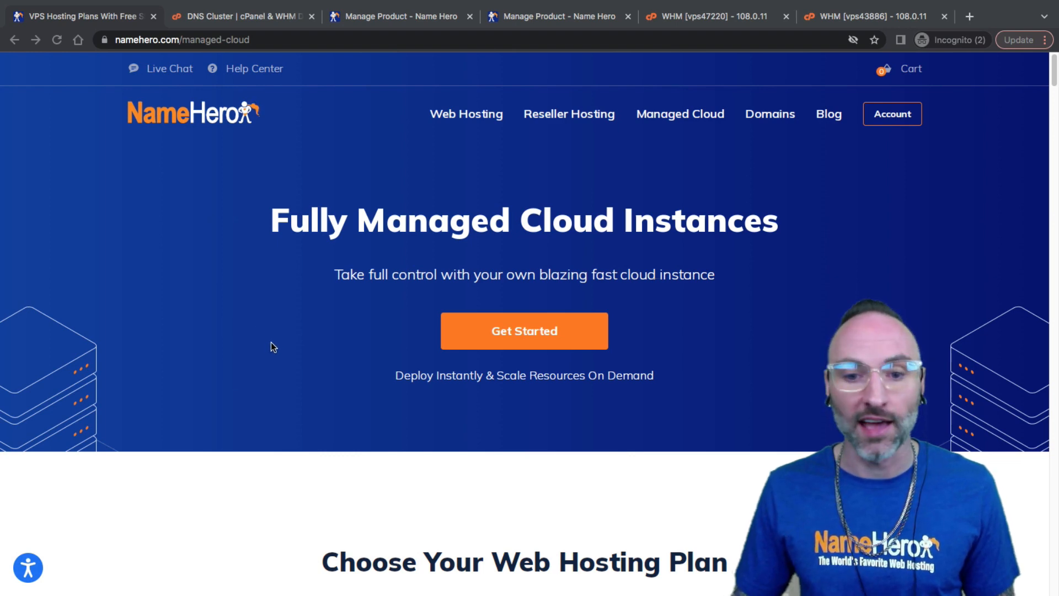
Scroll to the pricing cards and highlight the 2GB Cloud VPS plan name and tagline
scroll(277, 323, down, 9)
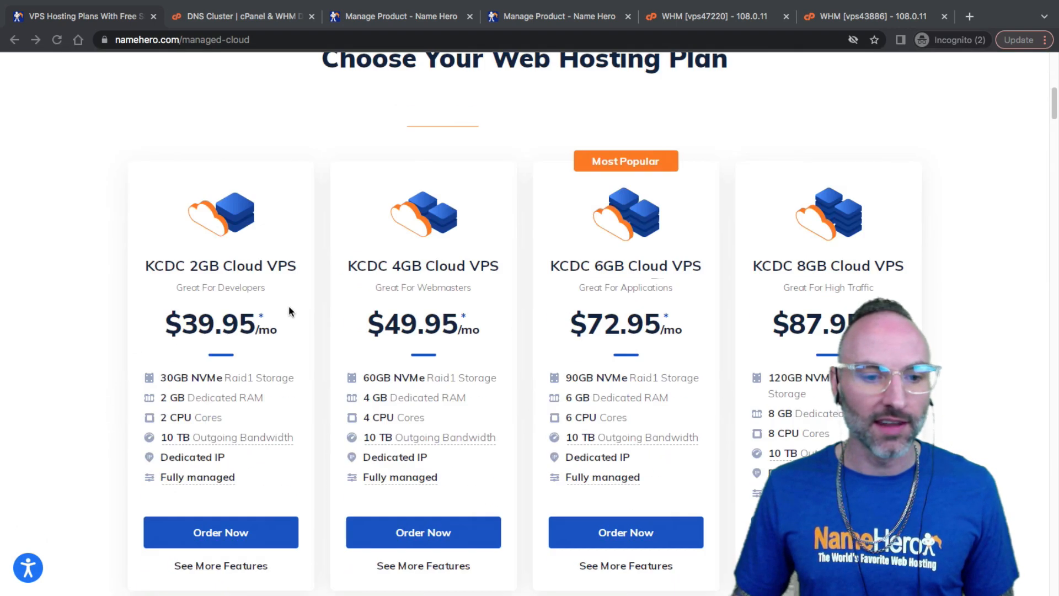
scroll(286, 309, down, 1)
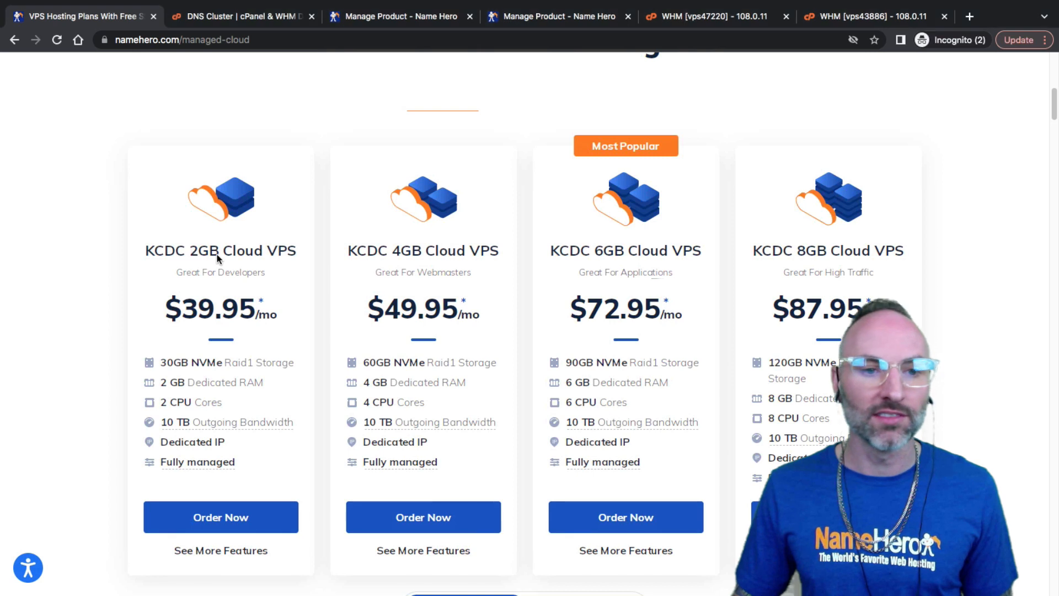
drag(298, 247, 166, 246)
click(166, 247)
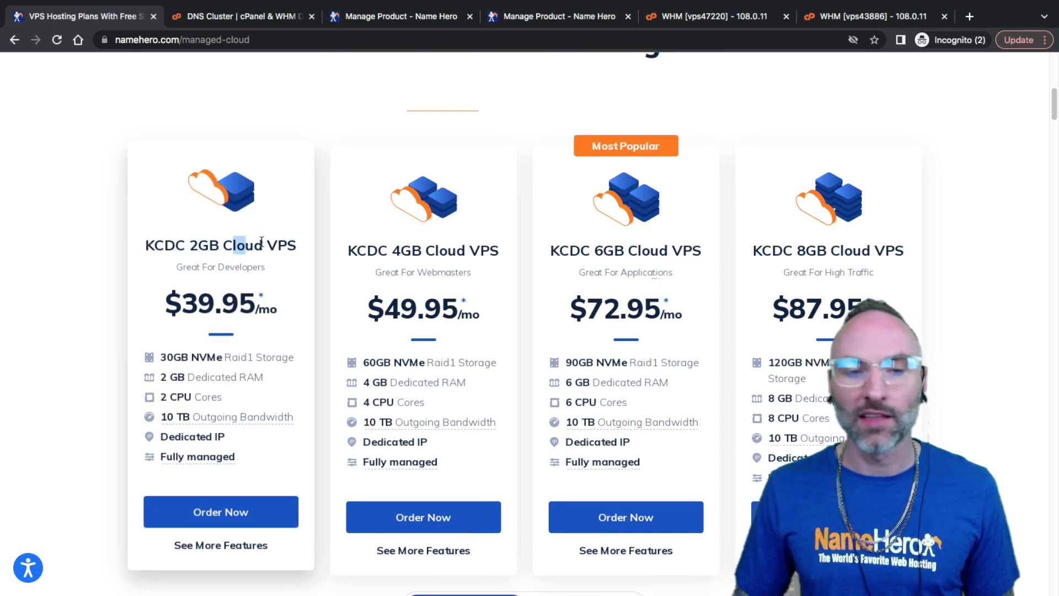
drag(270, 266, 147, 243)
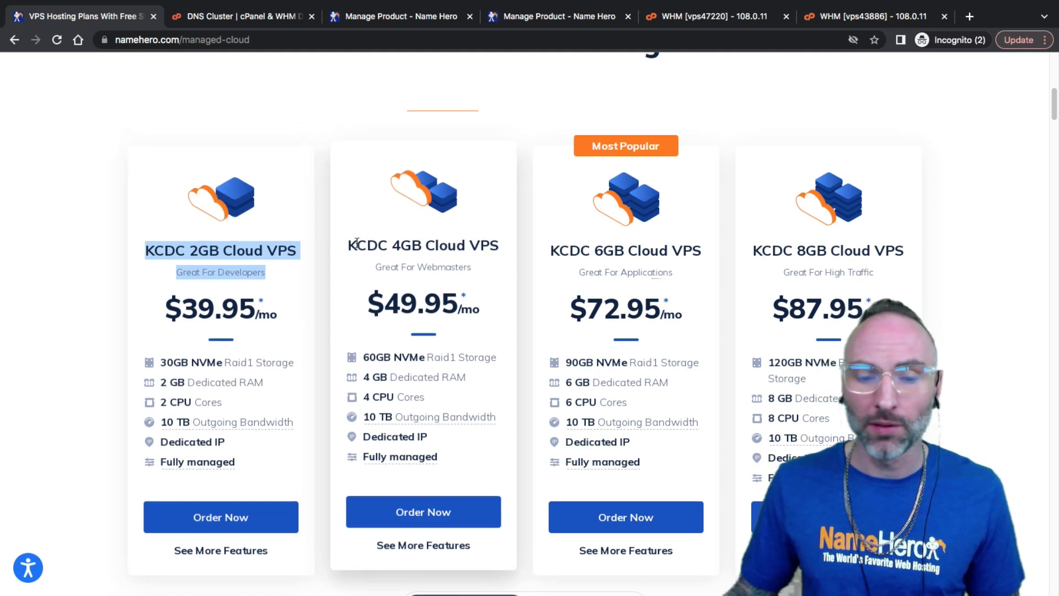
Check the KCDC 2GB Cloud VPS heading and dedicated RAM, then switch to the DNS Cluster docs
drag(350, 245, 459, 246)
click(457, 246)
drag(303, 249, 238, 246)
click(201, 246)
click(237, 246)
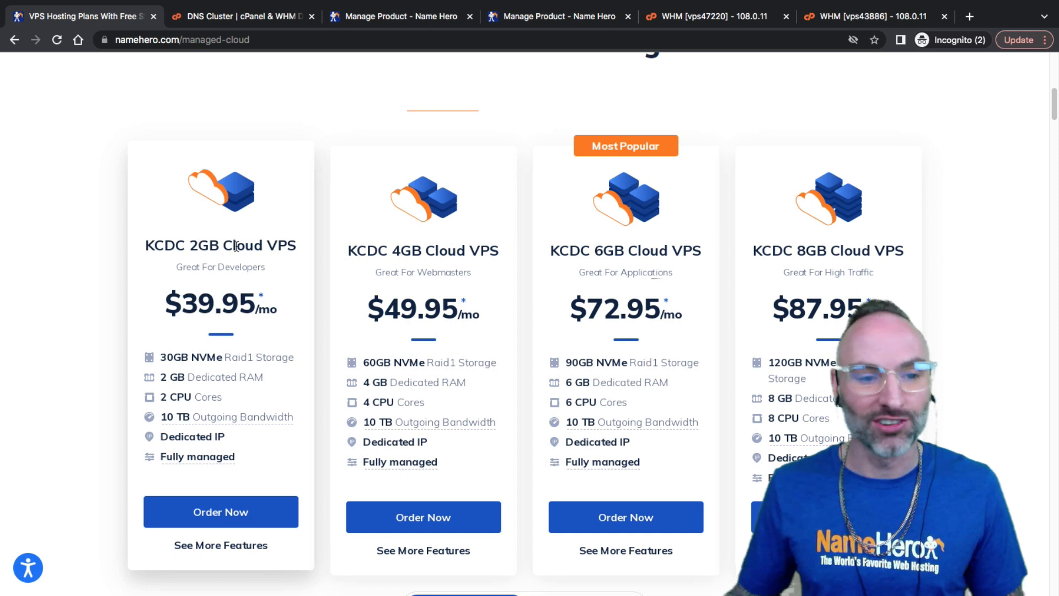
drag(171, 372, 195, 376)
click(195, 375)
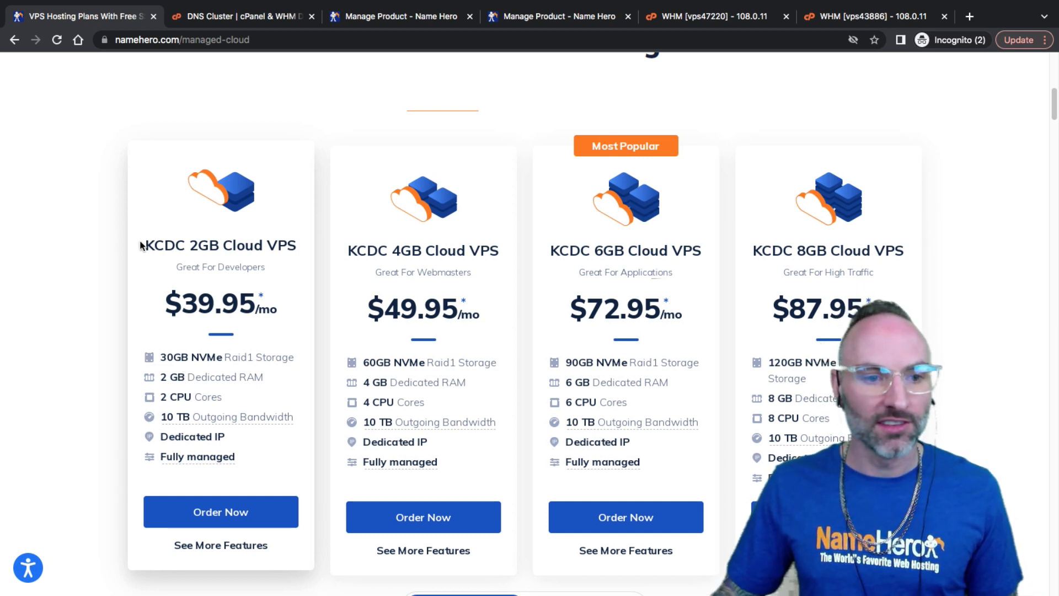
drag(144, 246, 298, 253)
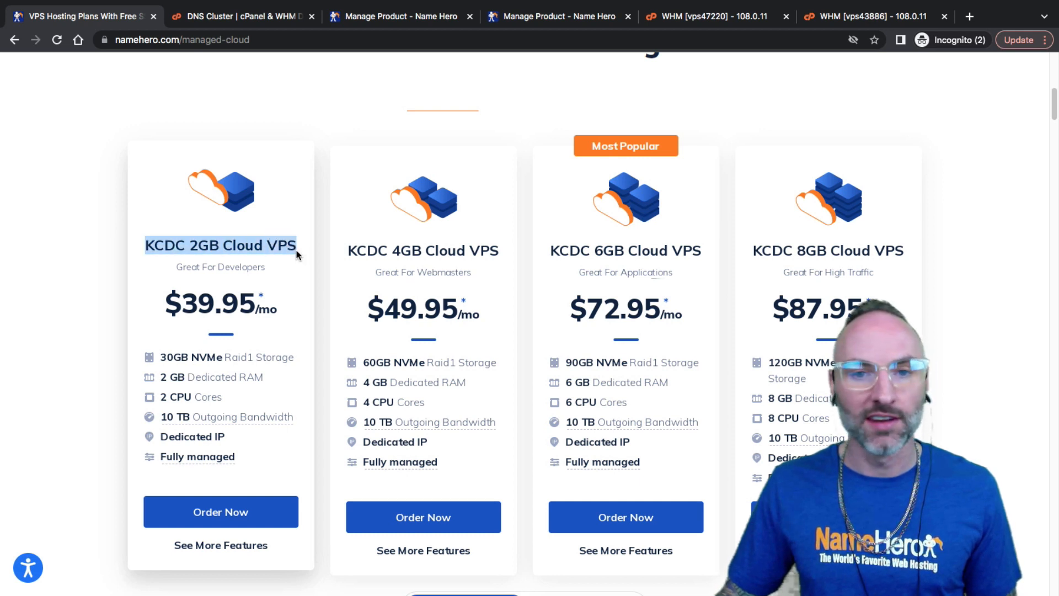
click(296, 254)
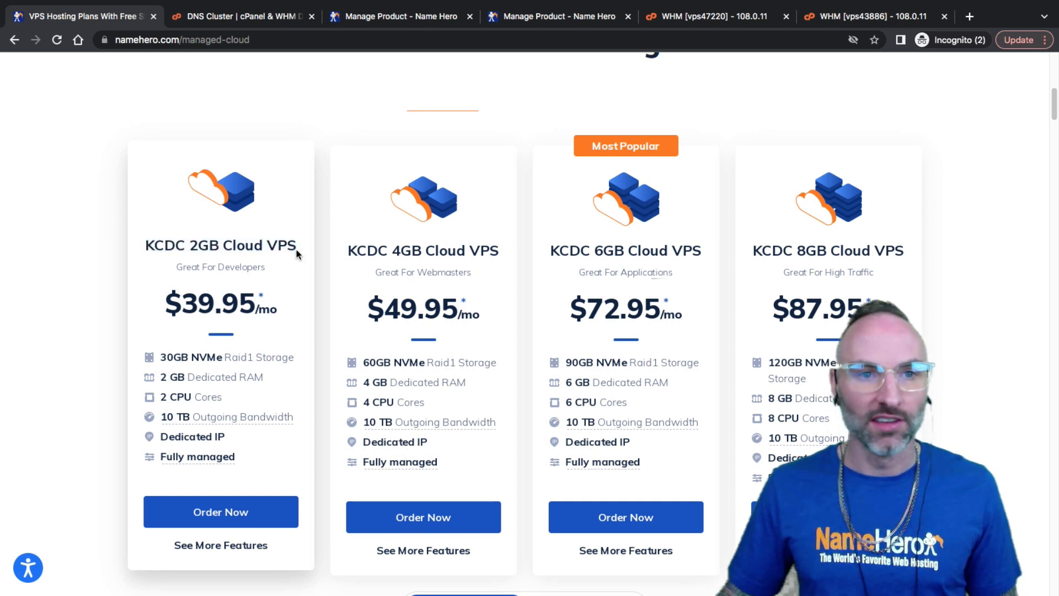
click(243, 16)
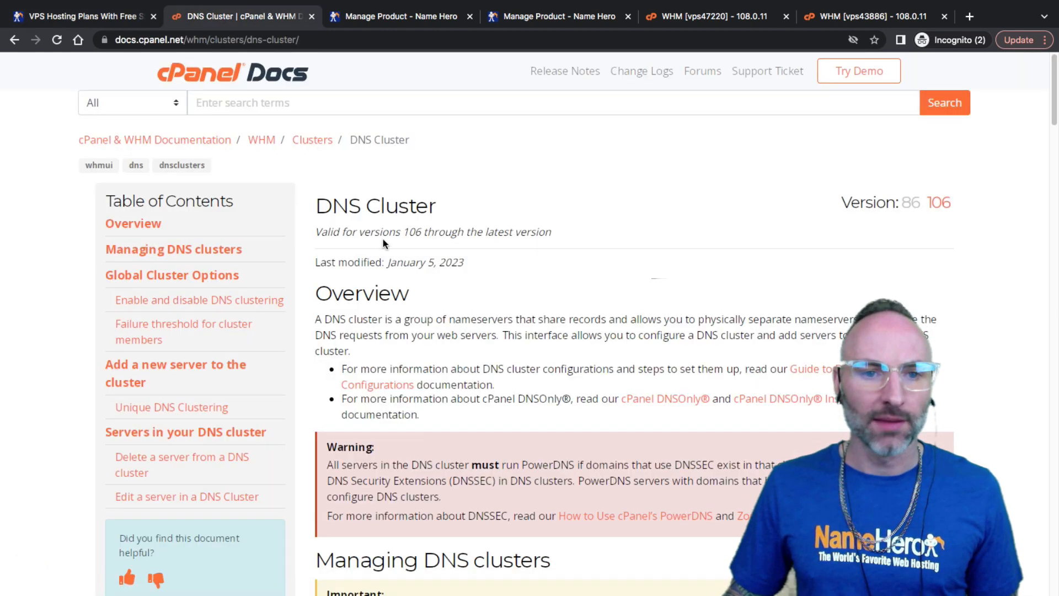
Scroll through the DNS Cluster documentation from its title and back up again
drag(314, 208, 439, 207)
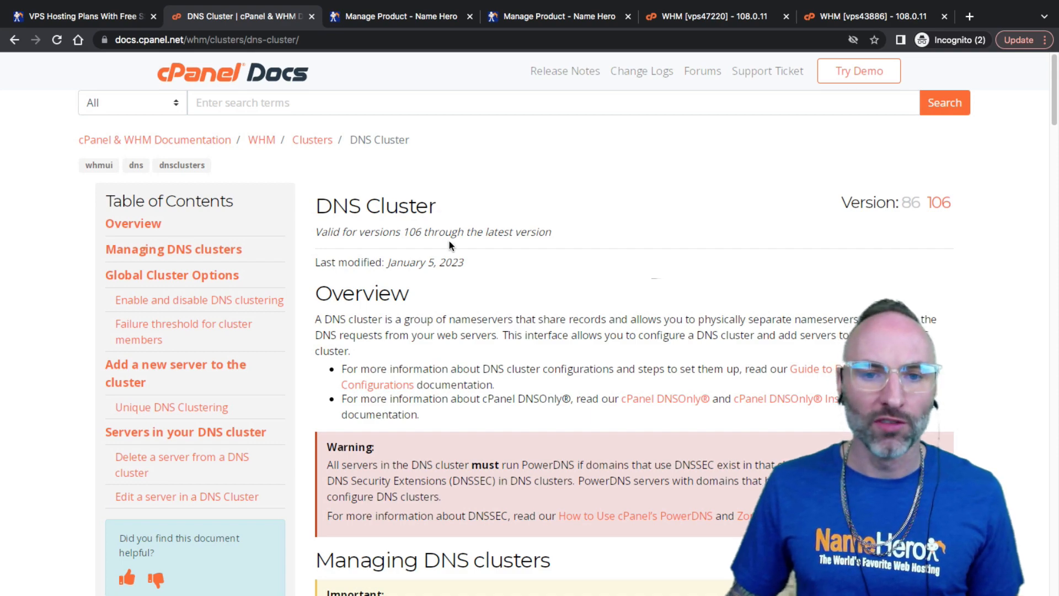
scroll(440, 248, down, 10)
scroll(374, 353, down, 3)
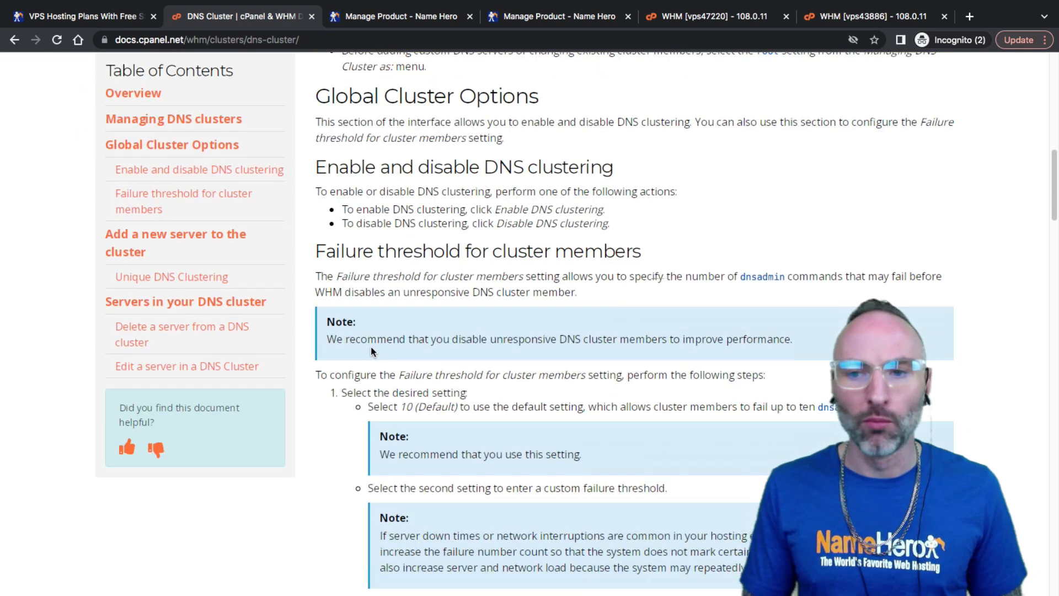
scroll(370, 346, down, 8)
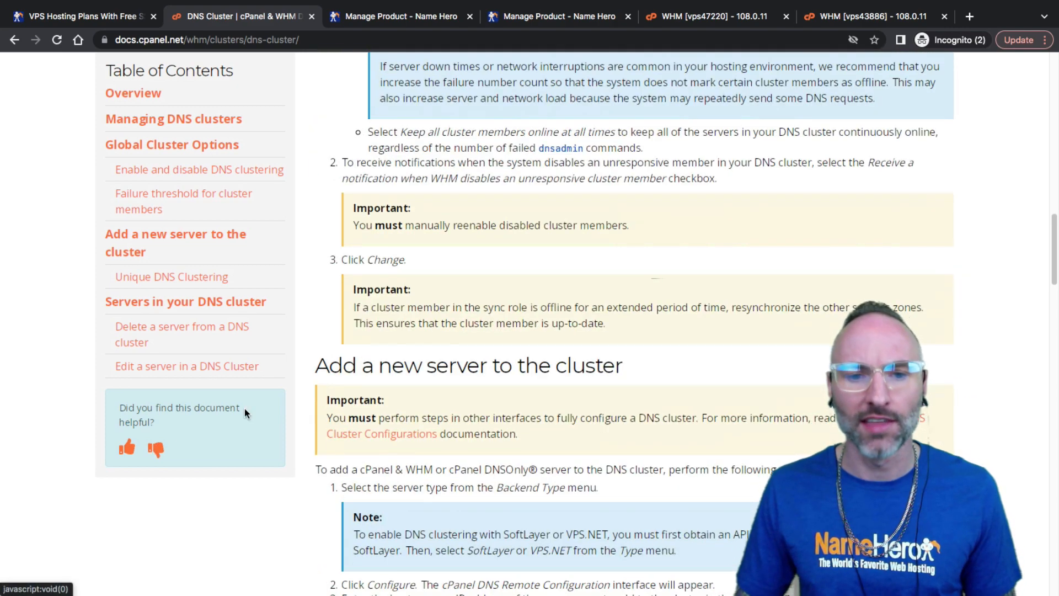
scroll(337, 353, down, 7)
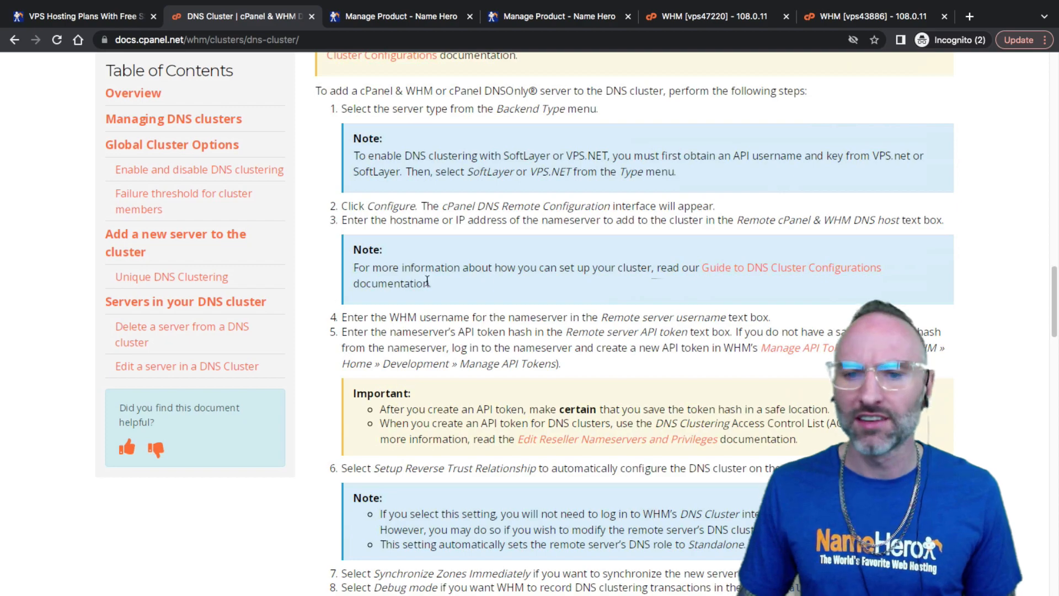
scroll(427, 281, down, 10)
scroll(514, 270, down, 4)
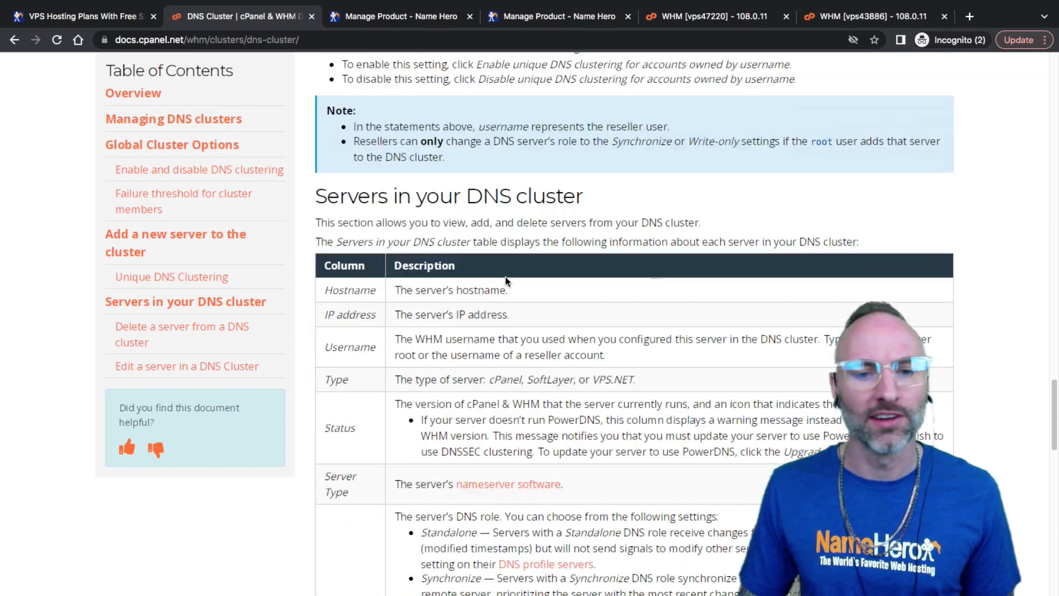
scroll(505, 276, up, 20)
scroll(461, 280, up, 3)
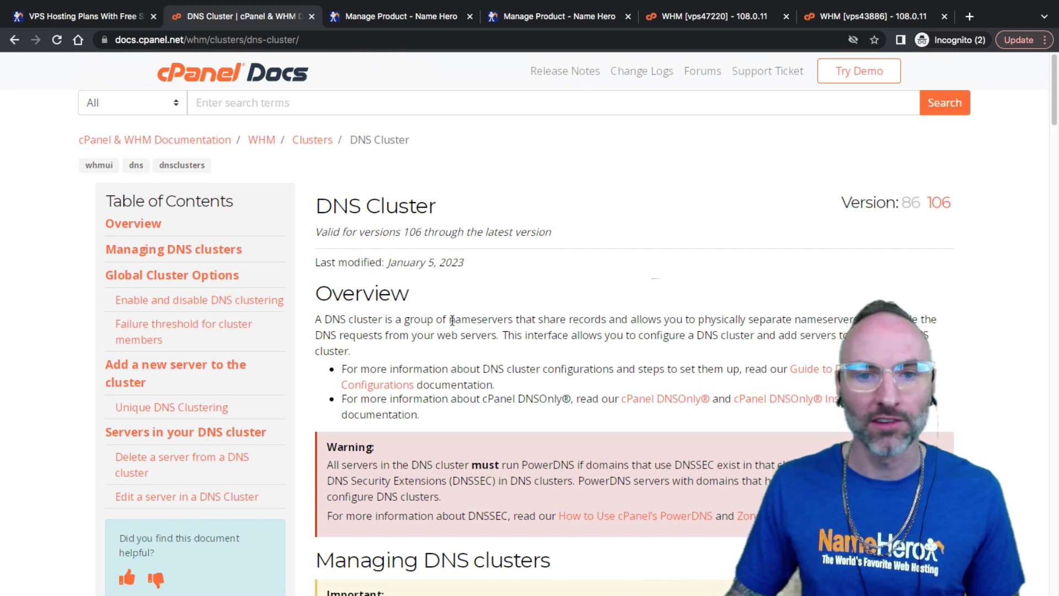
Note the guide's modified date, then bring up the KCDC 2GB Cloud VPS management page
double_click(441, 263)
click(431, 264)
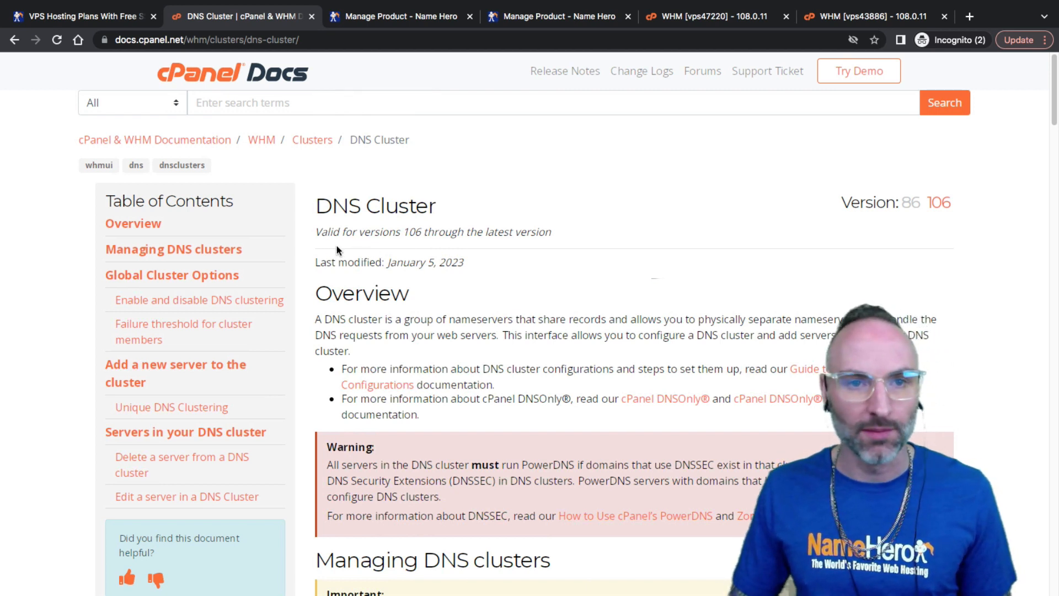
click(367, 20)
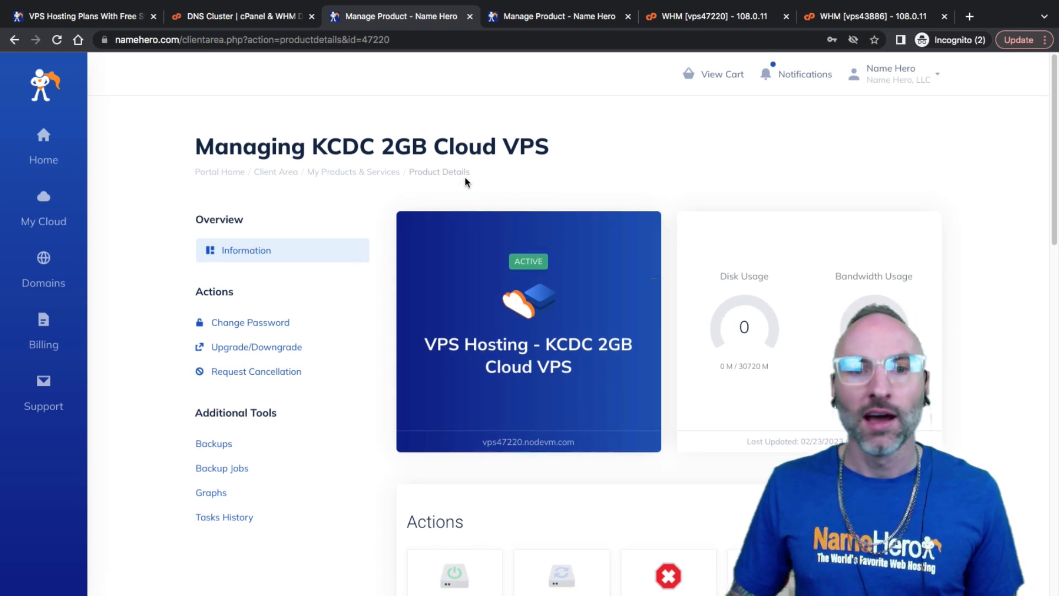
Compare the vps47220 and vps43886 product pages, then open the vps43886 WHM dashboard
drag(196, 142, 520, 145)
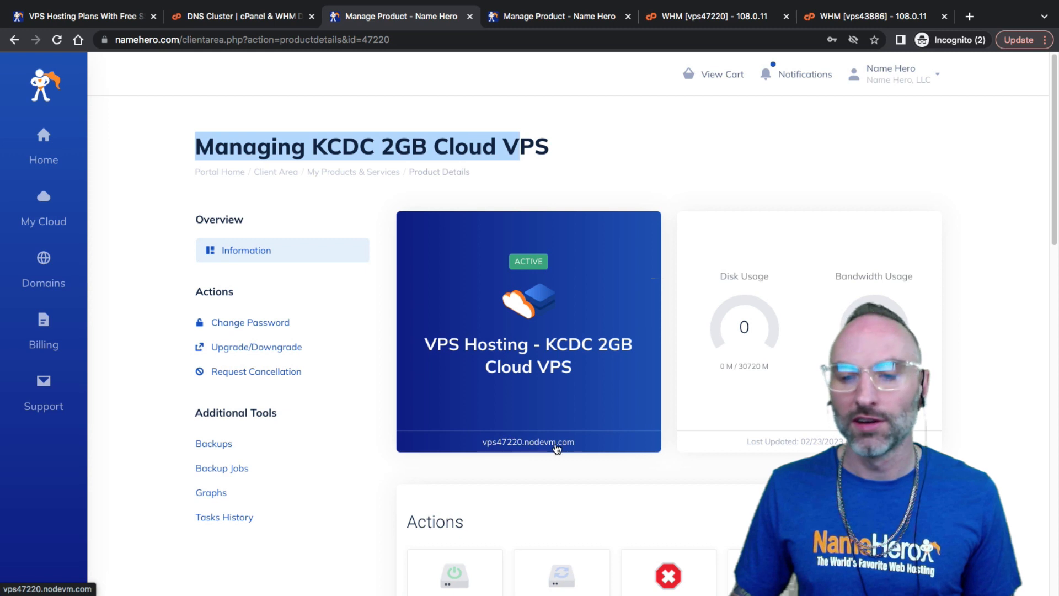
click(540, 20)
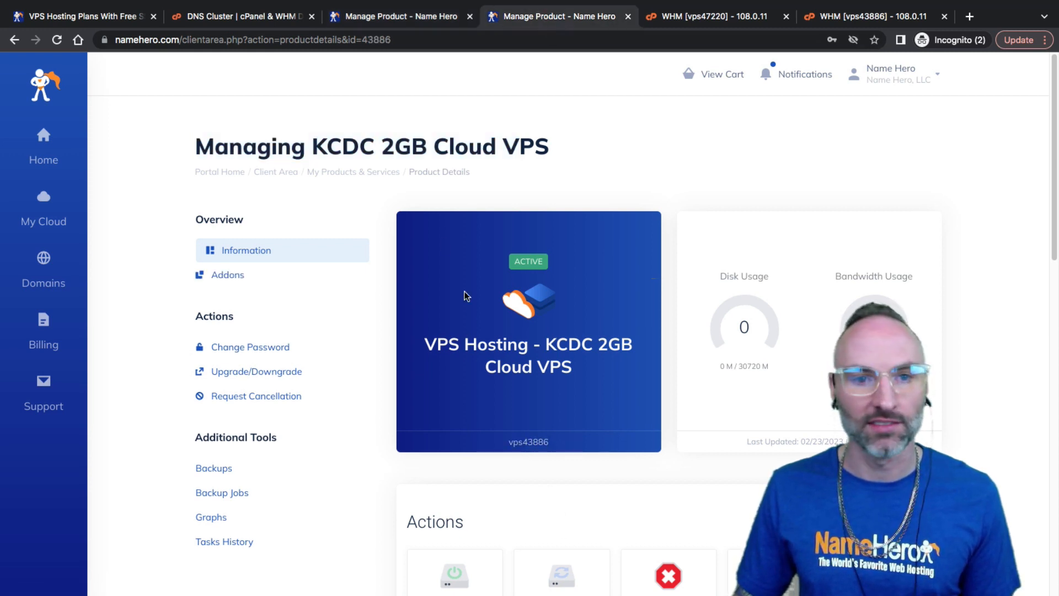
drag(449, 149, 380, 149)
click(372, 150)
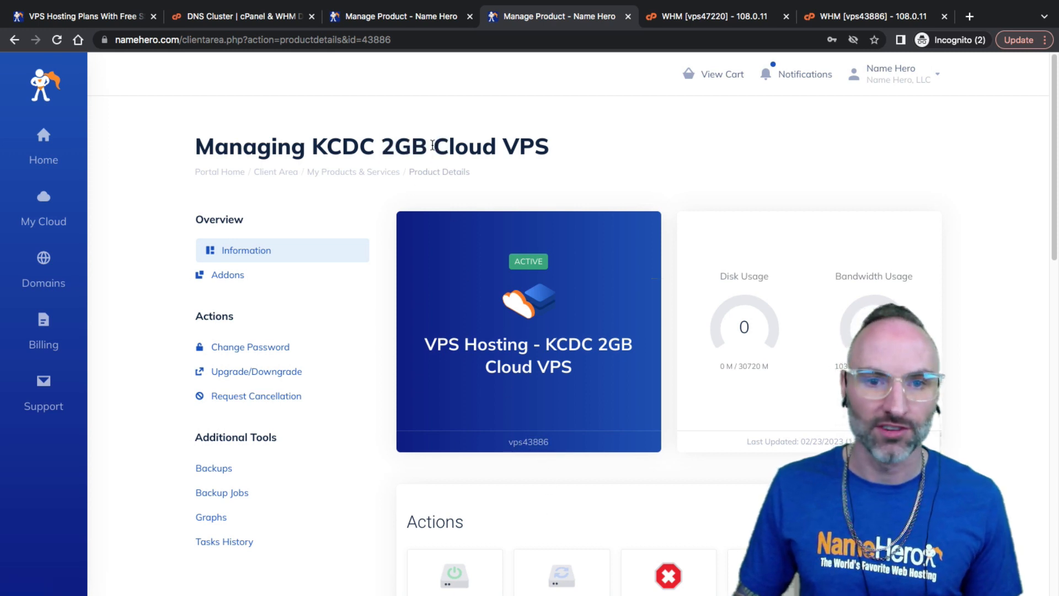
double_click(430, 149)
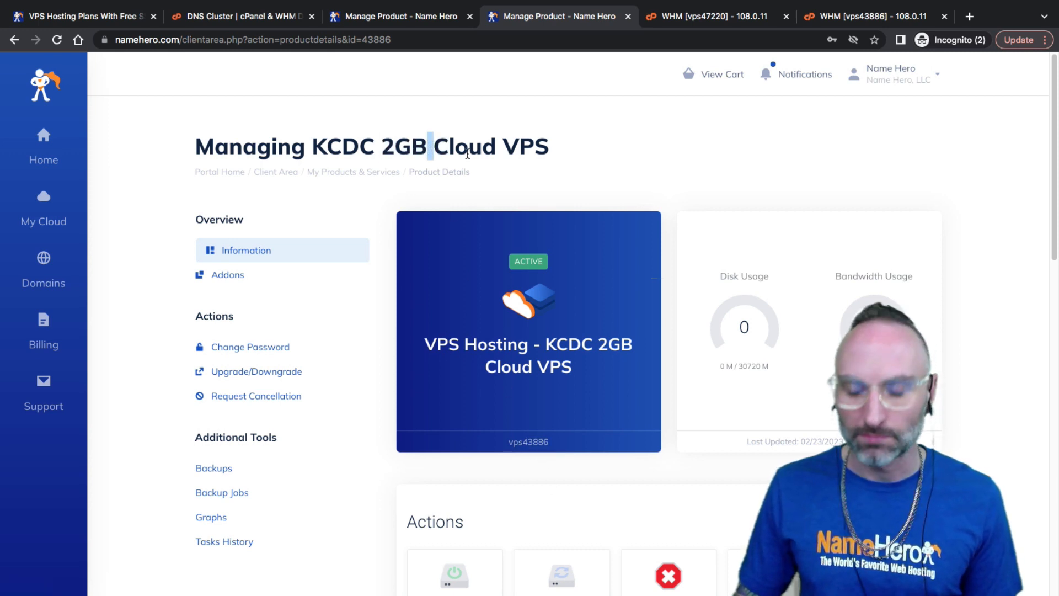
click(710, 18)
click(842, 16)
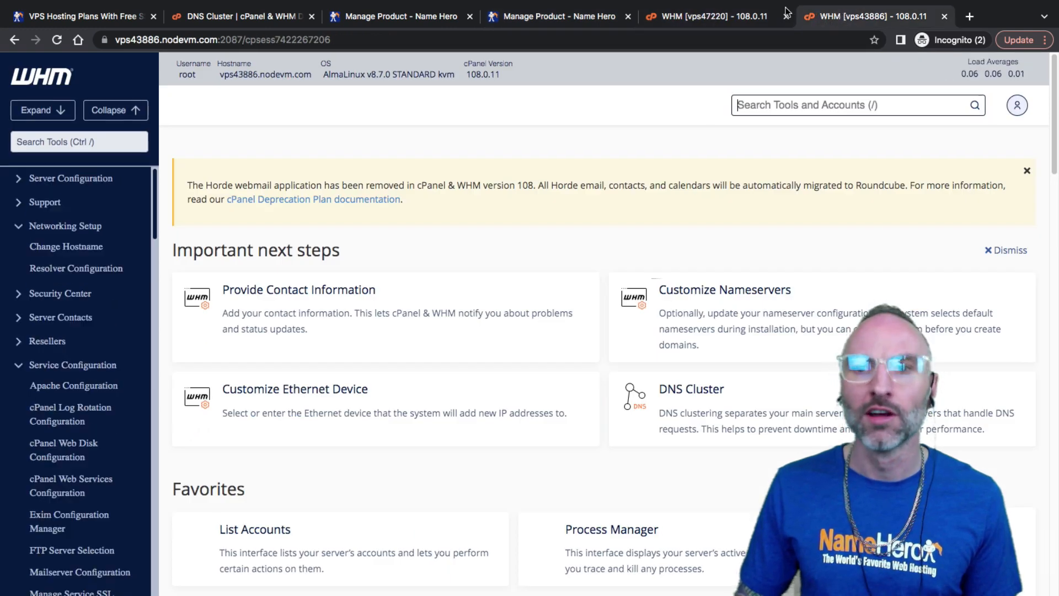
Compare the vps43886 and vps47220 WHM dashboards and the product page, ending on vps47220's home
key(ctrl+shift+Tab)
click(844, 21)
click(740, 21)
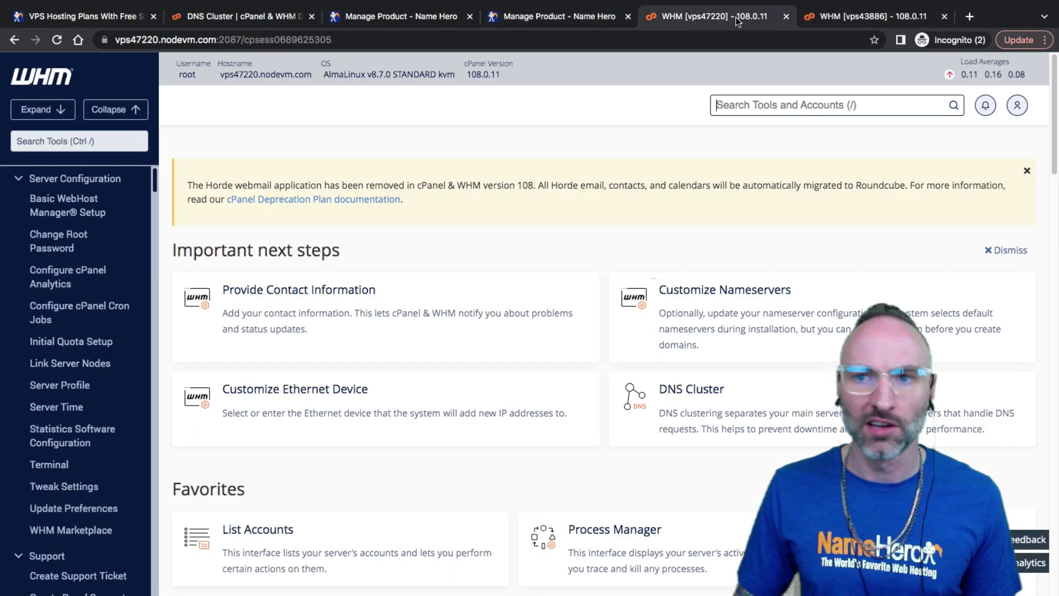
click(849, 22)
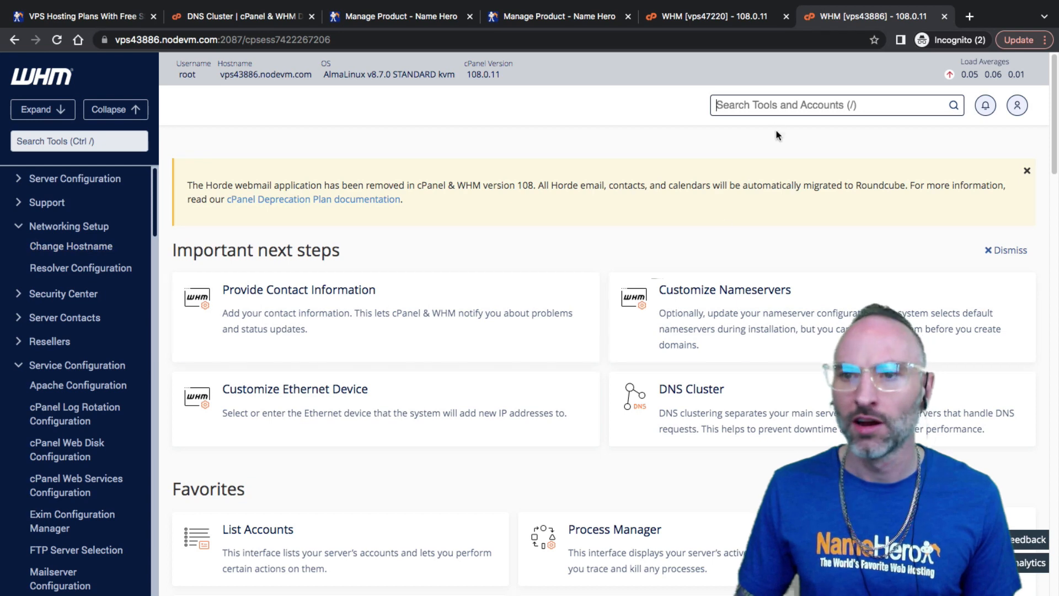
click(705, 22)
click(833, 22)
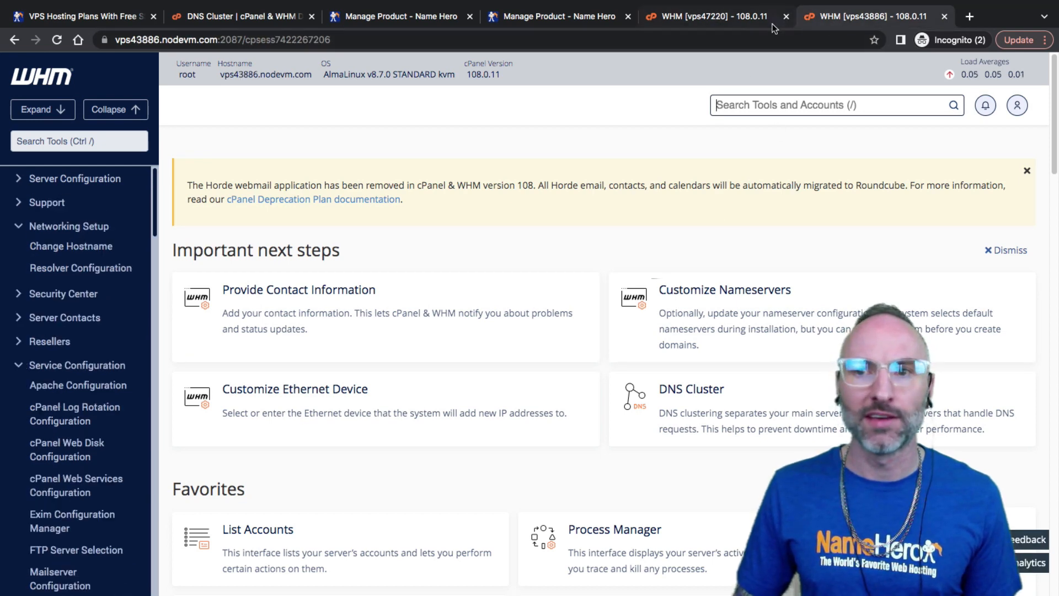
click(752, 21)
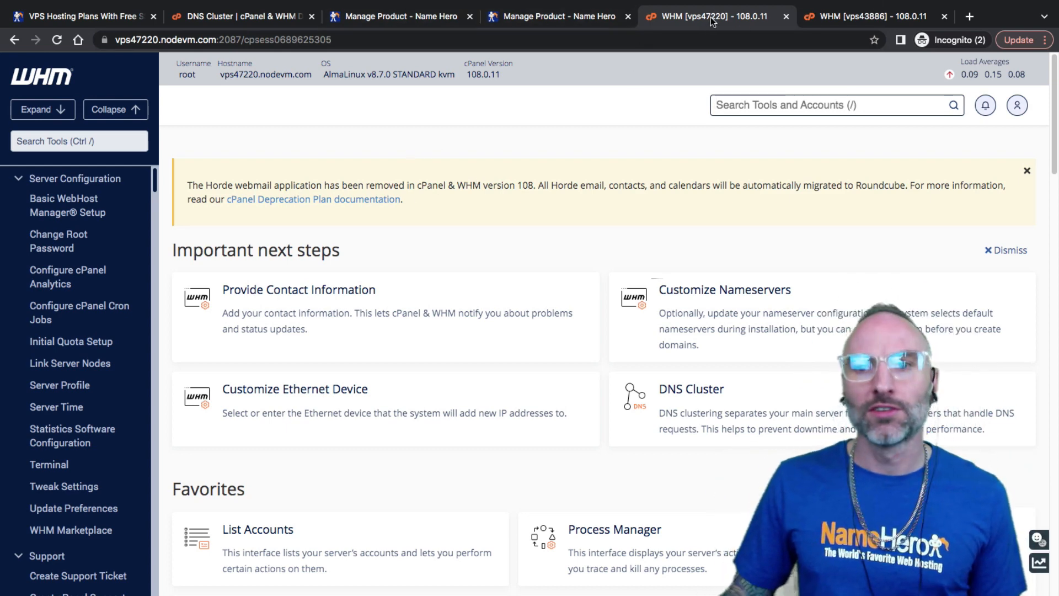
click(398, 16)
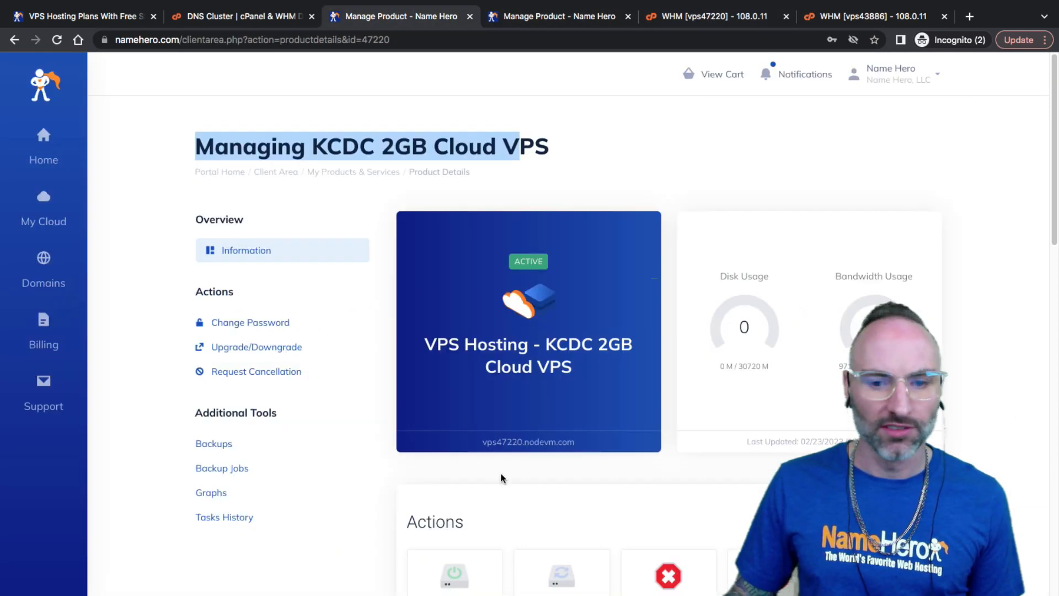
click(697, 20)
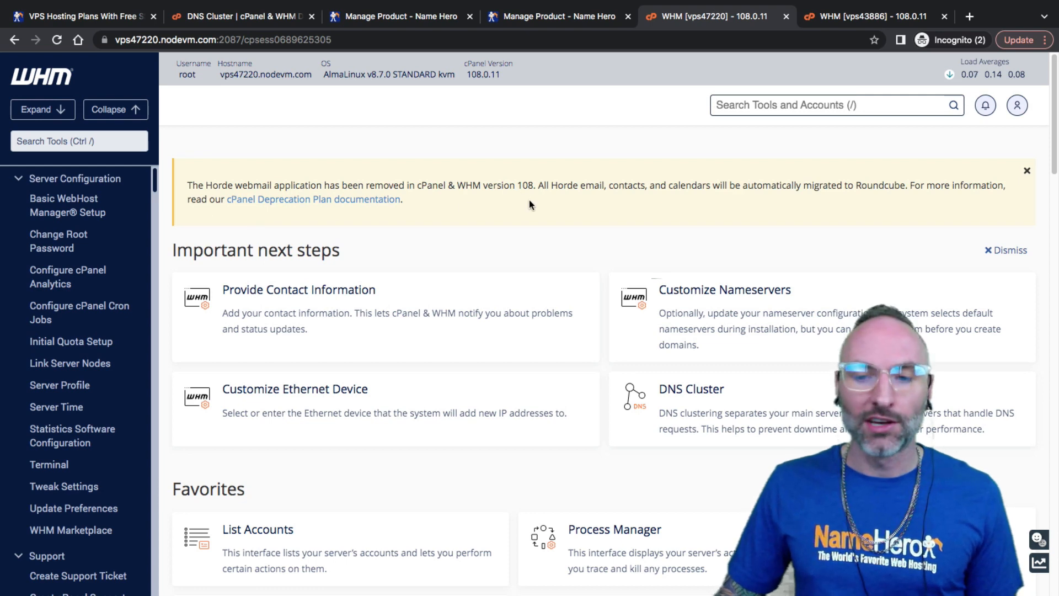
Enable DNS clustering on vps47220 and confirm it on the cluster status page
click(666, 395)
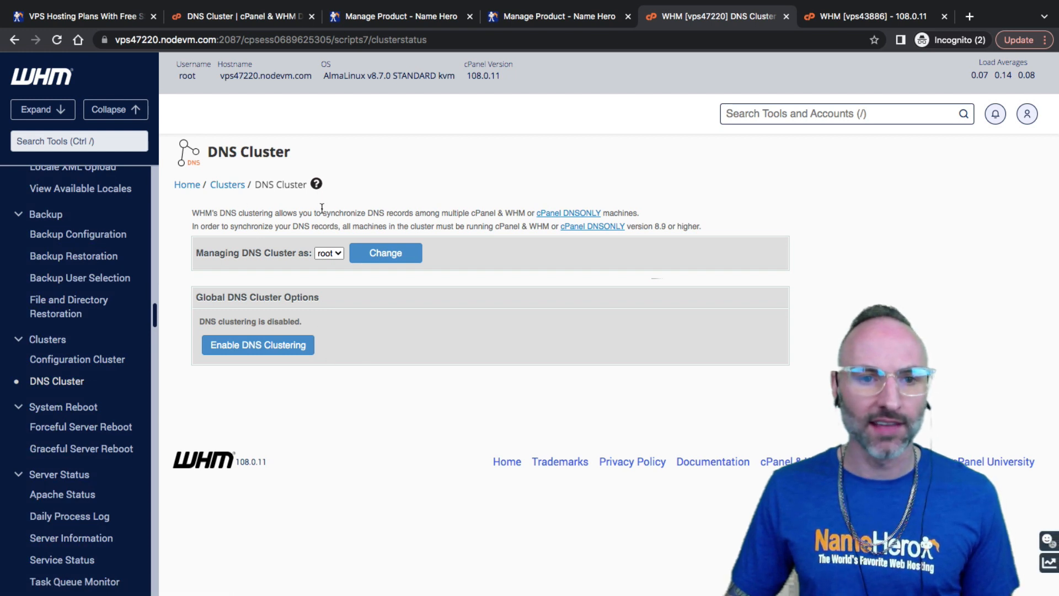
click(274, 352)
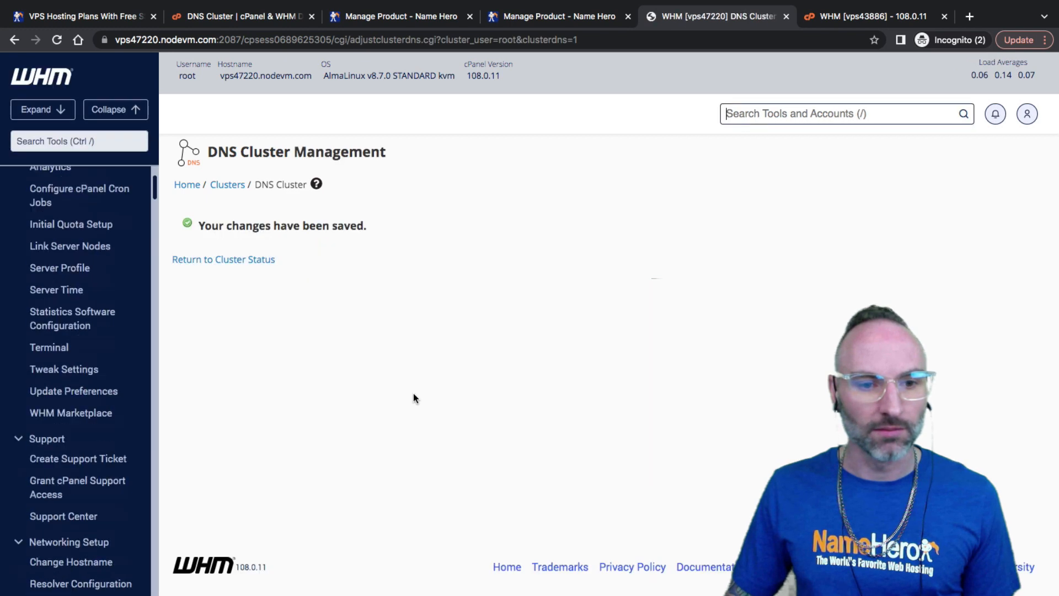
click(259, 261)
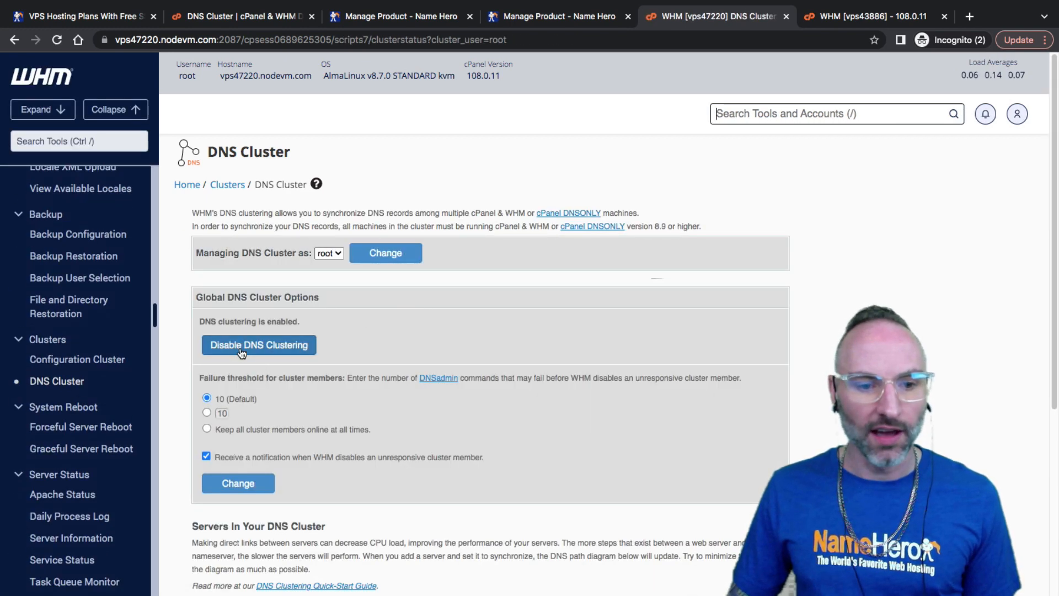
scroll(353, 337, down, 5)
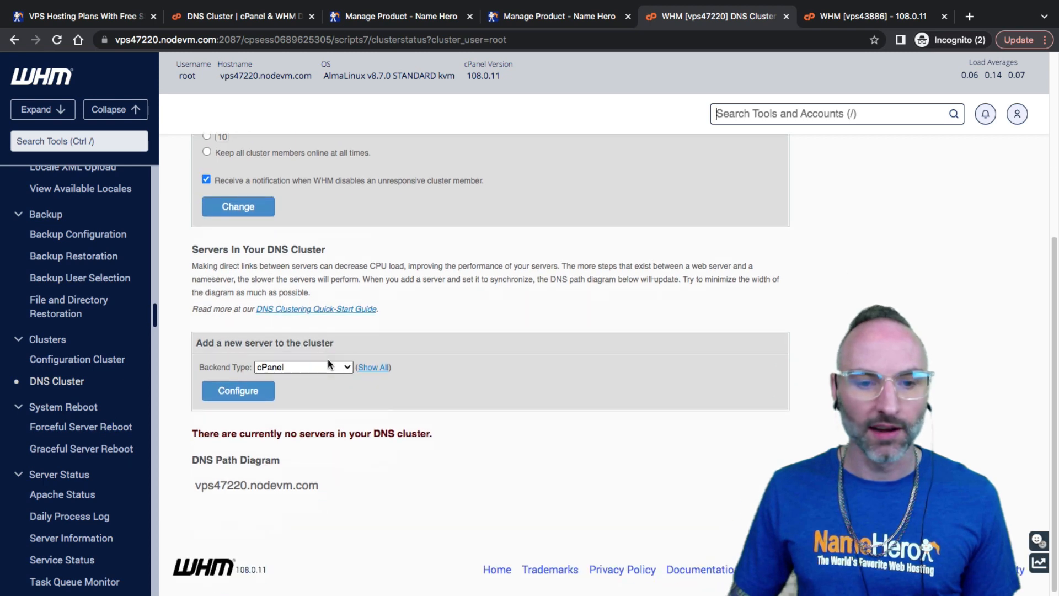
scroll(331, 365, up, 5)
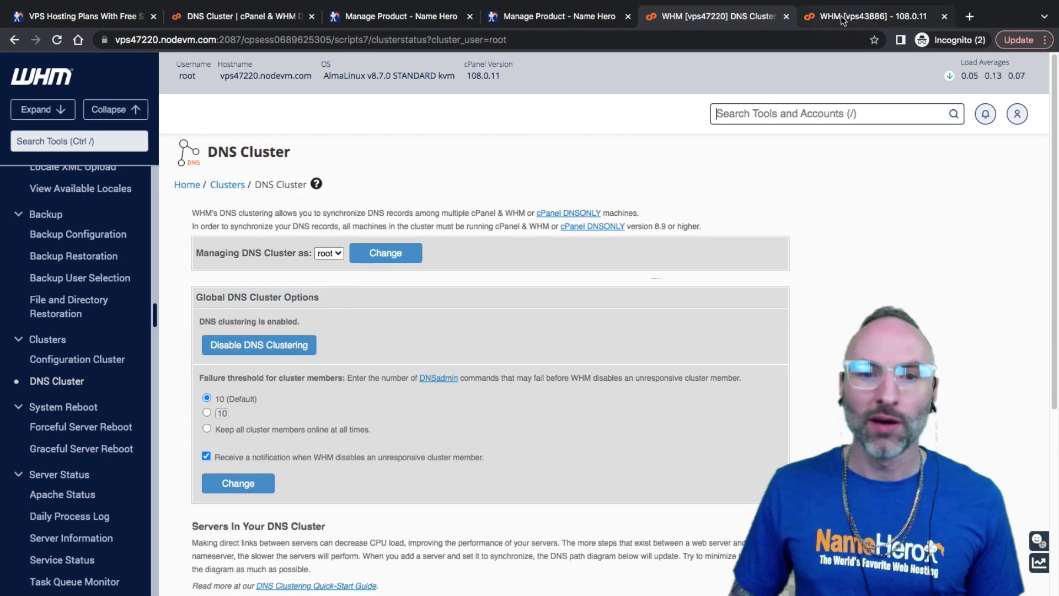
click(843, 20)
Find DNS Cluster by searching 'dns cl' on vps43886 and enable clustering there
click(698, 387)
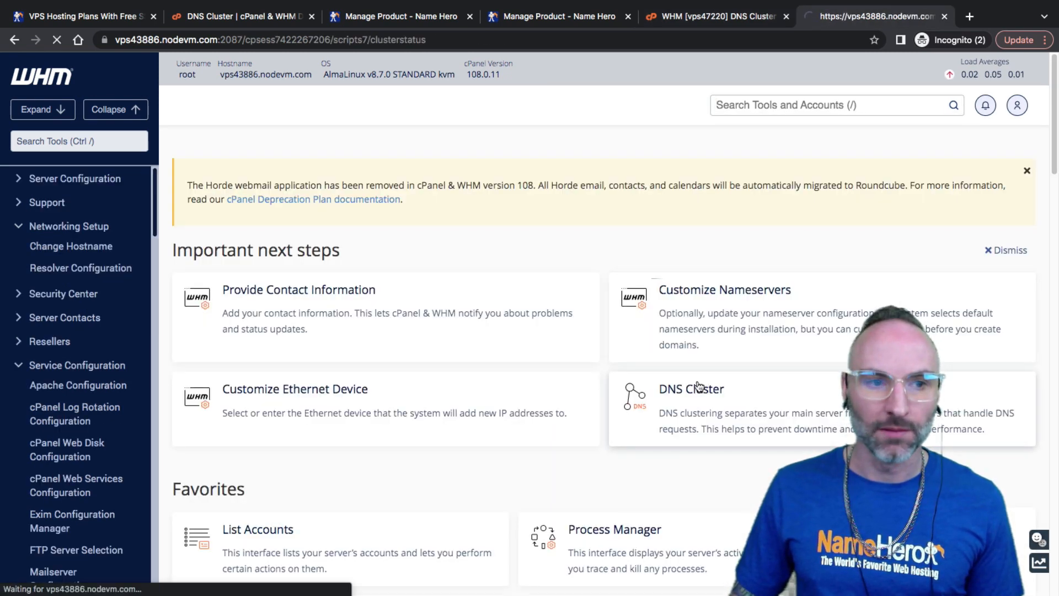
click(47, 140)
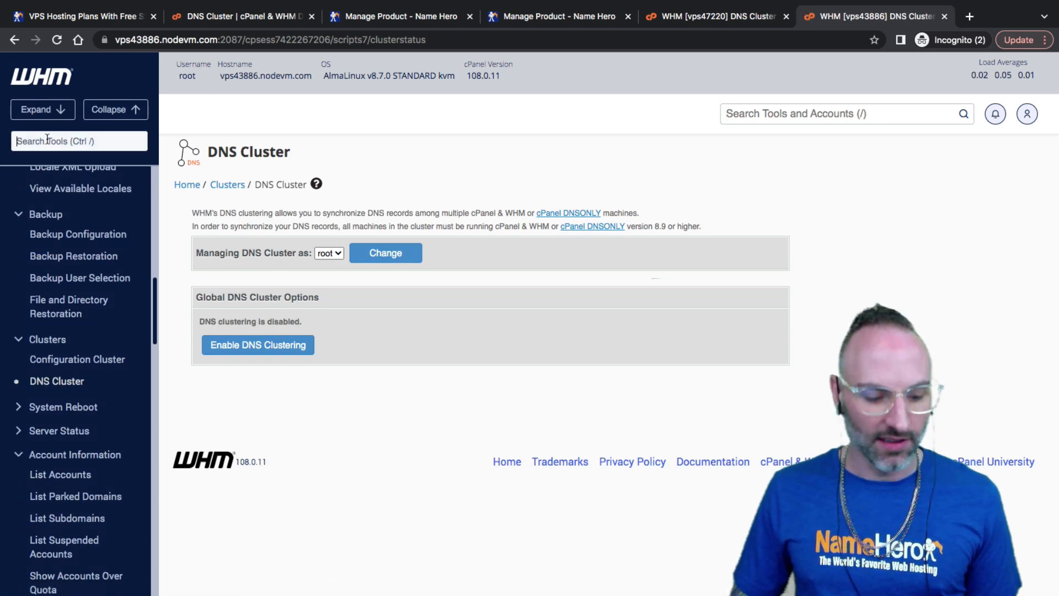
text(dn)
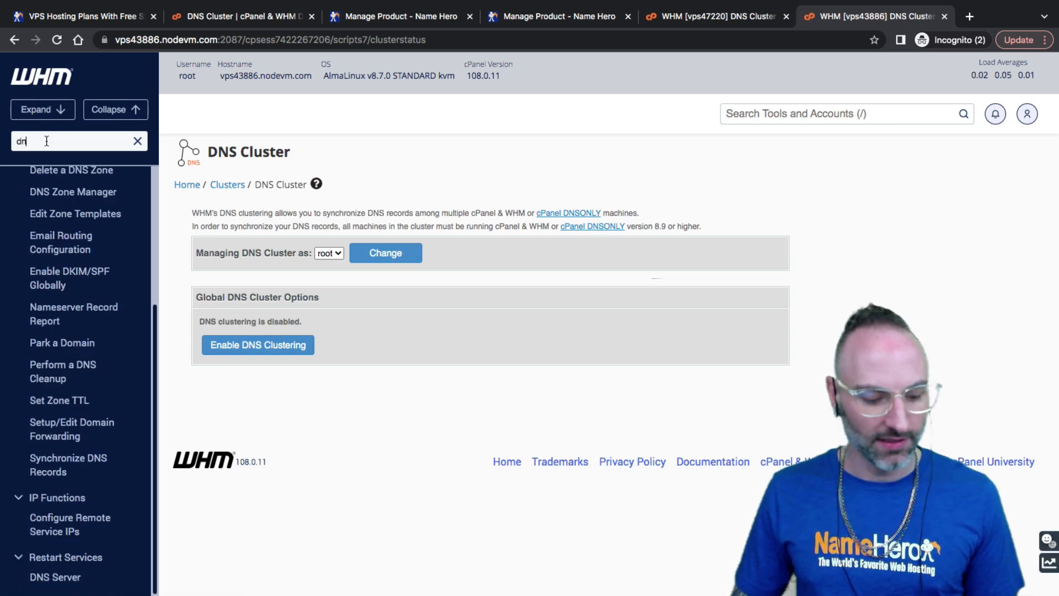
text(s cl)
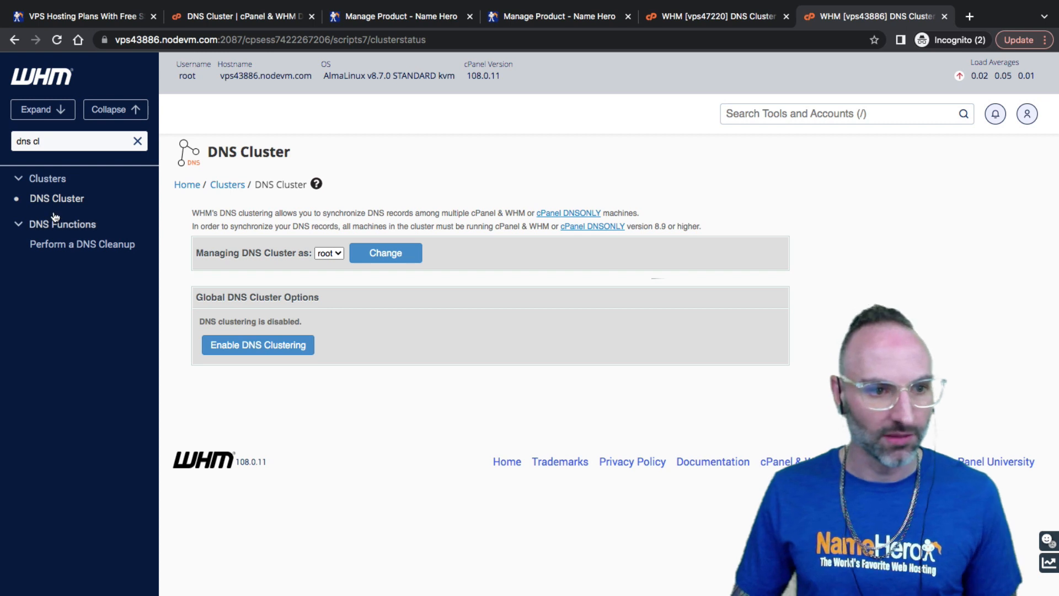
click(57, 198)
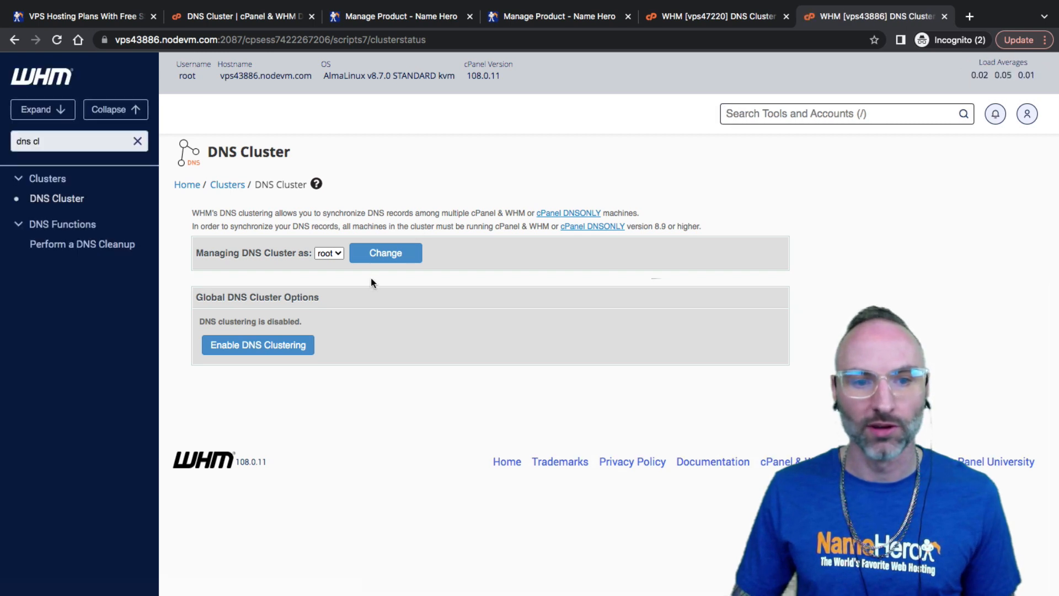
click(265, 344)
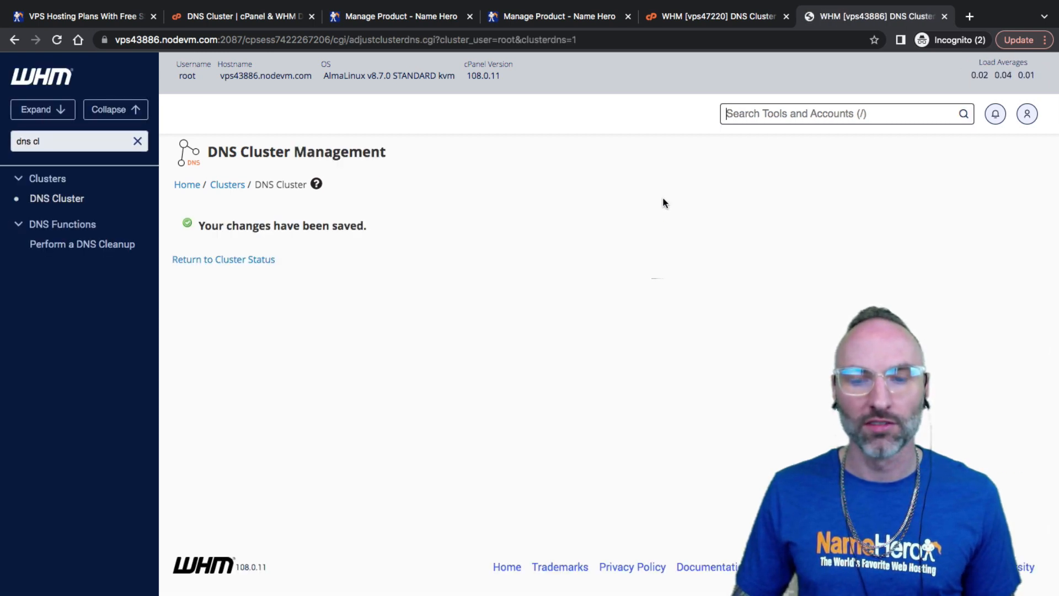
click(249, 260)
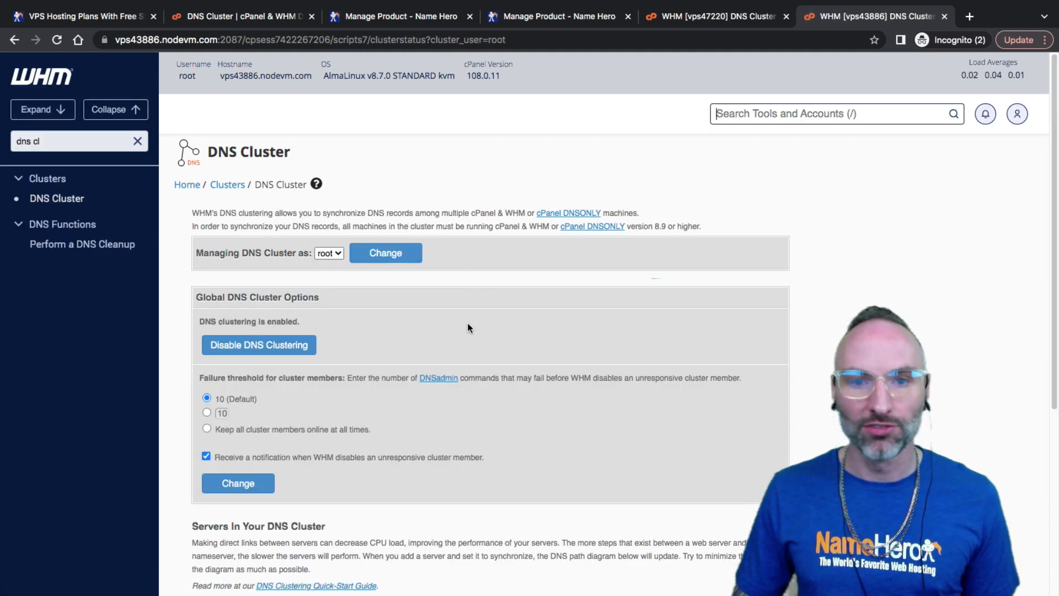
click(685, 16)
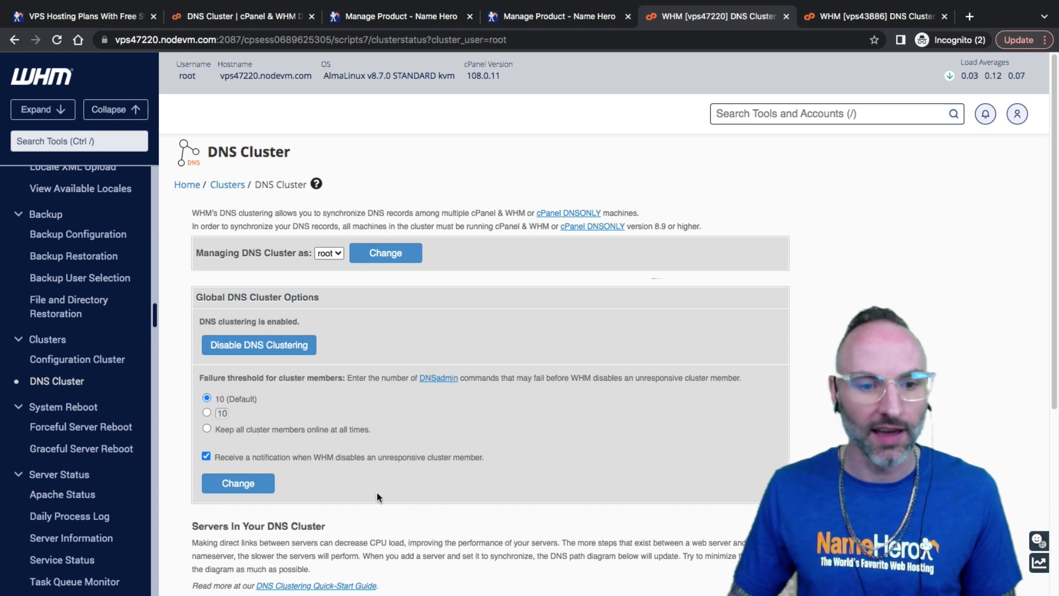
Start configuring a new cPanel-type server under Add a new server in vps47220's DNS cluster
scroll(303, 415, down, 5)
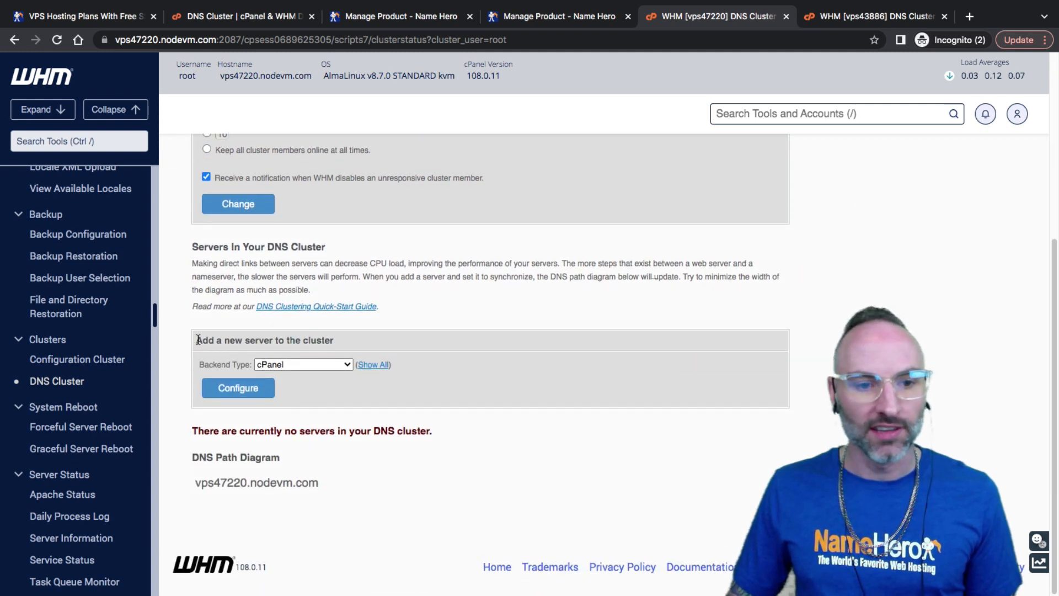
drag(197, 340, 337, 338)
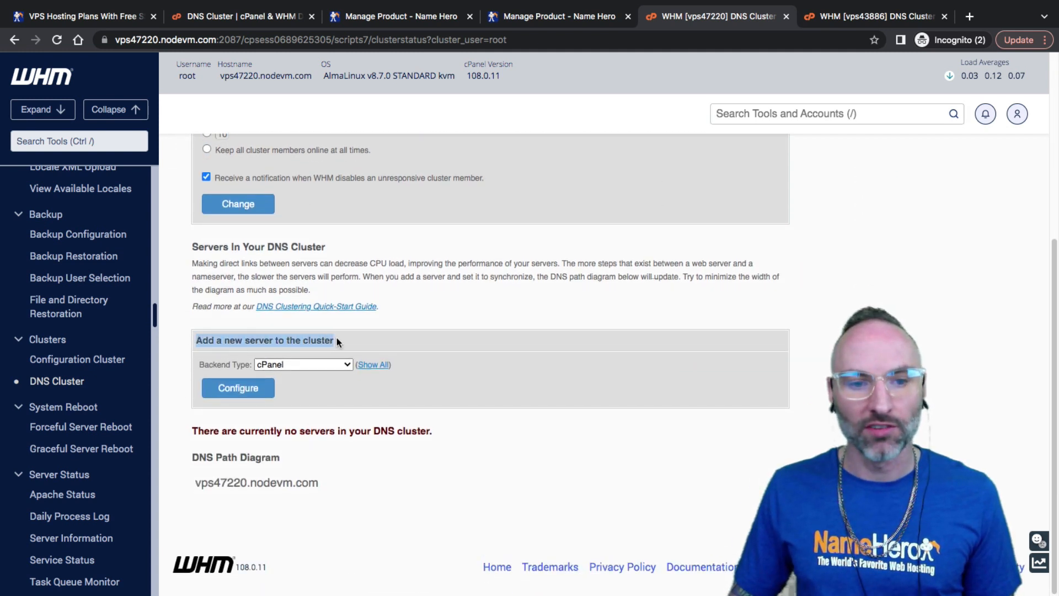
click(310, 364)
click(309, 363)
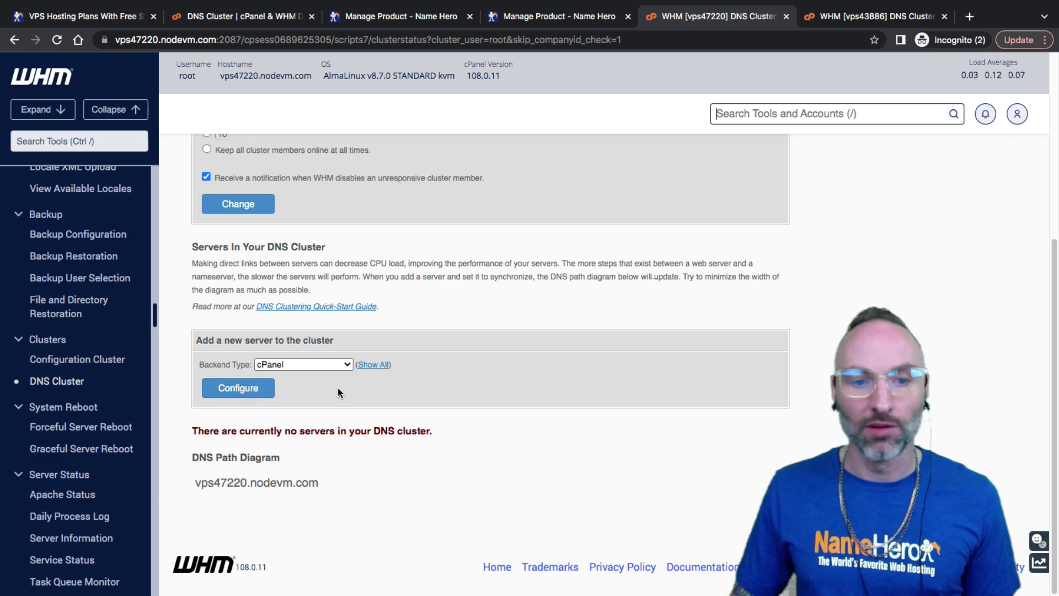
click(240, 396)
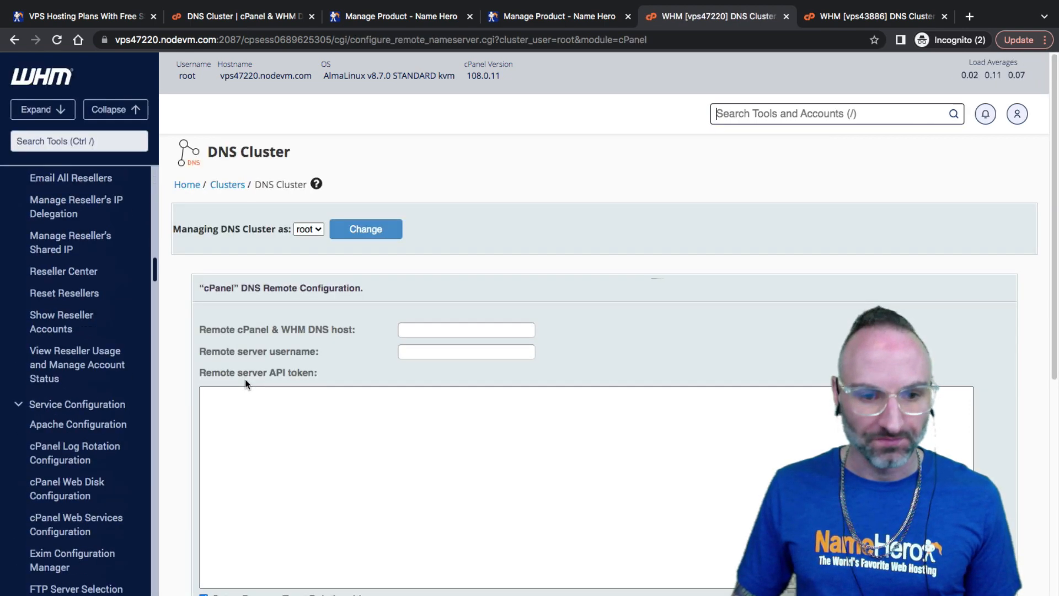
scroll(246, 375, down, 2)
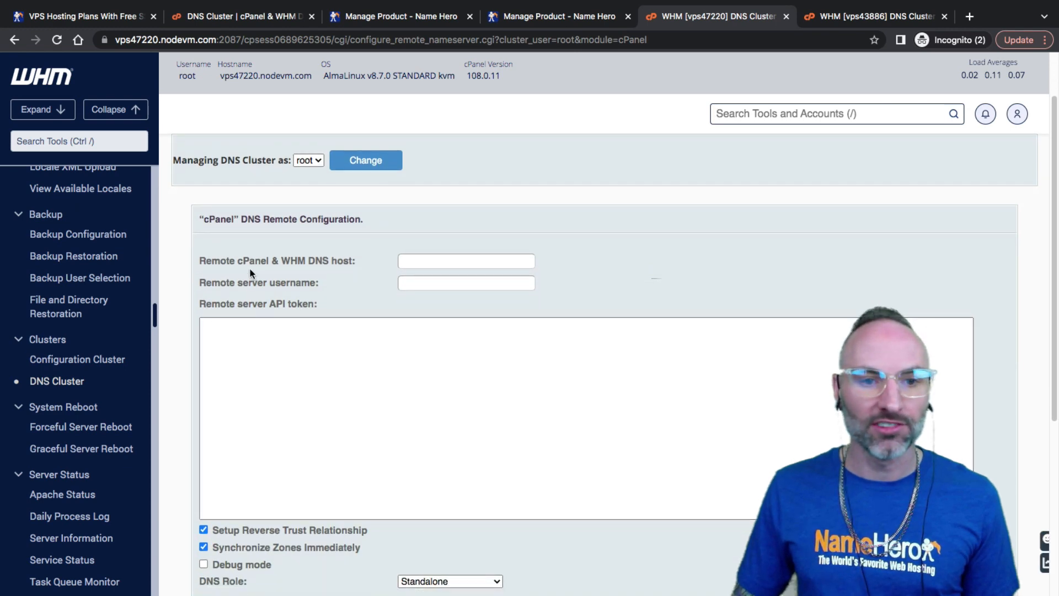
drag(241, 264, 301, 261)
click(420, 261)
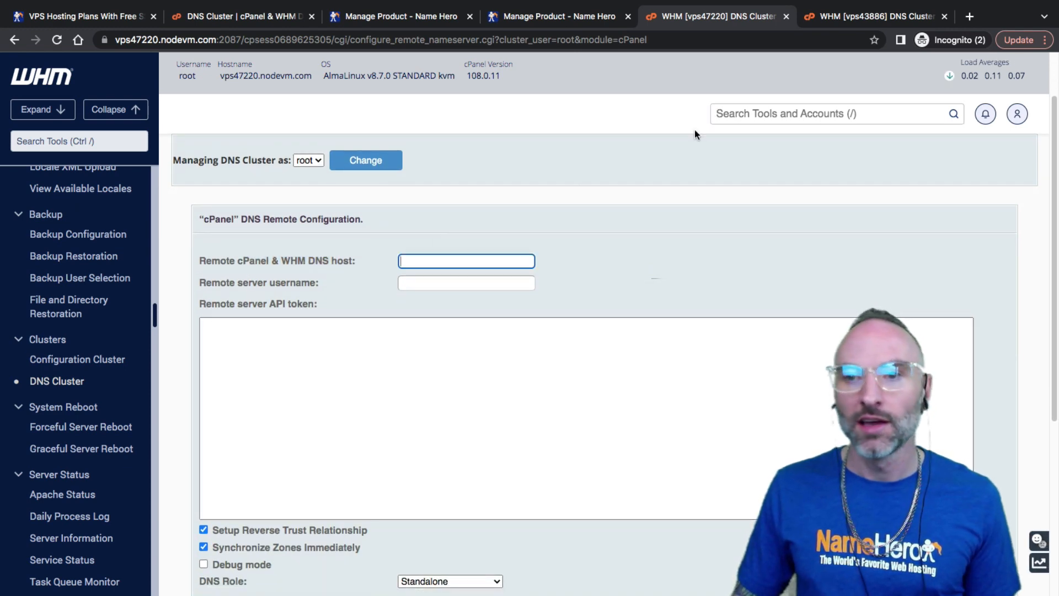
Copy vps43886.nodevm.com from the vps43886 tab into the Remote cPanel & WHM DNS host field
click(831, 21)
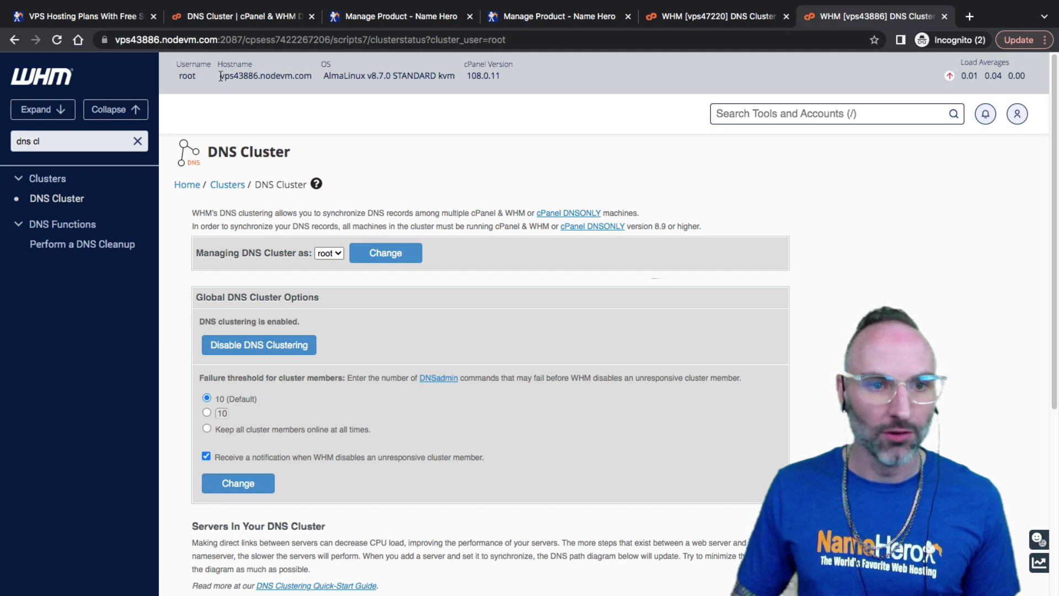
drag(221, 76, 312, 78)
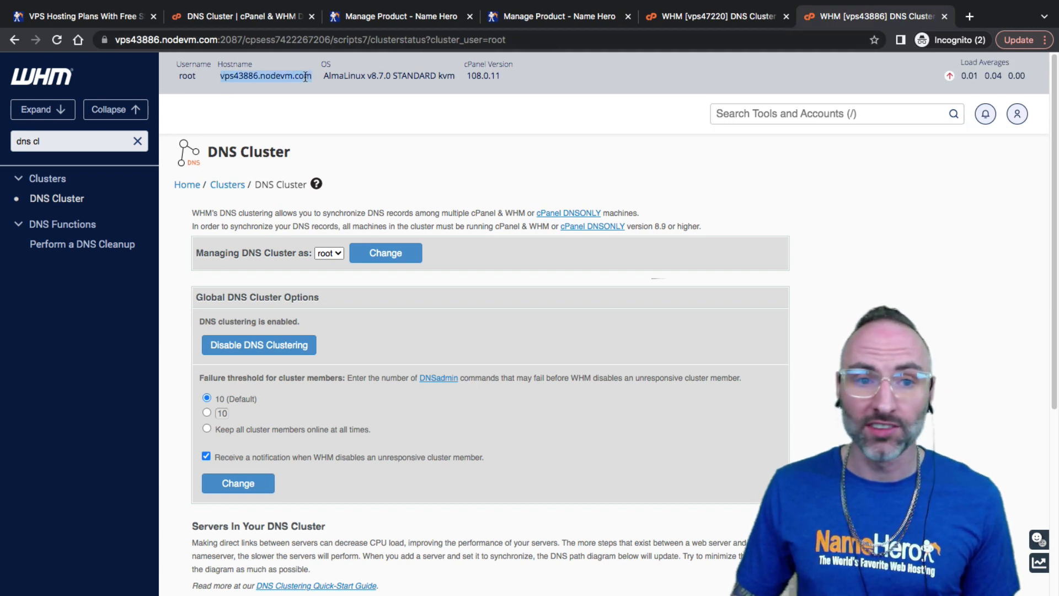
right_click(300, 77)
click(323, 105)
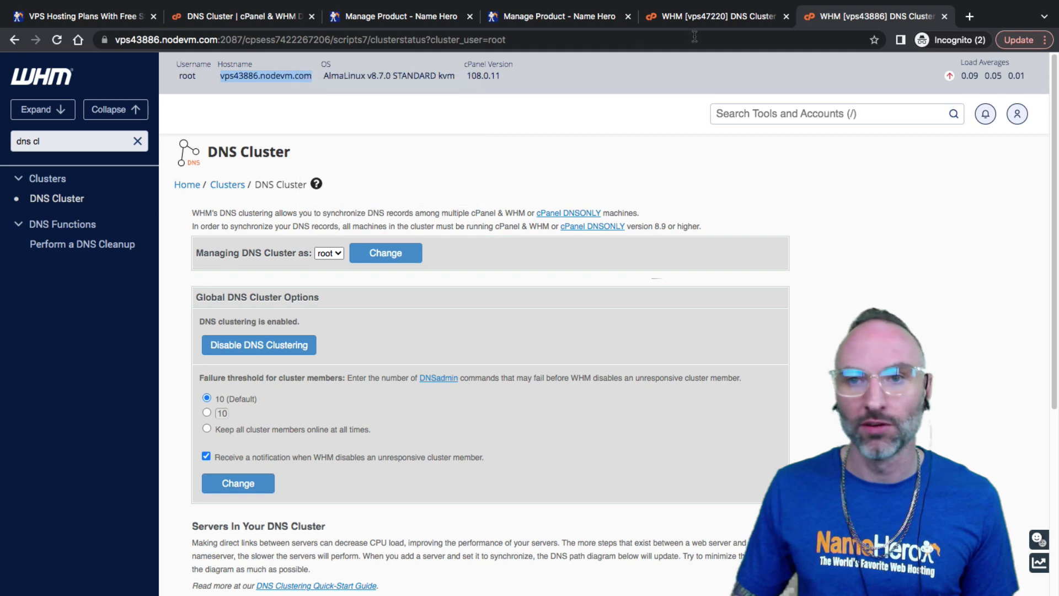
click(690, 18)
right_click(451, 263)
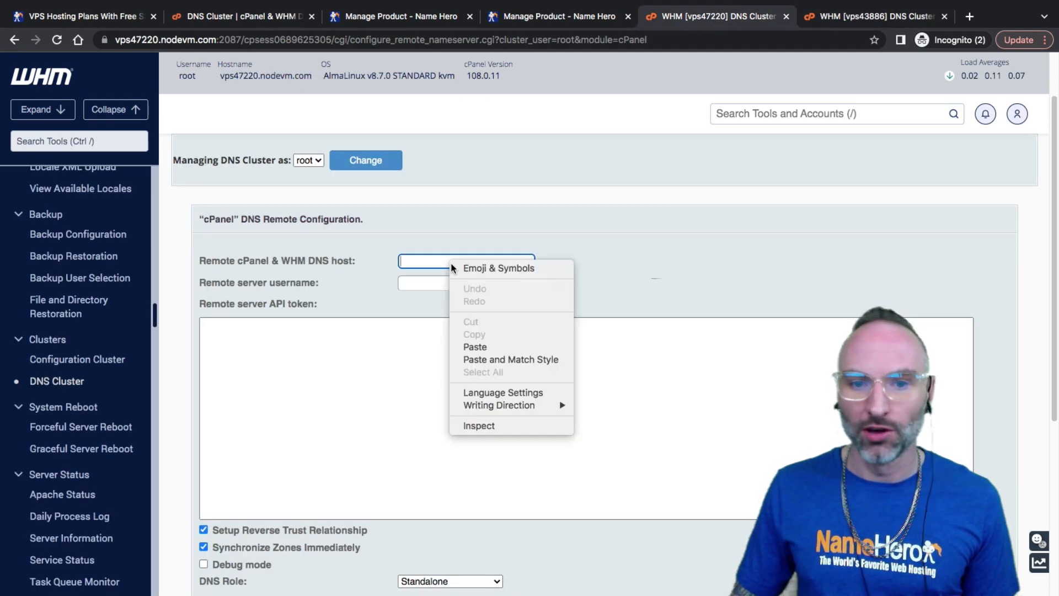
click(485, 343)
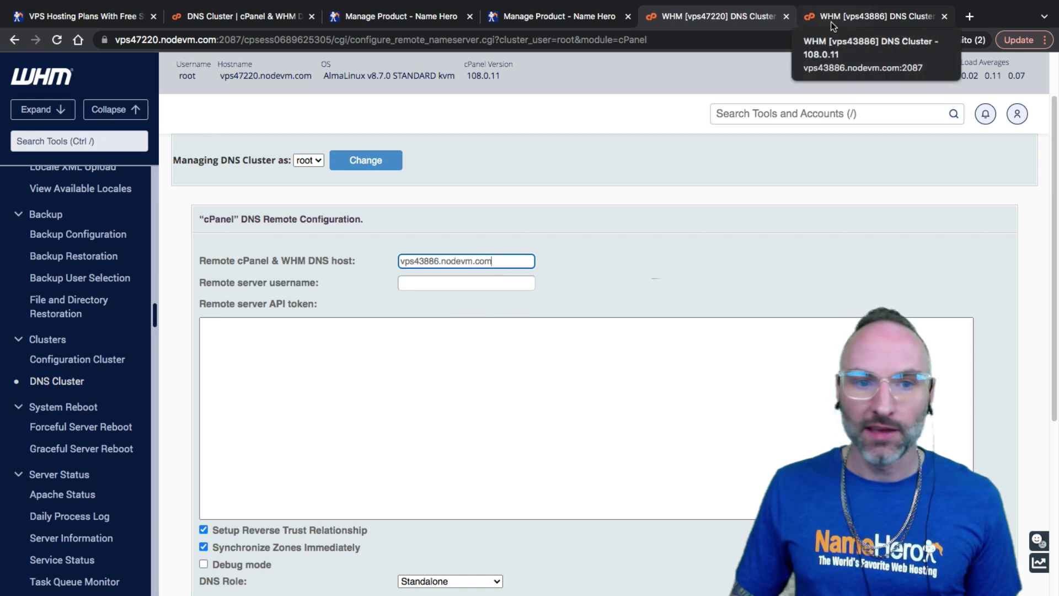
drag(501, 262, 399, 262)
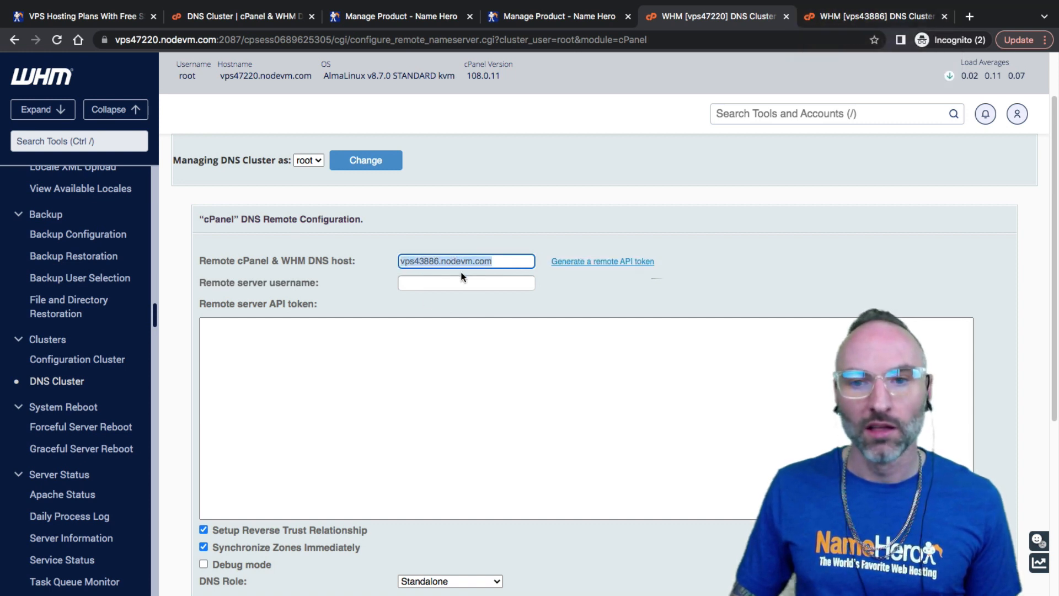
drag(504, 262, 374, 269)
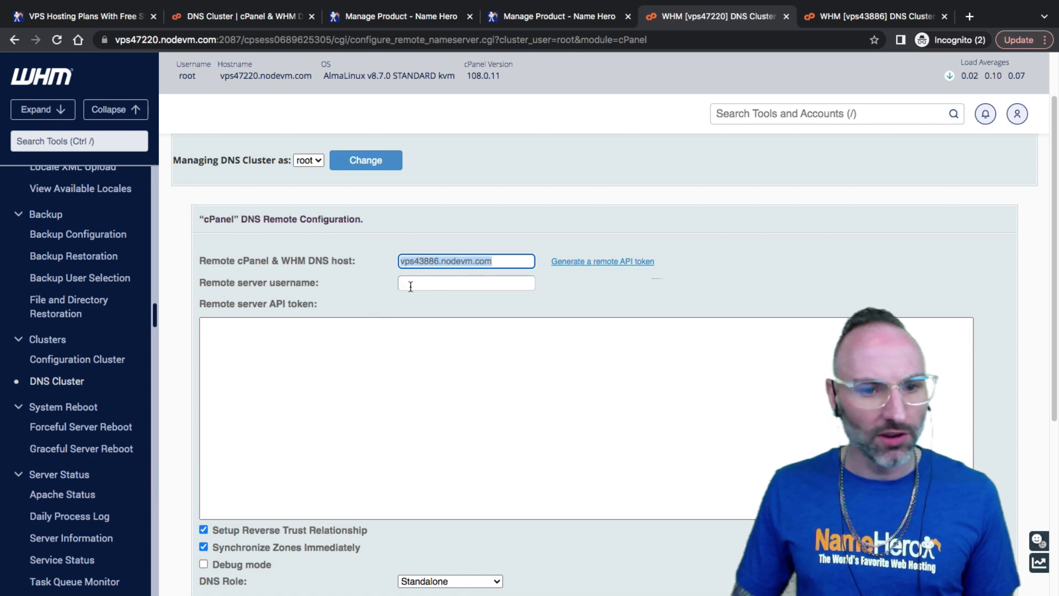
click(390, 320)
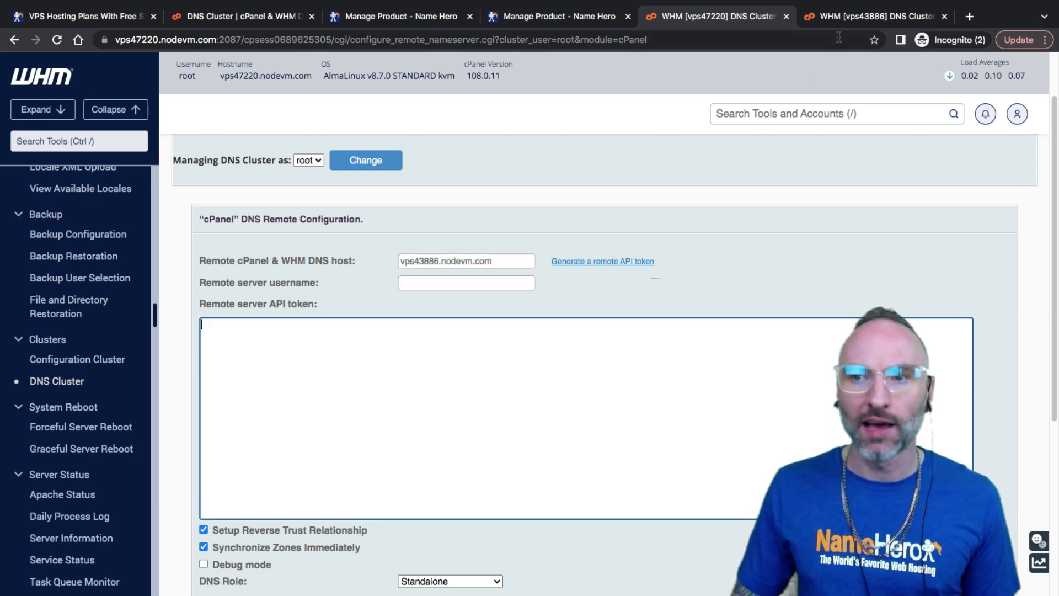
click(843, 19)
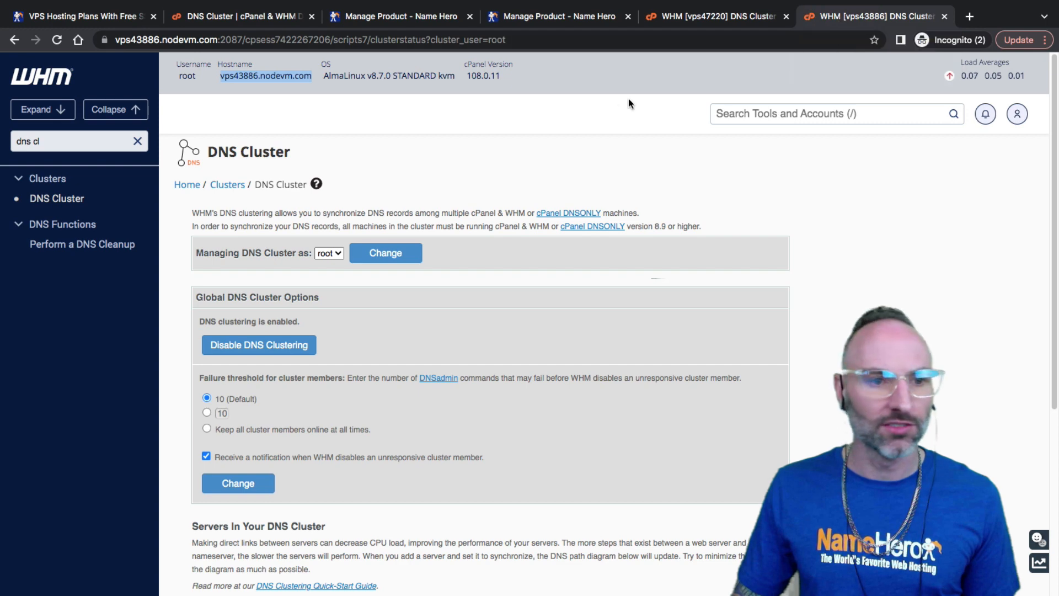
Search 'api' on vps43886, open Manage API Tokens, and start generating a new token
triple_click(42, 144)
text(api)
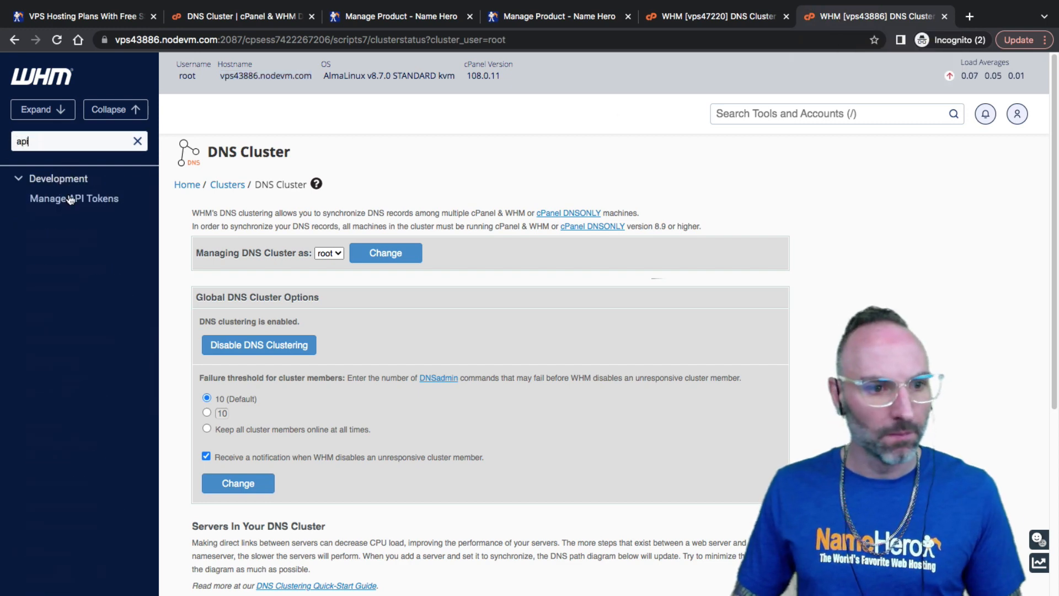
click(70, 200)
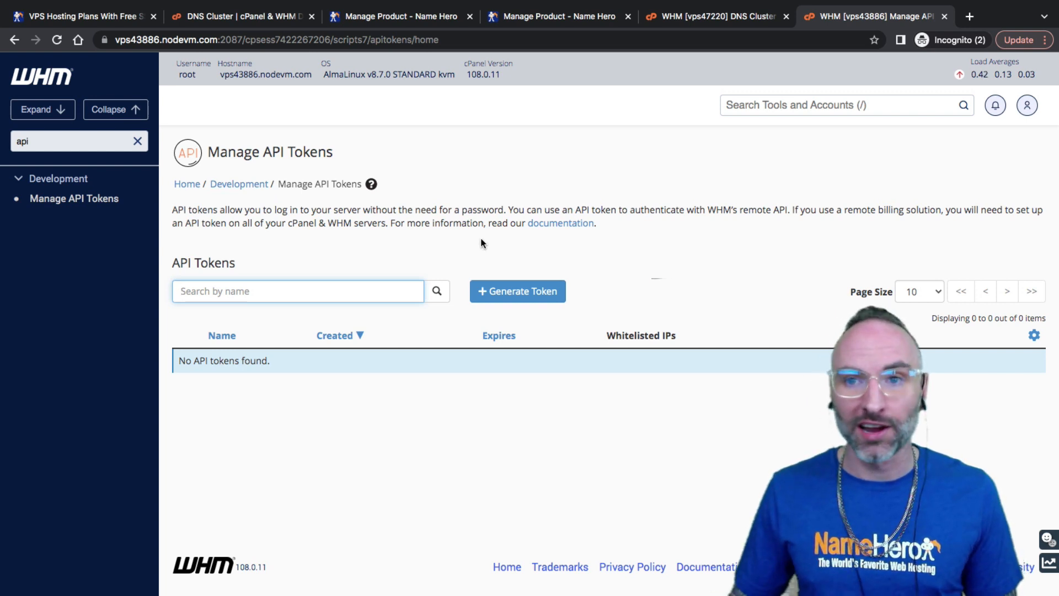
click(704, 16)
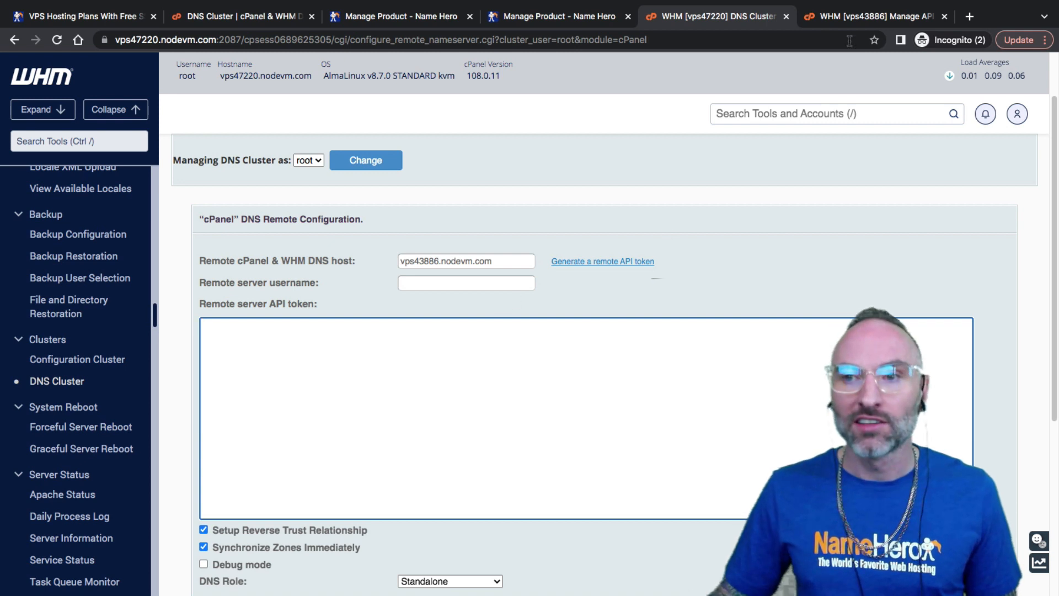
click(852, 17)
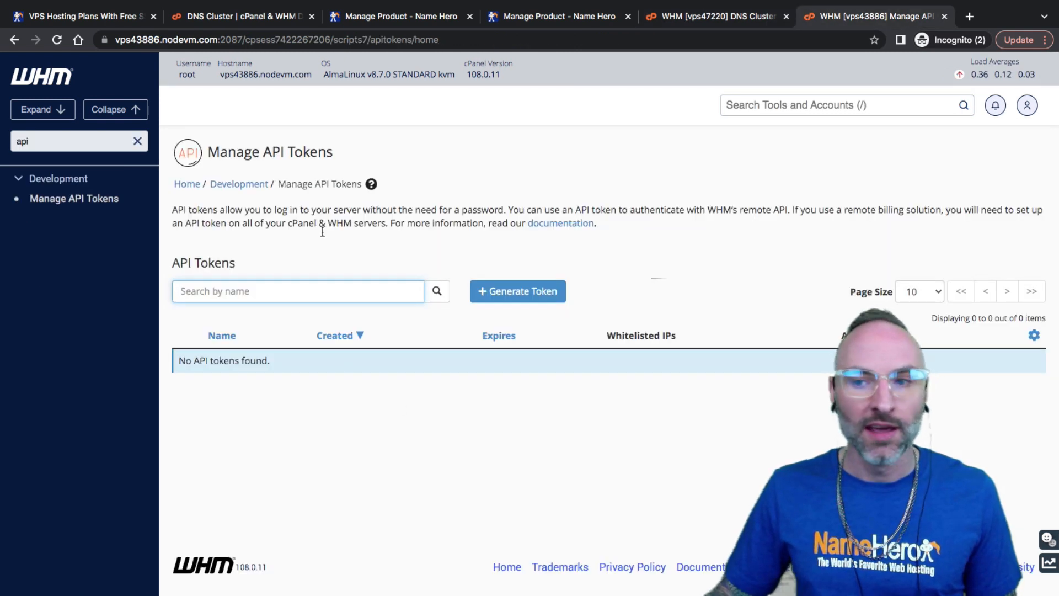
click(493, 298)
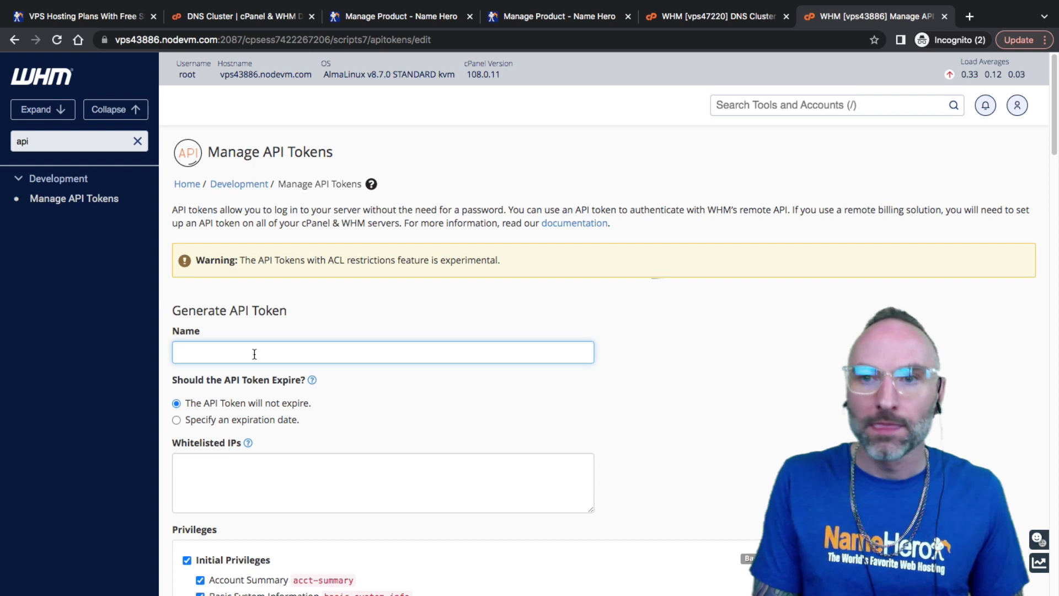
Type the token name vps47220_dns_cluster, correcting the typos along the way
text(vps)
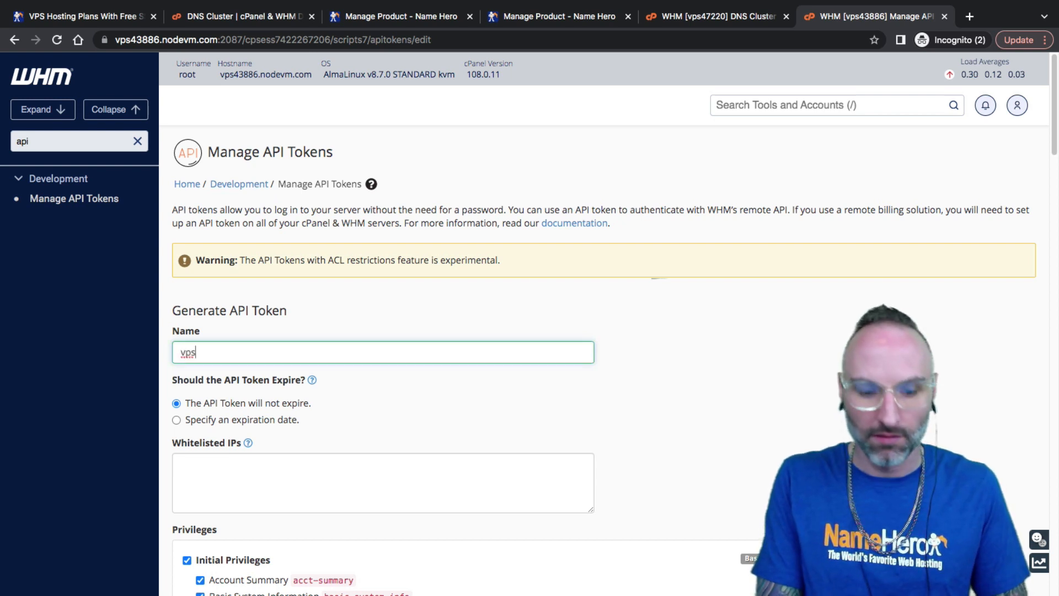
text(47330)
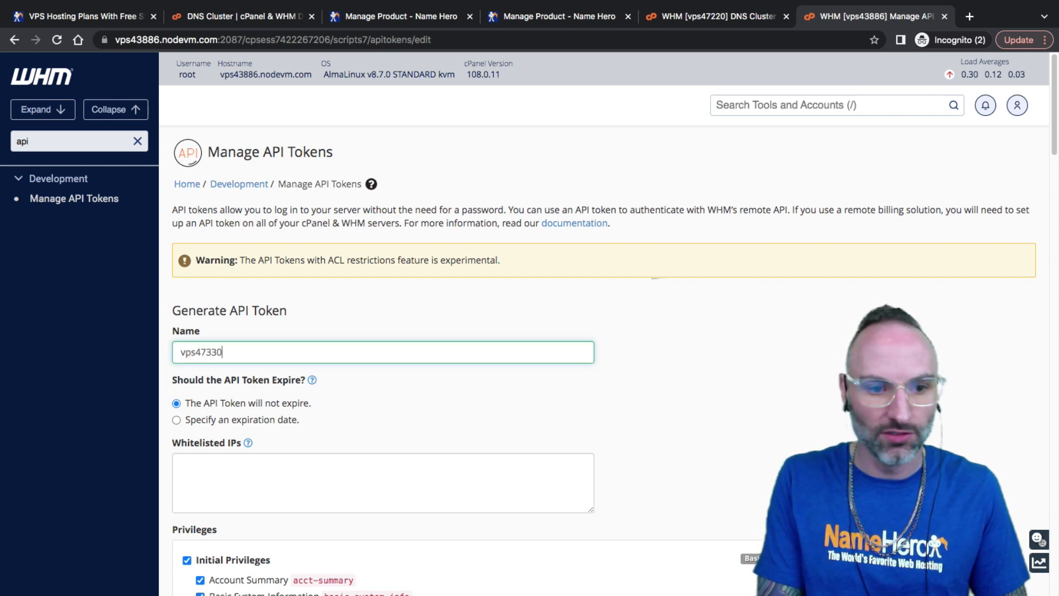
key(BackSpace)
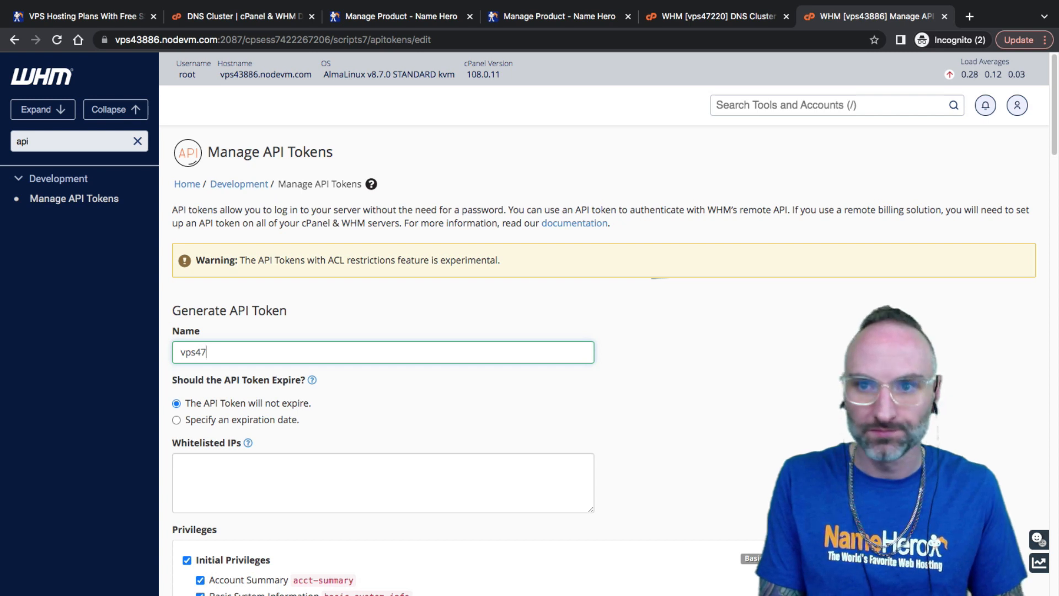
text(220 a)
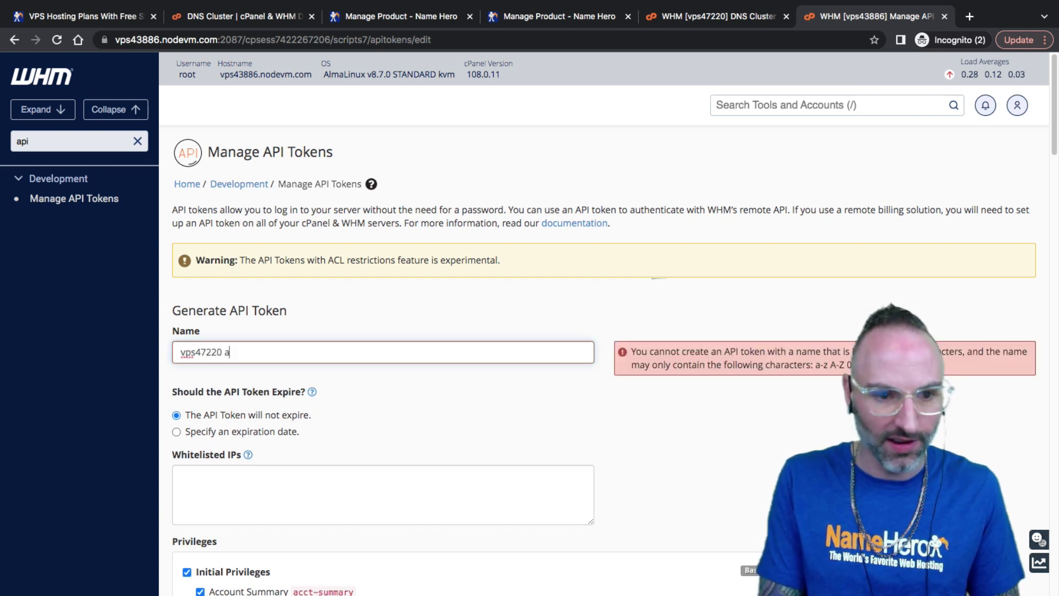
key(BackSpace)
key(BackSpace)
text(_dns)
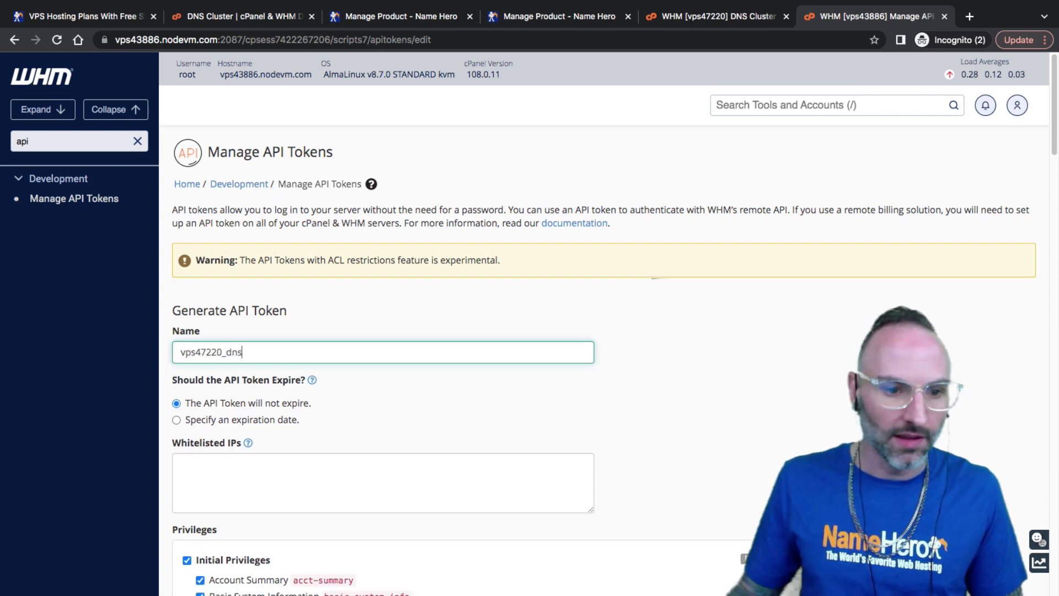
double_click(234, 356)
click(258, 355)
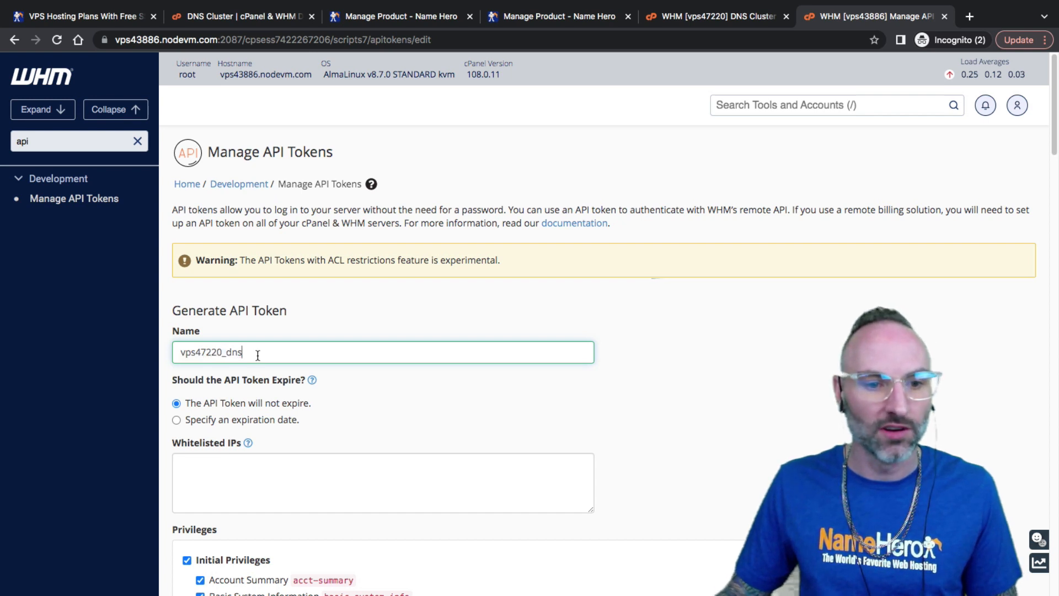
text(_cl)
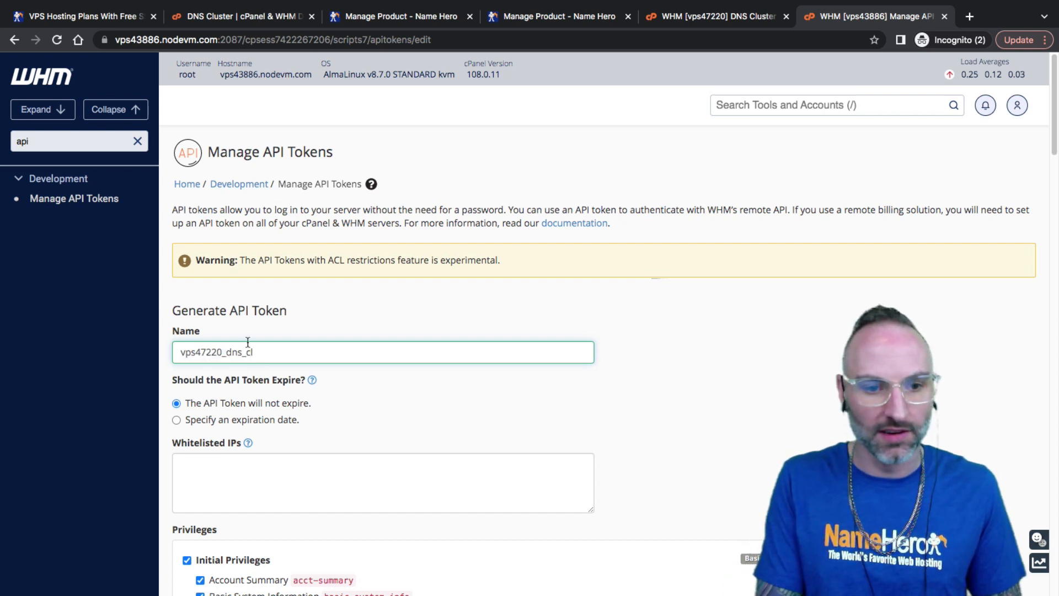
text(uster)
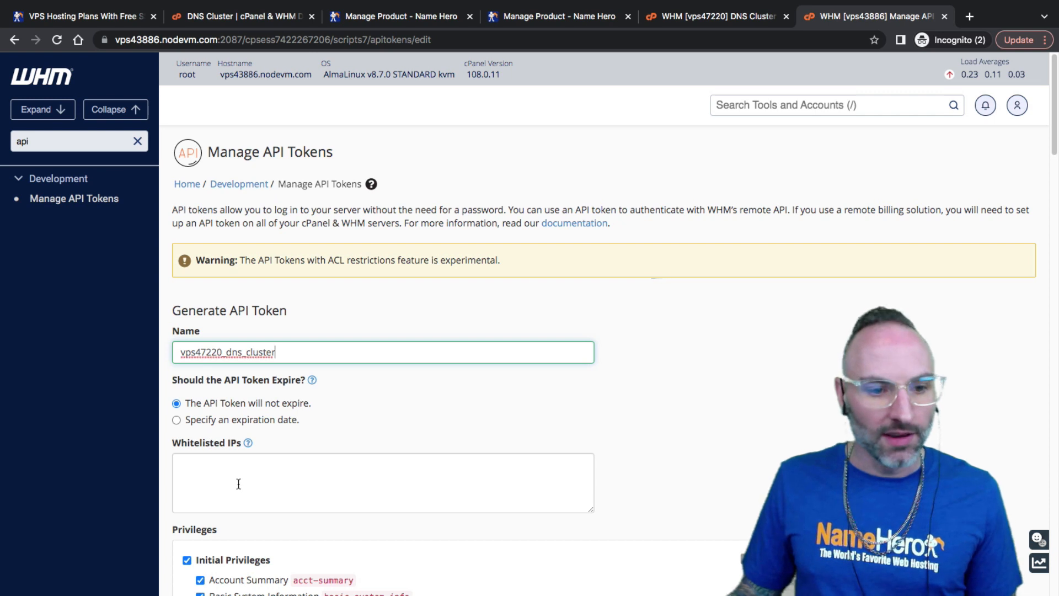
Move to Whitelisted IPs and compare with the API token box on vps47220's cluster form
click(239, 489)
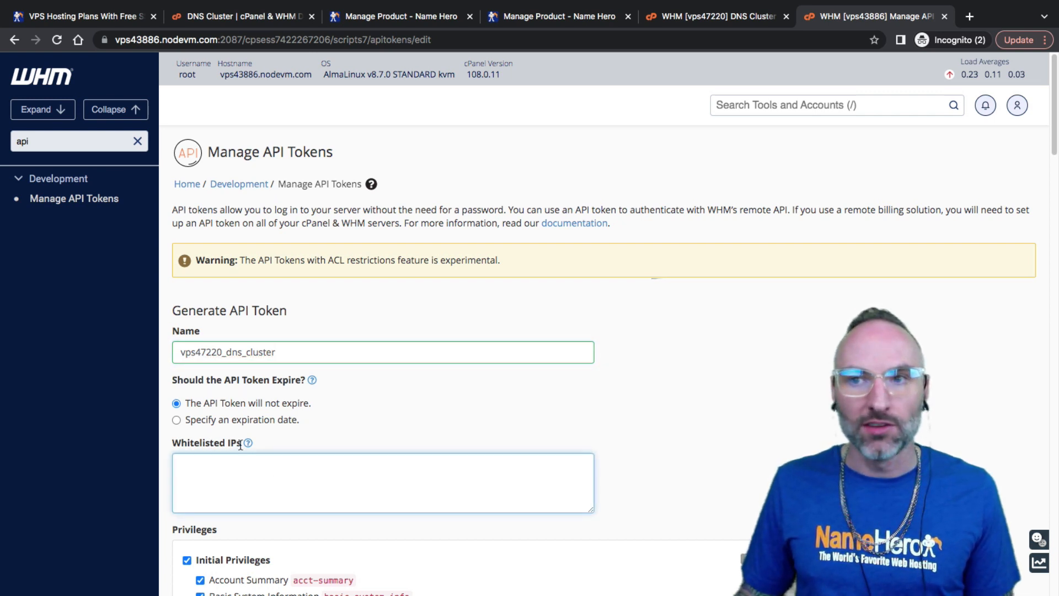
click(687, 19)
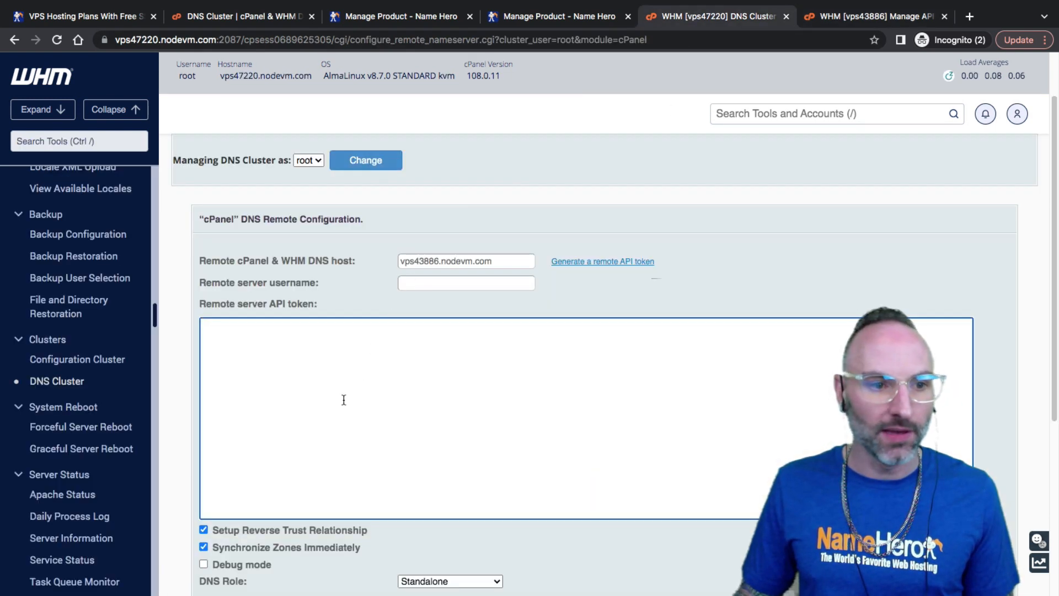
click(869, 22)
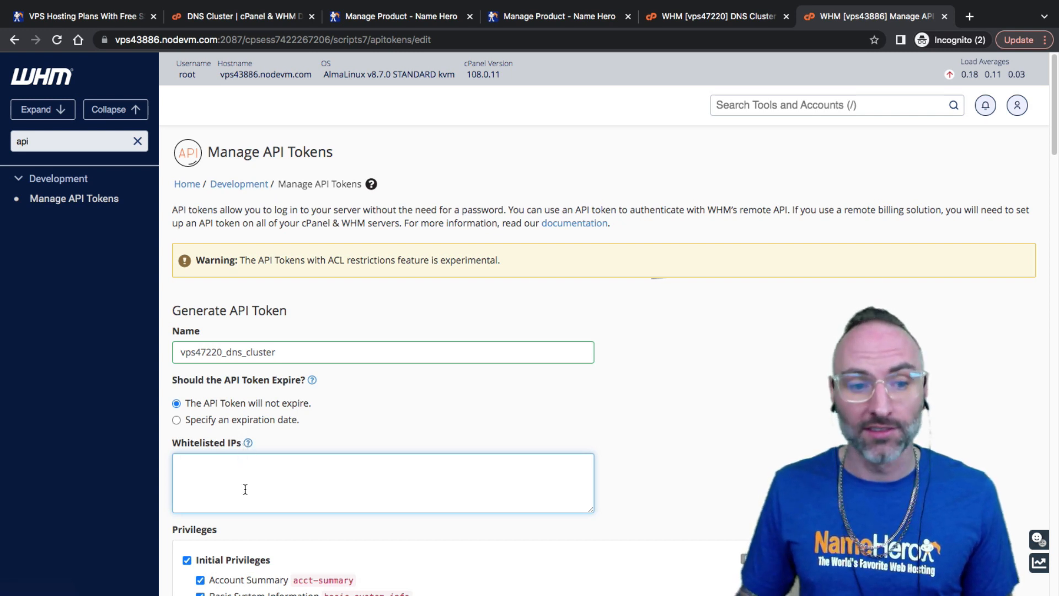
click(732, 18)
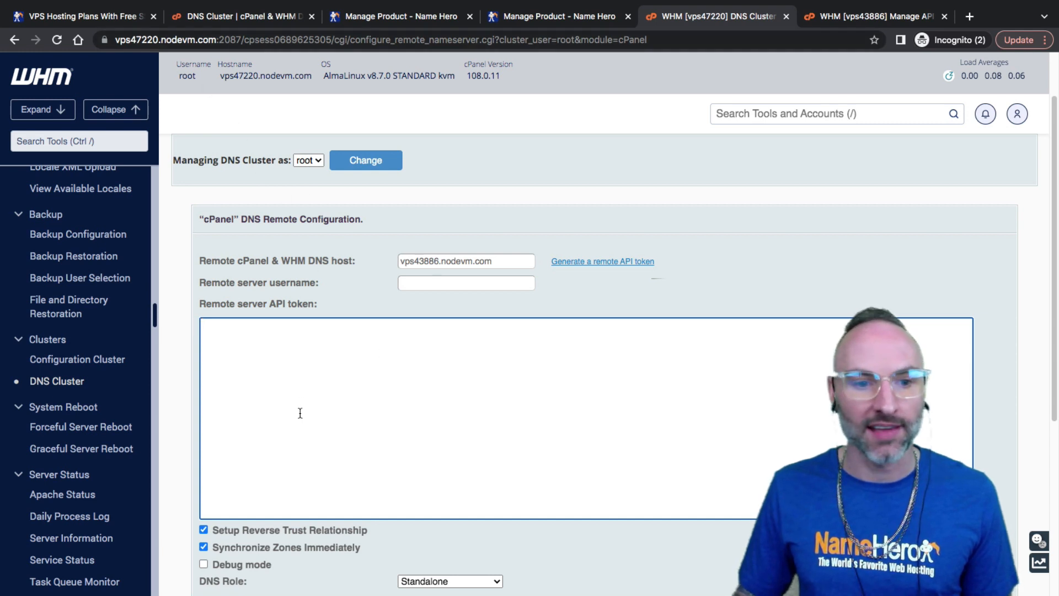
click(833, 22)
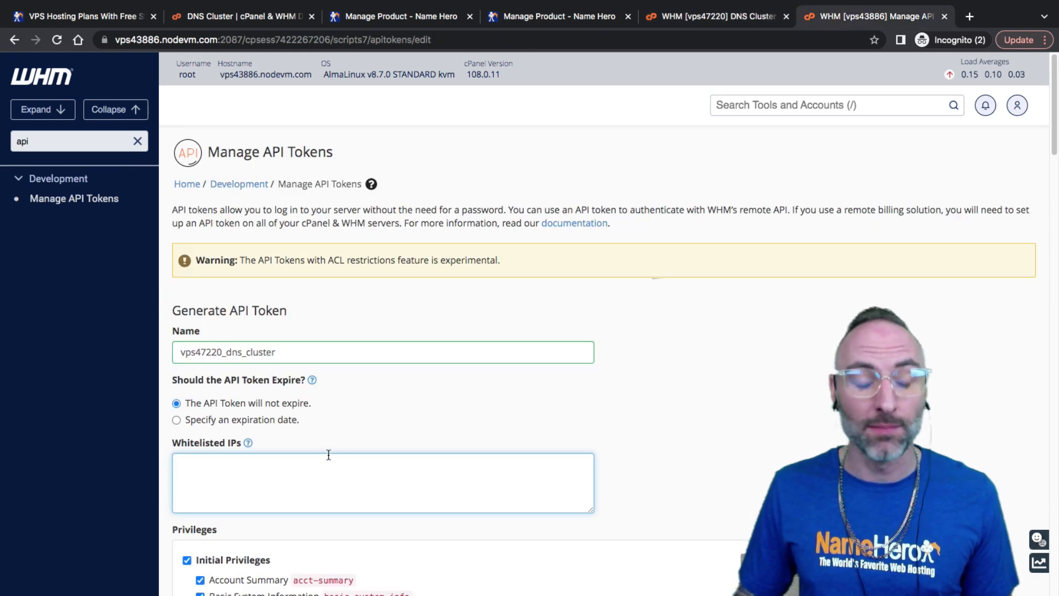
Uncheck the Initial Privileges, Account Information and Account Management permission groups
scroll(363, 442, down, 1)
scroll(408, 395, down, 5)
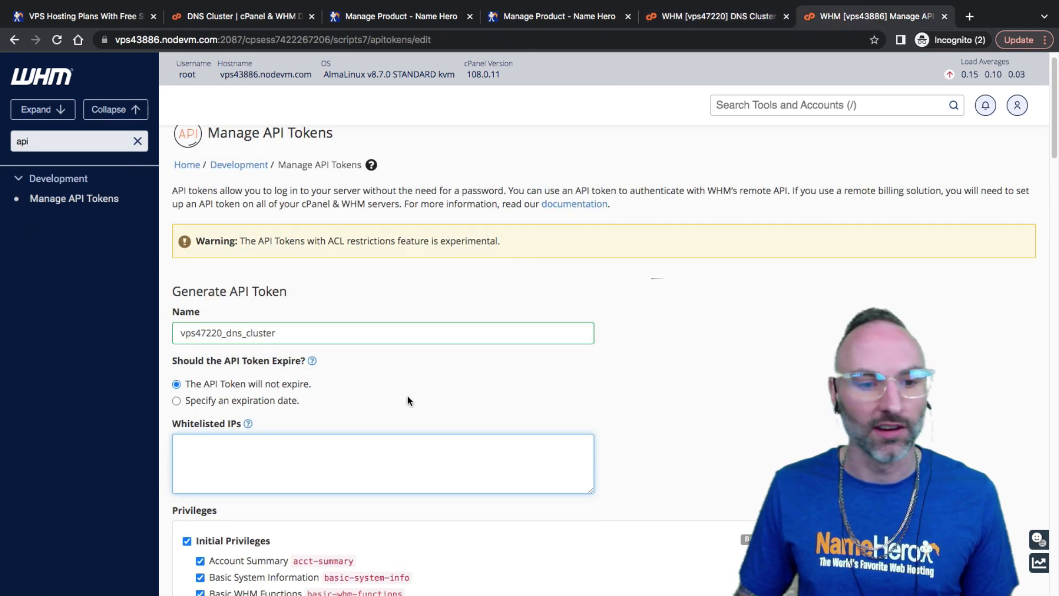
scroll(419, 389, down, 2)
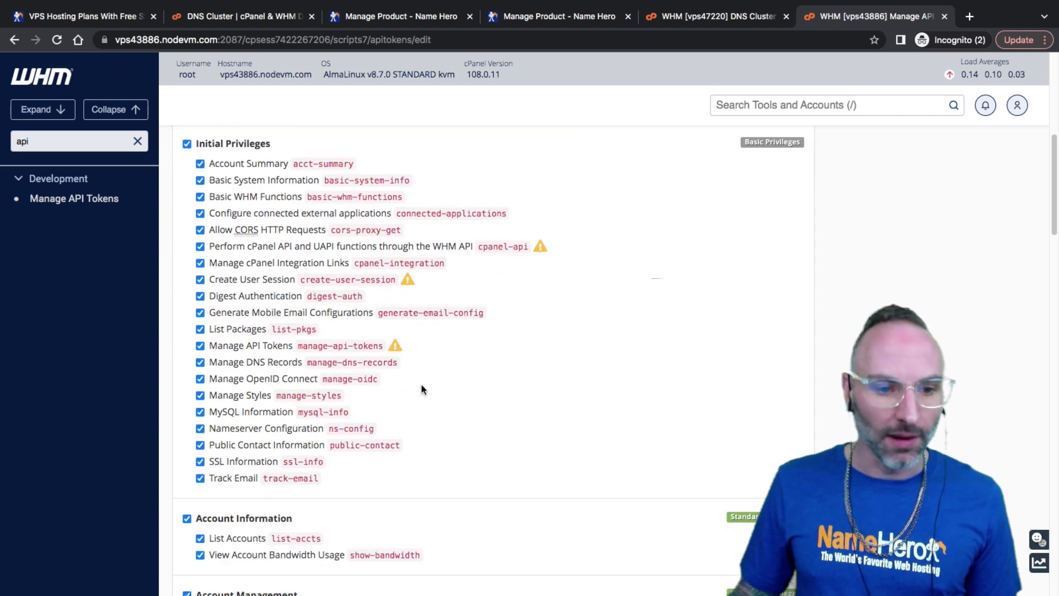
scroll(307, 331, down, 10)
scroll(305, 347, down, 15)
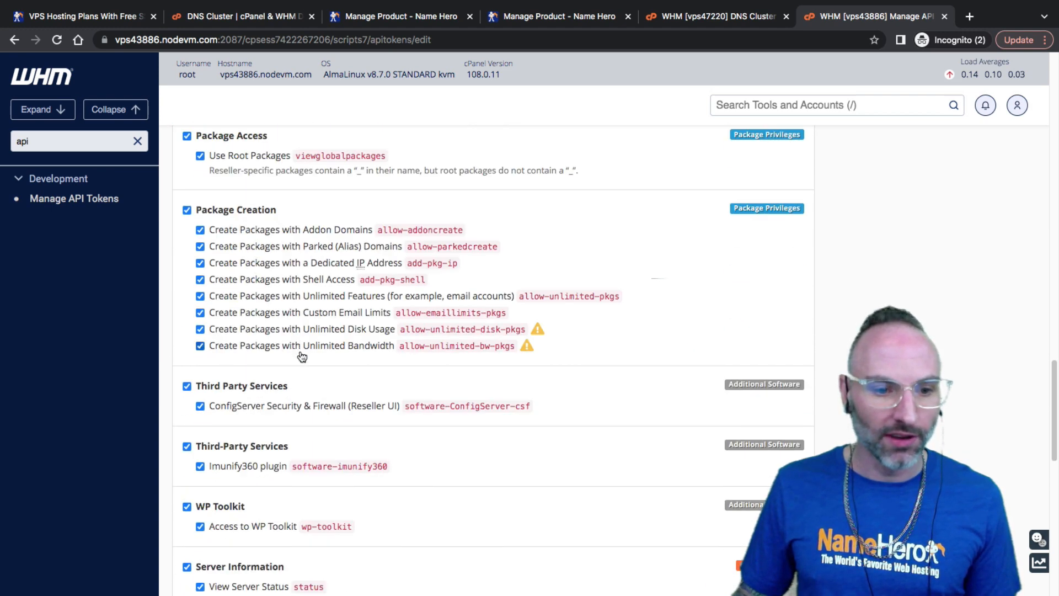
scroll(291, 350, up, 15)
scroll(294, 351, up, 17)
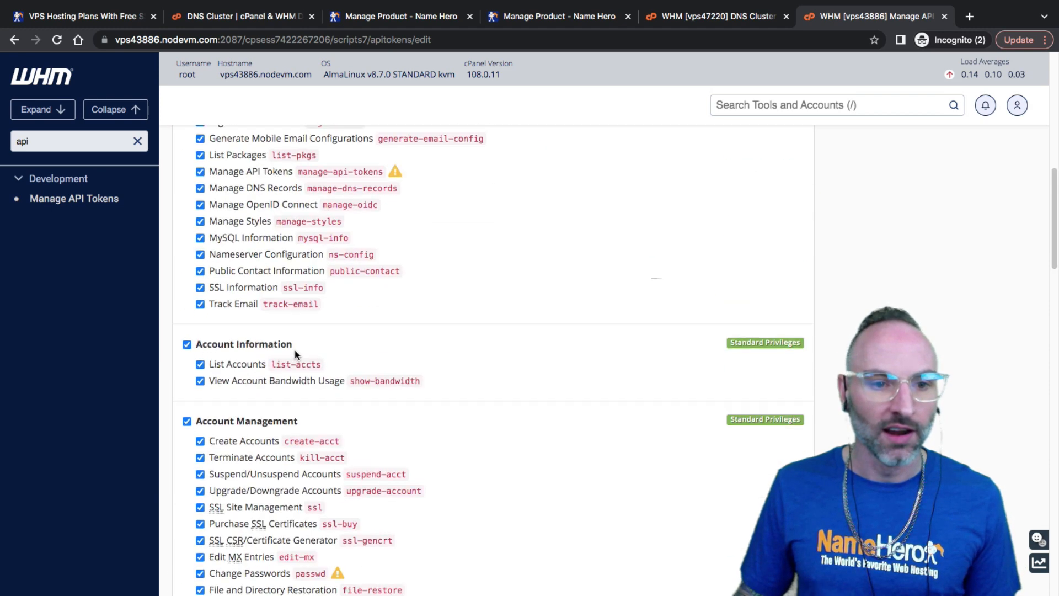
scroll(243, 374, down, 7)
scroll(204, 395, up, 5)
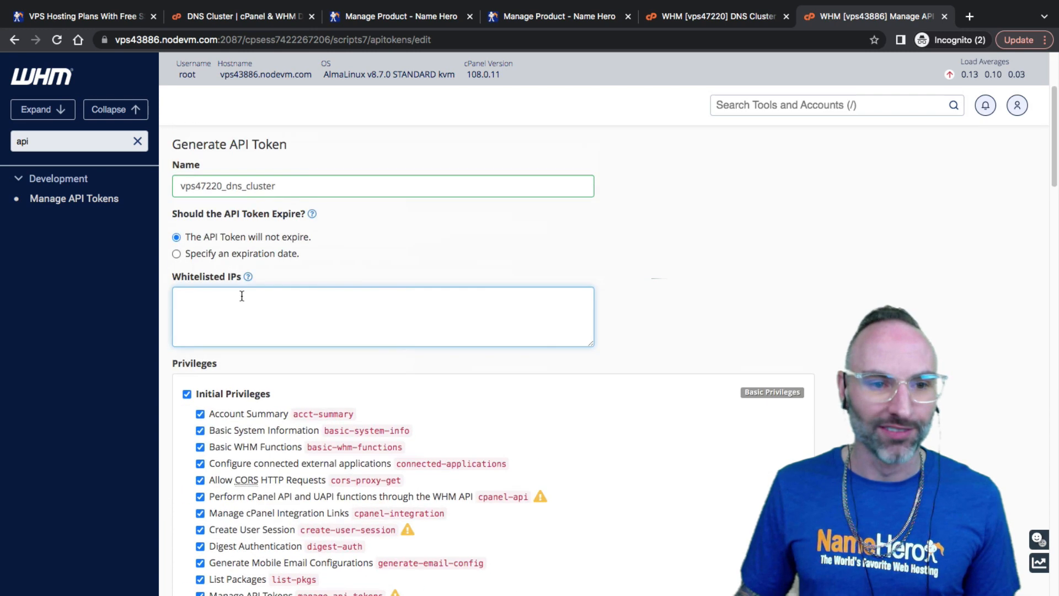
click(202, 395)
scroll(210, 398, down, 6)
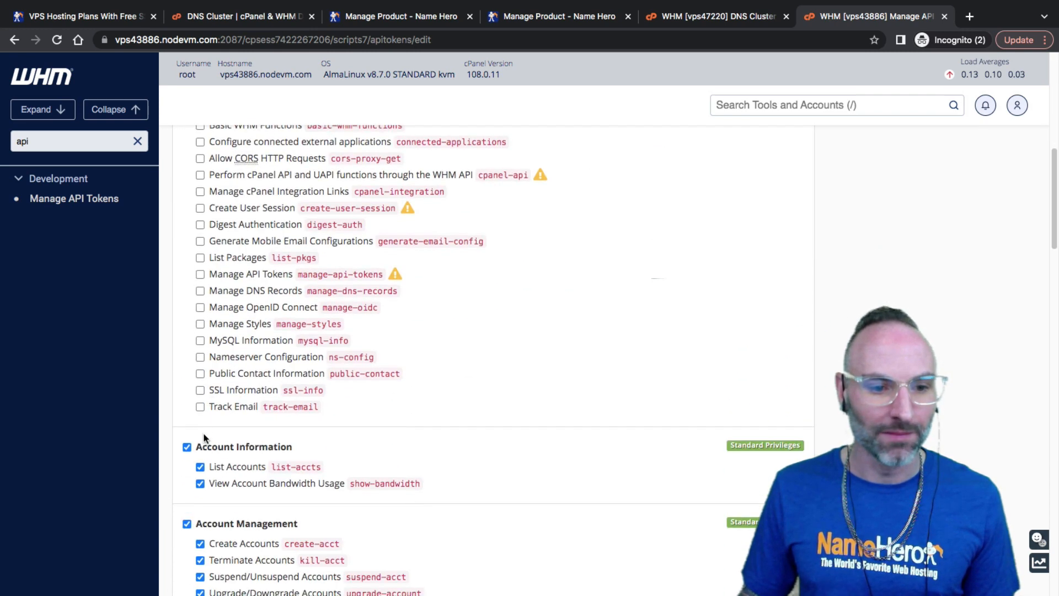
click(208, 452)
scroll(212, 322, down, 4)
click(212, 320)
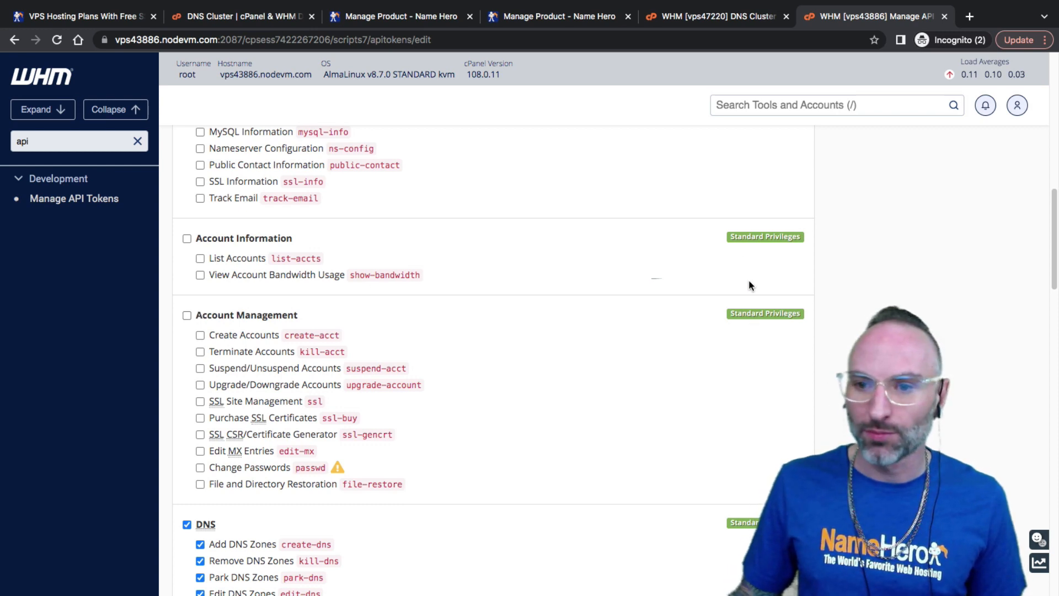
Uncheck the DNS zone, Packages, Third-Party Services, Troubleshooting and cPanel Management permissions
scroll(728, 295, up, 2)
scroll(687, 301, down, 2)
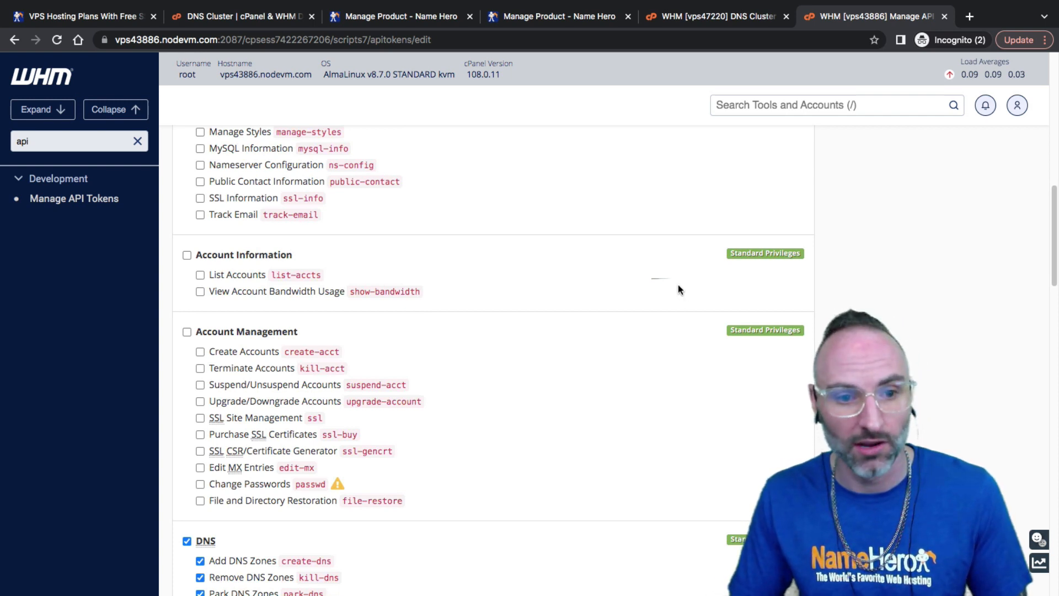
scroll(607, 295, down, 1)
scroll(276, 208, down, 6)
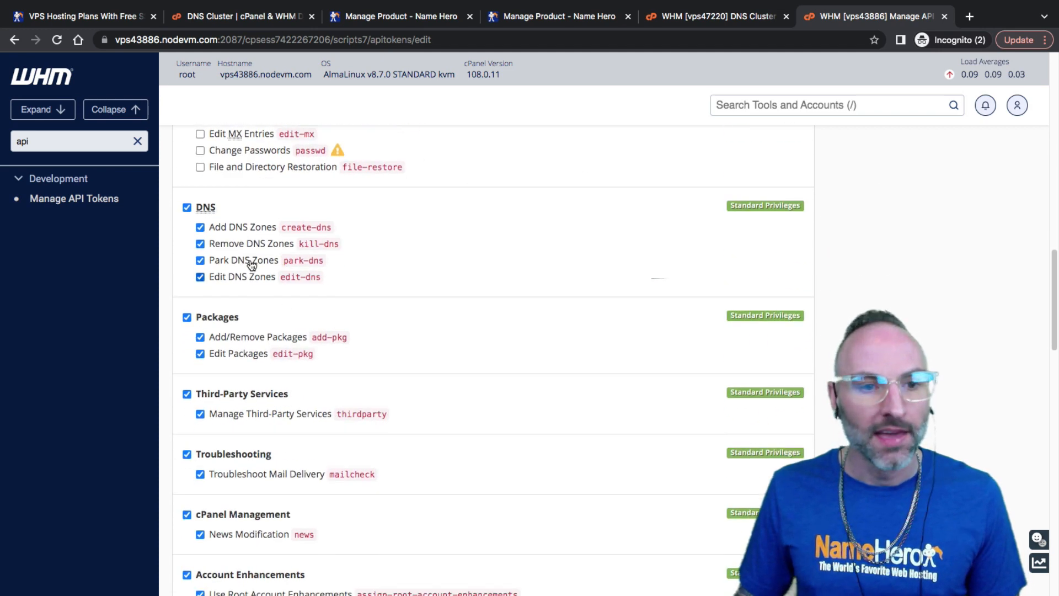
click(204, 210)
click(217, 321)
click(209, 395)
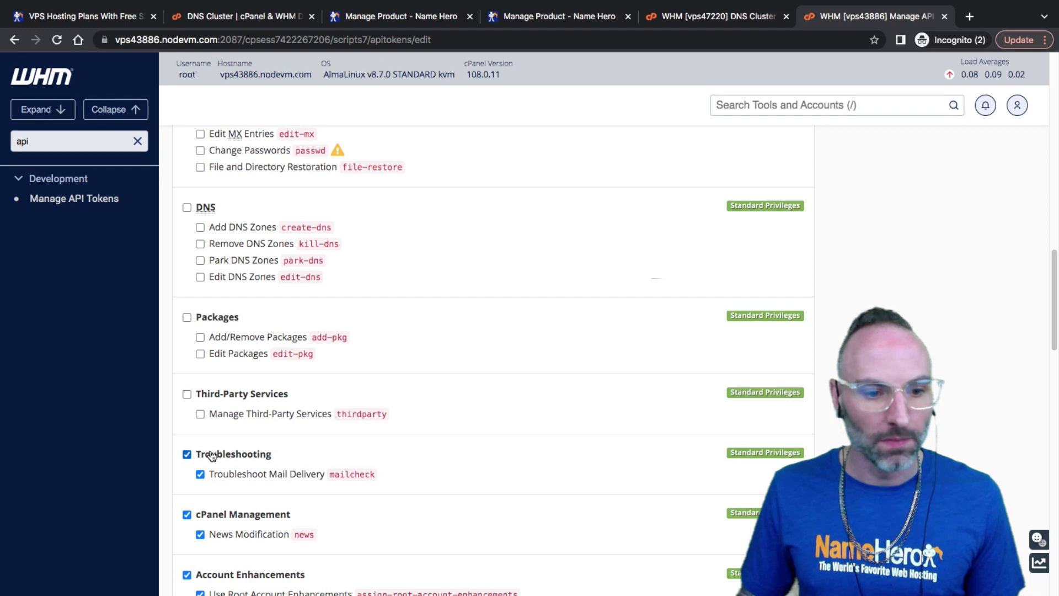
click(210, 455)
click(212, 514)
Uncheck Account Enhancements, Accounts, Package Access/Creation, Third-Party Services, WP Toolkit and Server Information
scroll(227, 415, down, 5)
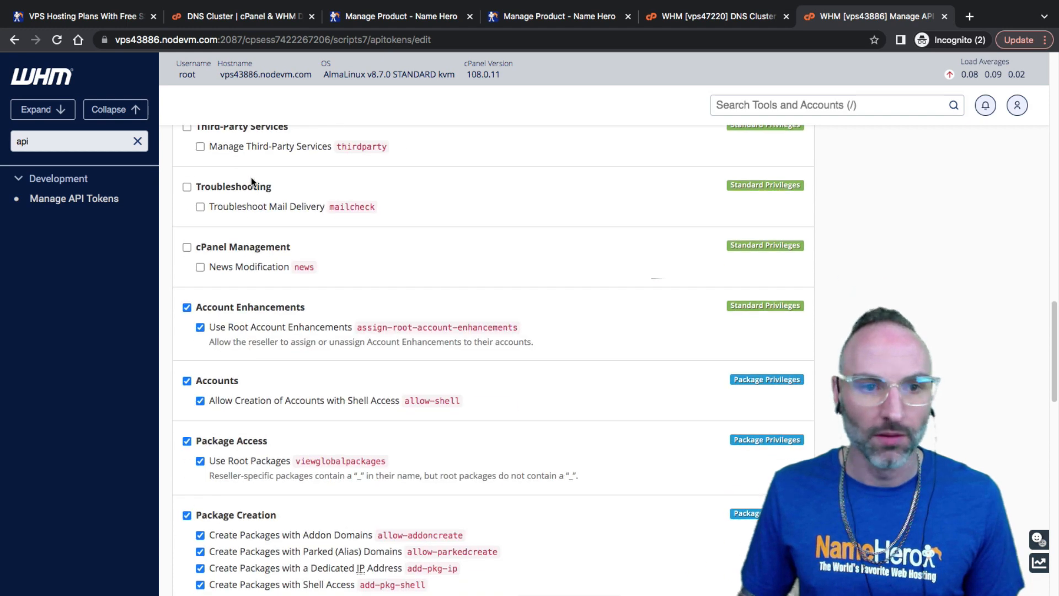
scroll(246, 198, up, 3)
scroll(272, 253, down, 4)
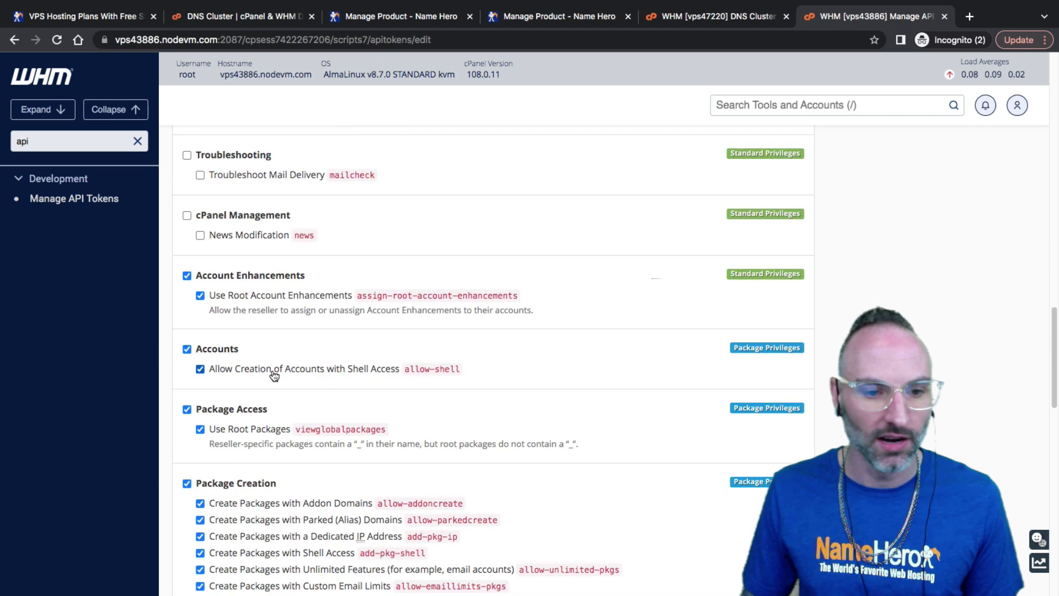
click(247, 275)
click(218, 350)
click(216, 410)
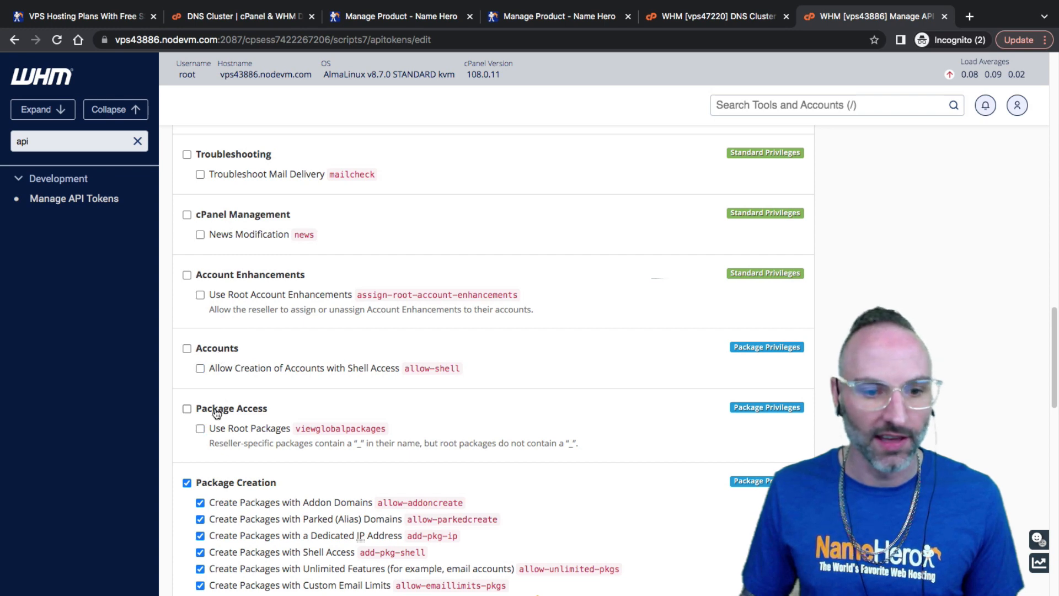
scroll(217, 412, down, 2)
click(228, 384)
scroll(224, 408, down, 4)
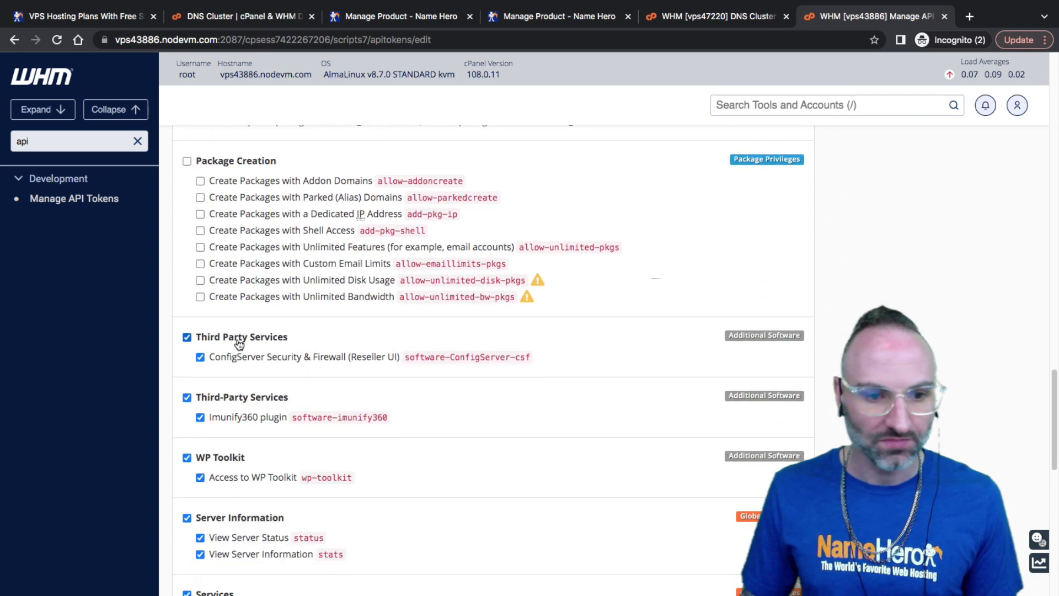
click(239, 342)
click(231, 397)
click(219, 458)
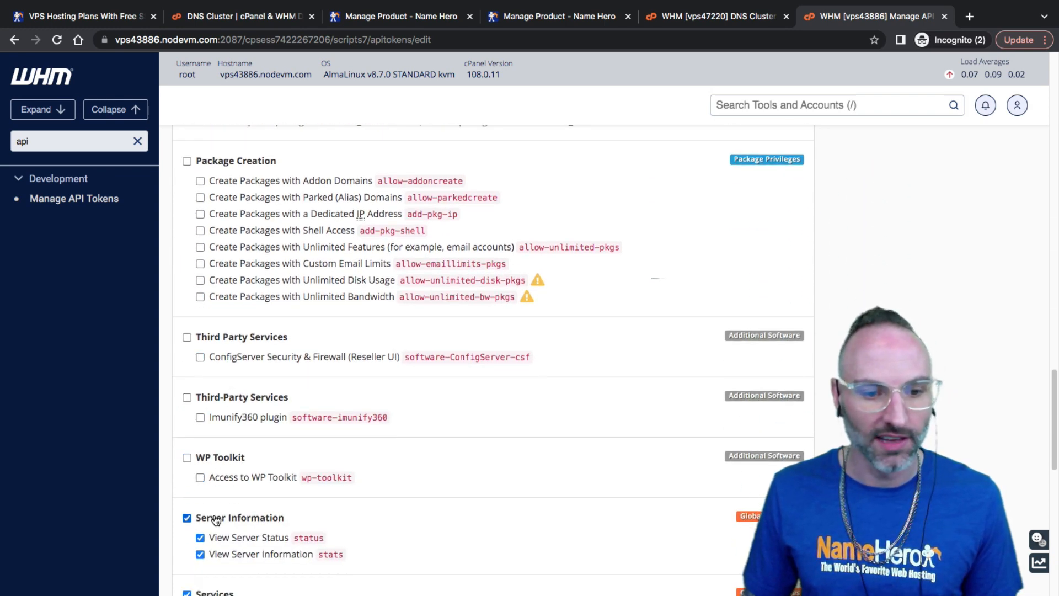
click(215, 521)
Uncheck Troubleshooting, Account Management, Advanced Account Management and Locales, then save with only DNS Clustering
scroll(223, 362, down, 5)
click(225, 387)
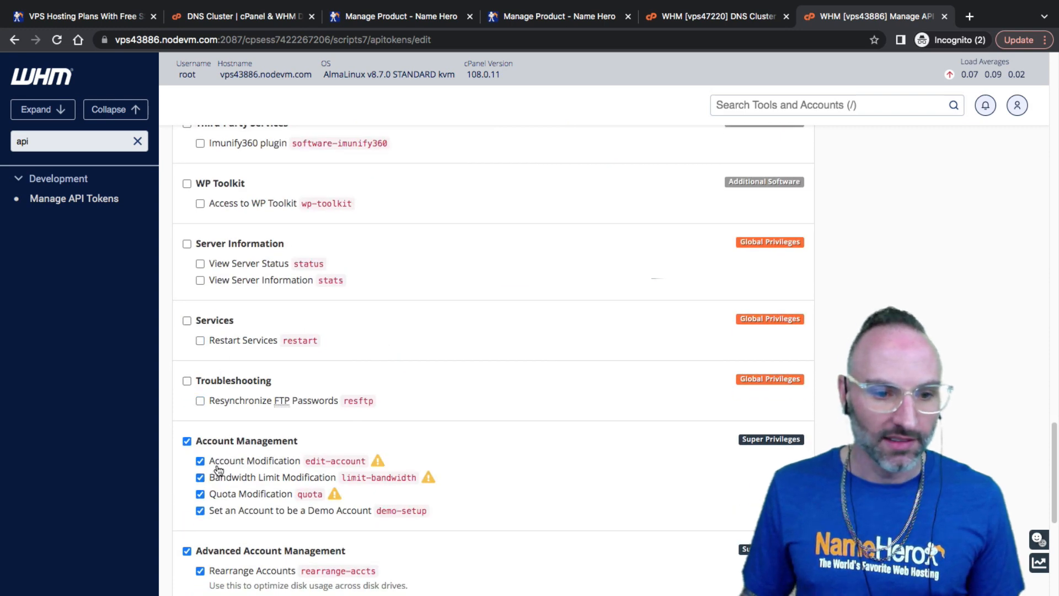
click(227, 444)
scroll(225, 450, down, 5)
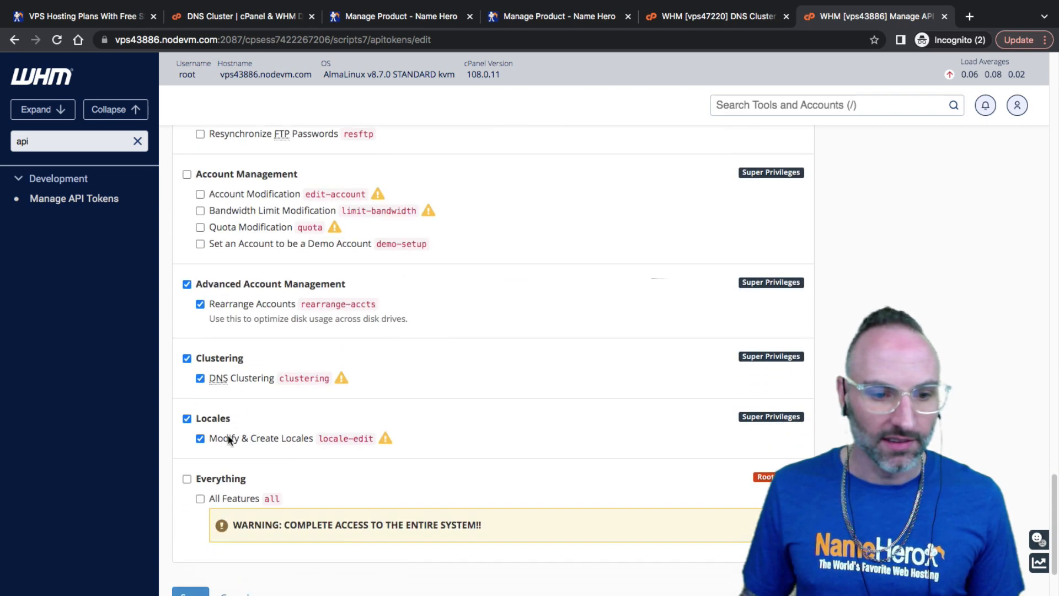
click(235, 285)
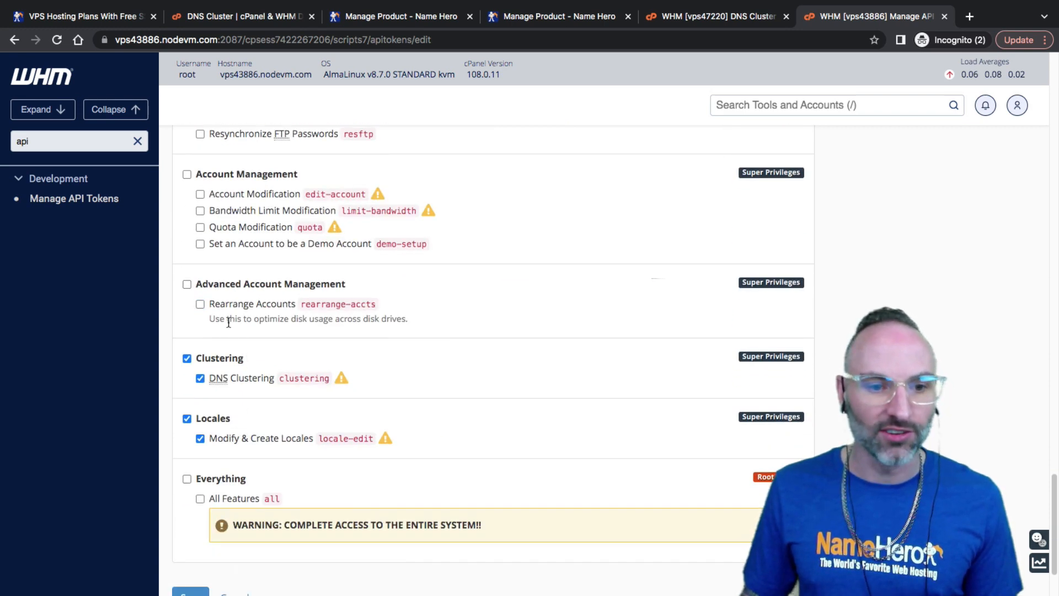
click(218, 418)
scroll(251, 398, down, 2)
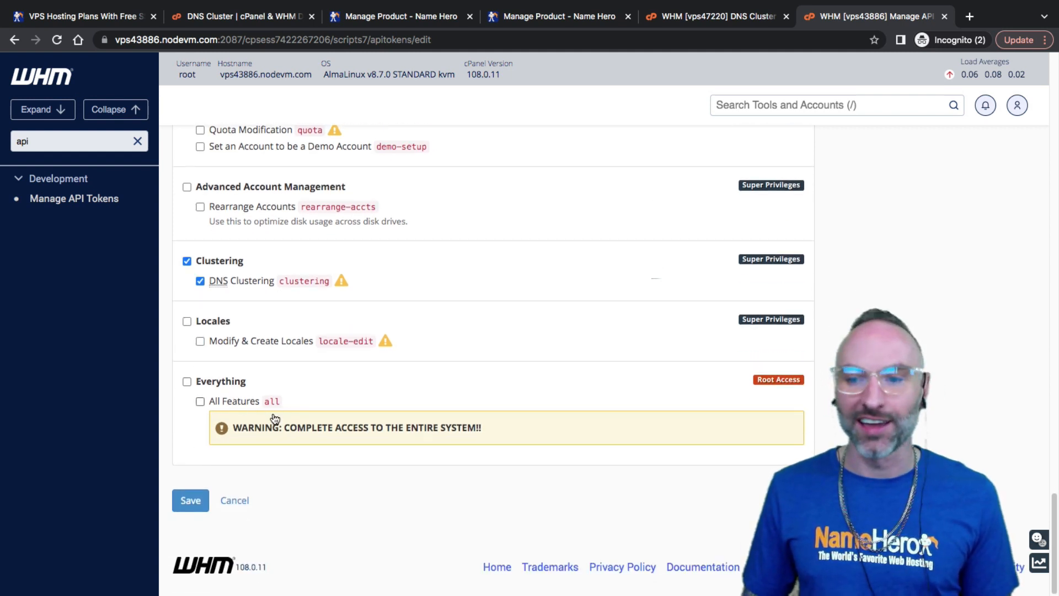
click(191, 500)
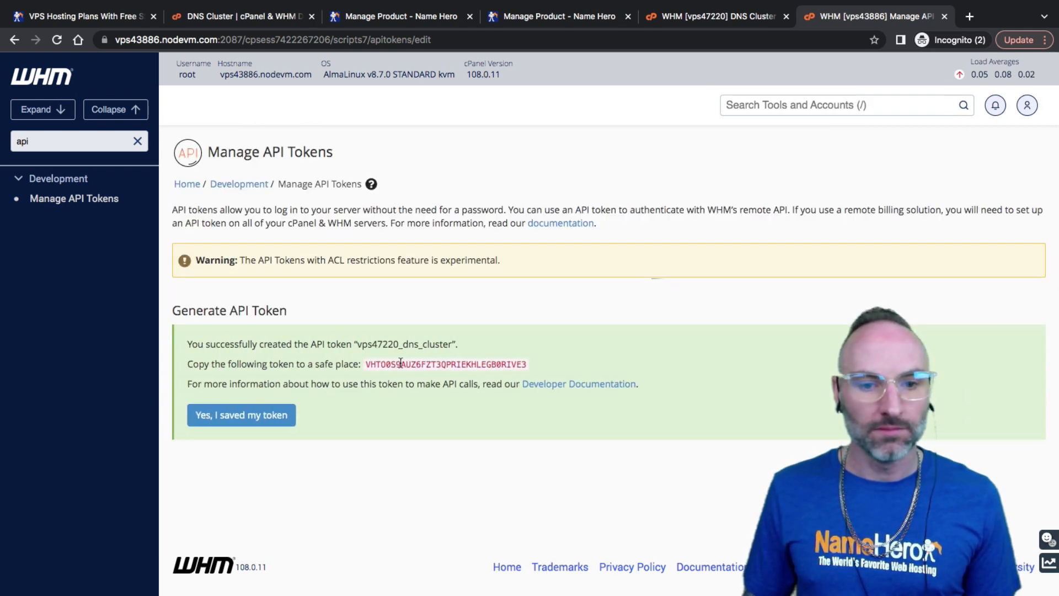
Copy the generated vps47220_dns_cluster API token string to the clipboard
right_click(397, 365)
click(415, 392)
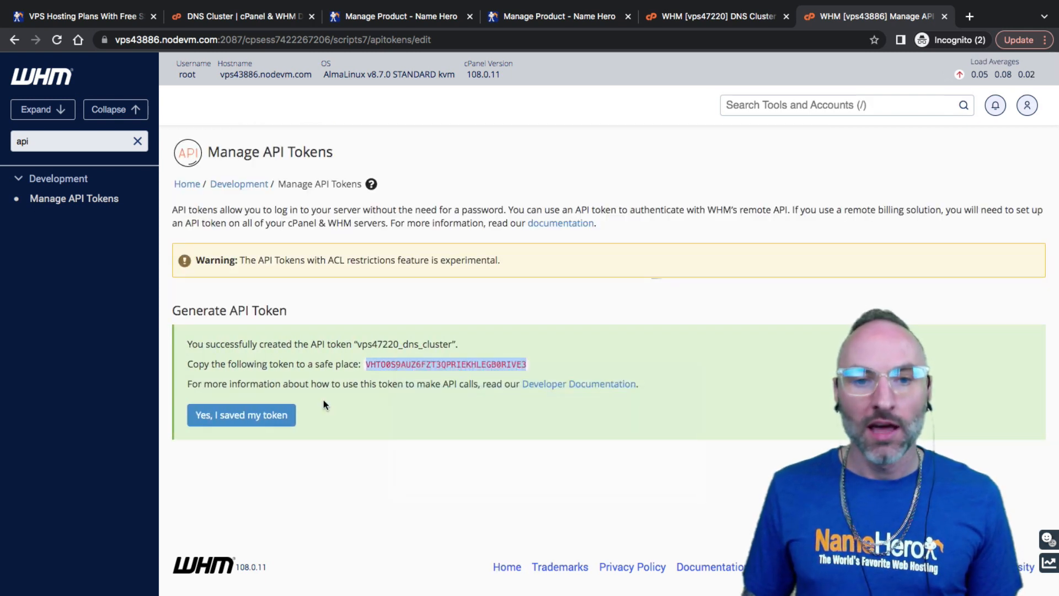
click(525, 363)
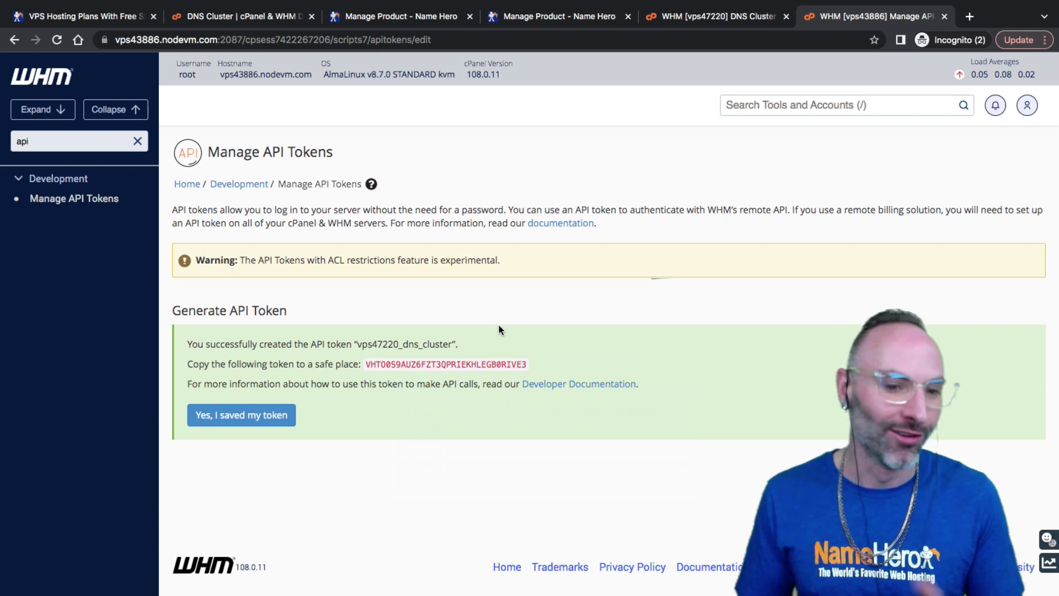
double_click(422, 365)
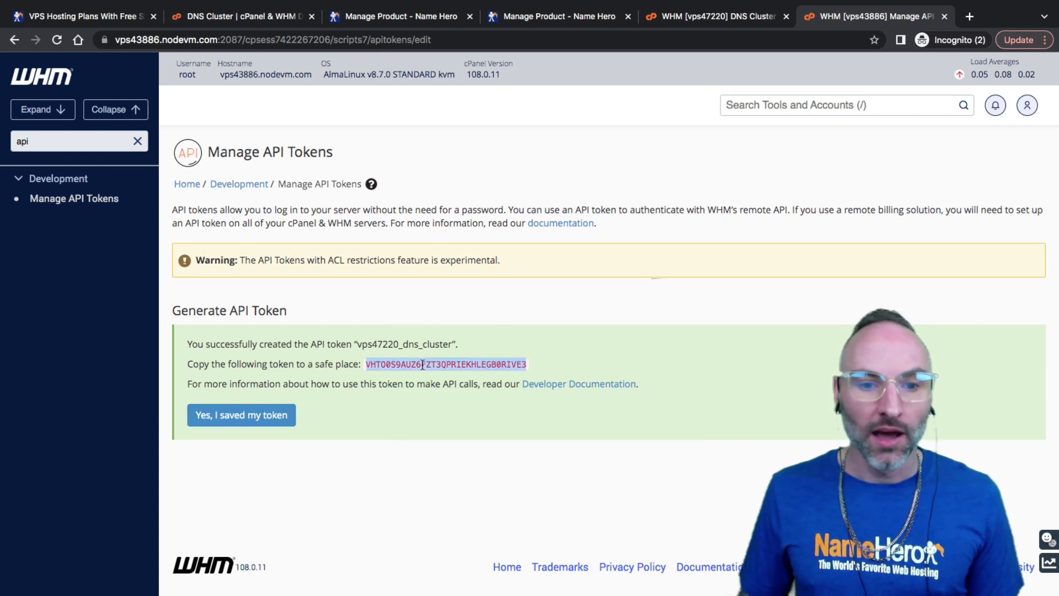
right_click(423, 365)
click(435, 392)
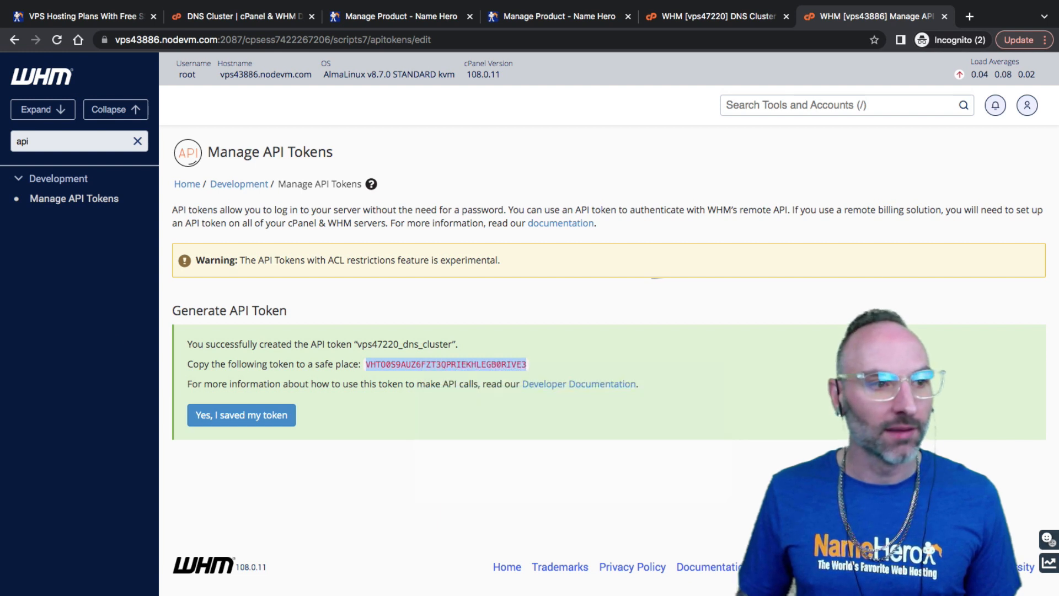
key(super+Tab)
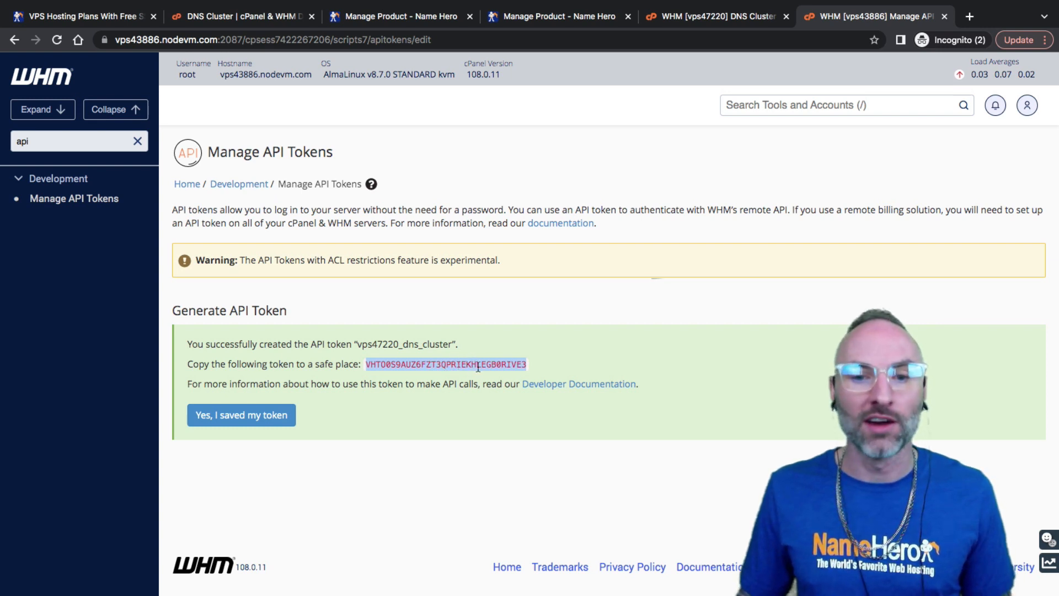
click(519, 367)
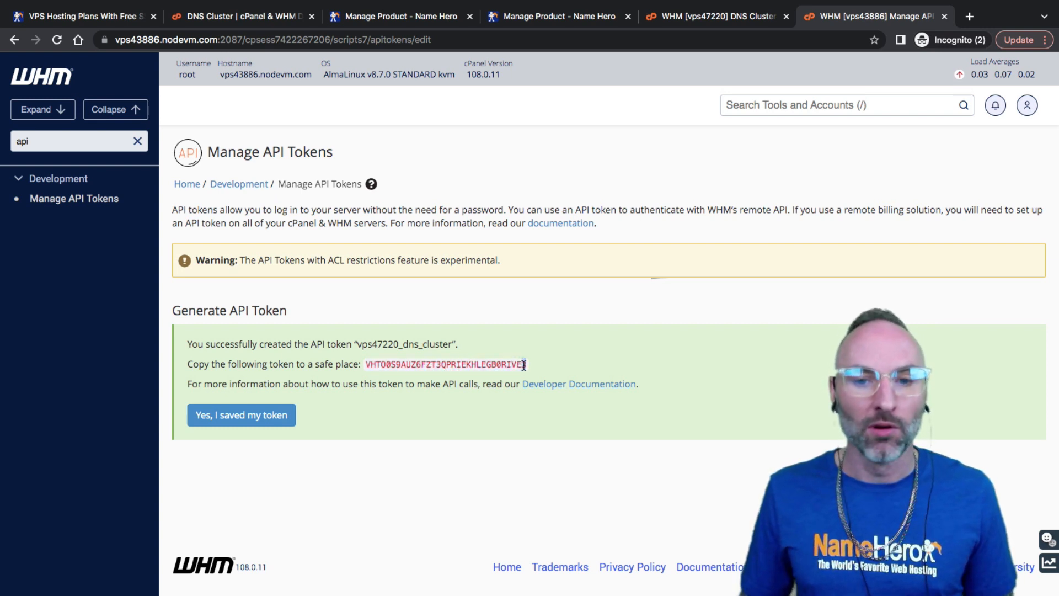
drag(524, 365, 367, 365)
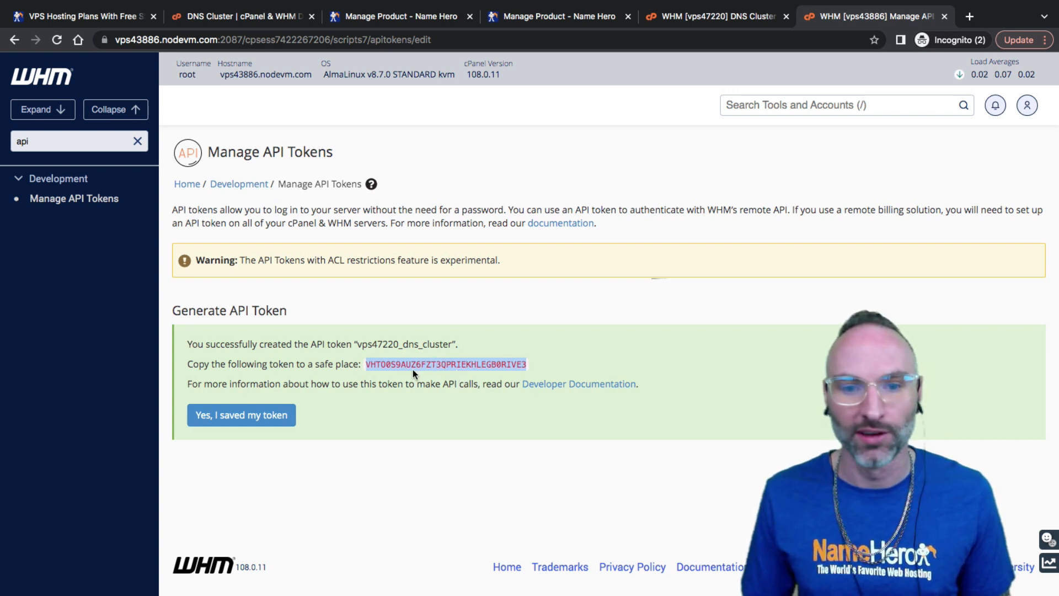
On vps47220's remote DNS form, enter username root and paste the copied API token
click(683, 17)
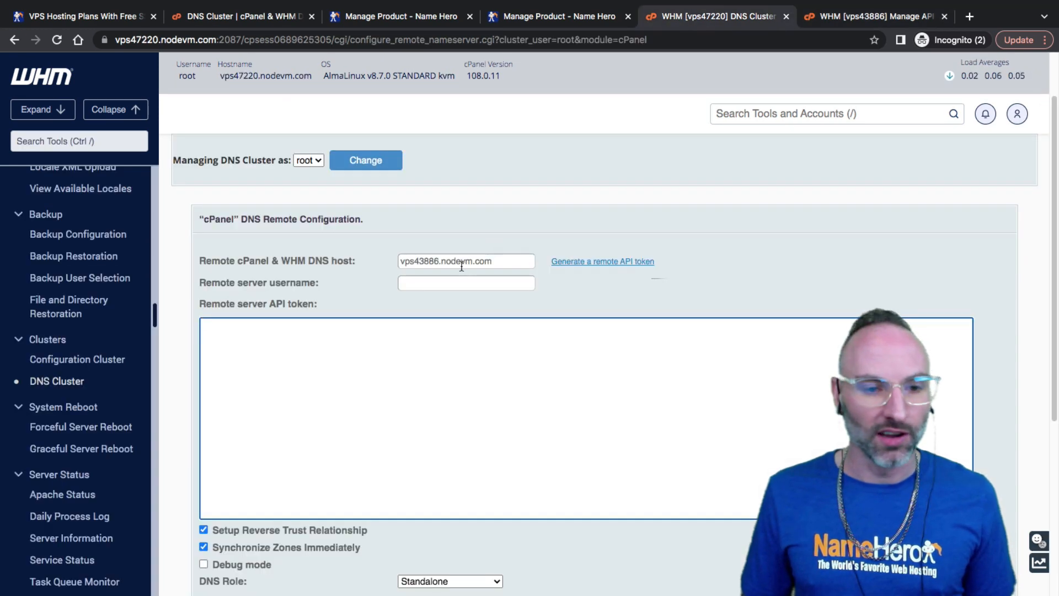
click(417, 283)
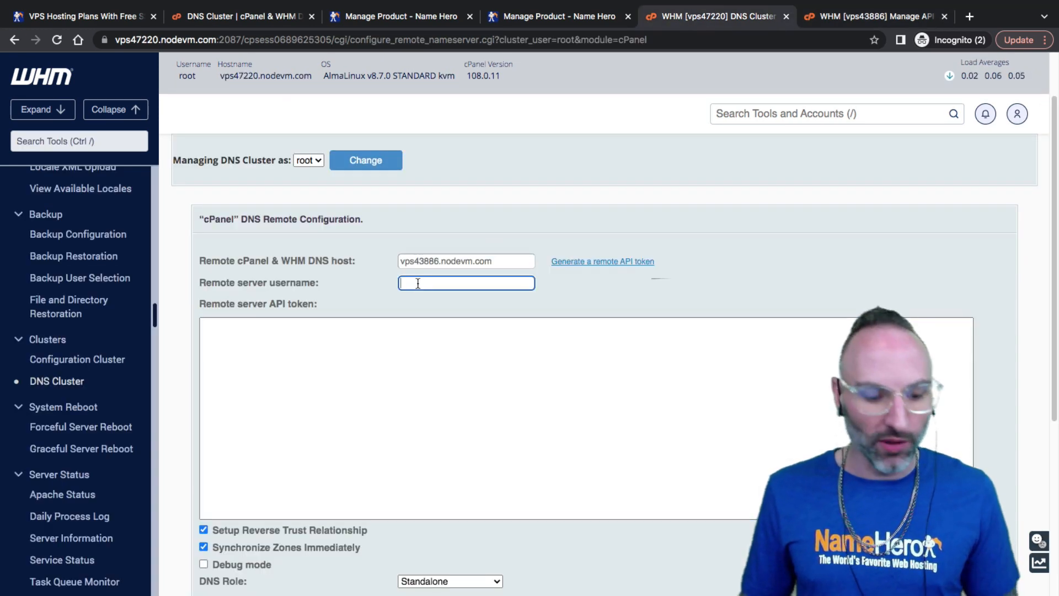
right_click(384, 335)
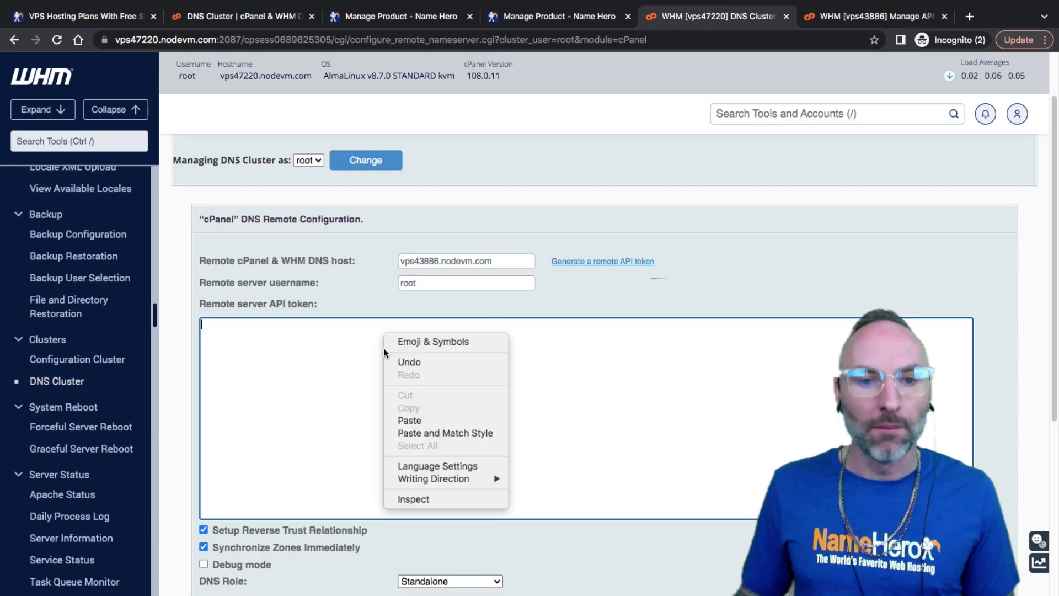
click(406, 418)
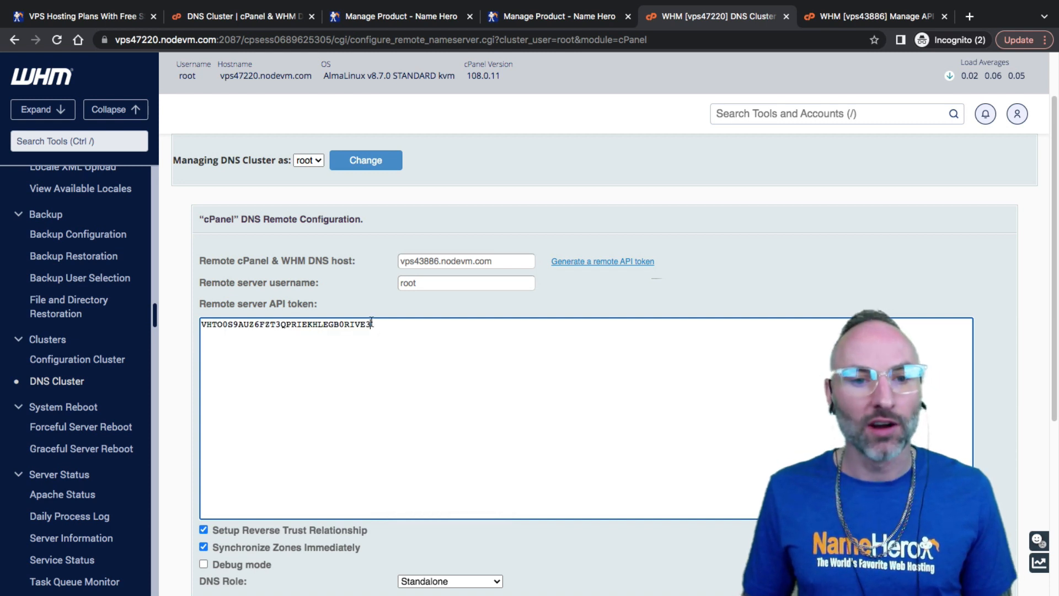
drag(372, 323, 265, 306)
click(427, 284)
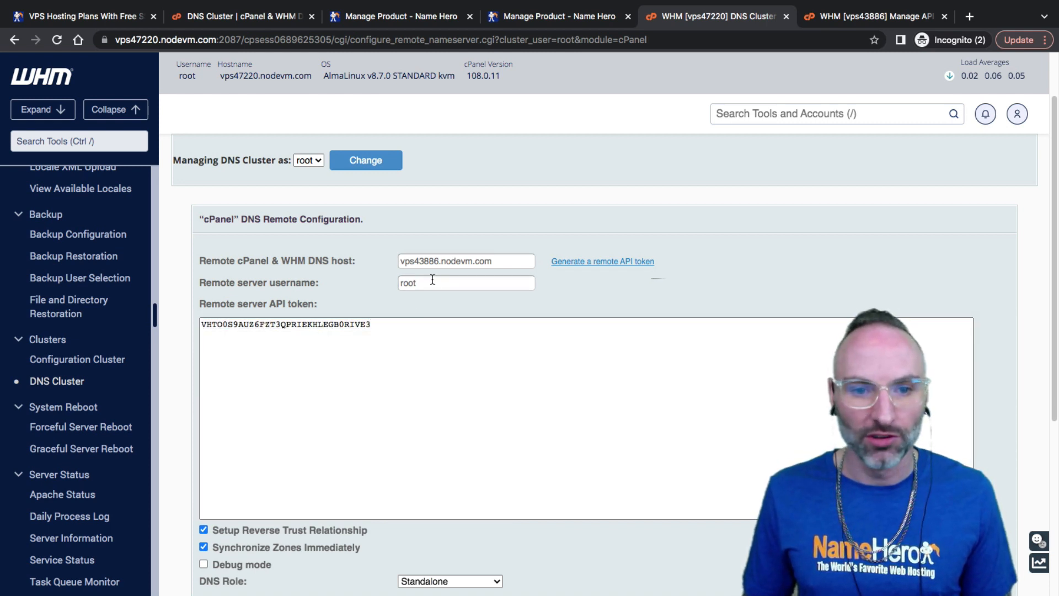
click(393, 327)
Review the Reverse Trust Relationship option, then go to the DNS Cluster documentation
scroll(306, 340, down, 2)
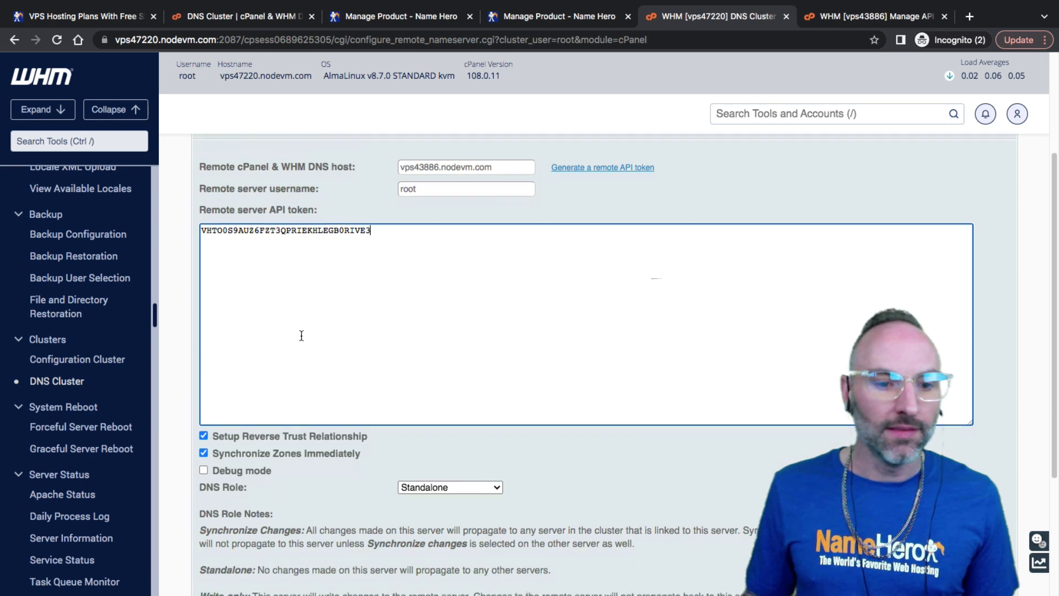
drag(241, 417, 352, 421)
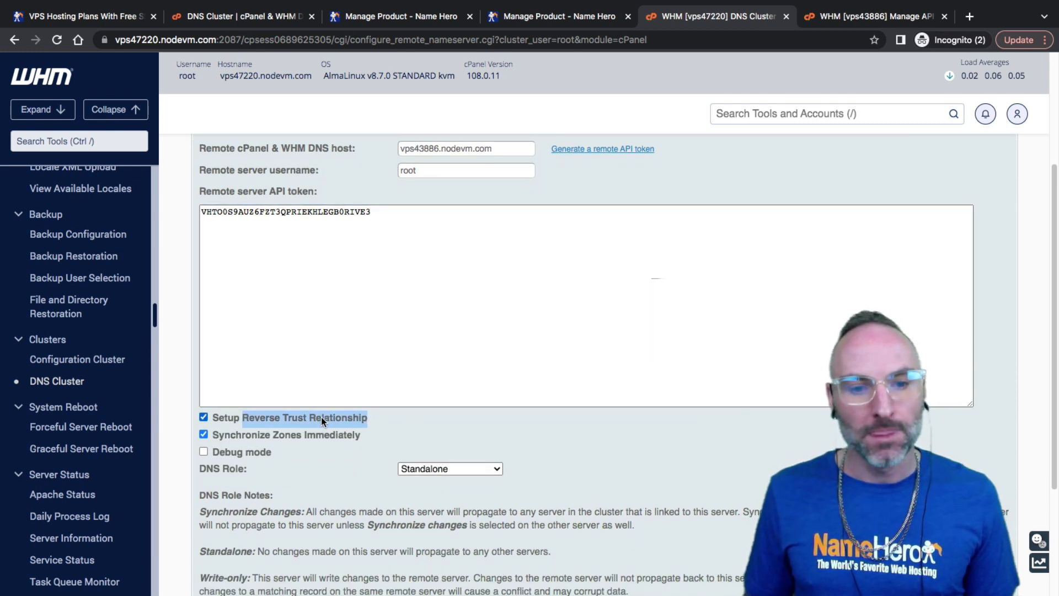
drag(371, 419, 252, 416)
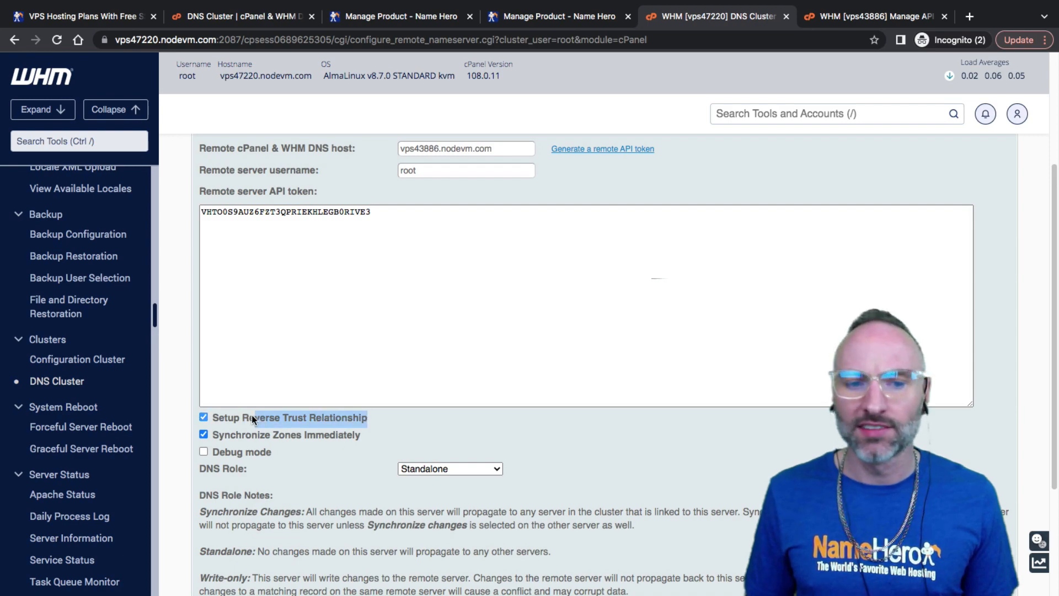
double_click(255, 416)
click(243, 16)
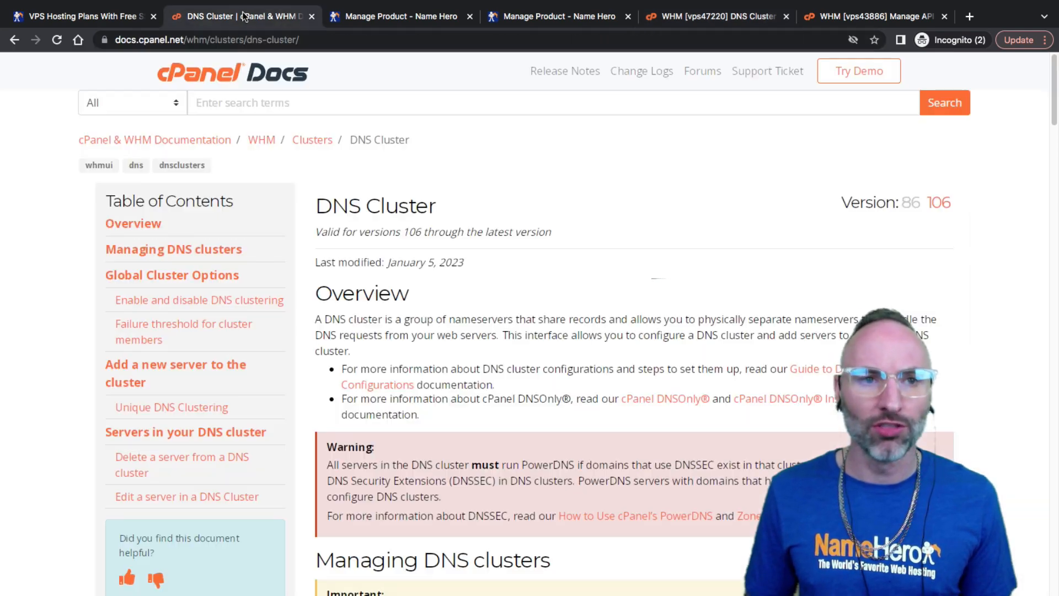
Scroll to the DNS role table in the DNS Cluster docs, then return to vps47220's remote form
scroll(302, 286, down, 20)
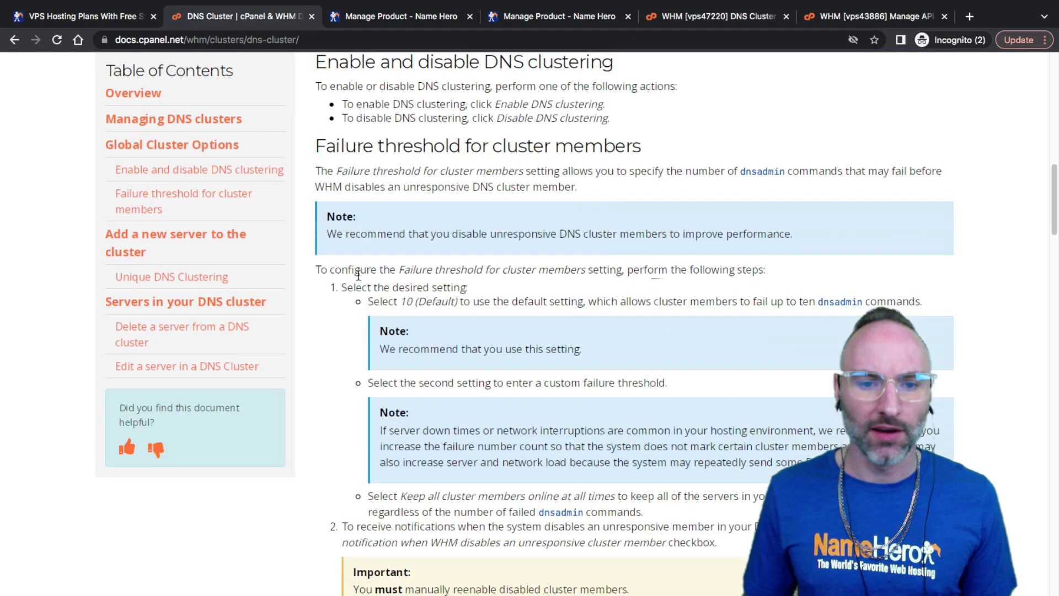
scroll(356, 284, down, 20)
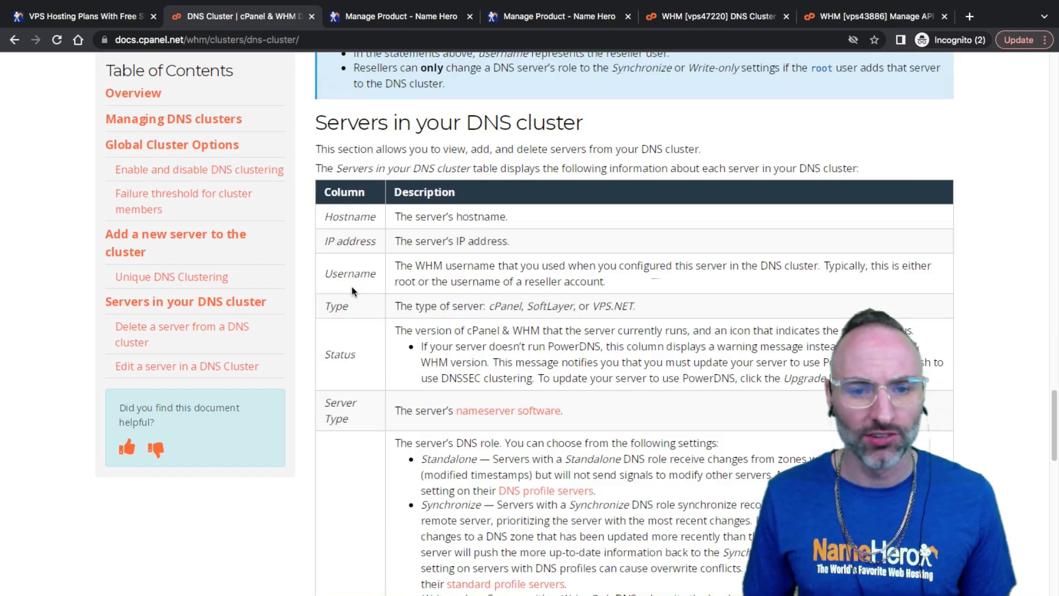
scroll(349, 287, down, 5)
scroll(570, 230, up, 15)
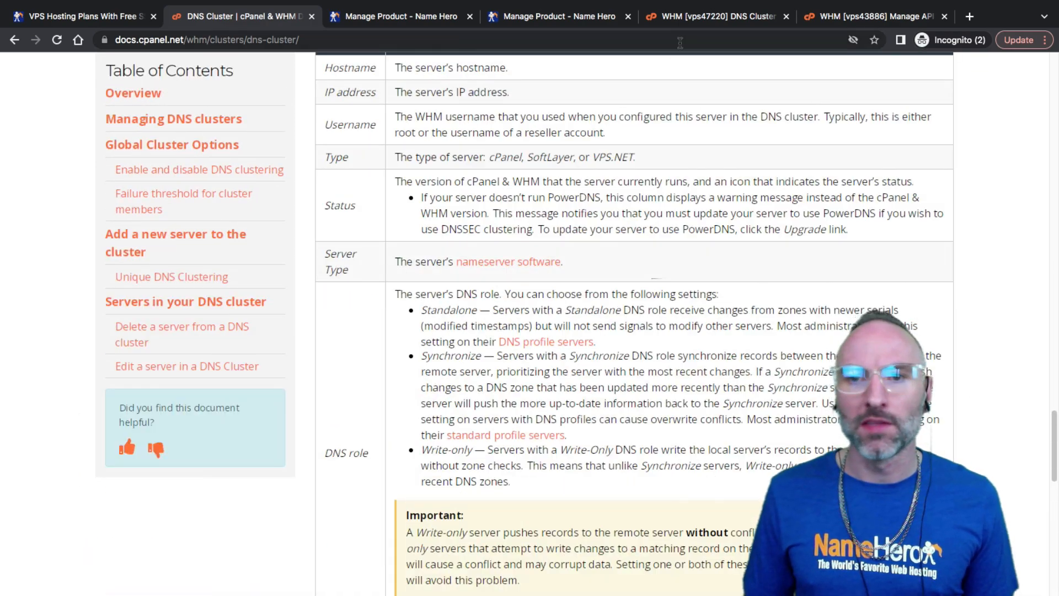
click(684, 16)
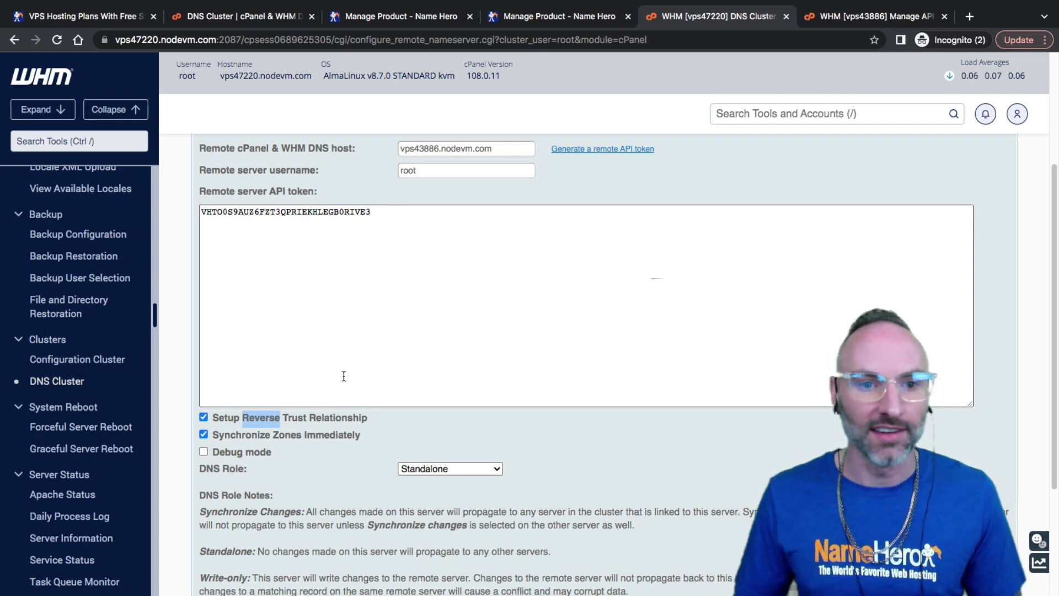
Change the remote server vps43886.nodevm.com's DNS Role from Standalone to Synchronize Changes
click(439, 256)
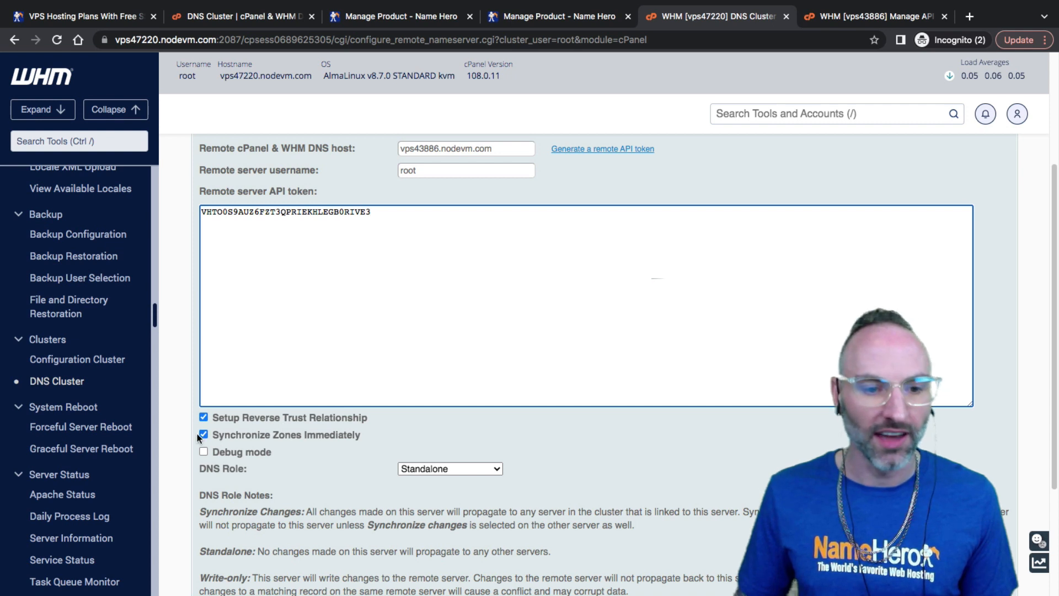
click(210, 435)
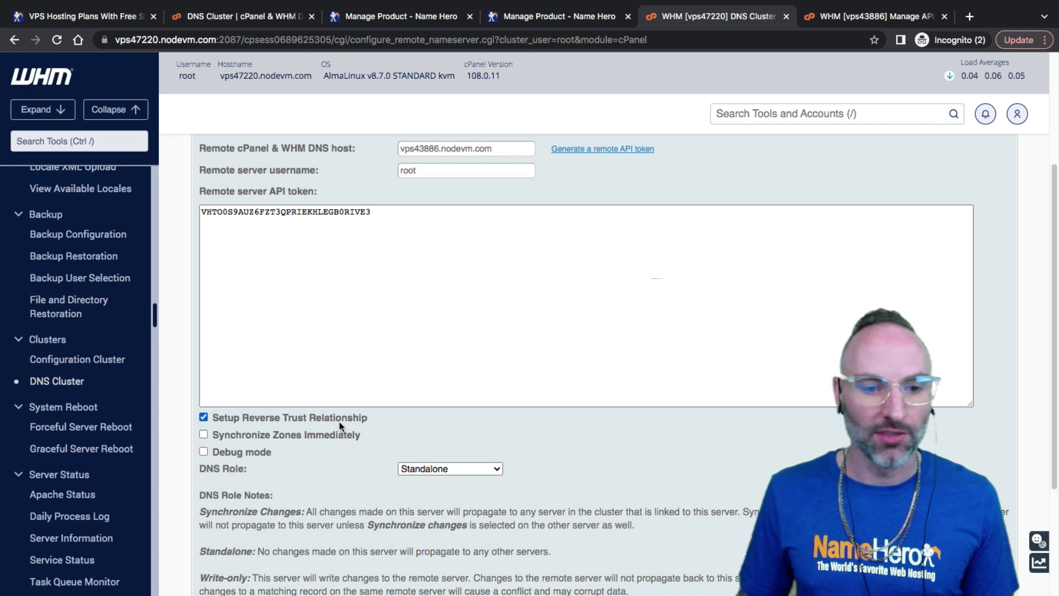
scroll(330, 453, down, 3)
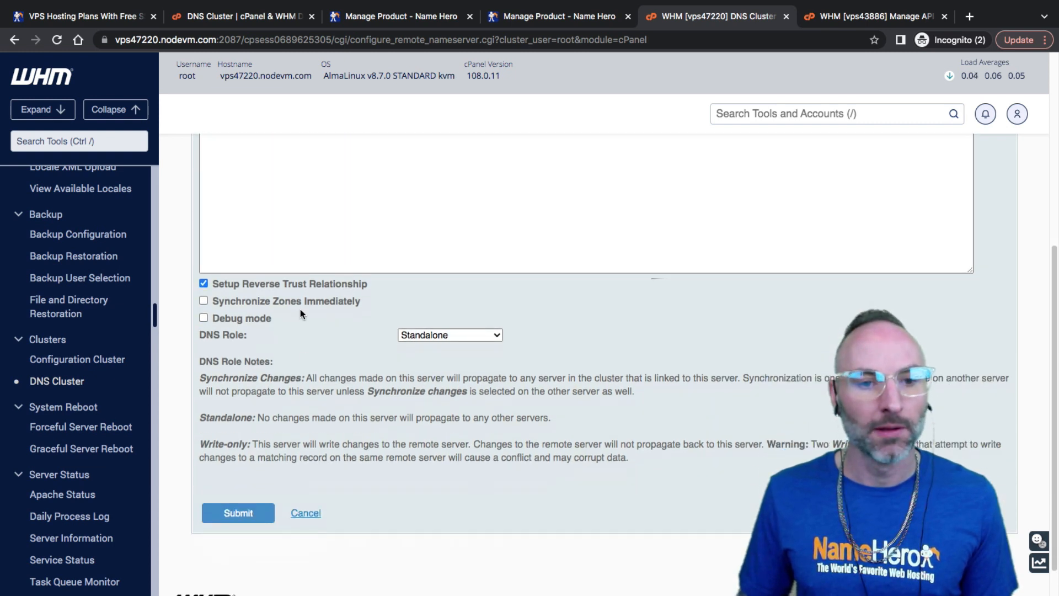
click(437, 334)
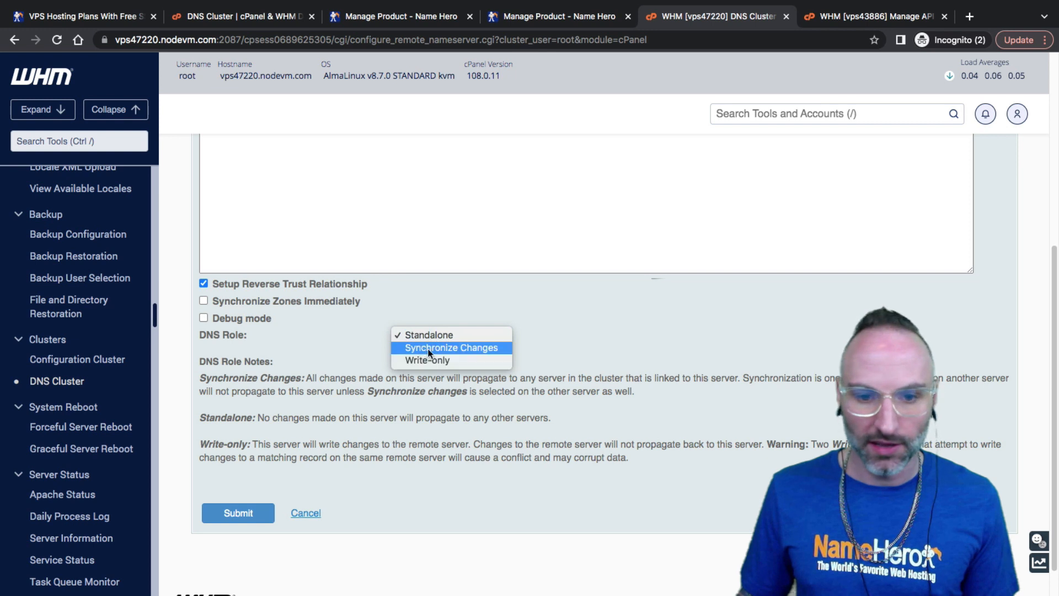
click(420, 348)
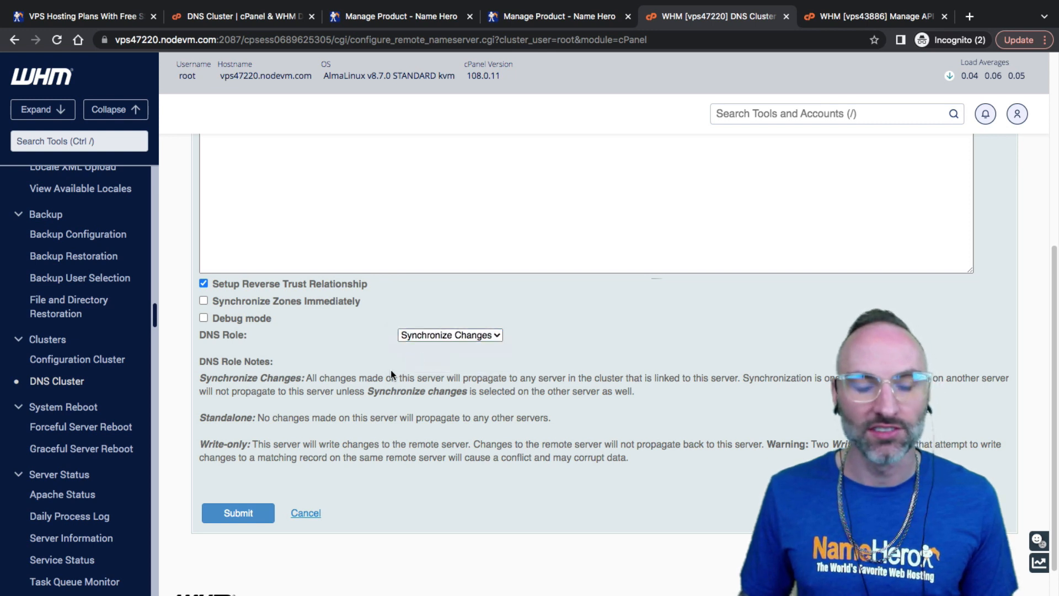
click(416, 334)
click(414, 333)
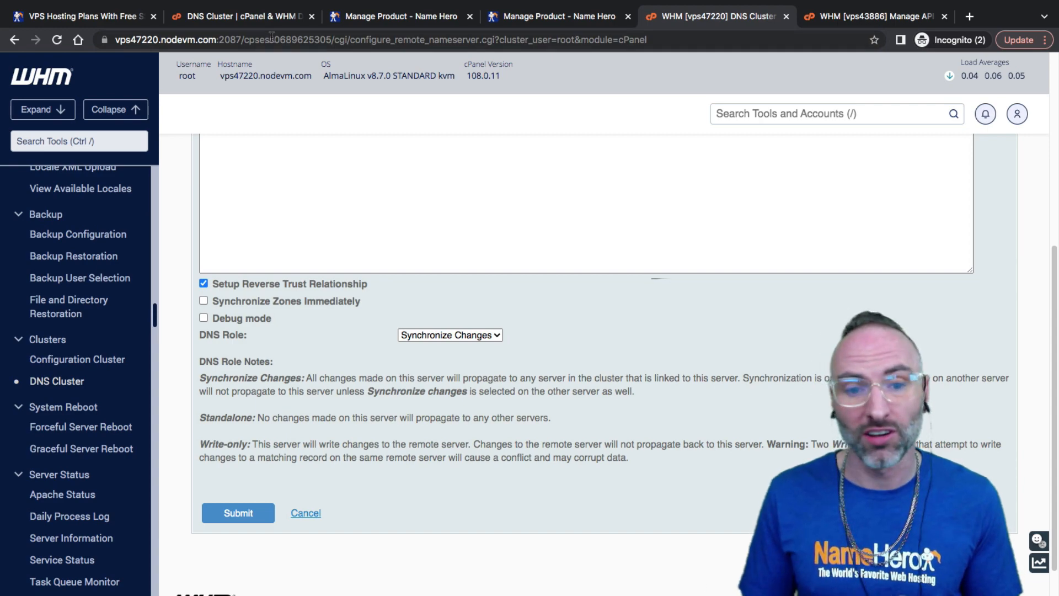
Go back to the DNS Cluster documentation and scroll through it
click(237, 16)
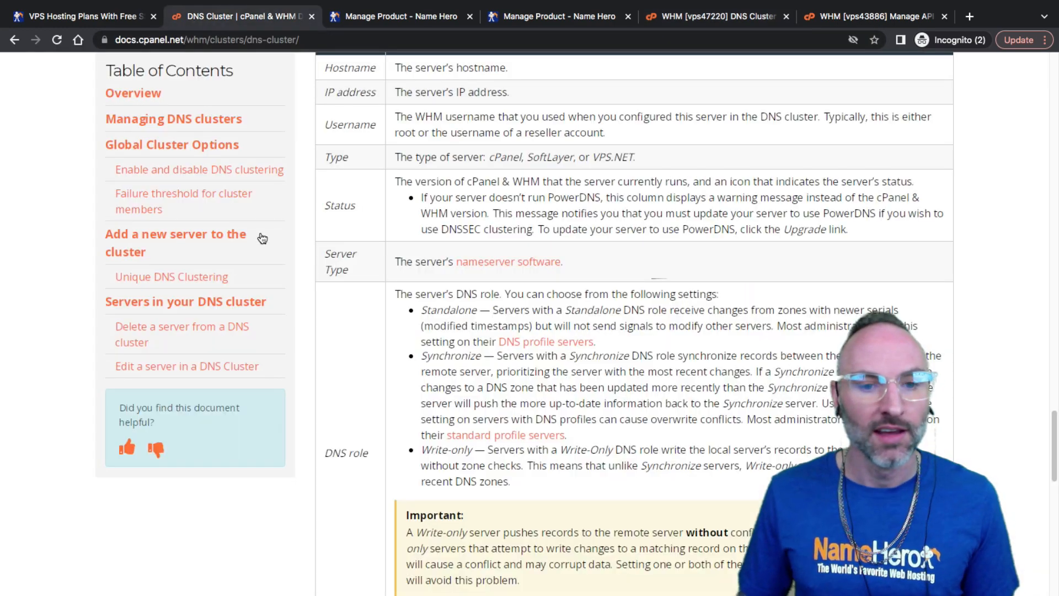
scroll(339, 289, down, 7)
scroll(339, 289, down, 7)
scroll(363, 293, up, 20)
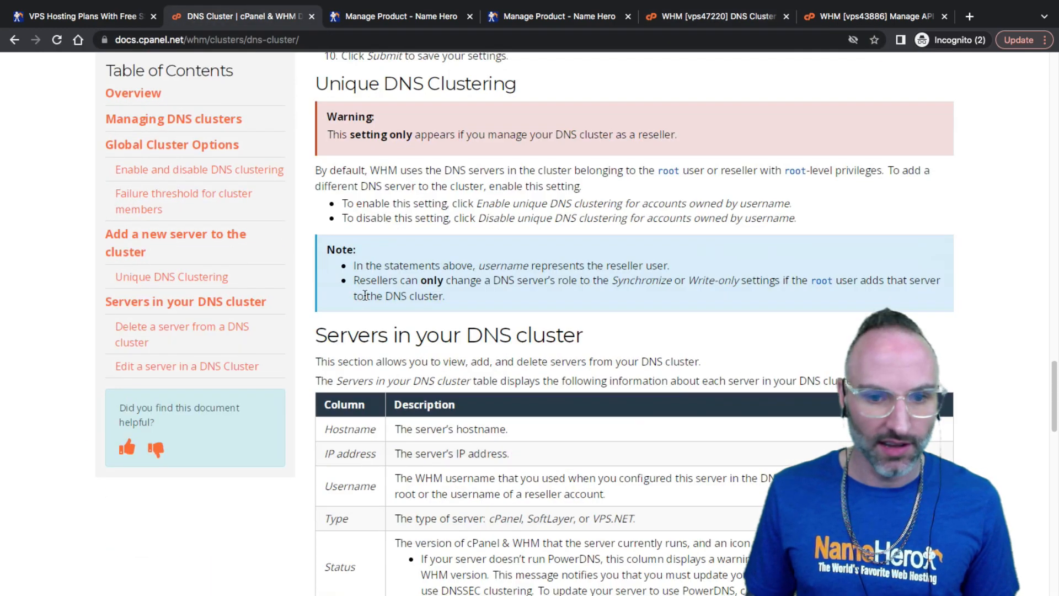
scroll(346, 284, up, 20)
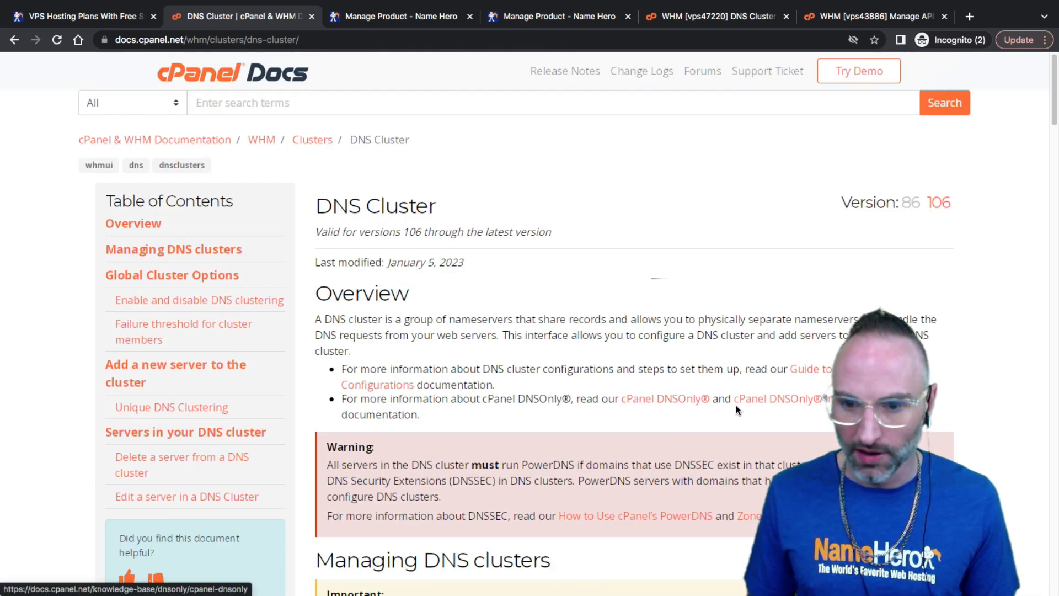
Open the Guide to DNS Cluster Configurations and read its 'Use direct links' recommendation
click(814, 368)
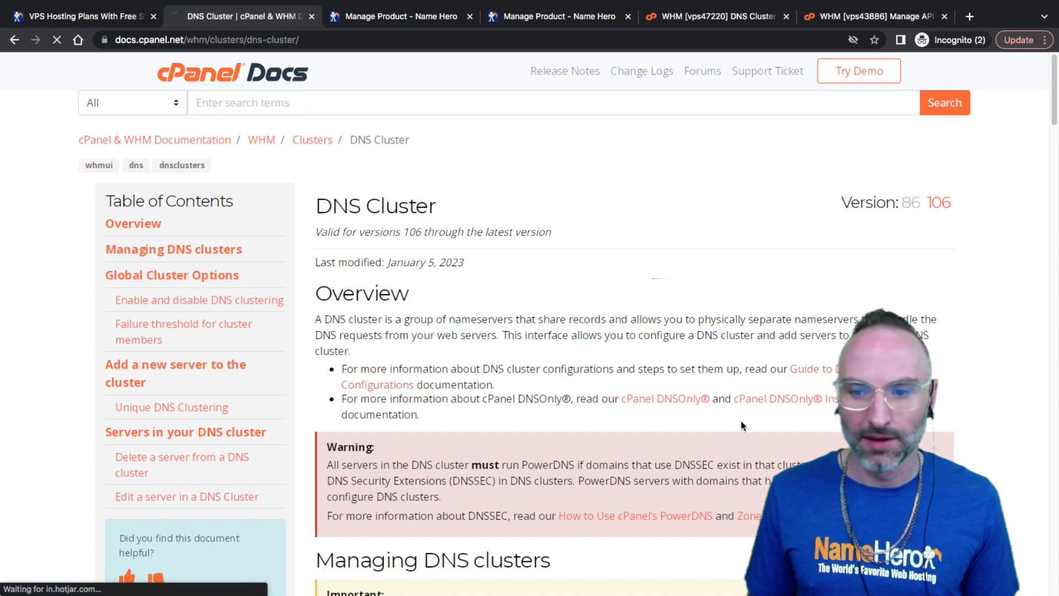
scroll(522, 393, down, 13)
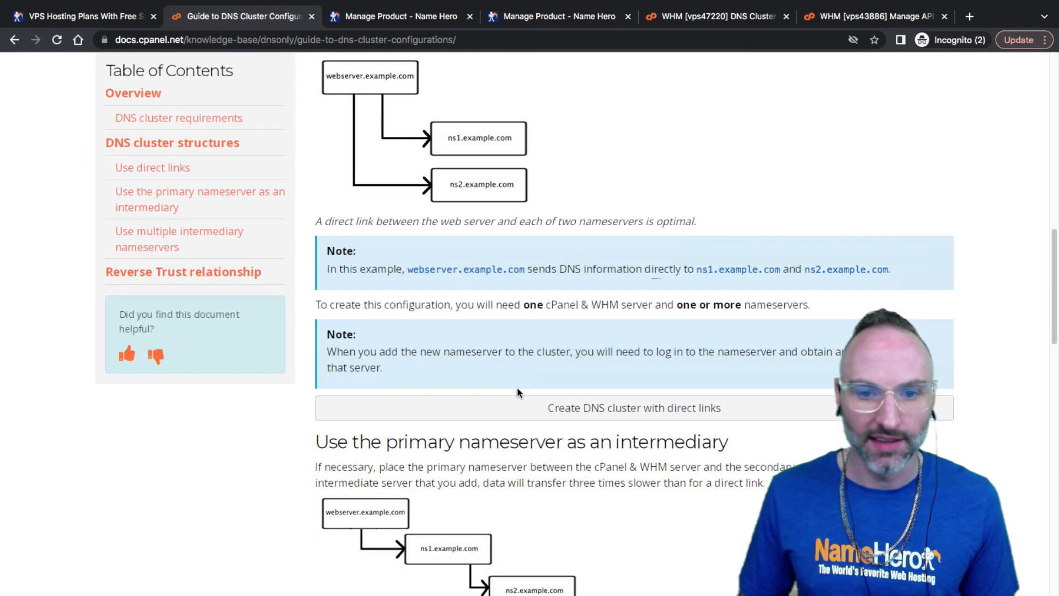
scroll(502, 382, up, 3)
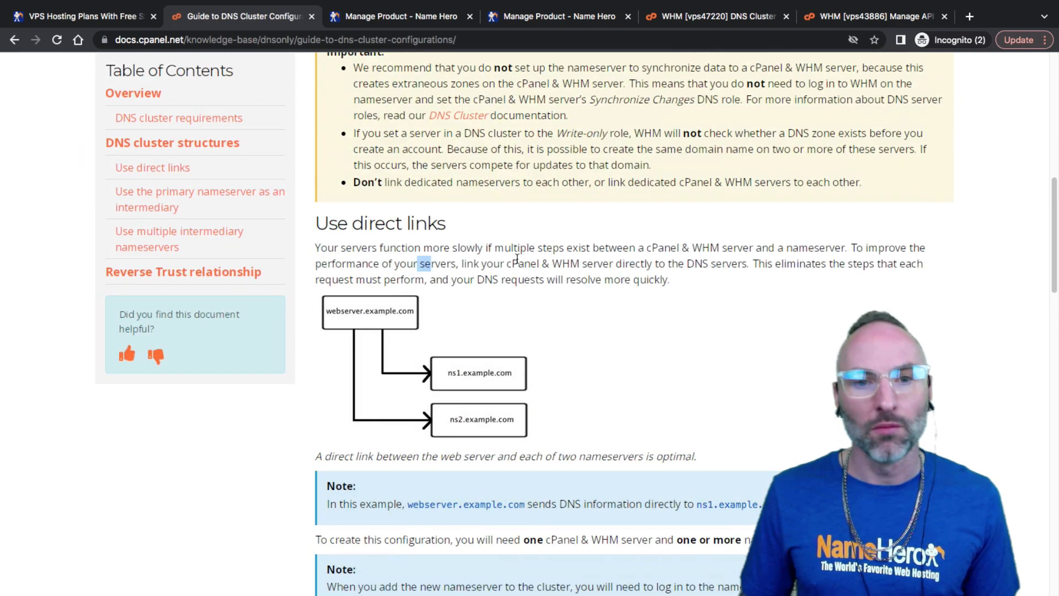
drag(670, 282, 460, 263)
click(382, 245)
click(460, 263)
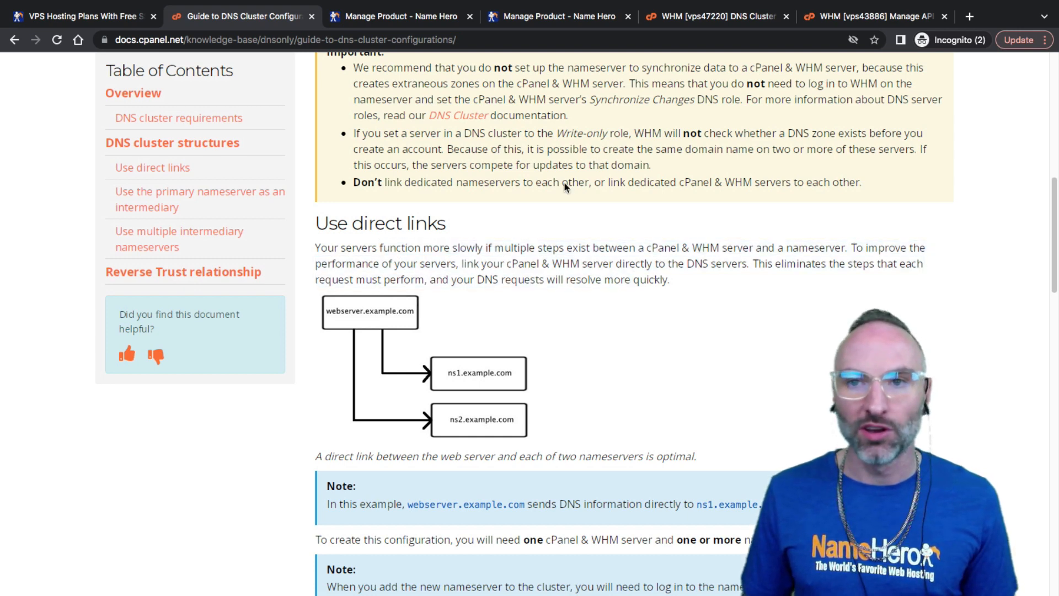
click(690, 22)
Switch between the WHM sessions to view vps43886's new vps47220_dns_cluster API token
click(853, 22)
click(735, 17)
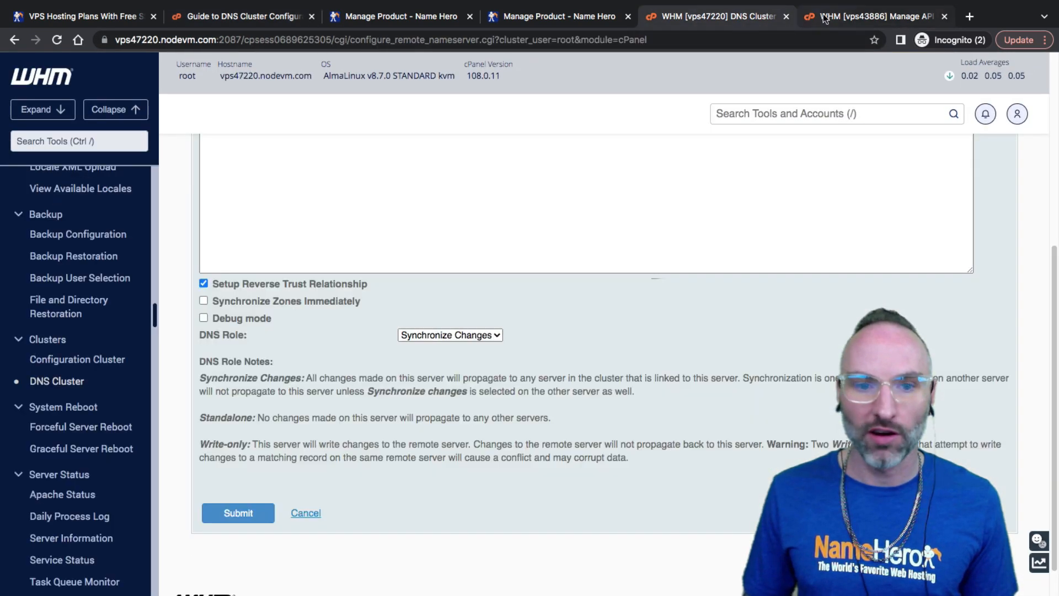
click(861, 17)
click(740, 22)
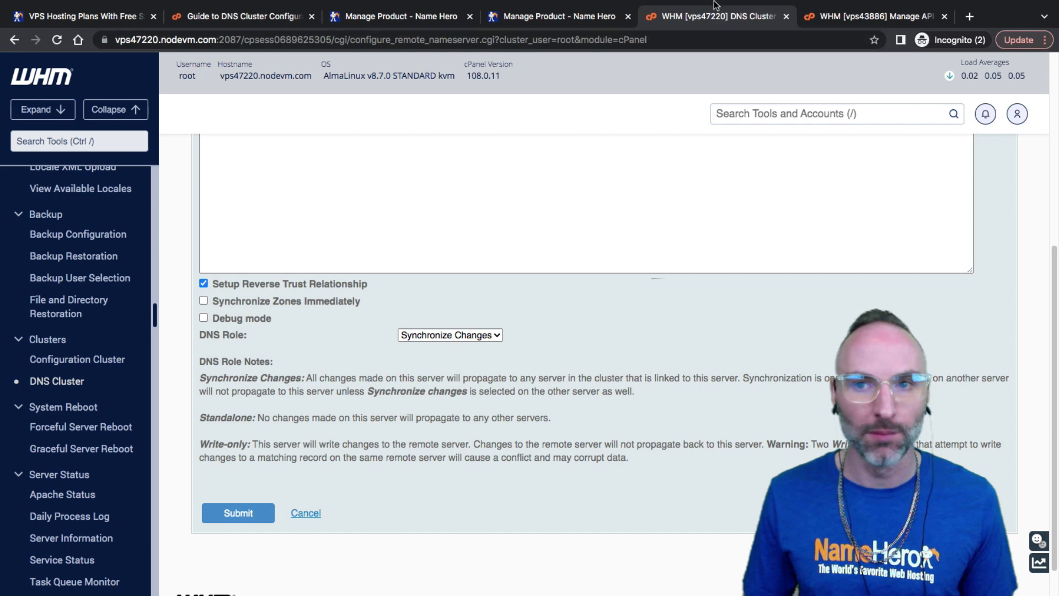
click(836, 19)
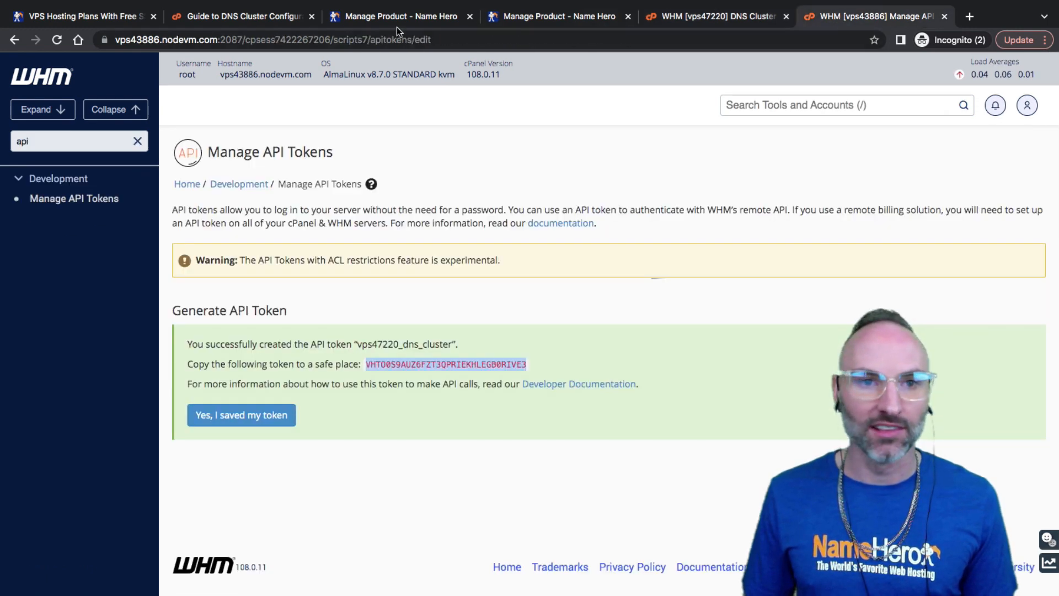
click(247, 21)
scroll(374, 356, down, 10)
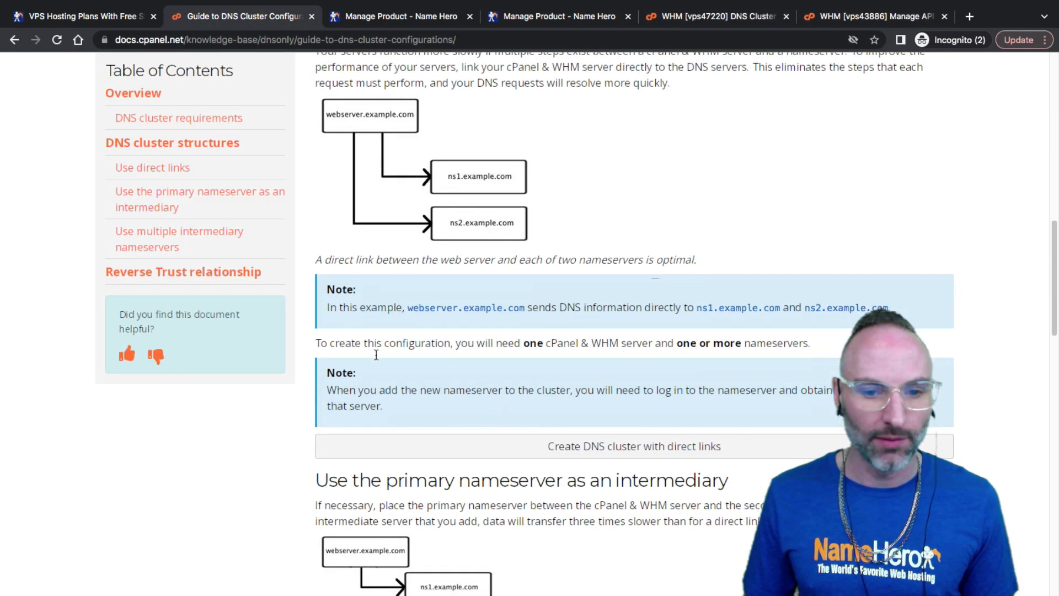
drag(518, 173, 463, 163)
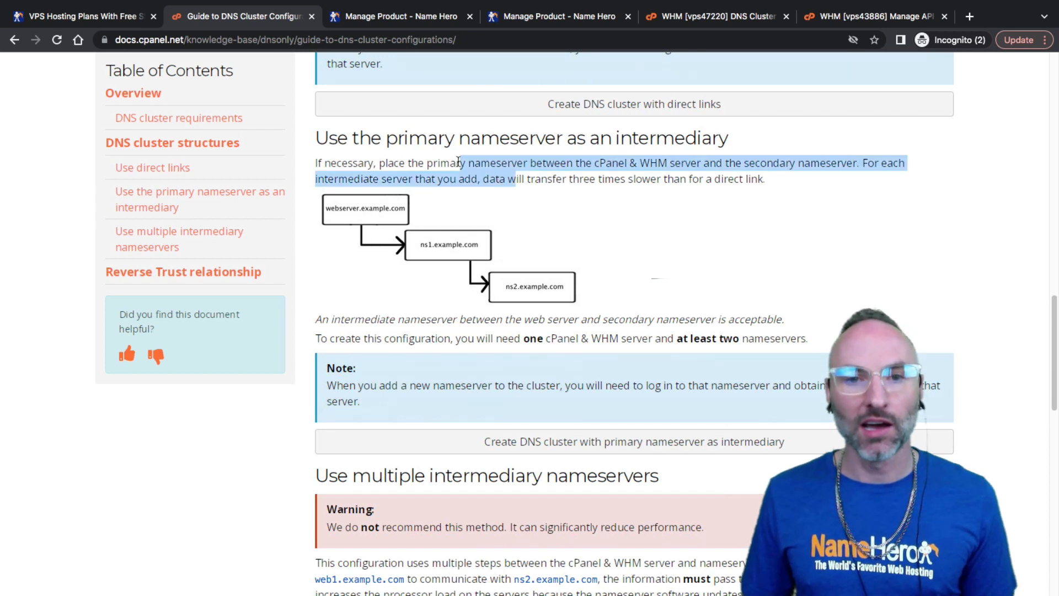
click(440, 161)
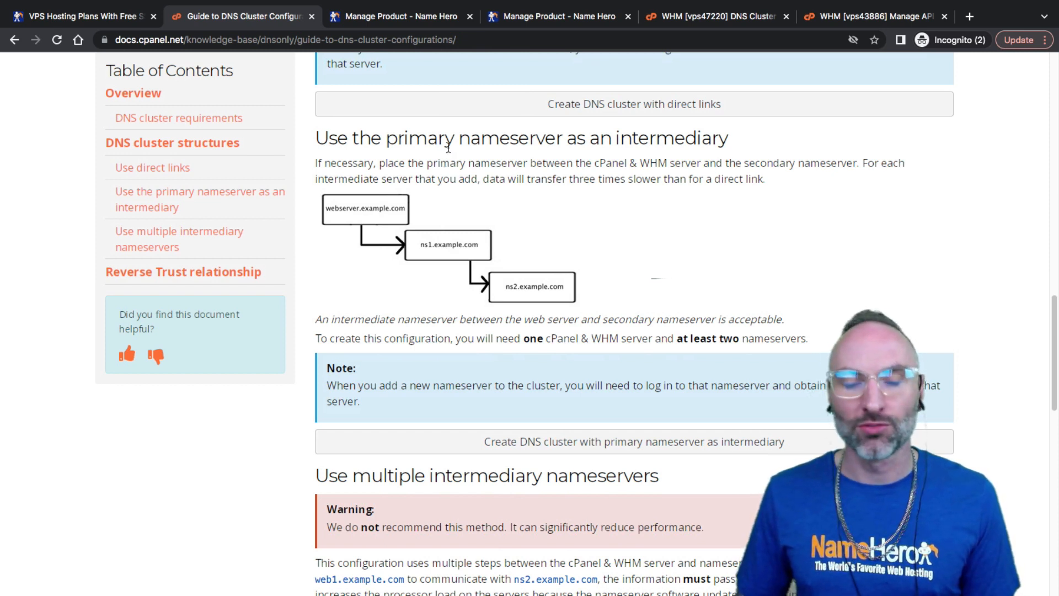
scroll(455, 215, down, 10)
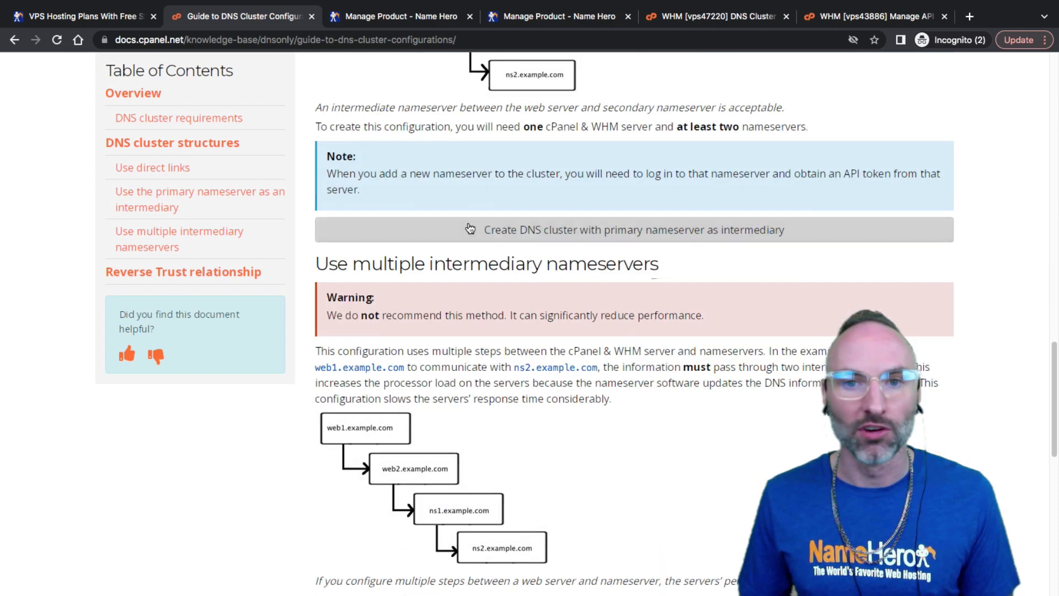
scroll(467, 226, down, 4)
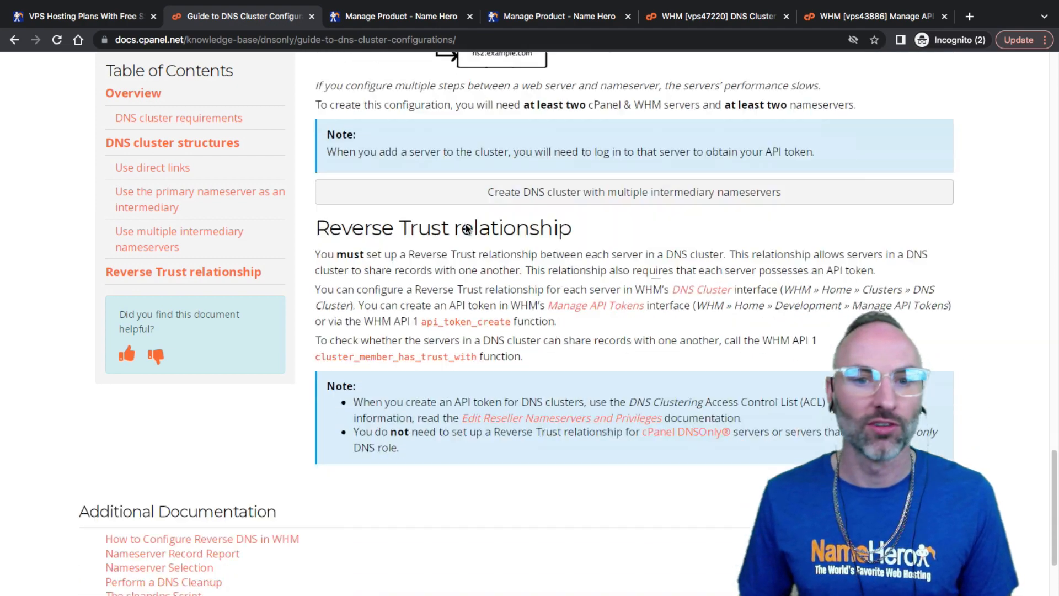
scroll(469, 227, up, 4)
scroll(470, 228, up, 3)
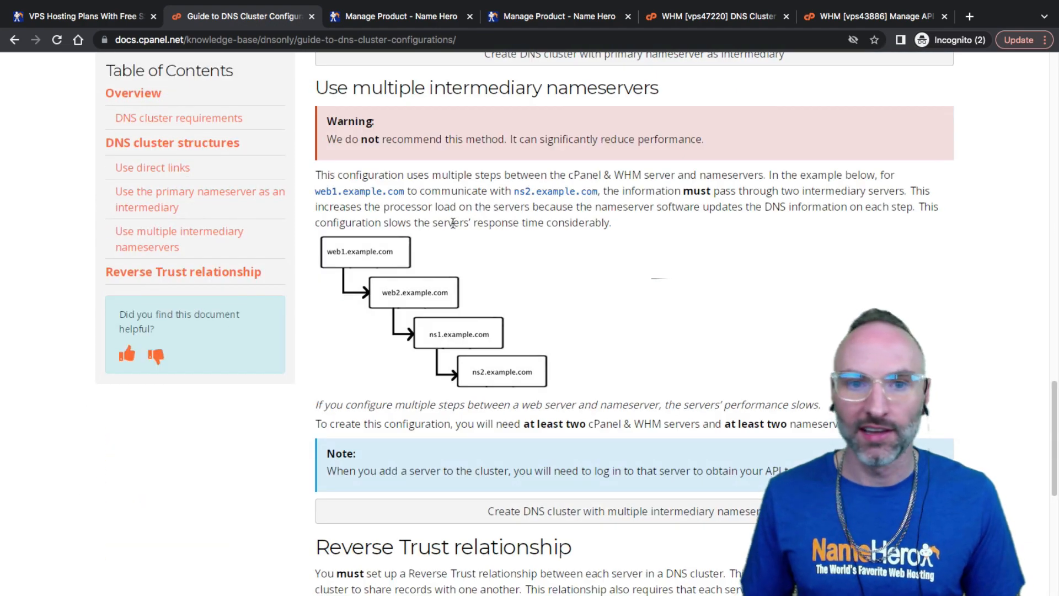
scroll(488, 223, up, 15)
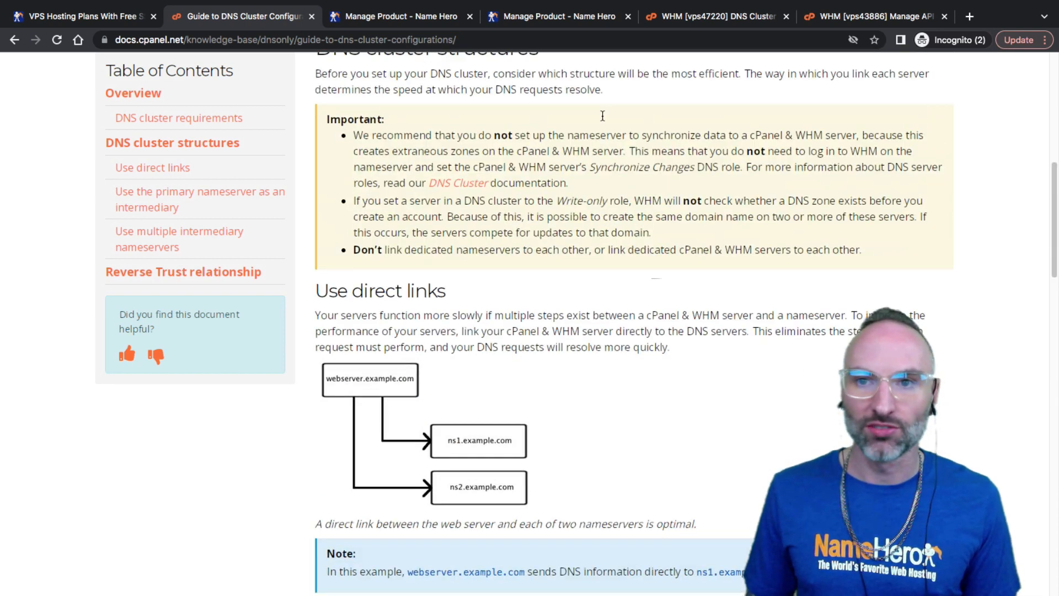
click(695, 19)
Confirm the remote server's DNS Role is still Synchronize Changes and scroll down to Submit
scroll(378, 300, up, 3)
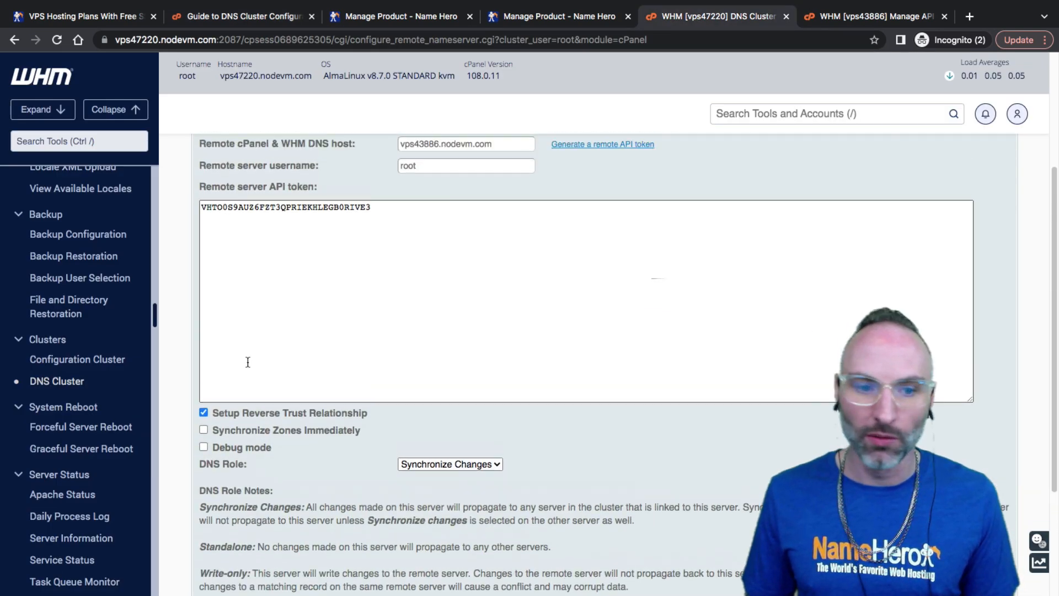
click(423, 464)
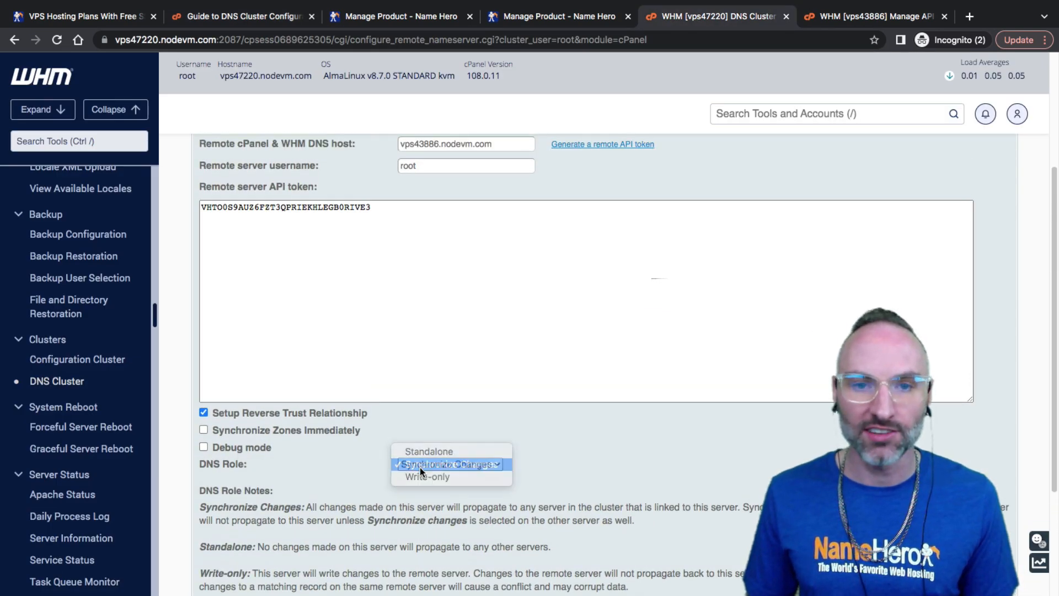
click(420, 467)
click(421, 465)
click(423, 465)
click(403, 443)
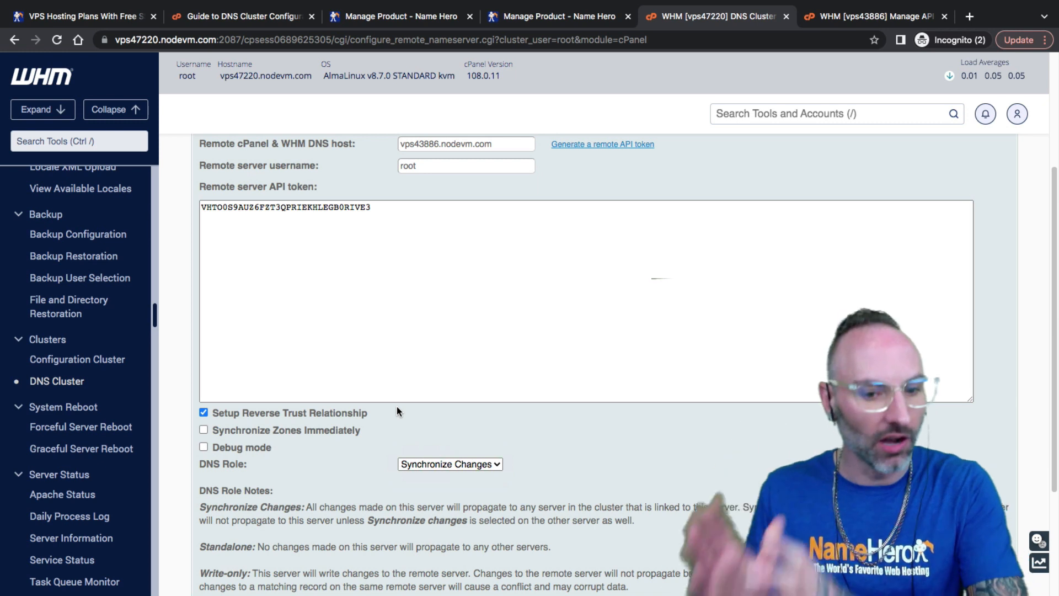
click(462, 464)
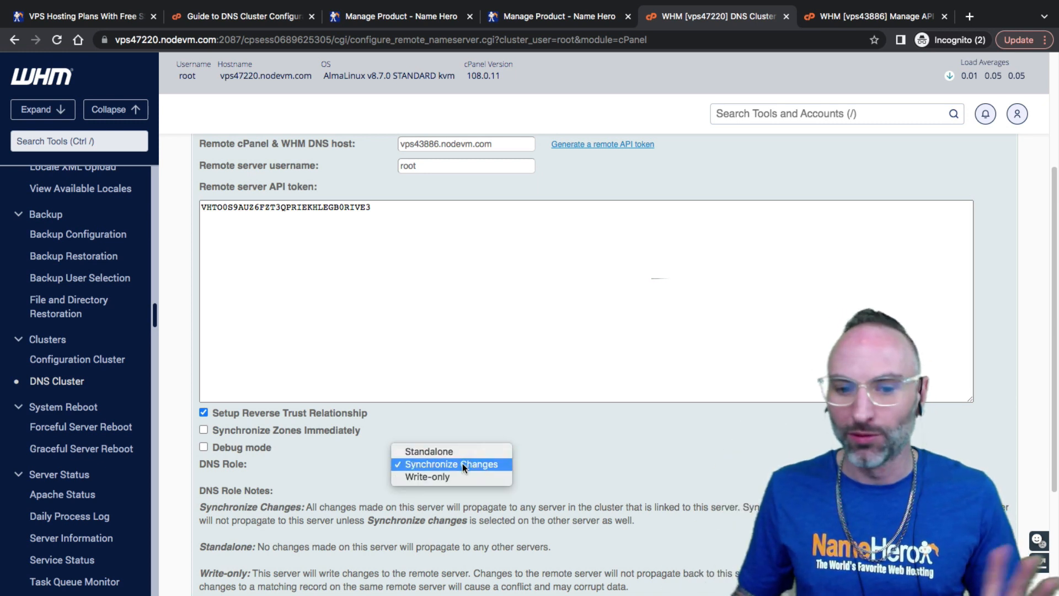
click(462, 465)
click(438, 461)
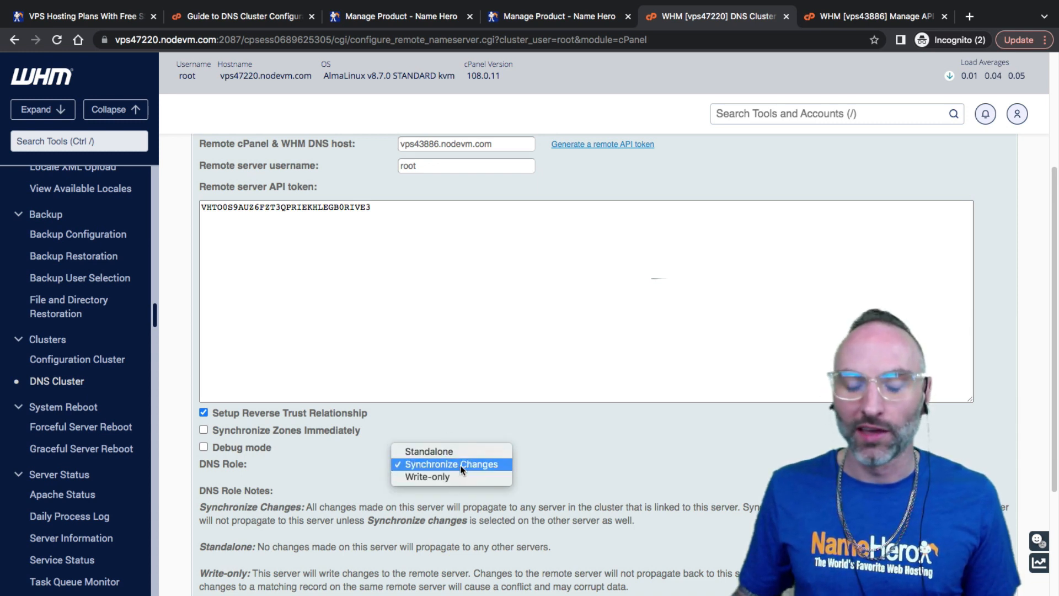
click(462, 466)
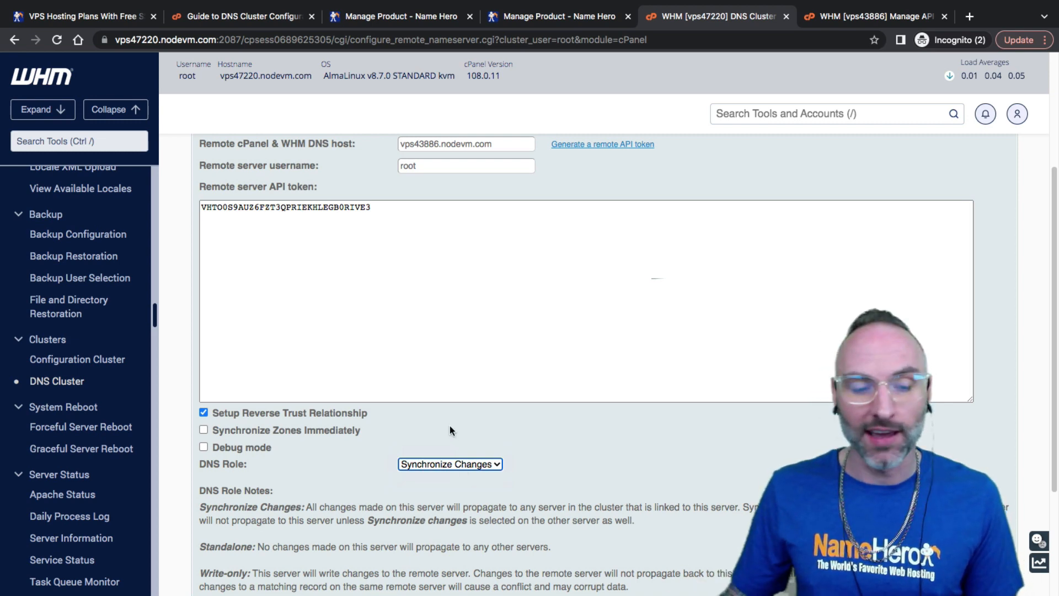
scroll(450, 430, down, 3)
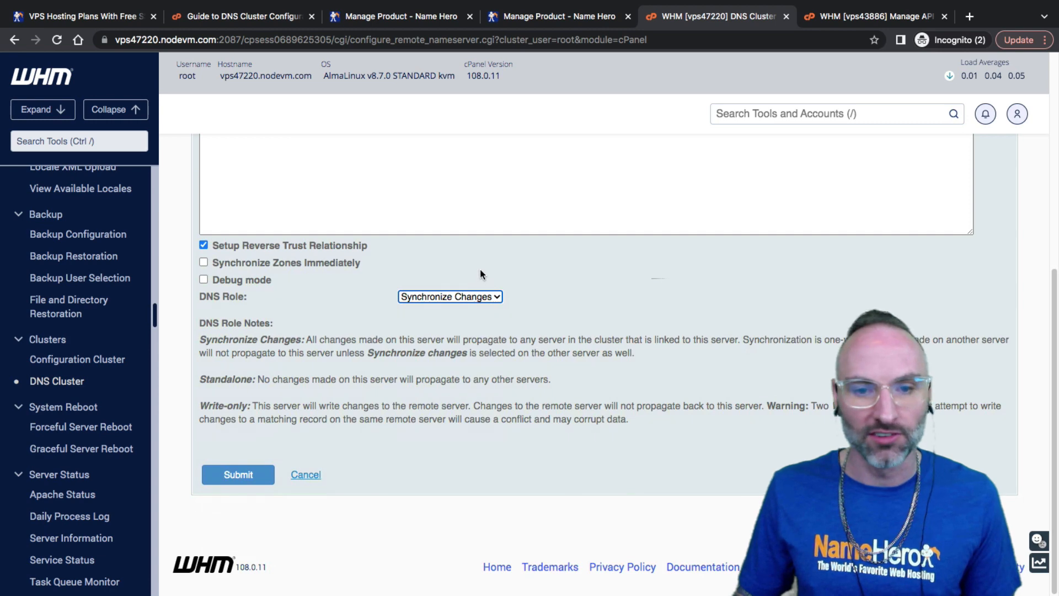
Submit the remote server and check the trust relationship confirmation for 165.140.69.133
click(258, 480)
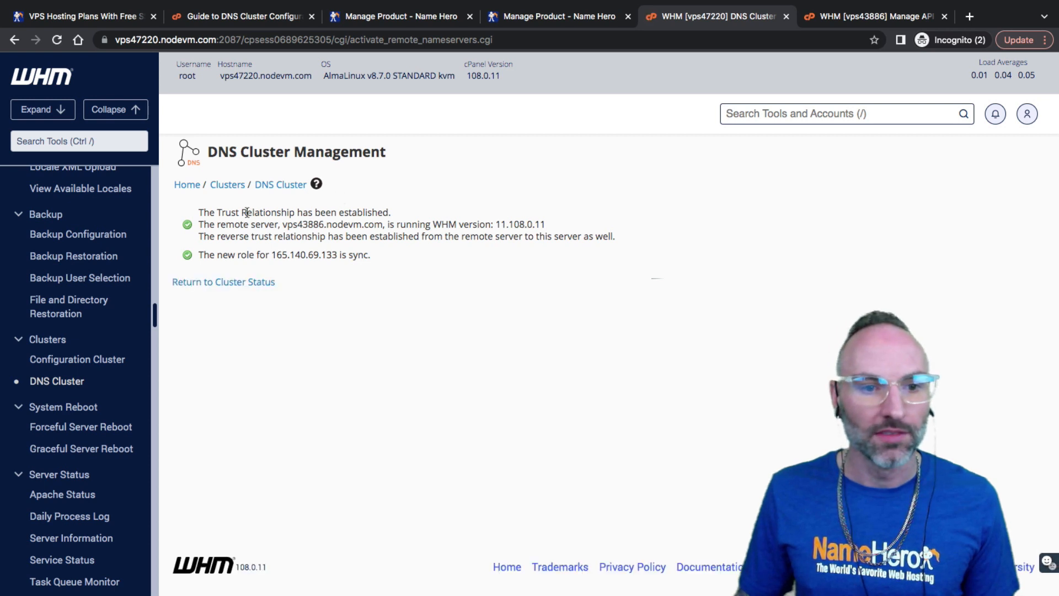
drag(211, 212, 375, 209)
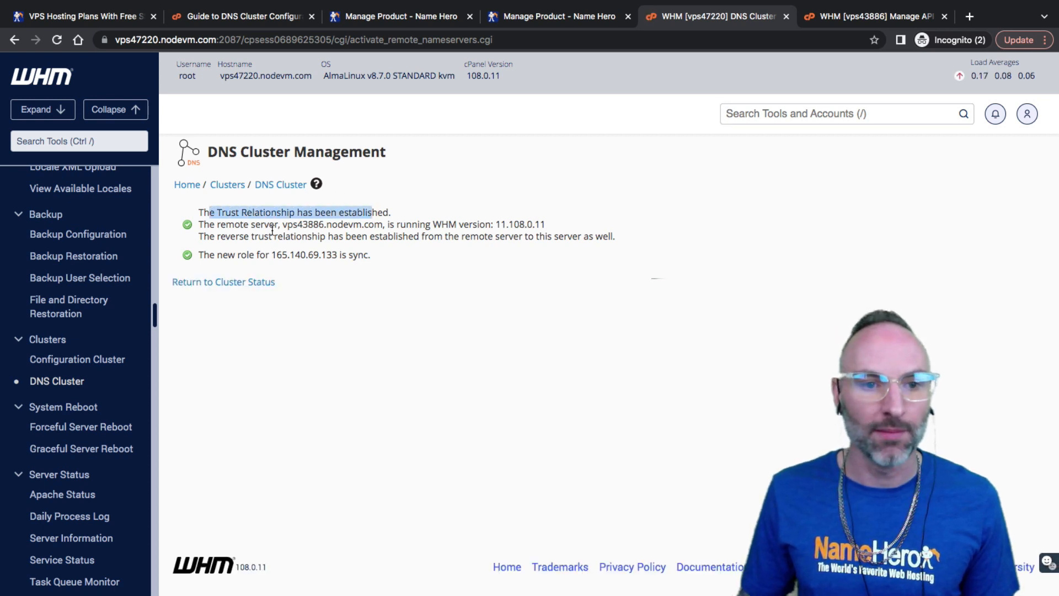
drag(292, 224, 449, 230)
drag(539, 227, 546, 237)
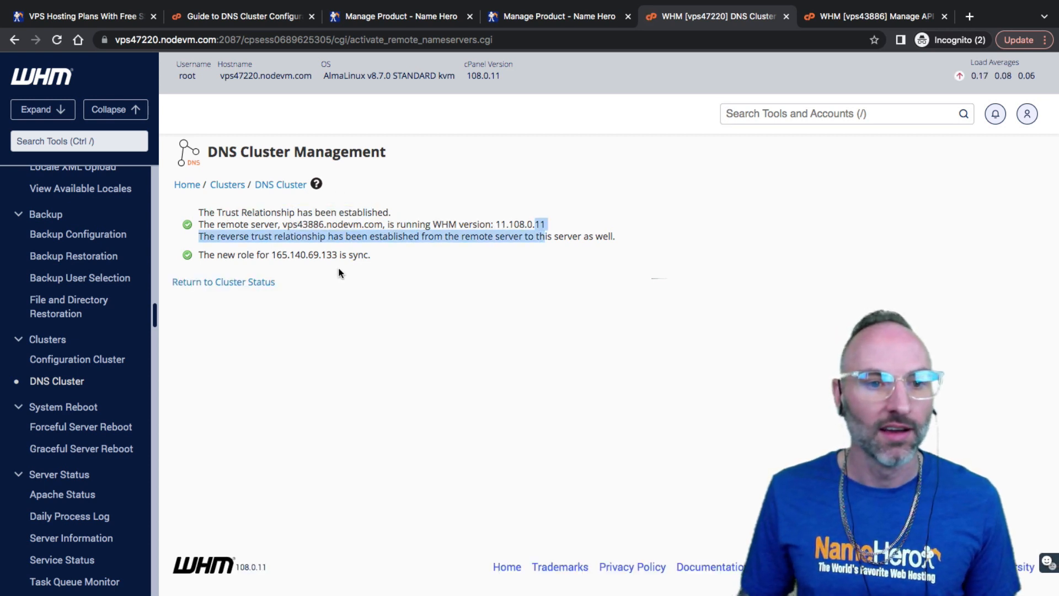
double_click(320, 255)
Return to Cluster Status and find vps43886.nodevm.com listed with the Synchronize Changes role
click(214, 287)
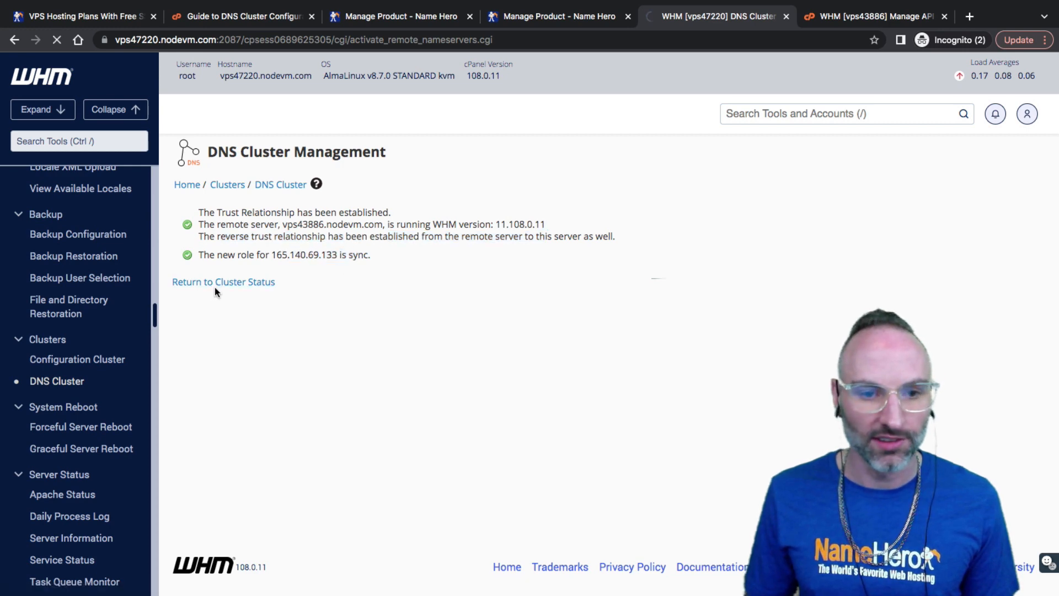
scroll(270, 306, down, 5)
scroll(270, 308, down, 2)
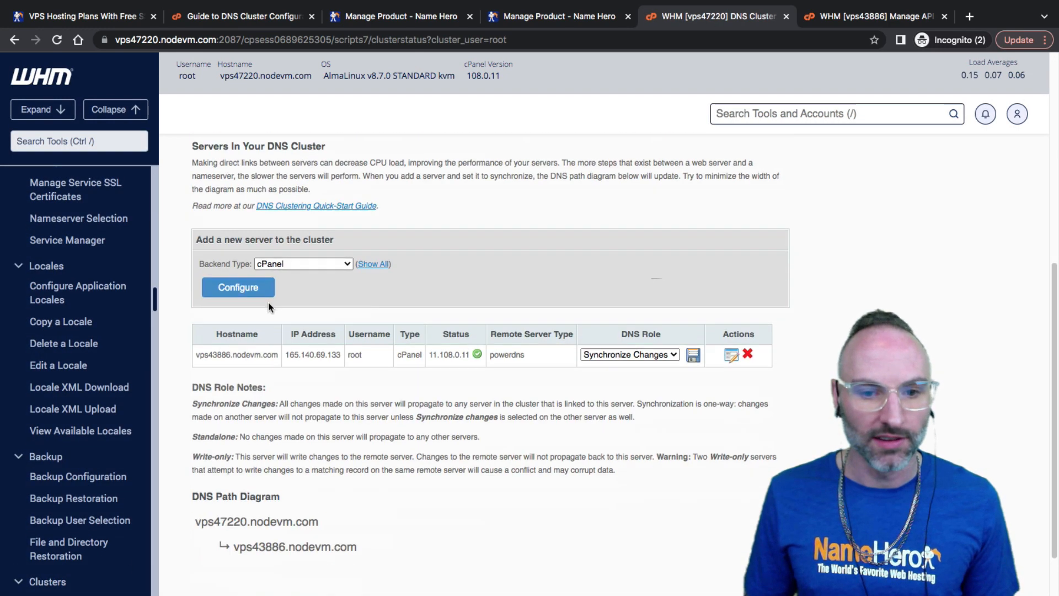
key(/)
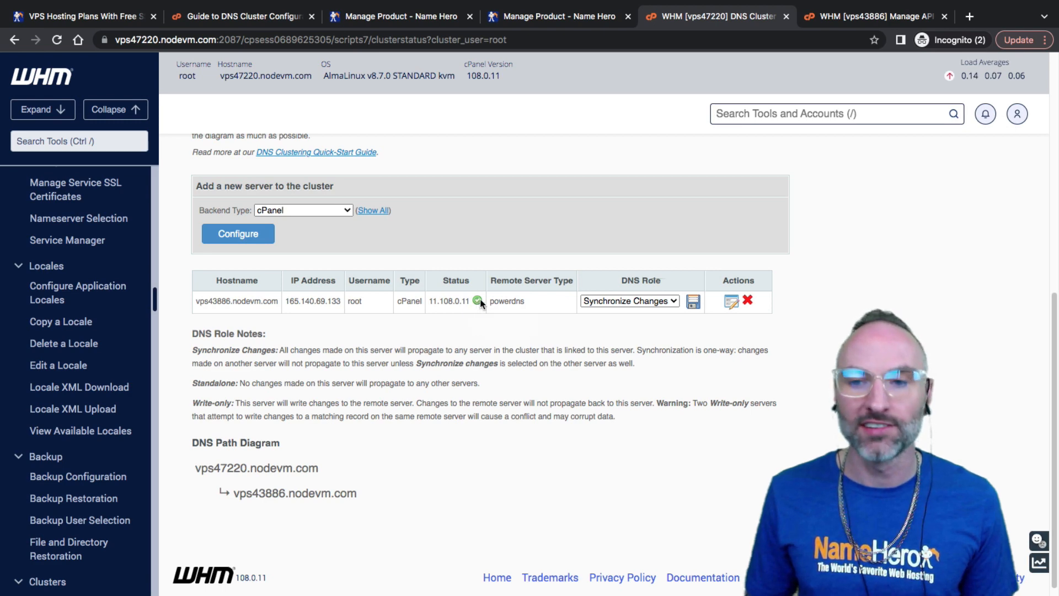
click(850, 22)
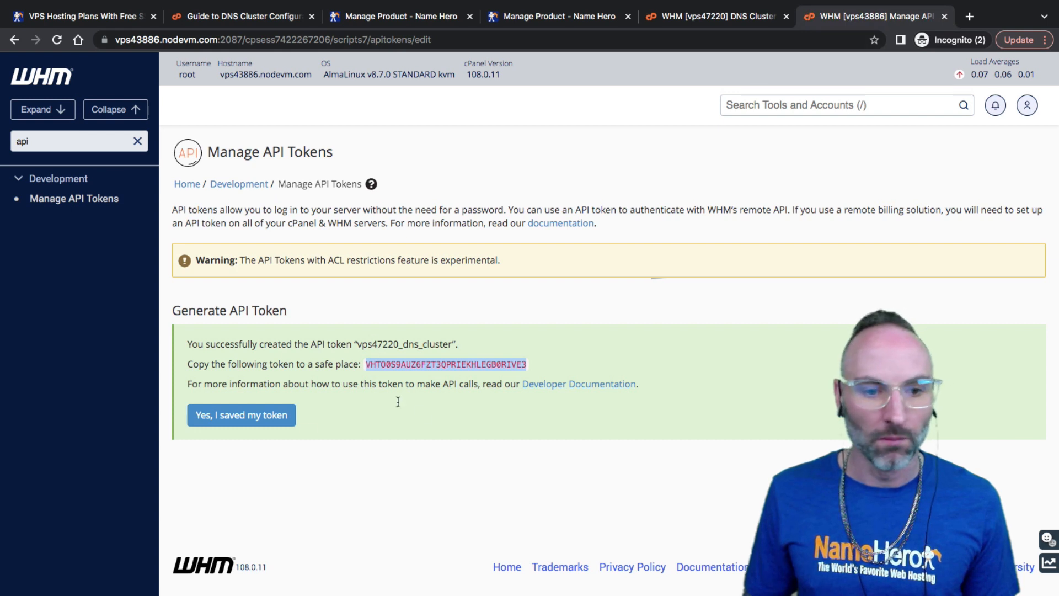
Confirm the API token was saved, then open DNS Cluster via a 'dns cl' search
click(228, 415)
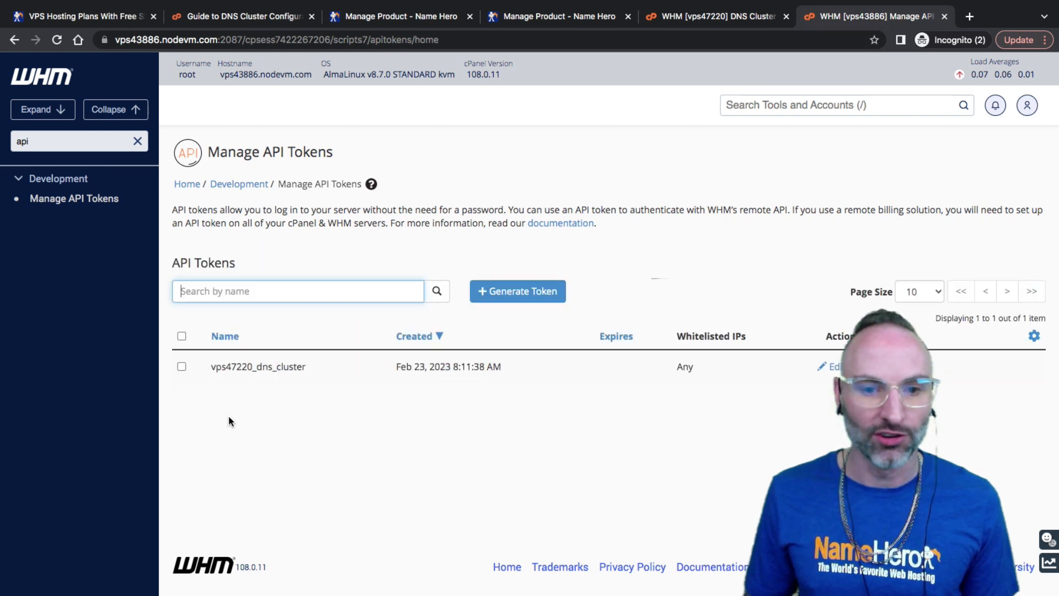
double_click(49, 138)
text(dns c)
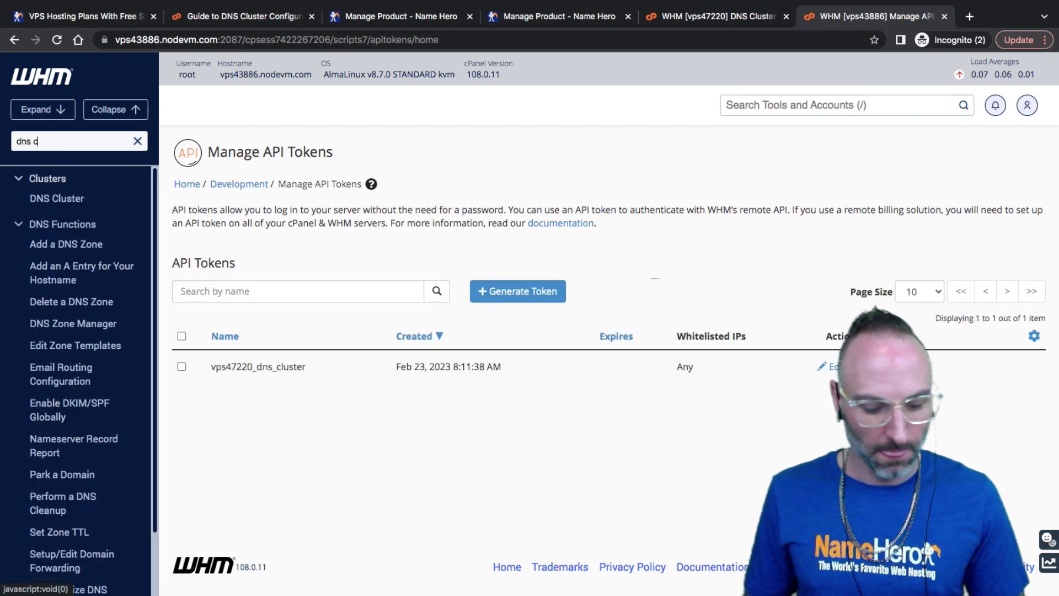
text(l)
click(56, 198)
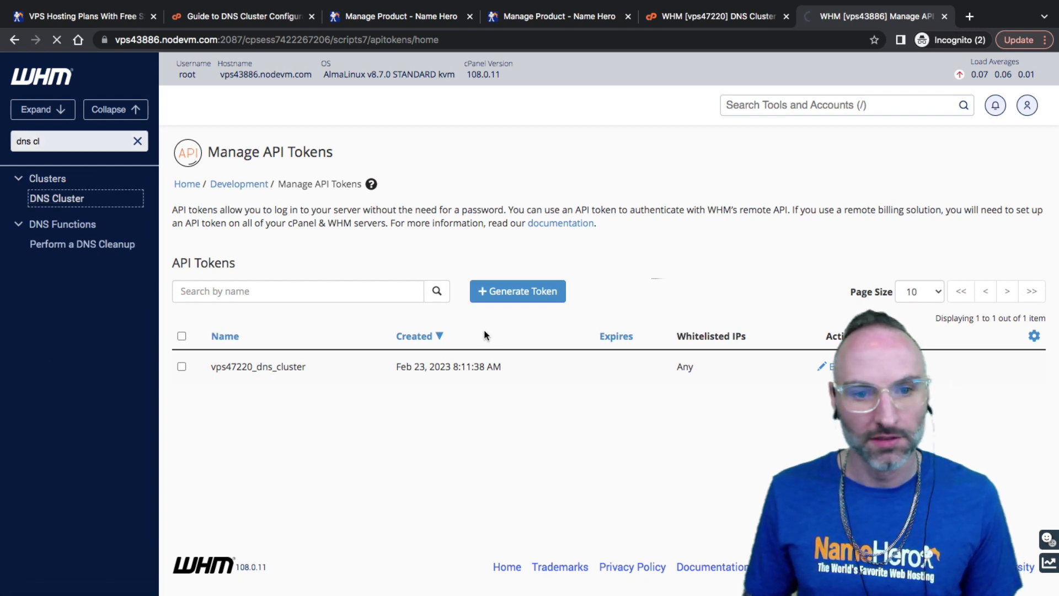
scroll(224, 237, down, 8)
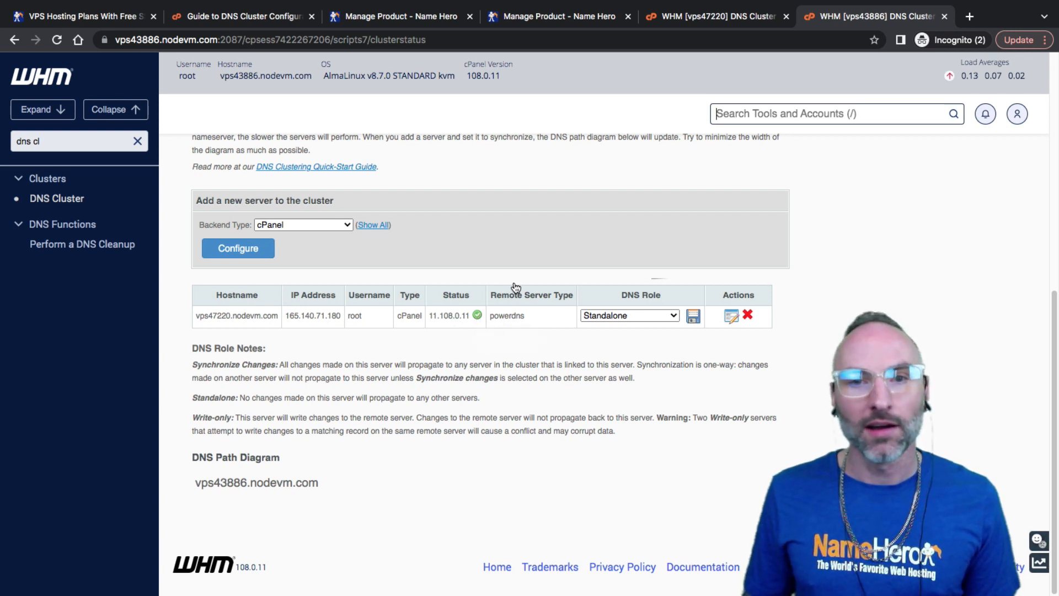
Compare both servers' cluster lists, leaving vps47220.nodevm.com as Standalone for now
click(708, 22)
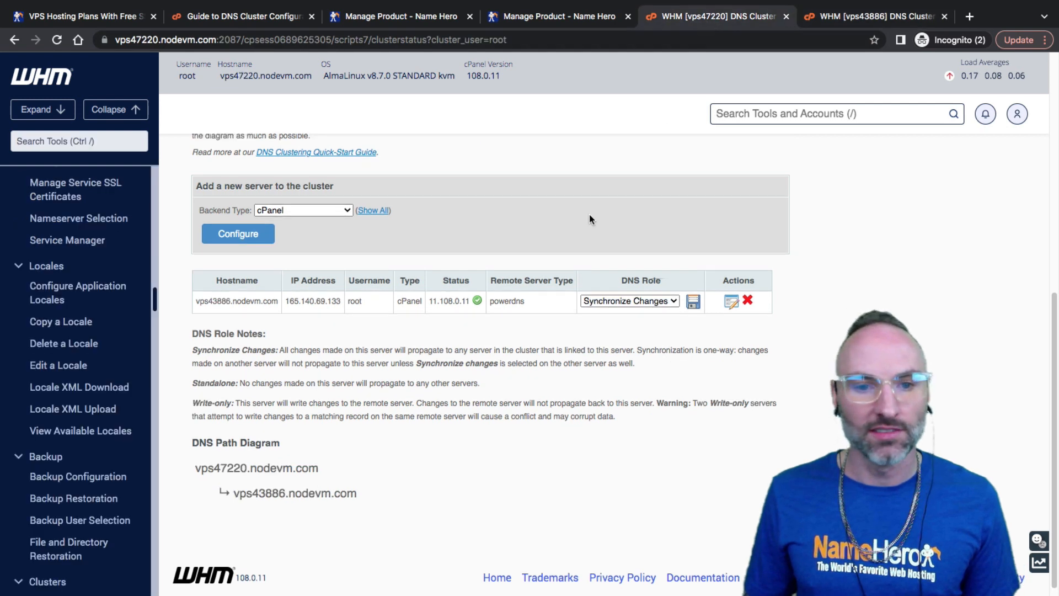
drag(201, 301, 250, 298)
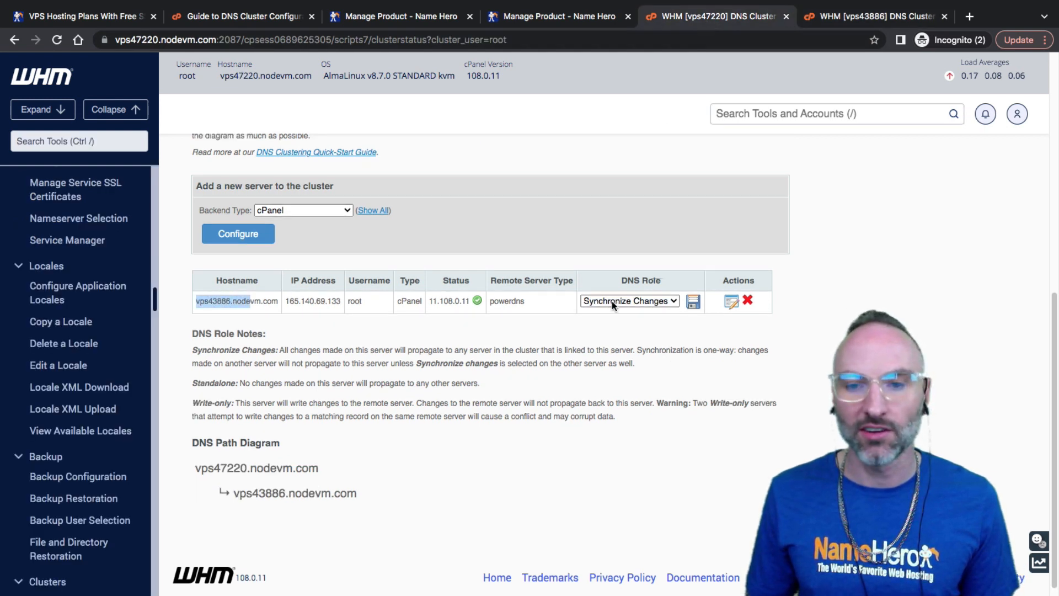
click(860, 15)
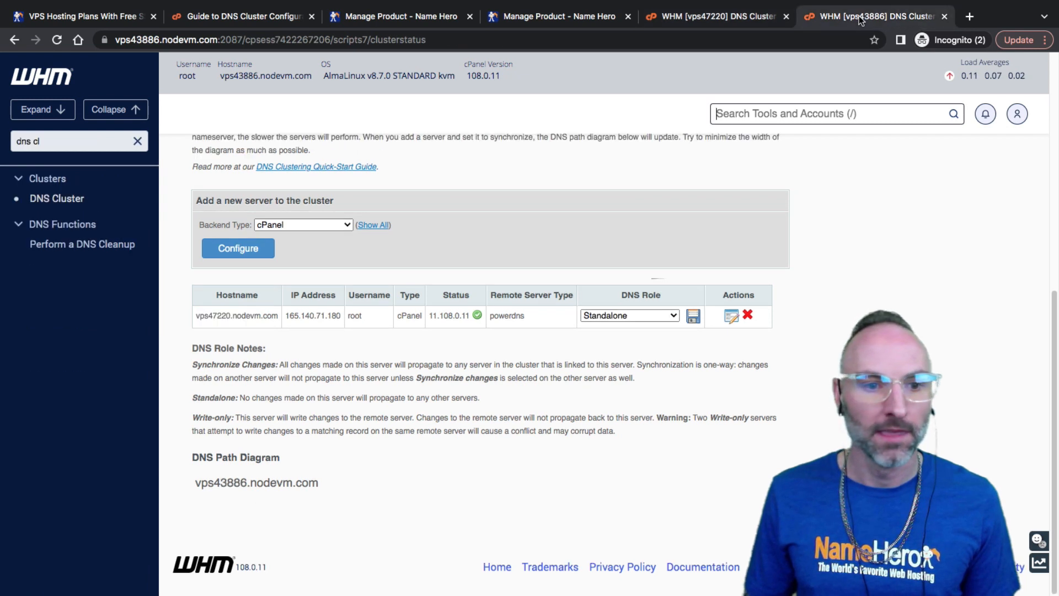
drag(237, 316, 245, 316)
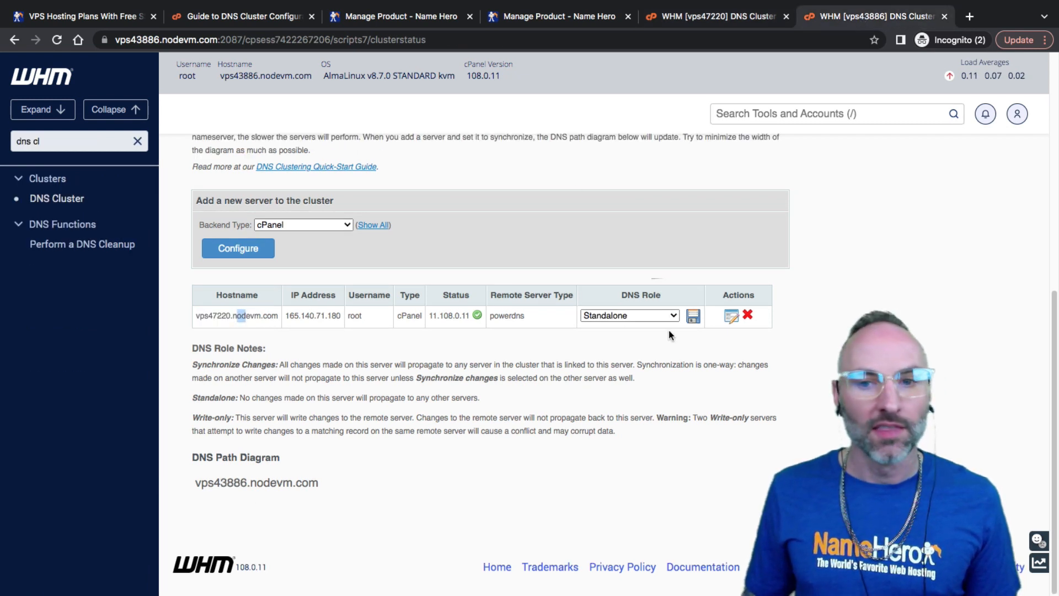
click(638, 315)
click(635, 314)
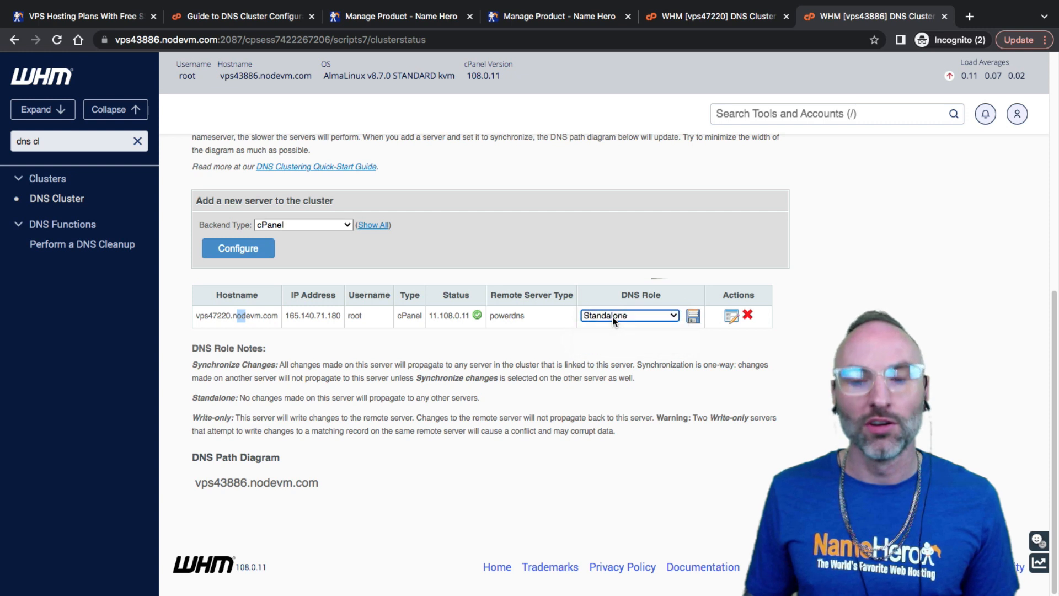
click(304, 319)
drag(274, 319, 199, 319)
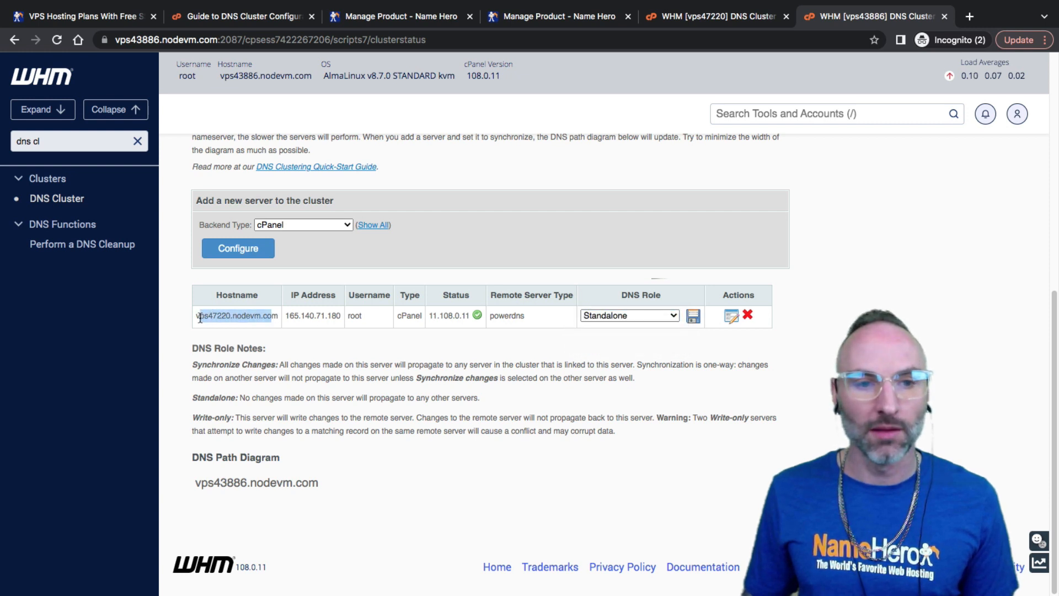
click(730, 21)
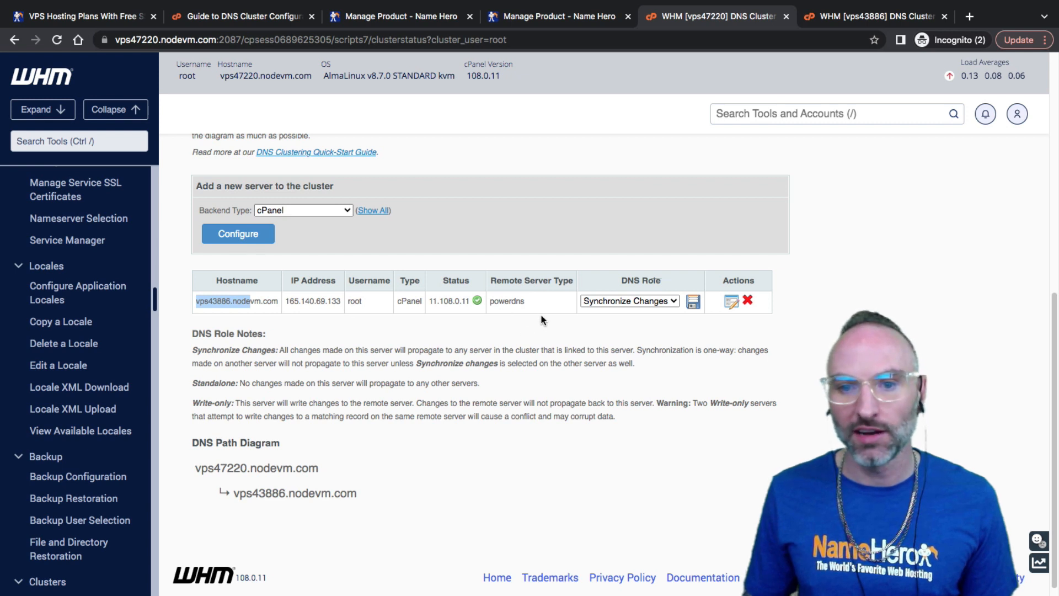
click(848, 18)
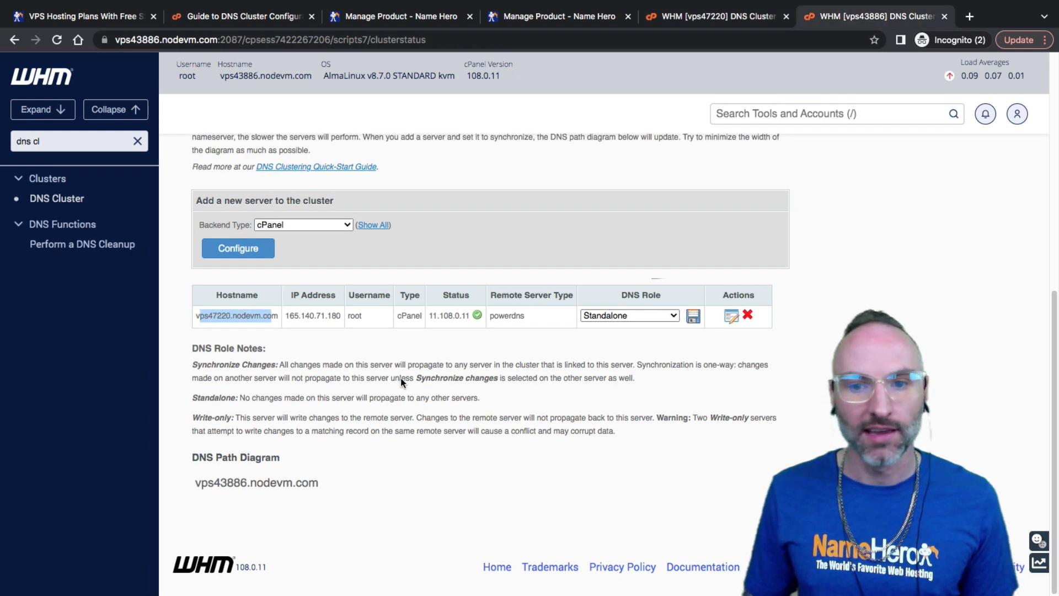
Read the DNS Role Notes on one-way synchronization and when to choose Synchronize Changes
drag(607, 378, 541, 365)
click(570, 358)
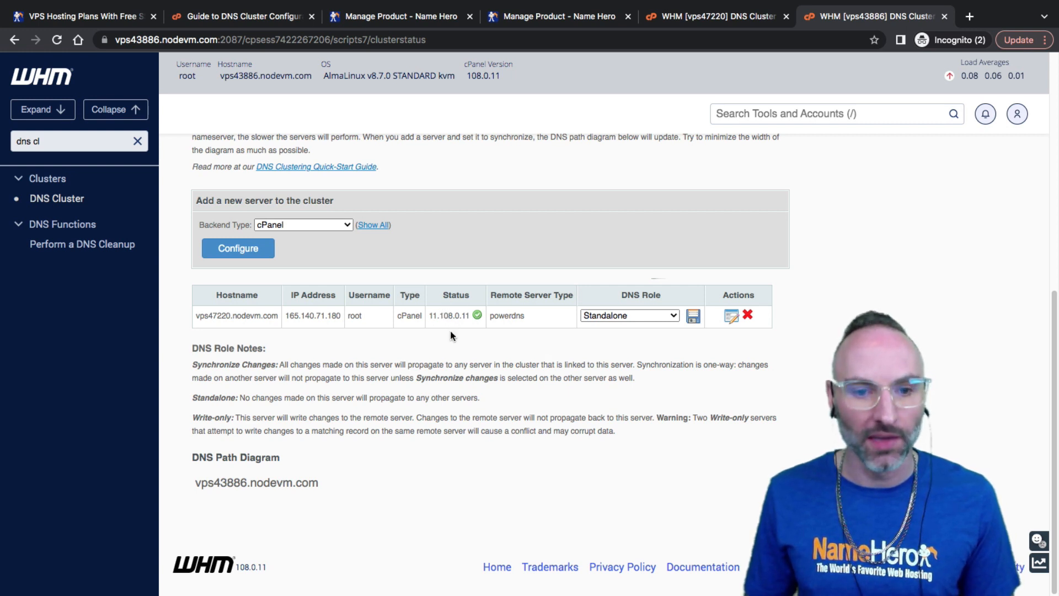
drag(190, 353, 714, 365)
click(271, 383)
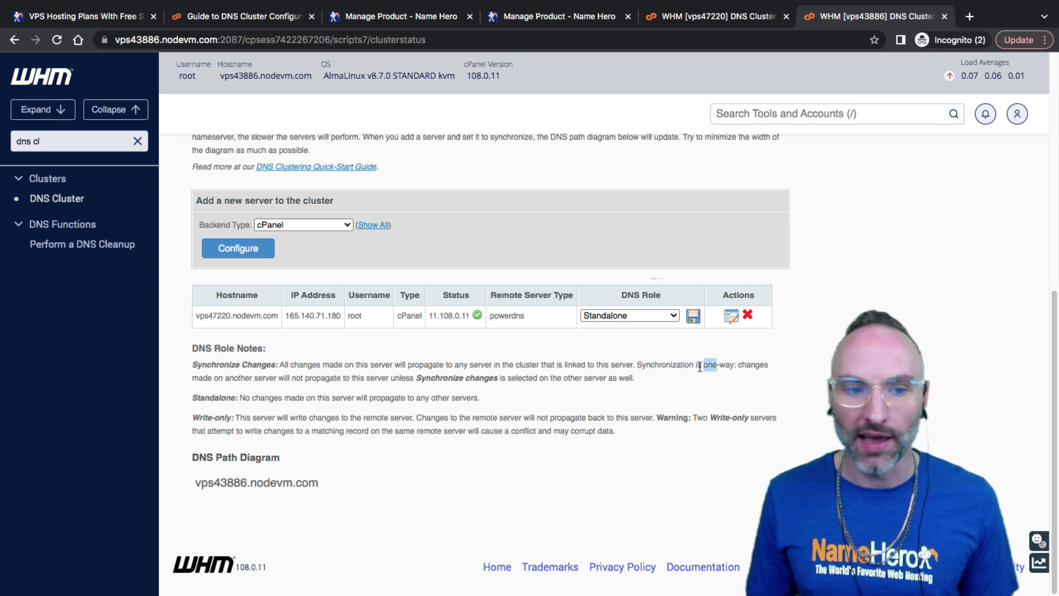
drag(627, 366, 330, 377)
drag(335, 377, 390, 377)
drag(396, 377, 423, 378)
mouse_move(422, 379)
mouse_down()
mouse_move(406, 379)
mouse_move(422, 379)
mouse_up()
click(383, 380)
click(415, 380)
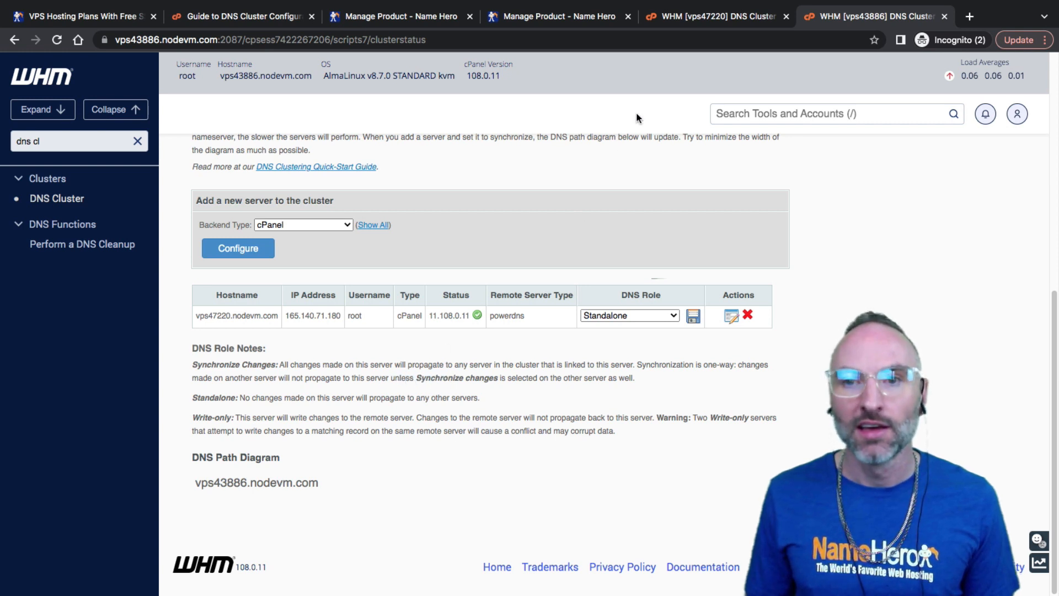
Look over vps47220.nodevm.com's DNS role choices and compare with the other server's cluster page
click(601, 315)
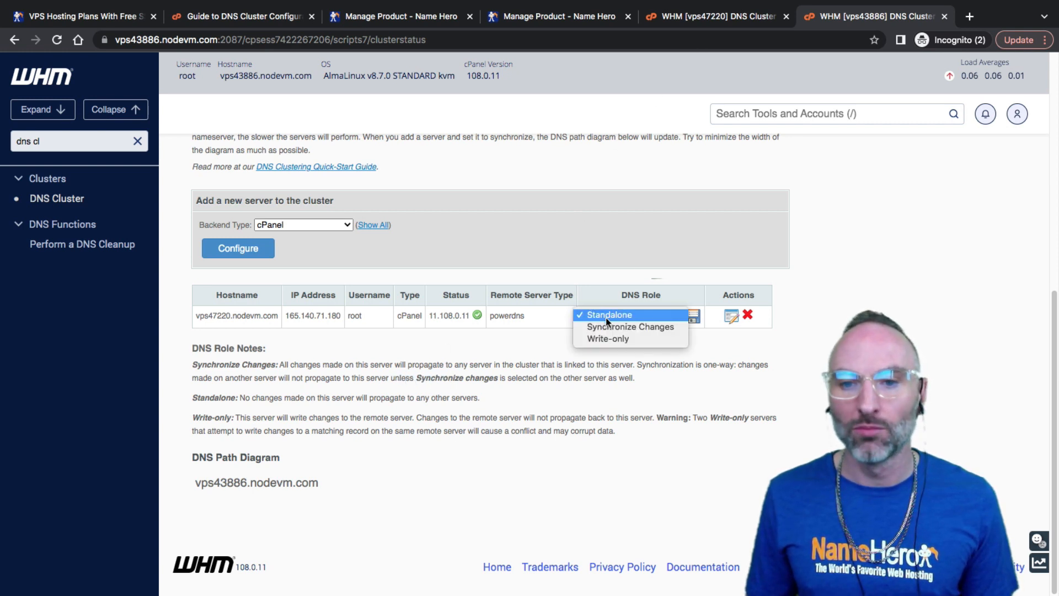
click(612, 312)
click(694, 18)
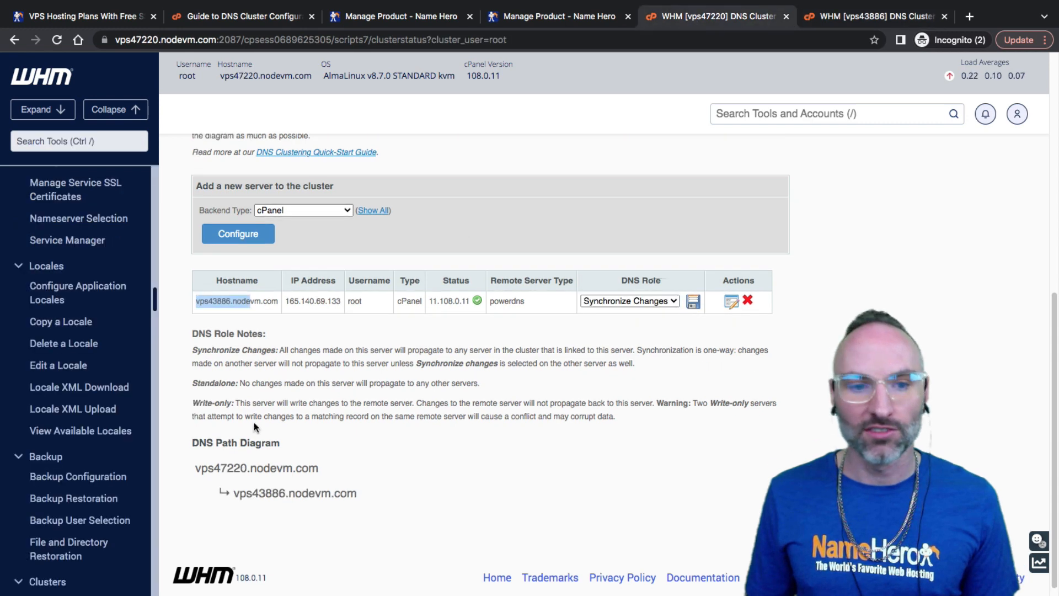
click(843, 20)
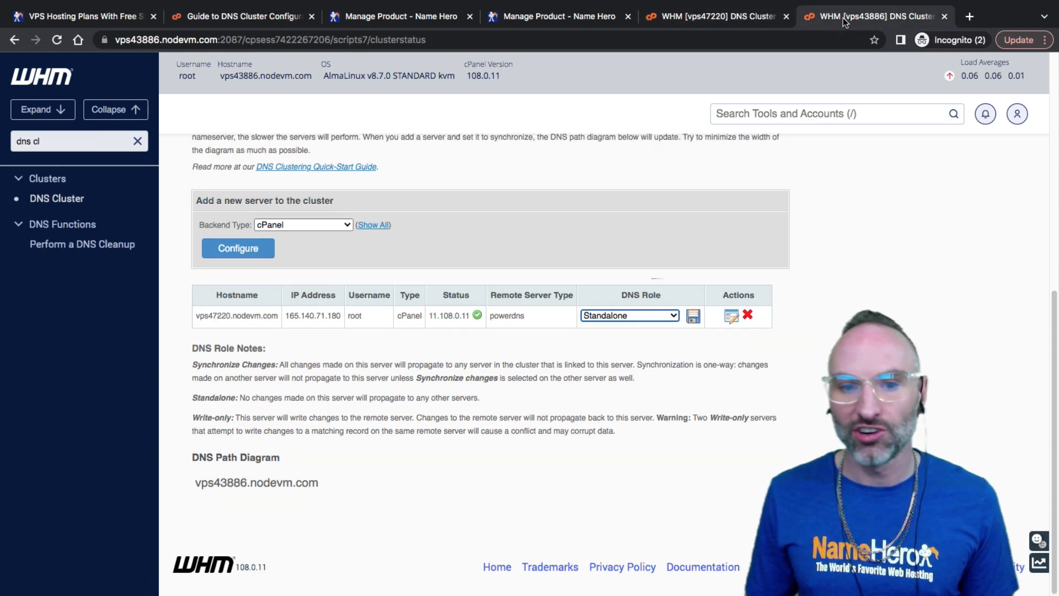
click(535, 343)
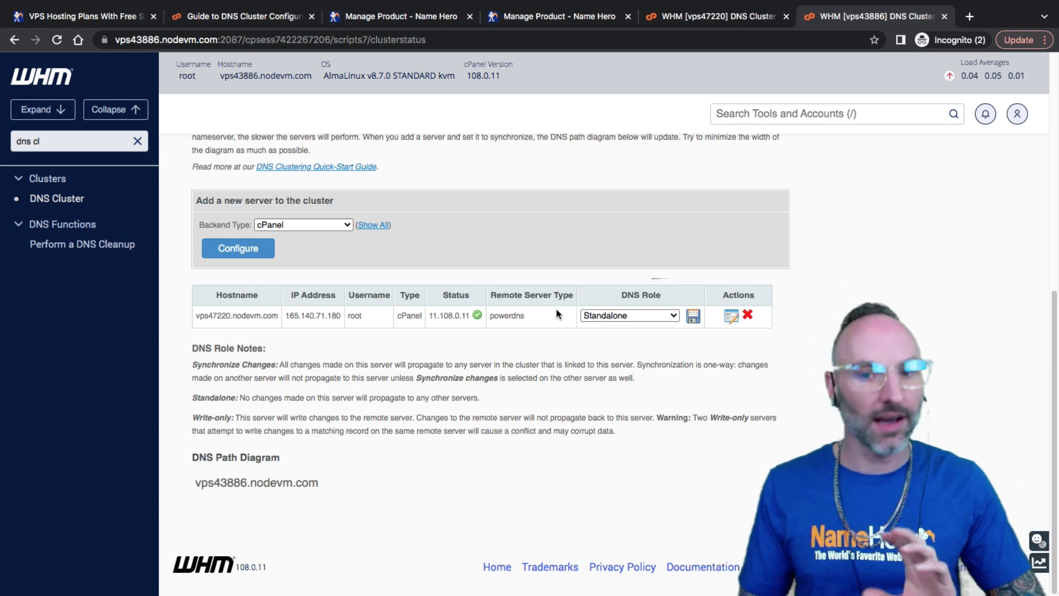
Set vps47220.nodevm.com to Synchronize Changes, save it, and return to Cluster Status
click(640, 315)
click(631, 327)
click(694, 316)
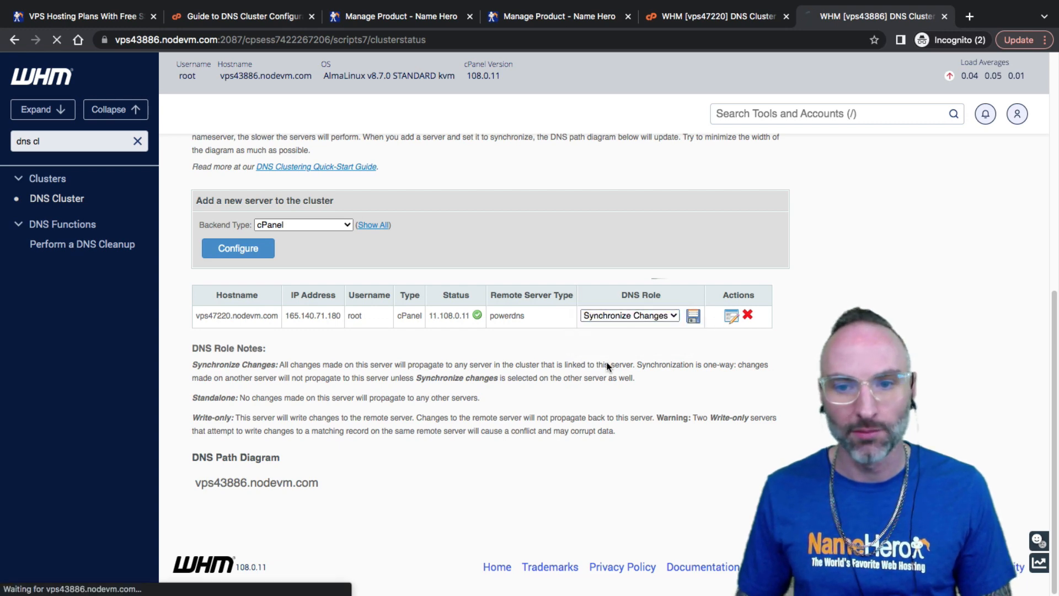
click(247, 253)
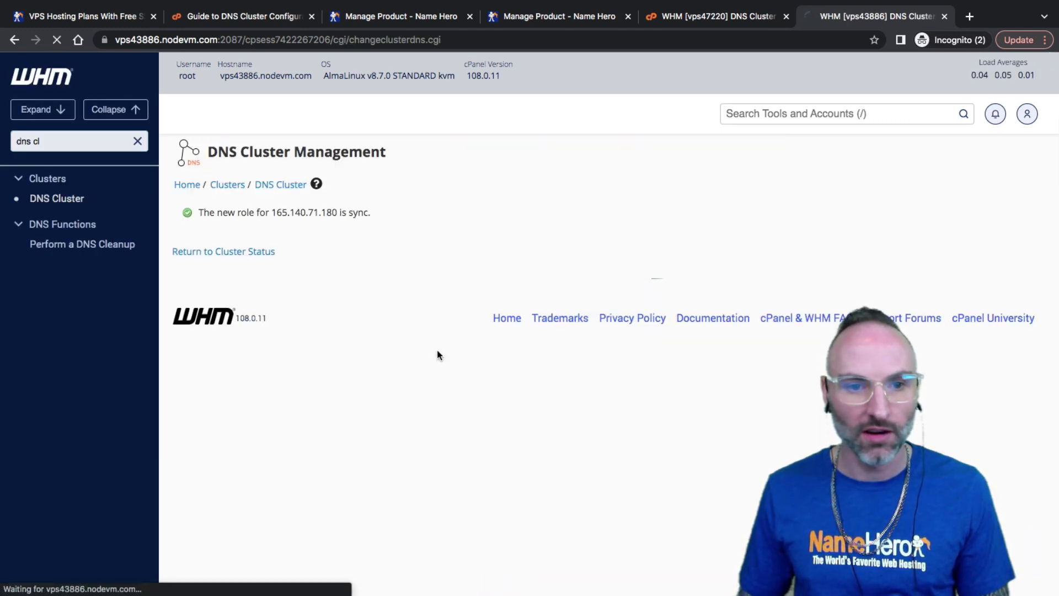
scroll(432, 353, down, 8)
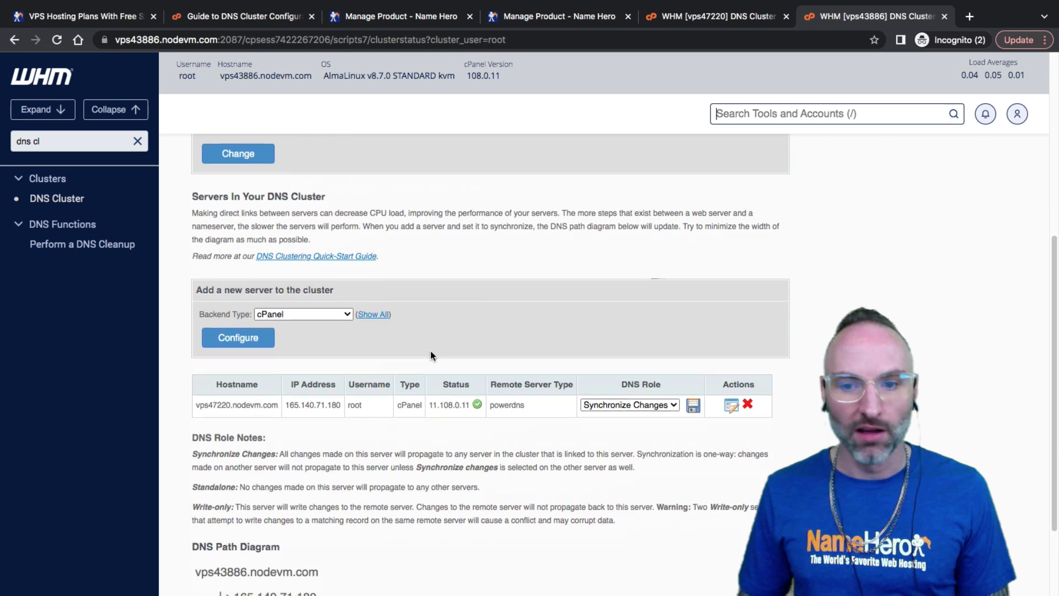
click(708, 17)
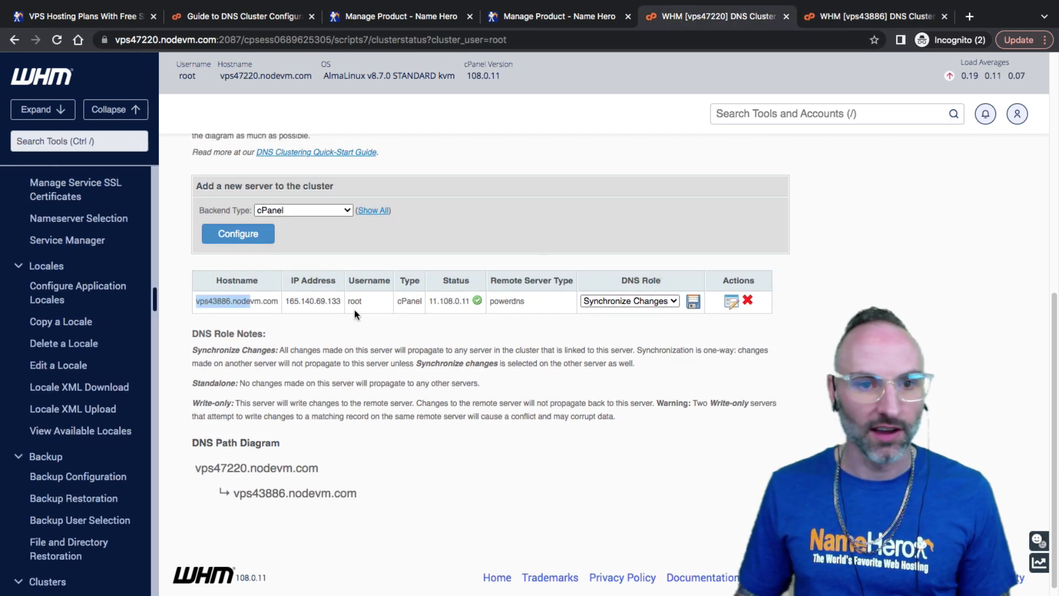
scroll(246, 320, up, 4)
scroll(431, 271, up, 4)
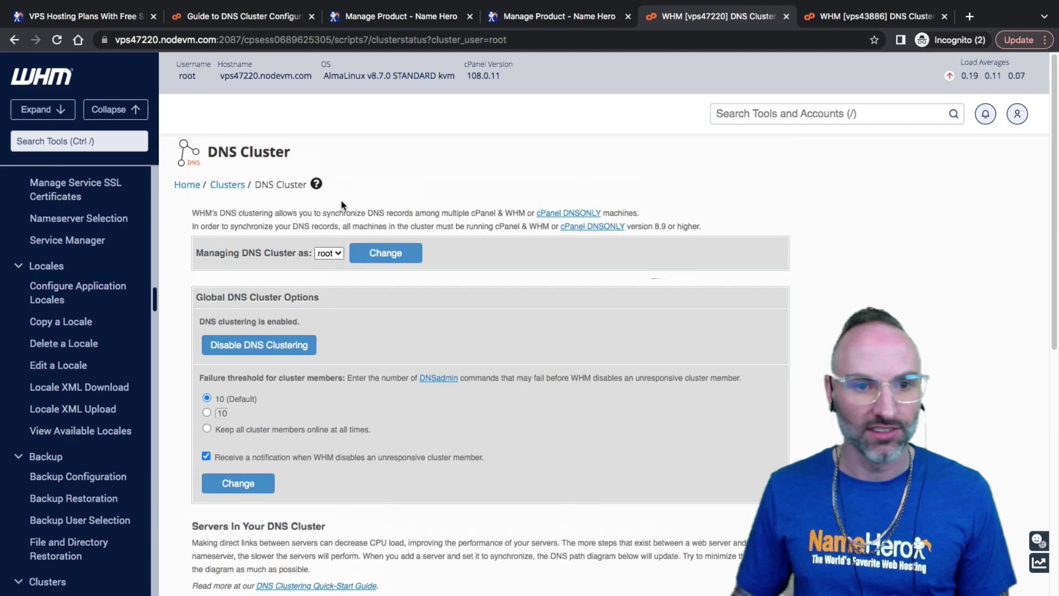
click(281, 185)
scroll(465, 373, down, 8)
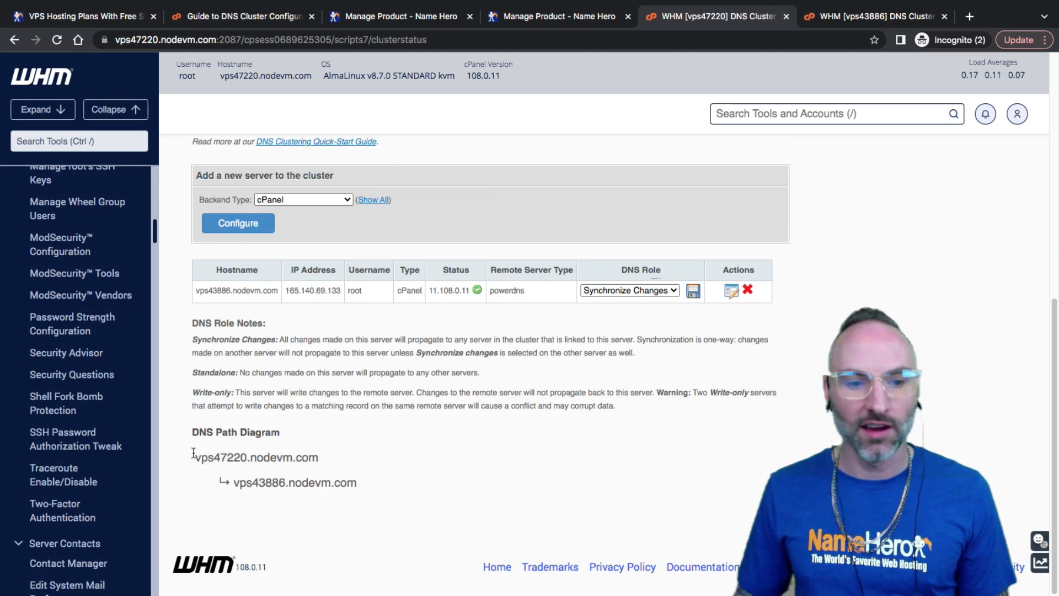
drag(193, 452, 312, 483)
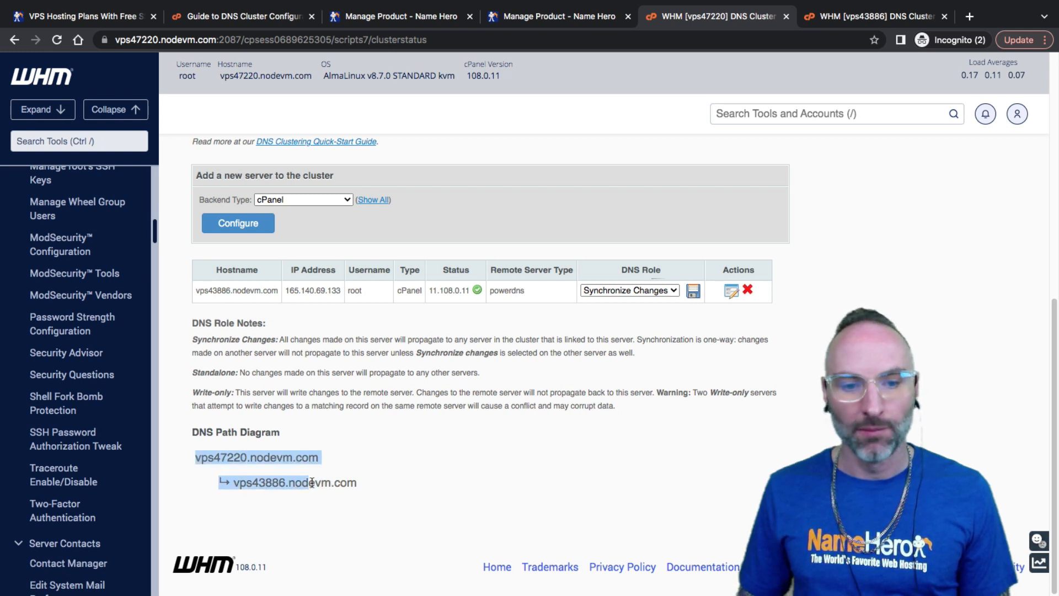
click(850, 13)
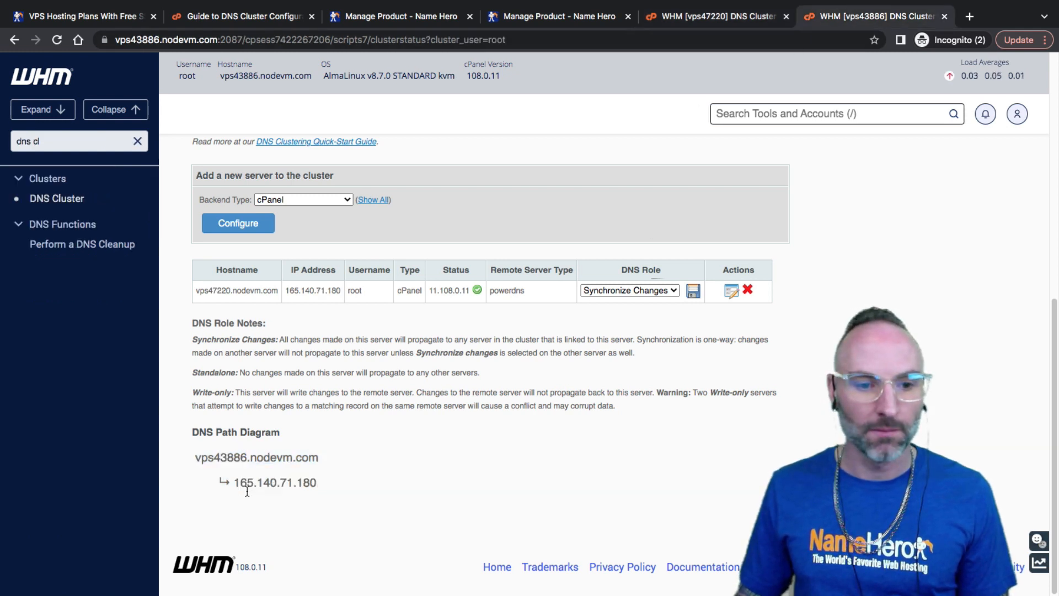
drag(213, 459, 286, 506)
click(359, 485)
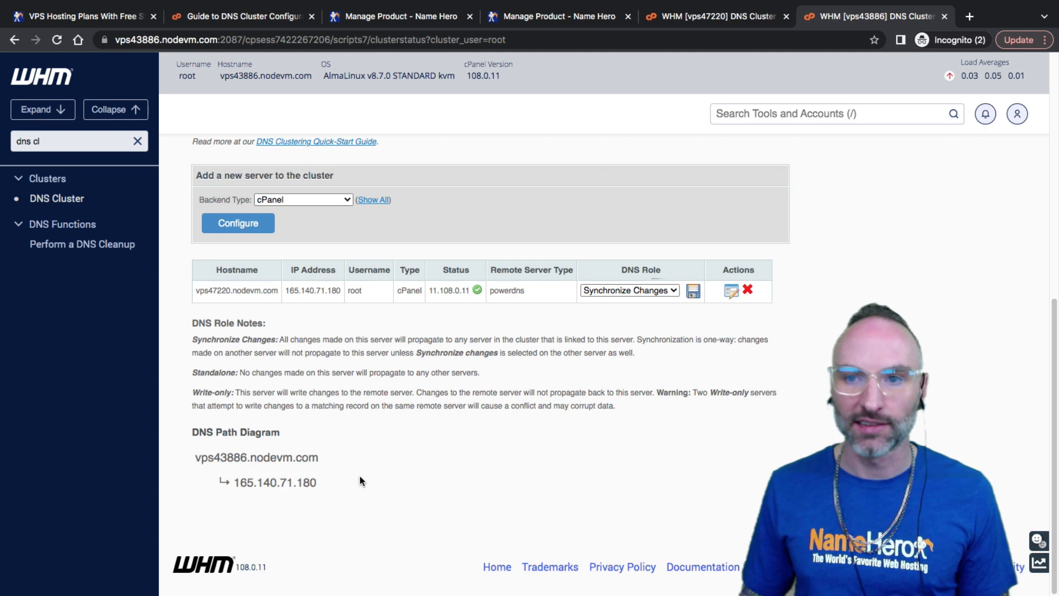
click(682, 16)
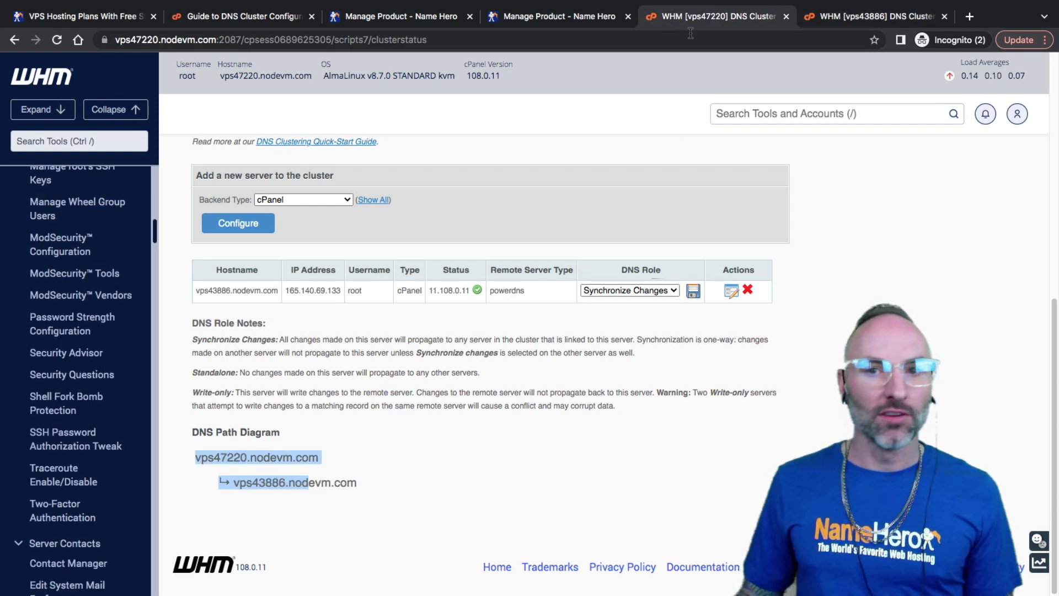
key(ctrl+slash)
Open DNS Zone Manager on vps47220 and highlight its zones, dpmaparun.com through vps43886.nodevm.com
text(d)
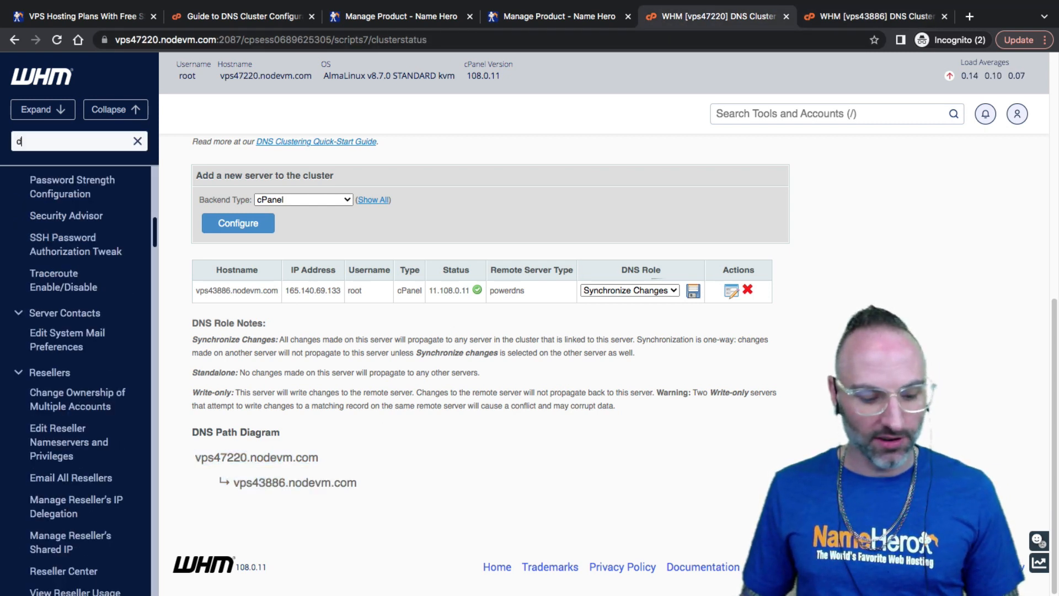
text(ns zo)
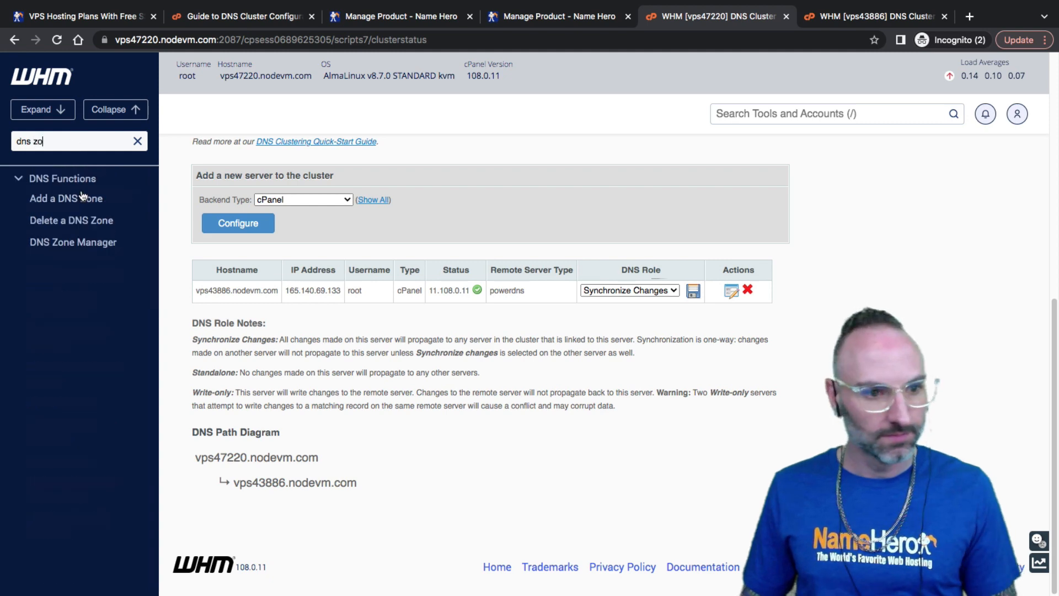
click(67, 241)
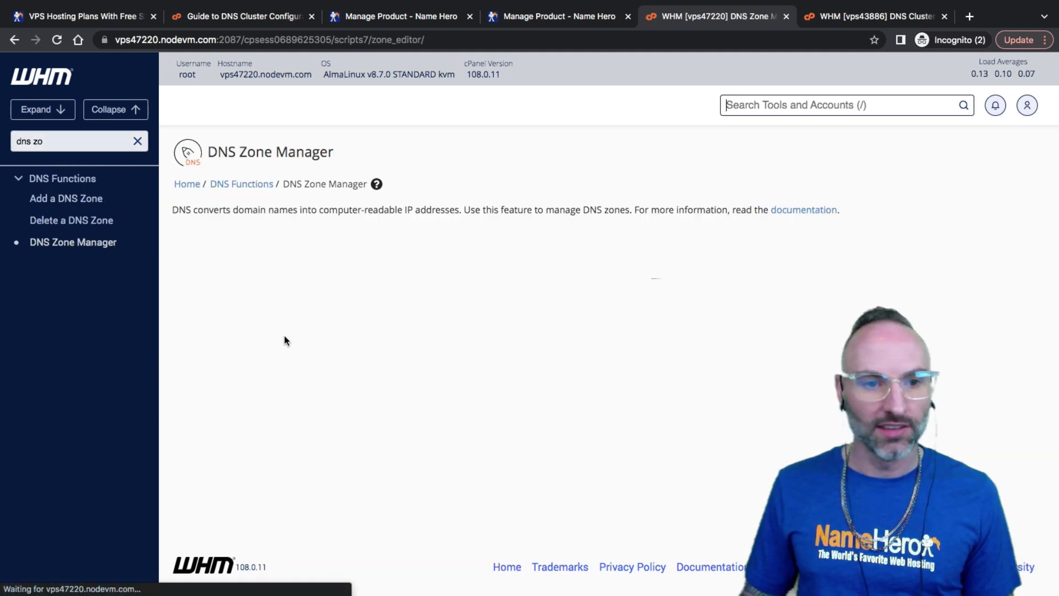
scroll(275, 332, down, 3)
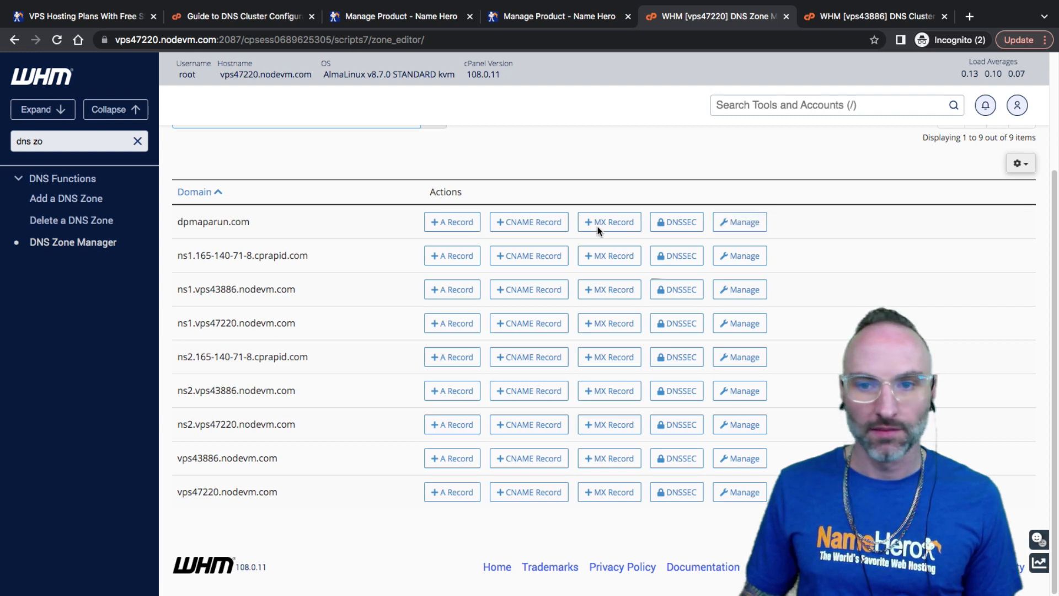
drag(217, 223, 228, 404)
drag(278, 496, 219, 389)
click(227, 225)
drag(279, 459, 239, 217)
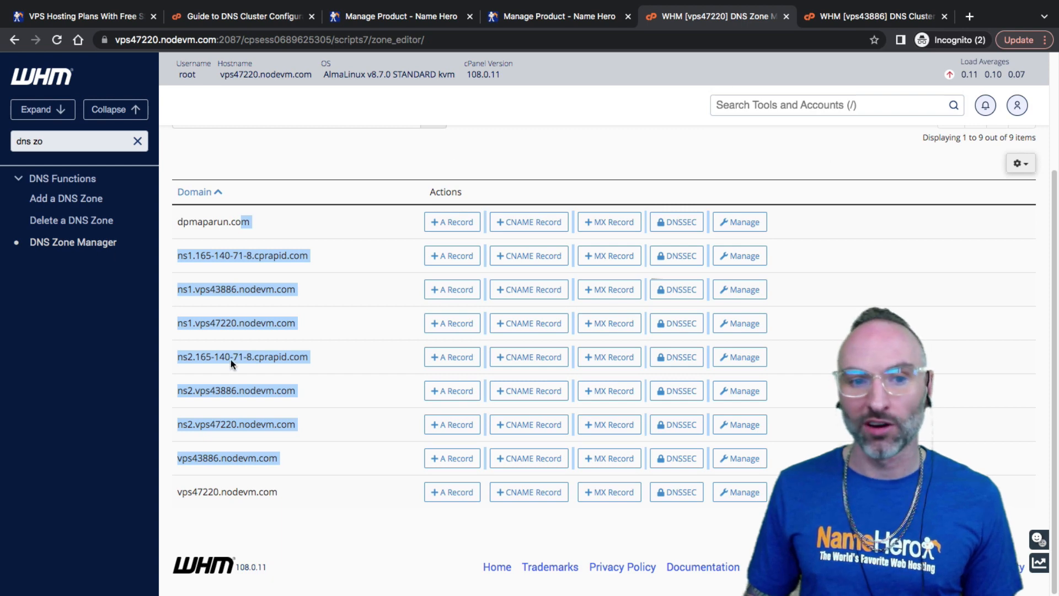
Open DNS Zone Manager on vps43886 and compare its nine zones with vps47220's list
click(875, 16)
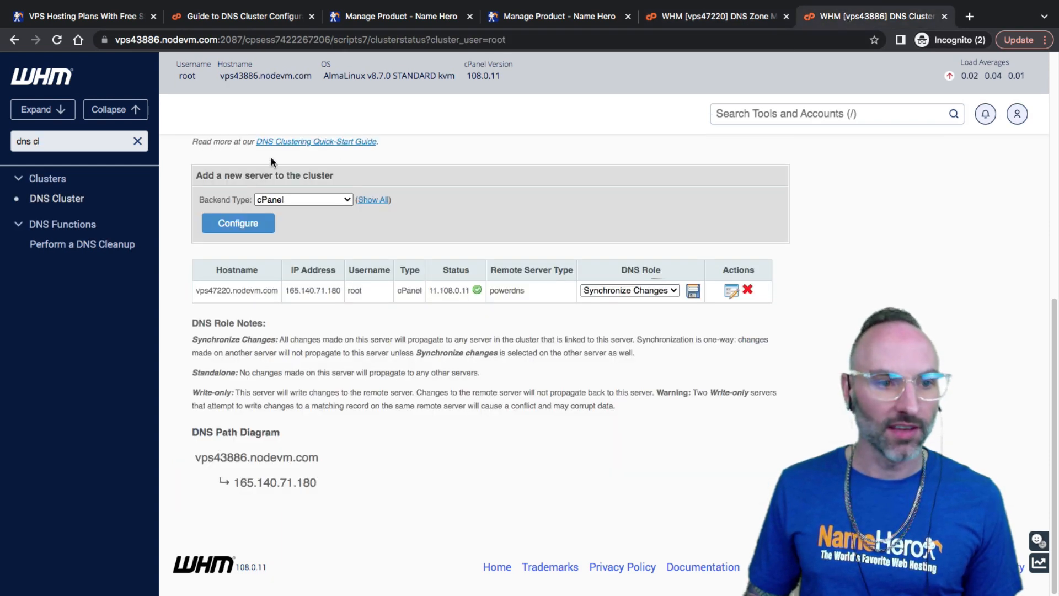
click(55, 144)
text(zone)
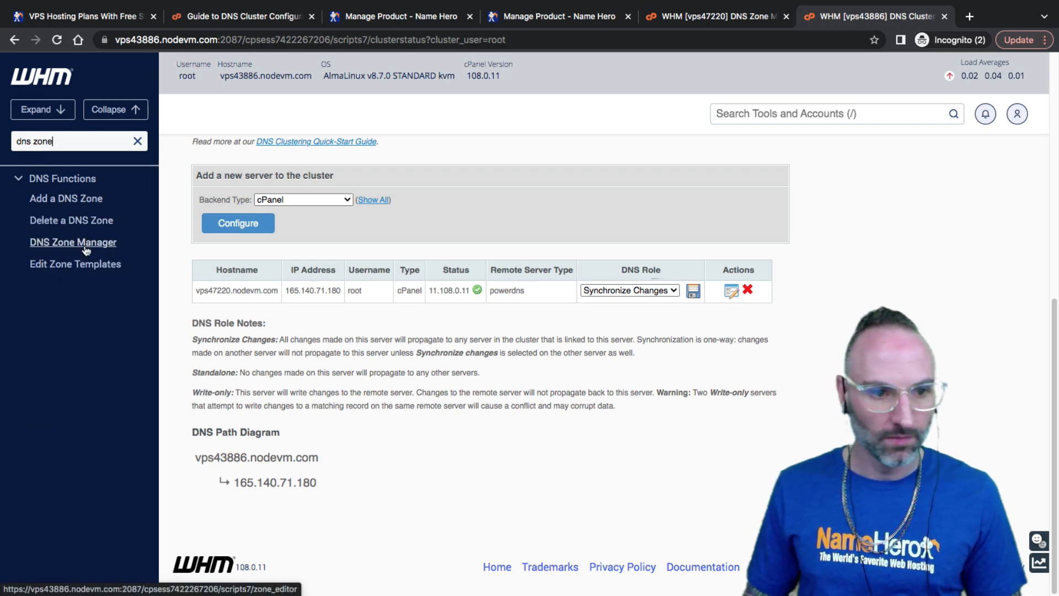
click(85, 246)
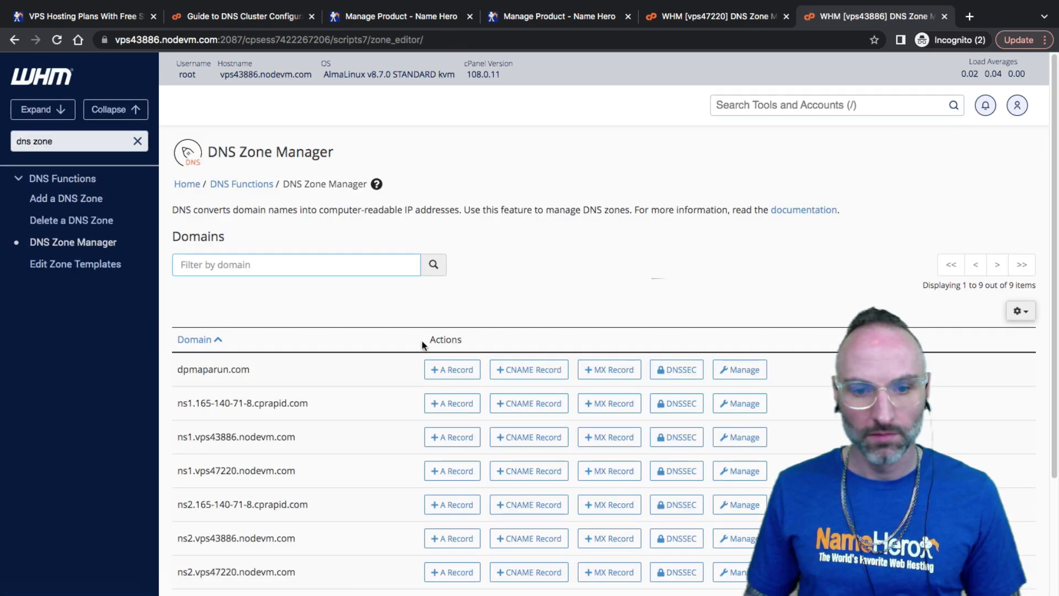
scroll(407, 352, down, 3)
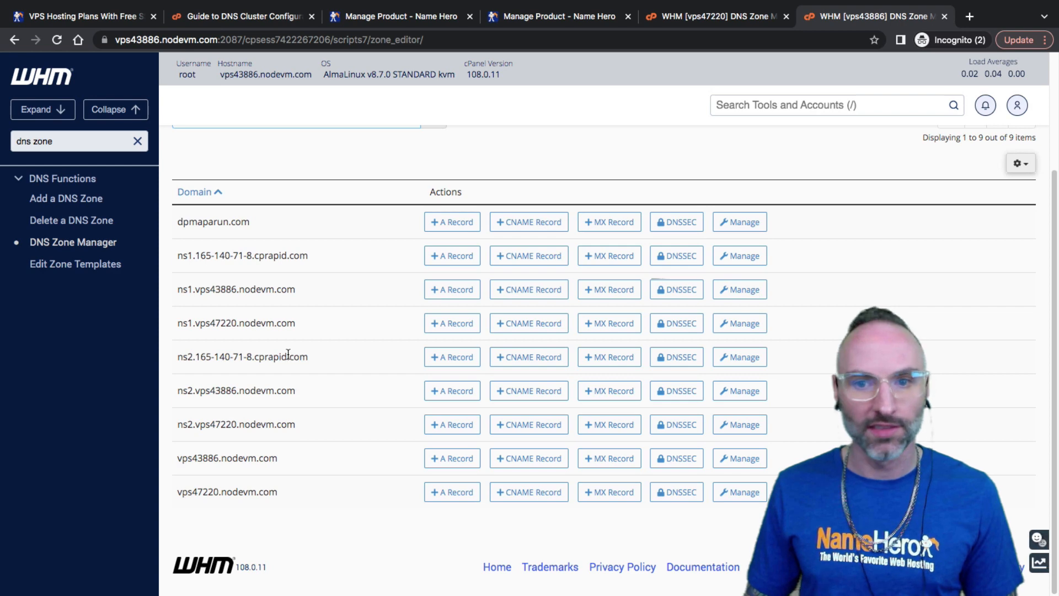
click(694, 21)
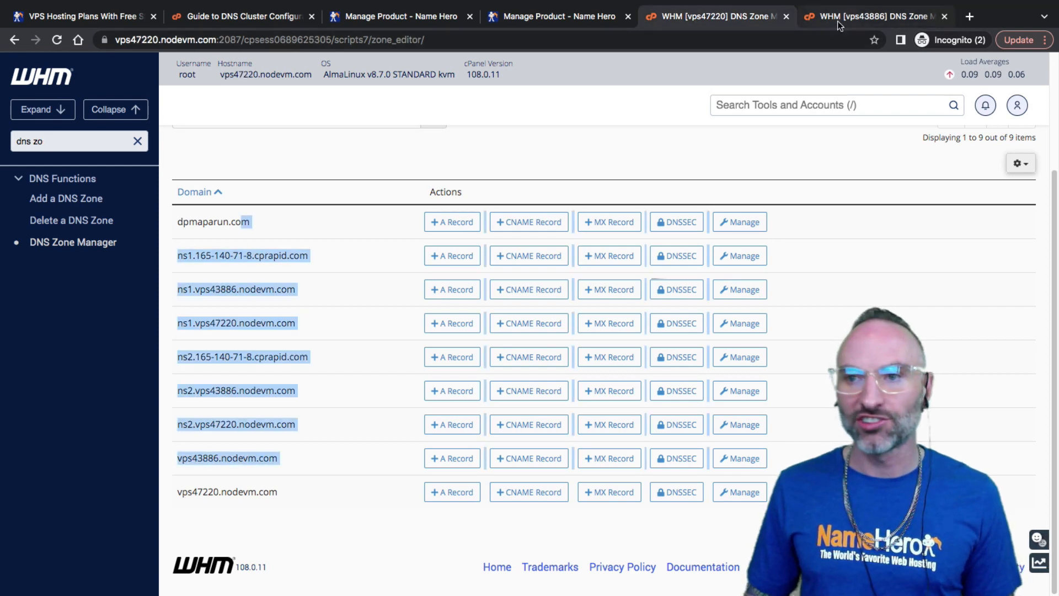
click(837, 21)
click(696, 20)
click(854, 21)
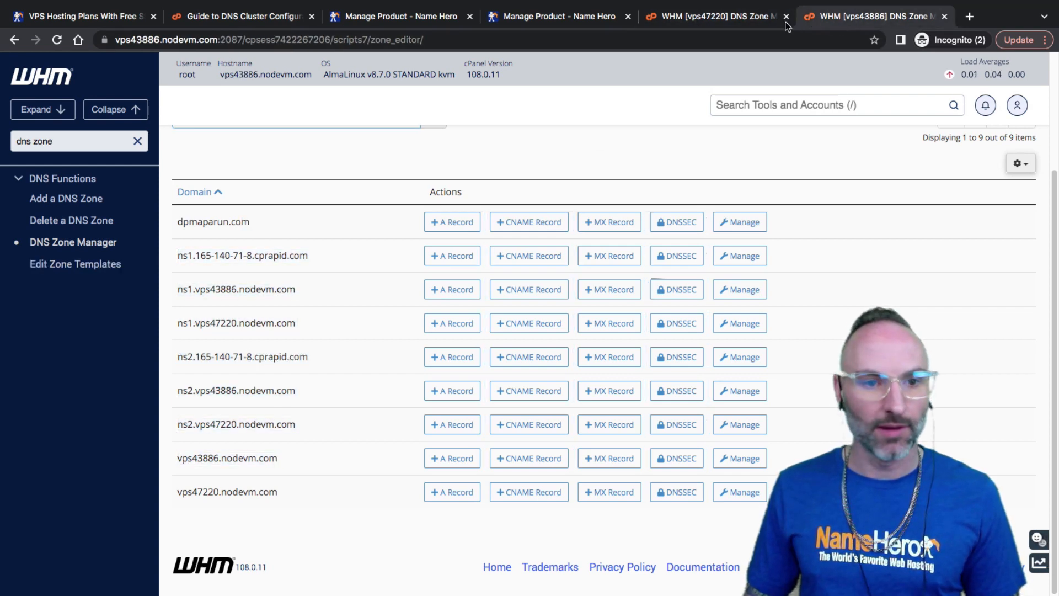
click(711, 16)
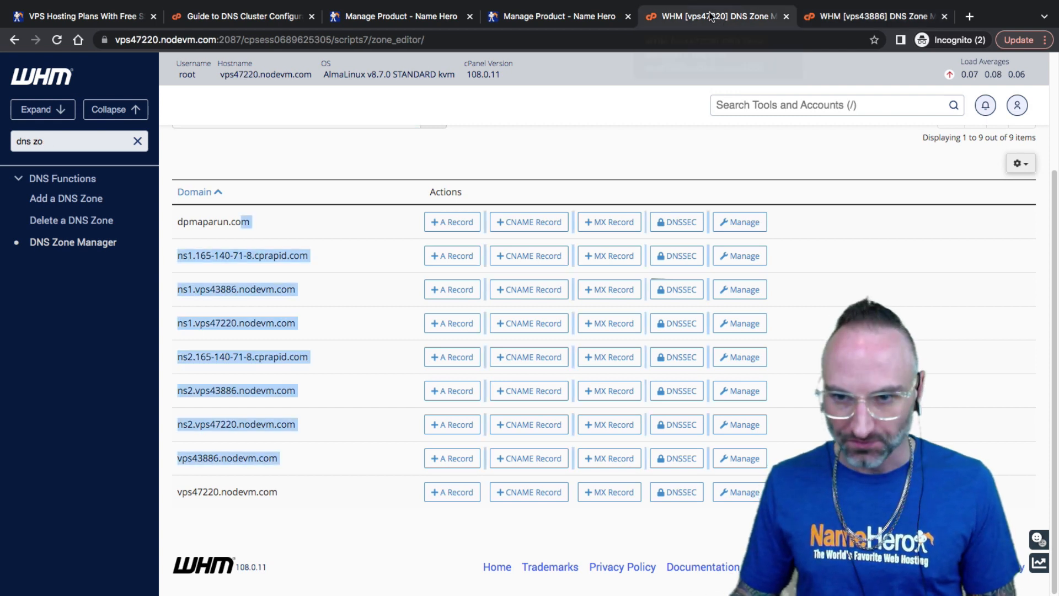
click(396, 178)
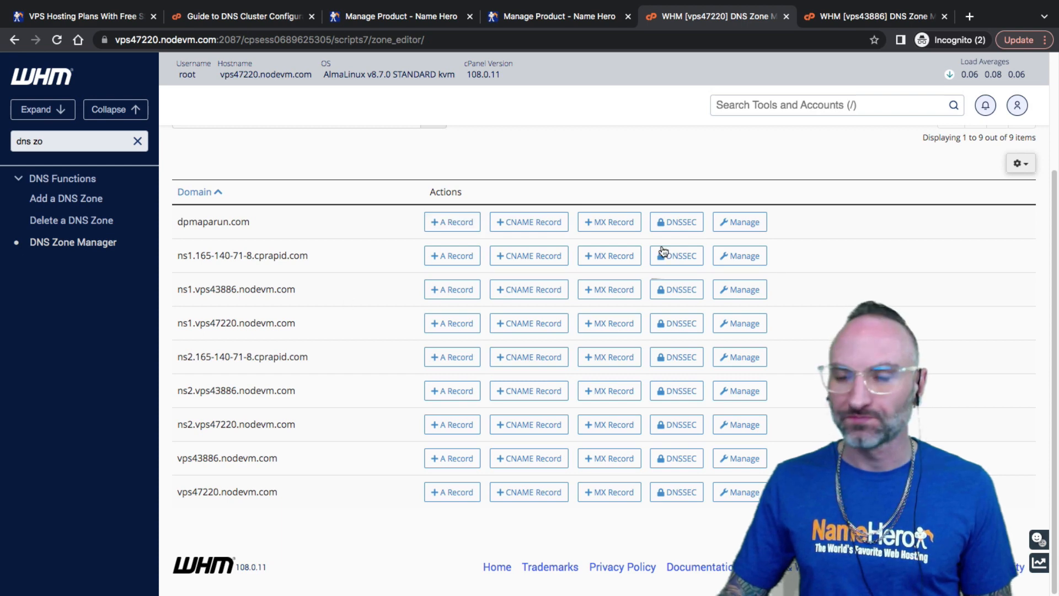
mouse_move(861, 3)
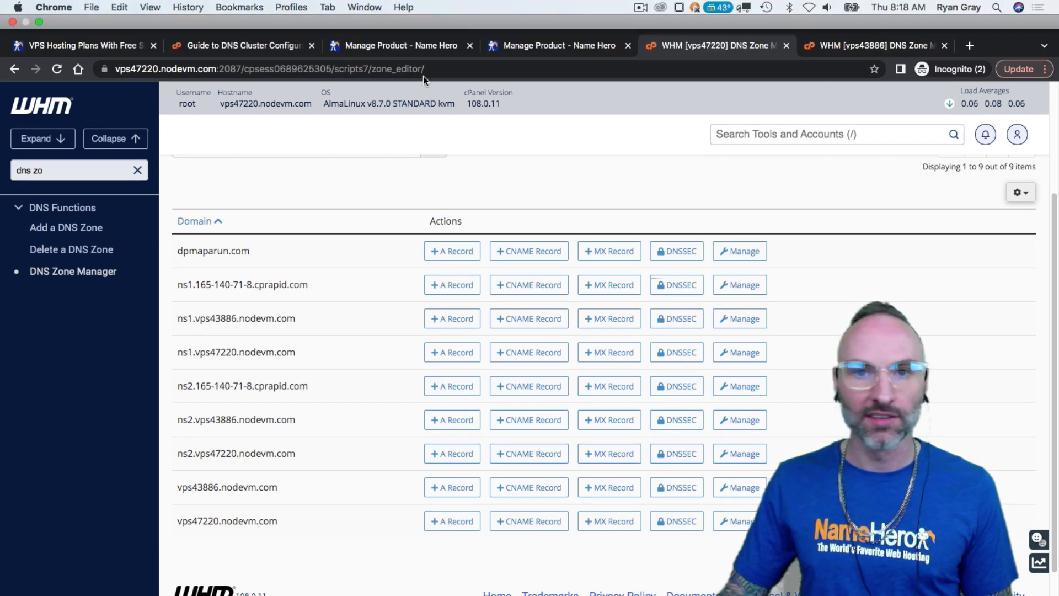
Open keydiets.com from NameHero's My Domains and copy the domain name
click(362, 49)
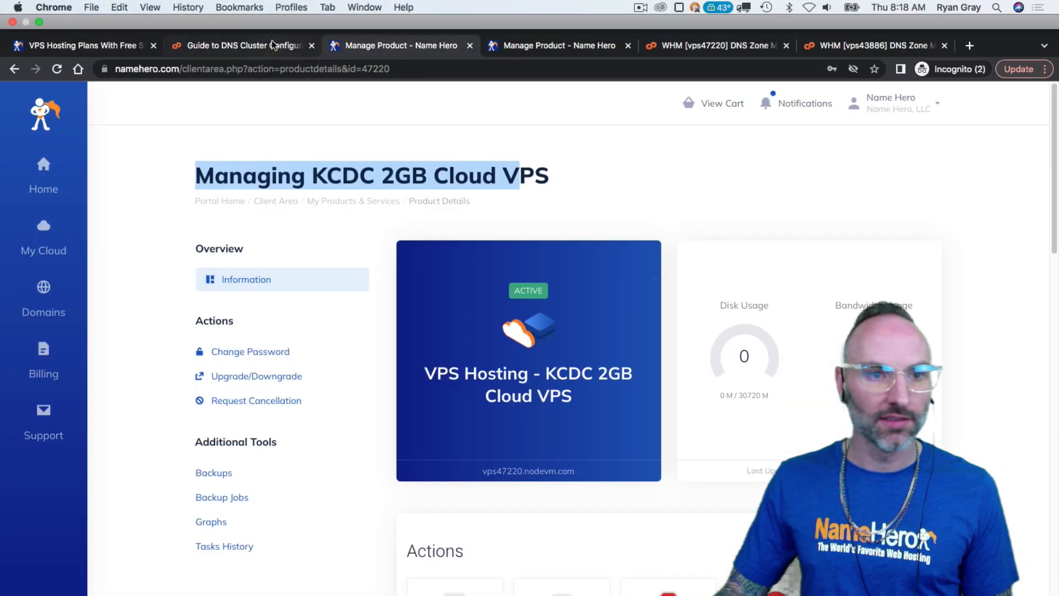
click(261, 45)
click(389, 21)
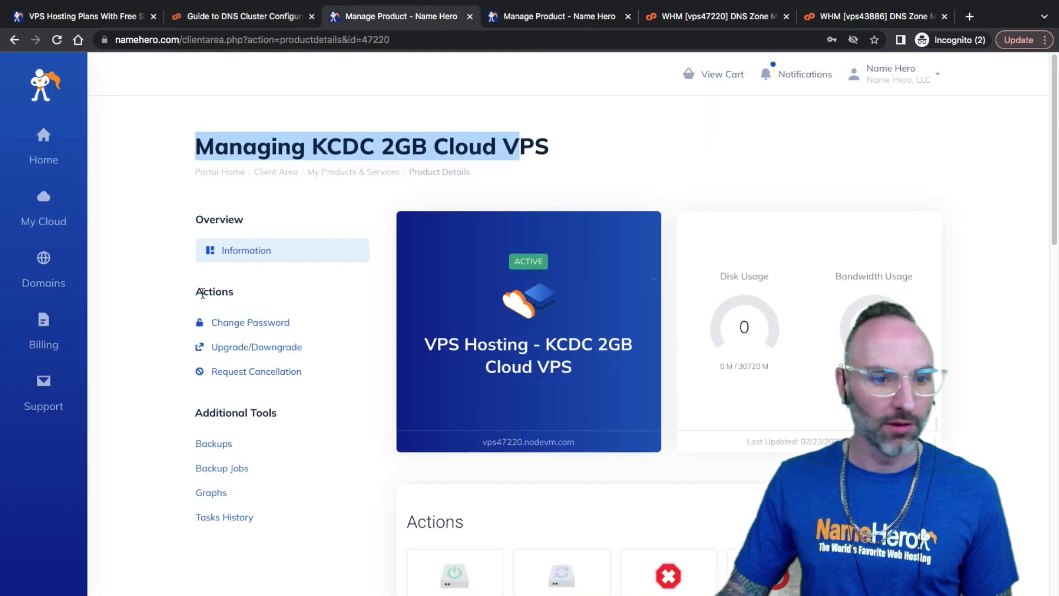
mouse_move(43, 271)
super+click(149, 116)
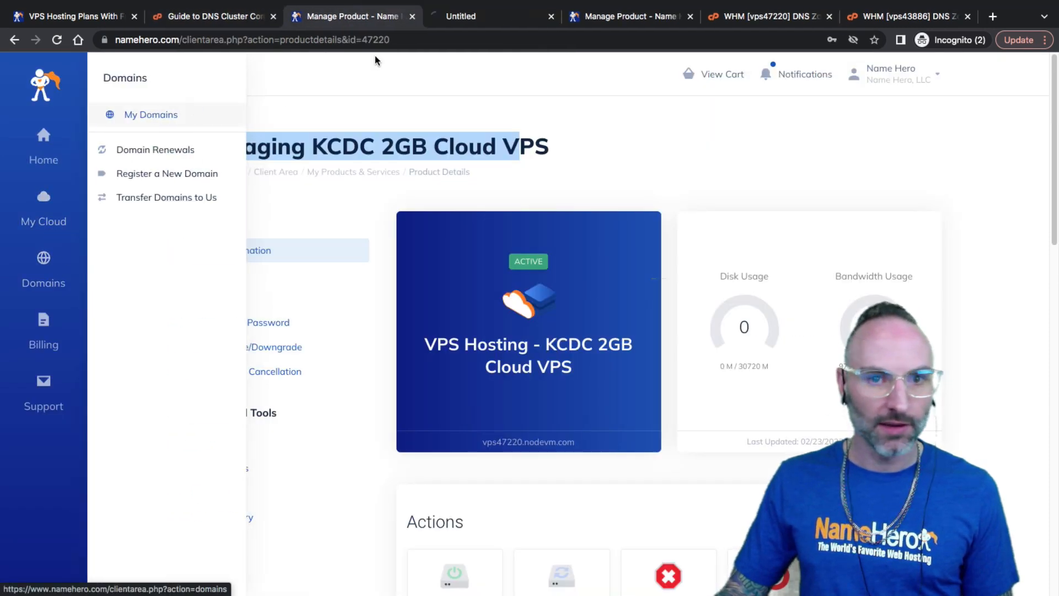
click(458, 17)
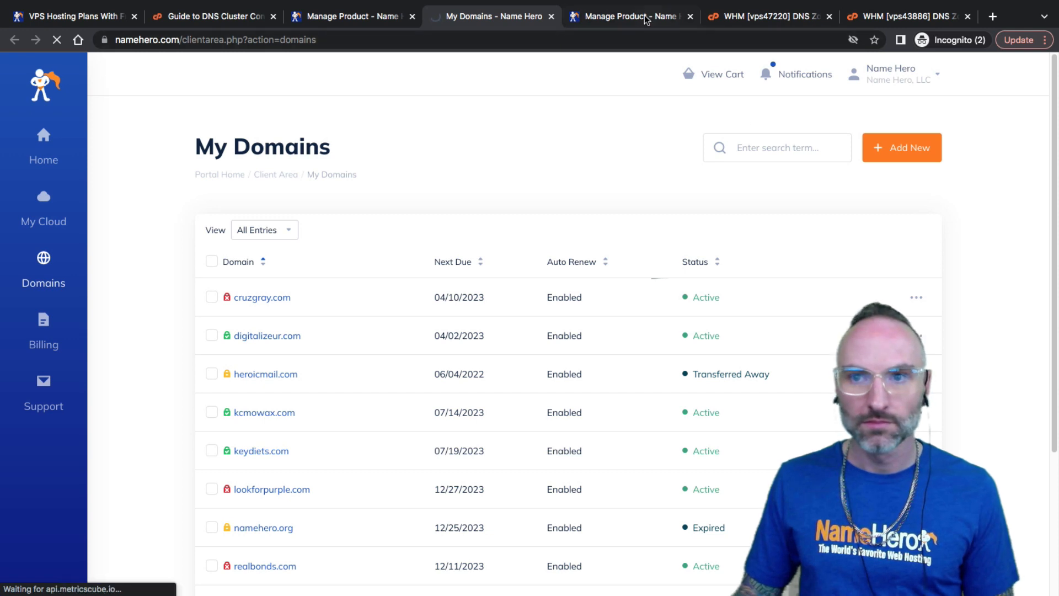
scroll(565, 296, down, 1)
scroll(566, 297, down, 3)
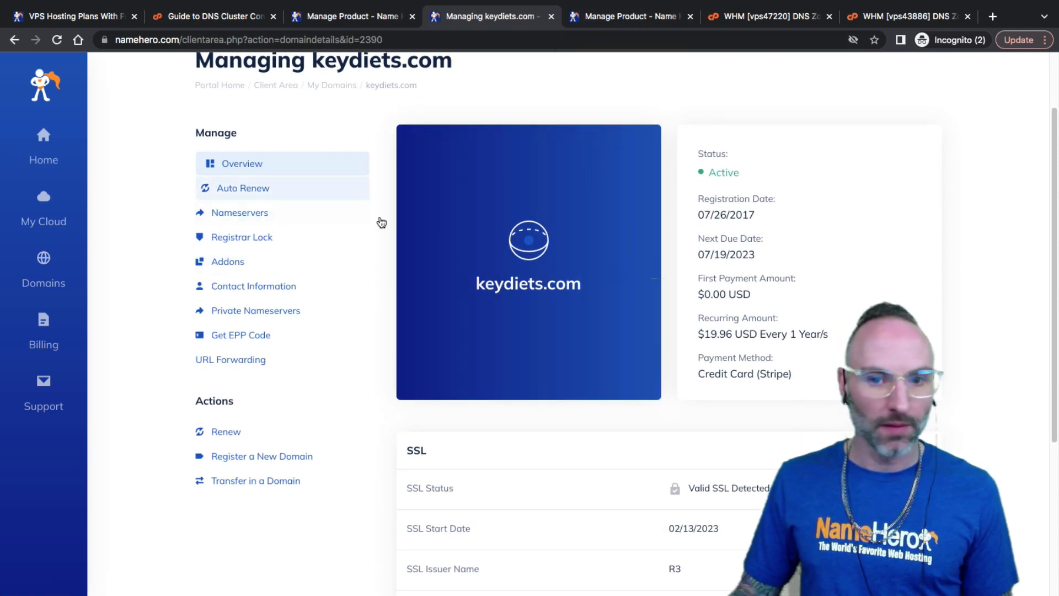
drag(418, 86, 367, 85)
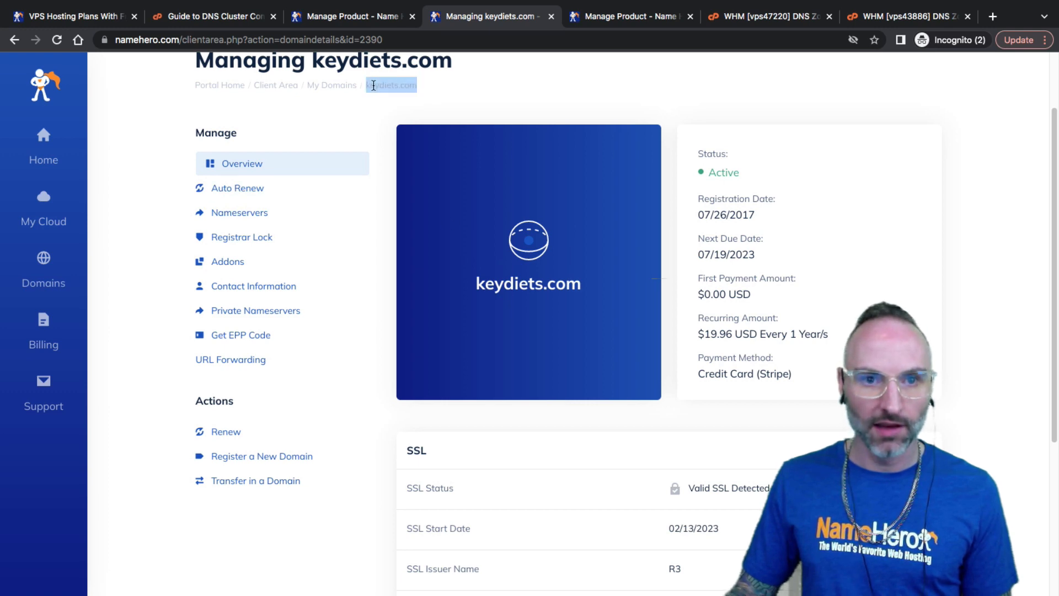
right_click(371, 84)
click(389, 111)
Back in vps47220's WHM, search the tools for 'create new'
click(751, 19)
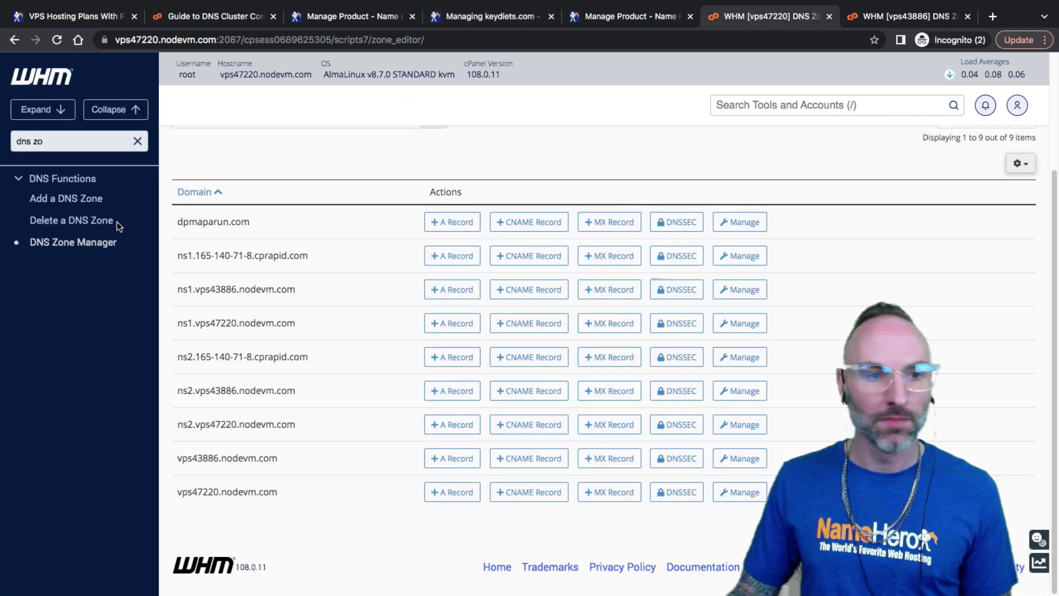
key(ctrl+a)
text(create new)
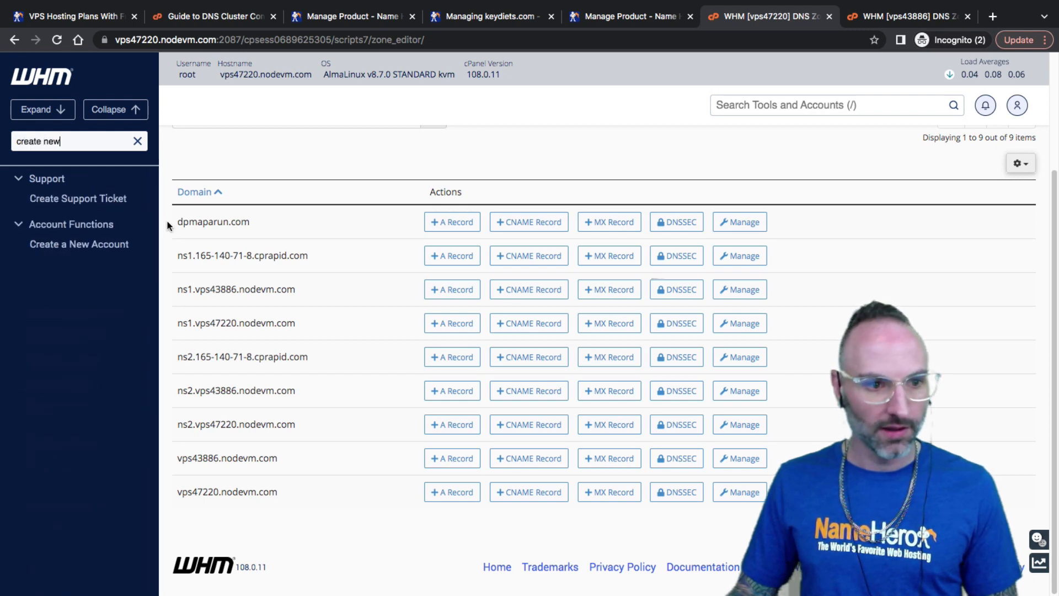
Start a new account for keydiets.com, username keydiets, with a generated Very Strong password
click(118, 244)
click(385, 263)
key(ctrl+v)
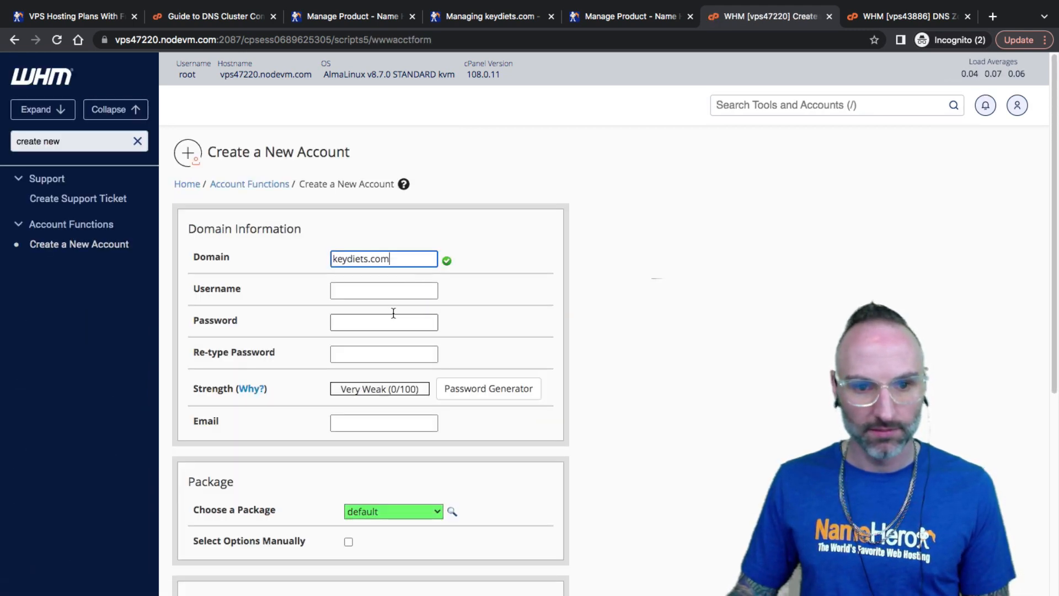
click(385, 291)
click(385, 319)
click(516, 387)
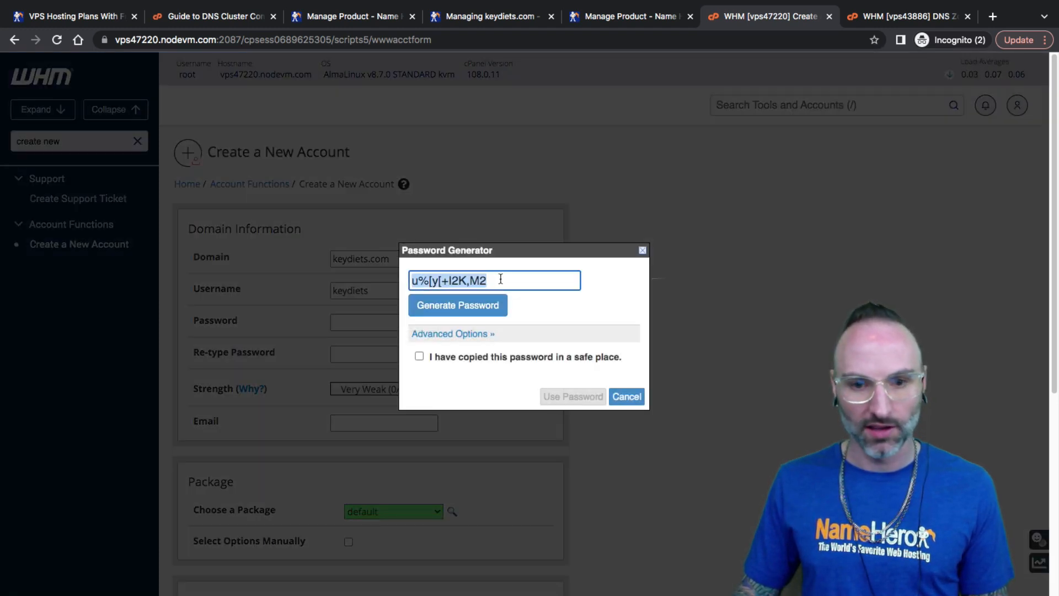
click(500, 279)
key(ctrl+v)
click(456, 362)
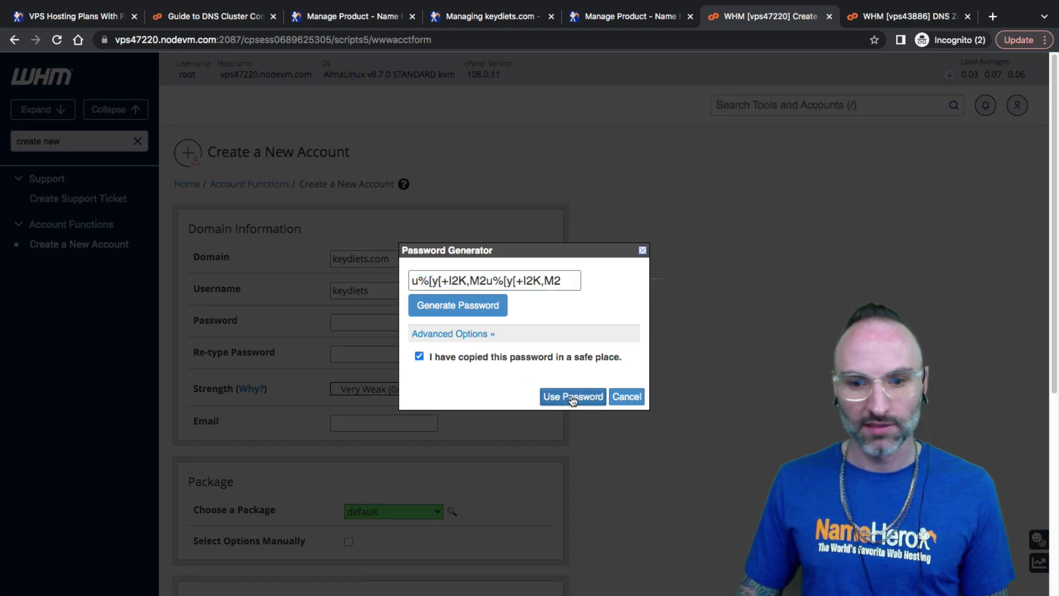
click(574, 397)
Keep the default package and expand Settings, Mail Routing, Reseller and DNS Settings
scroll(411, 323, down, 4)
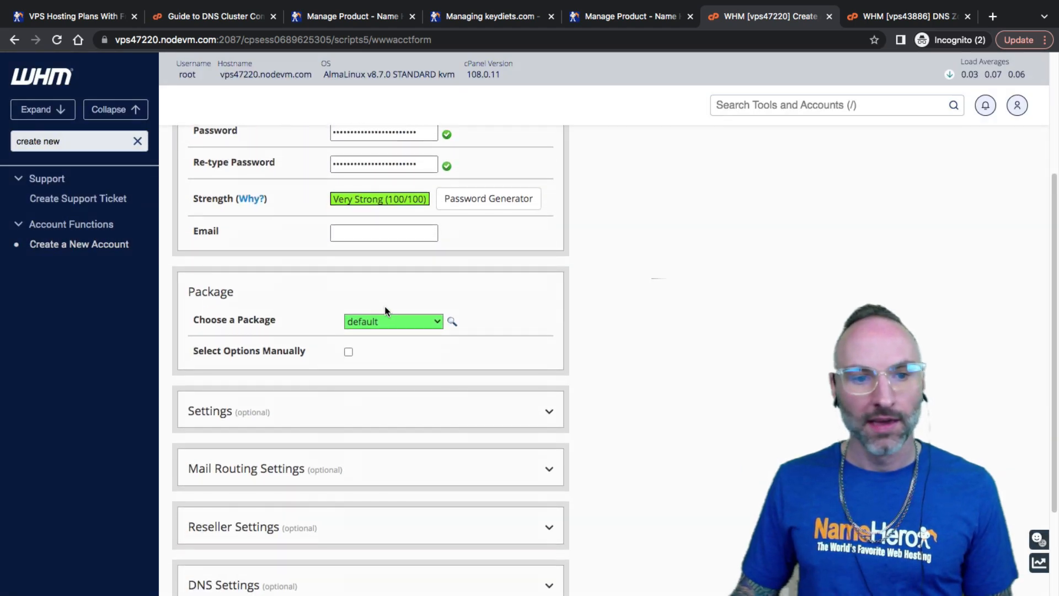
click(397, 326)
click(512, 283)
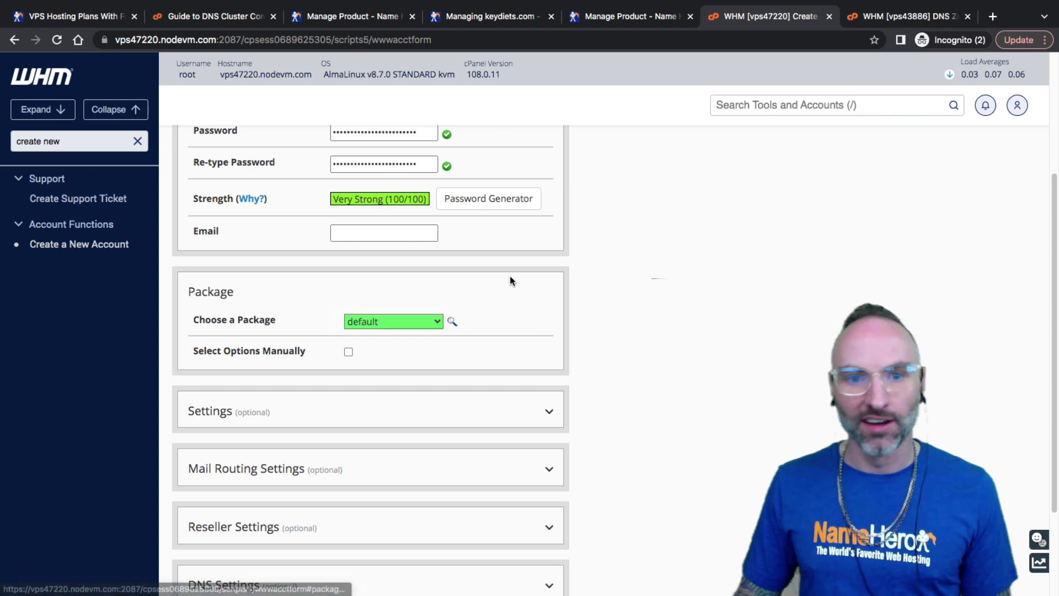
scroll(469, 278, down, 3)
click(466, 281)
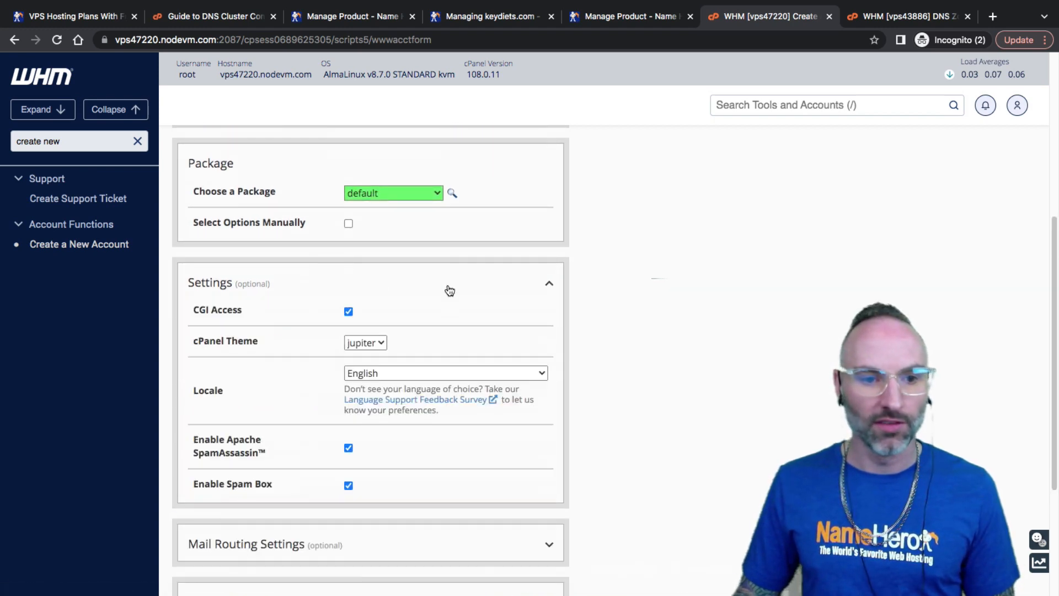
scroll(341, 239, down, 4)
click(324, 356)
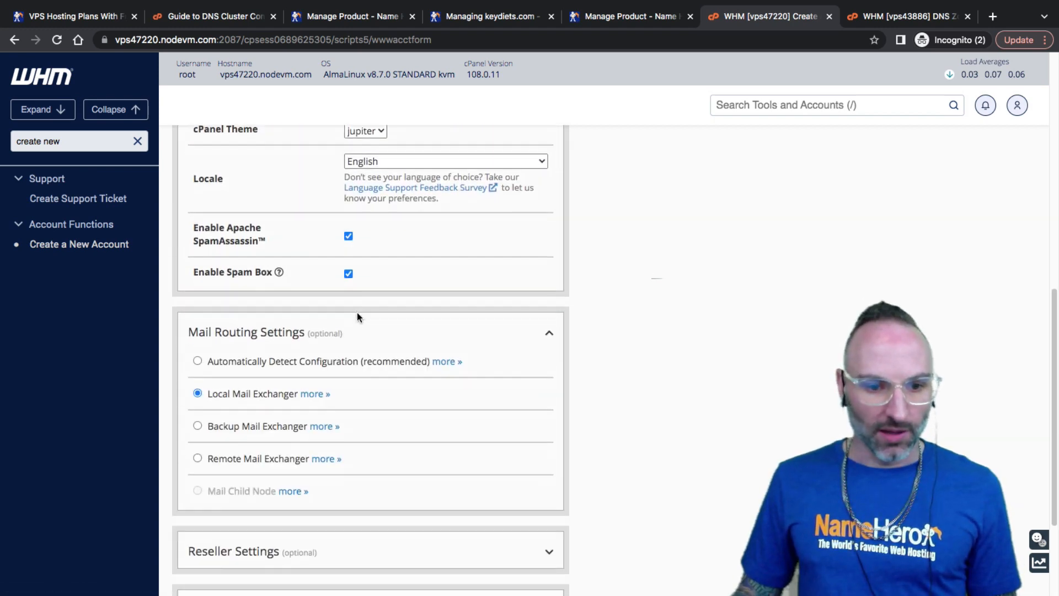
scroll(303, 231, down, 3)
click(355, 395)
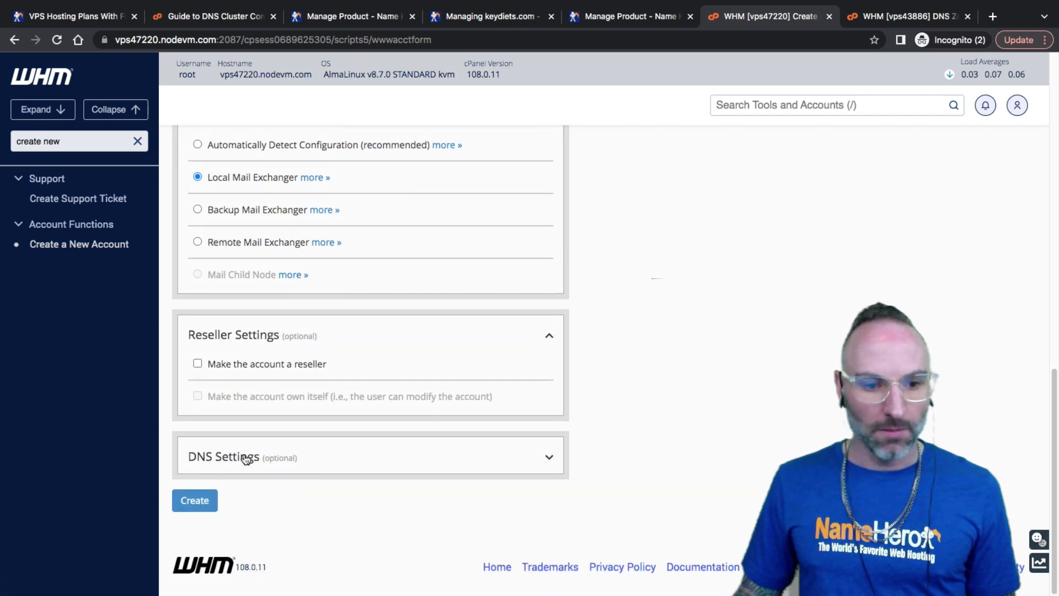
click(246, 456)
scroll(273, 389, down, 3)
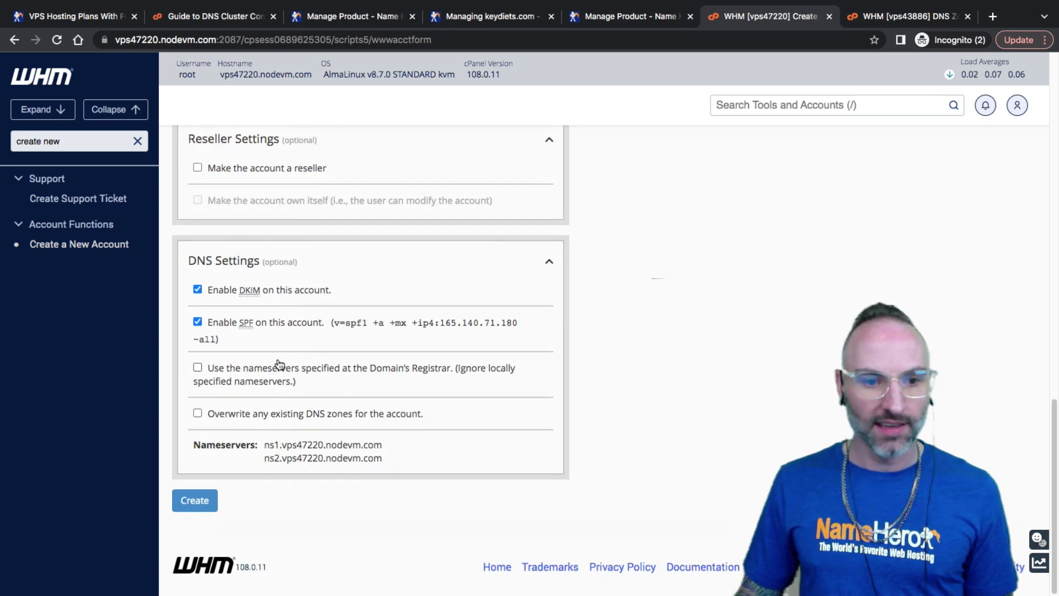
Check the other server's zone list, then copy ns1.vps47220.nodevm.com from DNS Settings
drag(265, 443, 335, 445)
click(270, 442)
click(276, 446)
click(390, 458)
click(320, 451)
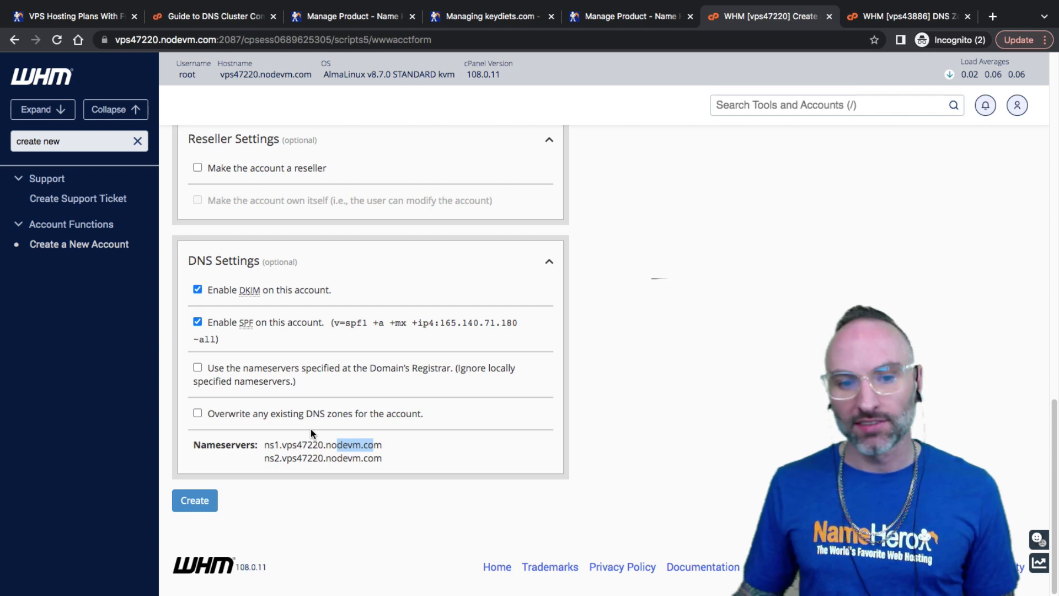
click(873, 17)
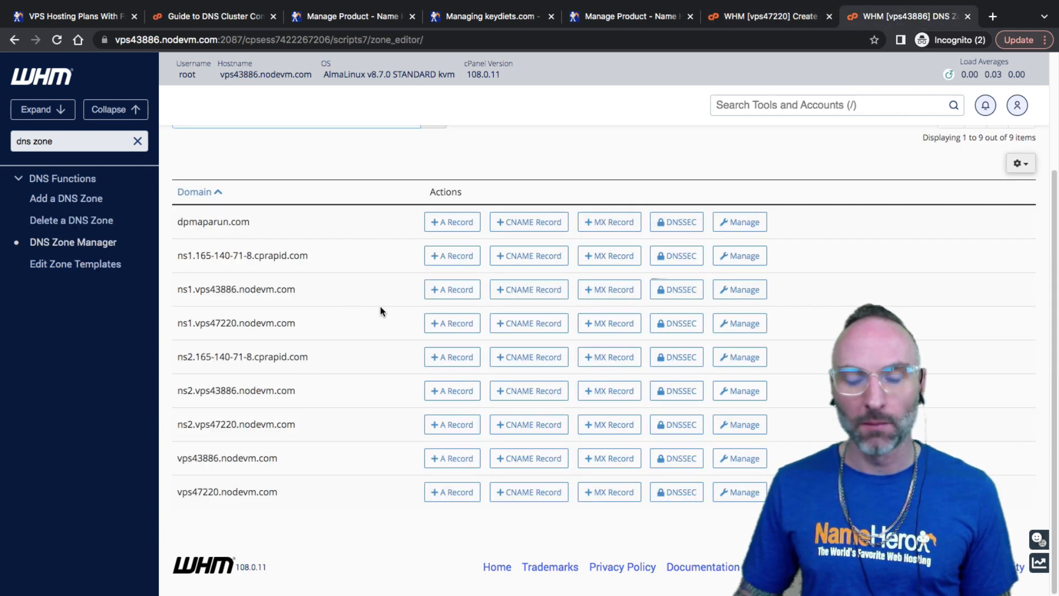
click(790, 17)
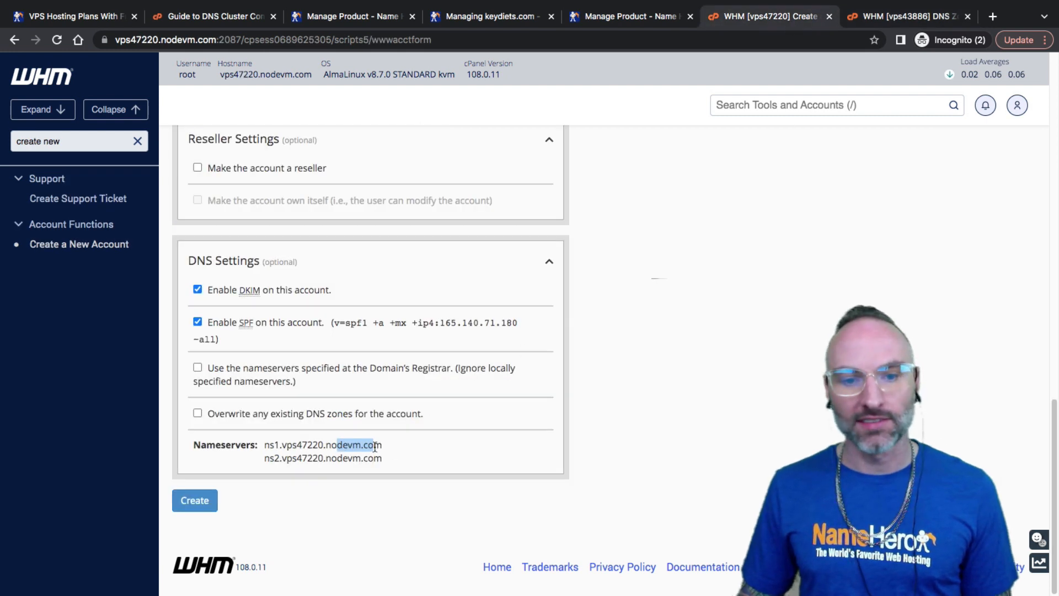
drag(382, 445, 337, 446)
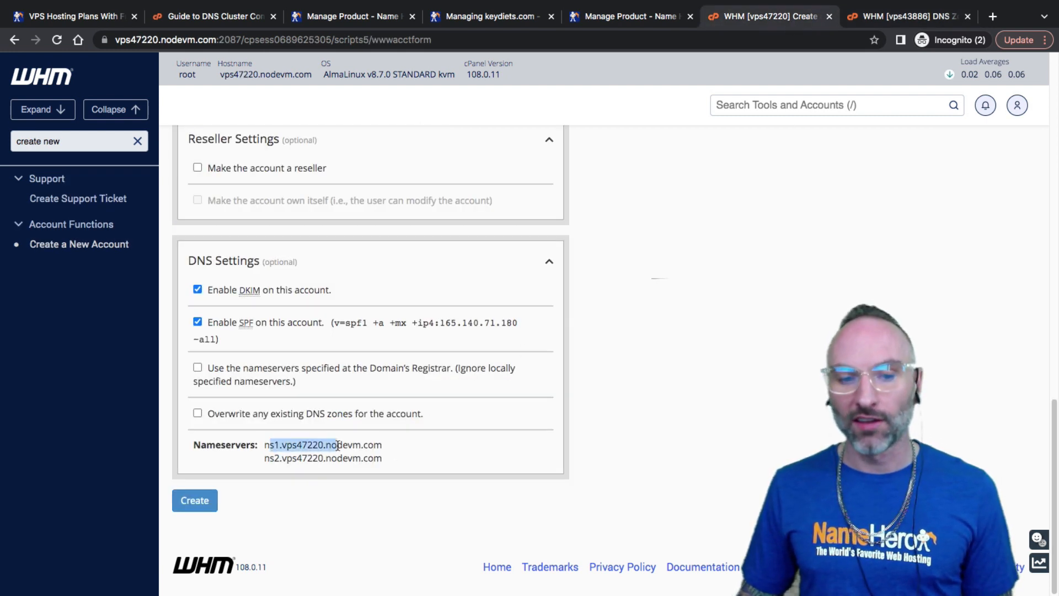
click(408, 456)
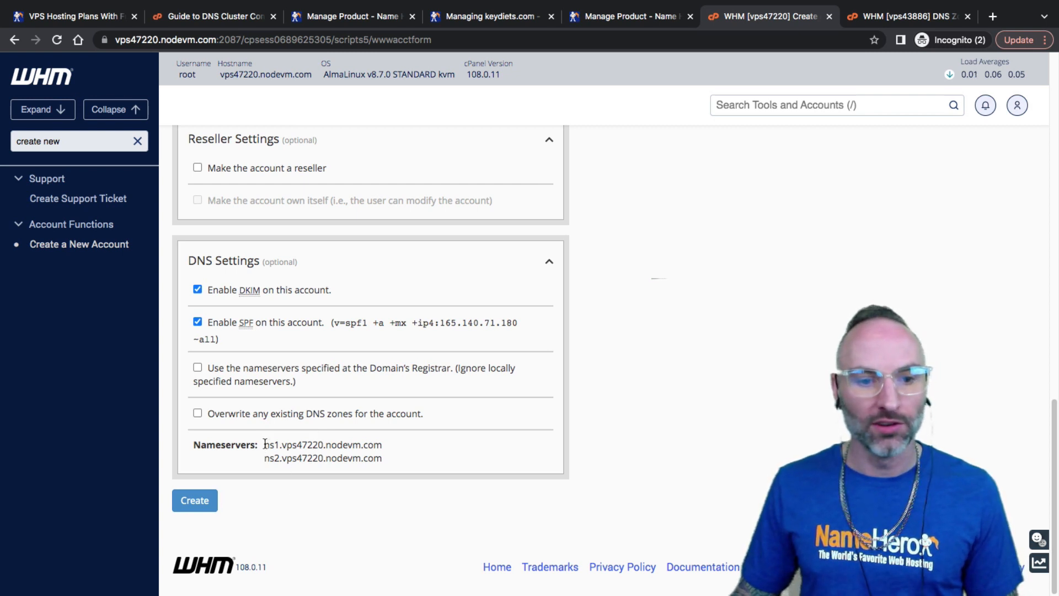
drag(265, 444, 383, 445)
right_click(382, 445)
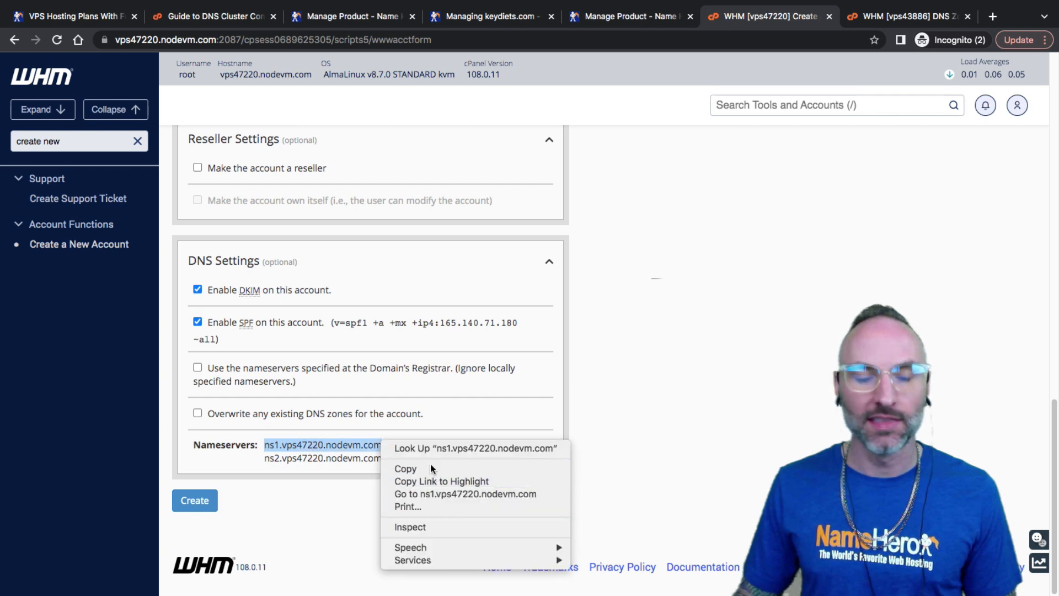
click(408, 468)
Reselect ns1.vps47220.nodevm.com in the Nameservers line and copy it again
mouse_move(262, 444)
mouse_down()
mouse_move(384, 442)
mouse_move(268, 444)
mouse_up()
click(383, 443)
click(268, 443)
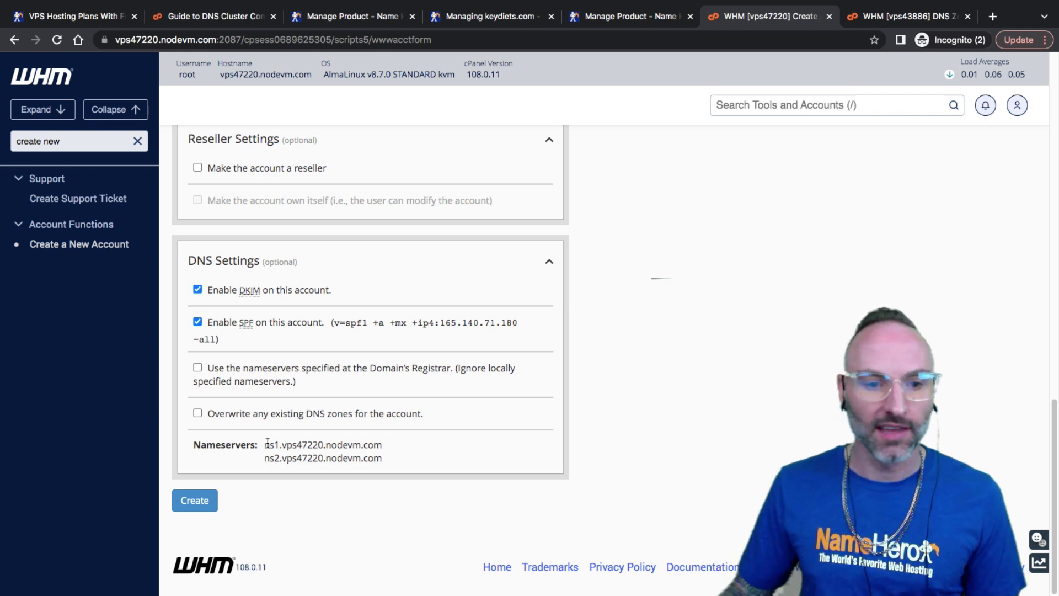
drag(268, 443, 297, 440)
click(392, 445)
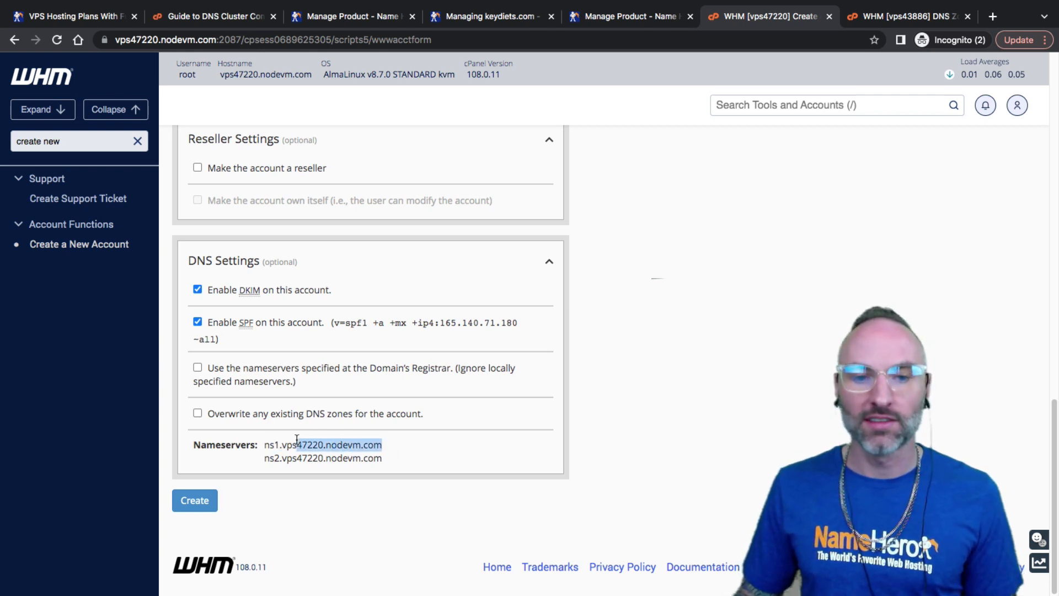
click(298, 449)
double_click(340, 445)
click(338, 445)
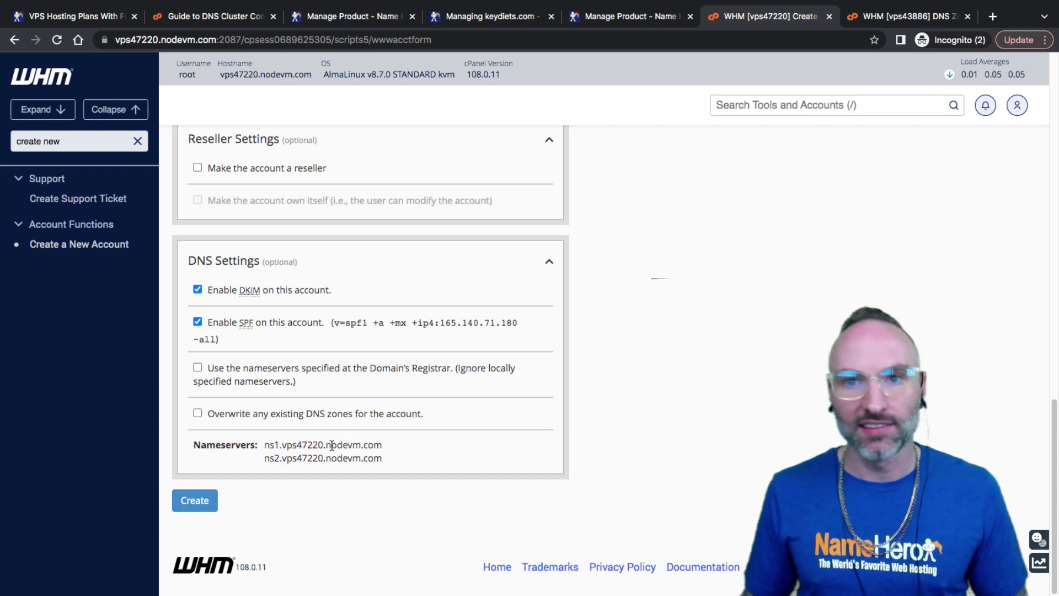
drag(263, 444, 380, 445)
right_click(380, 444)
click(453, 471)
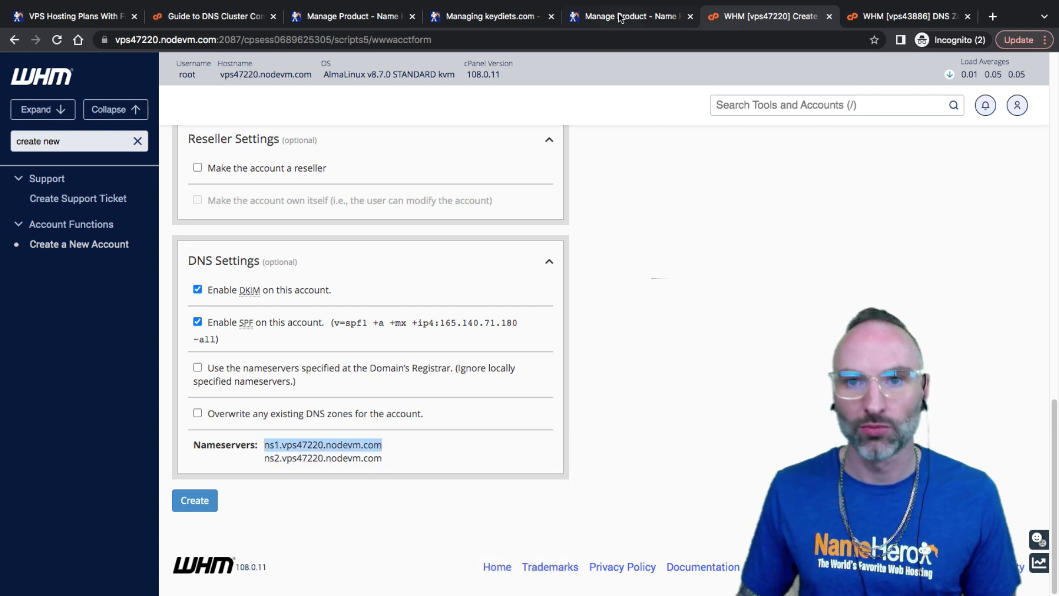
Replace keydiets.com's Nameserver 1 ns302.namehero.net with ns1.vps47220.nodevm.com at NameHero
click(623, 16)
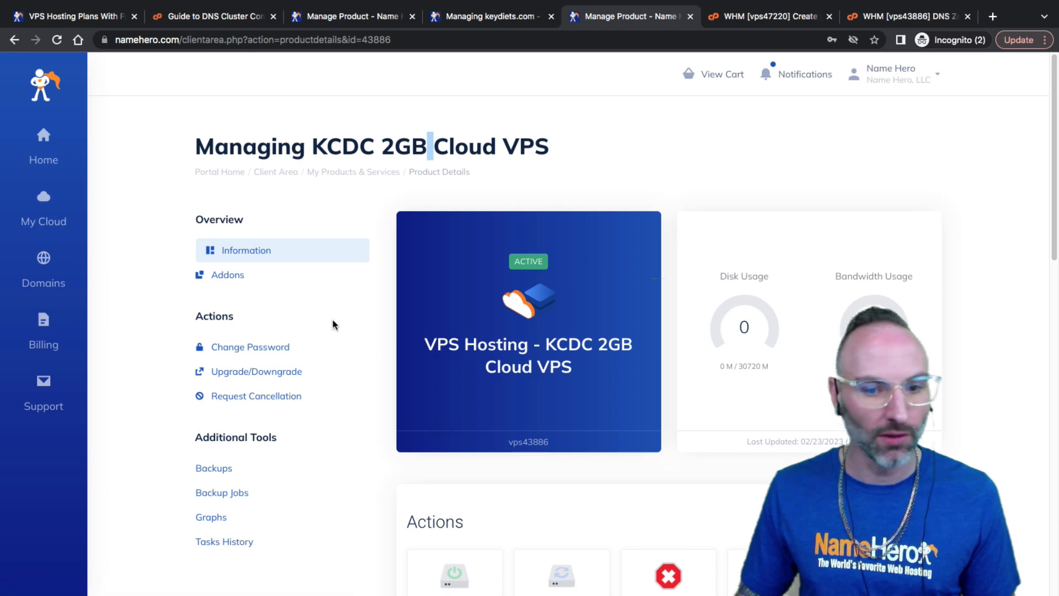
scroll(331, 324, down, 4)
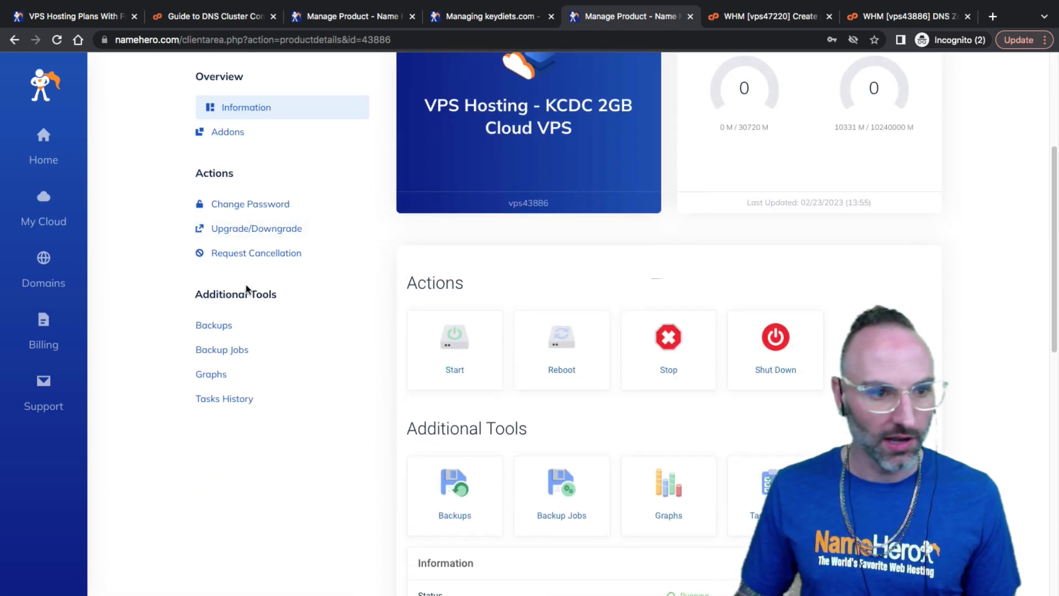
scroll(301, 130, up, 5)
click(480, 22)
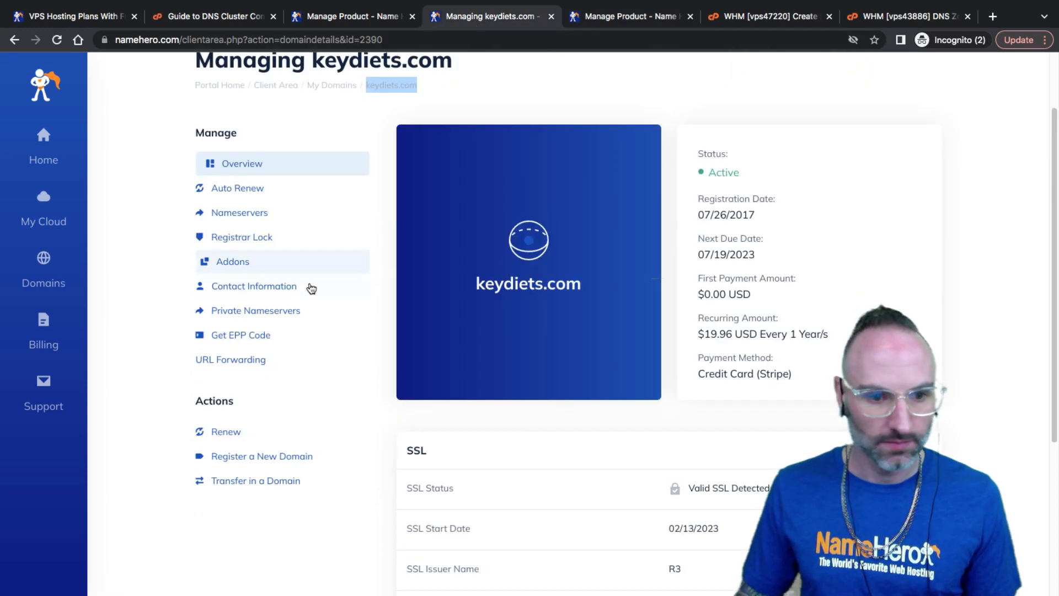
click(238, 213)
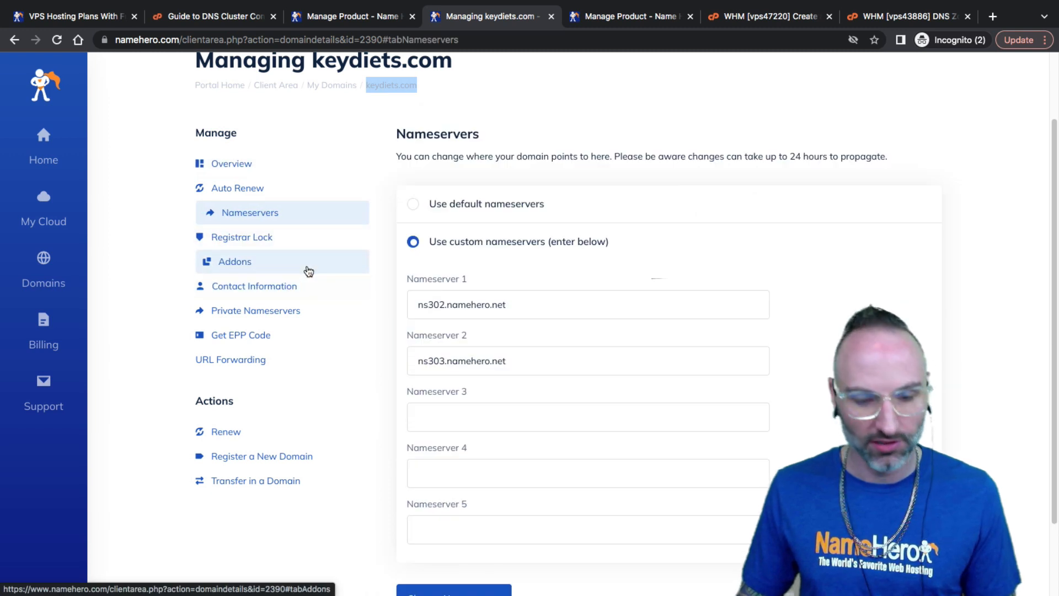
drag(512, 305, 375, 305)
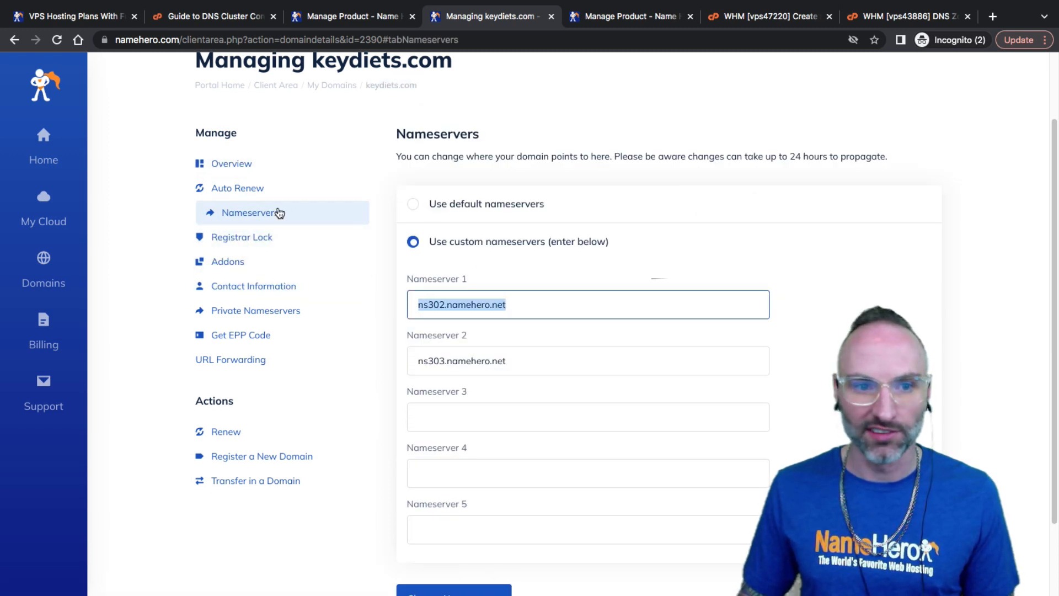
drag(509, 306, 417, 304)
right_click(442, 303)
click(477, 411)
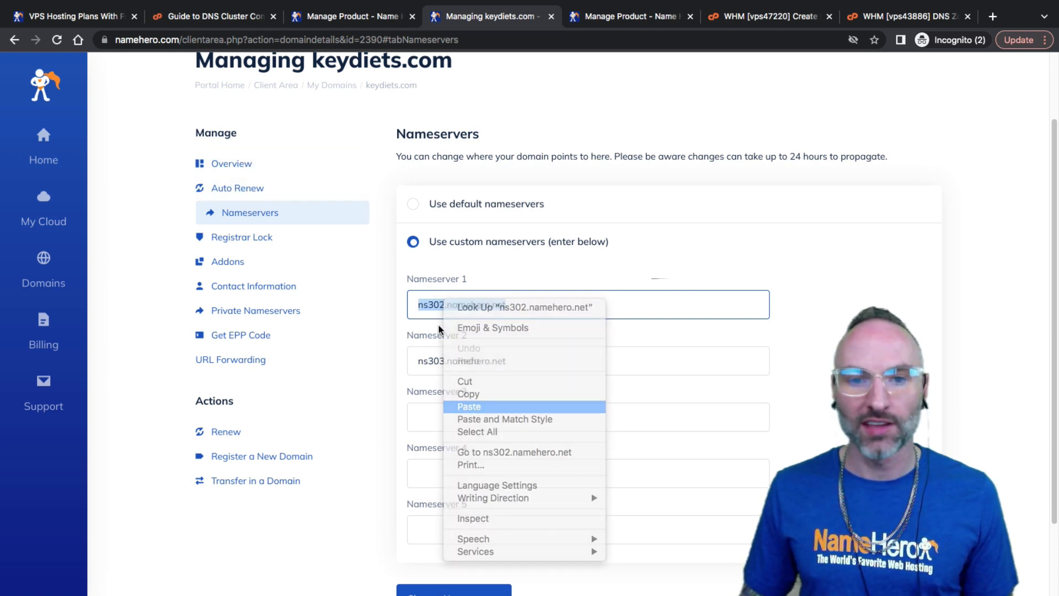
drag(549, 305, 380, 305)
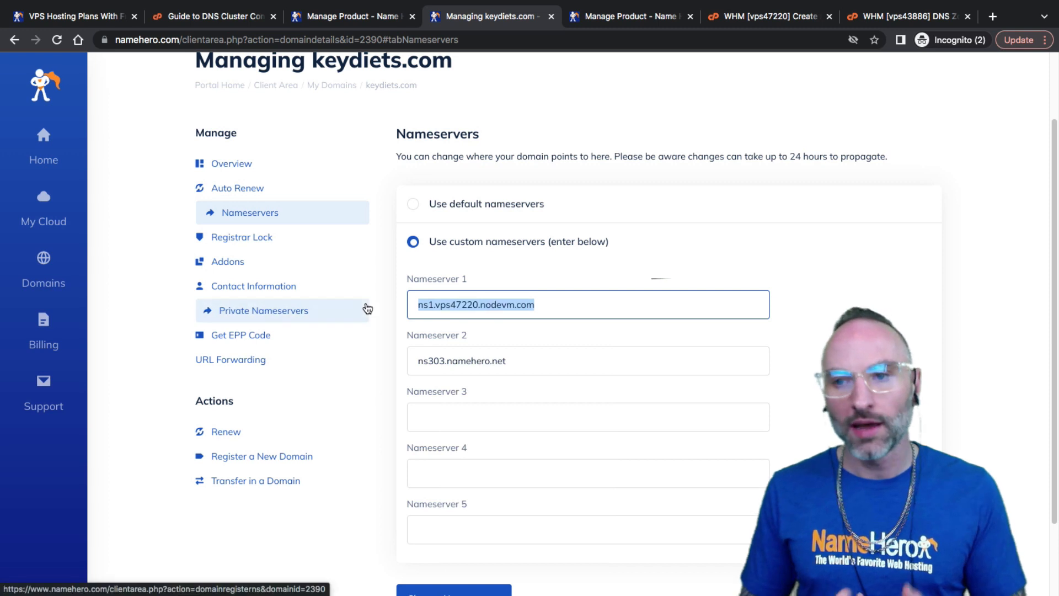
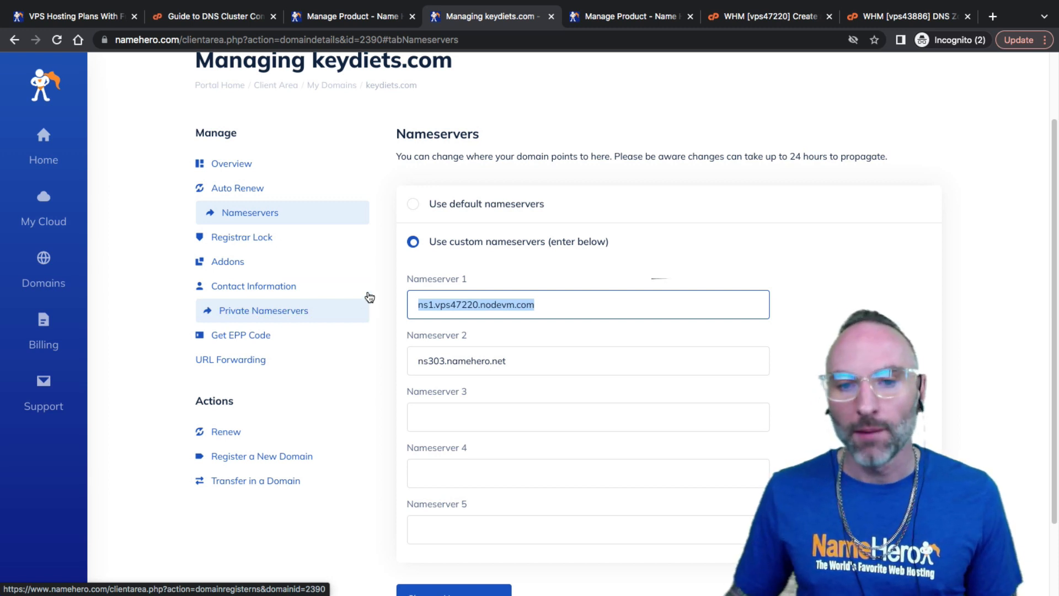
Copy ns1.vps47220.nodevm.com into Nameserver 2 and change it to ns2.vps47220.nodevm.com
drag(535, 304, 401, 306)
click(457, 303)
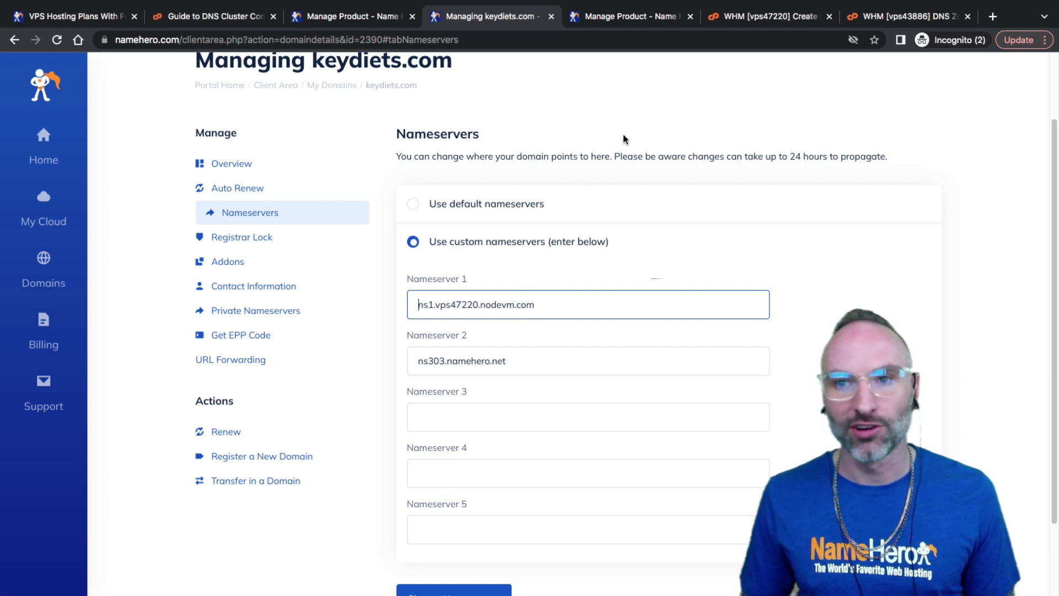
click(745, 22)
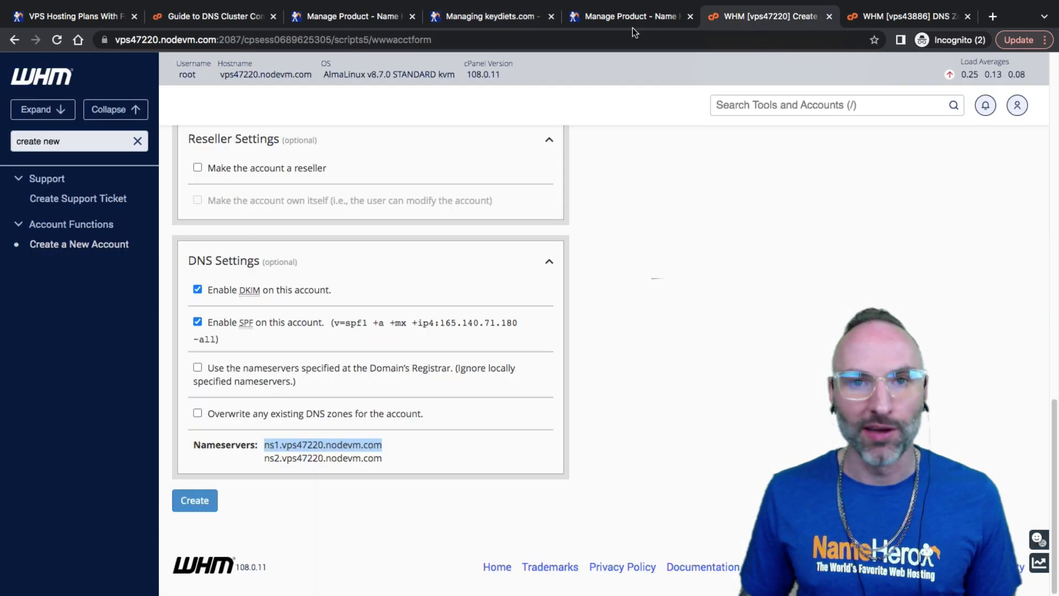
click(493, 22)
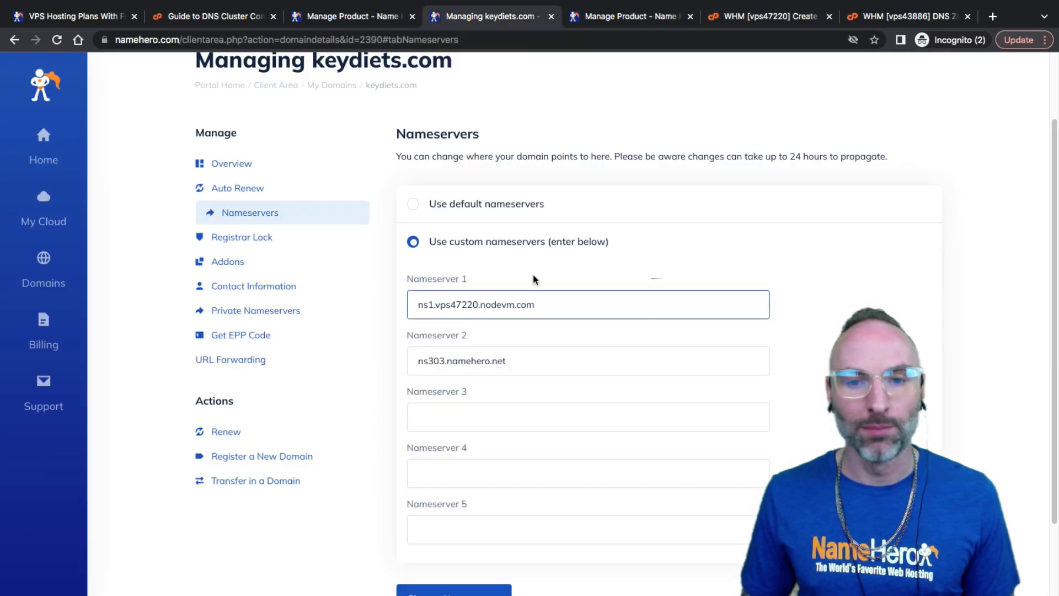
drag(550, 306, 206, 287)
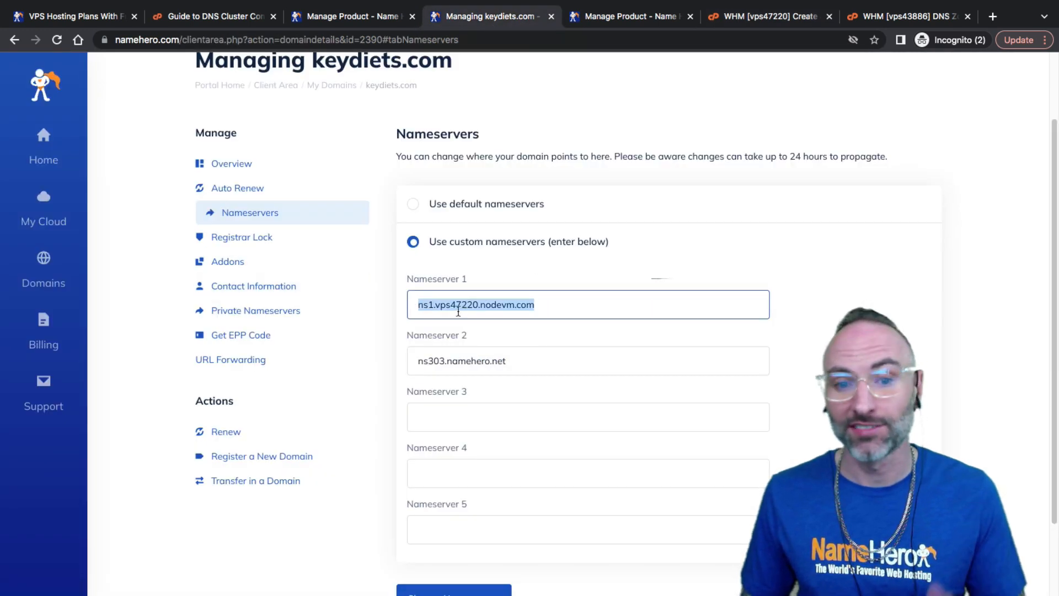
right_click(492, 305)
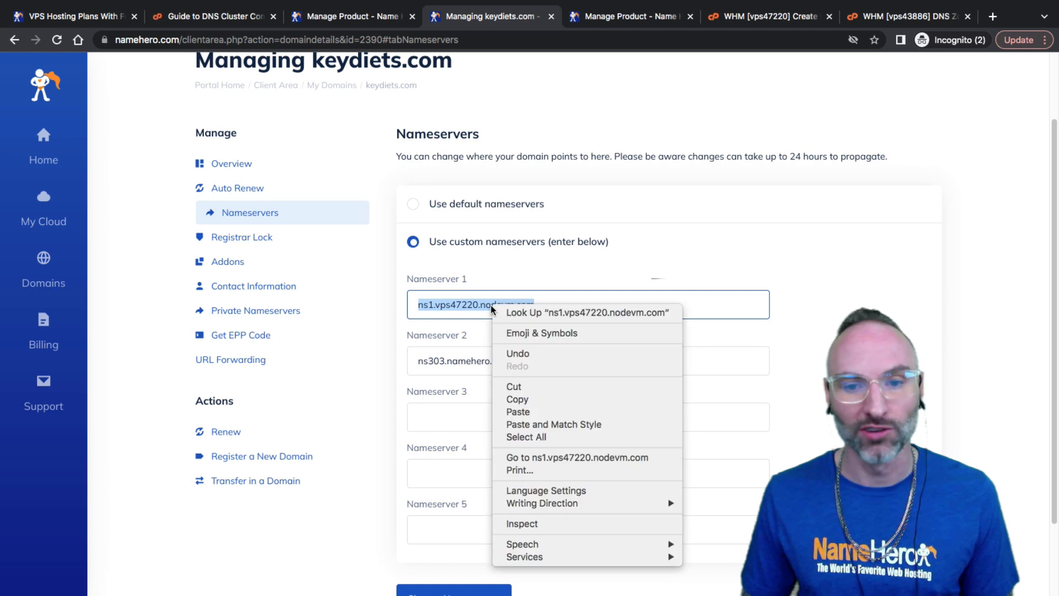
click(523, 399)
drag(511, 361, 406, 347)
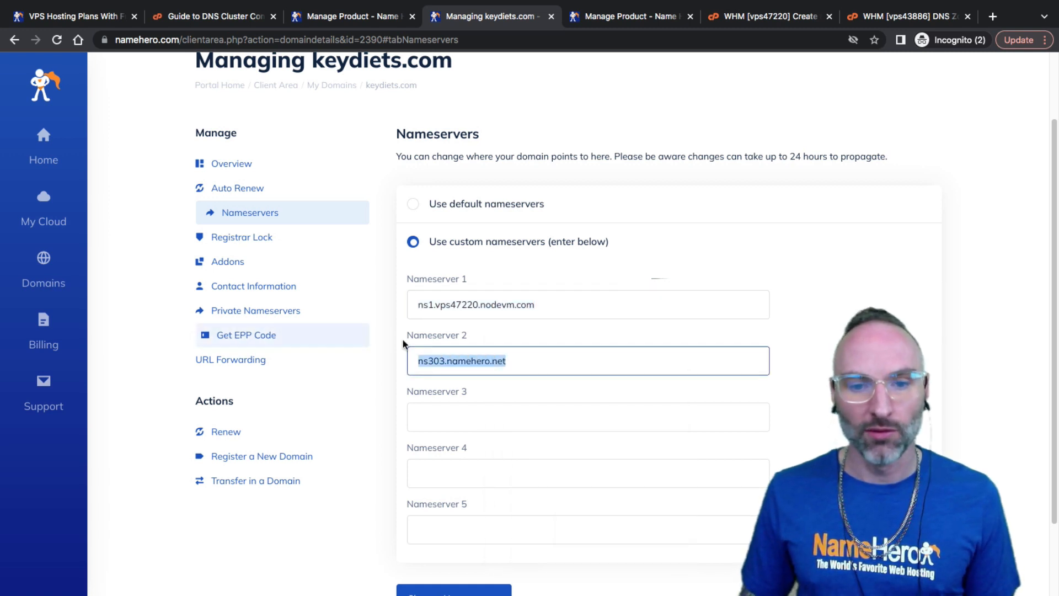
right_click(440, 360)
click(455, 437)
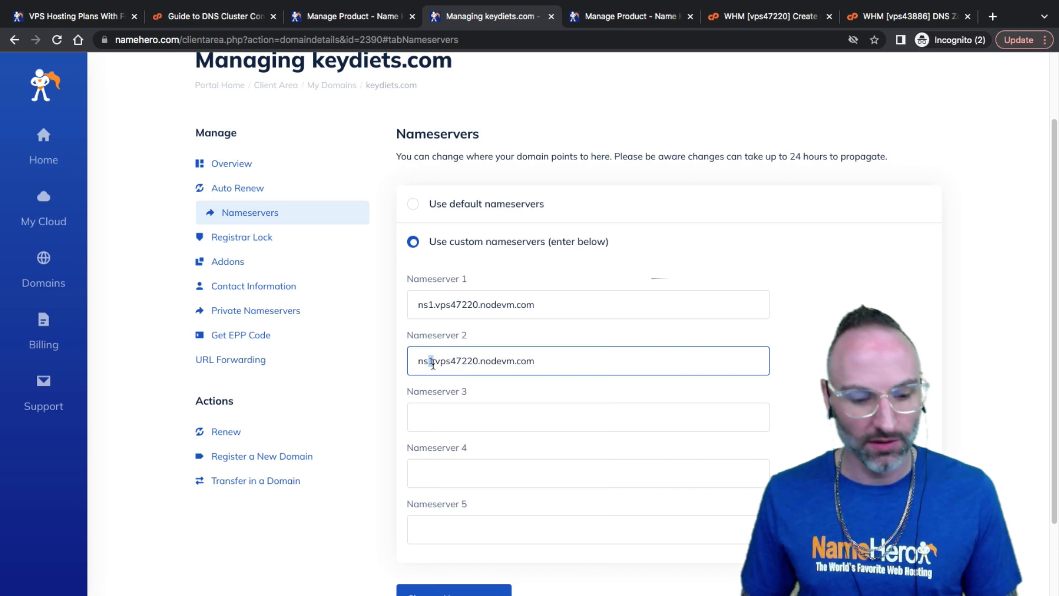
text(2)
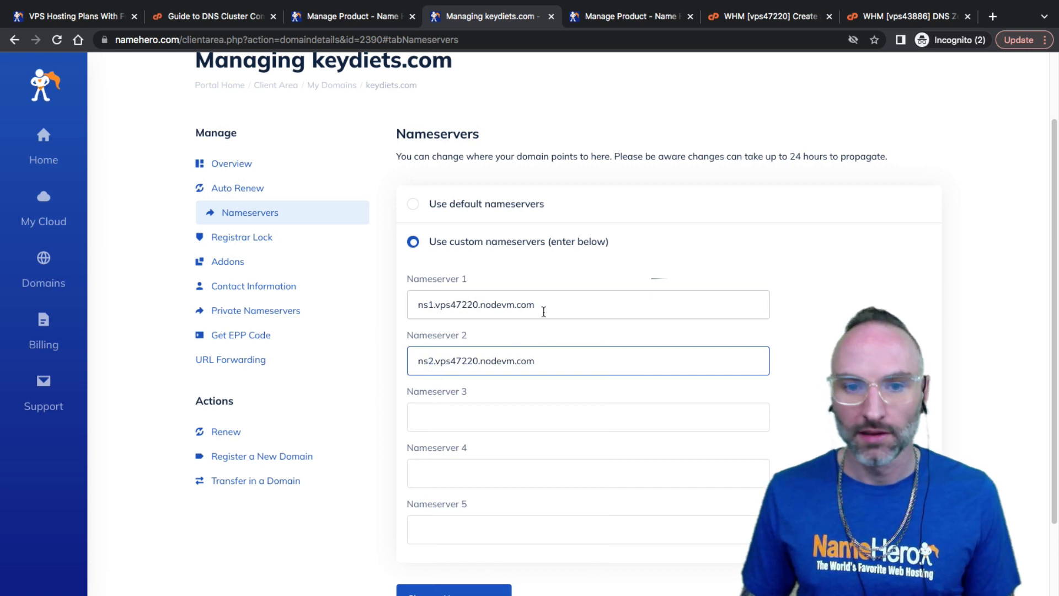
Save keydiets.com's new nameservers, then create the keydiets.com account on the new WHM server
scroll(466, 449, down, 2)
click(636, 122)
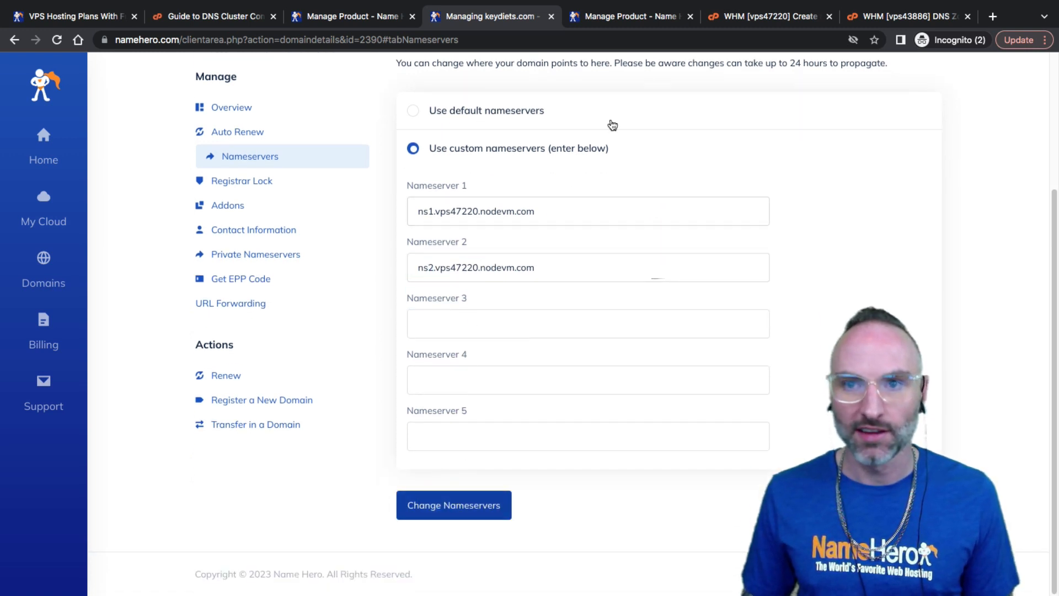
click(744, 26)
click(194, 500)
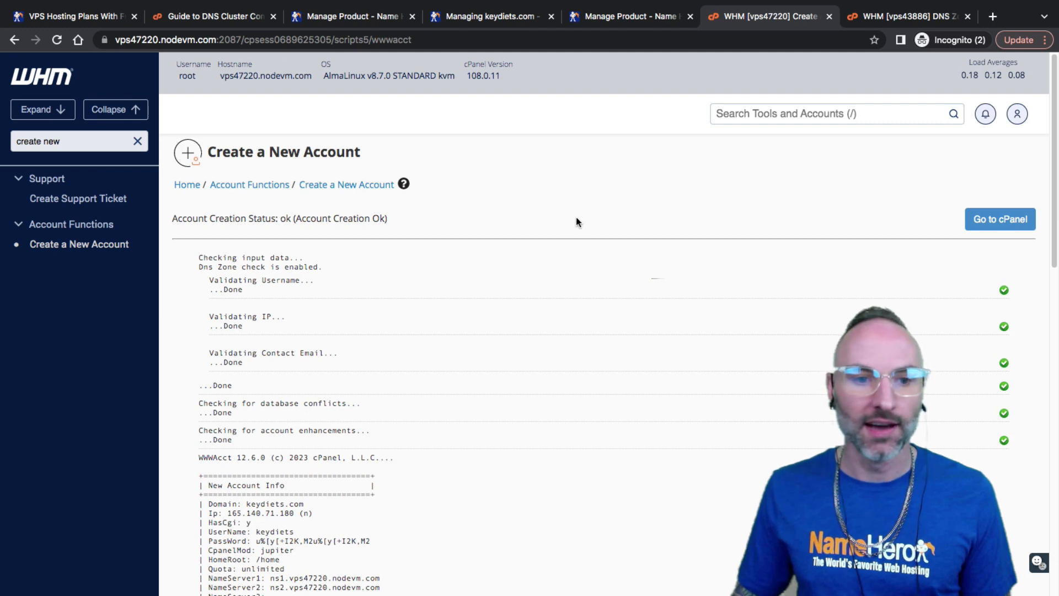
Go back to WHM Home and find the keydiets username in List Accounts
scroll(508, 267, down, 7)
scroll(427, 254, up, 7)
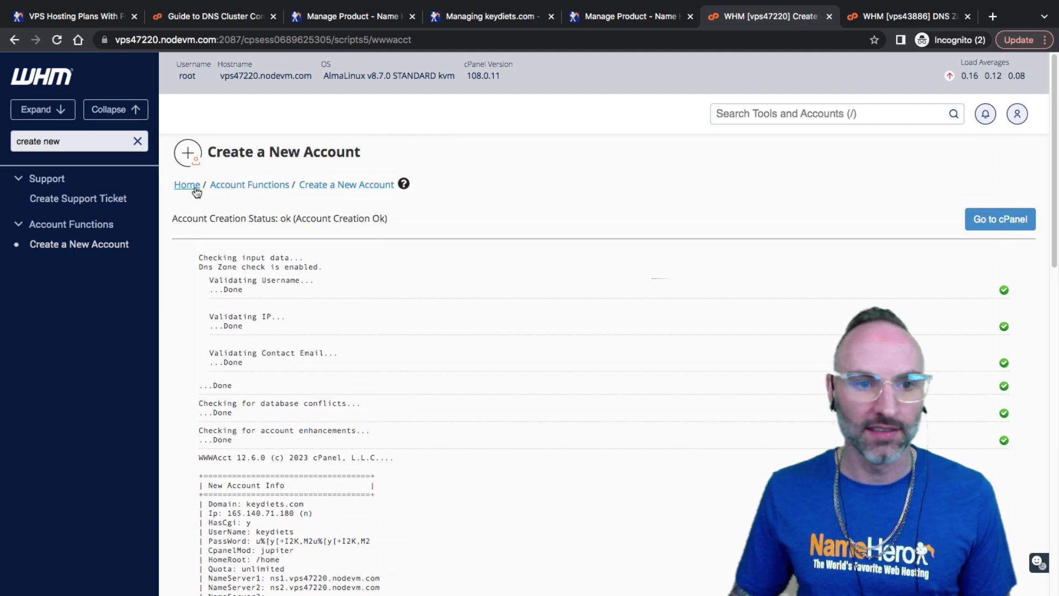
click(195, 188)
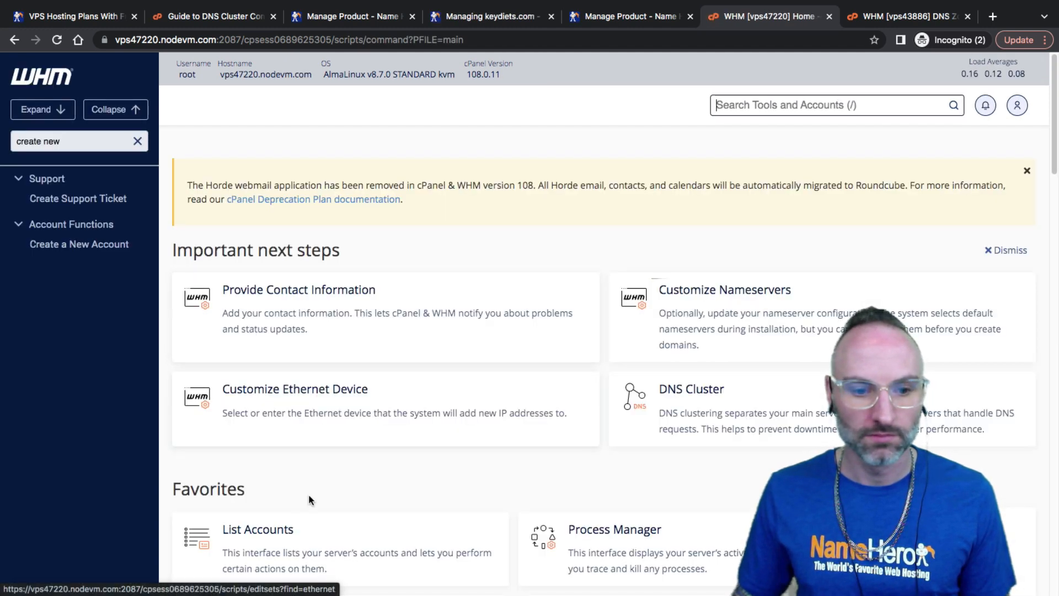
click(310, 533)
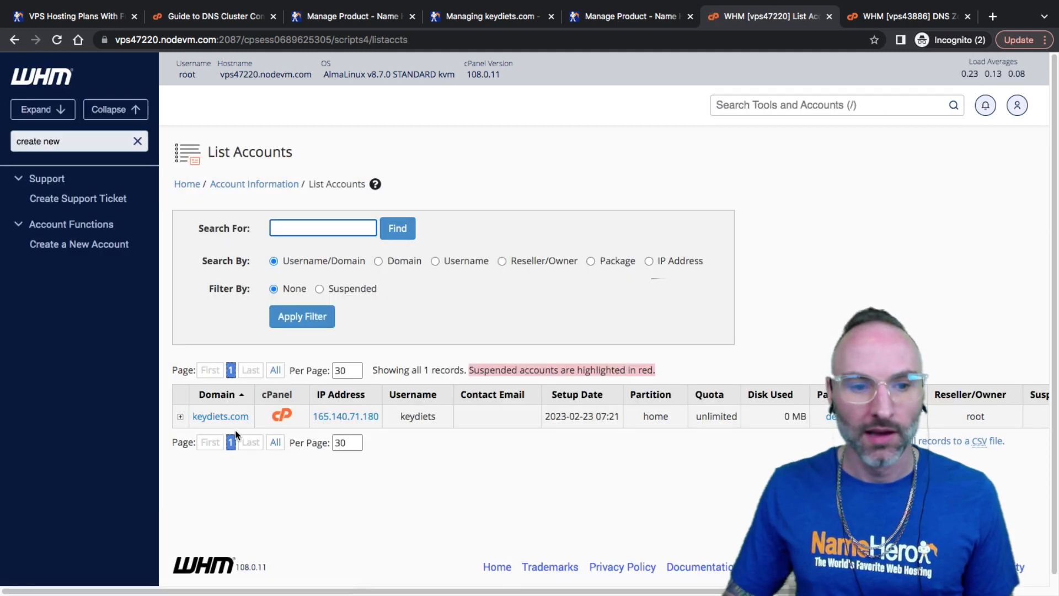
drag(395, 423, 439, 420)
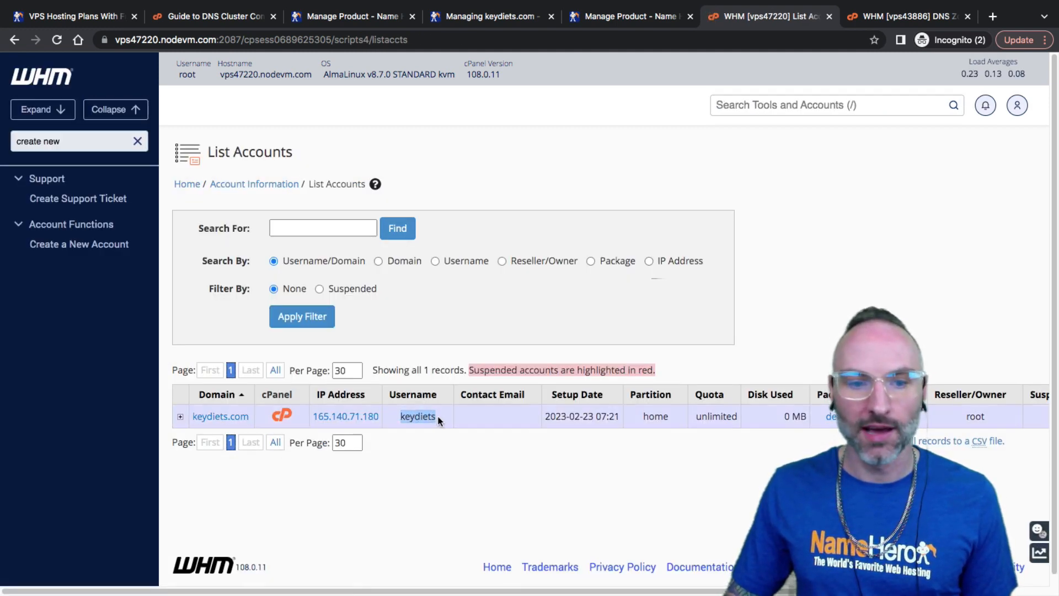
click(612, 17)
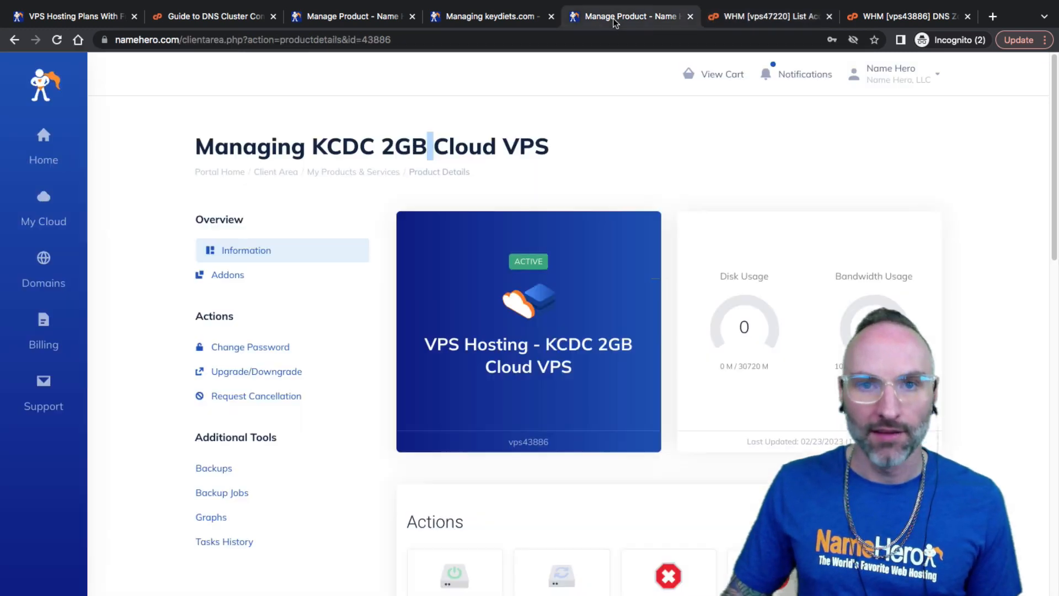
Confirm NameHero saved the nameservers, noting the 24-hour propagation message, then view vps47220's account list
click(516, 19)
scroll(449, 420, down, 2)
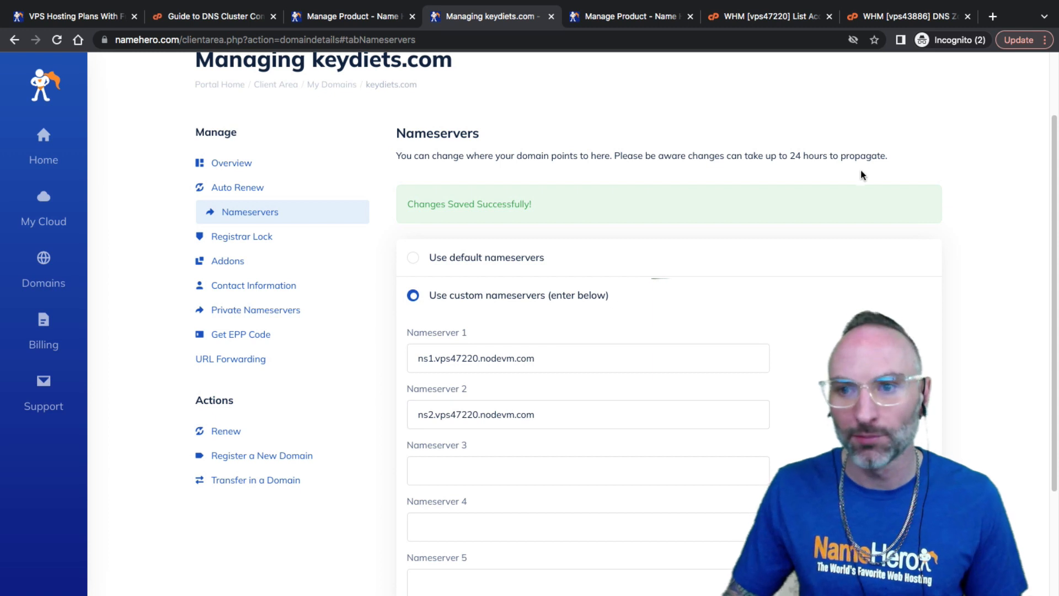
drag(862, 171, 812, 161)
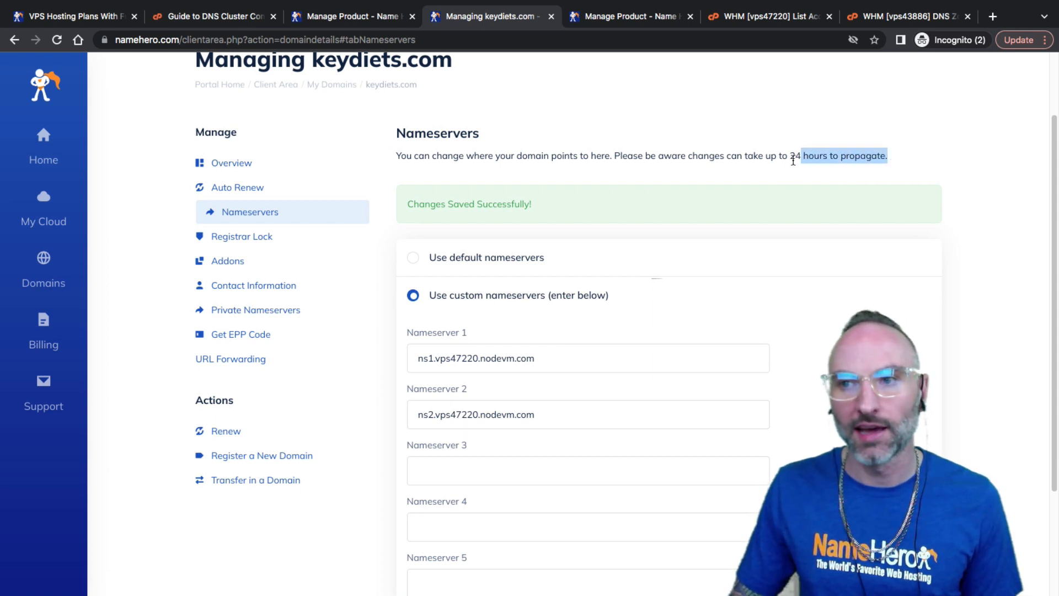
click(777, 21)
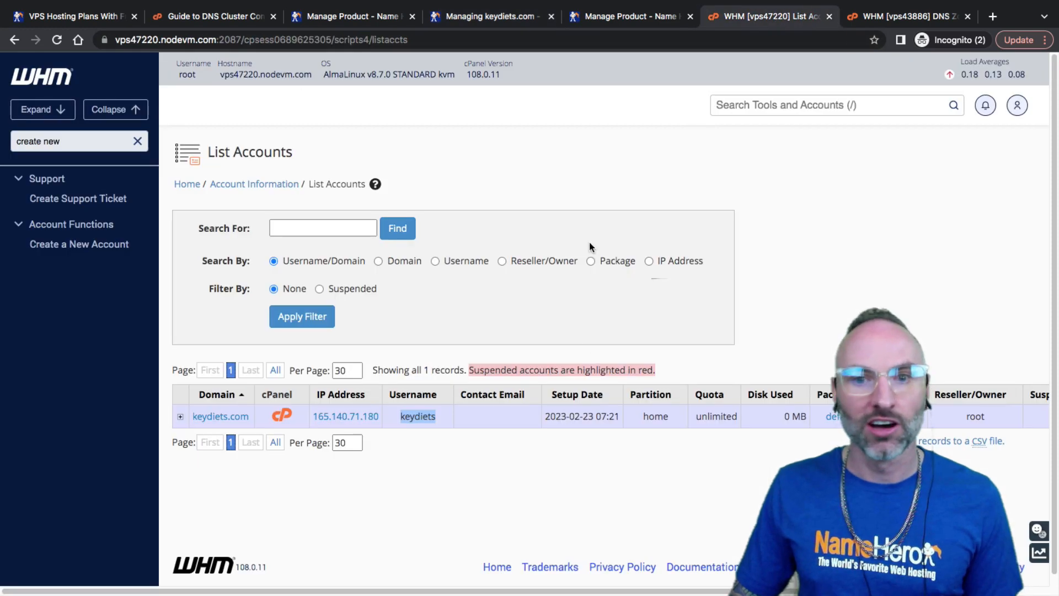
click(911, 16)
Search 'list acc' to view the old server's account list and compare it with the other open tabs
triple_click(83, 141)
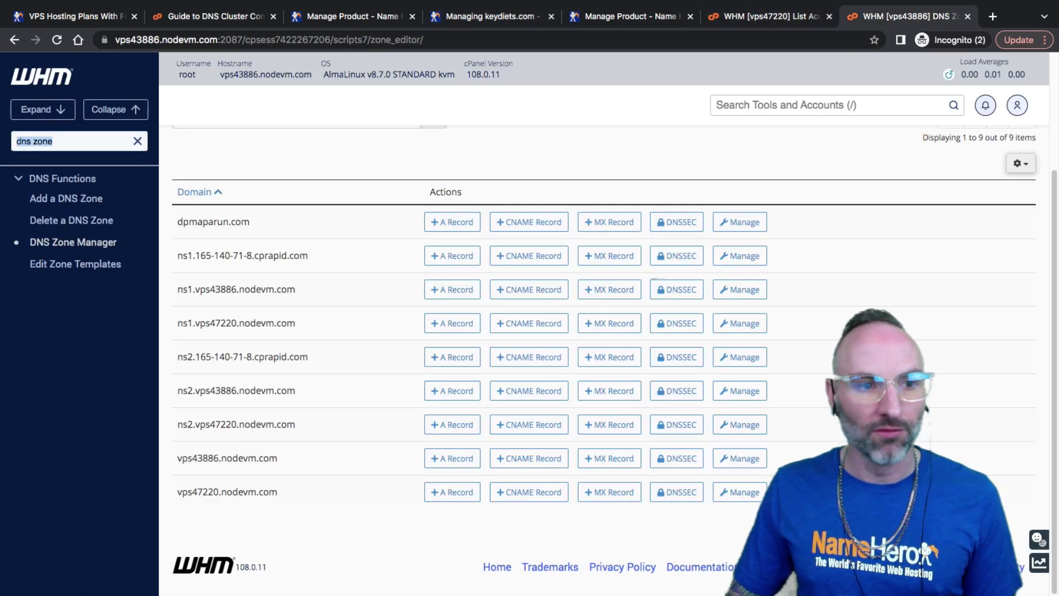
text(list)
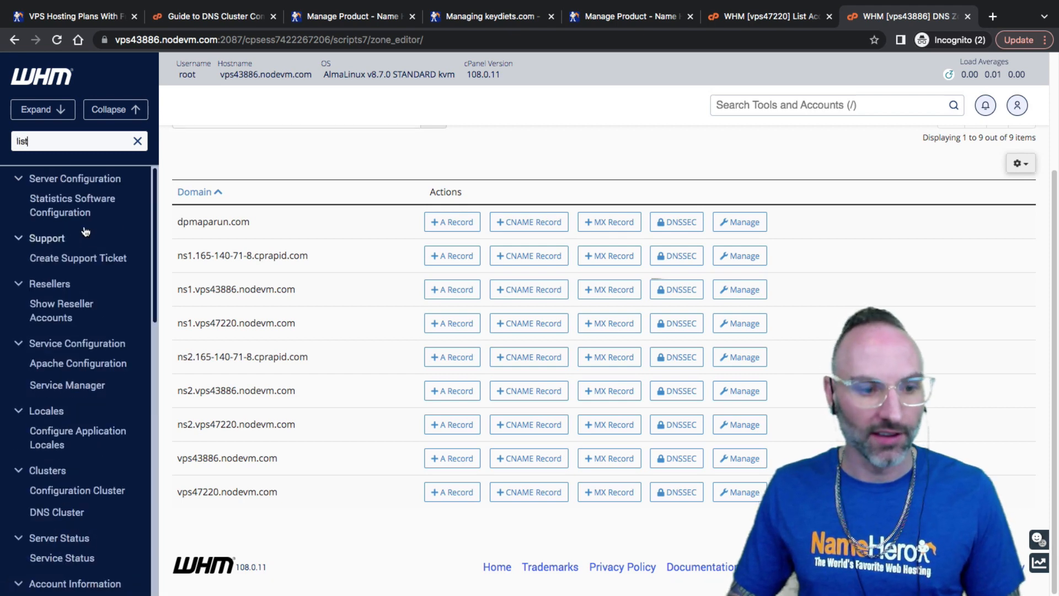
text( acc)
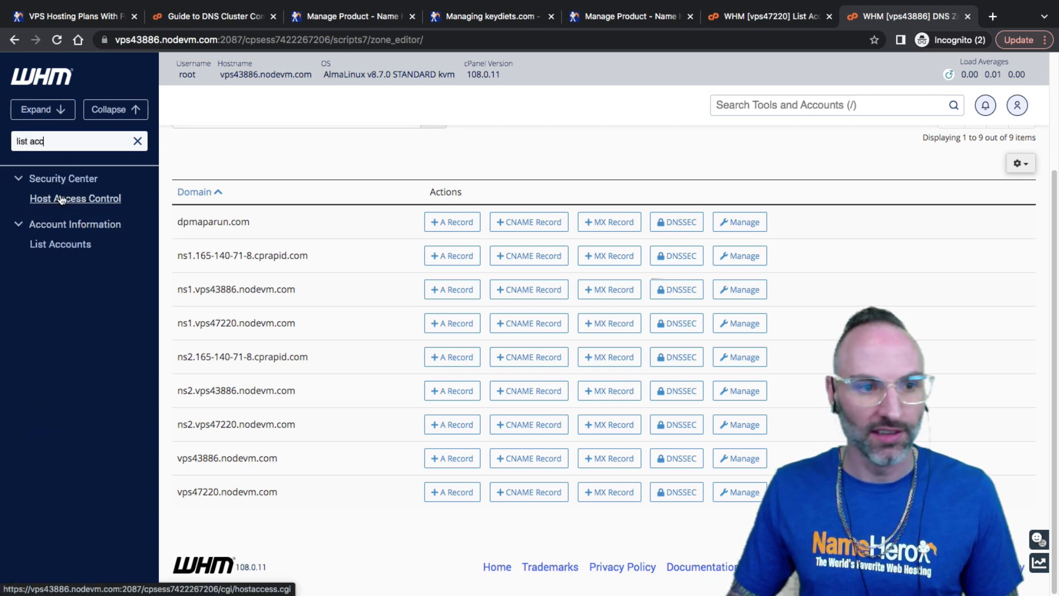
click(61, 244)
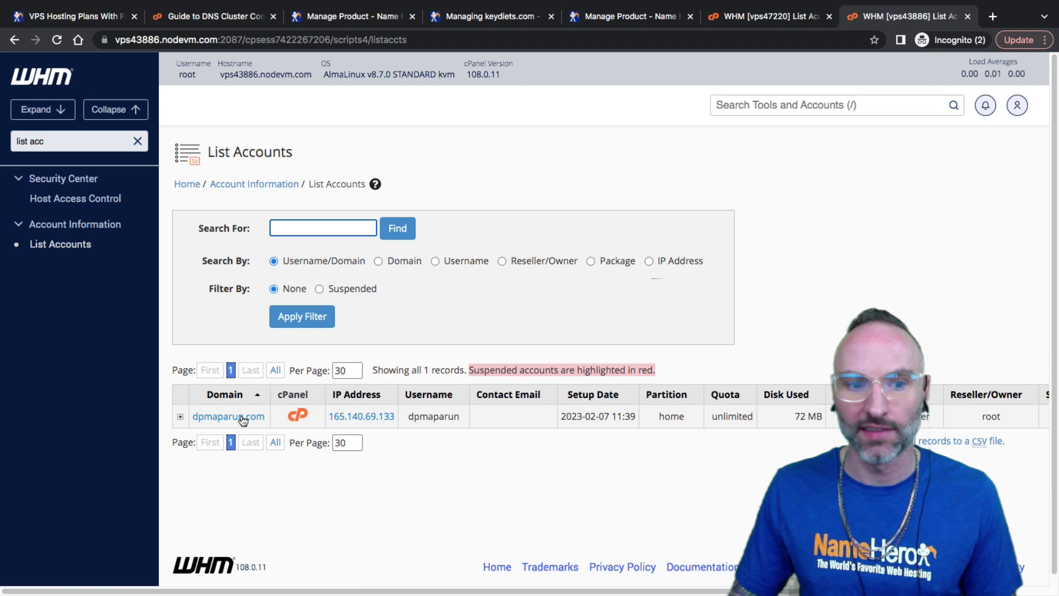
click(462, 416)
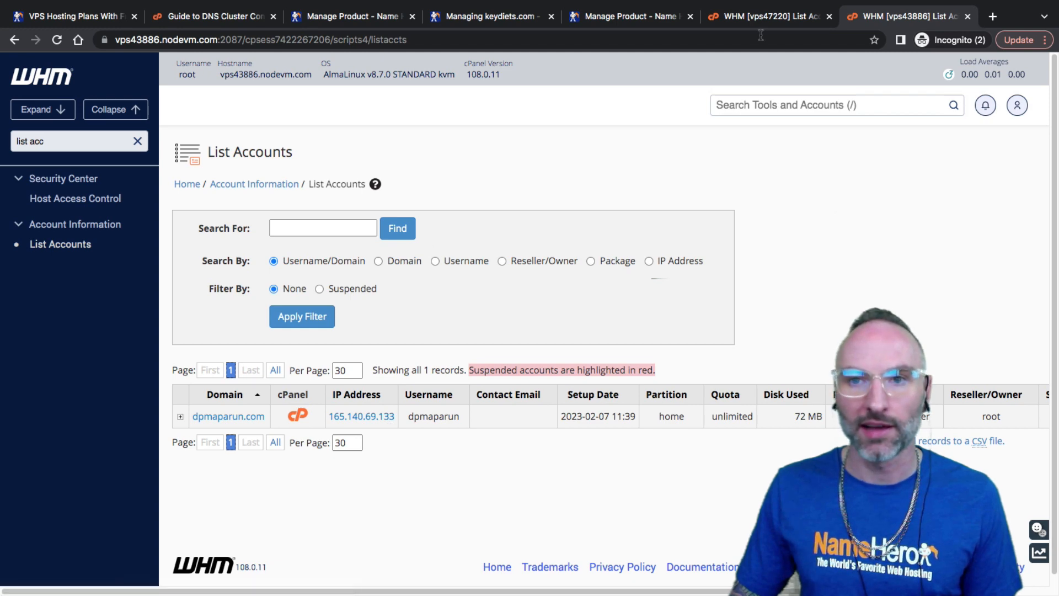
click(752, 18)
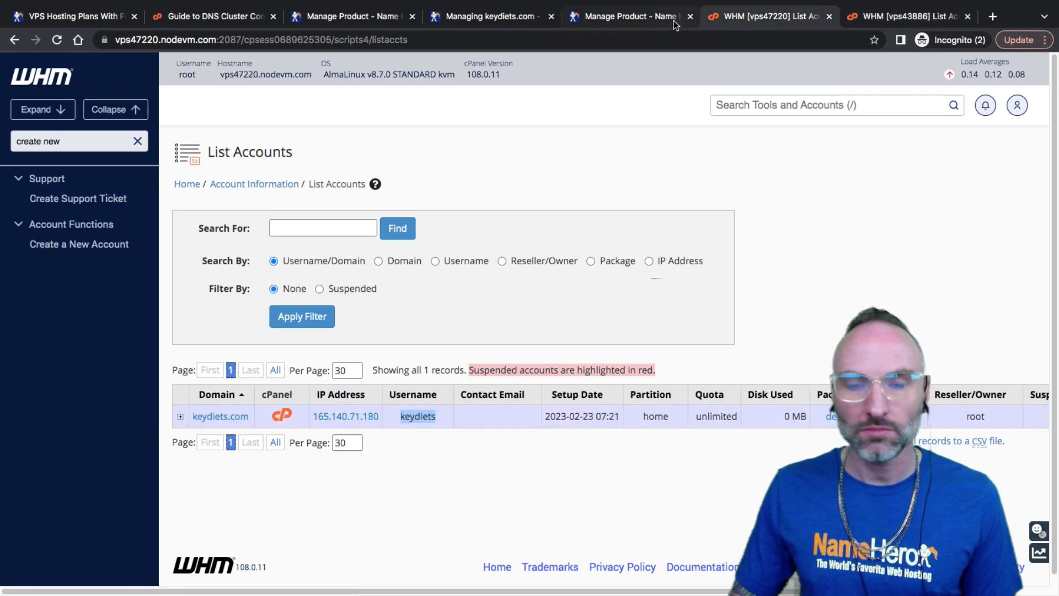
click(635, 17)
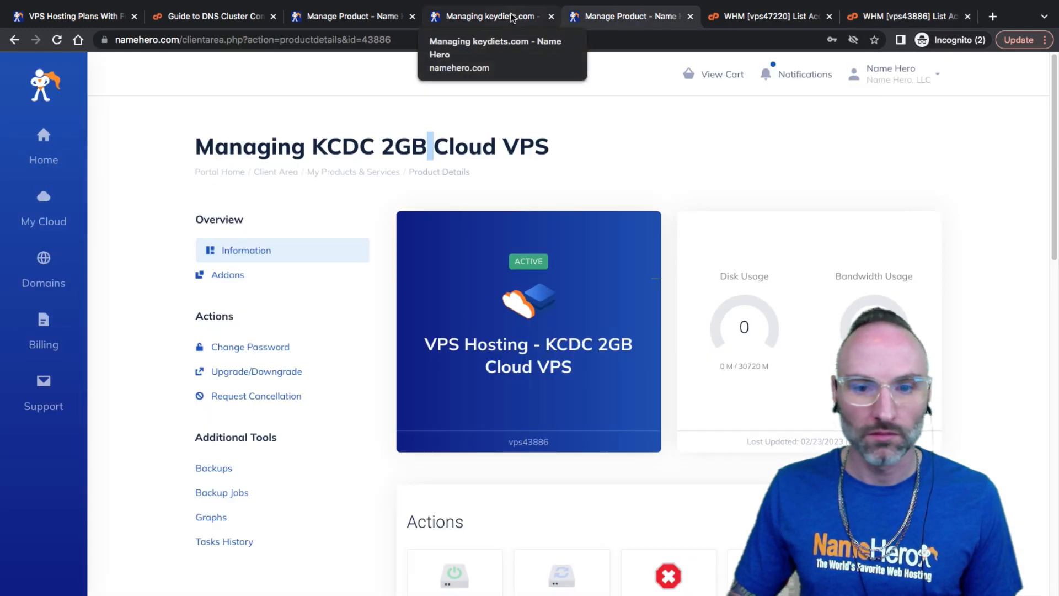
click(512, 18)
click(629, 17)
click(773, 17)
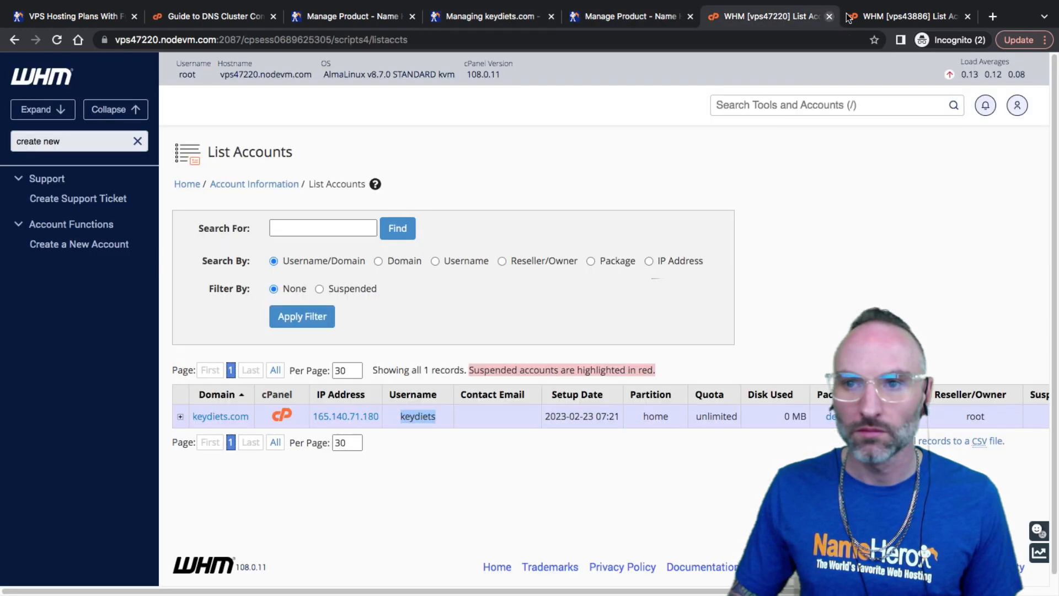
click(892, 19)
click(773, 20)
click(618, 21)
click(474, 21)
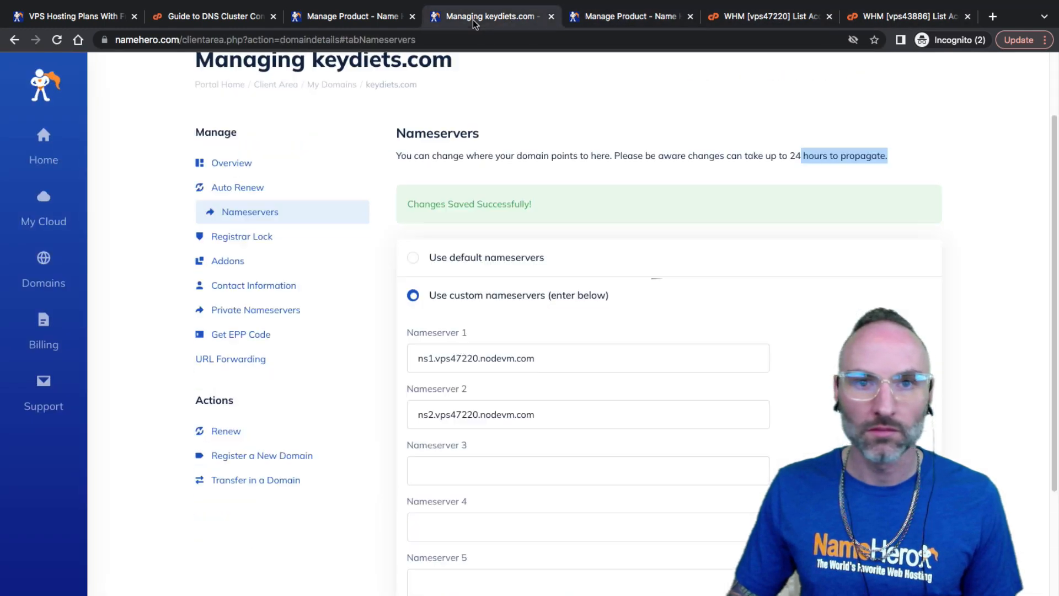
scroll(287, 276, down, 1)
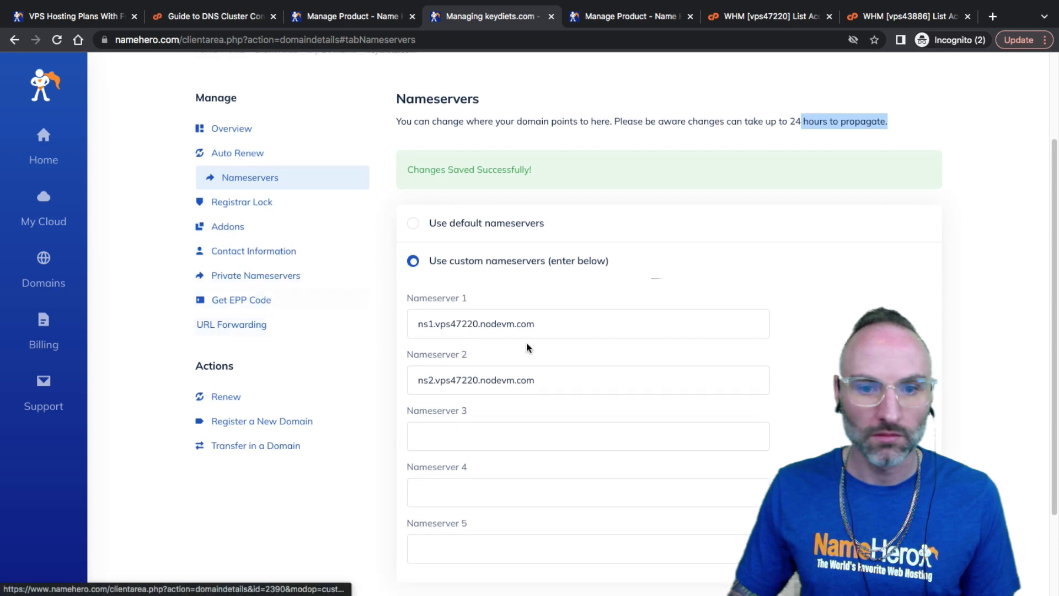
click(753, 18)
click(850, 19)
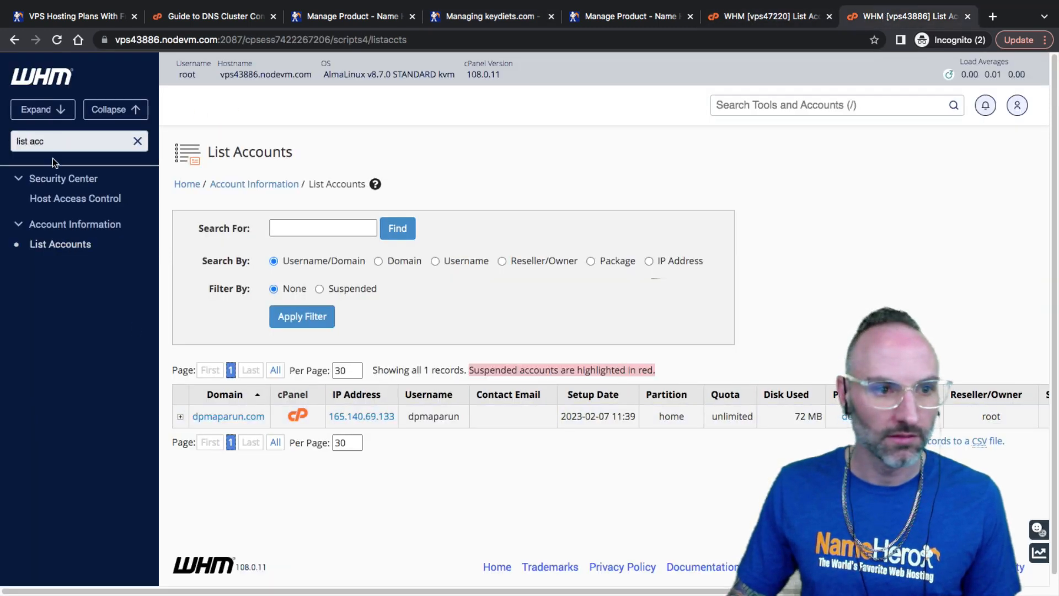
Search the sidebar for 'ns zone' and open vps43886's DNS Zone Manager
drag(55, 148, 10, 153)
text(dns)
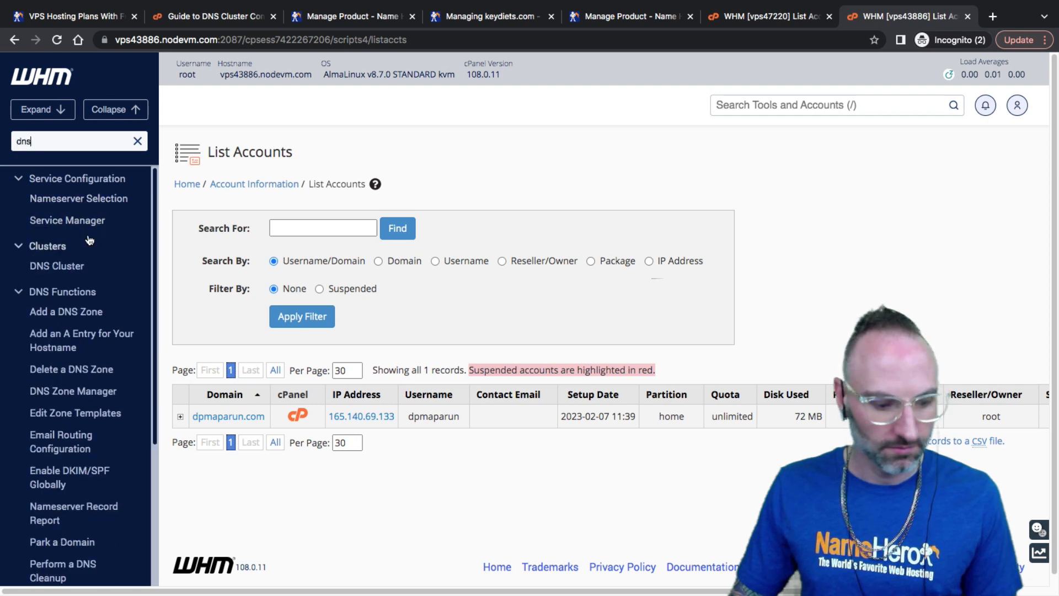
key(ctrl+a)
text(ed)
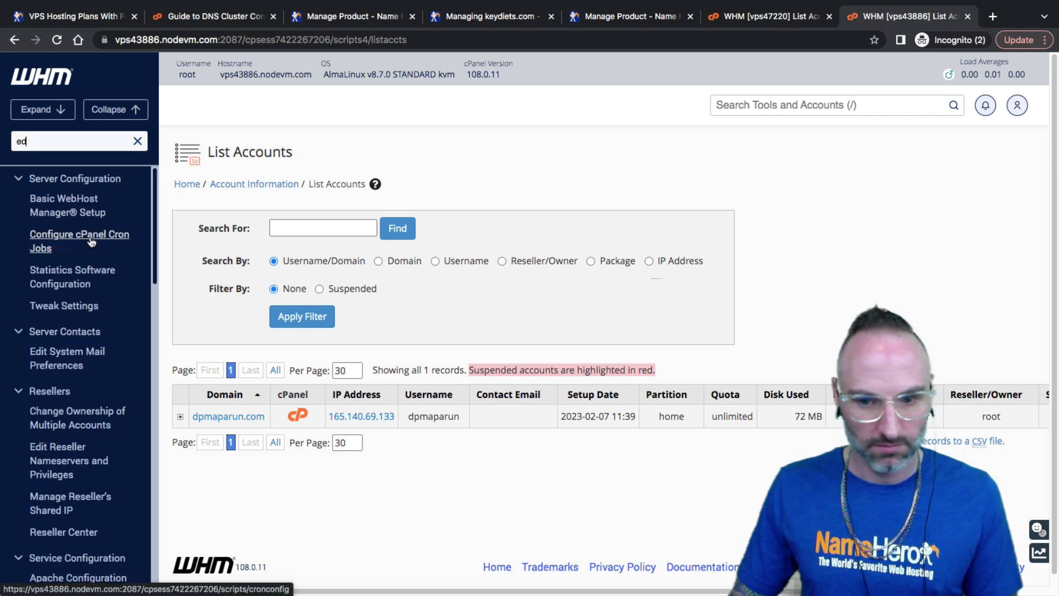
text(i)
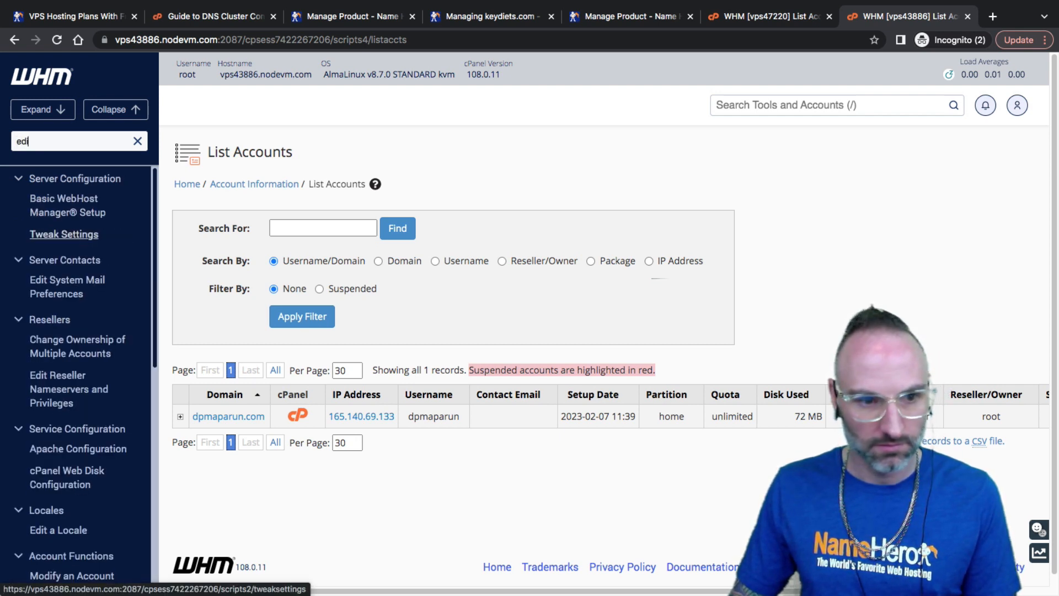
text(t dns)
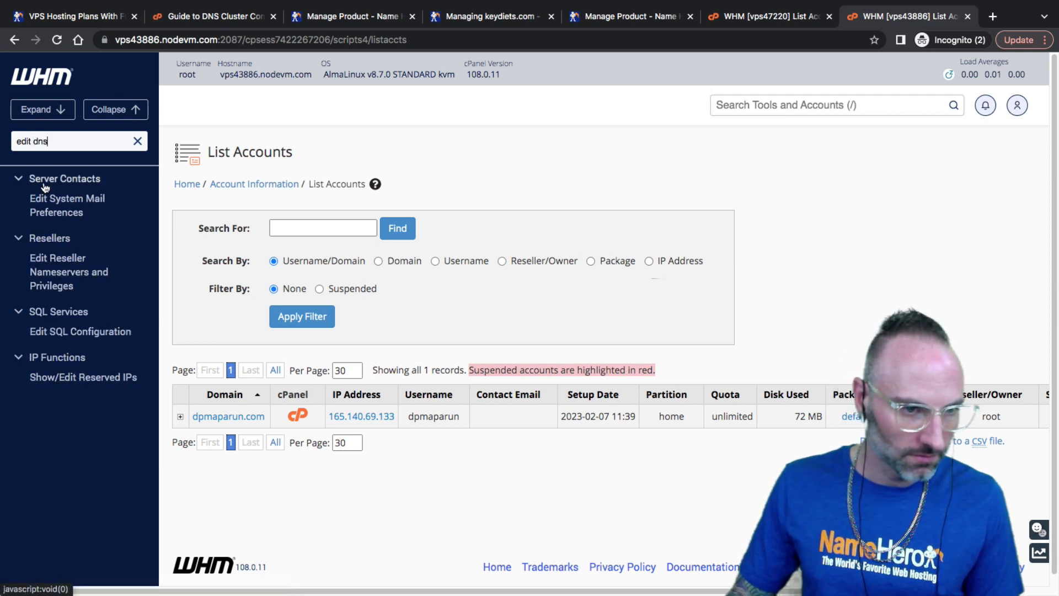
triple_click(57, 141)
text(ns zo)
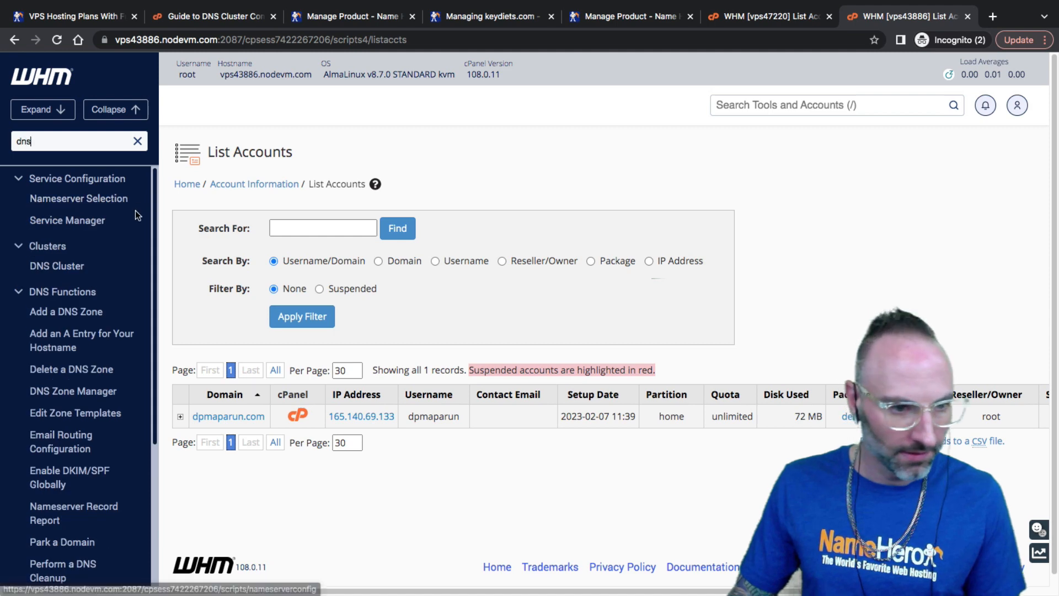
text(ne)
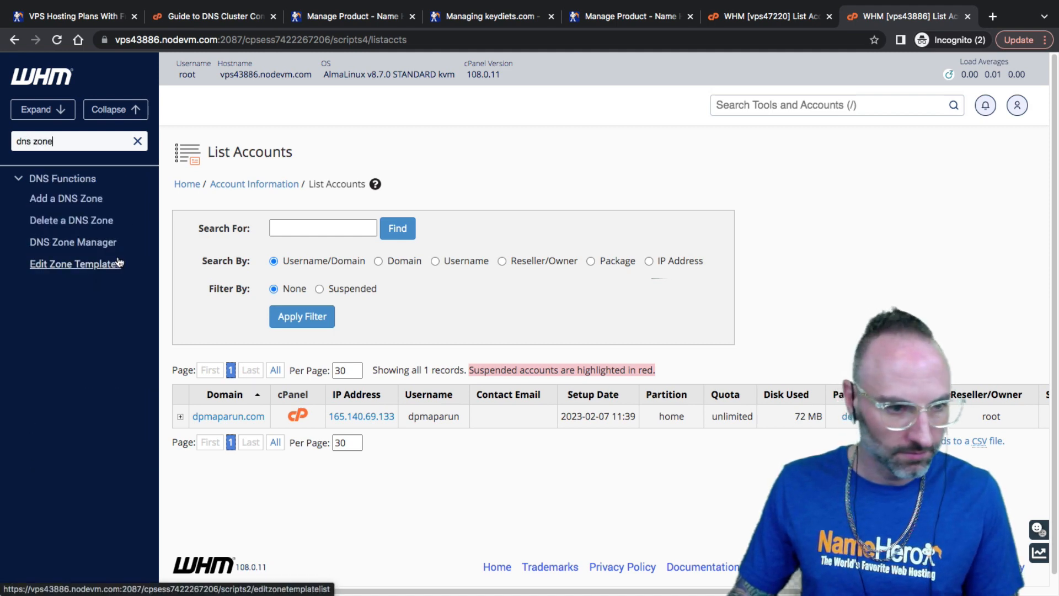
click(111, 244)
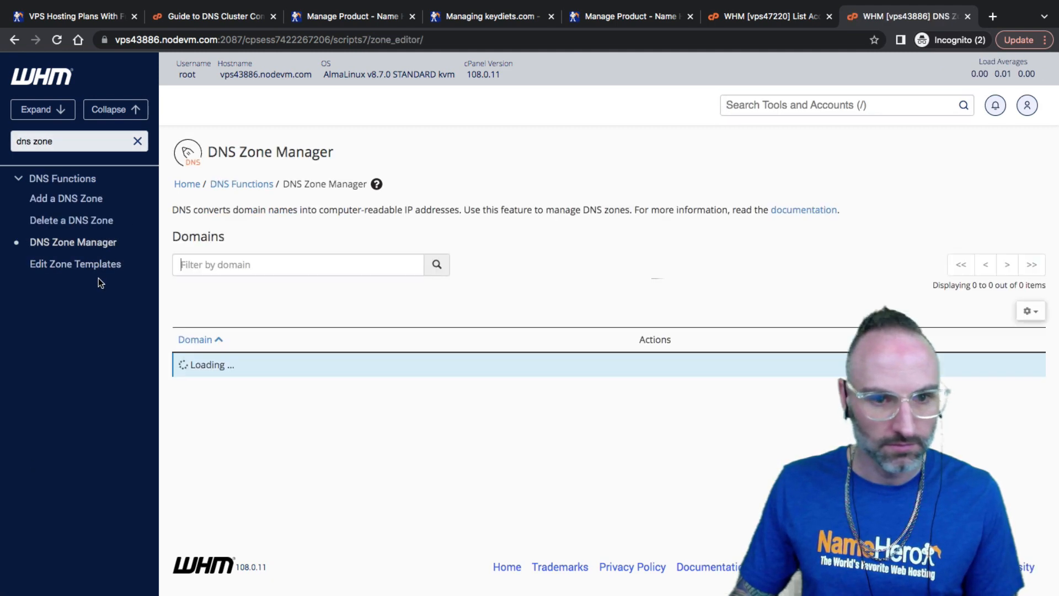
Find keydiets.com in vps43886's zone list and open the DNS Zone Manager on vps47220
scroll(273, 330, down, 3)
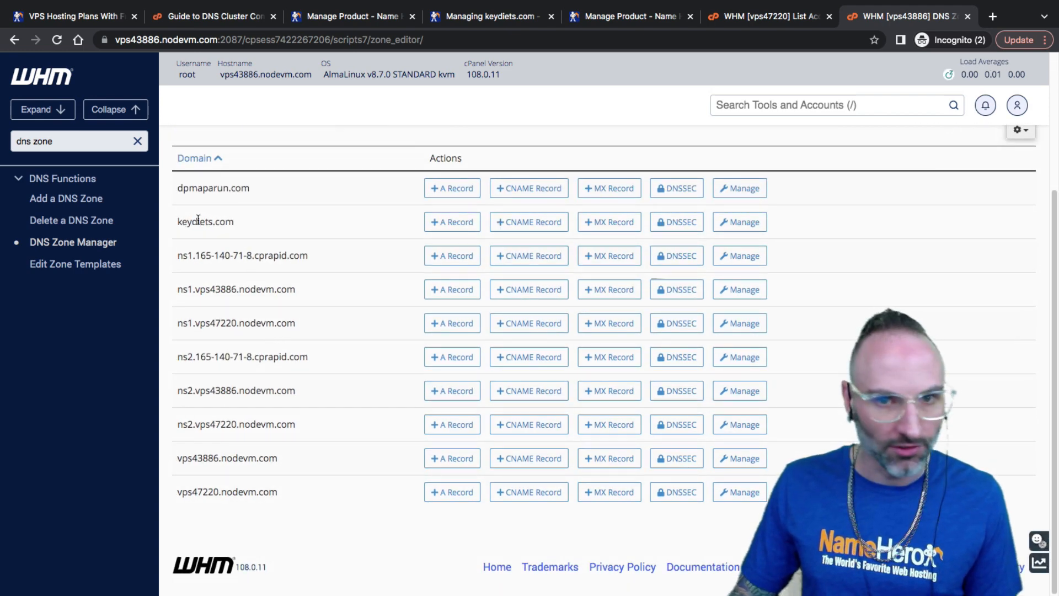
drag(193, 222, 225, 222)
click(771, 7)
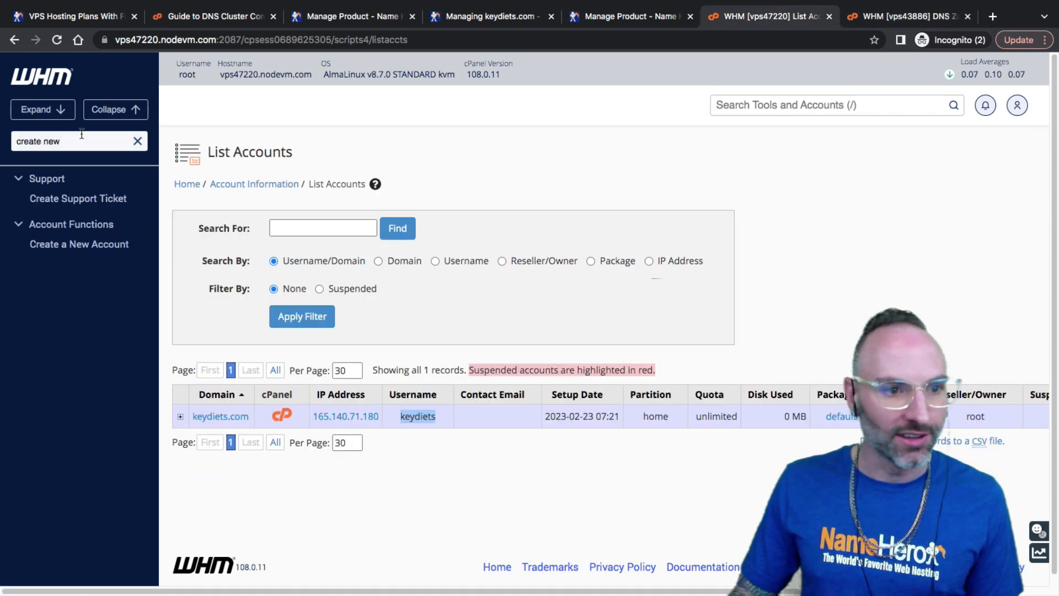
triple_click(36, 141)
text(dns)
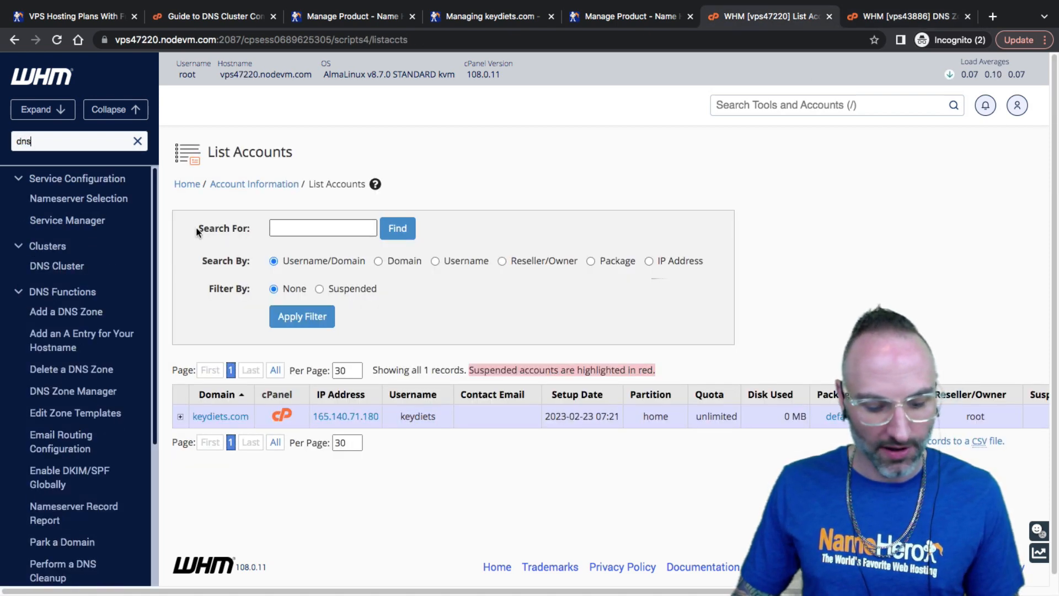
text( zo)
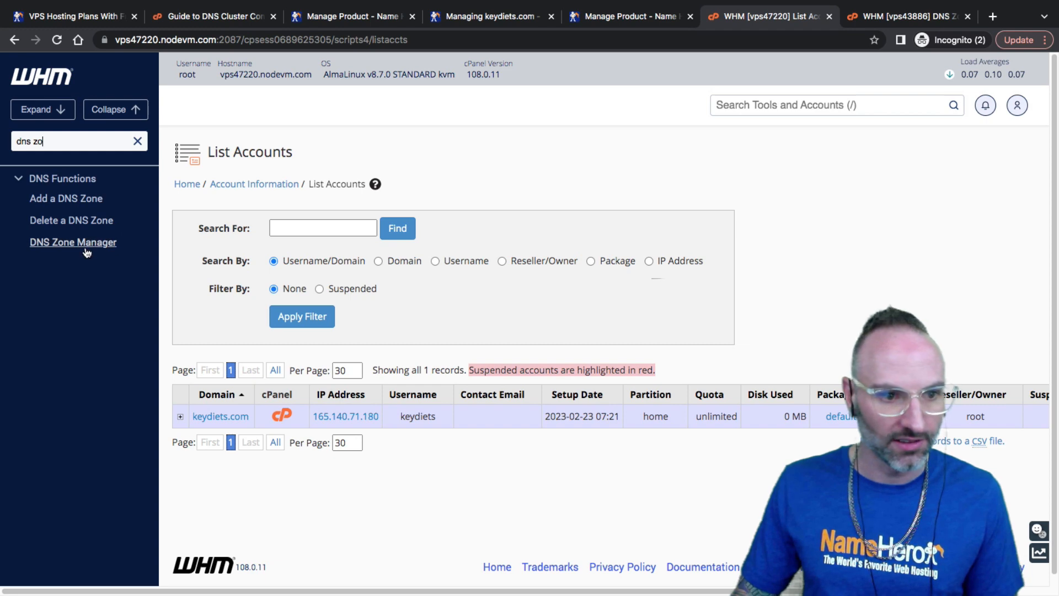
click(77, 243)
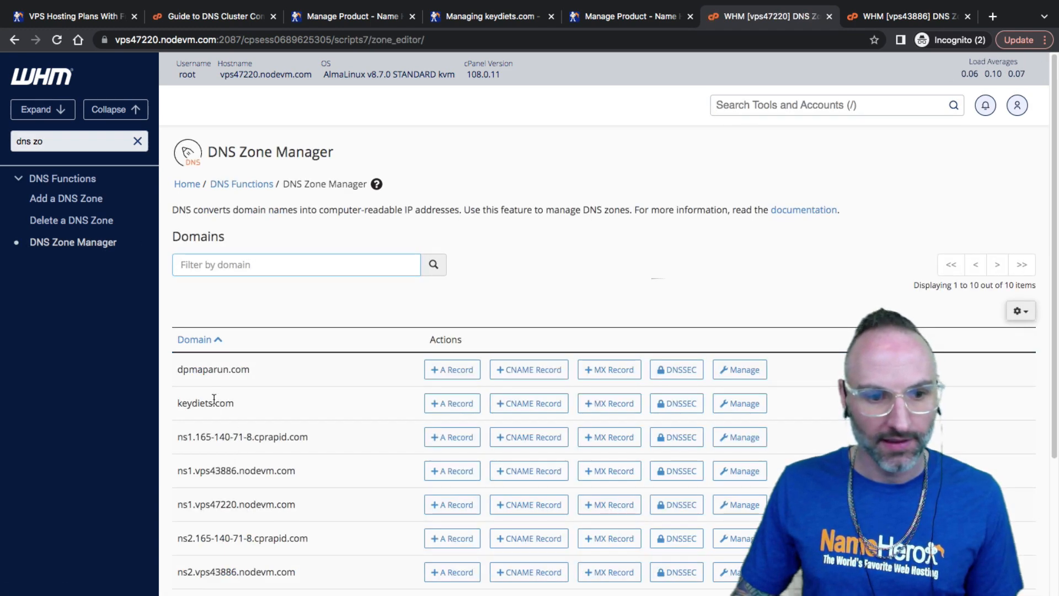
Open keydiets.com's zone records on both servers, noting the 165.140.71.180 address
click(877, 16)
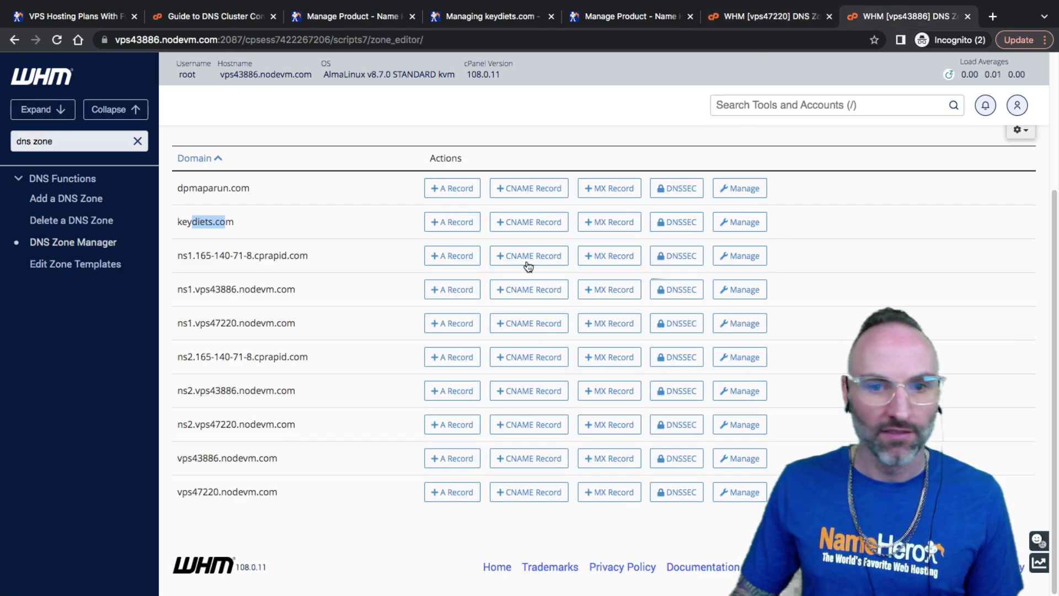
click(740, 221)
click(775, 16)
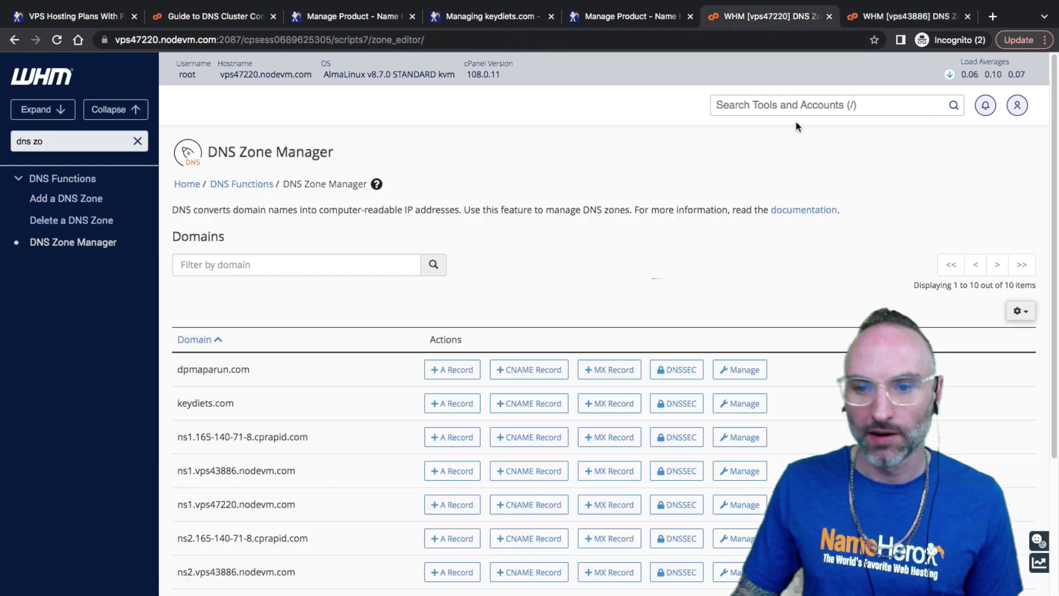
click(749, 409)
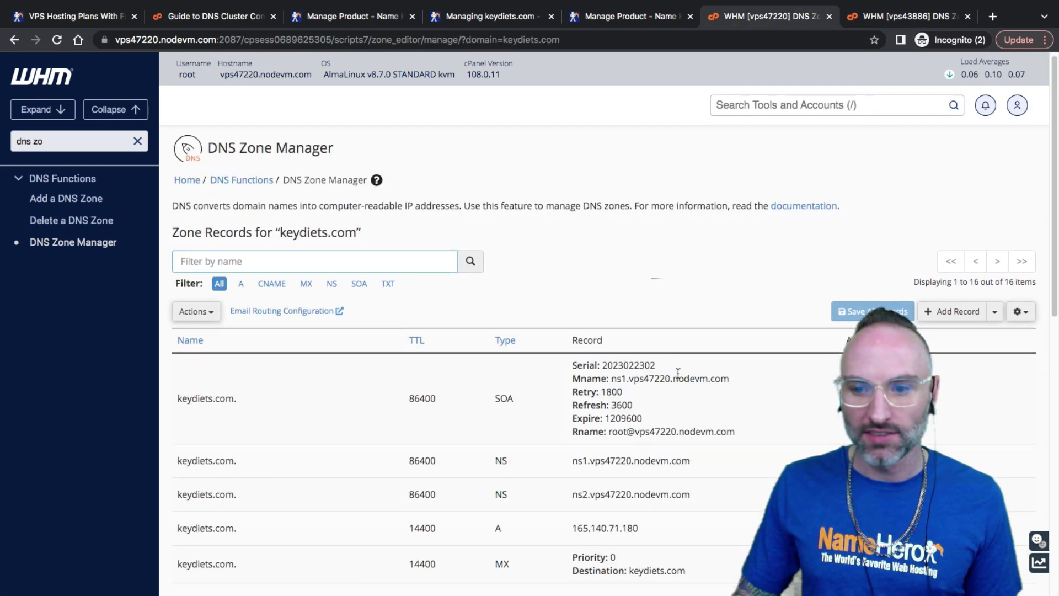
scroll(678, 380, down, 6)
scroll(677, 386, down, 4)
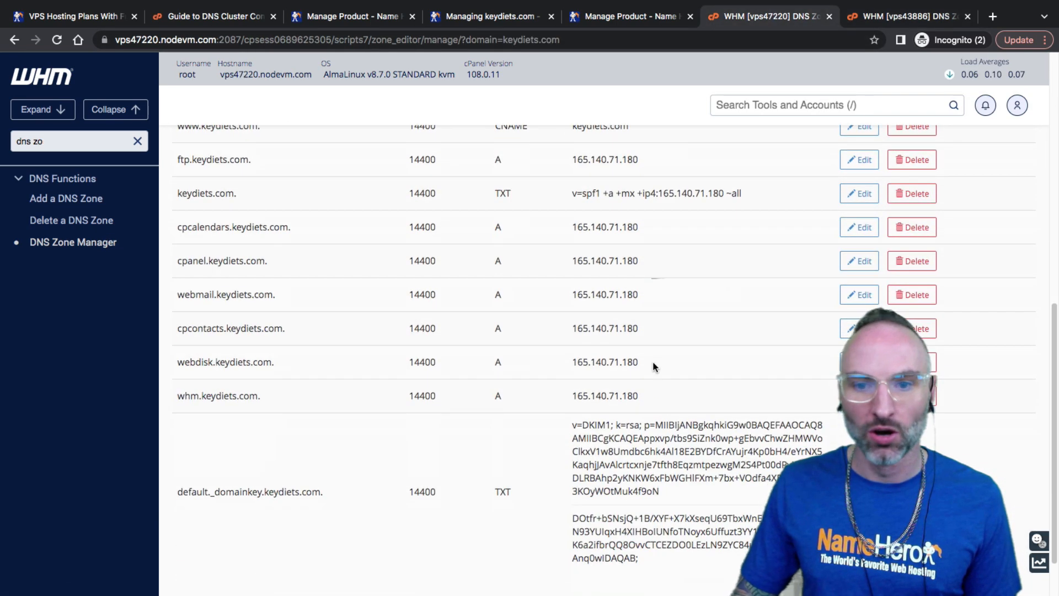
double_click(574, 337)
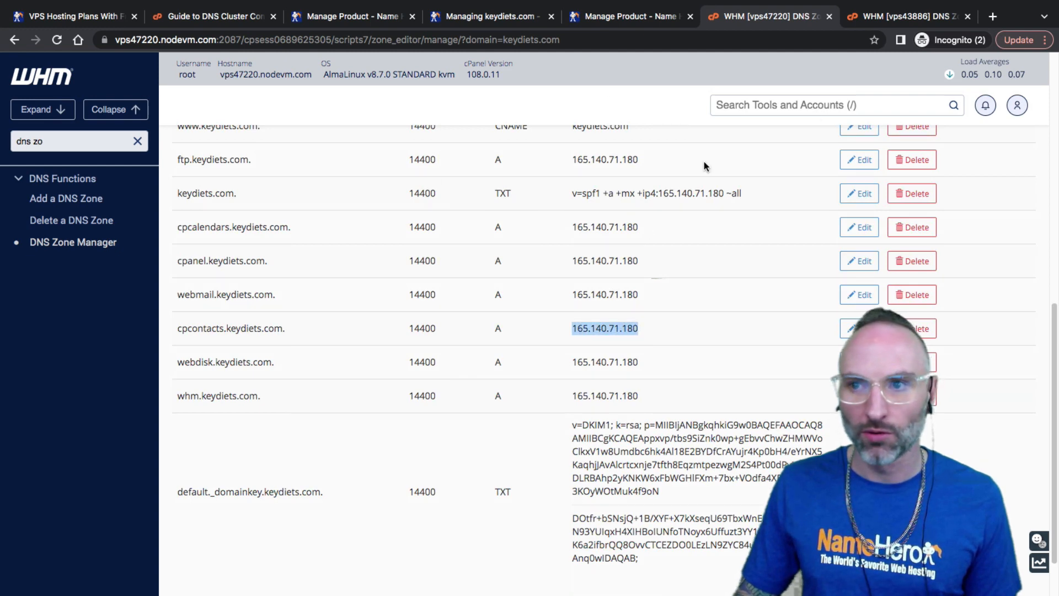
Compare vps43886's keydiets.com records: A records at 165.140.71.180 and ns1.vps47220.nodevm.com in the SOA
click(905, 16)
scroll(655, 436, down, 6)
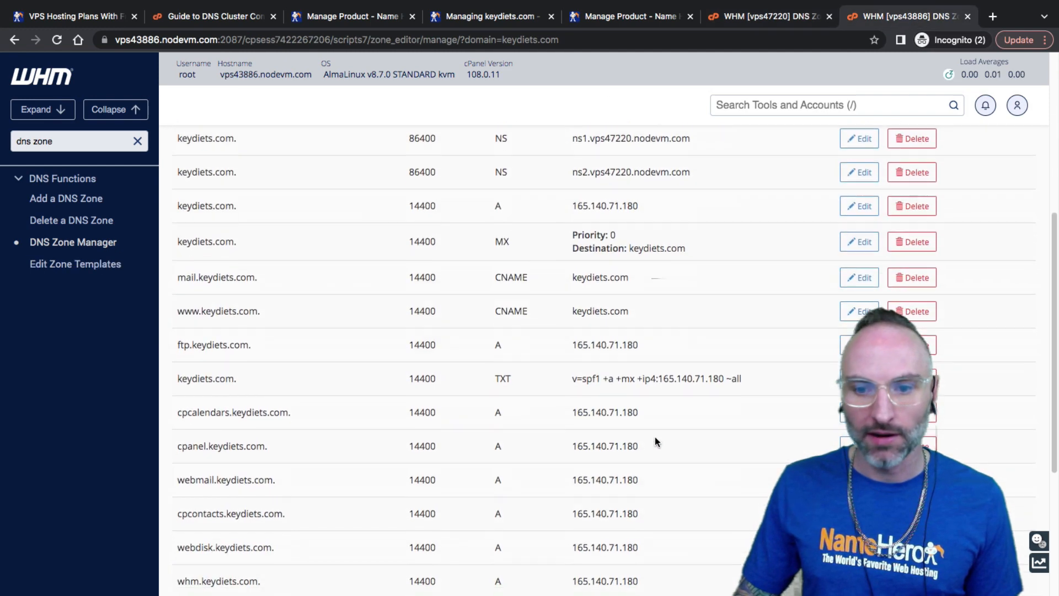
drag(573, 412, 628, 420)
click(627, 428)
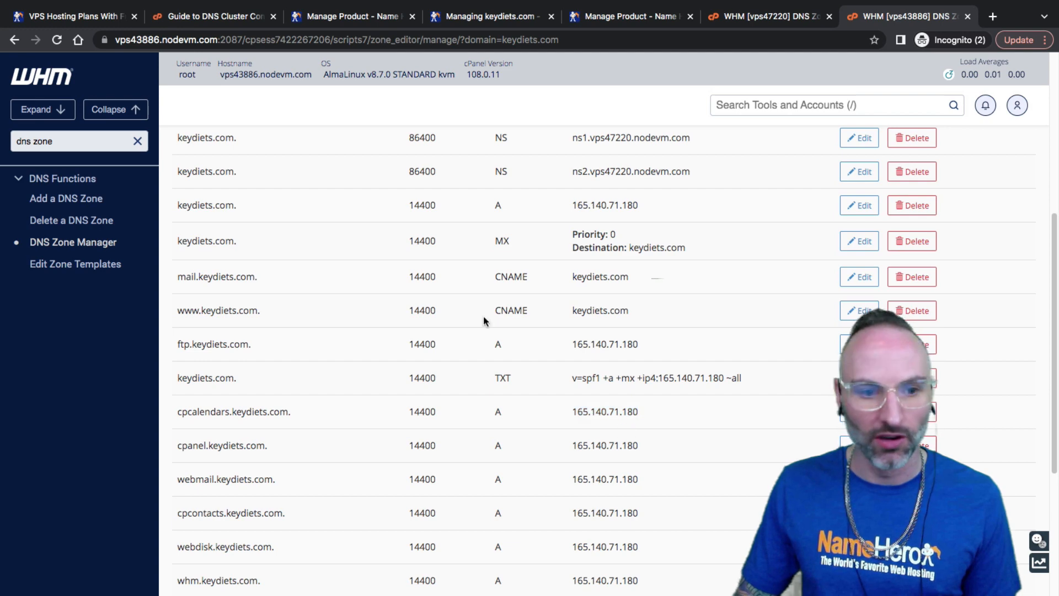
scroll(547, 450, down, 5)
scroll(546, 450, up, 8)
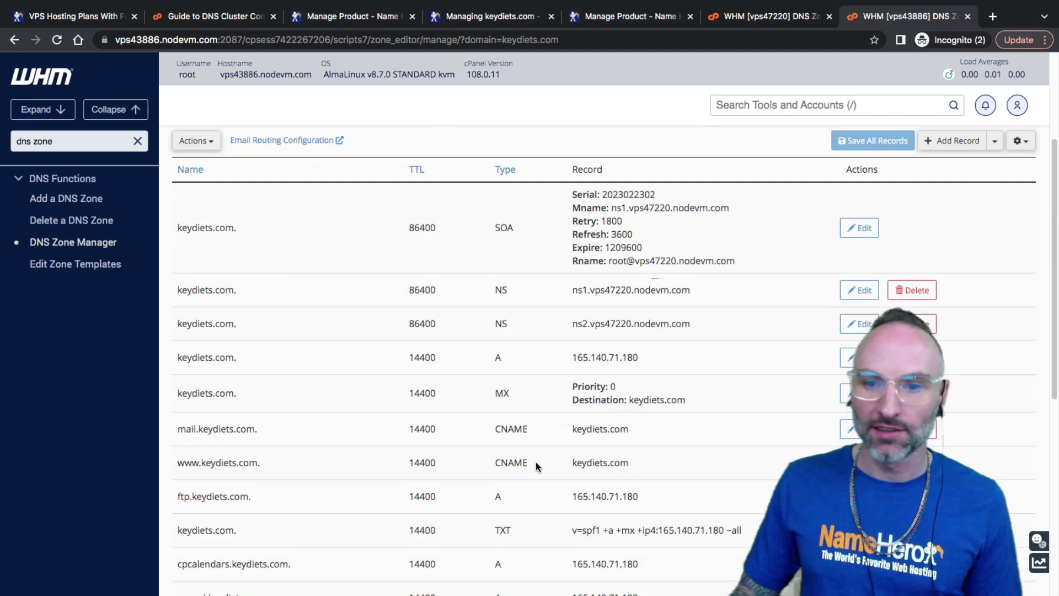
scroll(536, 462, up, 2)
drag(626, 322, 598, 322)
click(629, 323)
click(651, 322)
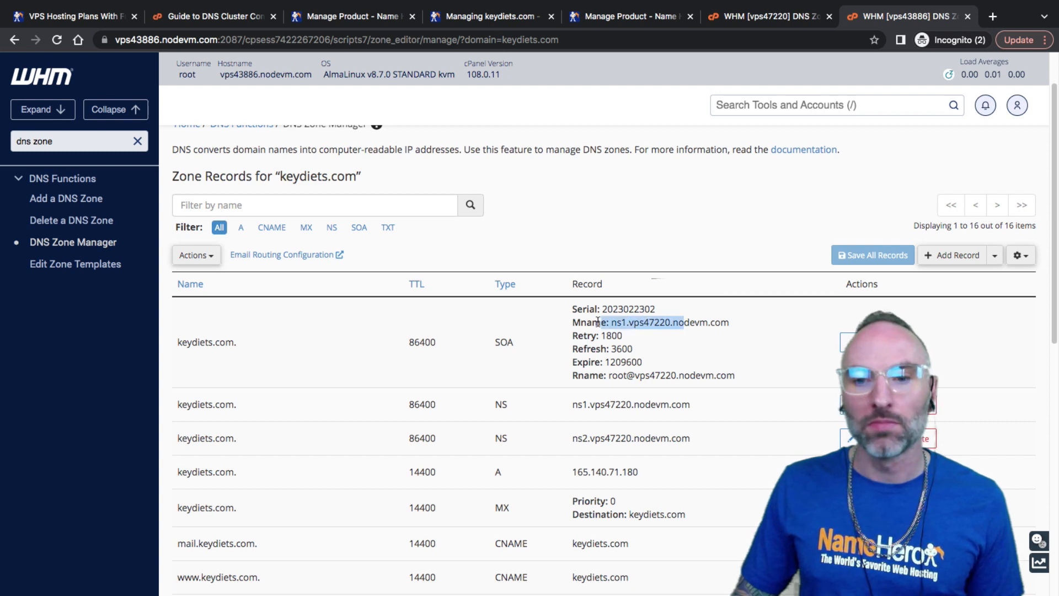
click(618, 331)
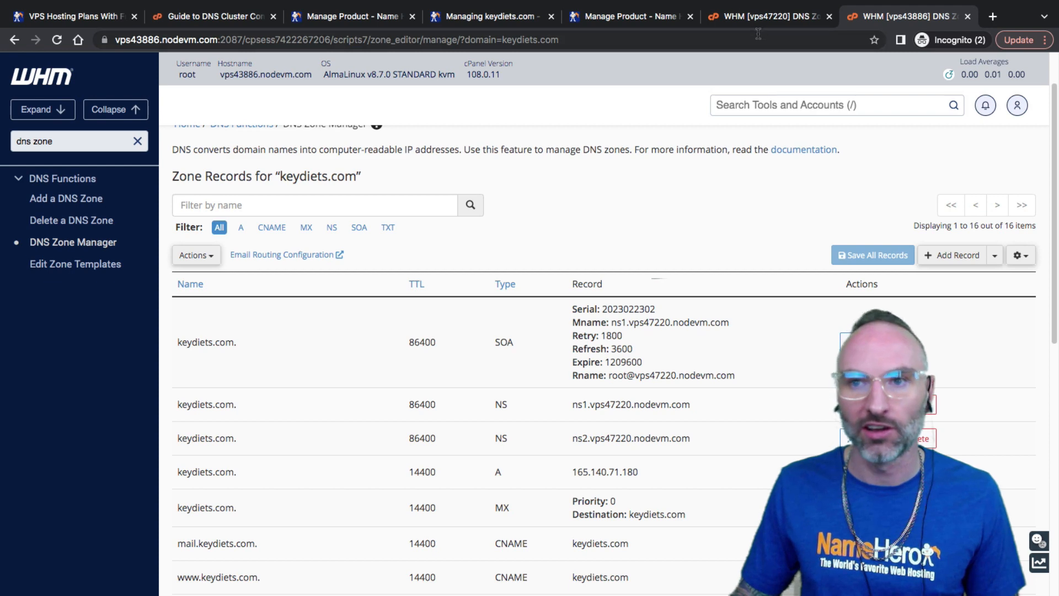
scroll(414, 454, down, 3)
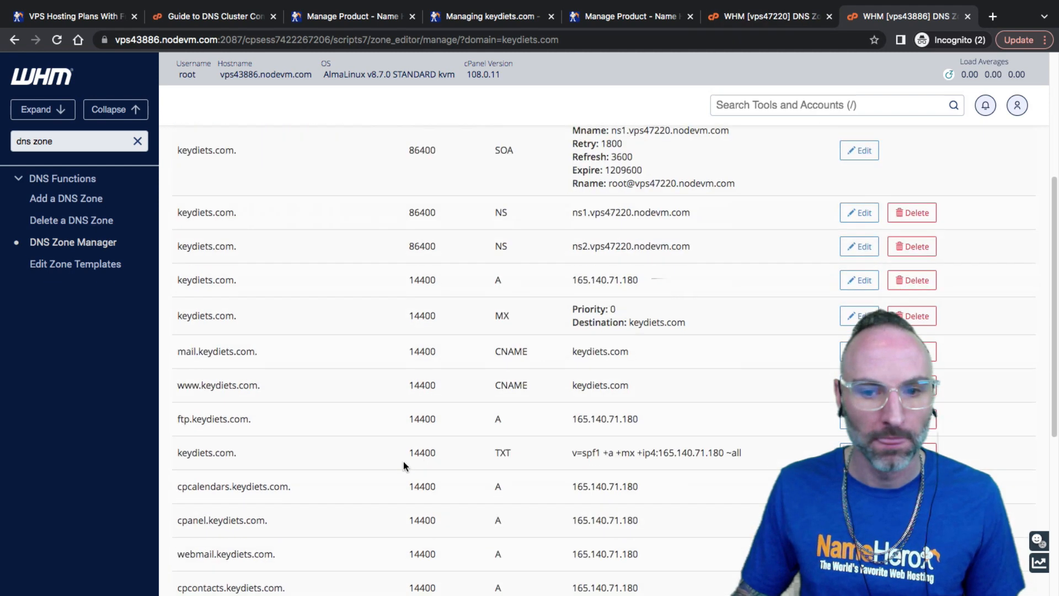
scroll(458, 354, down, 6)
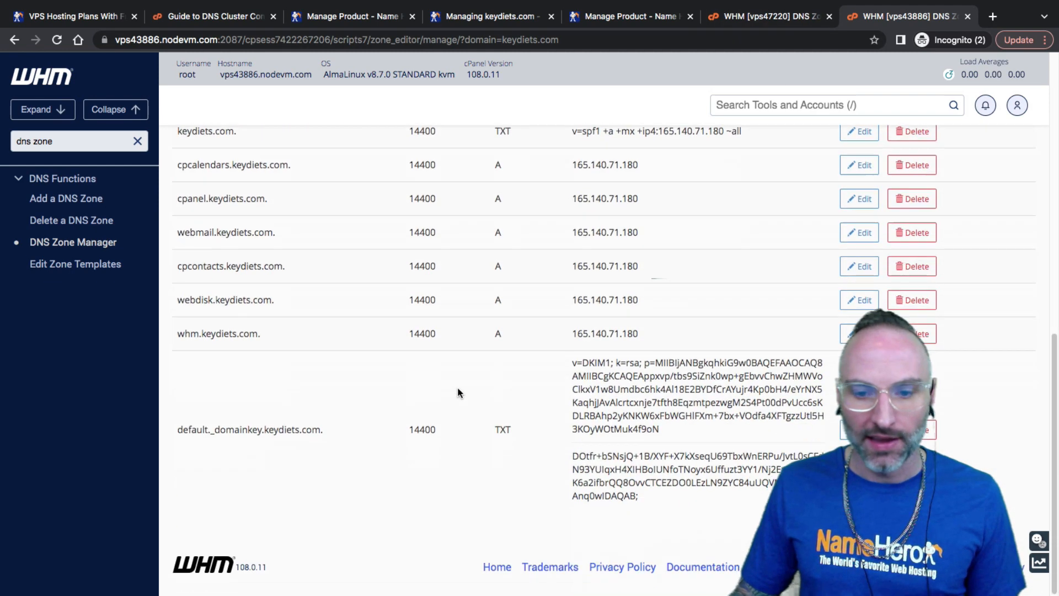
scroll(457, 389, up, 10)
triple_click(115, 142)
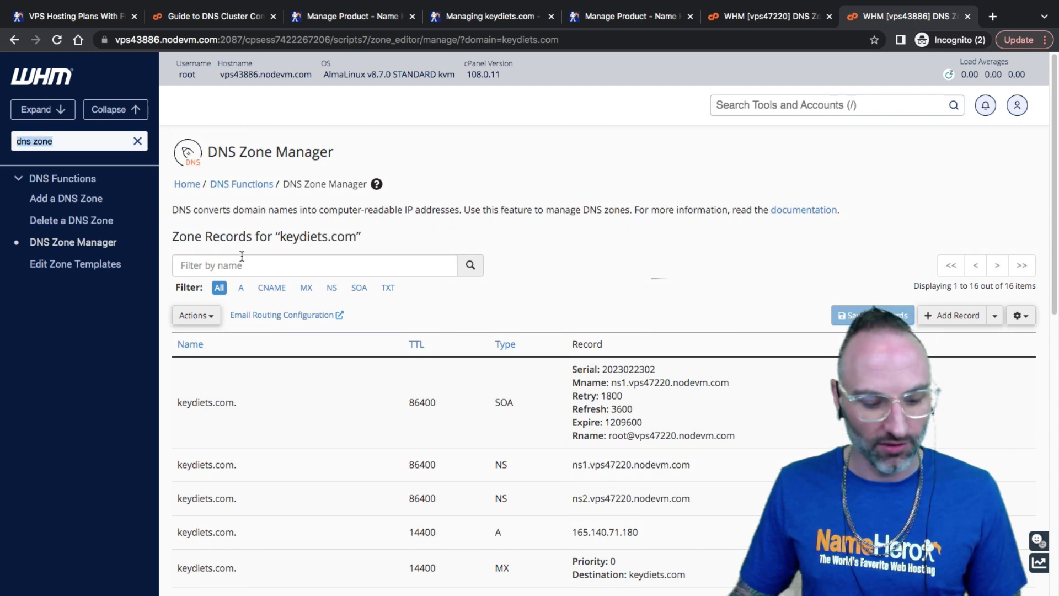
Search 'twe' and open Tweak Settings in a new tab
text(twe)
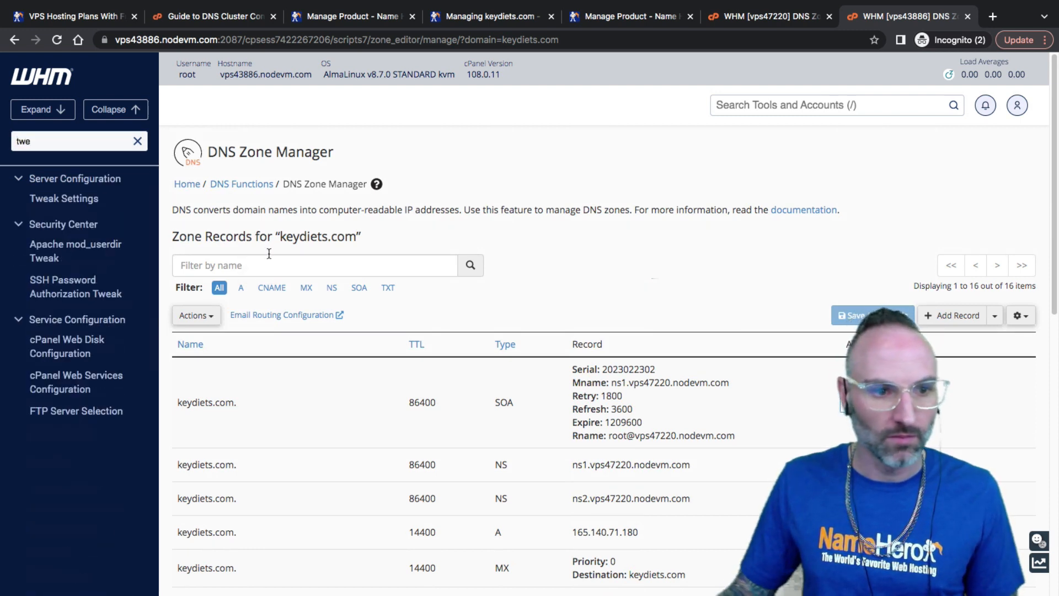
super+click(72, 199)
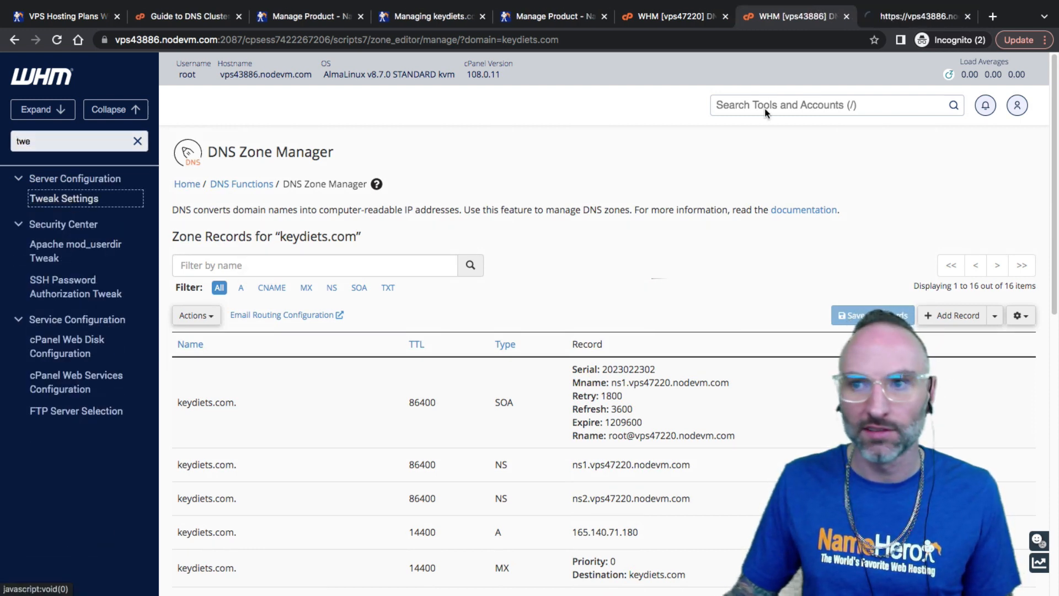
click(905, 20)
scroll(567, 298, down, 15)
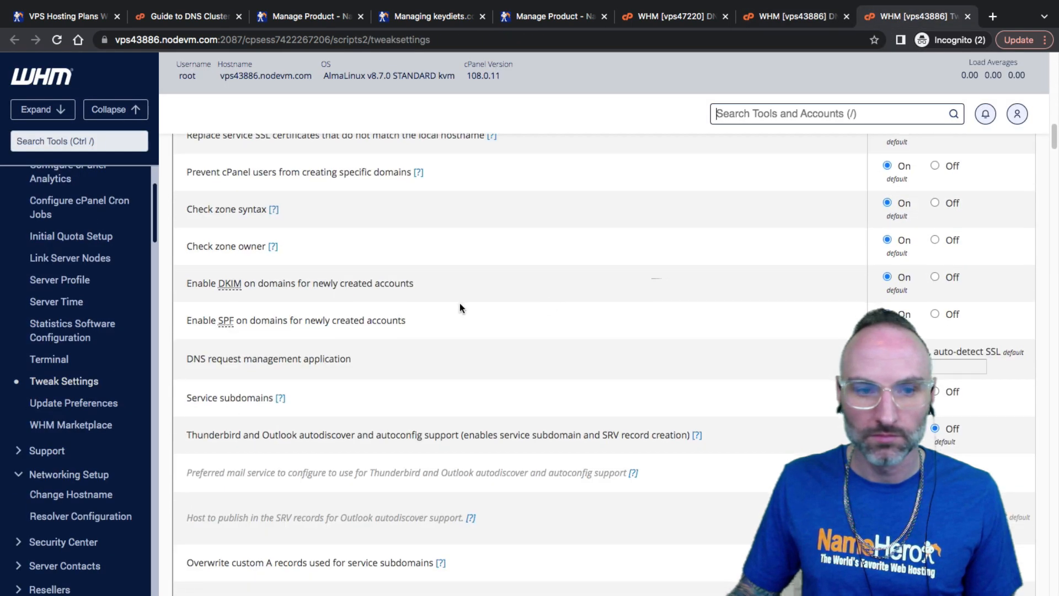
Open Basic WebHost Manager Setup and copy Nameserver 1, ns1.vps43886.nodevm.com
click(102, 141)
text(basic)
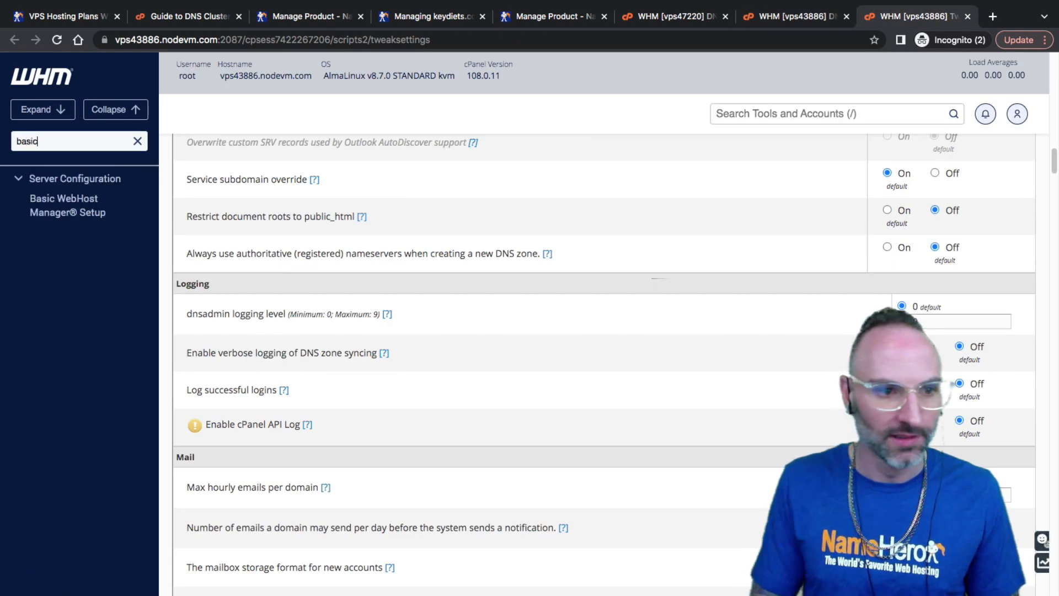
click(64, 200)
scroll(568, 249, down, 20)
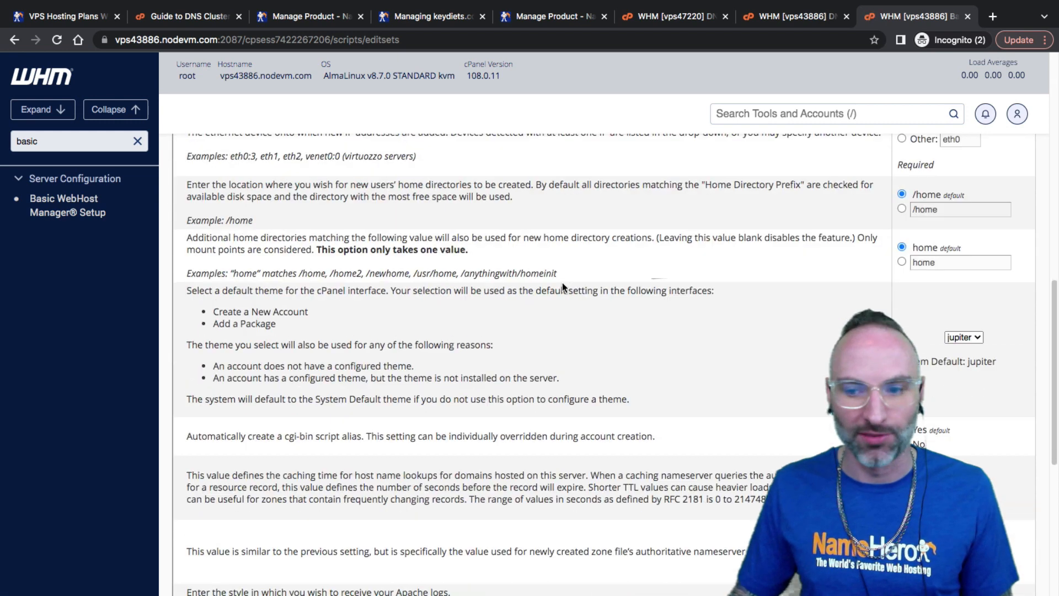
click(272, 351)
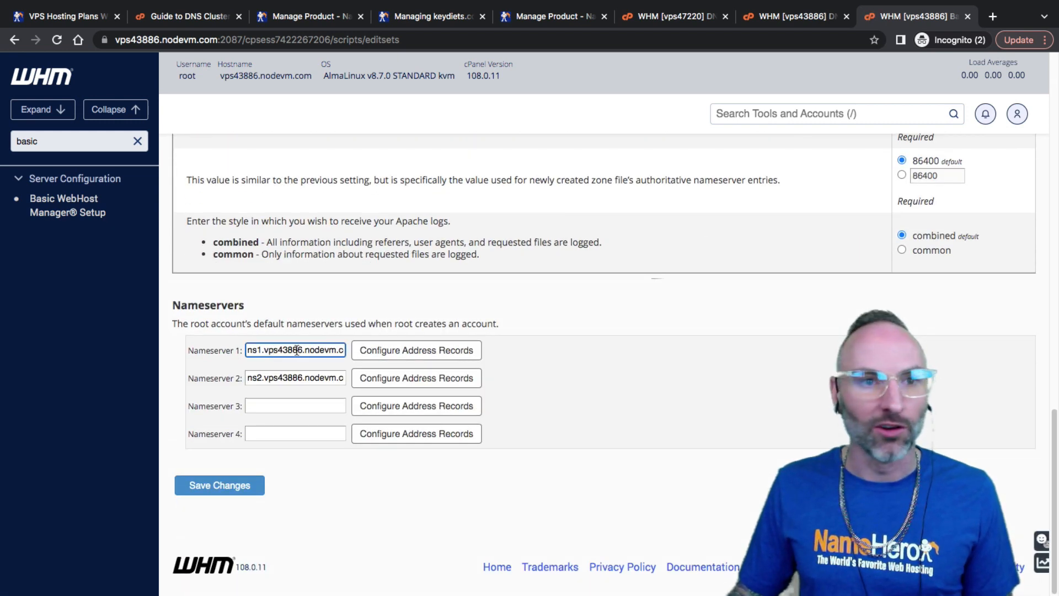
triple_click(284, 350)
right_click(273, 350)
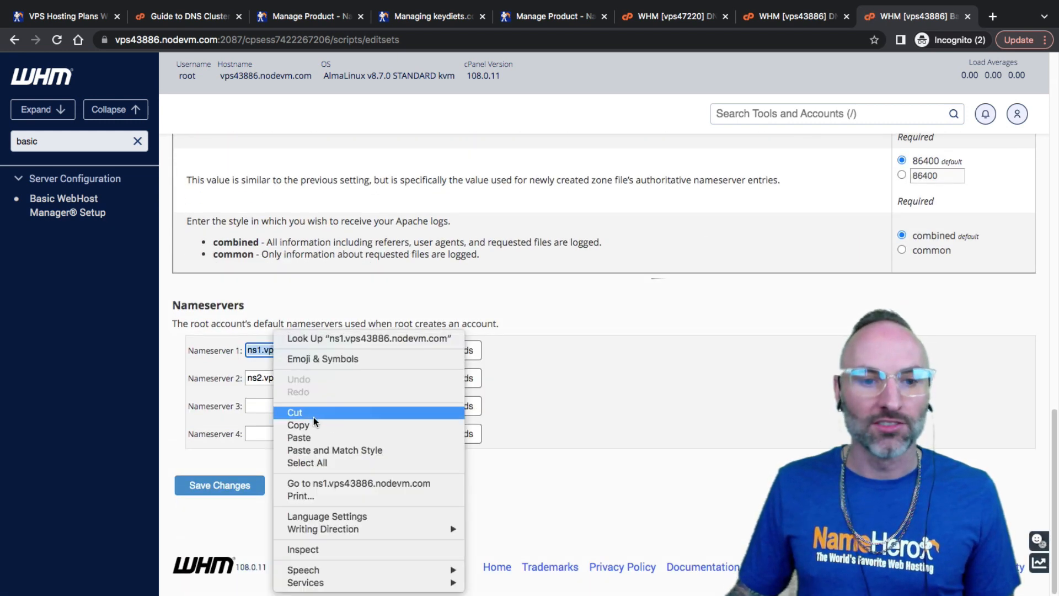
click(298, 425)
click(265, 348)
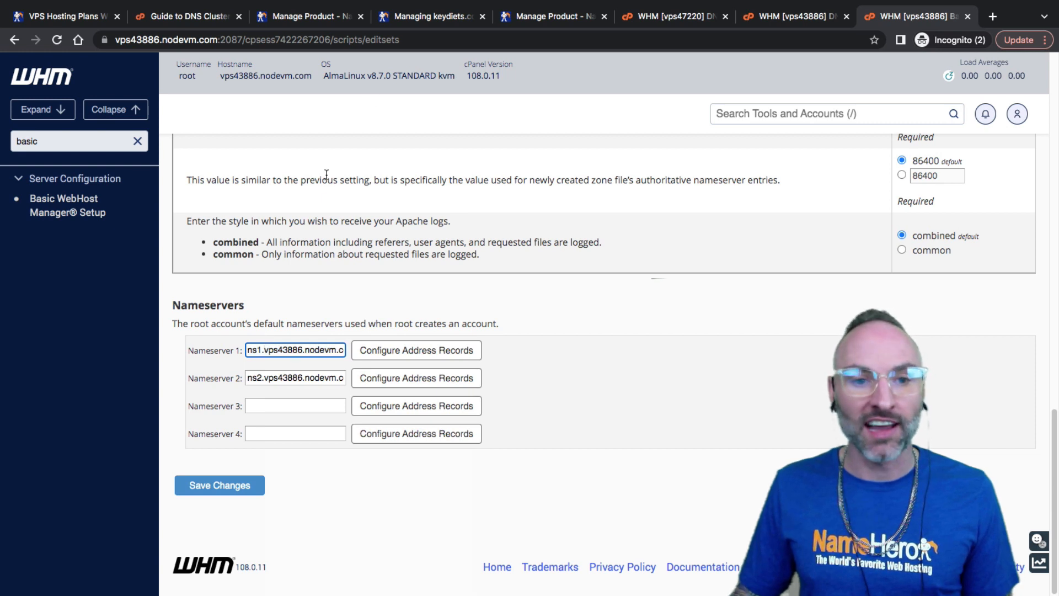
Check the server number in the nameserver, then return to keydiets.com's zone records
click(271, 352)
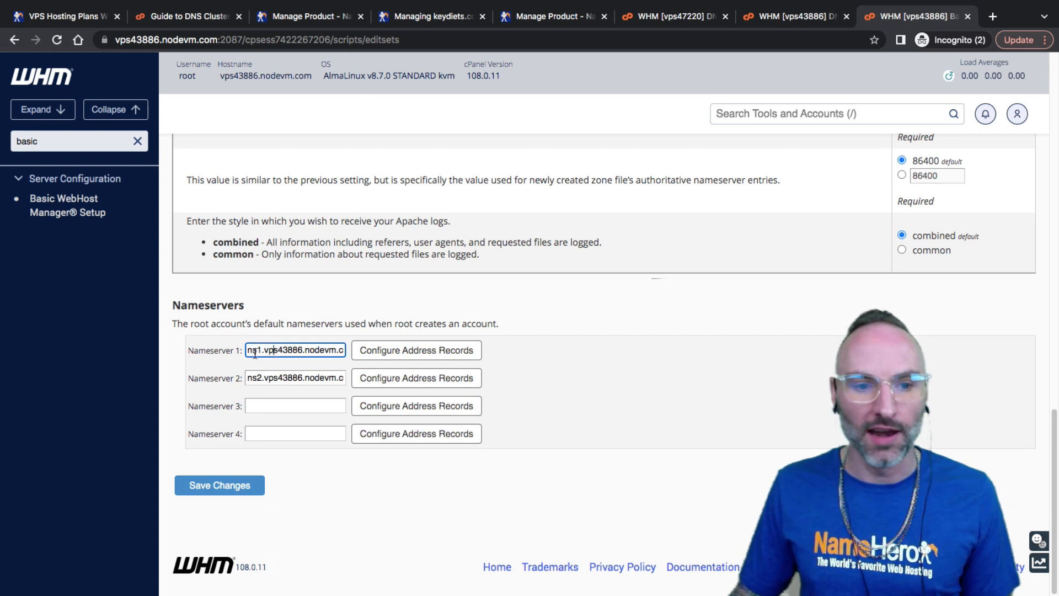
drag(264, 351, 286, 350)
click(288, 350)
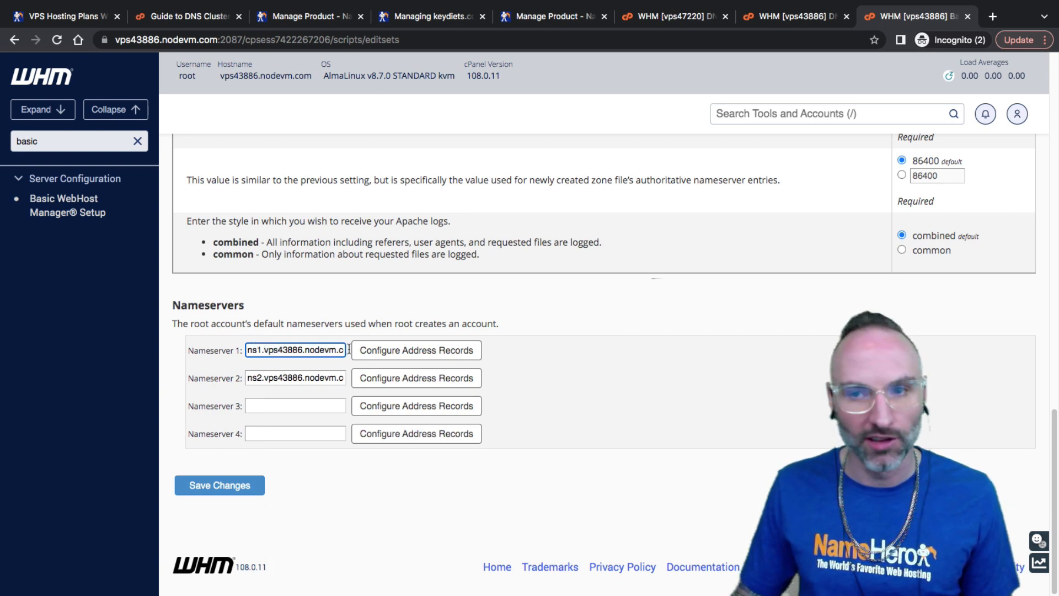
click(775, 19)
scroll(601, 396, down, 4)
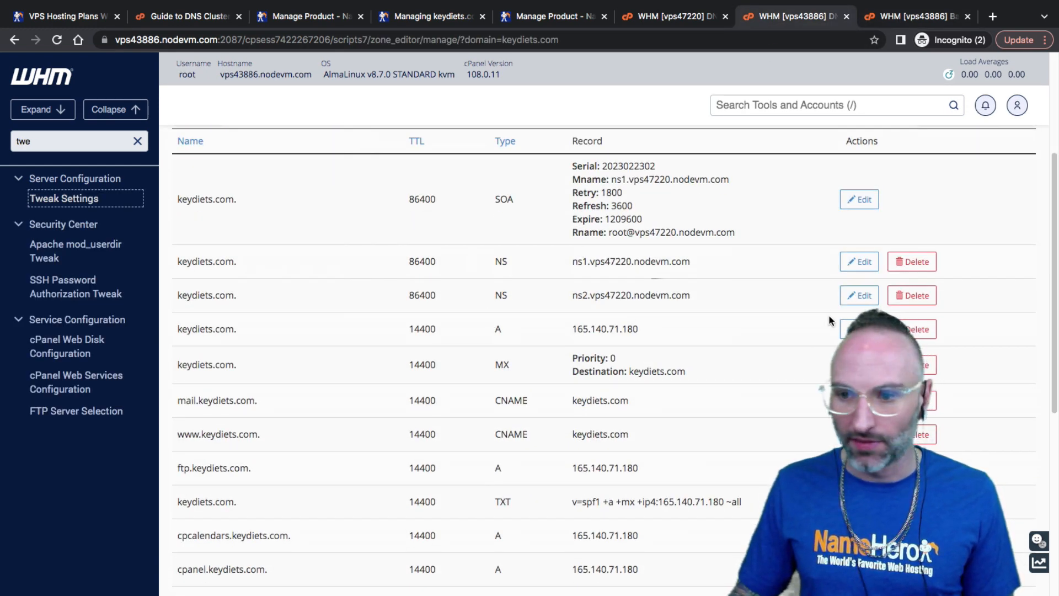
Start a new NS record named keydiets.com. with value ns1.vps43886.nodevm.com
scroll(640, 341, down, 1)
scroll(672, 319, down, 6)
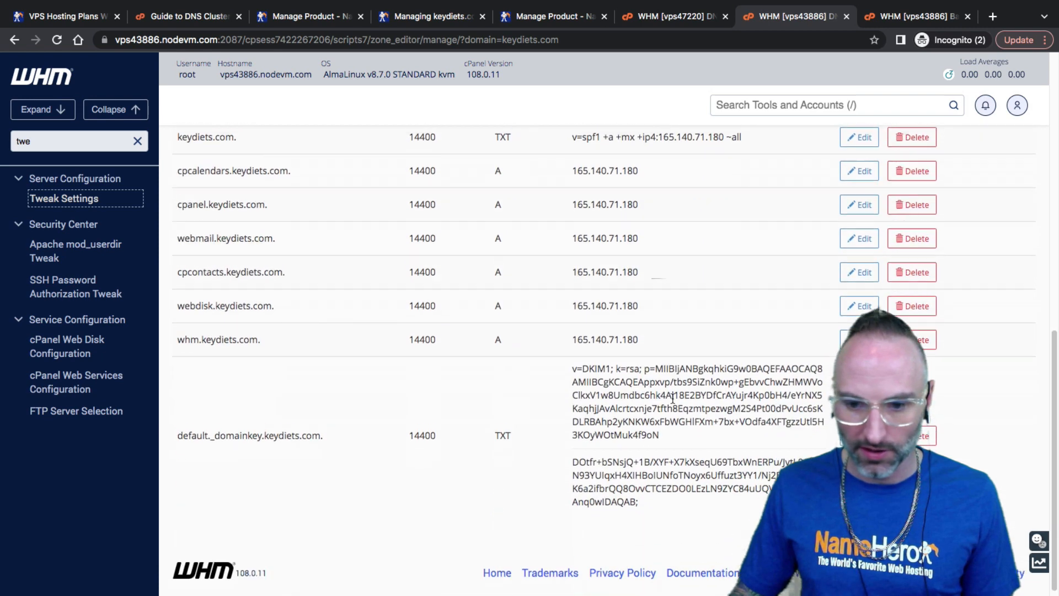
scroll(508, 362, up, 10)
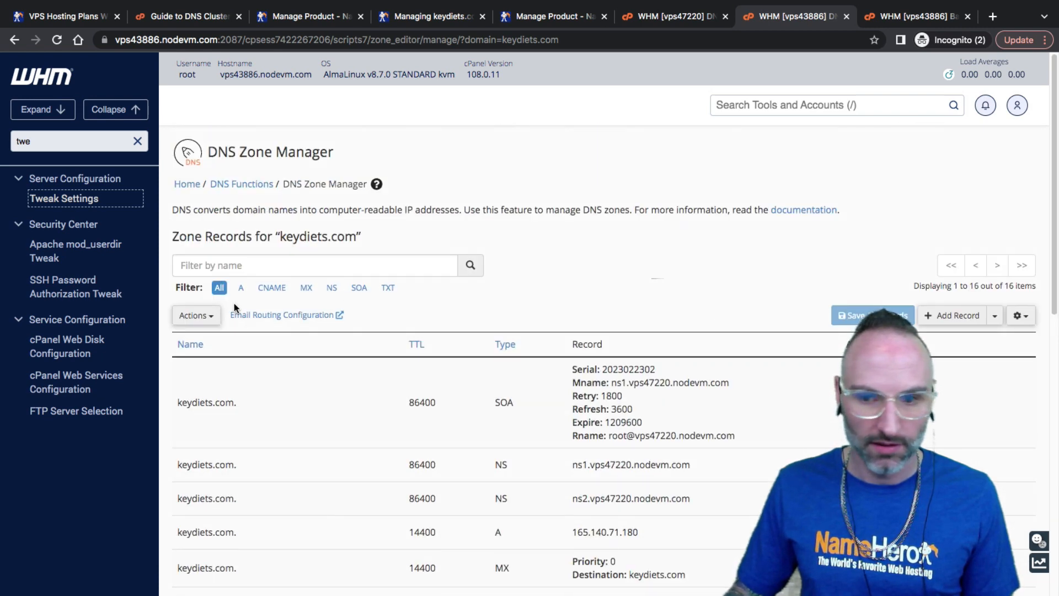
click(994, 315)
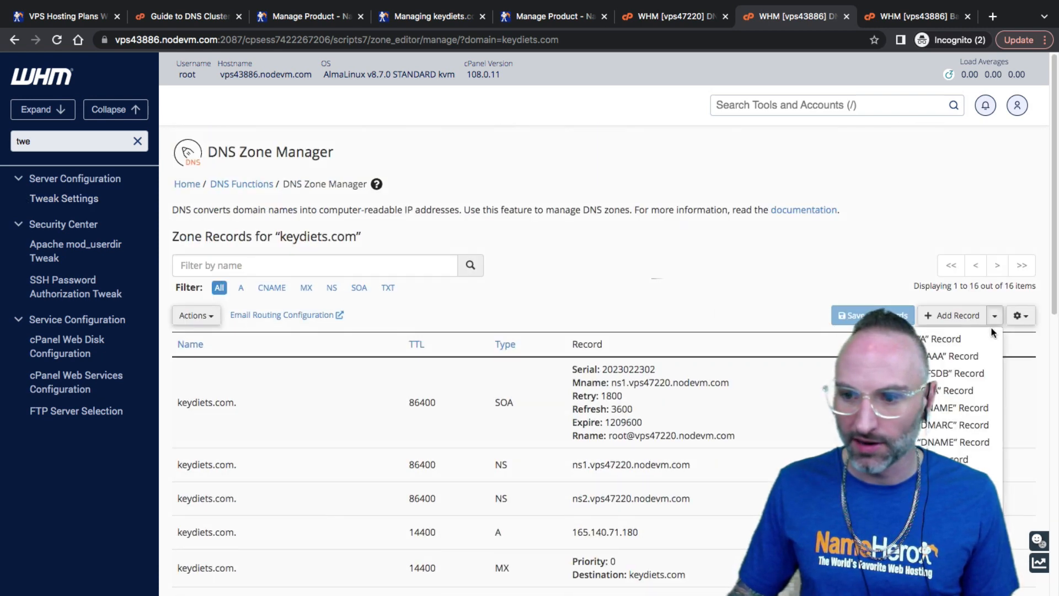
click(954, 528)
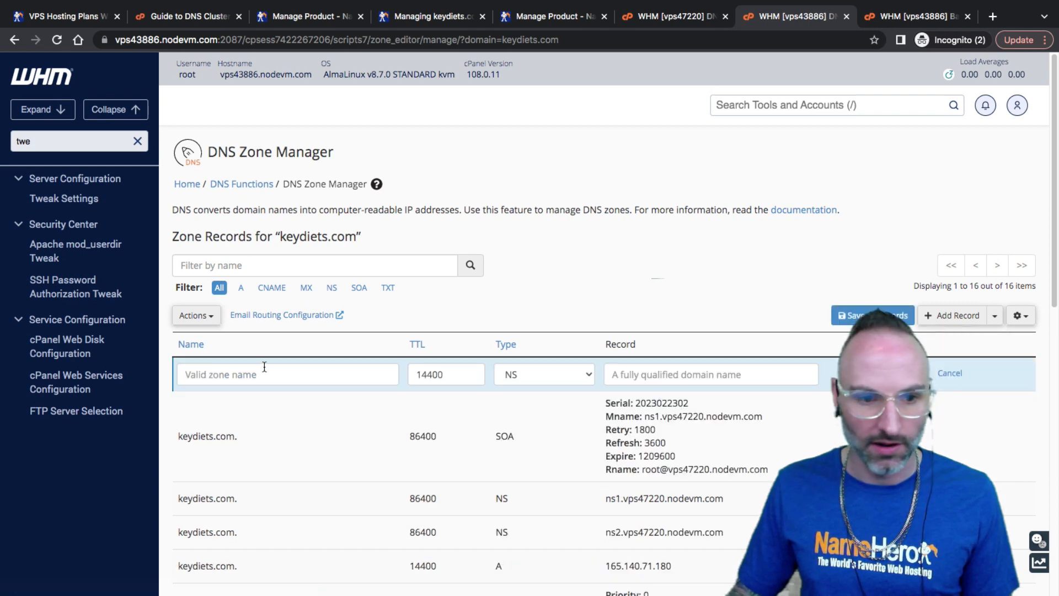
scroll(357, 436, down, 4)
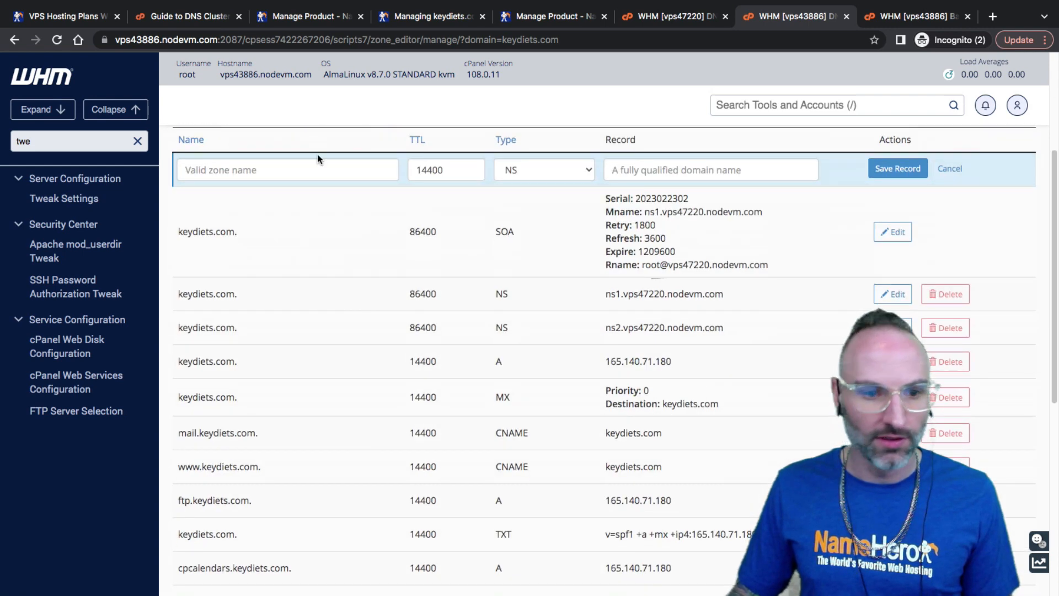
click(288, 166)
text(kr)
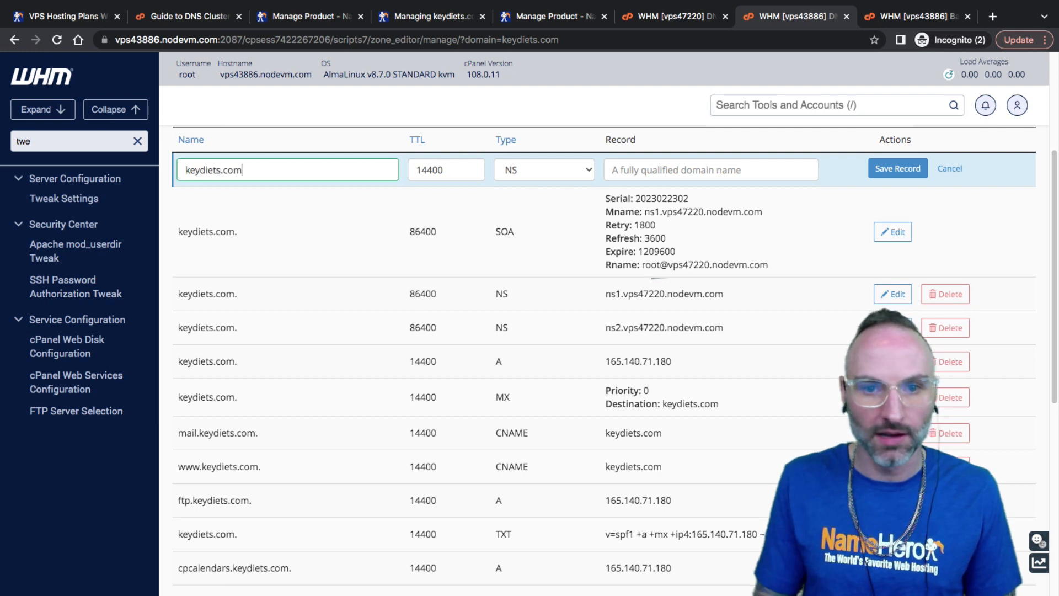
right_click(628, 169)
click(643, 253)
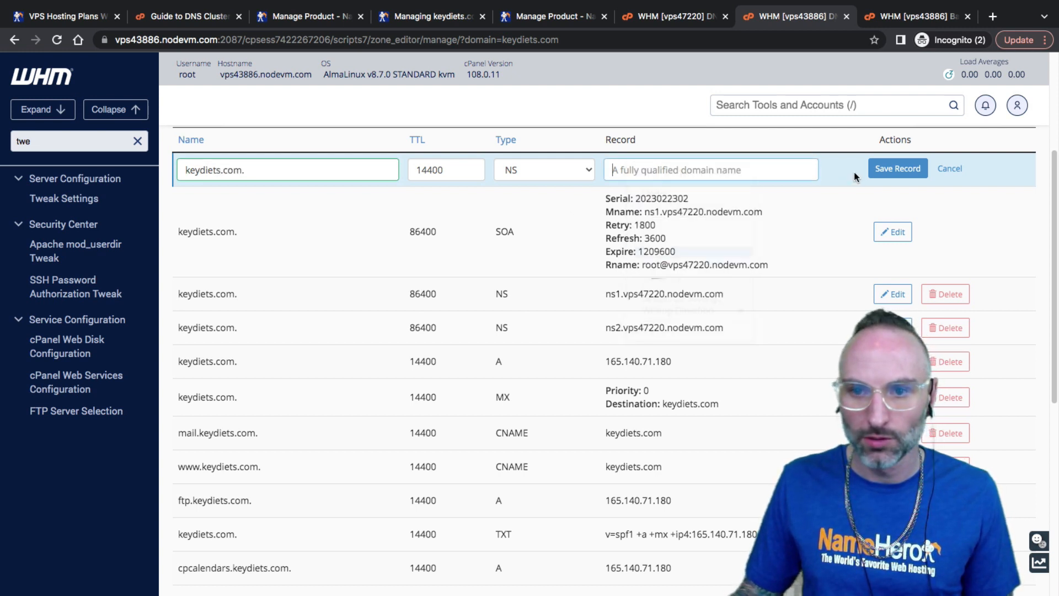
Save the NS record with TTL 86400 after the mismatched-TTL error
click(875, 165)
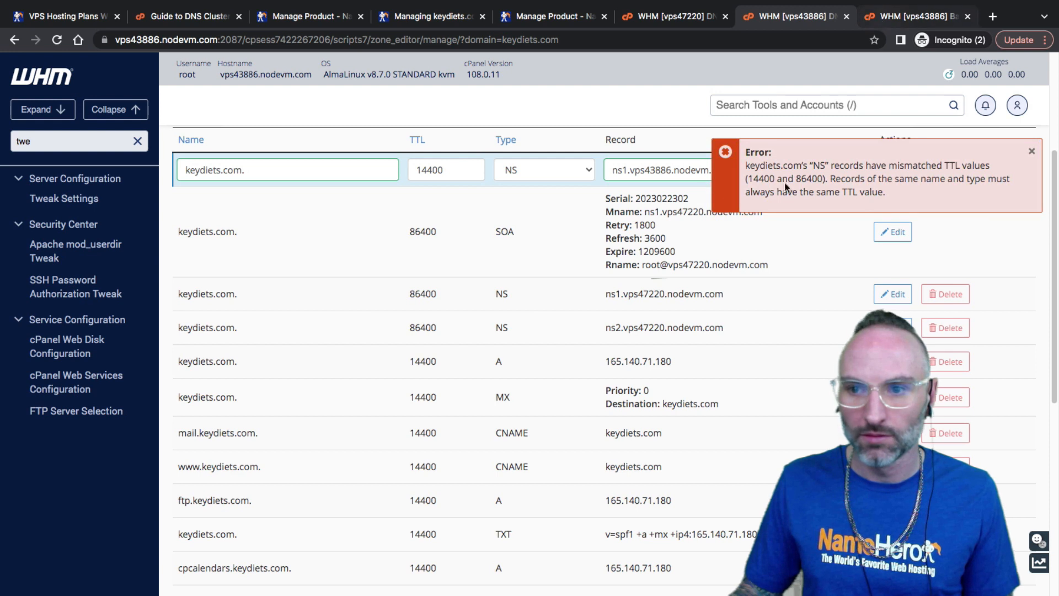
click(1030, 155)
double_click(438, 172)
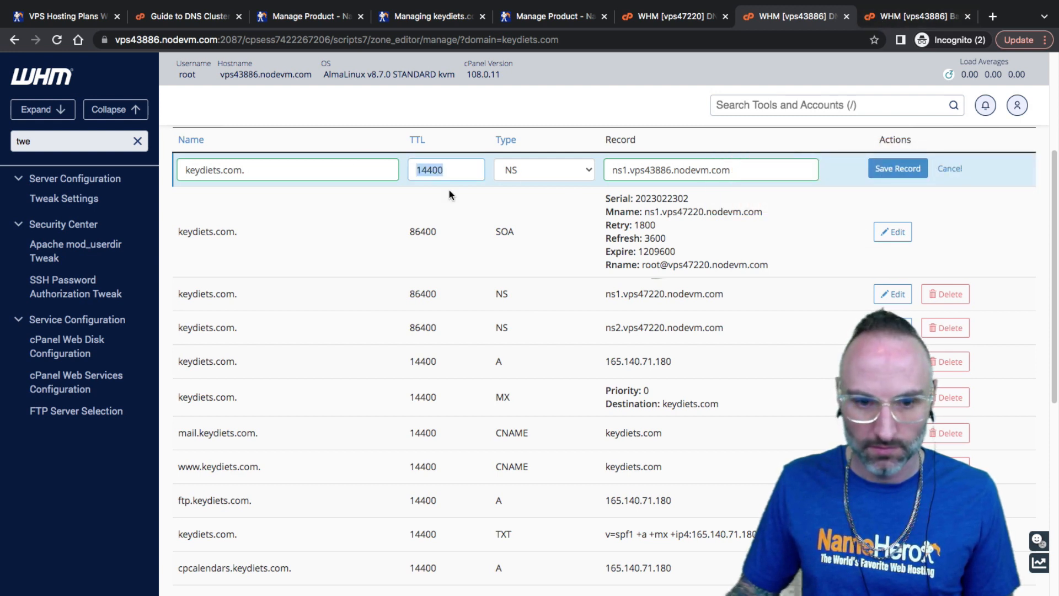
text(86)
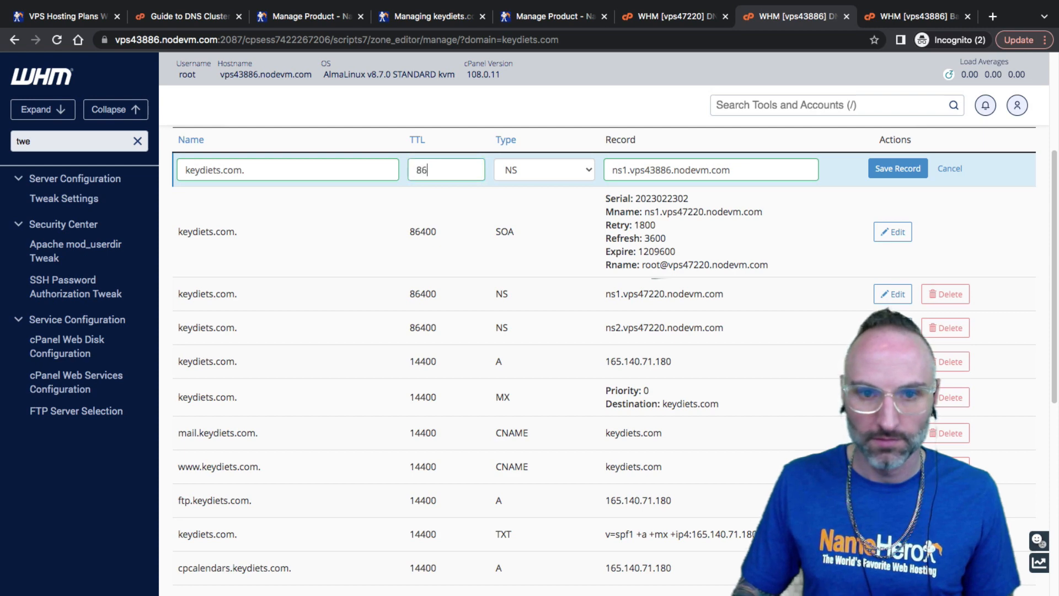
click(898, 174)
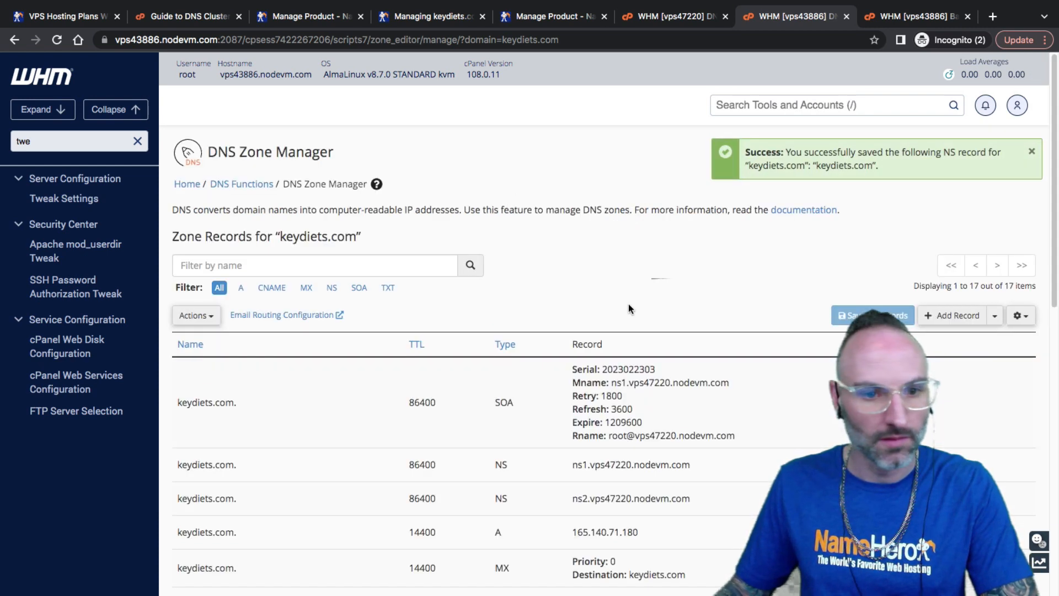
scroll(607, 375, down, 4)
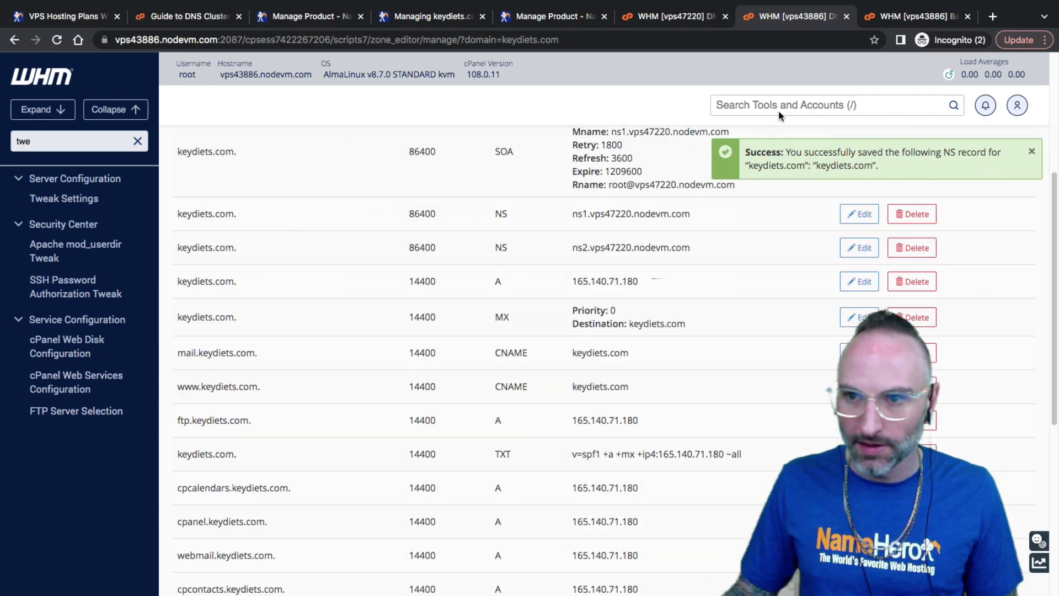
click(916, 16)
Copy the second nameserver, ns2.vps43886.nodevm.com, from Basic WebHost Manager Setup
triple_click(321, 375)
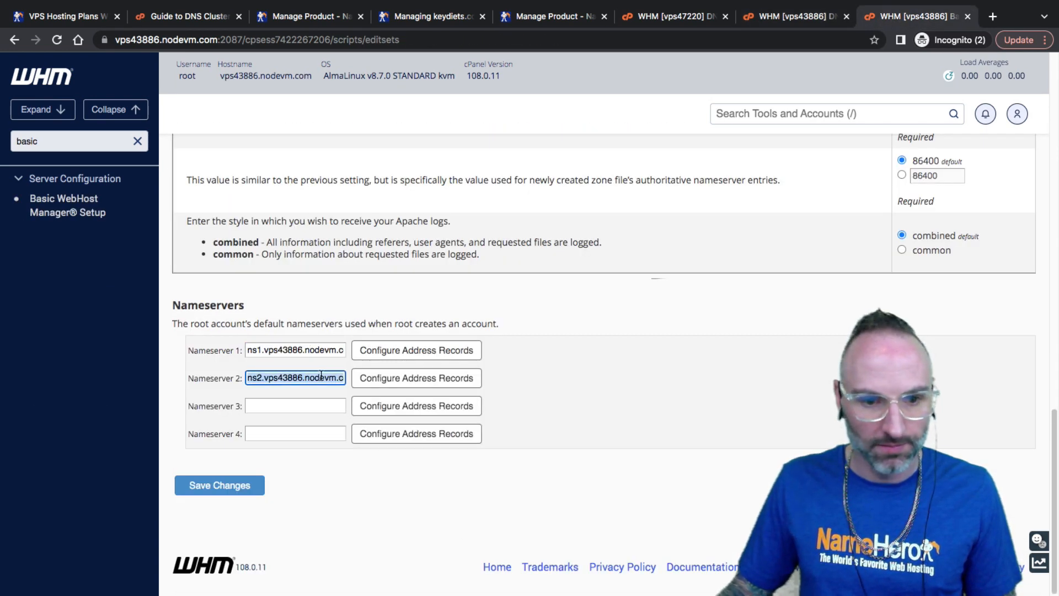
right_click(321, 375)
click(374, 426)
click(771, 18)
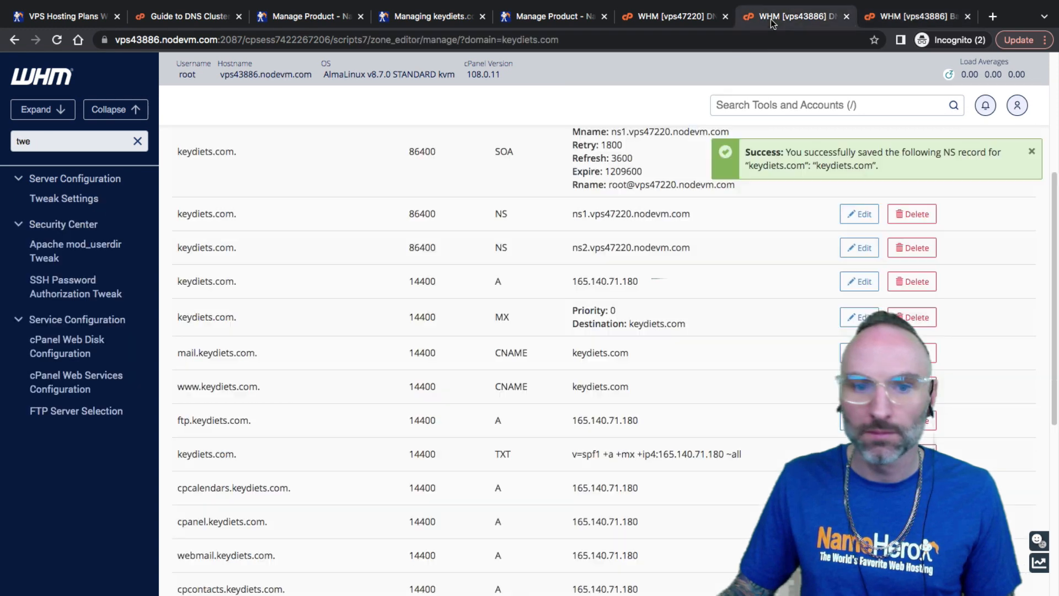
click(673, 17)
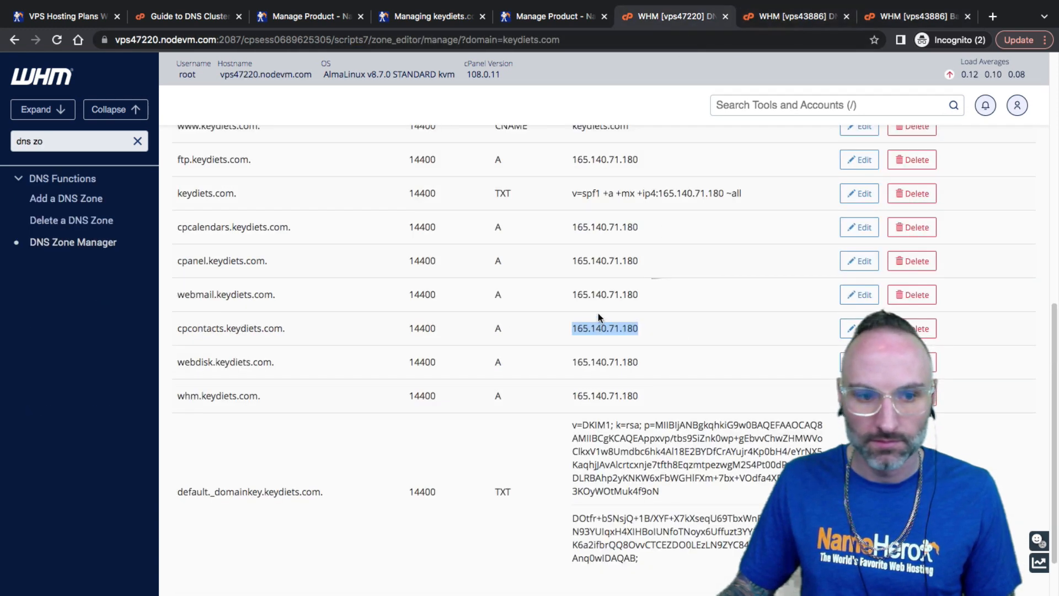
scroll(598, 318, up, 8)
scroll(620, 368, down, 4)
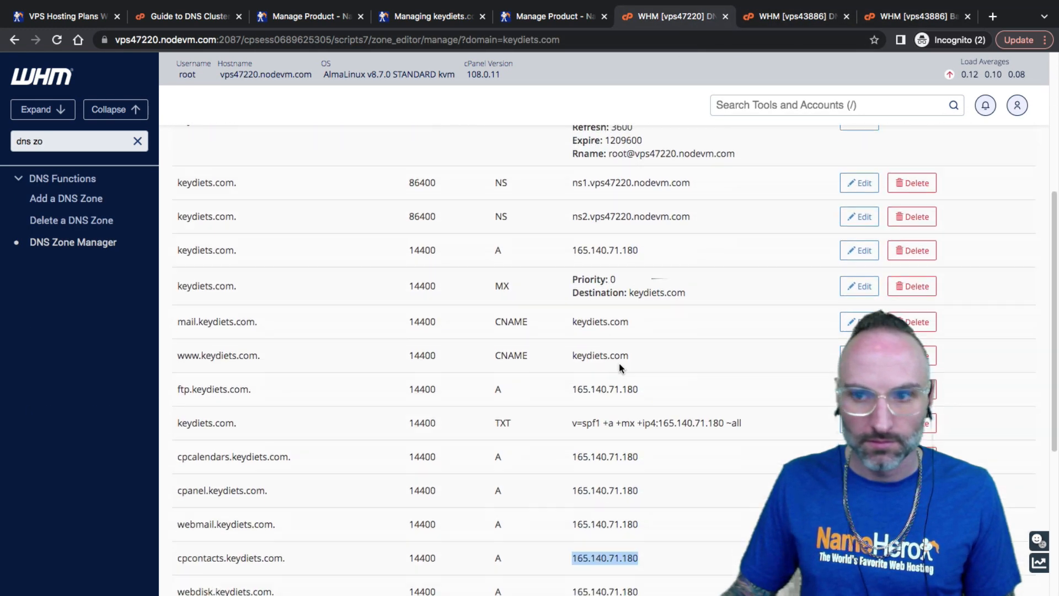
scroll(620, 368, up, 3)
Add NS record keydiets.com. to ns2.vps43886.nodevm.com with TTL 86400, reloading after the serial error
click(956, 175)
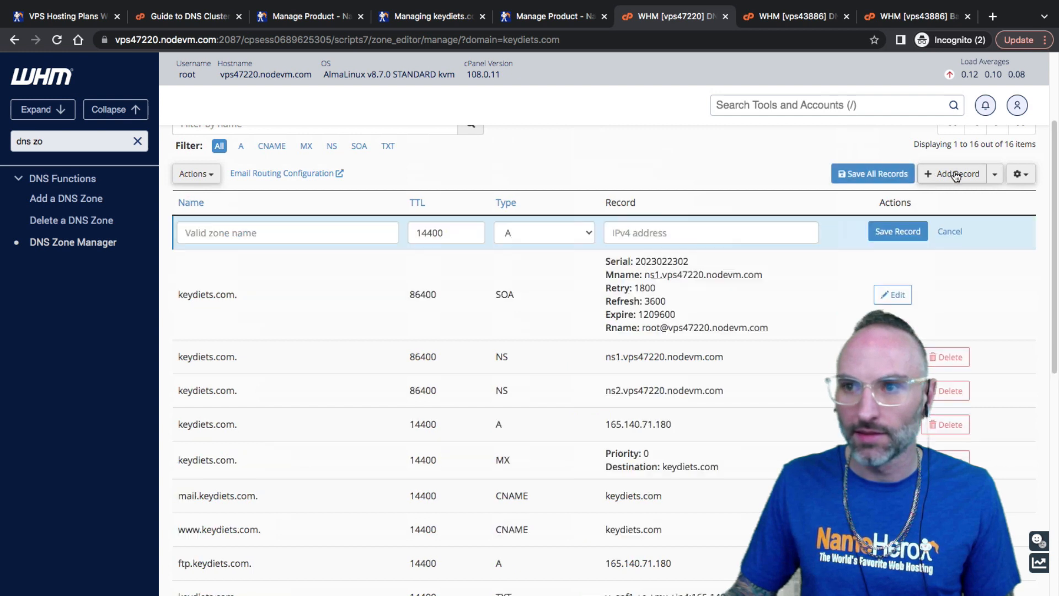
click(310, 237)
text(keydiet)
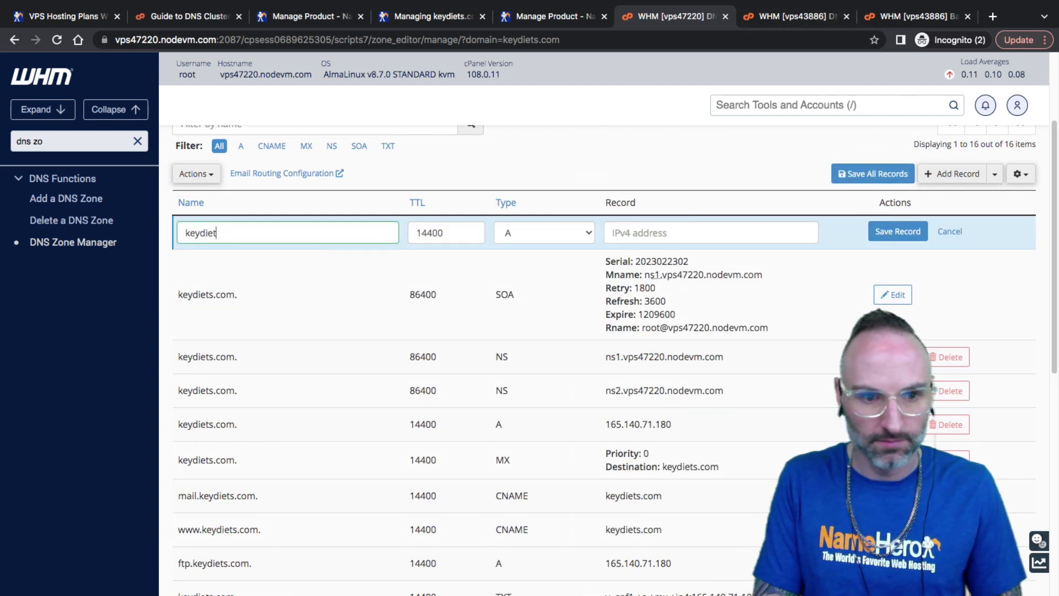
text(s.com.)
click(545, 232)
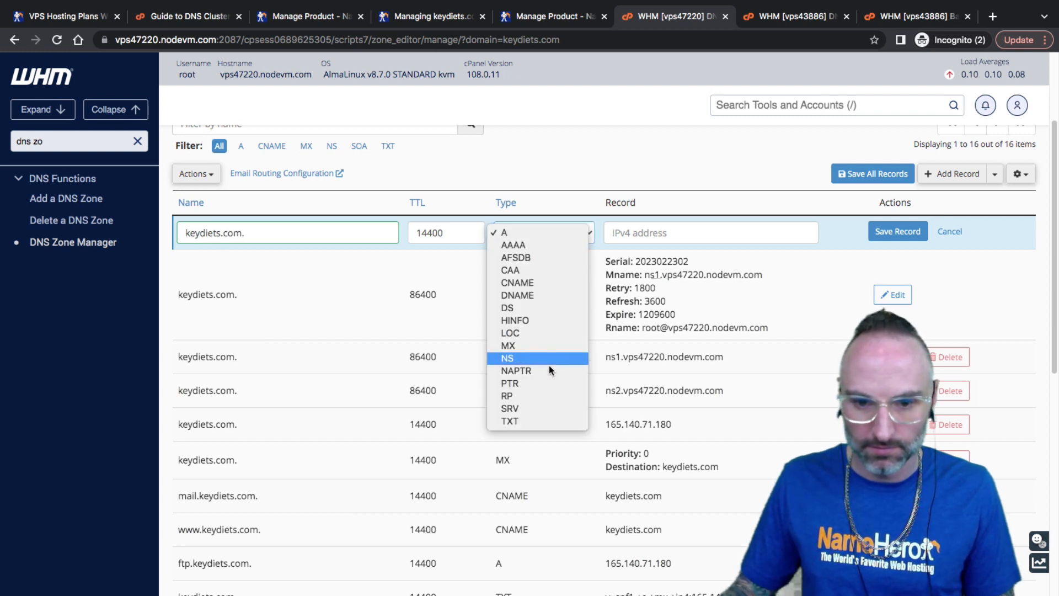
key(Return)
double_click(431, 234)
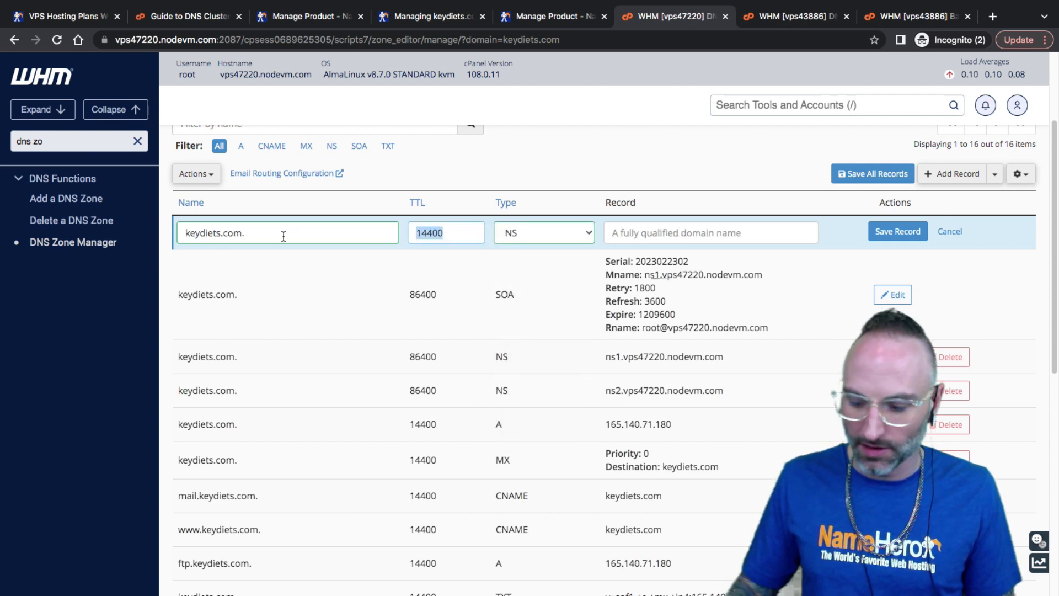
text(86)
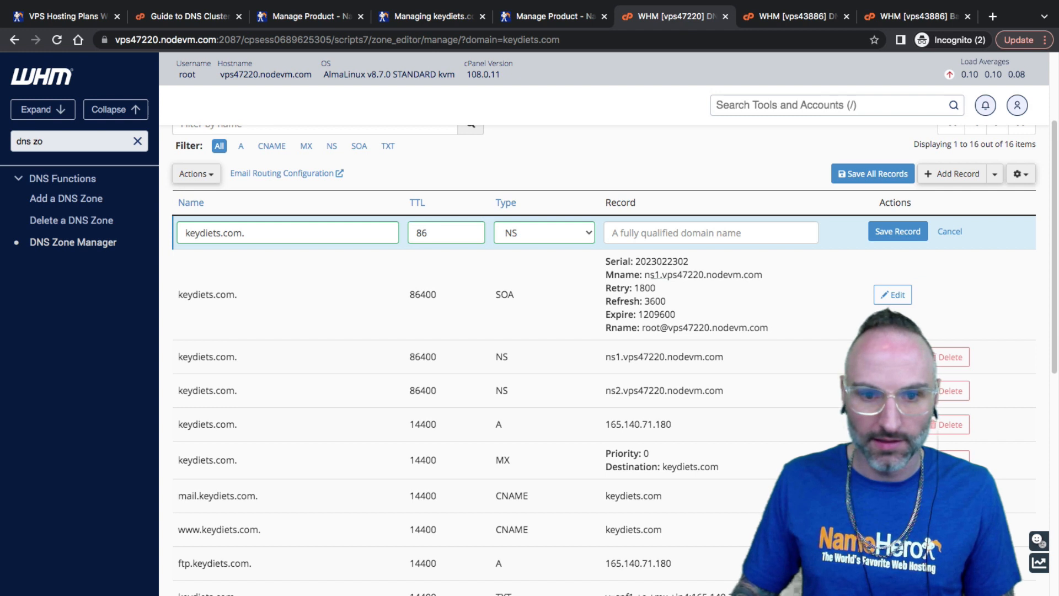
text(400)
right_click(669, 232)
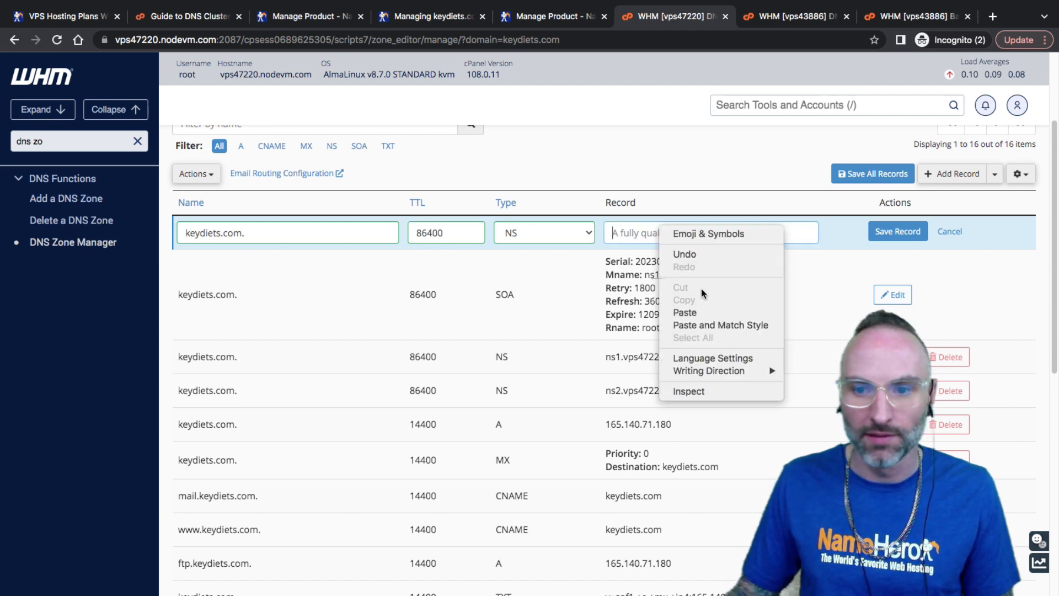
click(699, 304)
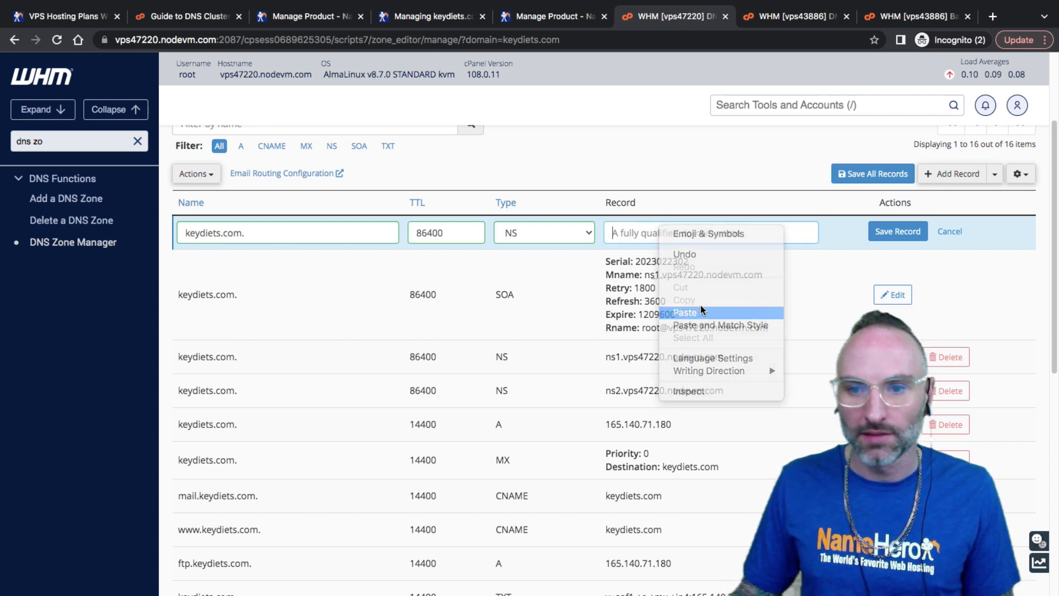
click(895, 232)
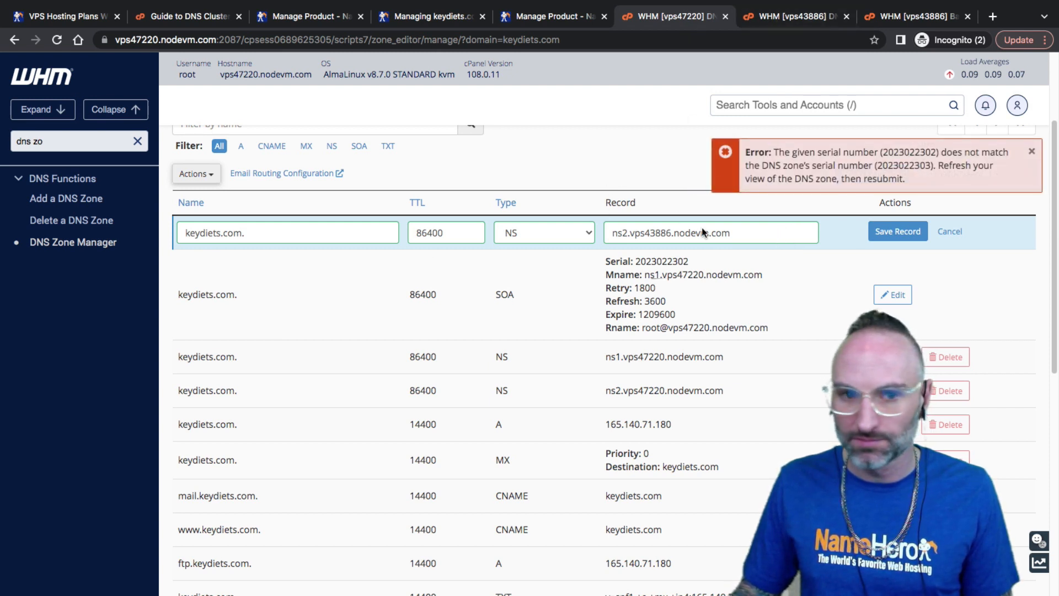
click(73, 242)
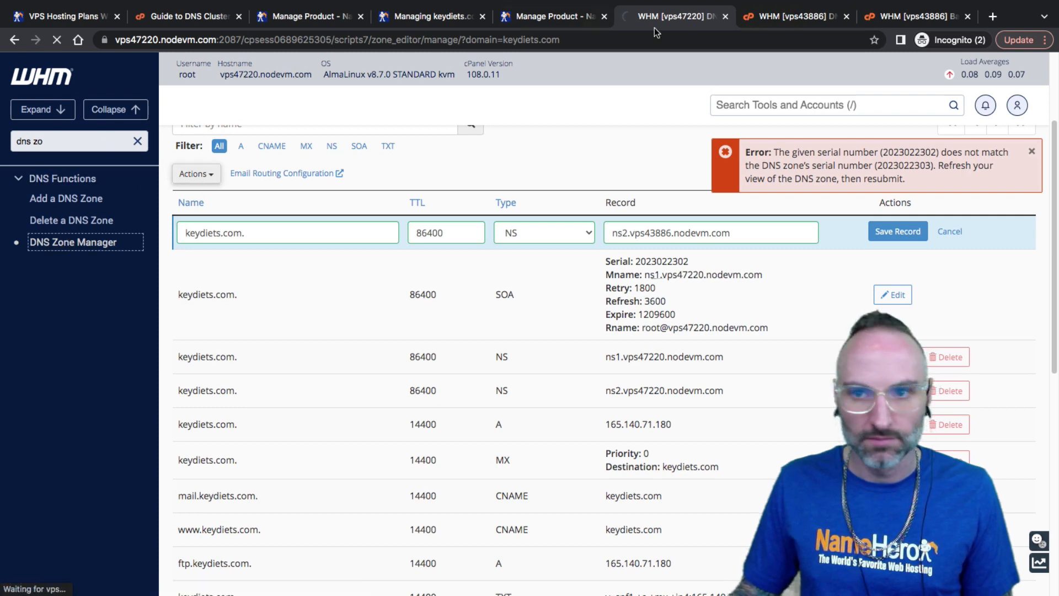
click(794, 16)
Add an NS record for keydiets.com. with TTL 86400 pointing to ns2.vps43886.nodevm.com
scroll(480, 161, up, 5)
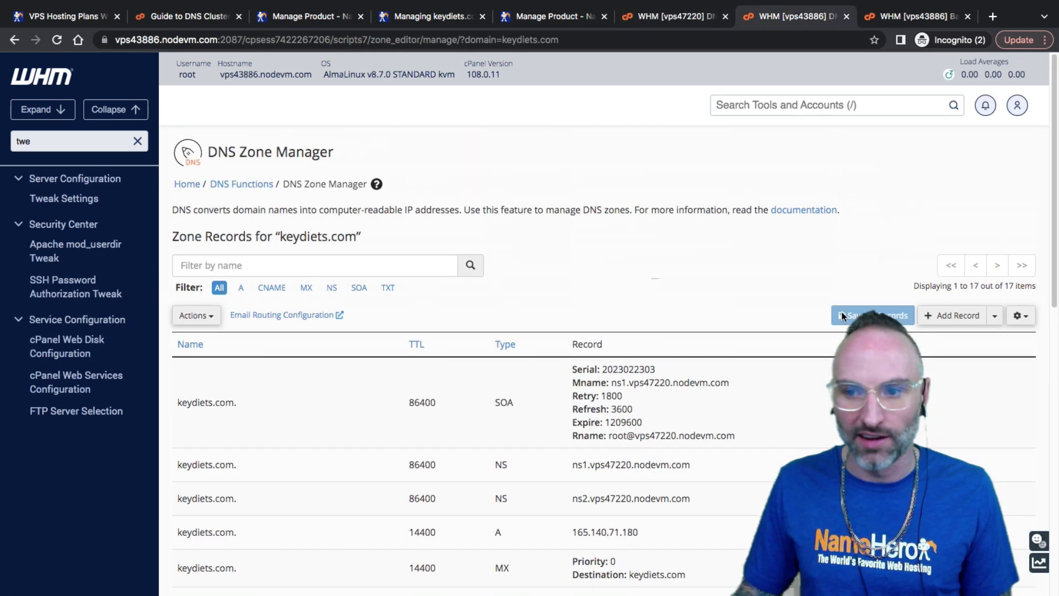
click(950, 315)
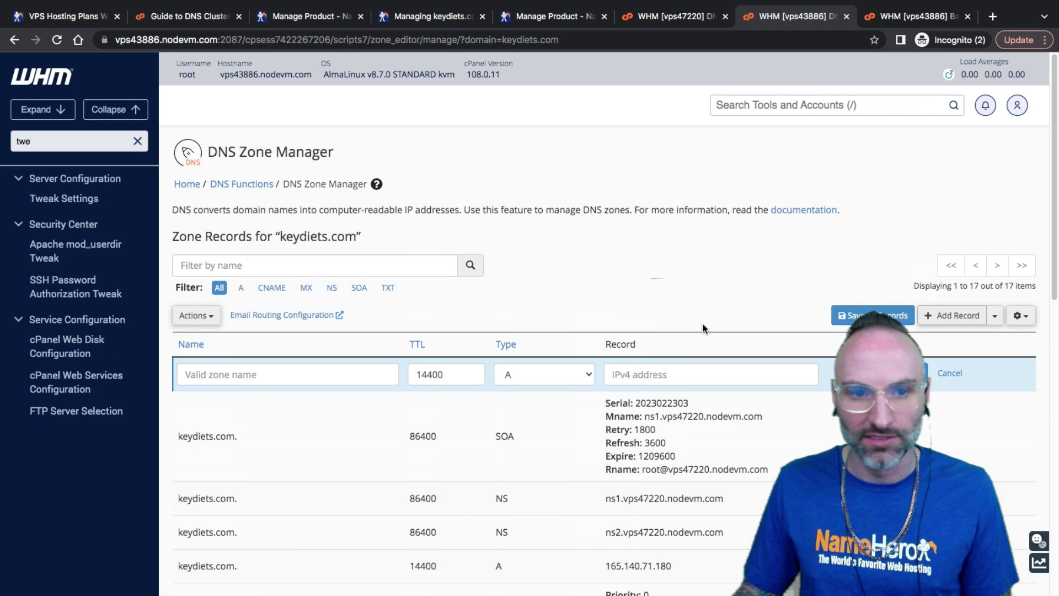
click(381, 378)
text(keydiets.)
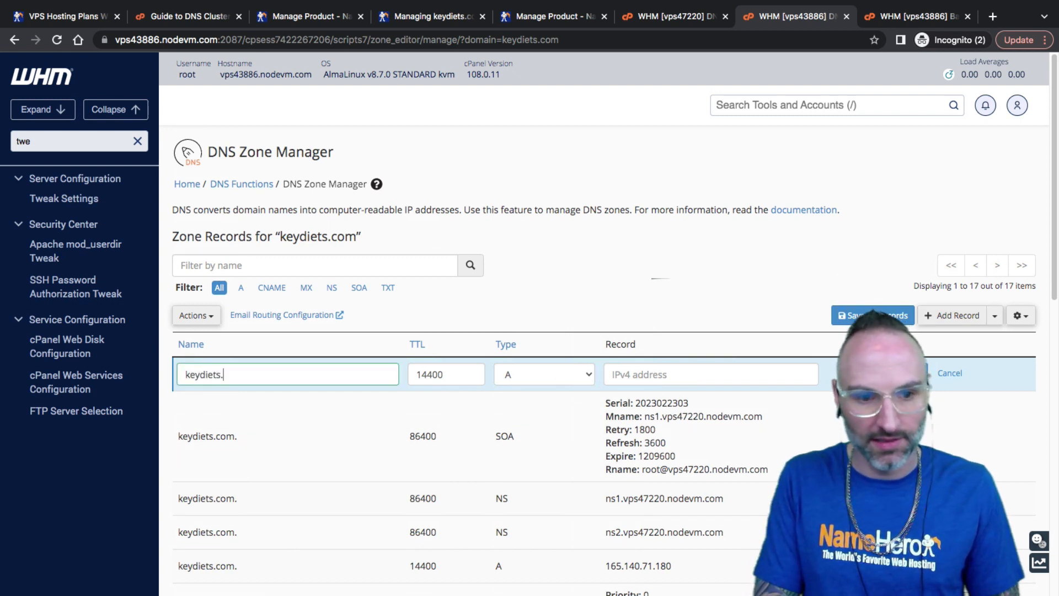
text(com.)
key(Tab)
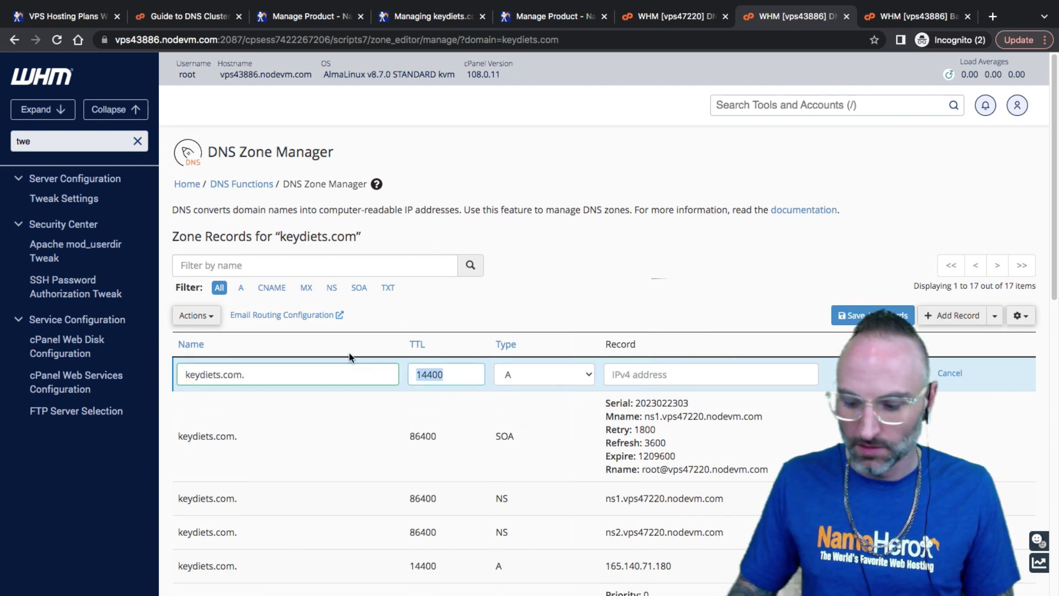
text(86400)
click(533, 379)
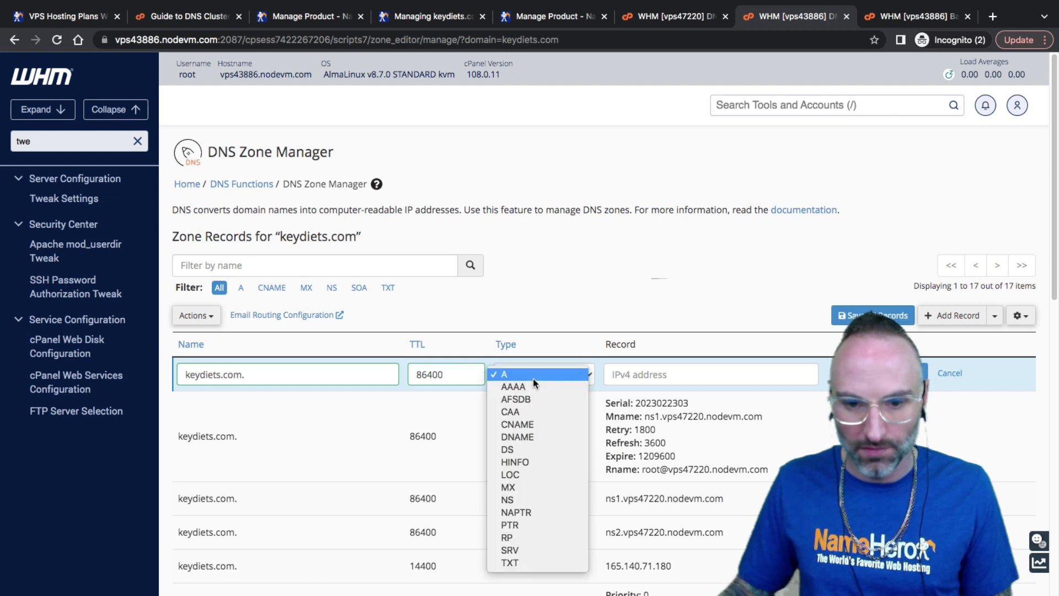
click(508, 499)
right_click(647, 370)
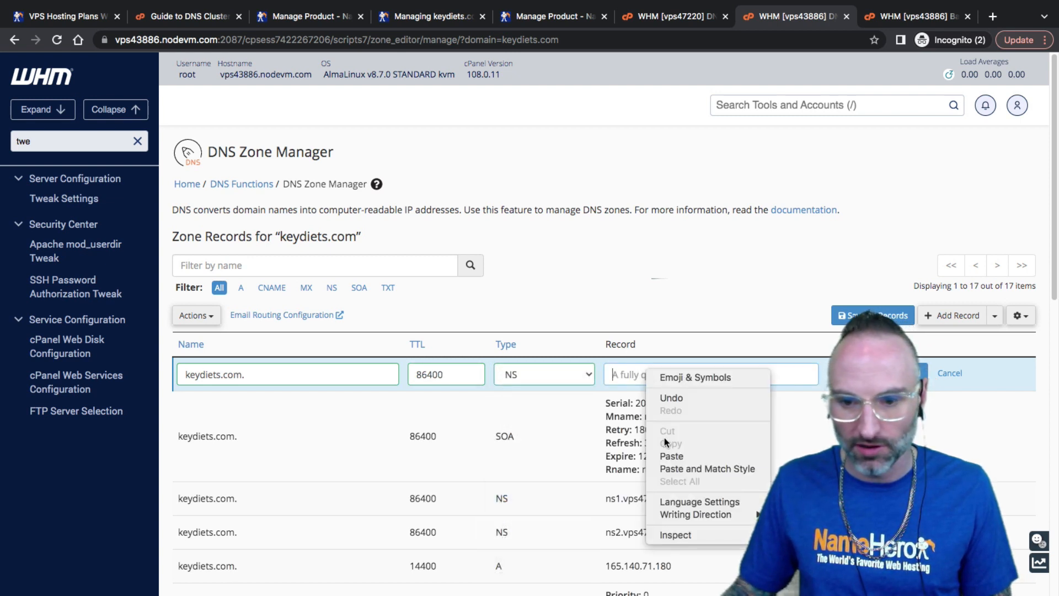
click(671, 456)
key(Return)
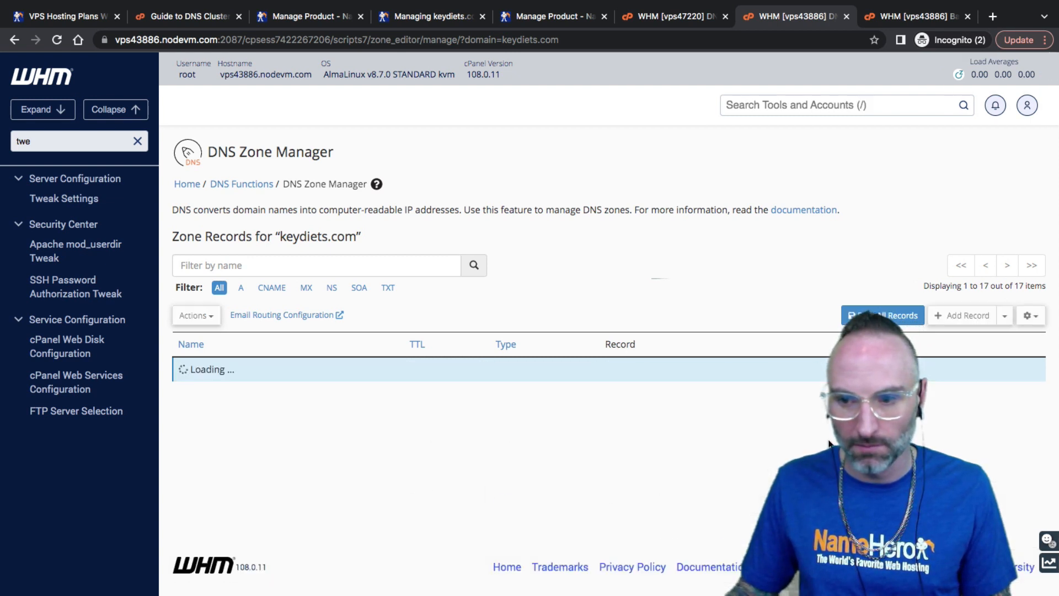
Compare the zone's vps47220 NS rows with the two new vps43886 NS records
scroll(740, 465, down, 2)
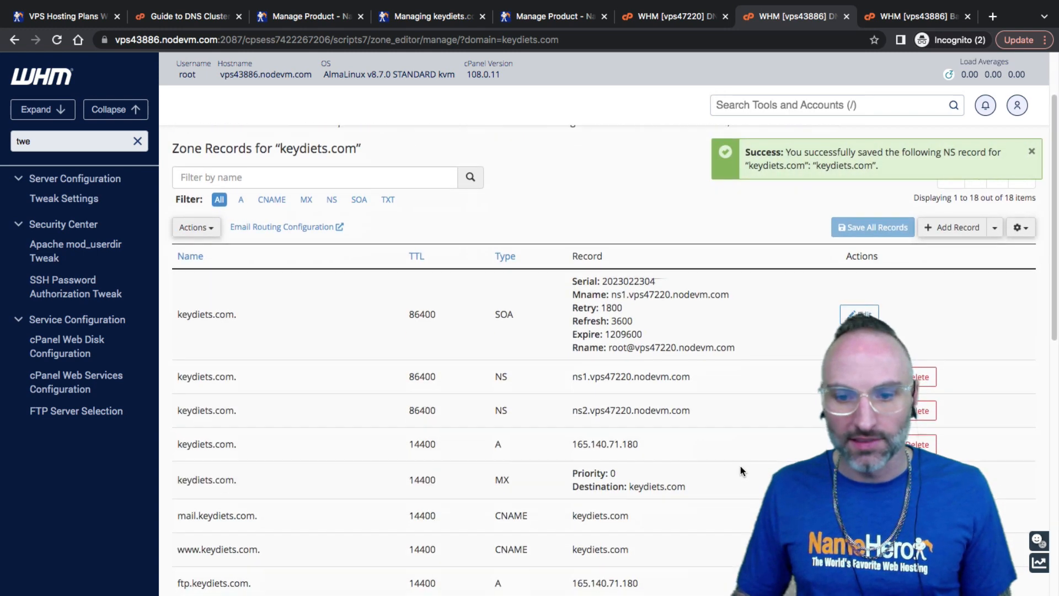
scroll(741, 471, down, 2)
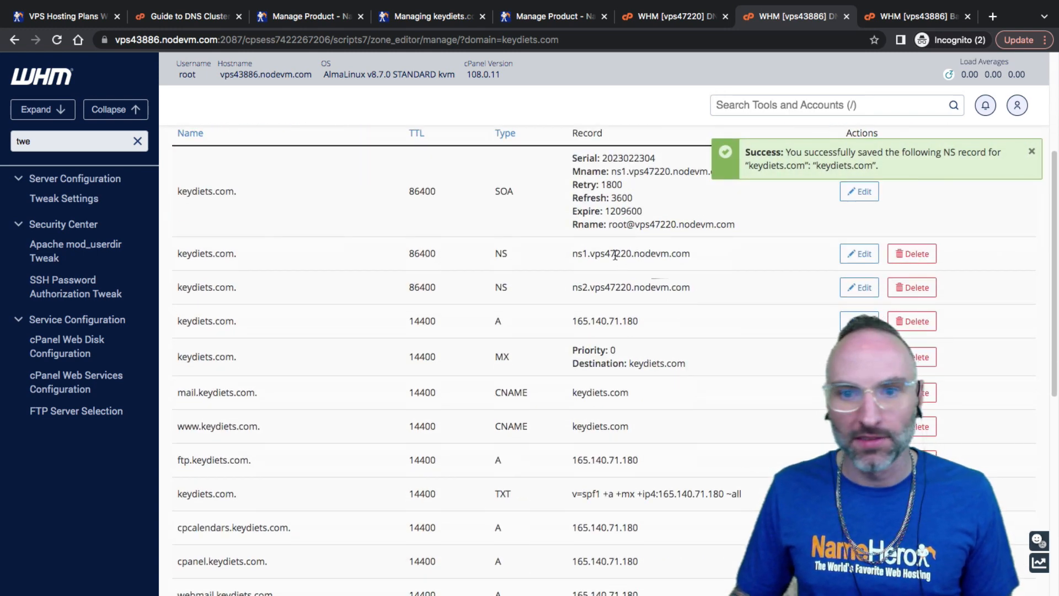
drag(605, 254, 631, 254)
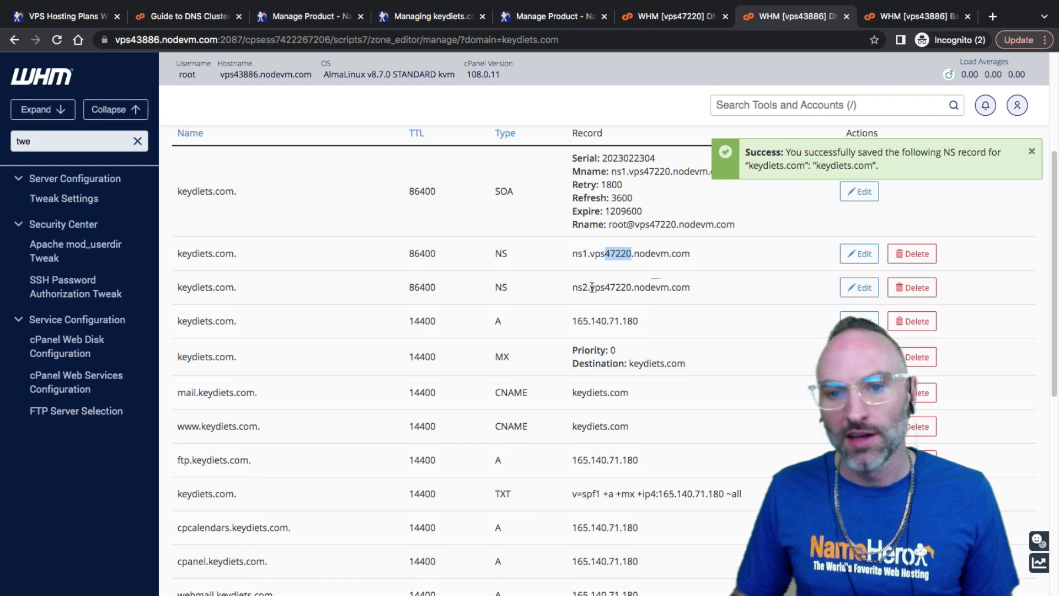
drag(691, 293, 374, 259)
scroll(386, 331, down, 7)
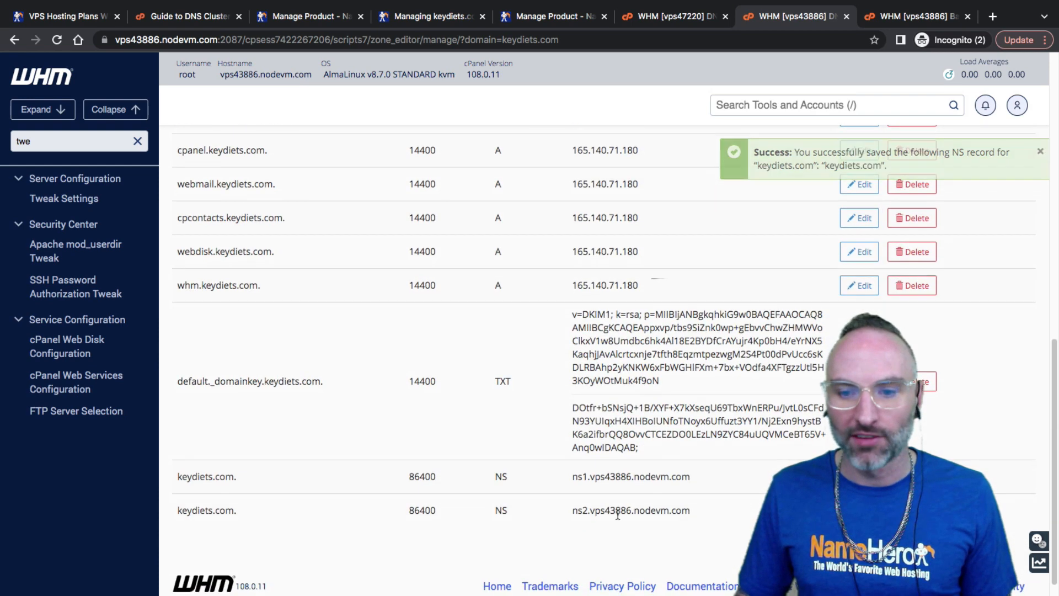
drag(616, 510, 568, 473)
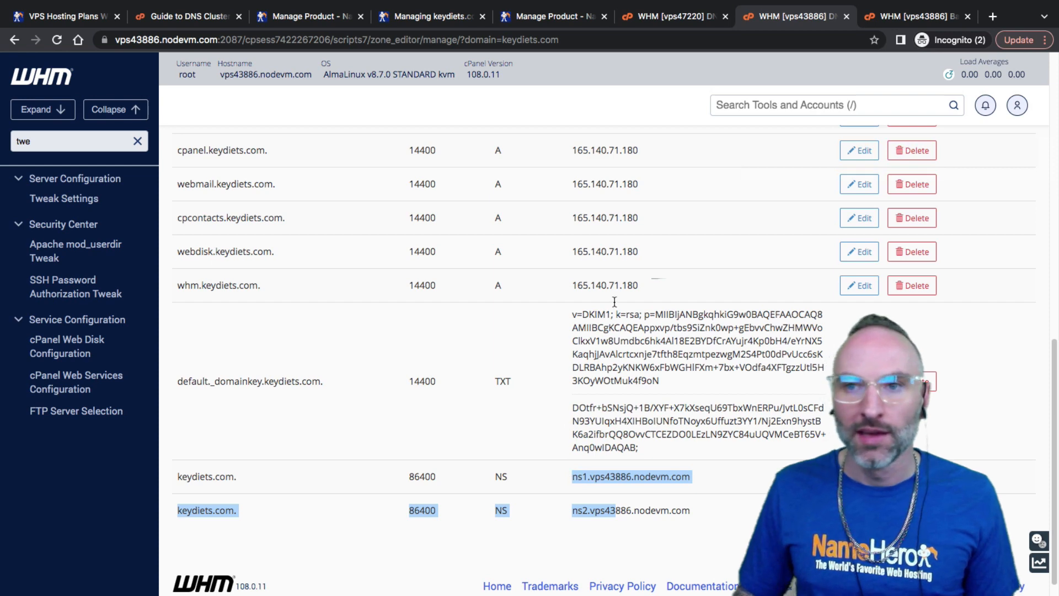
click(665, 16)
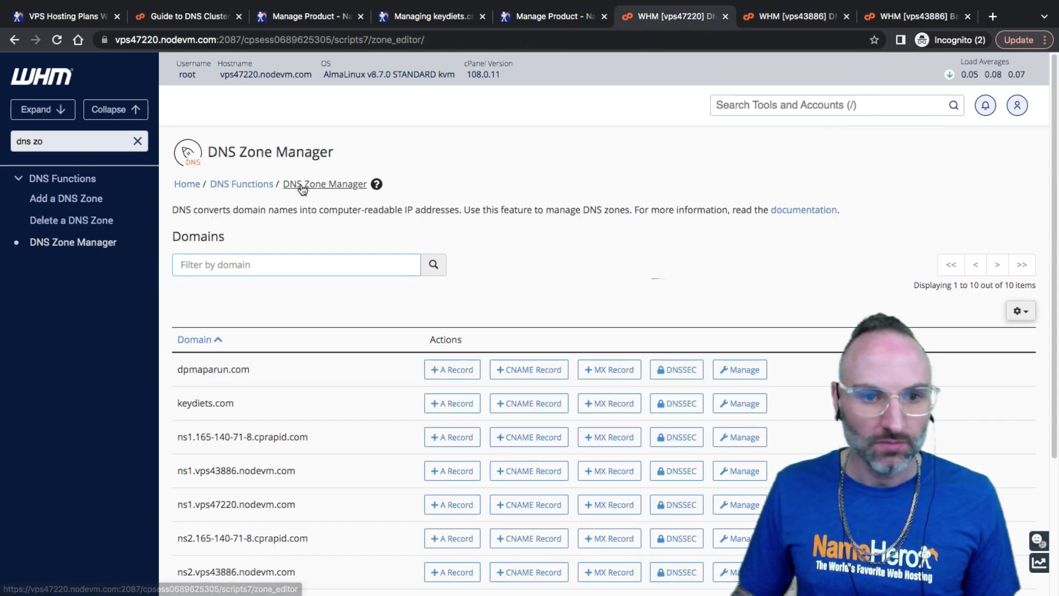
Open vps47220's keydiets.com zone and scroll to confirm both vps43886 NS entries
click(740, 403)
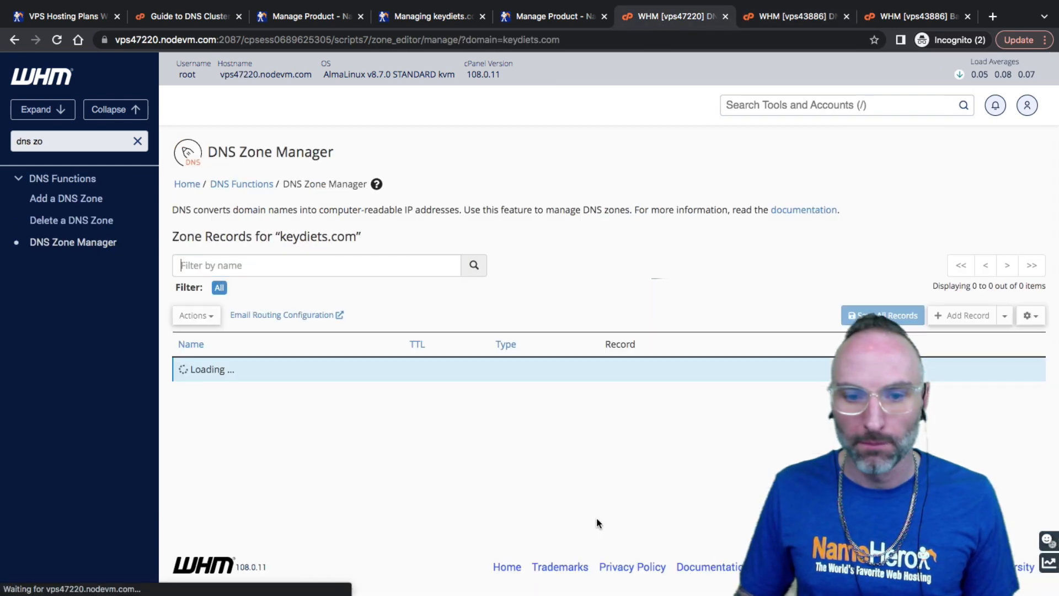
scroll(562, 504, down, 10)
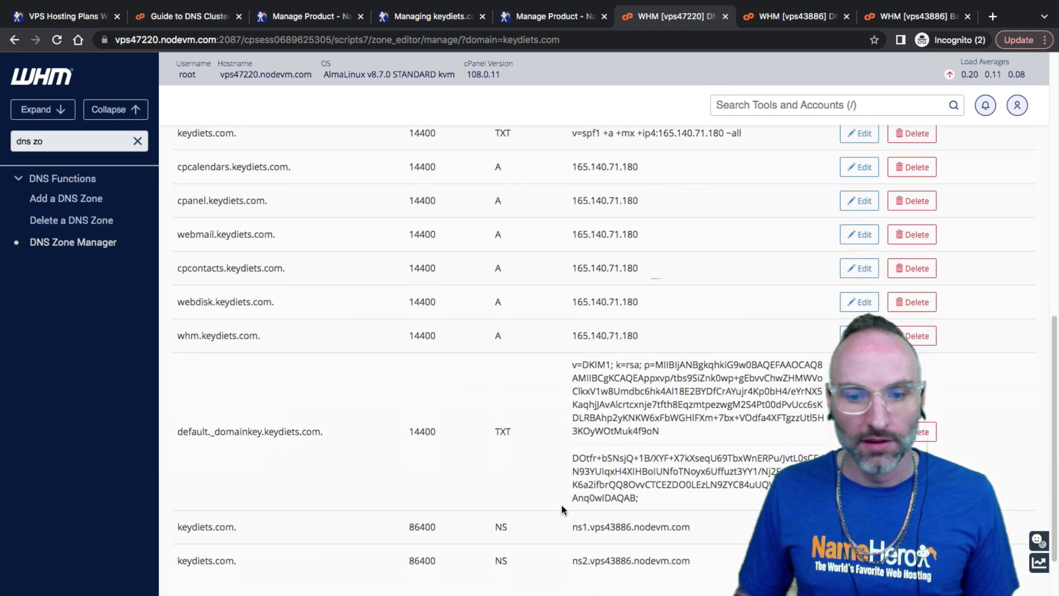
scroll(563, 506, down, 2)
drag(563, 505, 576, 428)
scroll(569, 469, up, 15)
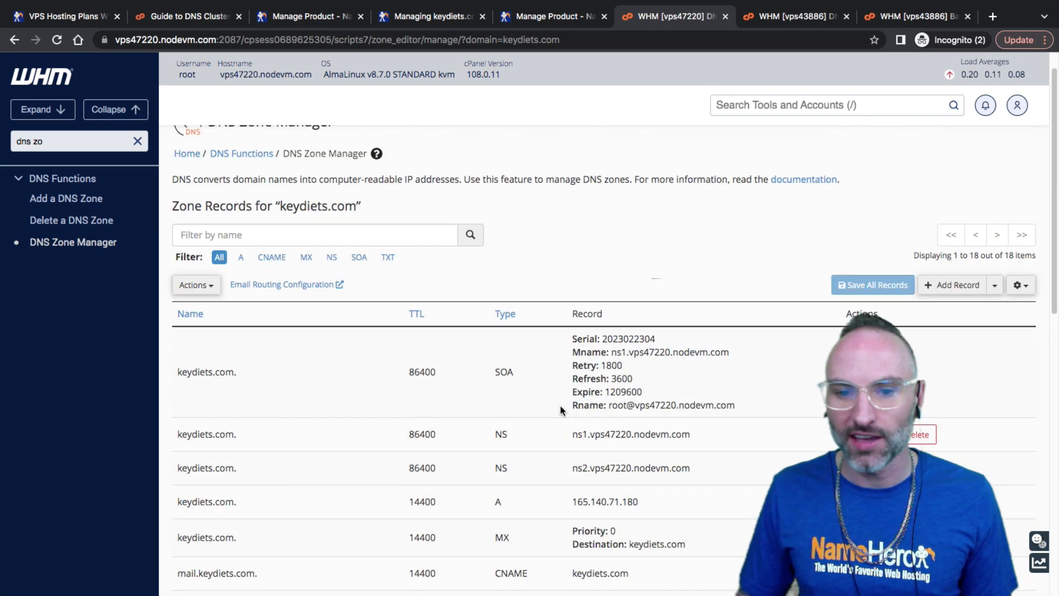
scroll(584, 498, down, 4)
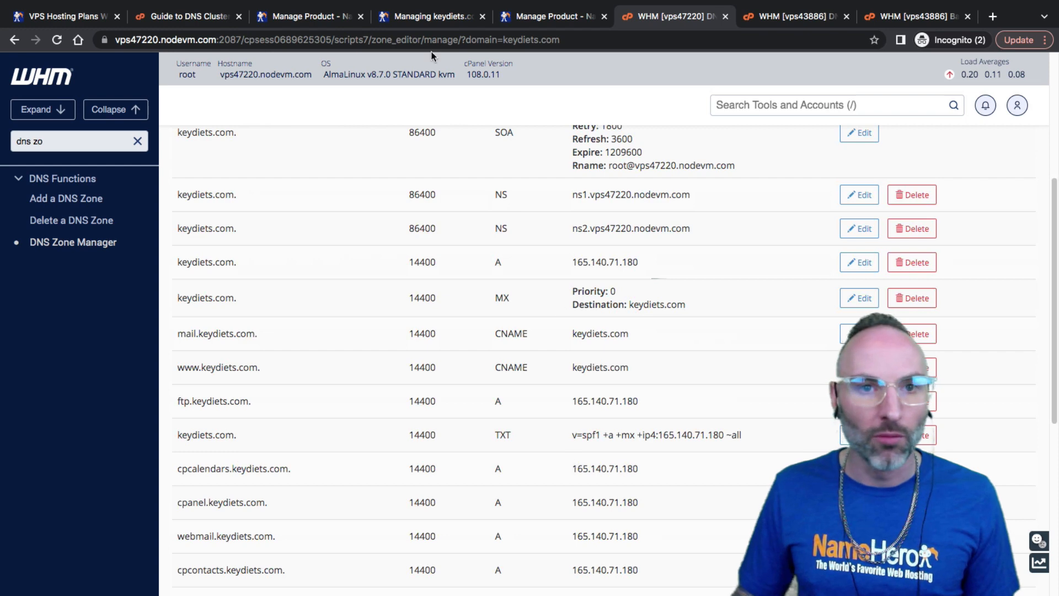
click(415, 19)
Fill Nameserver 3 with ns1.vps43886.nodevm.com and Nameserver 4 with ns2.vps43886.nodevm.com
click(449, 437)
right_click(451, 439)
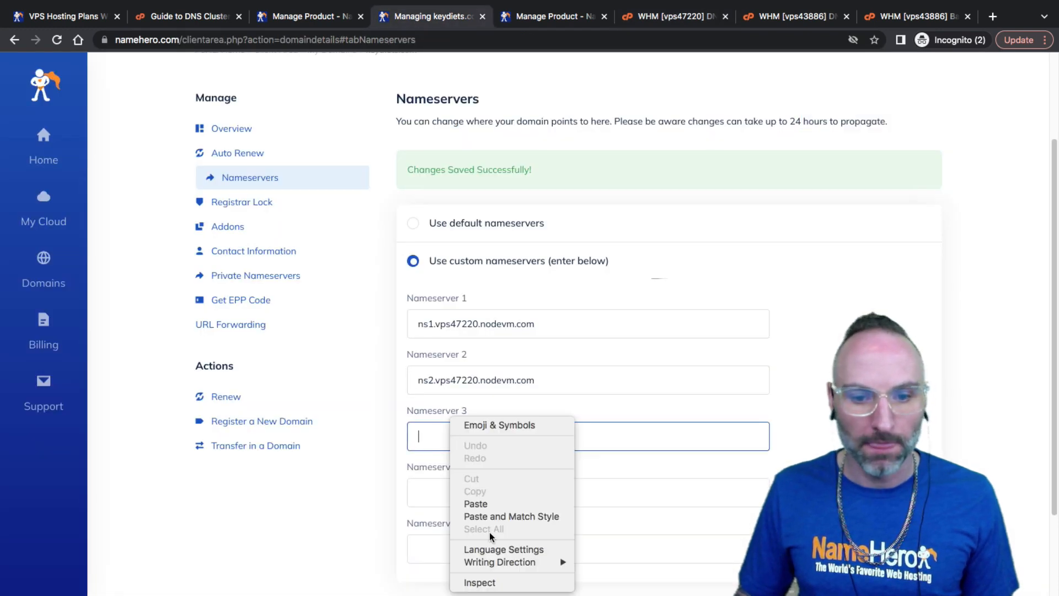
click(496, 505)
right_click(441, 489)
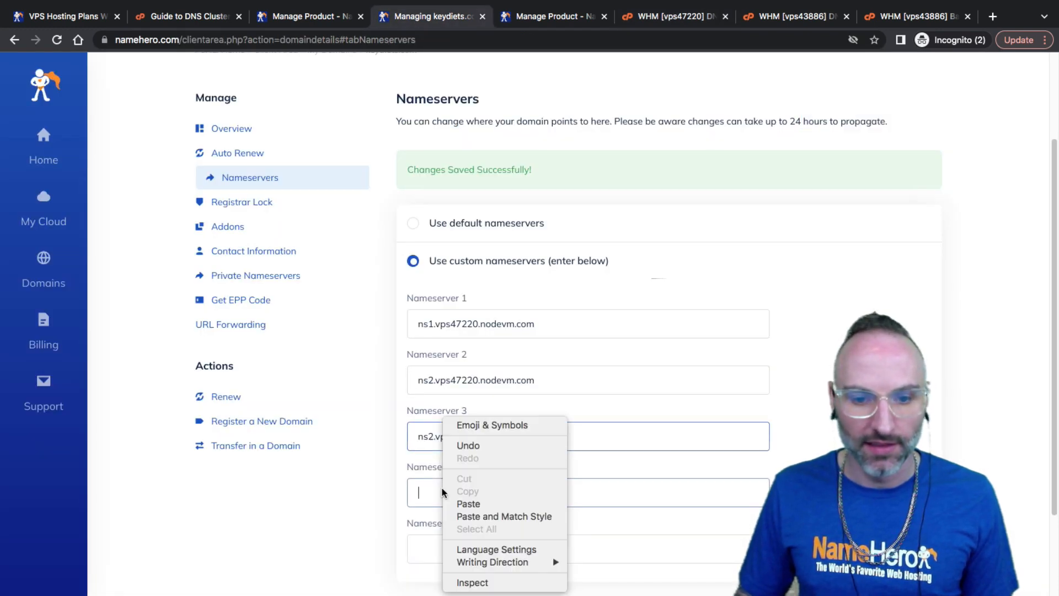
click(430, 456)
right_click(428, 494)
click(450, 499)
click(431, 436)
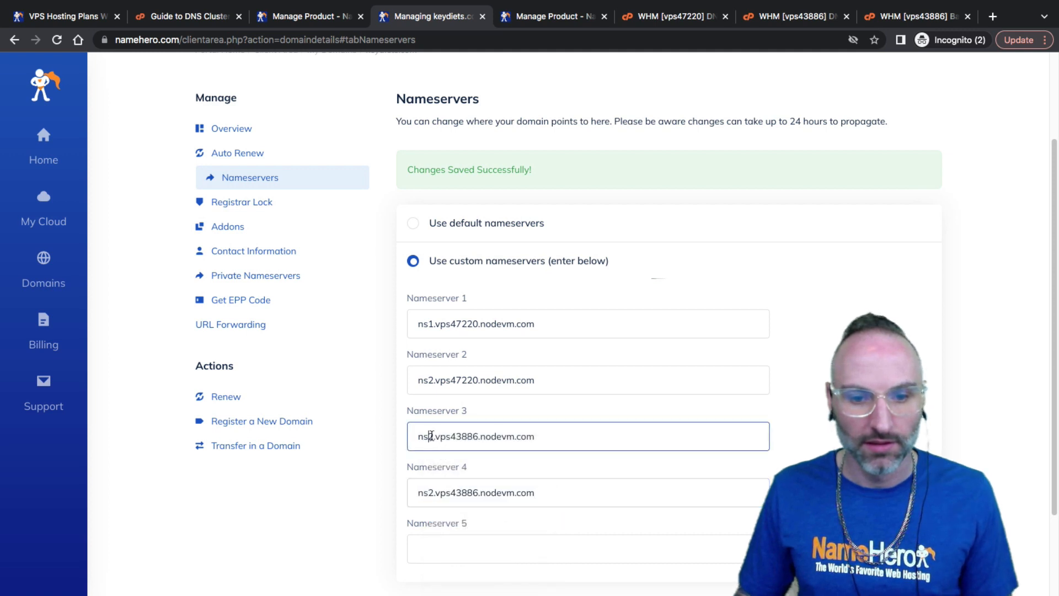
text(1)
click(506, 415)
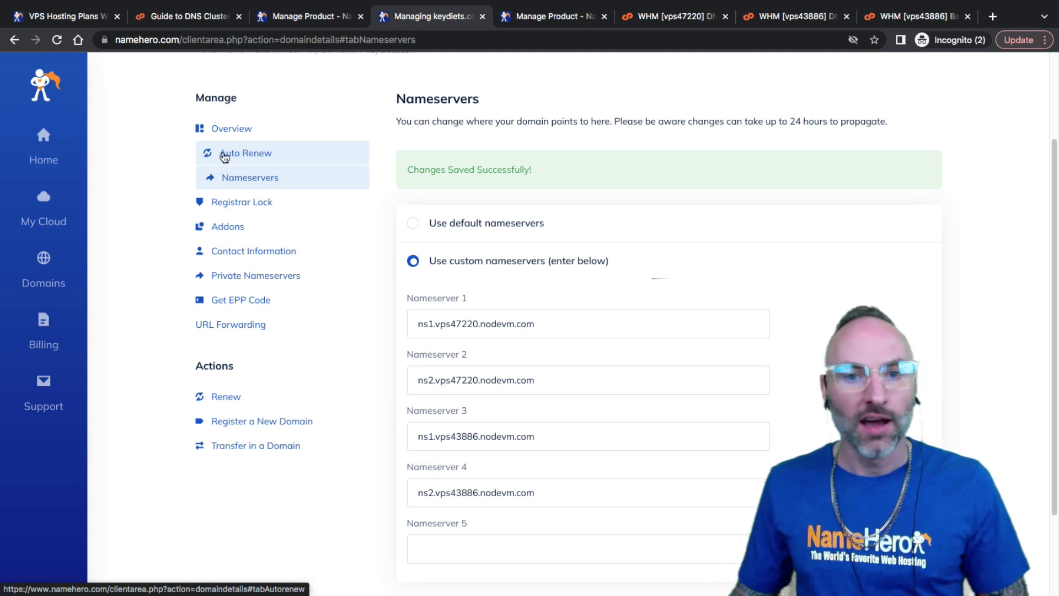
Check that Nameservers 1 and 2 read ns1/ns2.vps47220.nodevm.com
drag(544, 324, 403, 331)
click(437, 331)
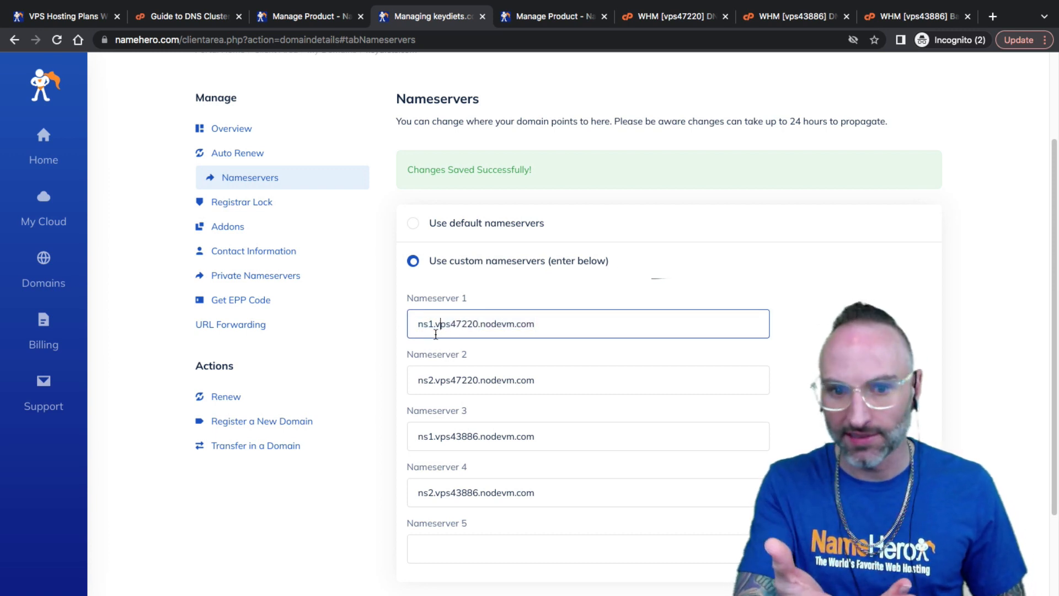
drag(436, 324, 472, 325)
click(468, 326)
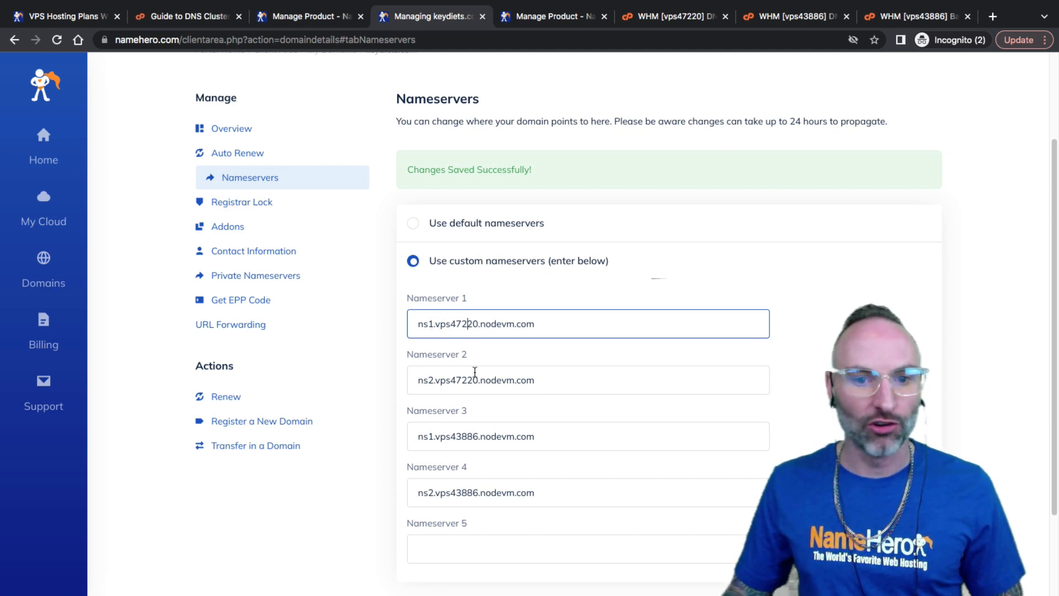
drag(536, 382, 447, 384)
click(446, 382)
mouse_move(421, 320)
mouse_down()
mouse_move(514, 332)
mouse_move(409, 323)
mouse_move(558, 330)
mouse_move(418, 325)
mouse_up()
click(558, 334)
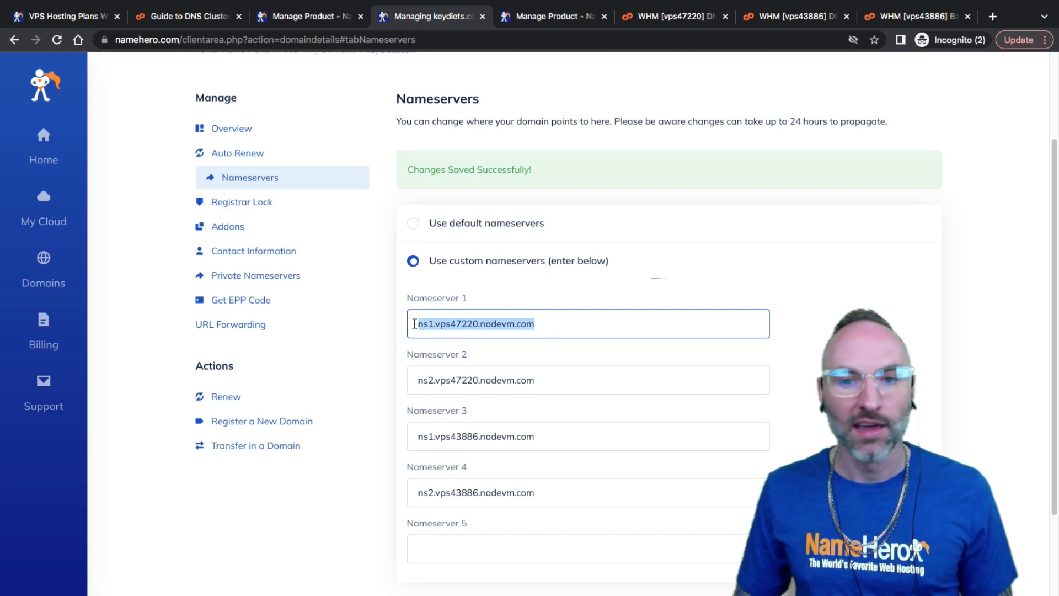
drag(551, 372, 415, 381)
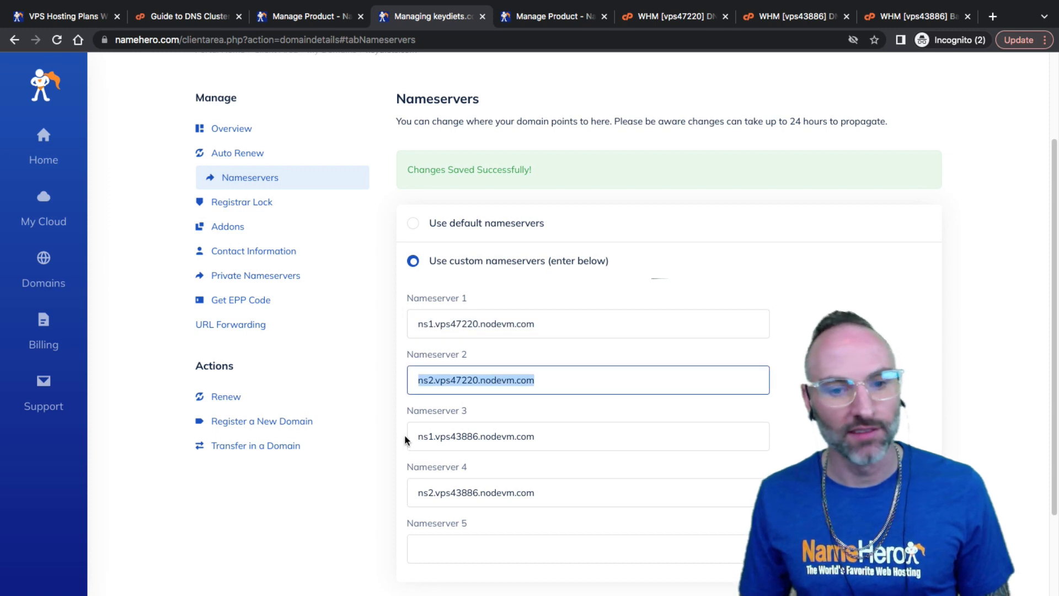
Check that Nameservers 3 and 4 read ns1/ns2.vps43886.nodevm.com
drag(408, 439, 497, 439)
drag(553, 495, 389, 482)
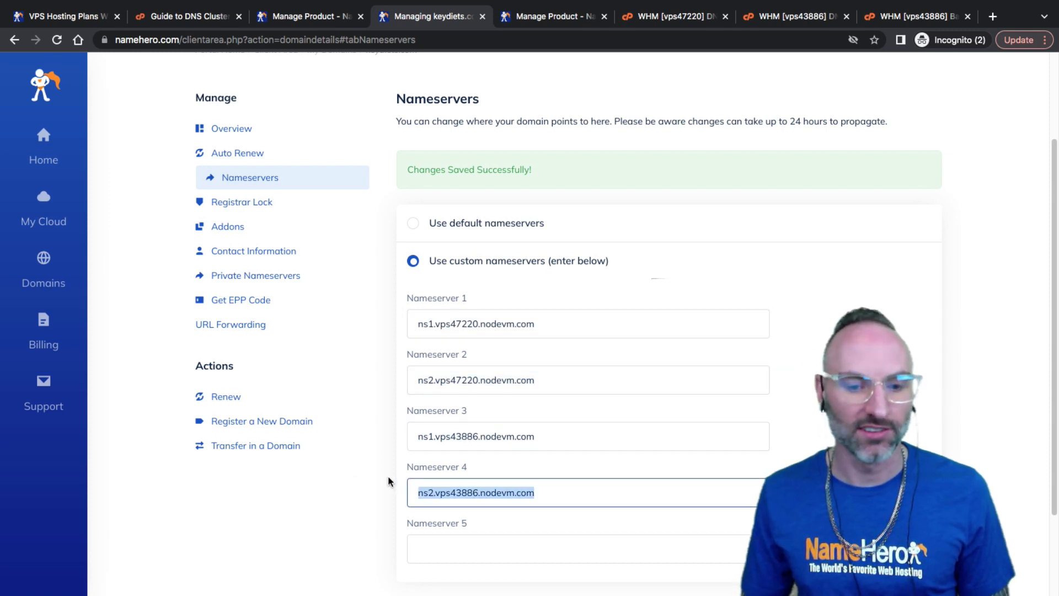
click(437, 483)
drag(482, 439, 356, 441)
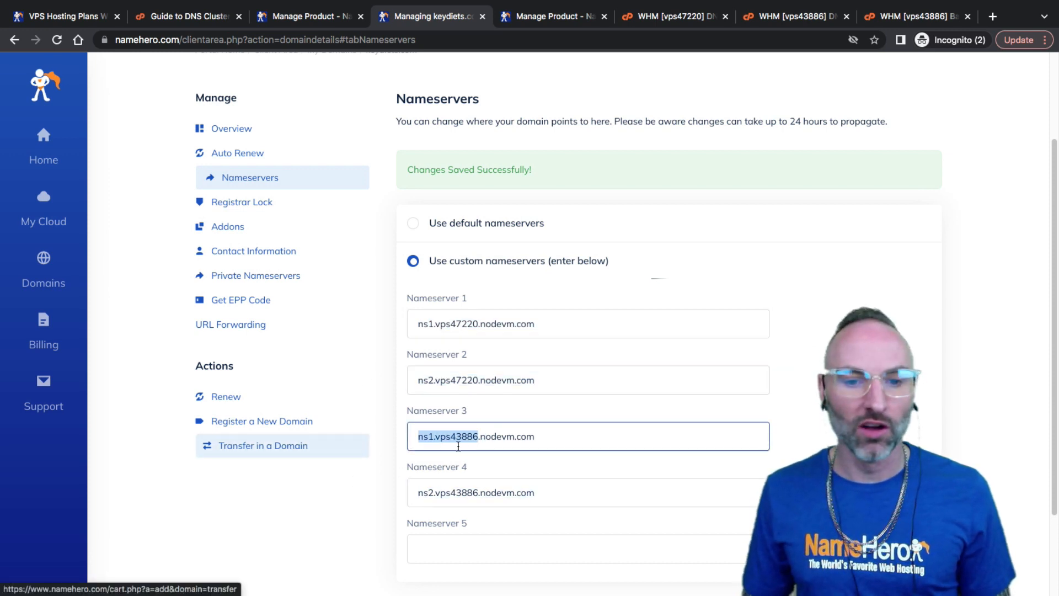
click(475, 442)
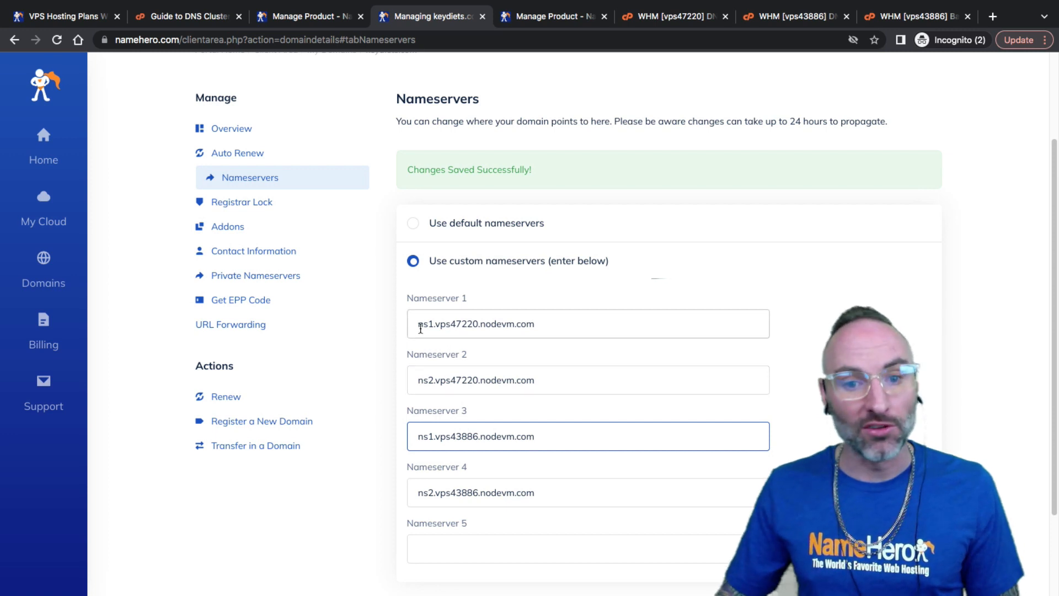
click(435, 326)
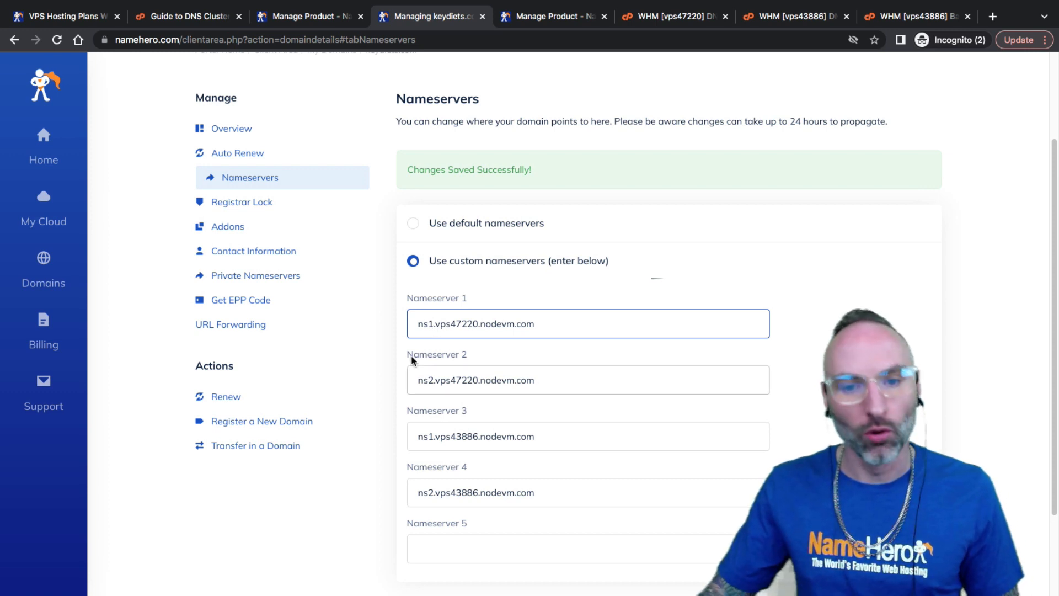
scroll(457, 458, down, 2)
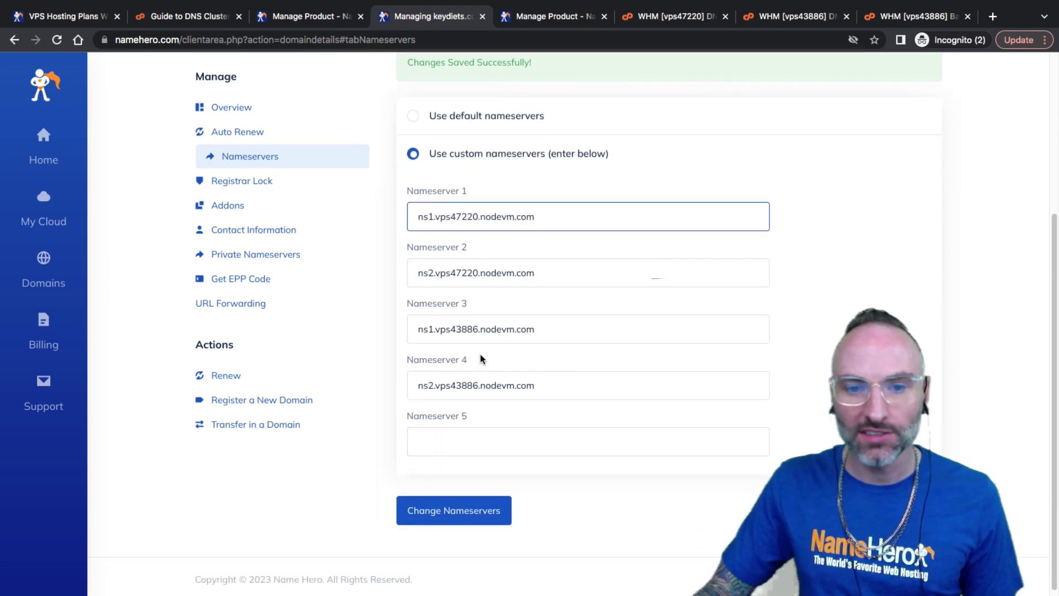
drag(541, 385, 373, 363)
key(shift+Tab)
key(shift+Tab)
key(shift+Tab)
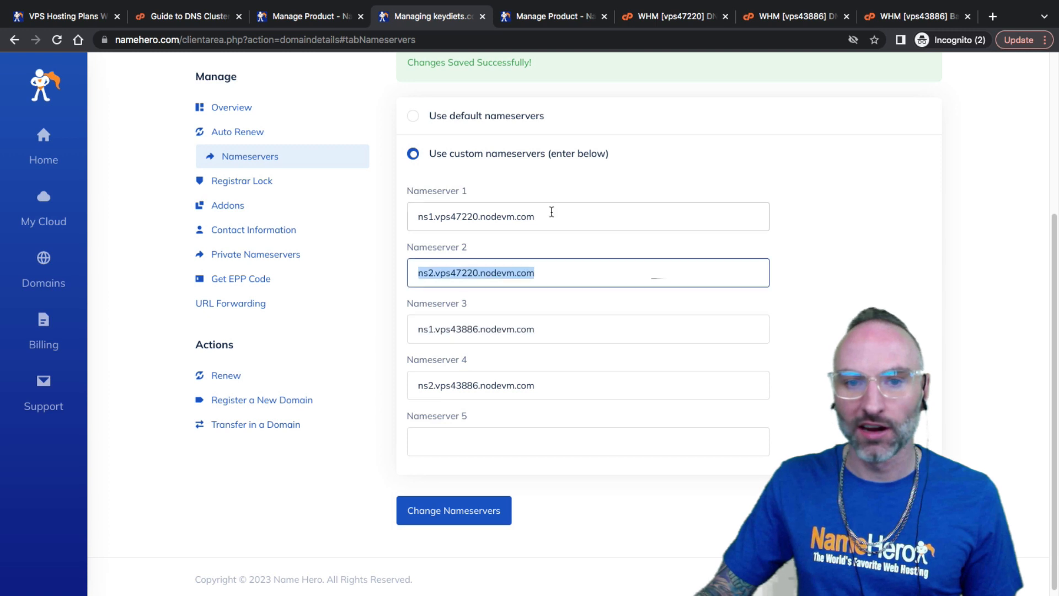
Save the four custom nameservers for keydiets.com
click(448, 520)
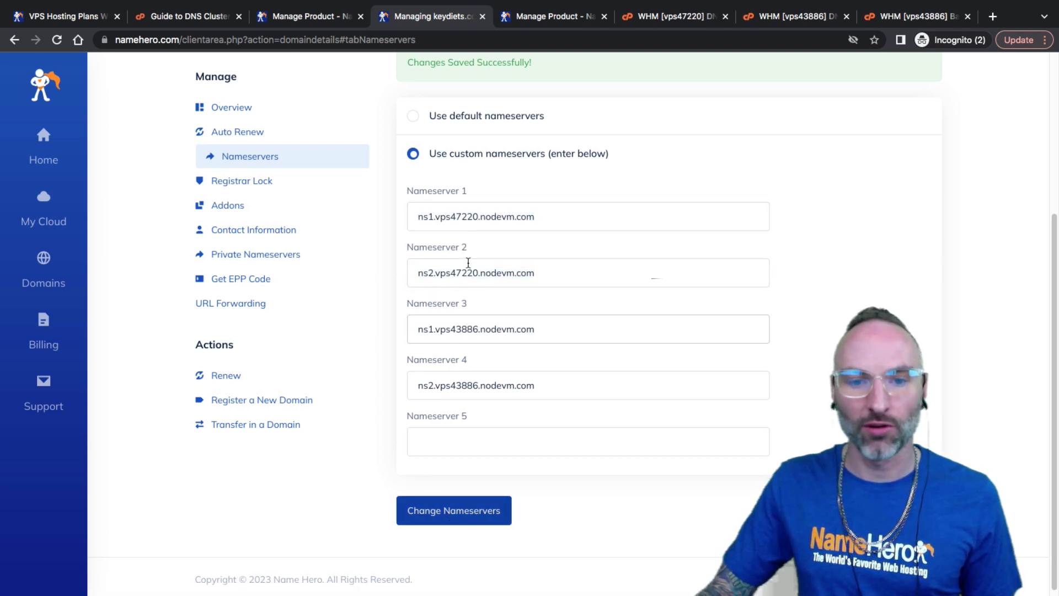
scroll(466, 386, up, 2)
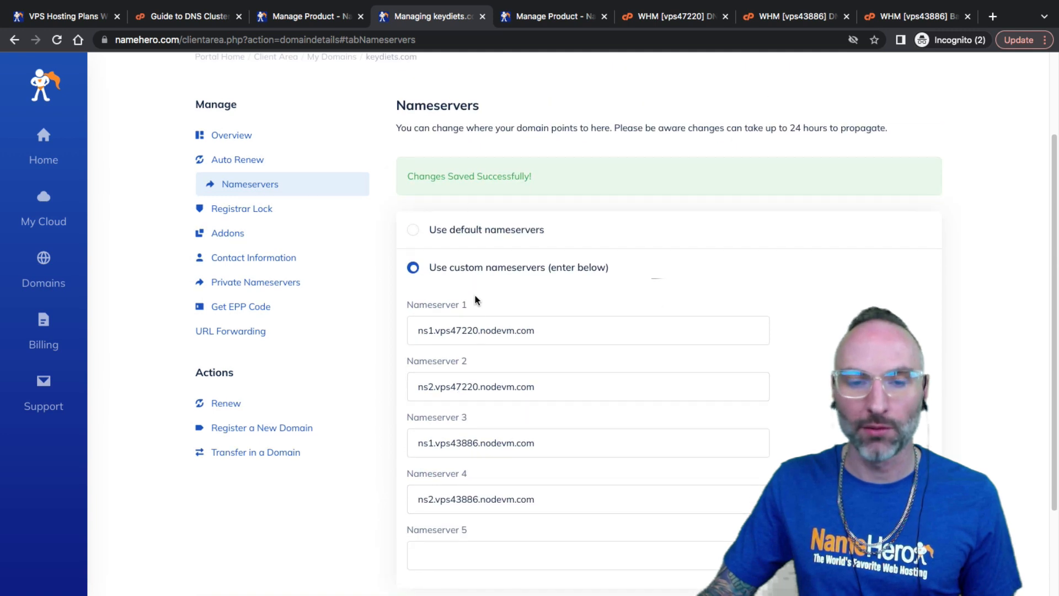
scroll(478, 301, down, 2)
scroll(480, 424, up, 2)
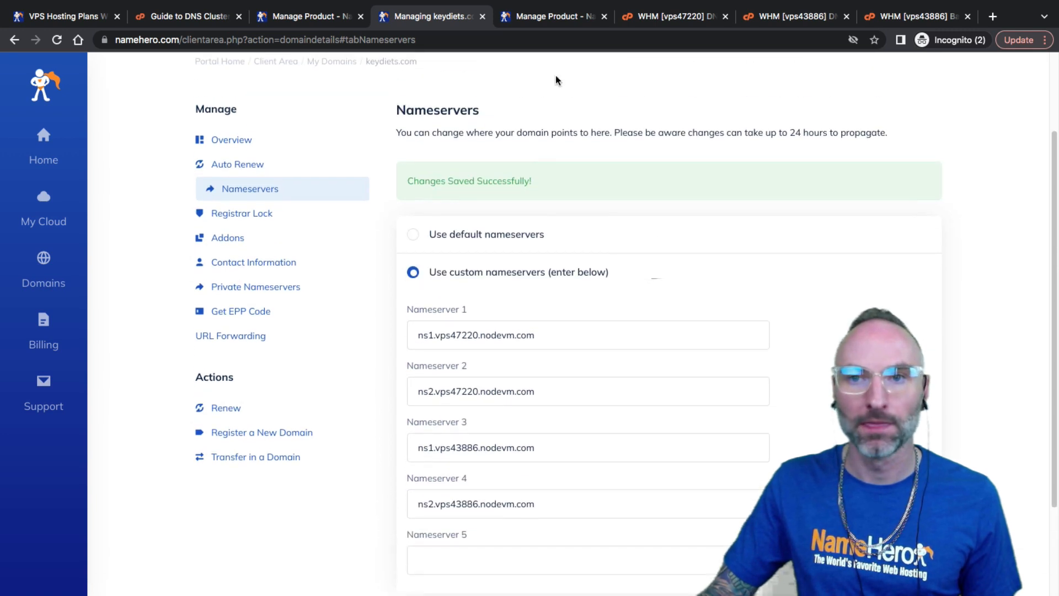
Compare the server tabs, then open List Accounts on vps43886 via a 'list acc' search
click(658, 20)
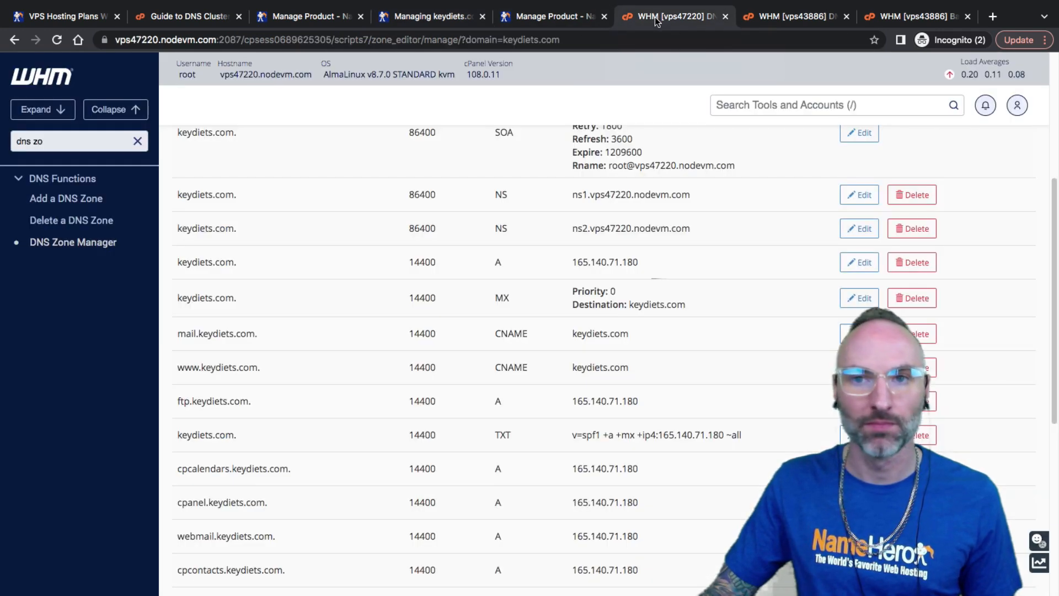
click(586, 19)
click(696, 21)
click(797, 17)
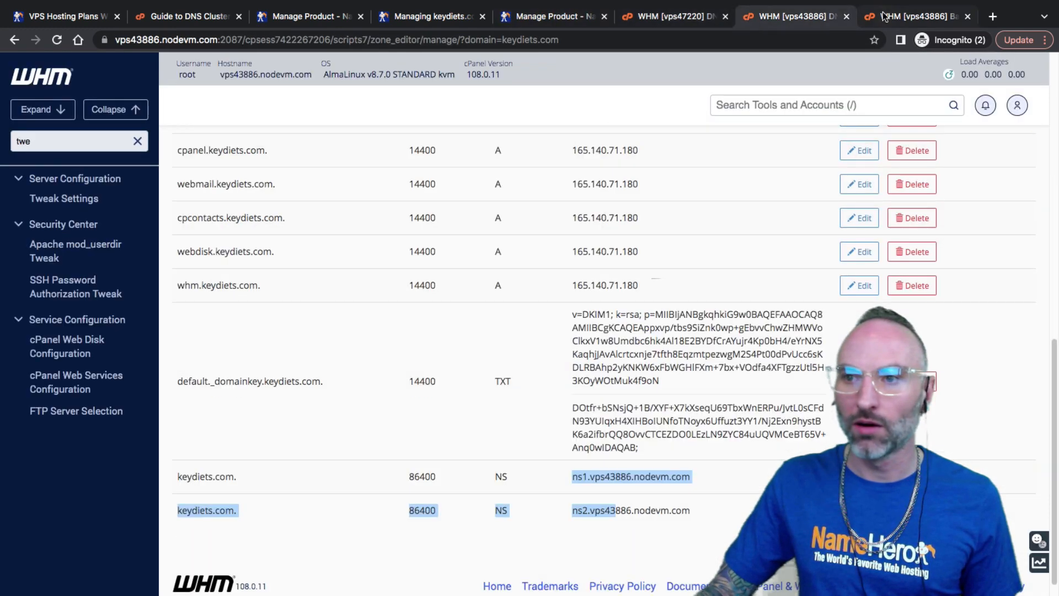
scroll(483, 286, up, 10)
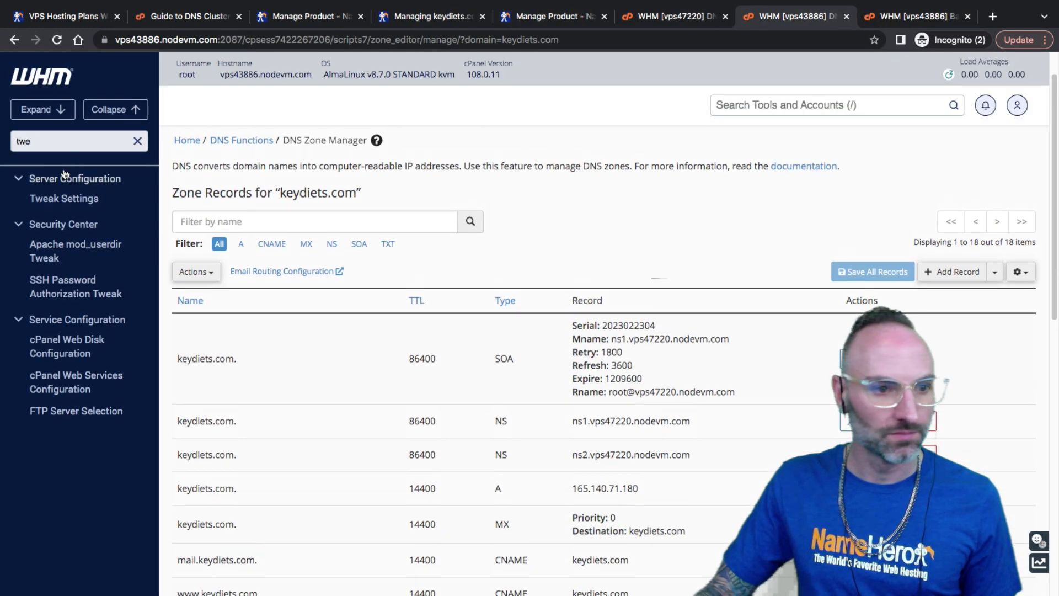
key(BackSpace)
key(BackSpace)
key(BackSpace)
text(lis)
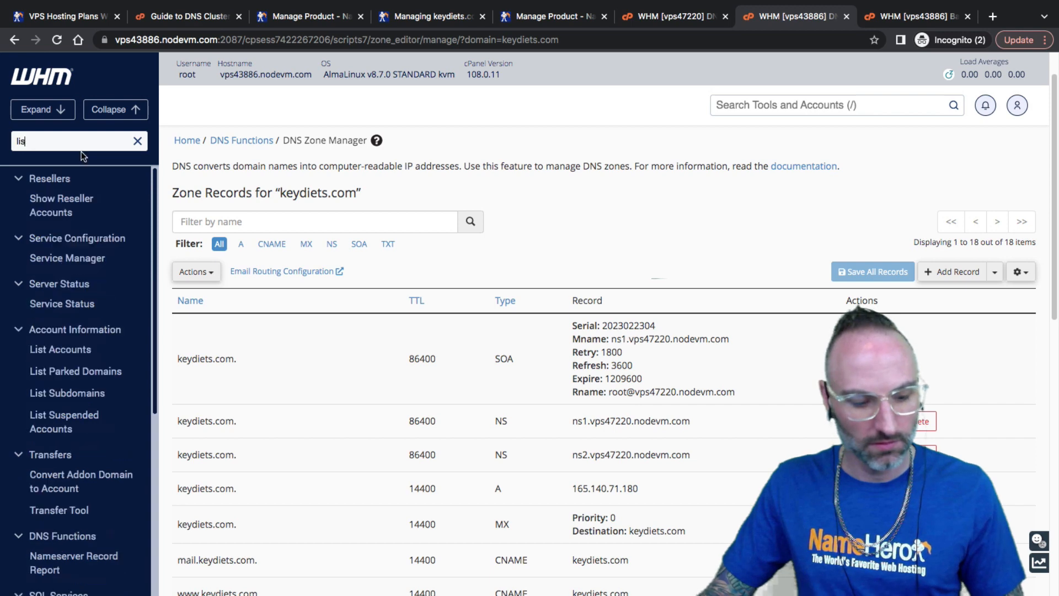
text(t acc)
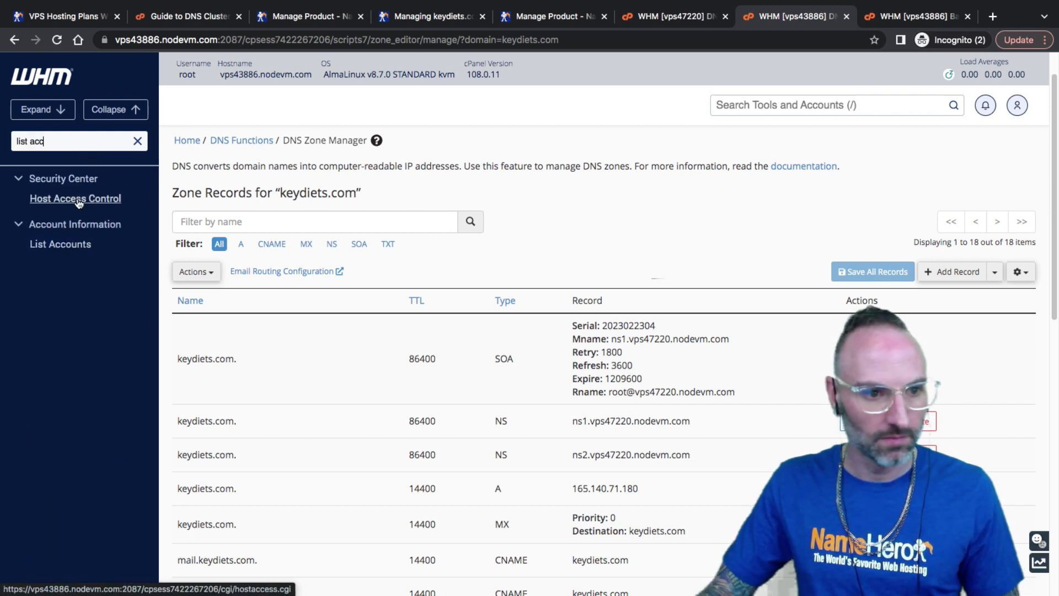
click(70, 246)
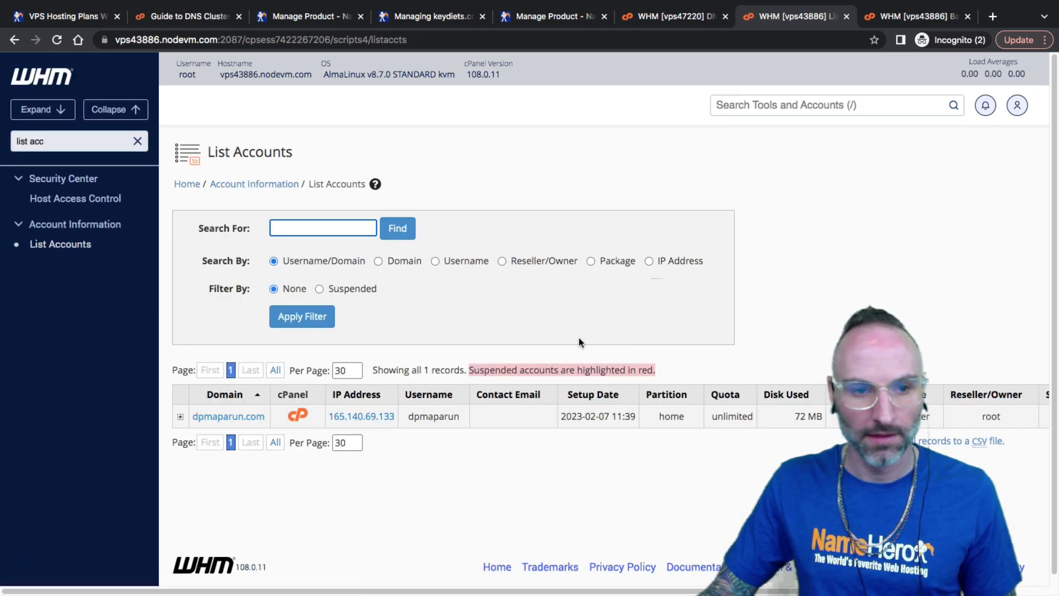
Open List Accounts on vps47220 and follow the keydiets.com domain link
click(703, 21)
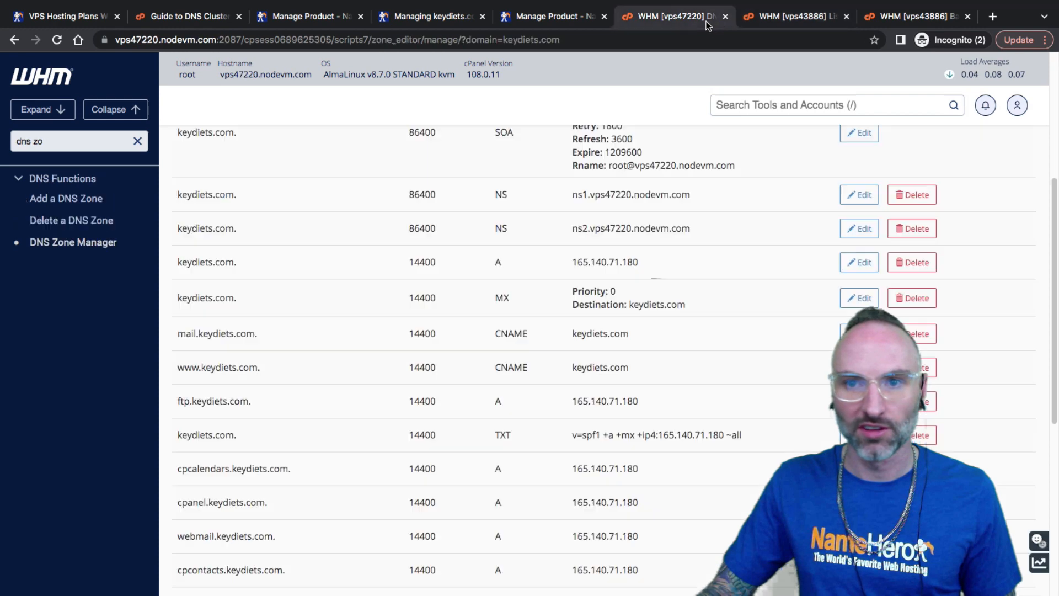
click(98, 140)
key(ctrl+a)
text(lis)
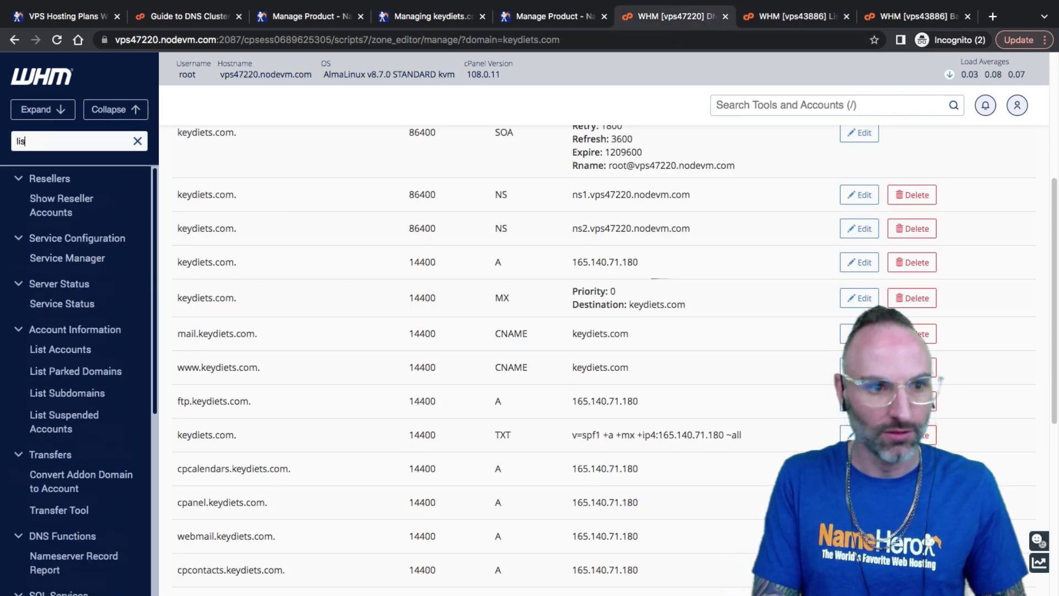
text(t accou)
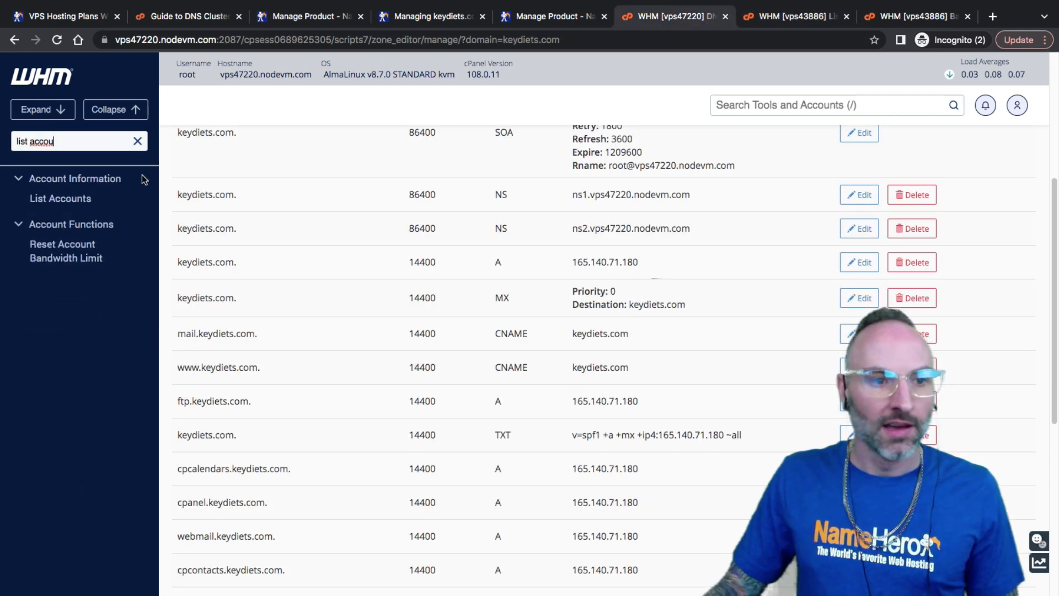
click(60, 198)
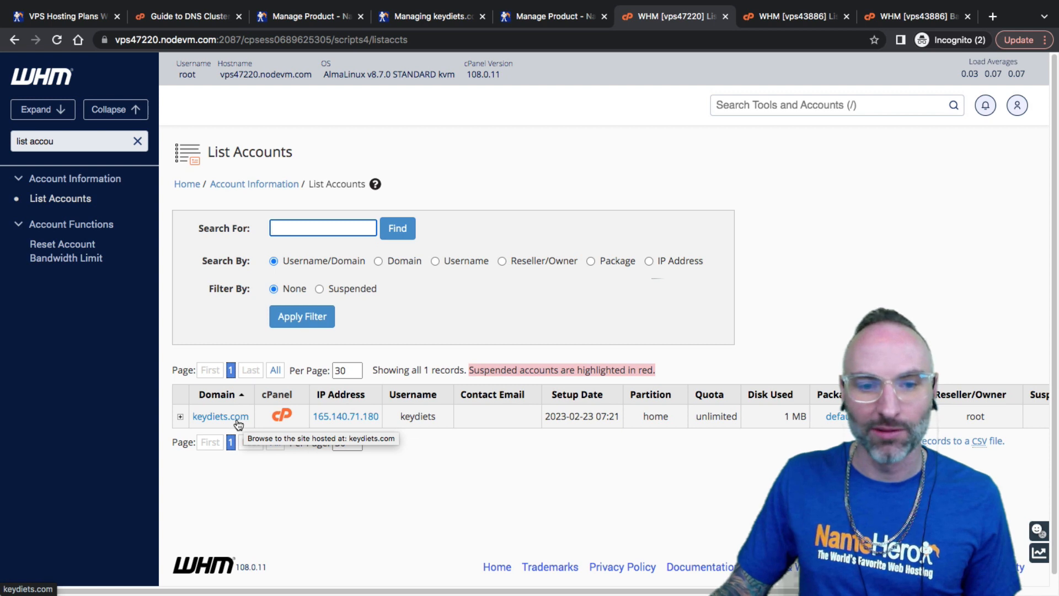
click(238, 424)
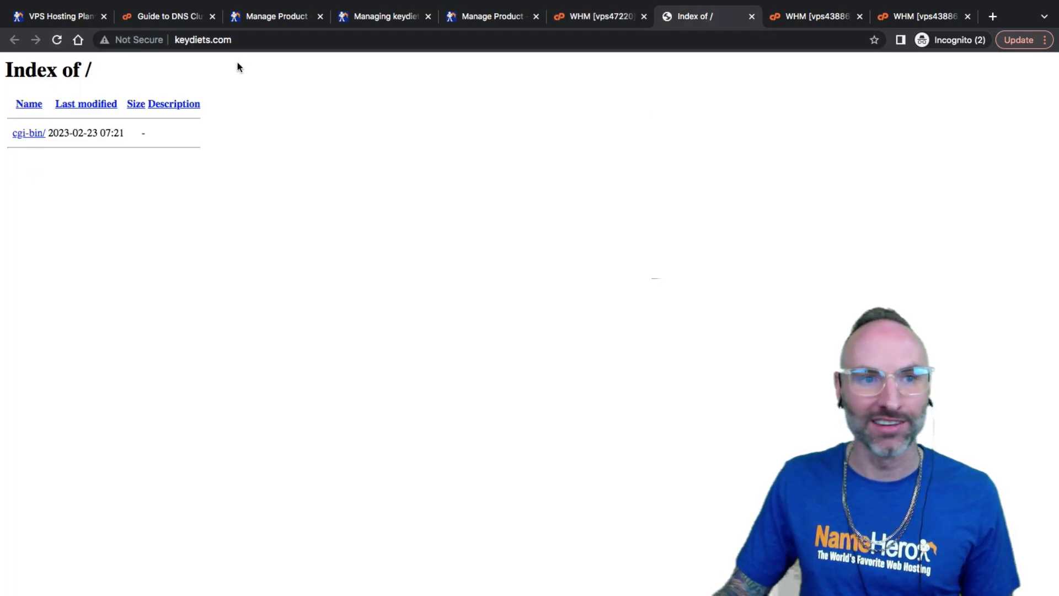
Leave the keydiets.com Index of / page for vps47220's List Accounts tab
click(226, 40)
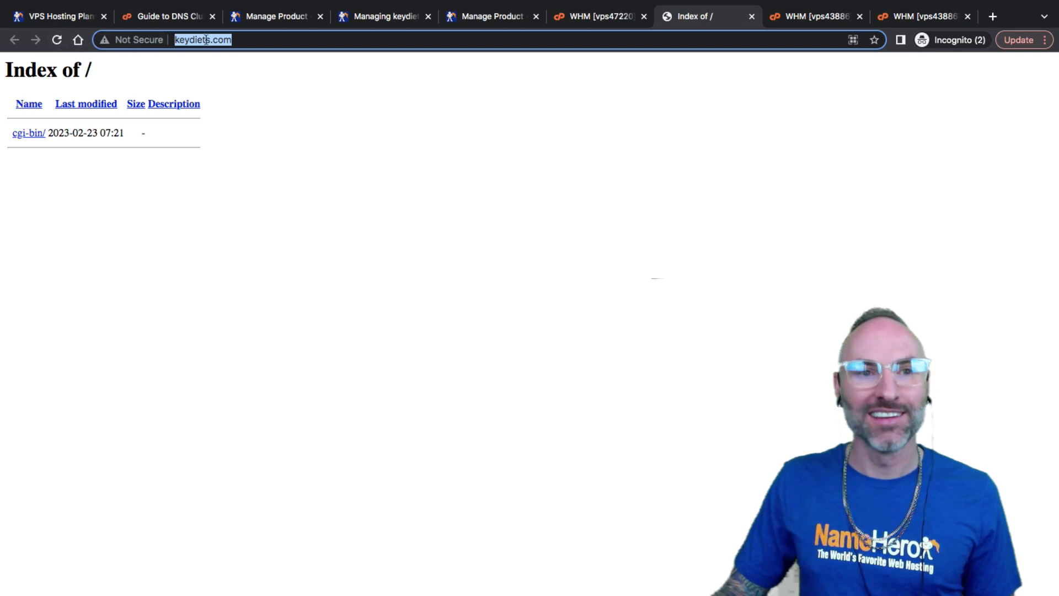
click(230, 44)
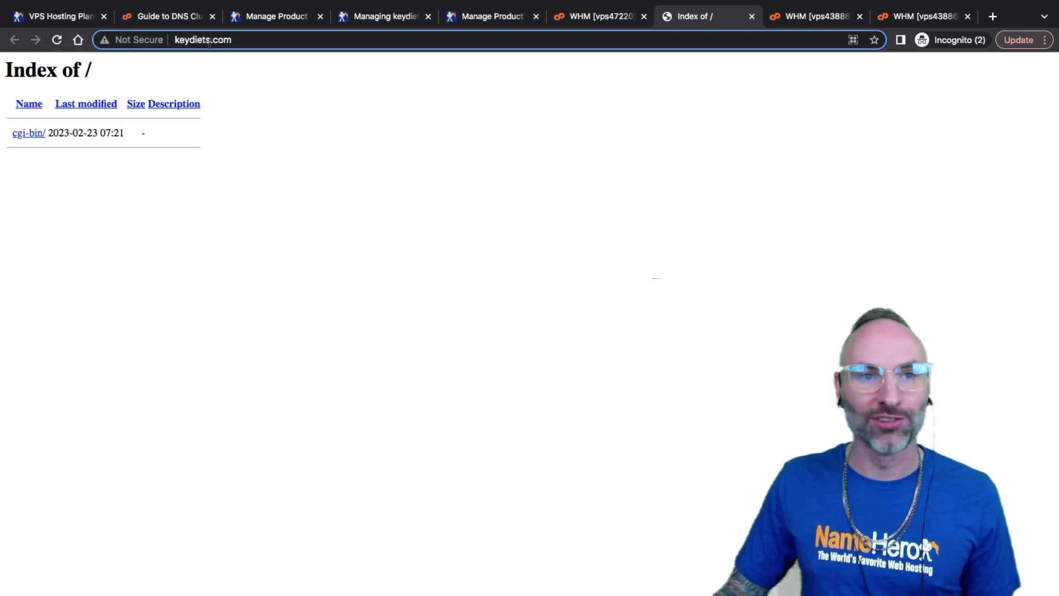
click(607, 17)
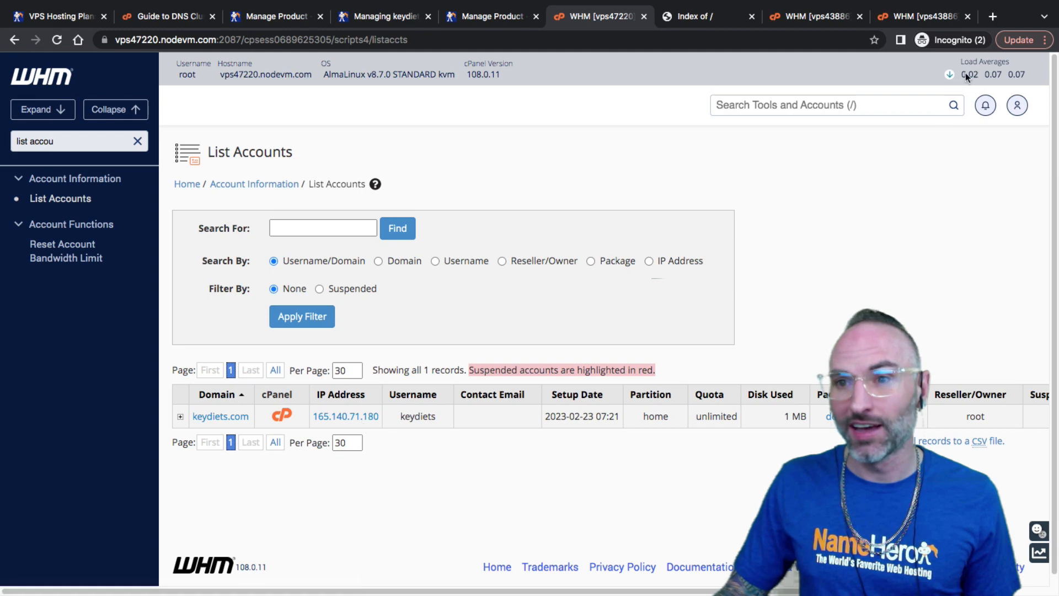
Open List Accounts on vps43886 and place its tab beside vps47220's
click(927, 16)
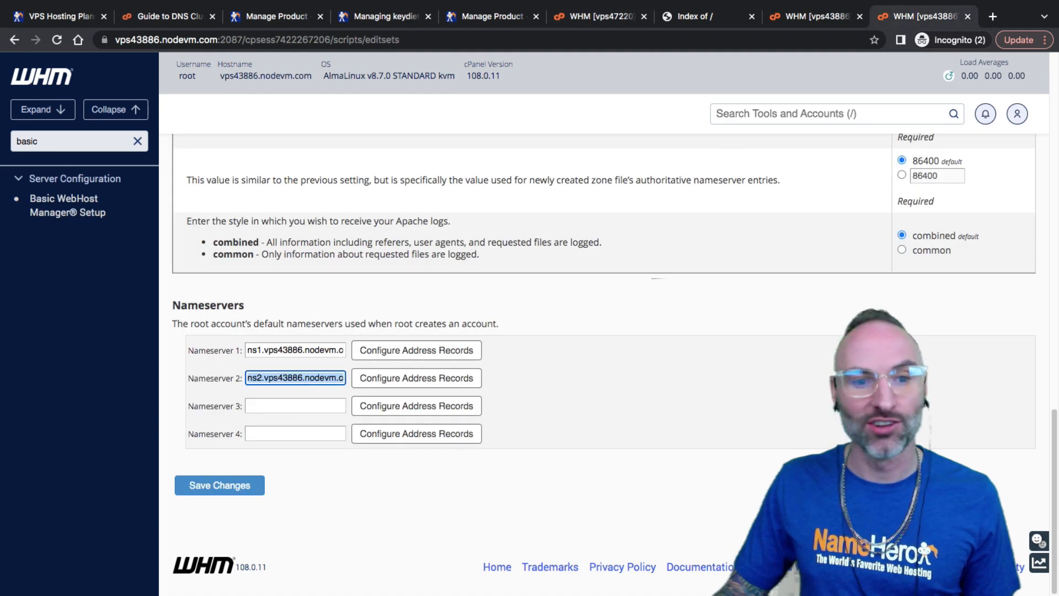
double_click(61, 141)
text(list)
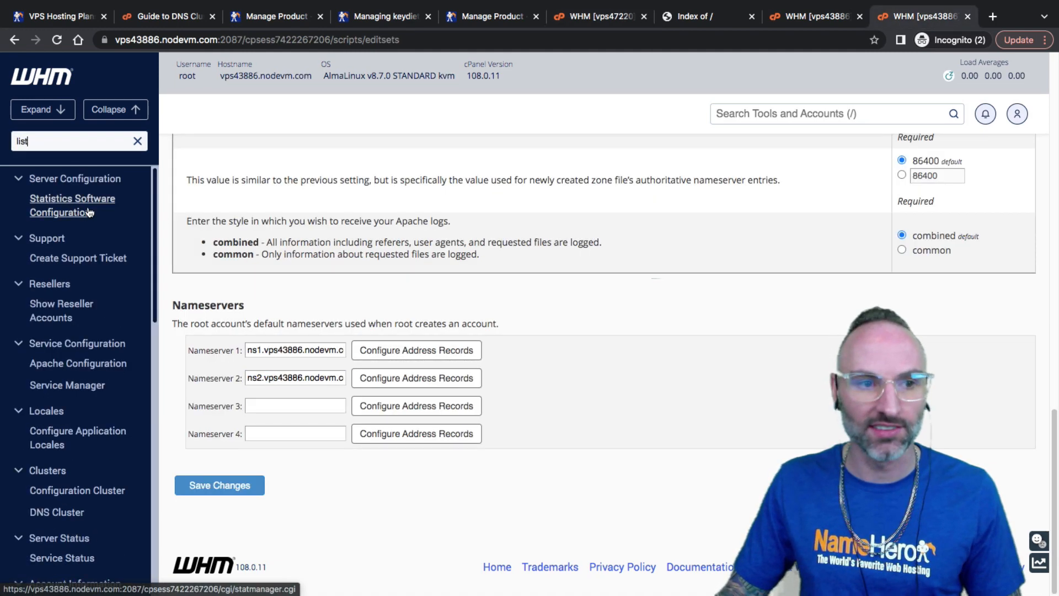
text( acc)
click(69, 245)
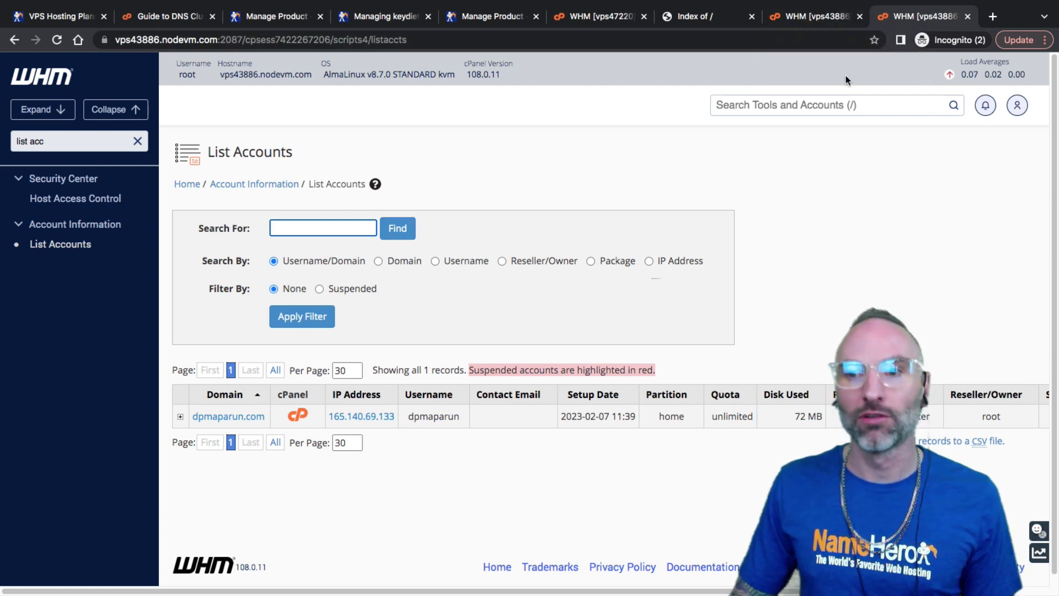
click(806, 22)
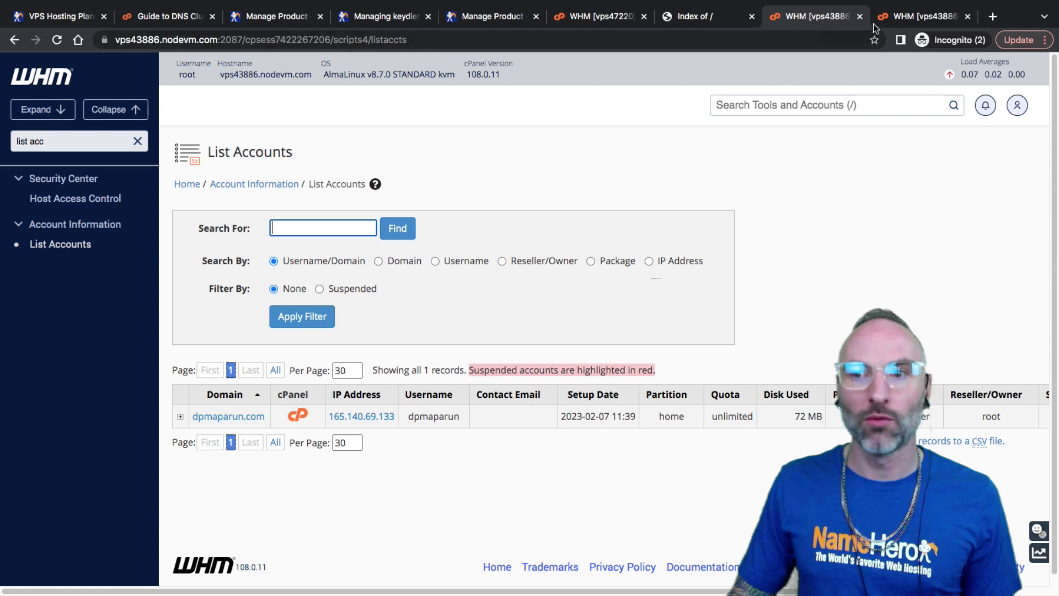
click(599, 17)
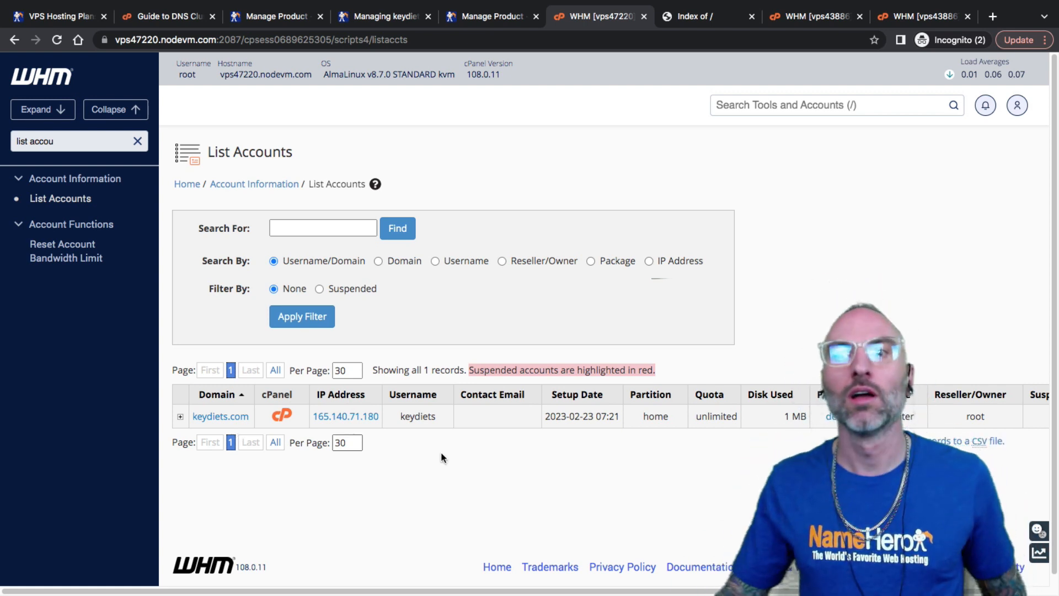
drag(811, 17, 699, 22)
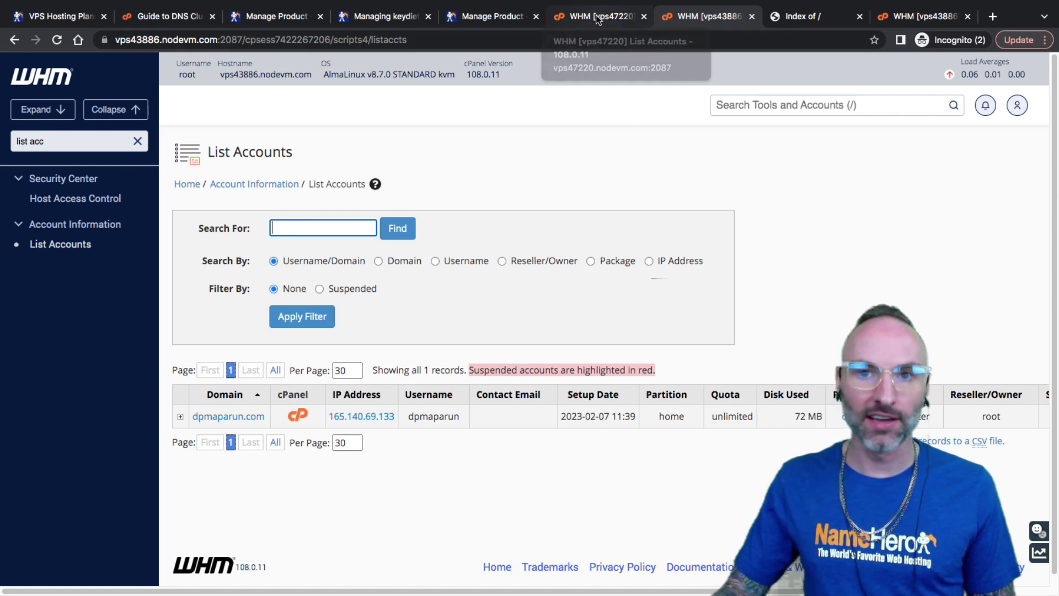
Find the Transfer Tool with a 'trans' sidebar search and open it
click(33, 142)
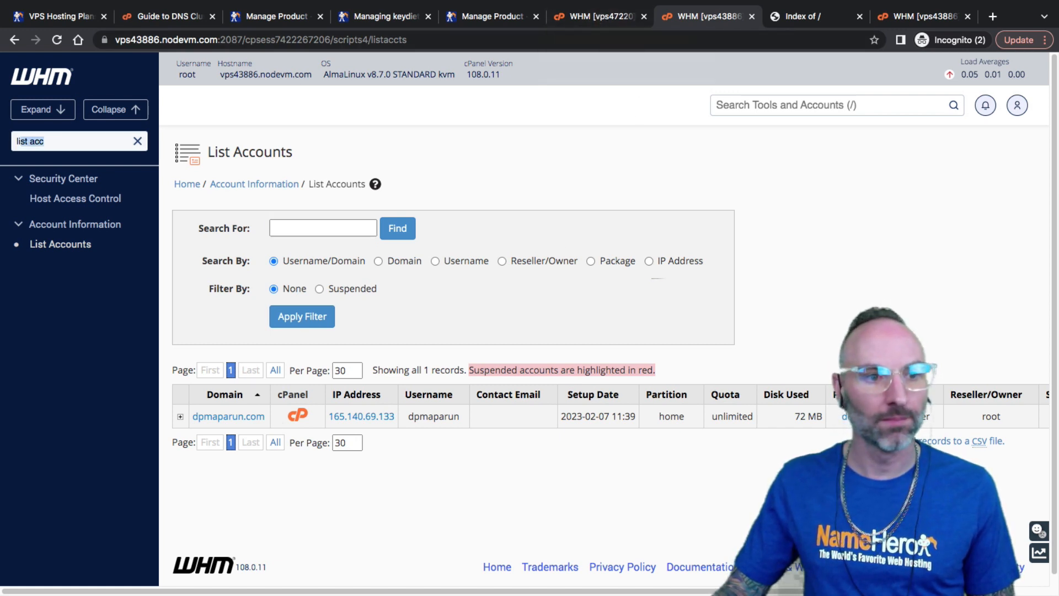
text(trans)
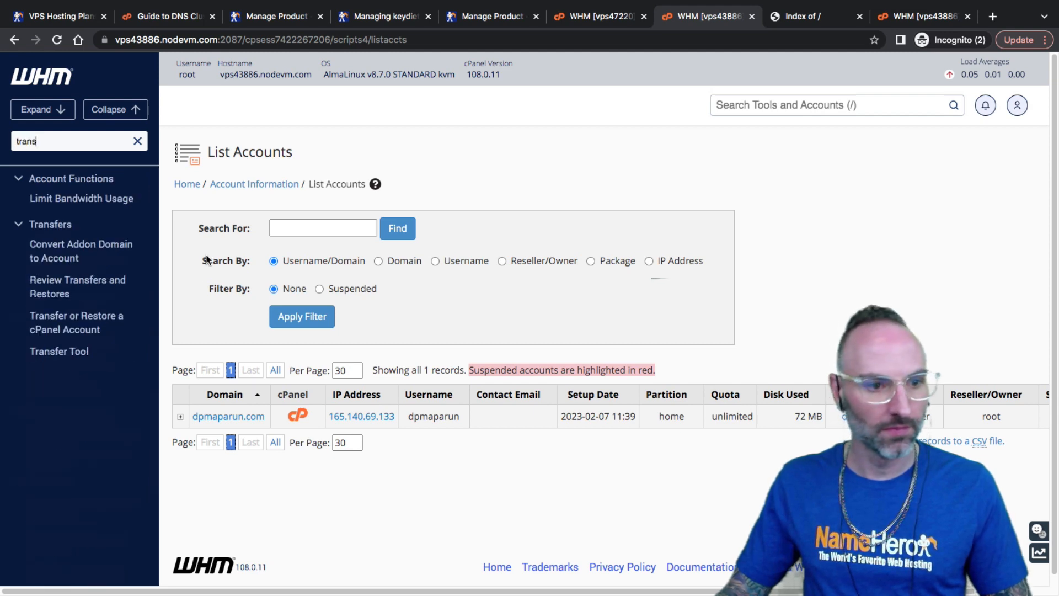
click(80, 351)
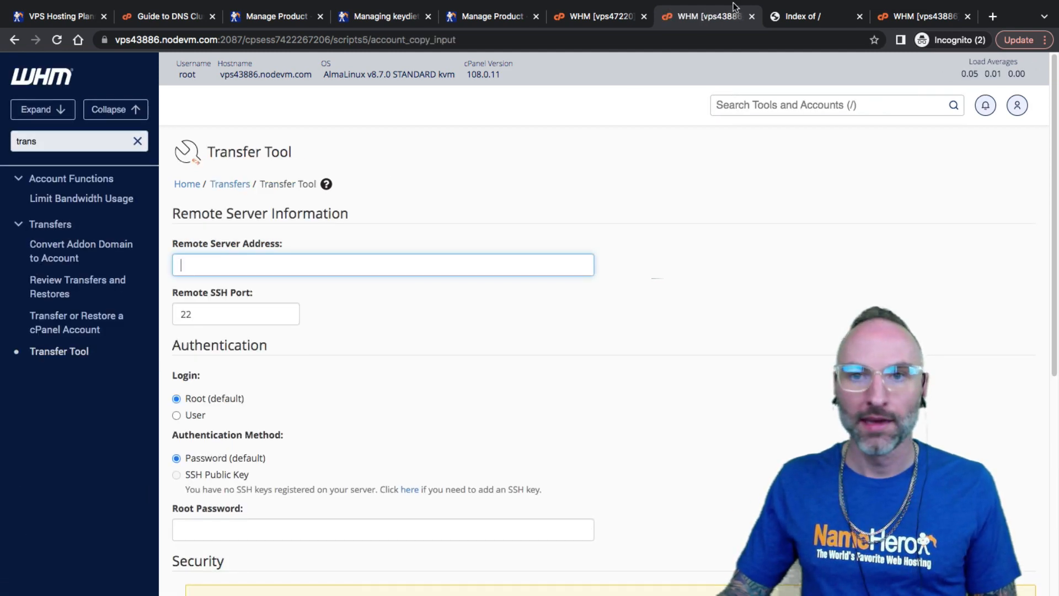
Copy the vps47220.nodevm.com hostname from the vps47220 tab's address
click(599, 16)
click(174, 39)
click(173, 39)
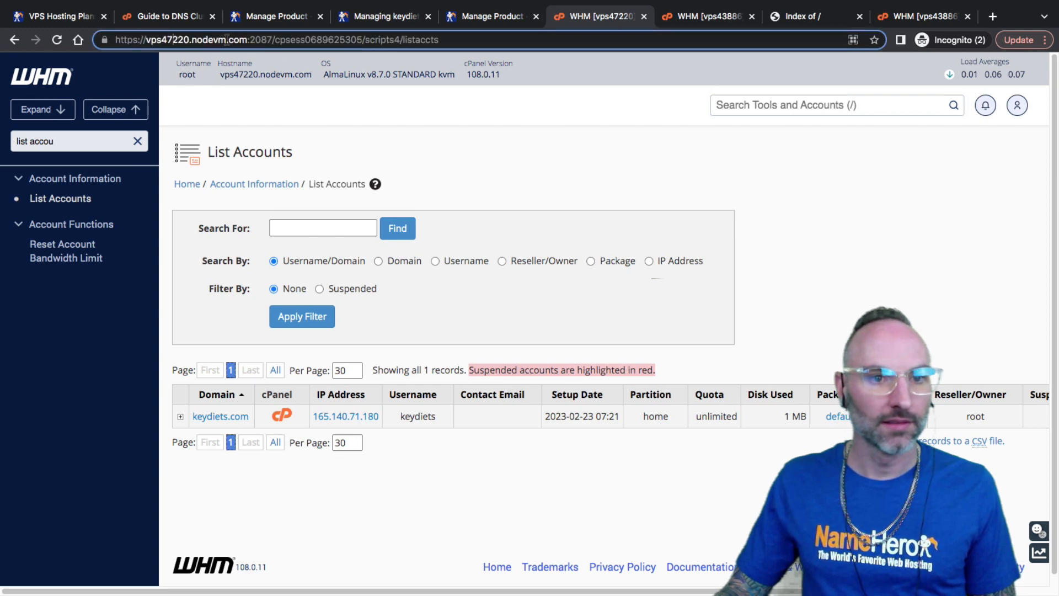
drag(245, 40, 146, 40)
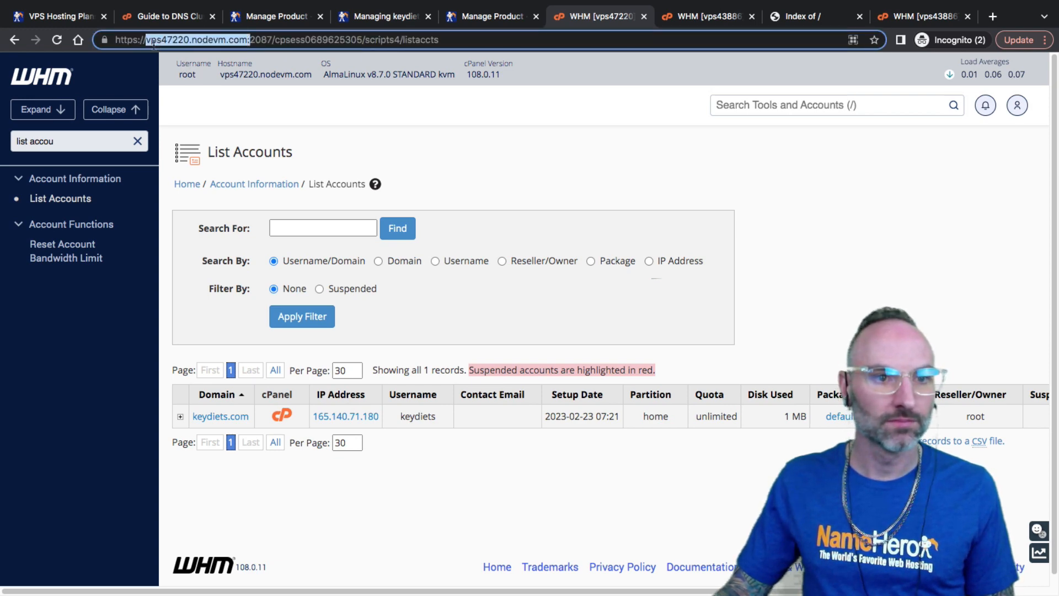
right_click(161, 40)
click(208, 121)
Enter vps47220.nodevm.com as Remote Server Address and change the SSH port to 37980
key(ctrl+Tab)
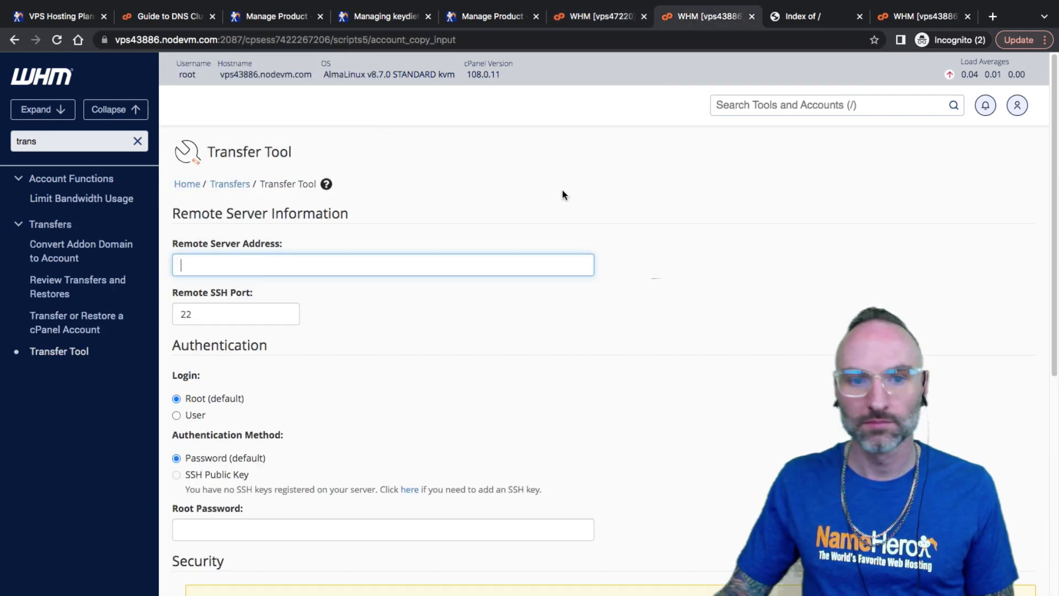
right_click(256, 258)
click(282, 346)
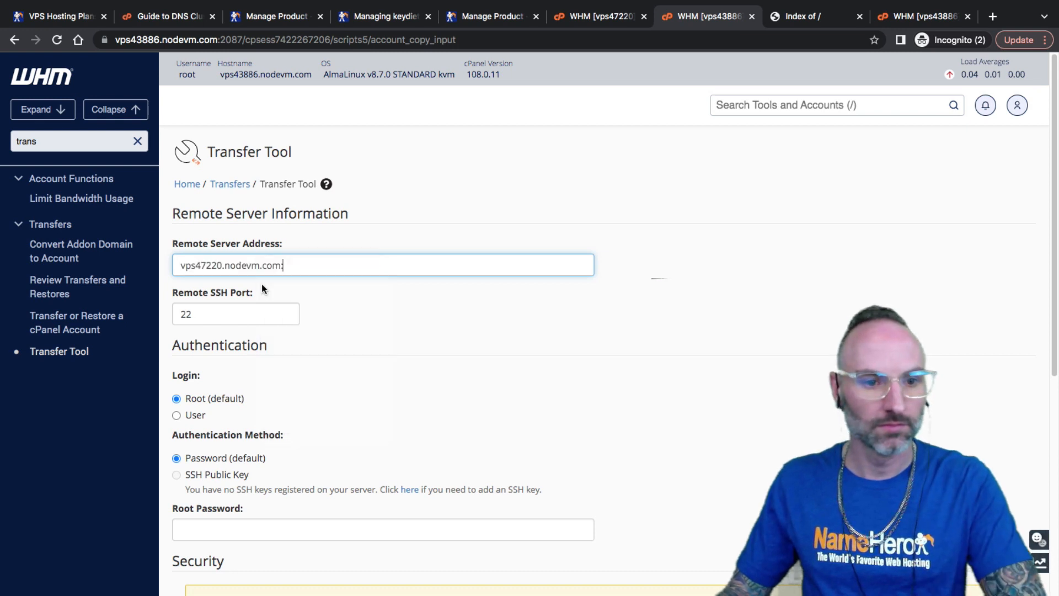
double_click(235, 312)
text(37980)
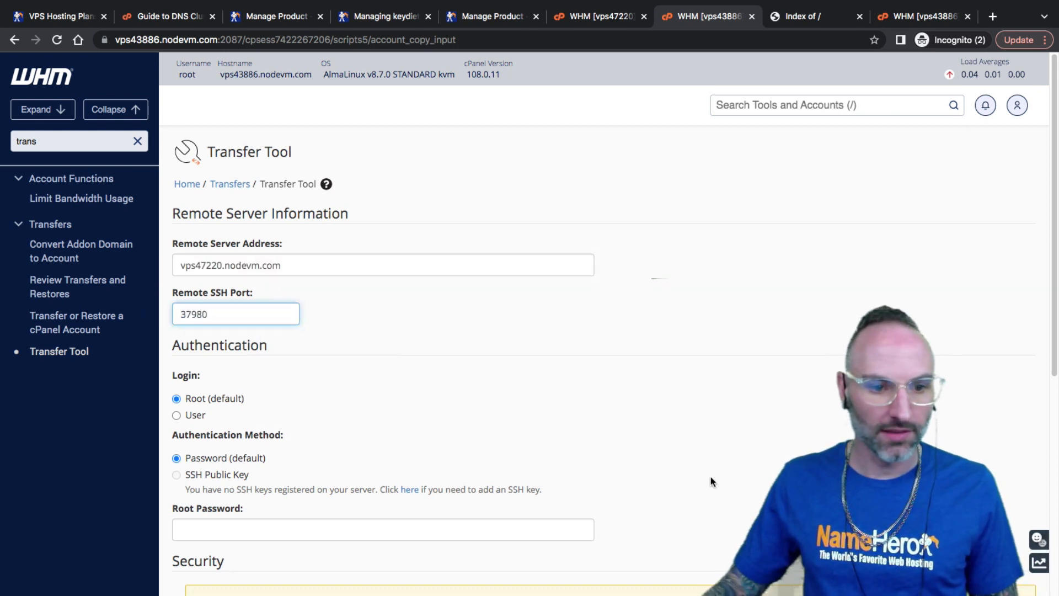
click(622, 421)
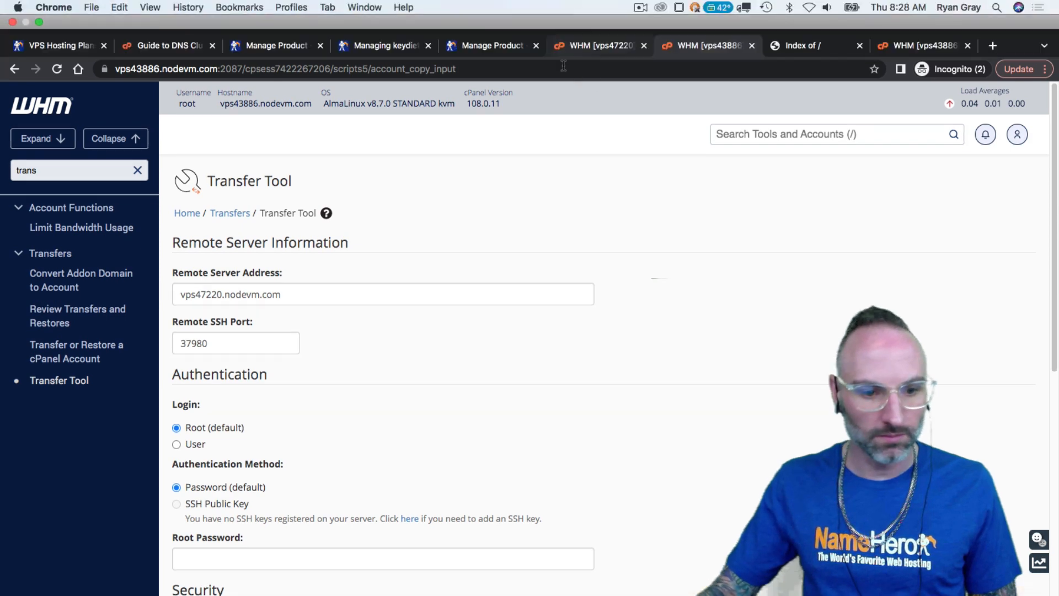
scroll(262, 388, down, 2)
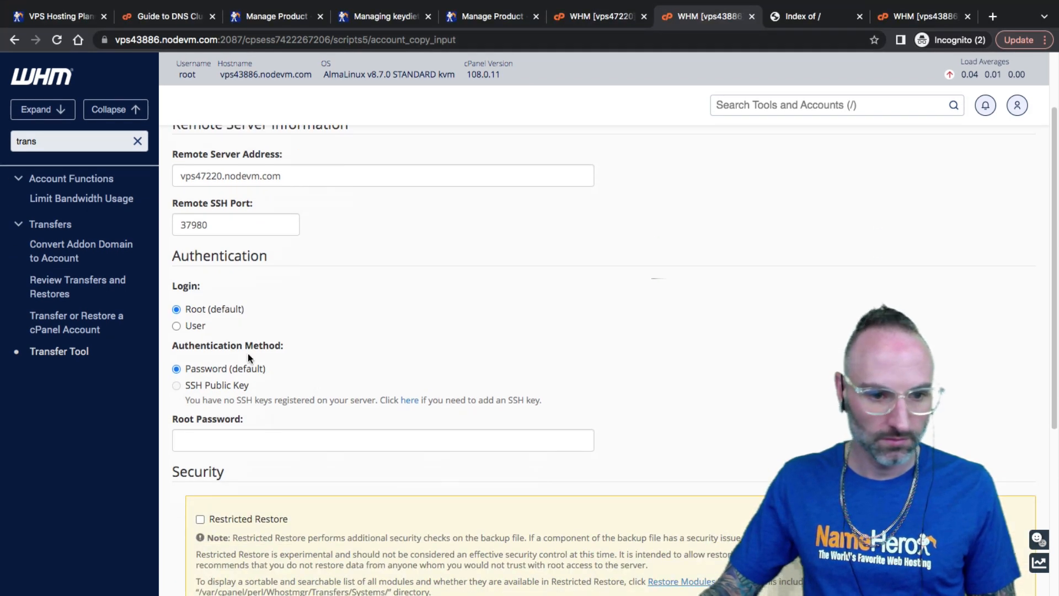
scroll(249, 358, down, 1)
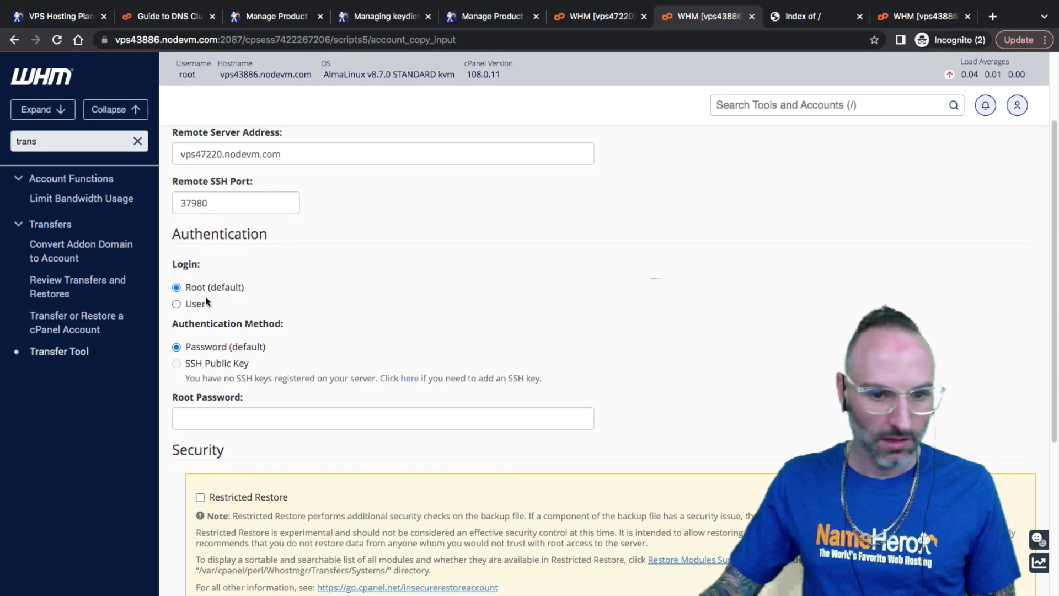
key(ctrl+shift+Tab)
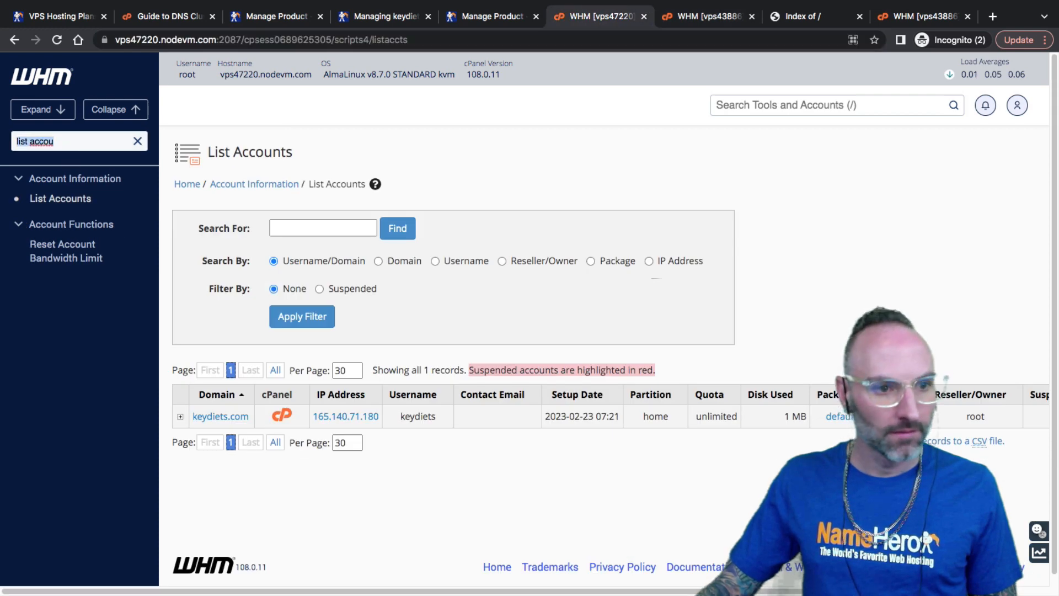
Enable SSH password authentication via the SSH Password Authorization Tweak
text(root pass)
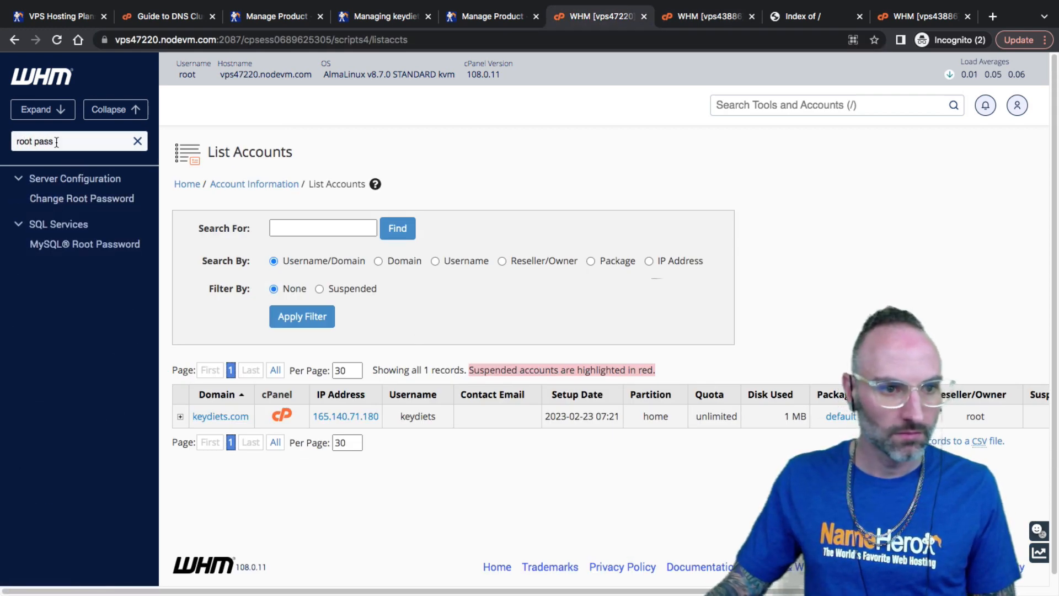
key(ctrl+a)
text(passwor)
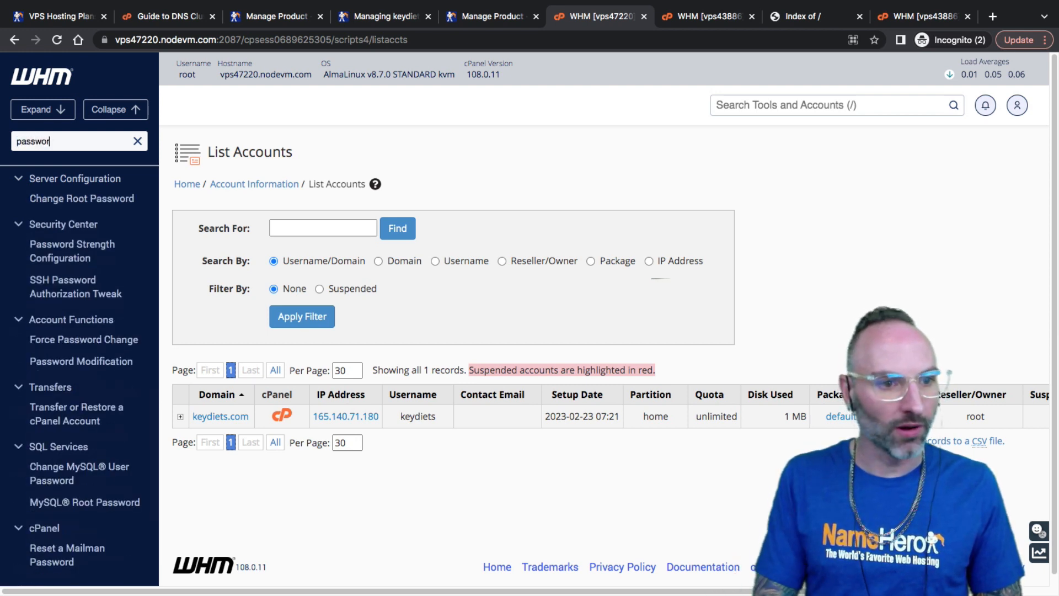
text(d aut)
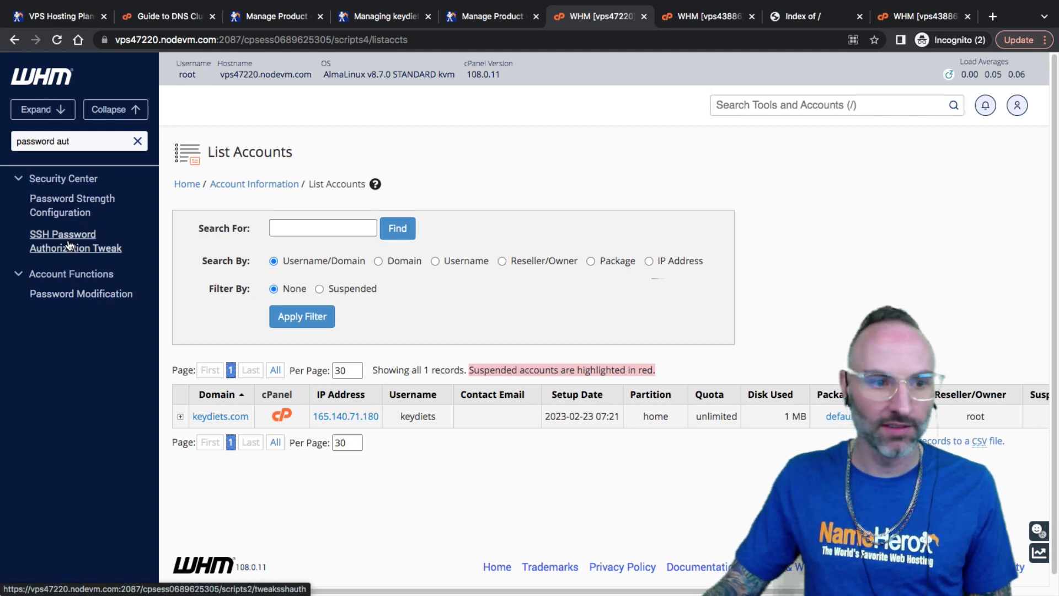
click(72, 243)
click(221, 259)
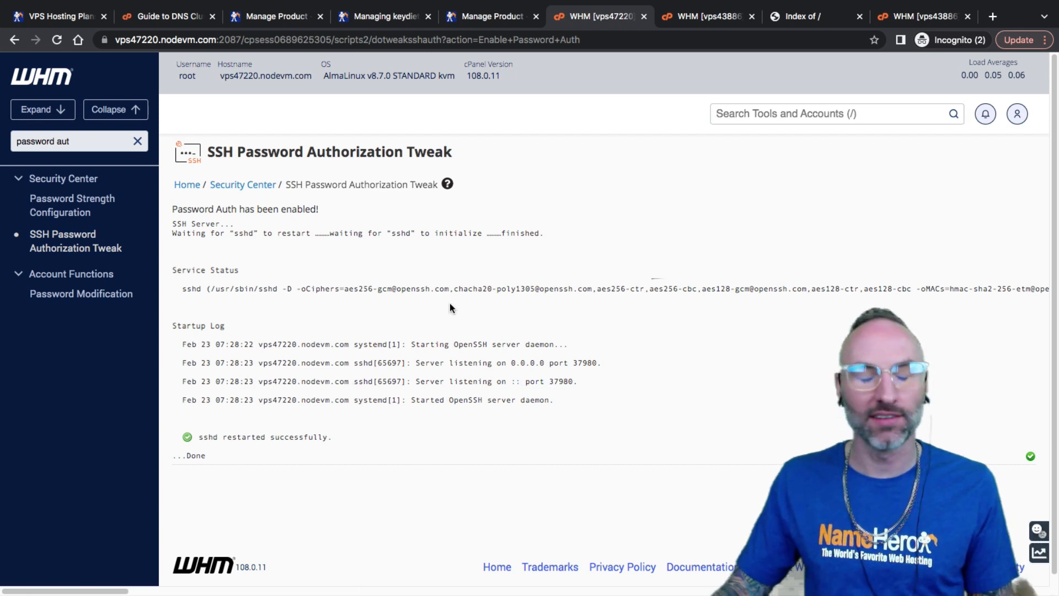
drag(643, 288, 174, 279)
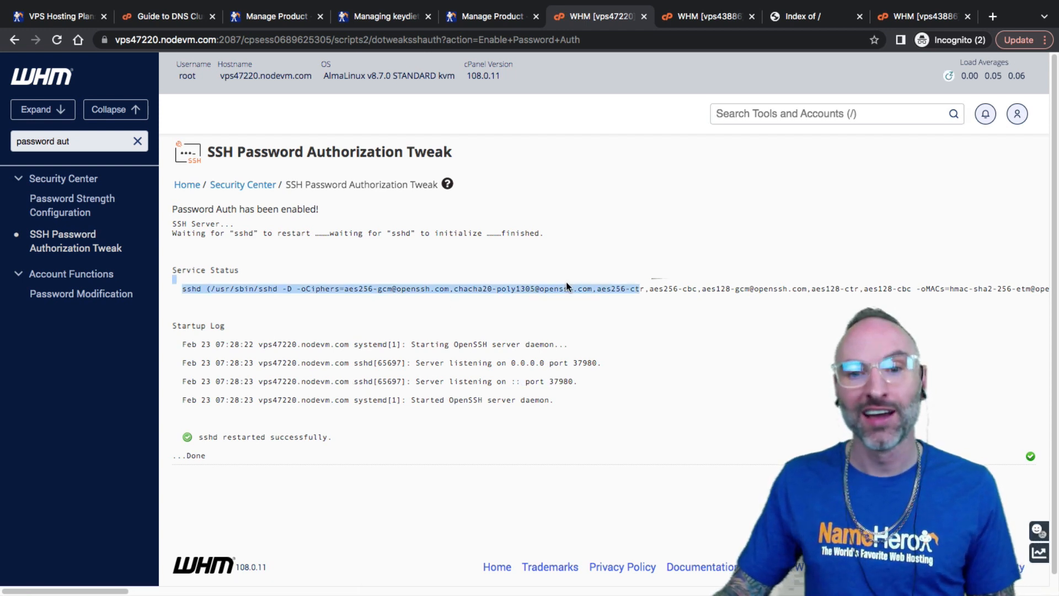
click(174, 280)
Open Manage API Tokens through an 'api' sidebar search
drag(83, 143, 11, 138)
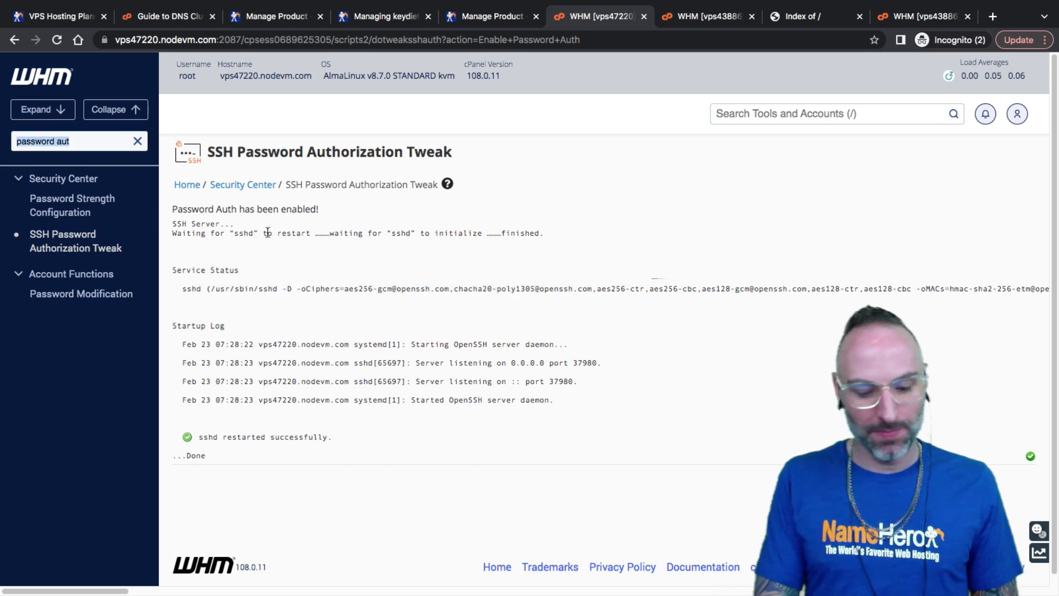
text(api)
click(78, 200)
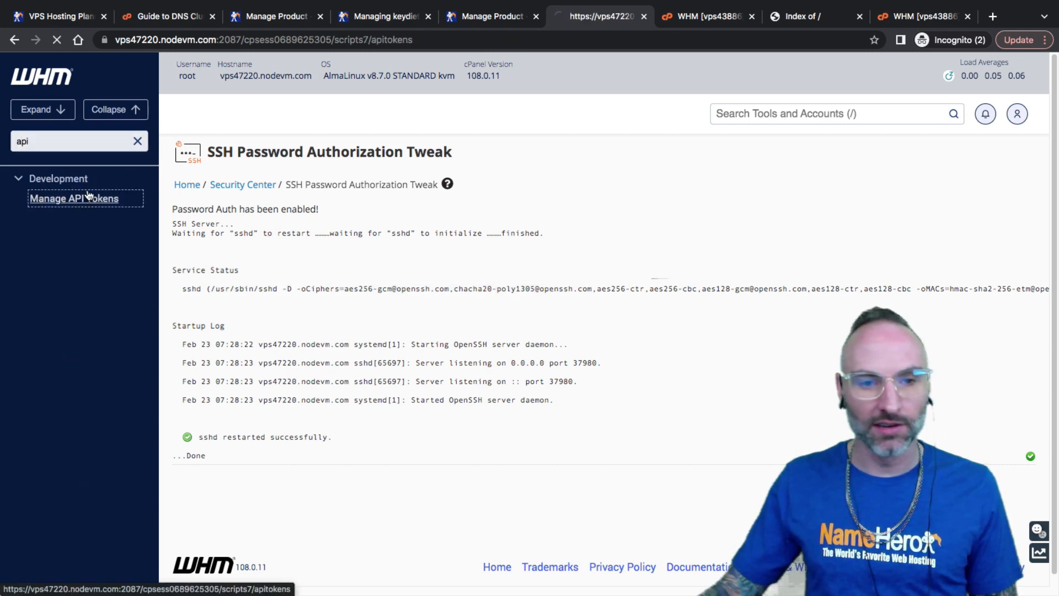
Start a new API token named Transfer with access to all features
click(503, 292)
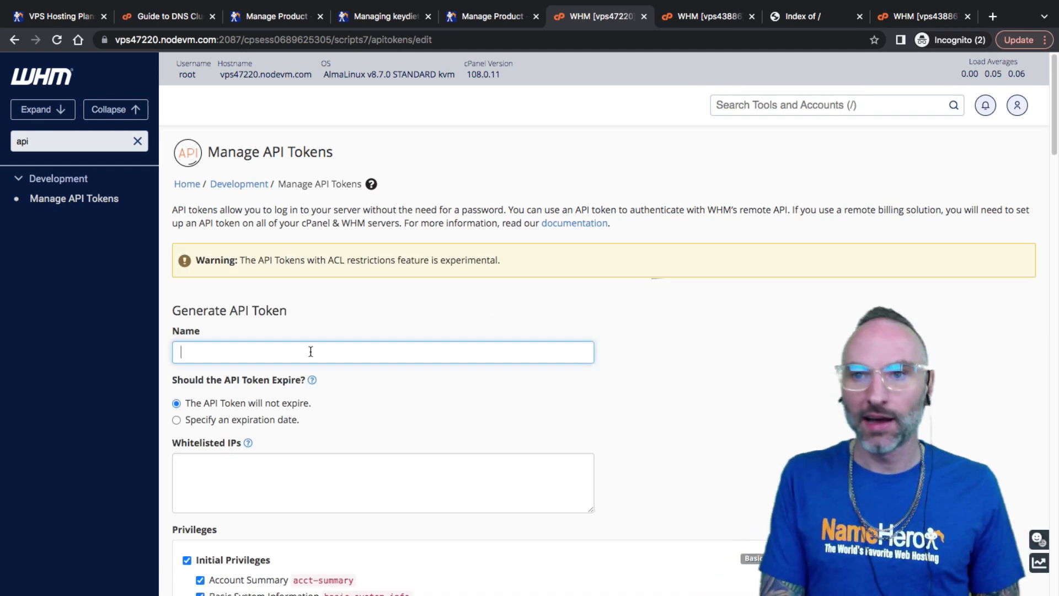
text(Trans)
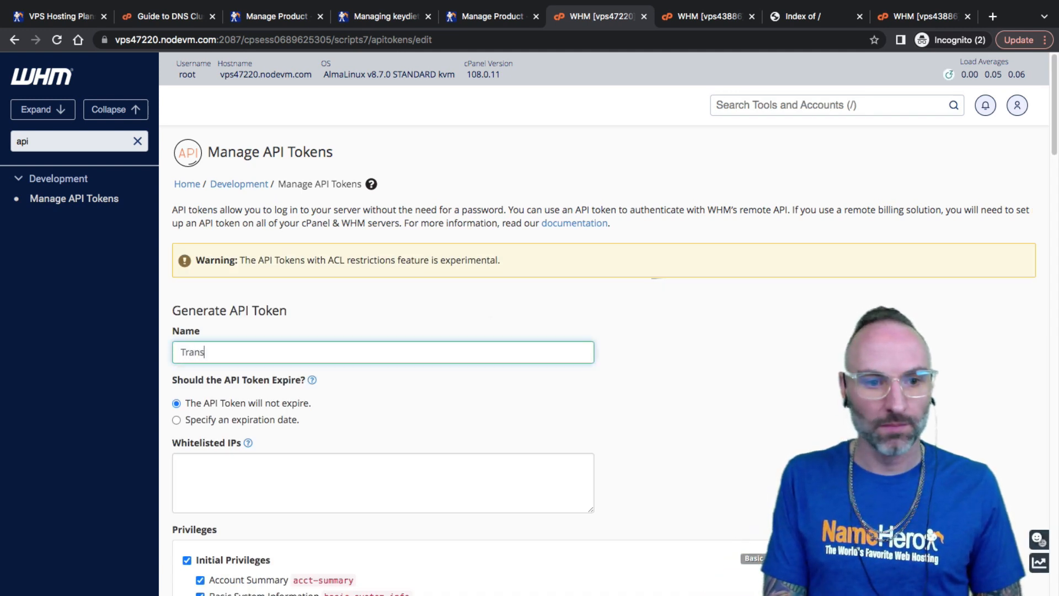
text(fer)
scroll(270, 451, down, 20)
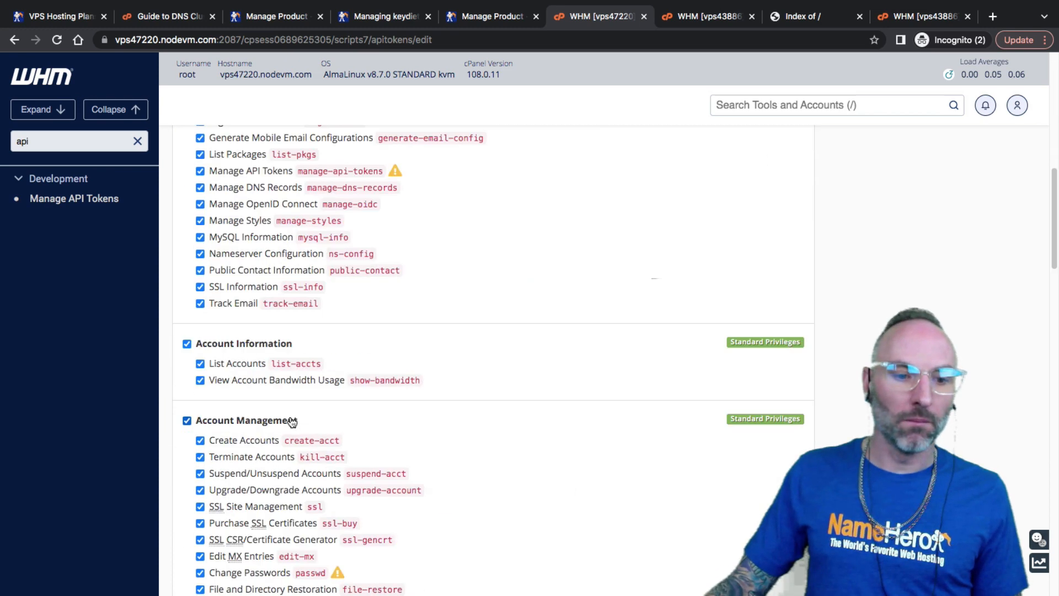
click(226, 456)
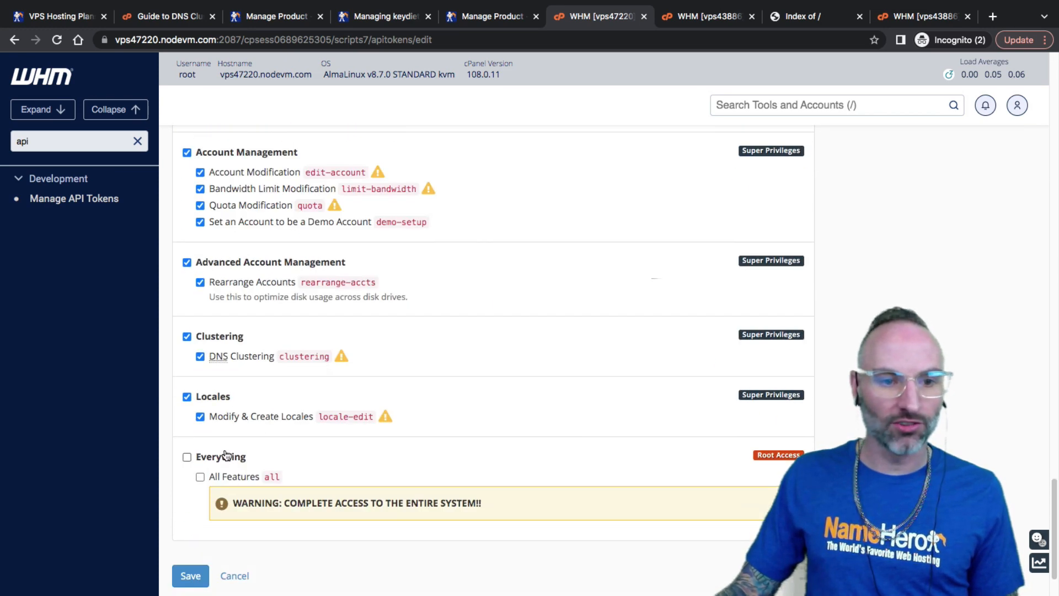
scroll(254, 403, up, 15)
scroll(270, 412, up, 15)
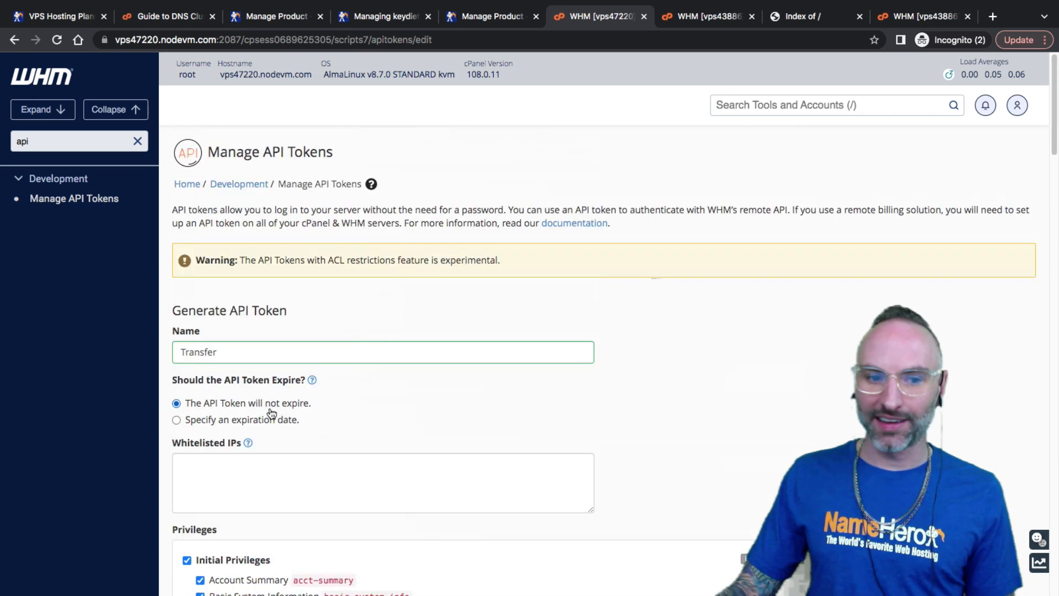
scroll(288, 325, down, 1)
click(305, 327)
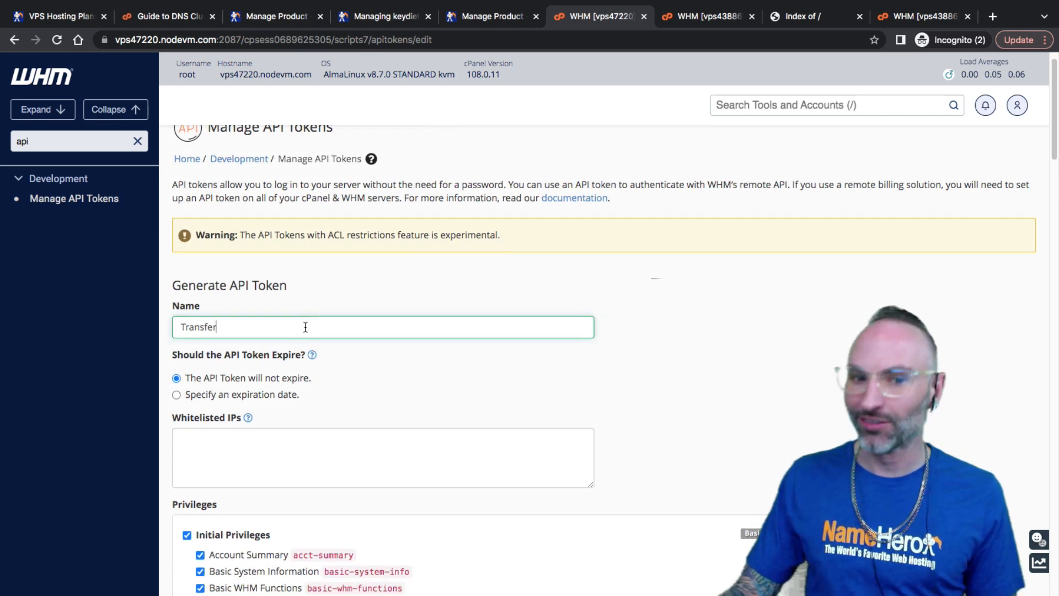
scroll(307, 327, down, 10)
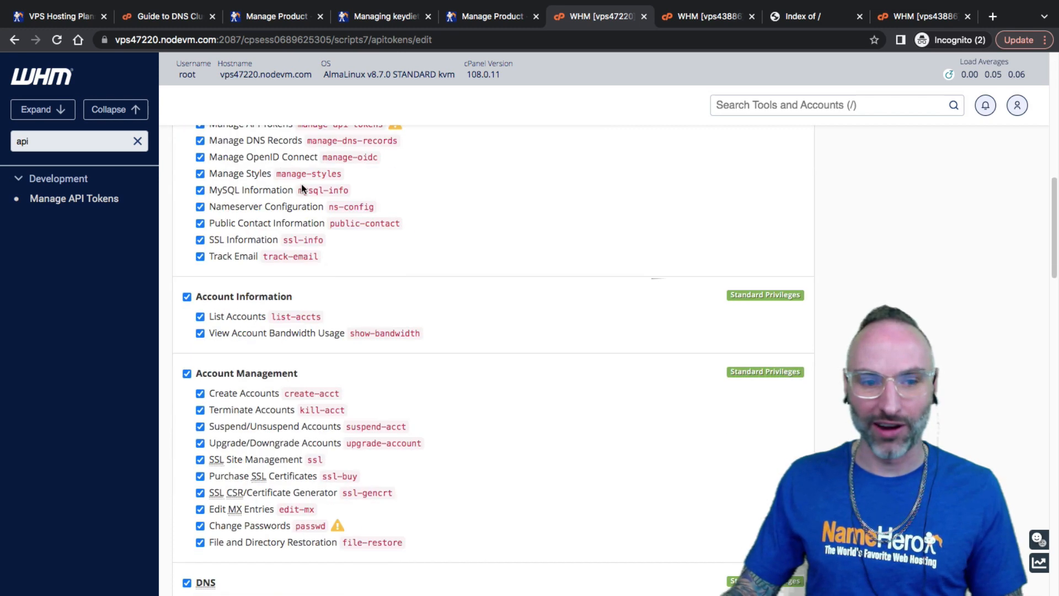
scroll(343, 415, up, 10)
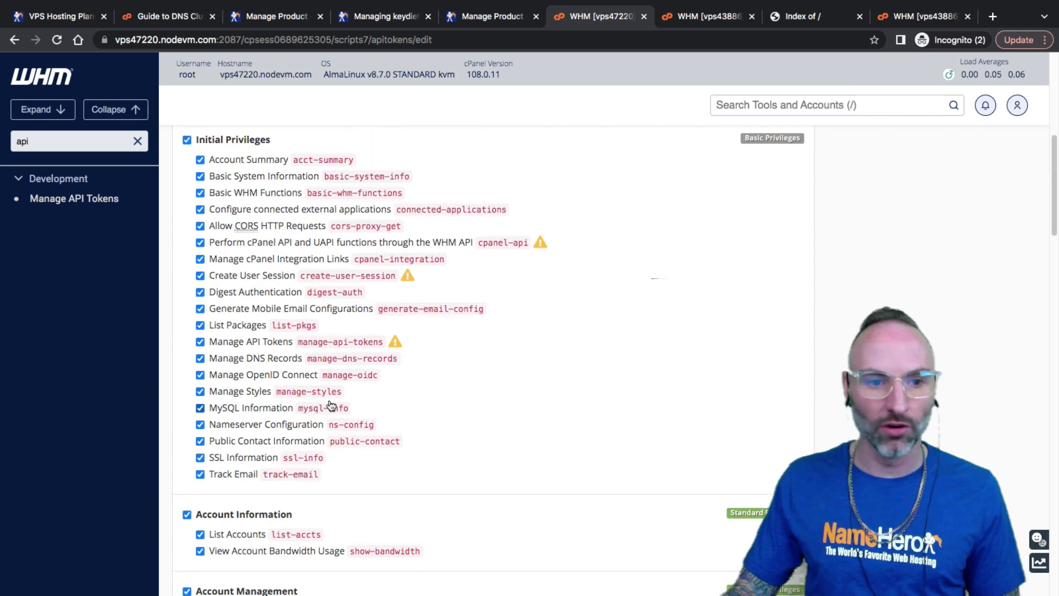
Set the token to expire on 2024-02-23
click(246, 420)
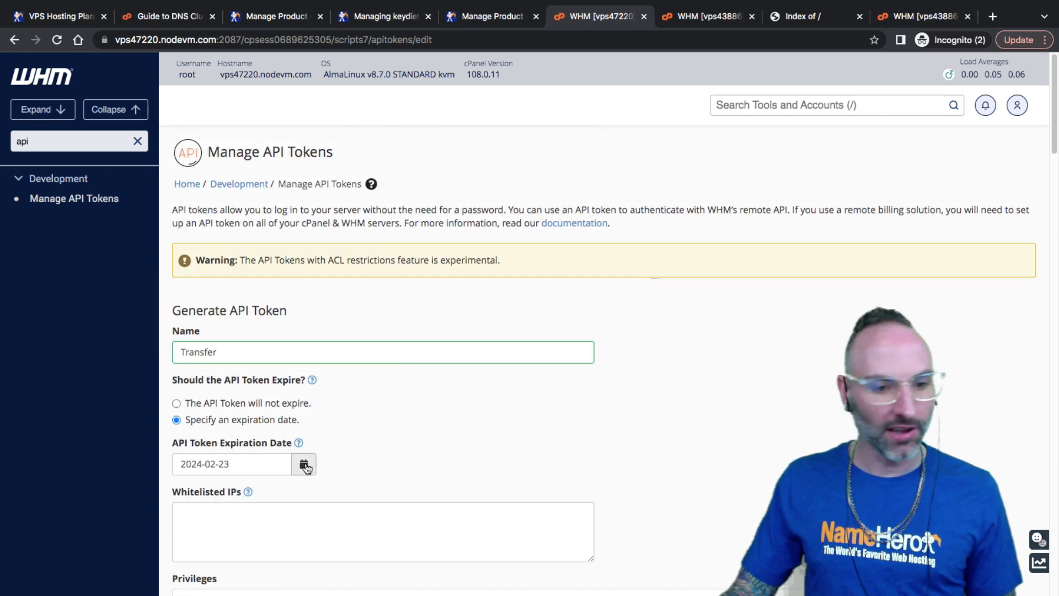
click(303, 464)
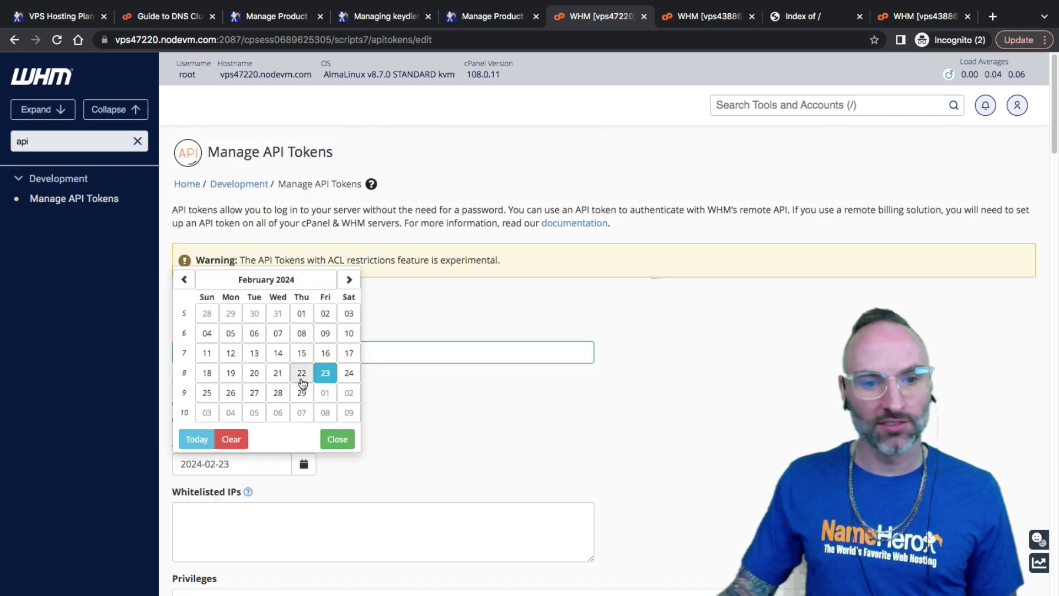
click(337, 440)
triple_click(253, 464)
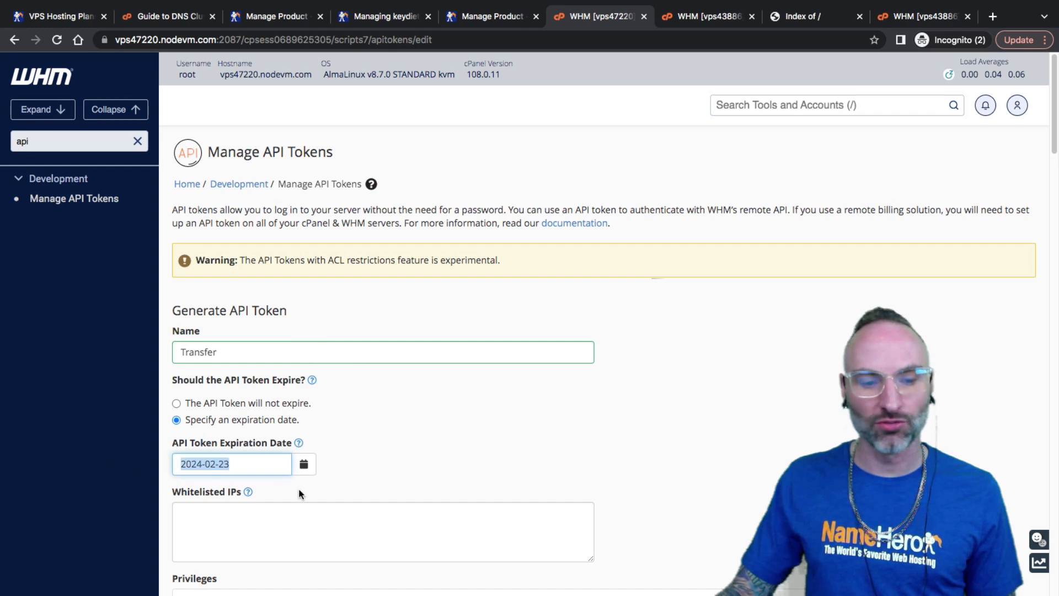
click(319, 506)
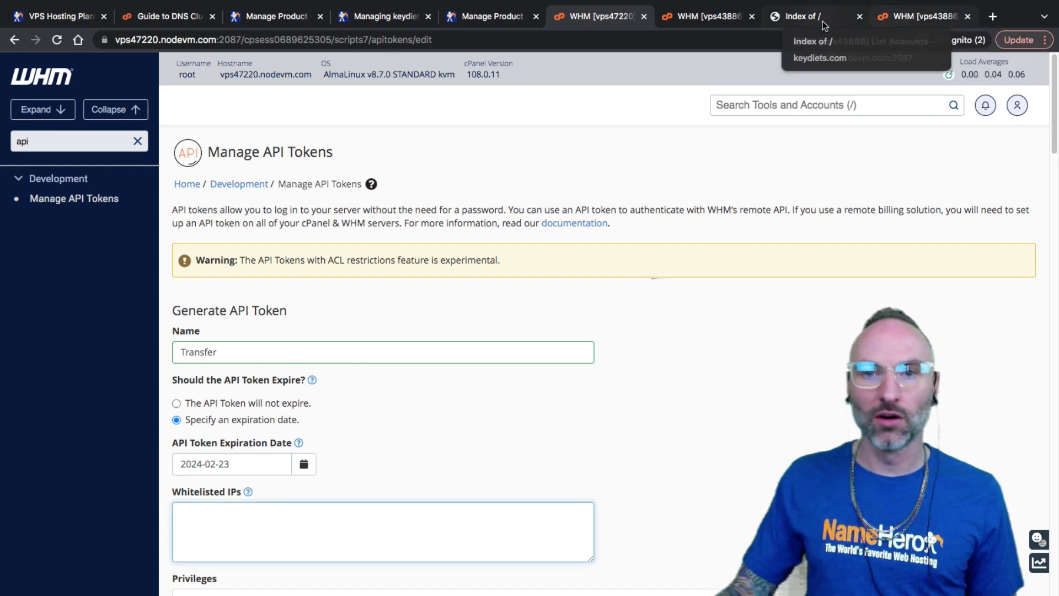
click(910, 16)
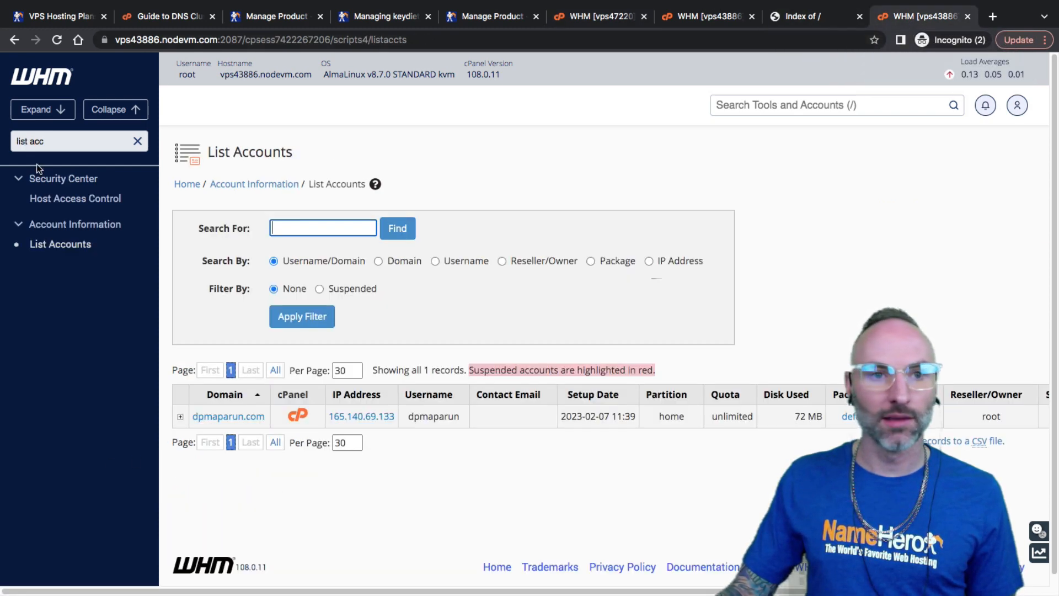
click(138, 141)
drag(389, 416, 328, 416)
key(ctrl+c)
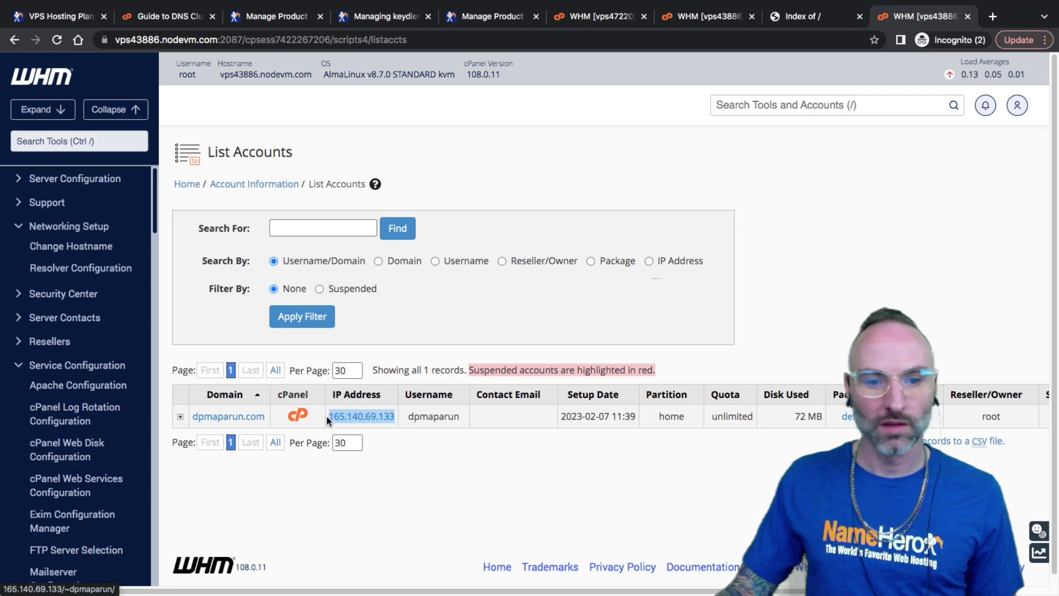
click(707, 17)
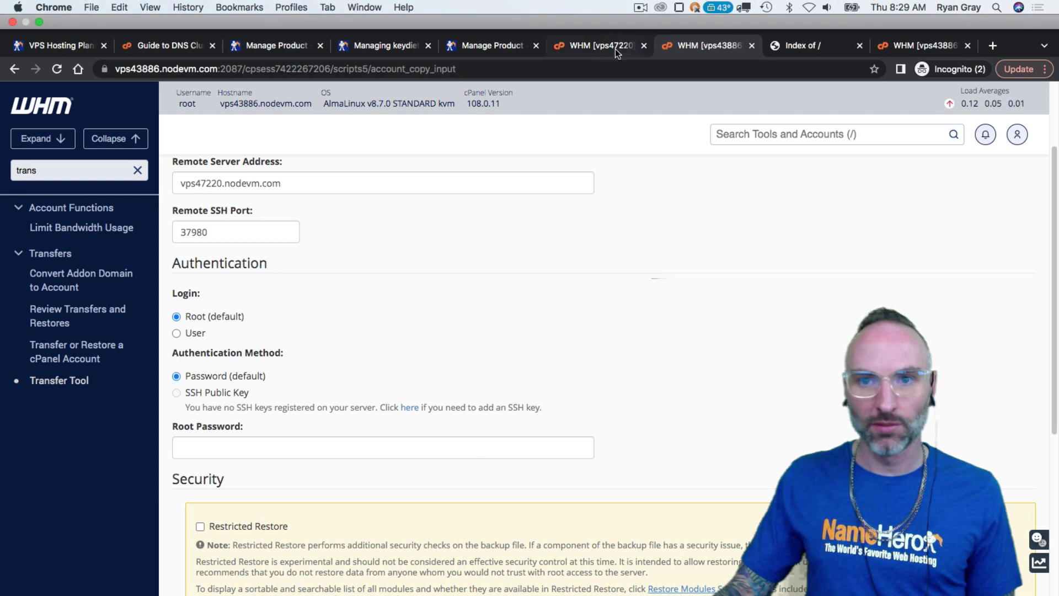
click(601, 16)
key(ctrl+v)
Save the Transfer token and copy the generated token string
scroll(333, 515, down, 8)
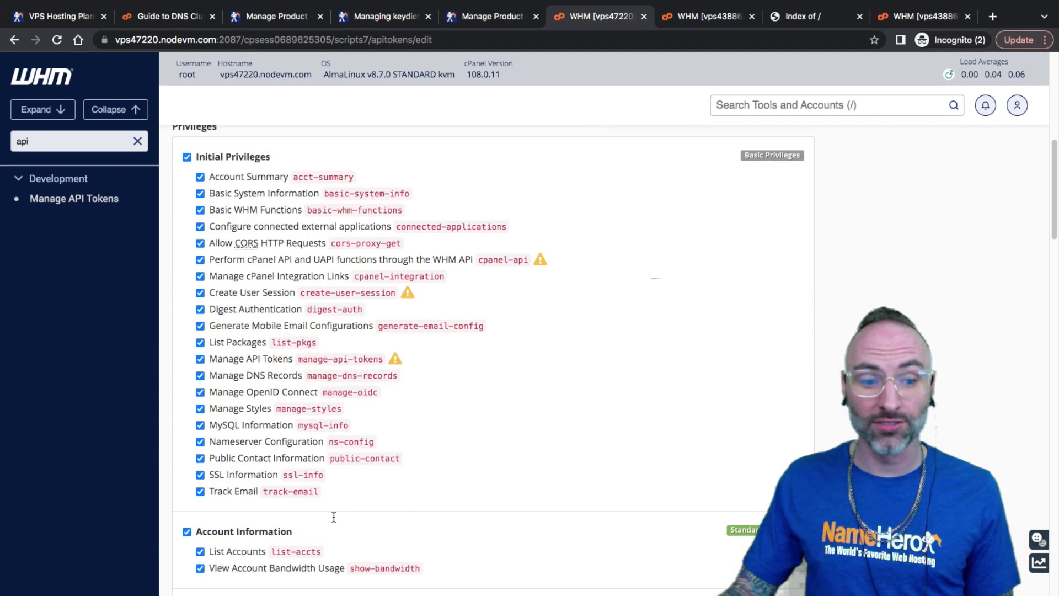
scroll(339, 379, down, 15)
scroll(344, 463, down, 10)
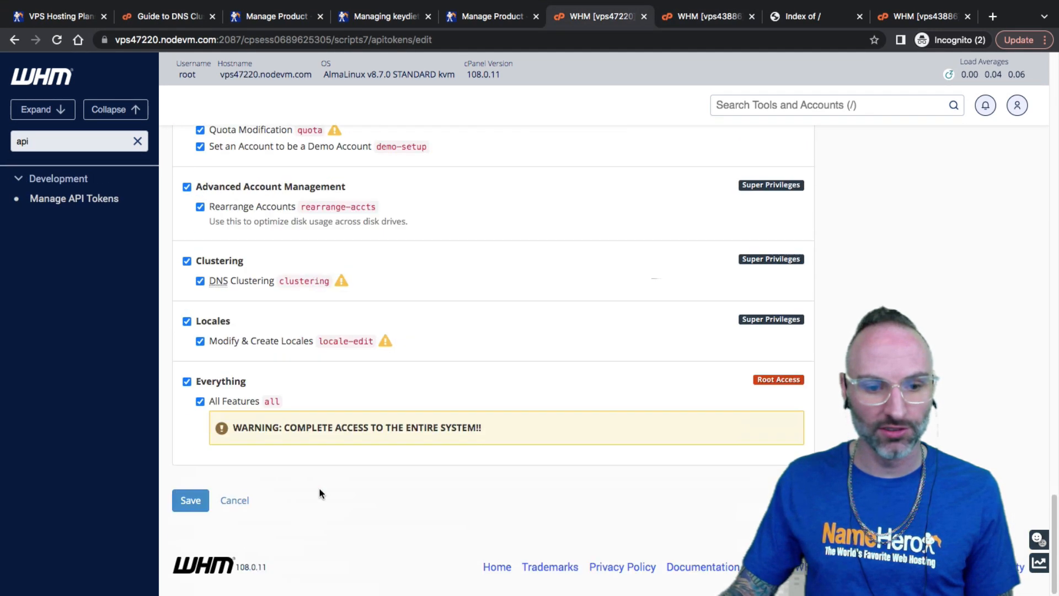
click(189, 501)
double_click(386, 363)
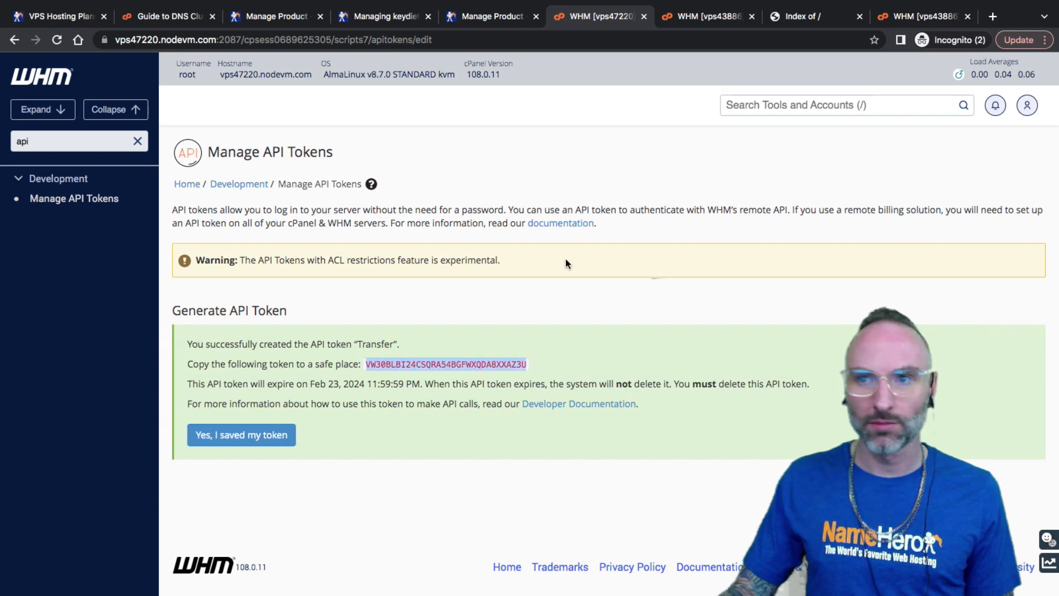
click(894, 17)
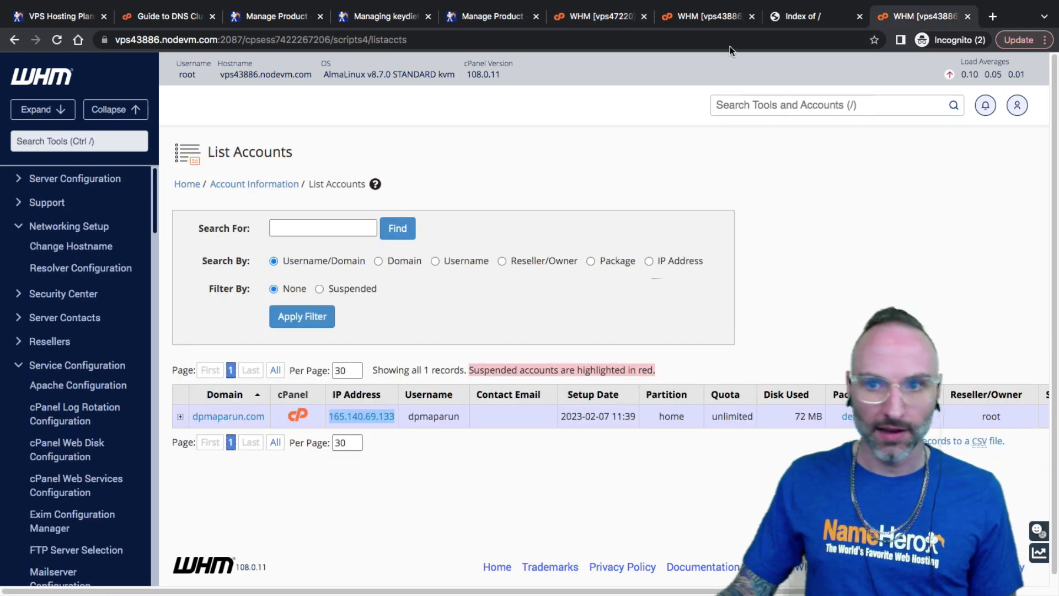
Scan vps47220.nodevm.com on port 37980 with the API token as root password; it fails with 401 Access Denied
click(708, 20)
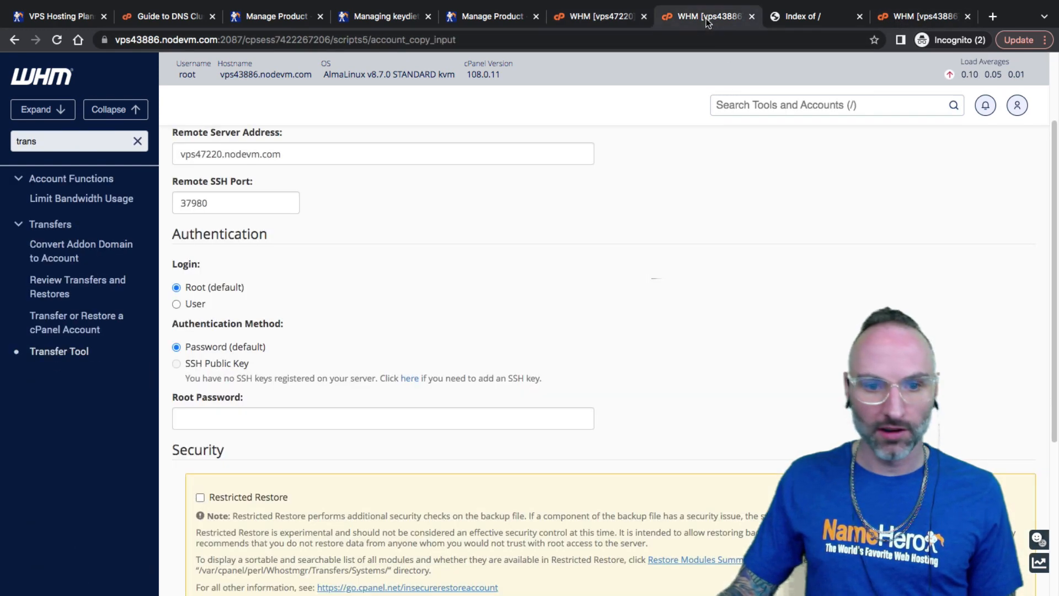
click(221, 416)
key(ctrl+v)
click(233, 203)
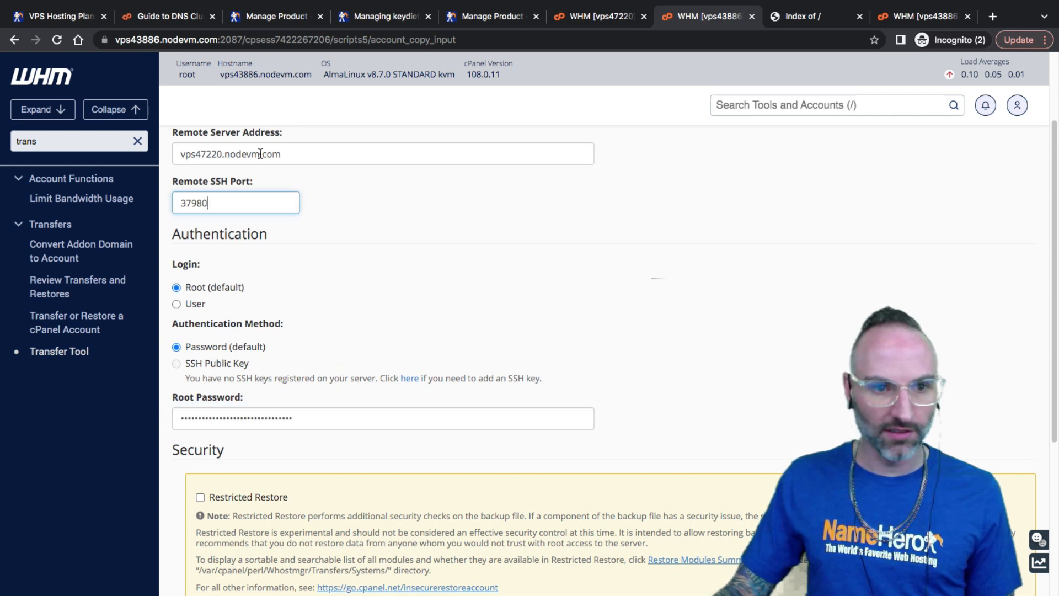
click(305, 153)
key(ctrl+a)
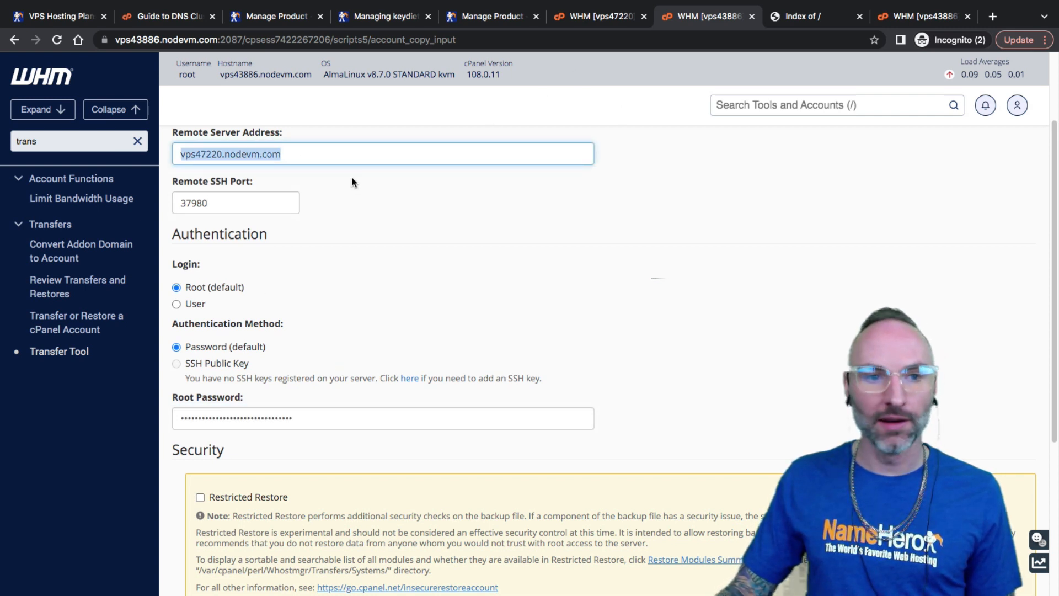
drag(231, 209, 184, 205)
scroll(337, 206, down, 4)
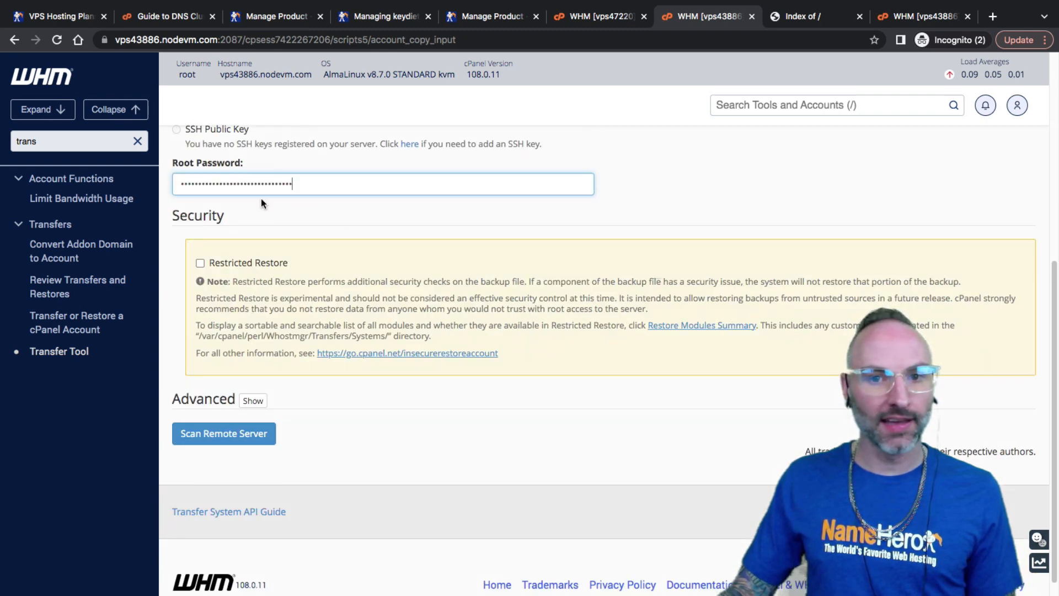
scroll(268, 210, down, 1)
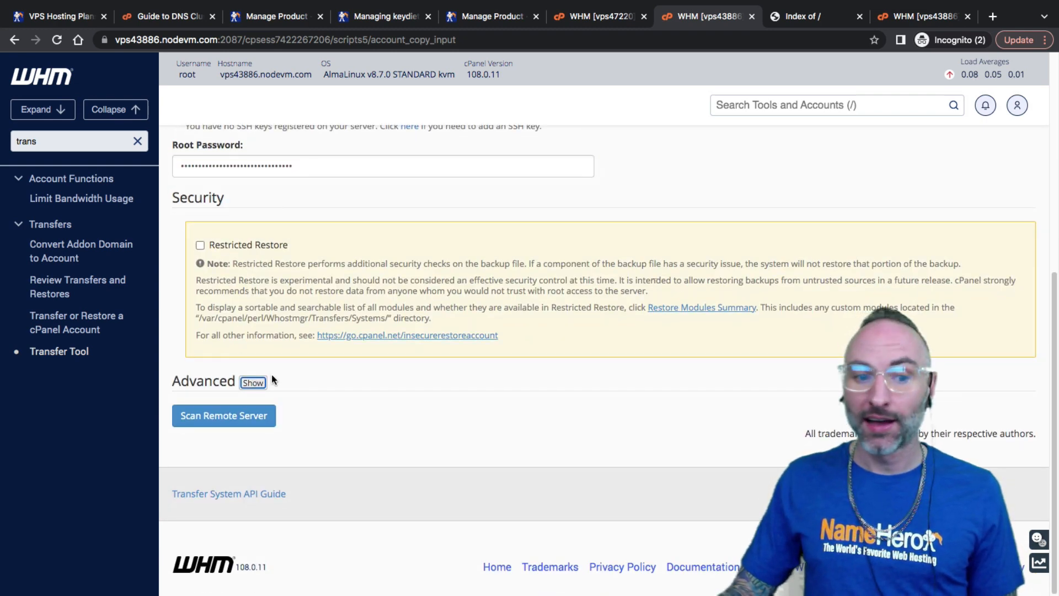
click(243, 419)
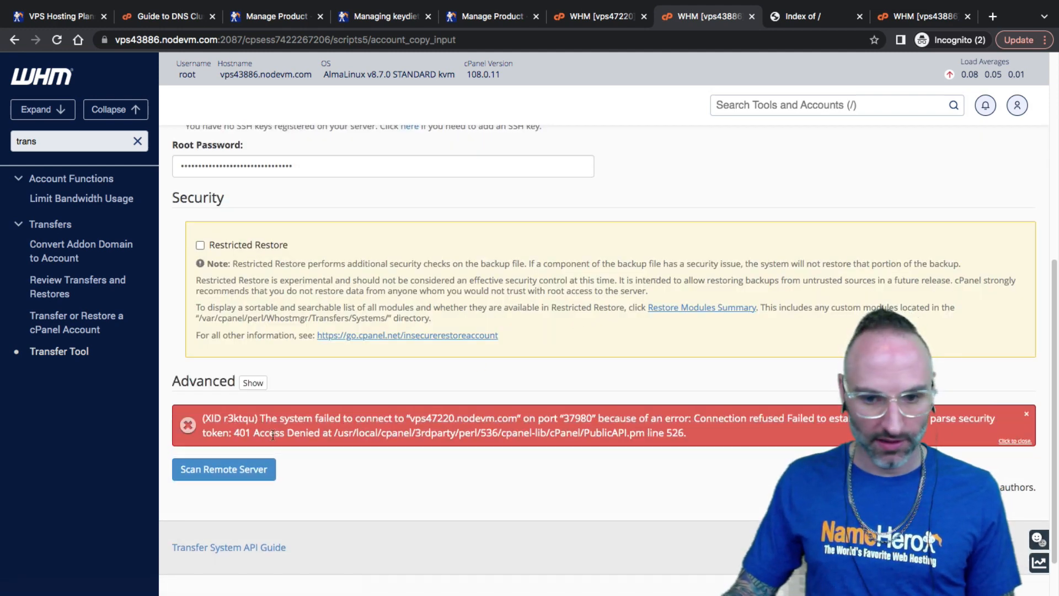
click(596, 17)
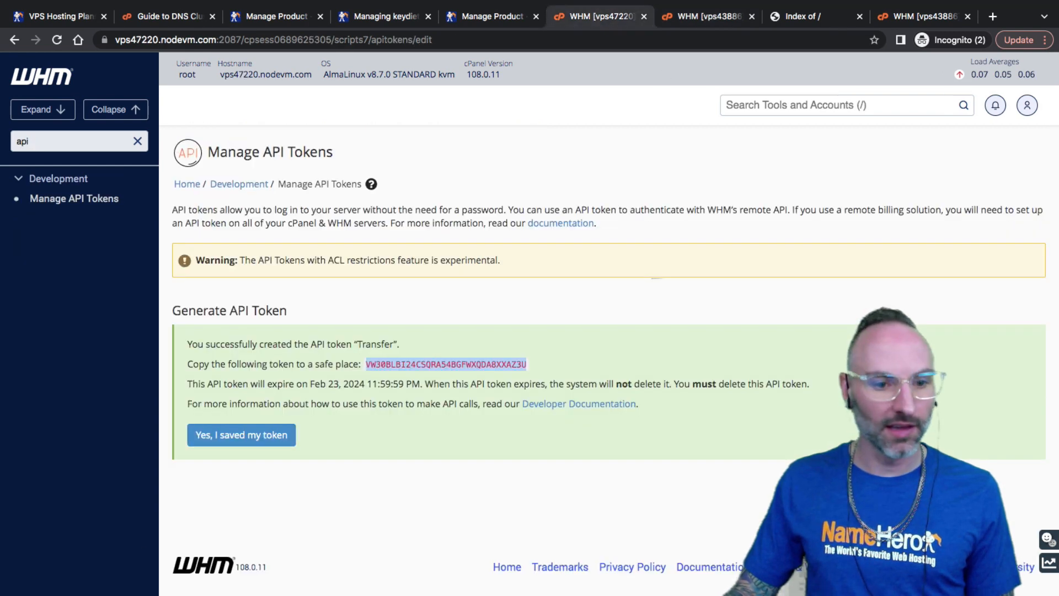
click(241, 435)
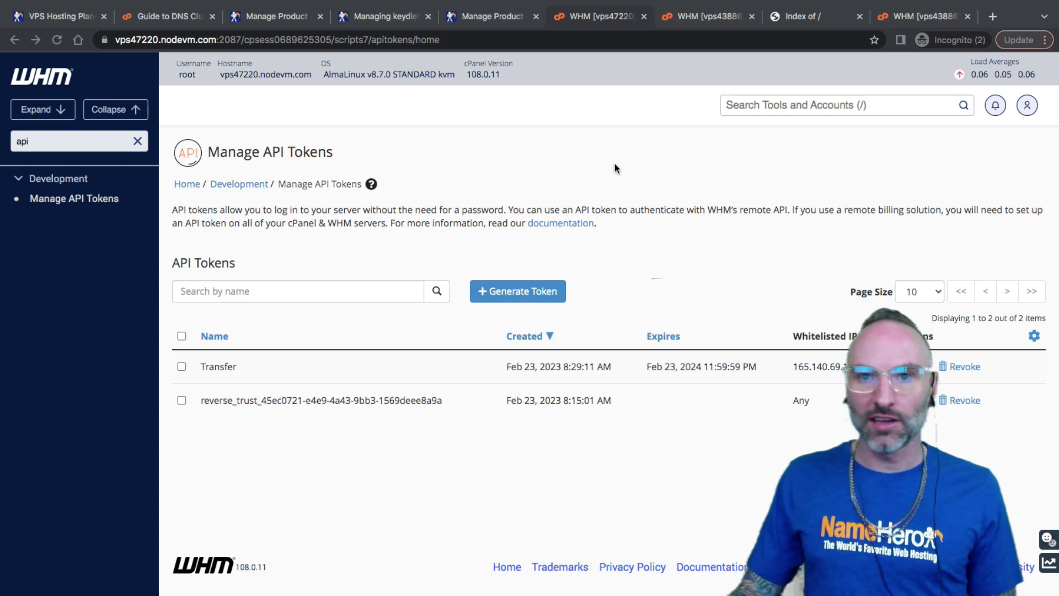
click(603, 149)
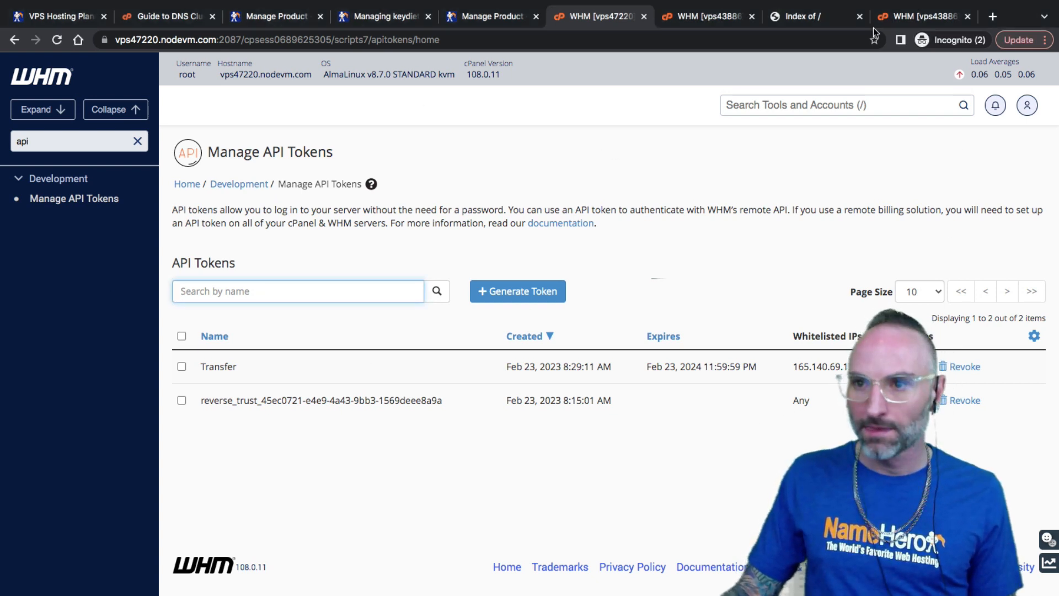
double_click(69, 145)
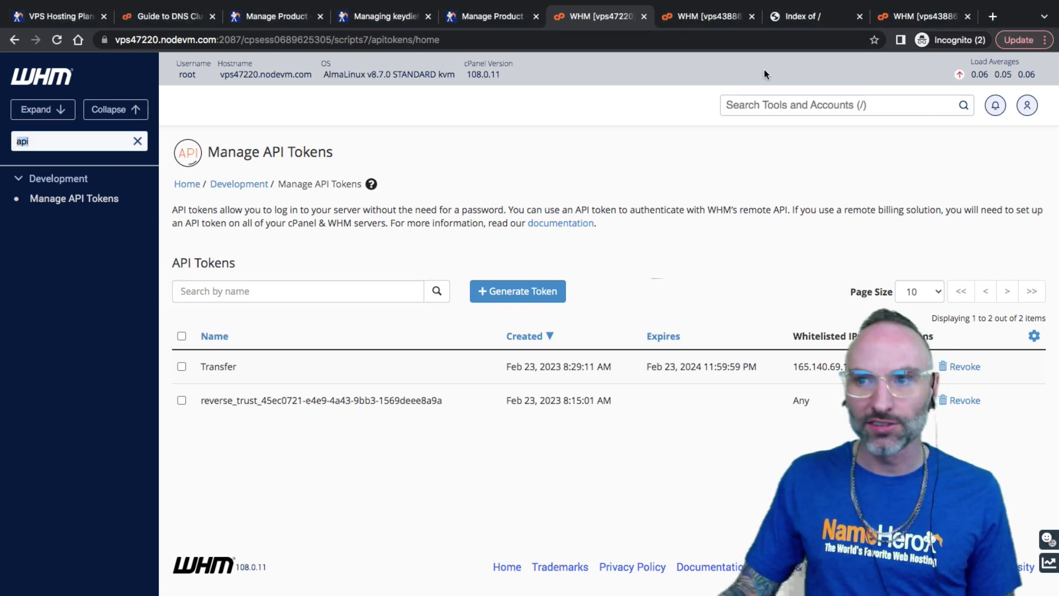
click(707, 24)
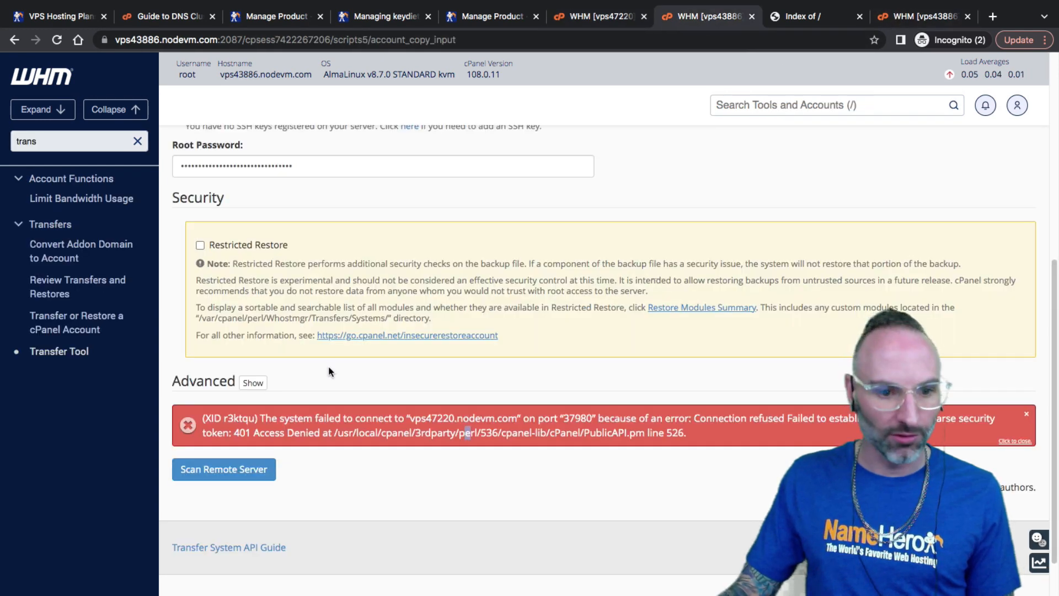
Rescan with the source server's real root password and proceed to the account list showing keydiets.com
scroll(244, 421, up, 5)
drag(298, 530, 77, 524)
key(super+v)
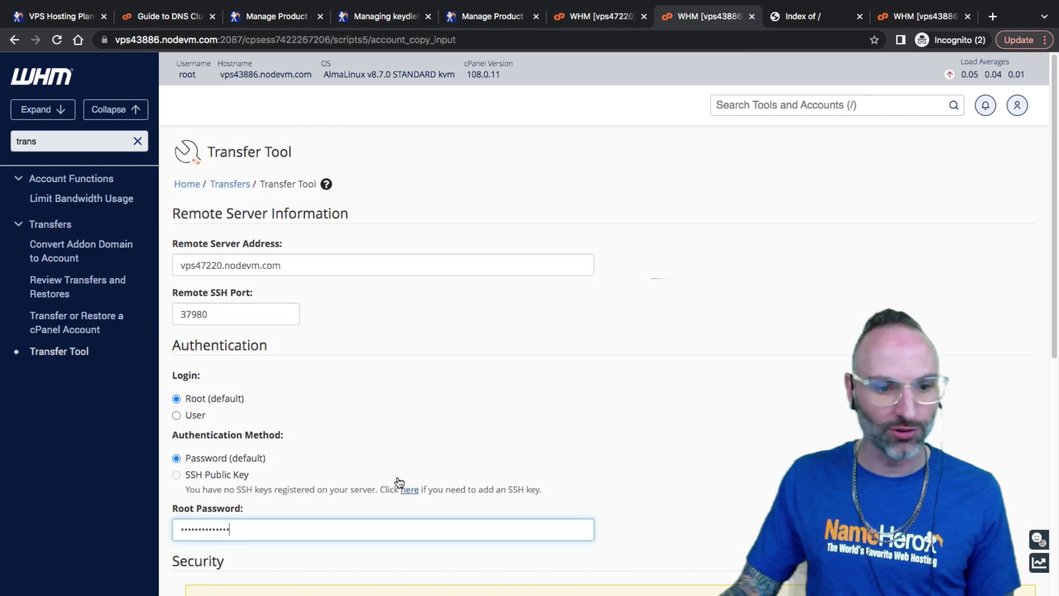
click(225, 305)
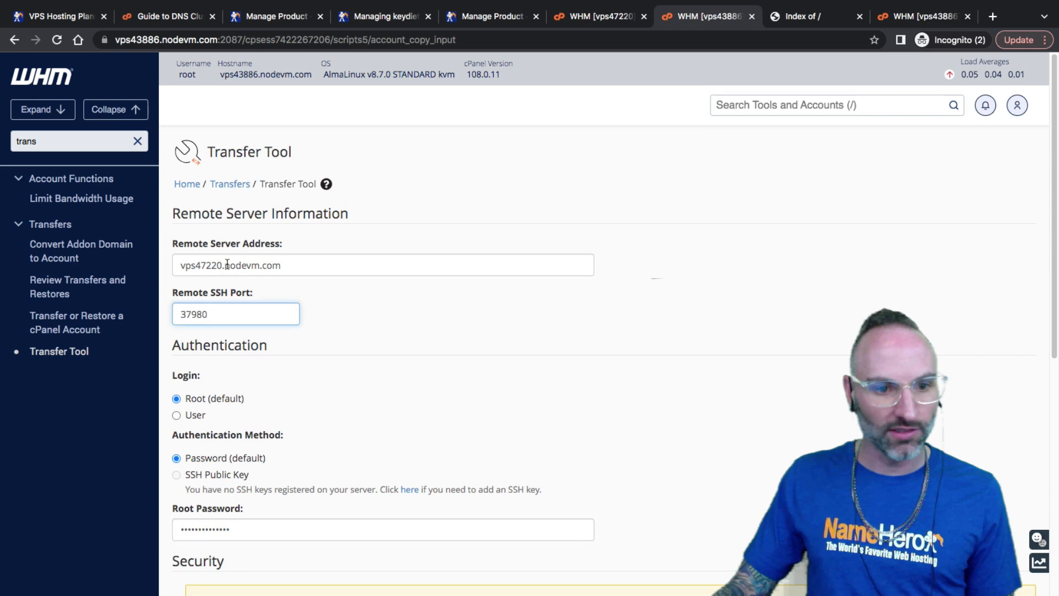
scroll(317, 418, down, 5)
click(218, 560)
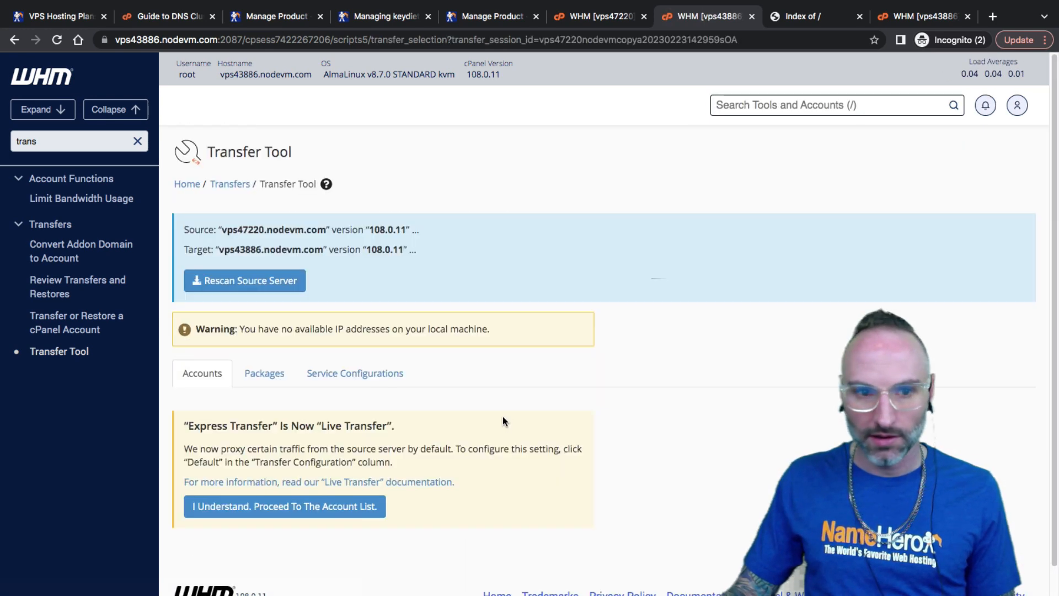
scroll(485, 425, down, 1)
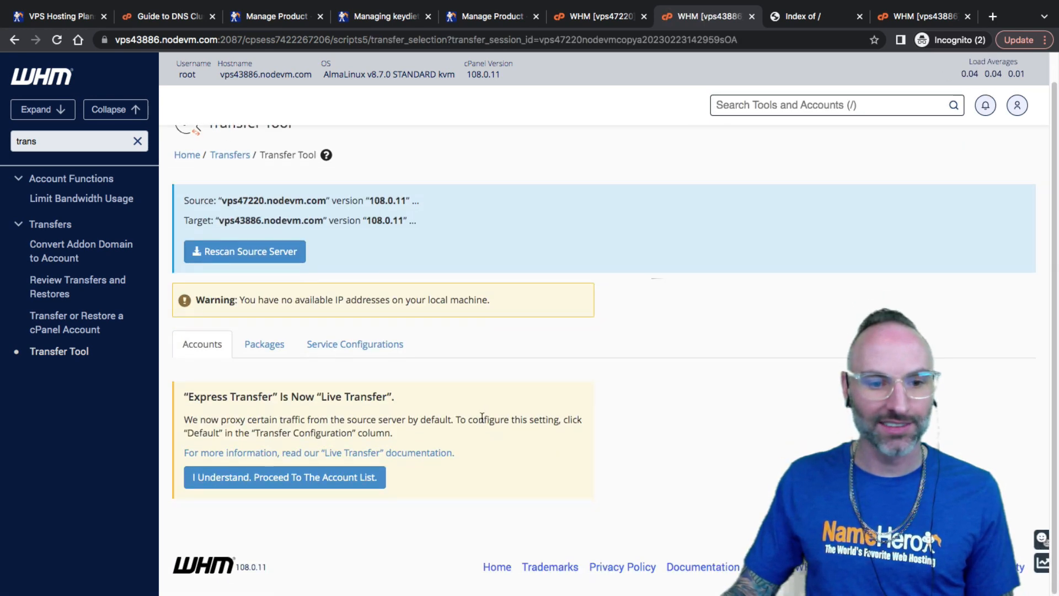
click(331, 484)
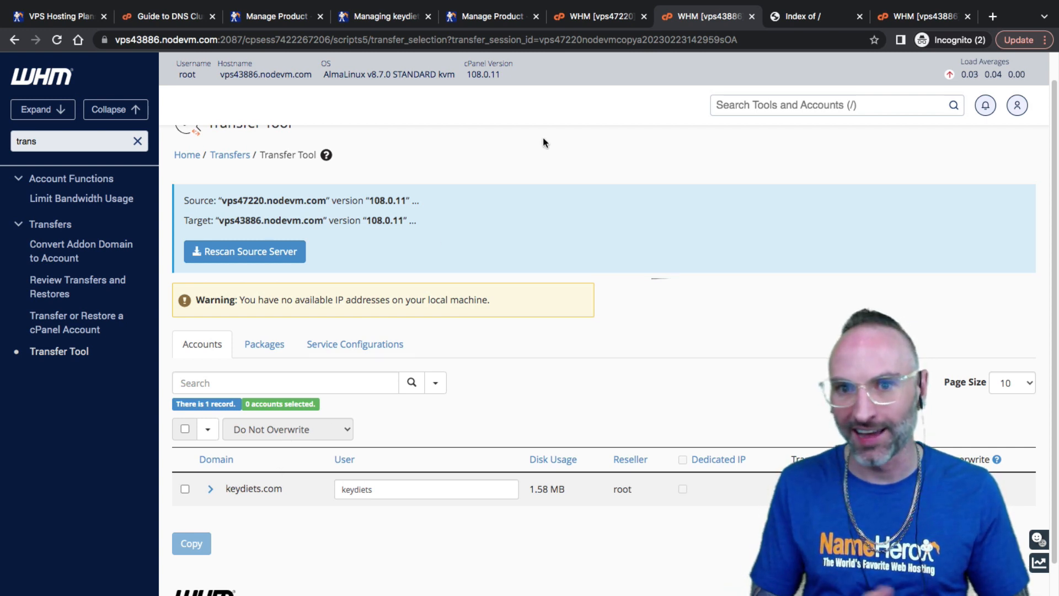
Recheck the source token list, then leave keydiets.com unticked in the Transfer Tool account list
click(598, 16)
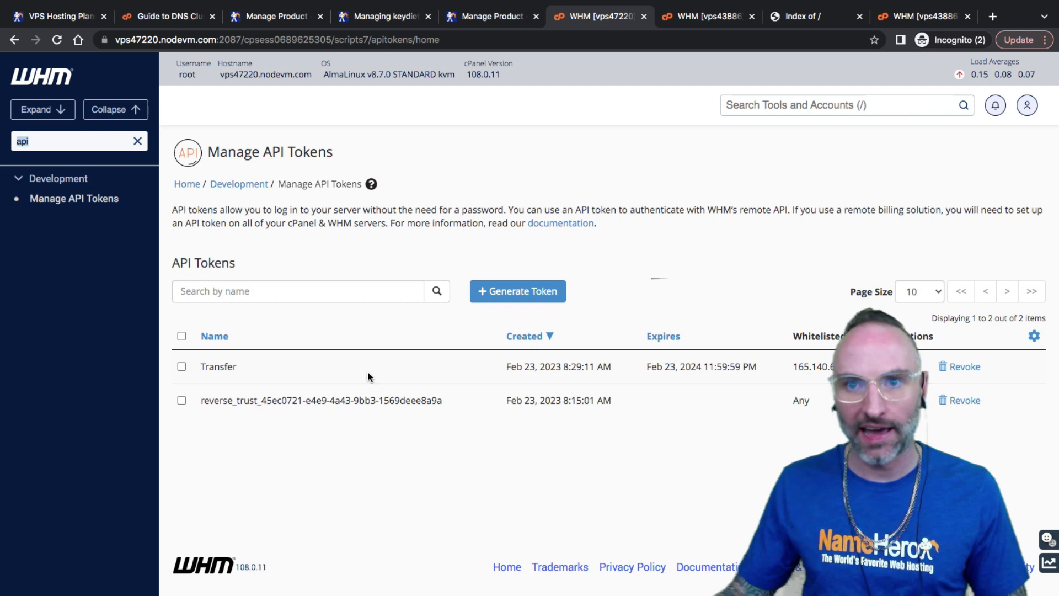
click(718, 16)
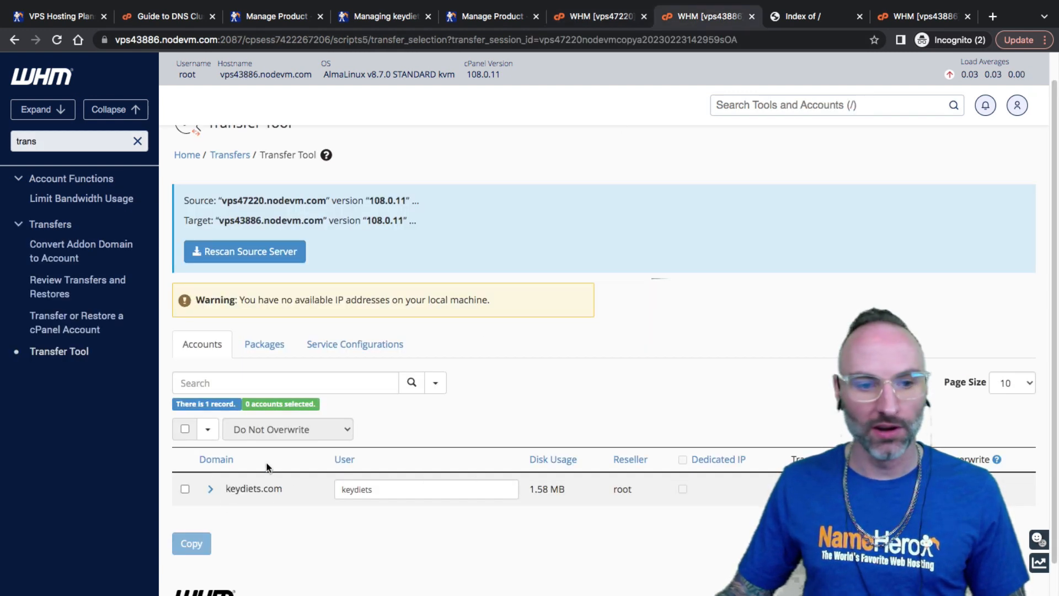
scroll(235, 360, up, 1)
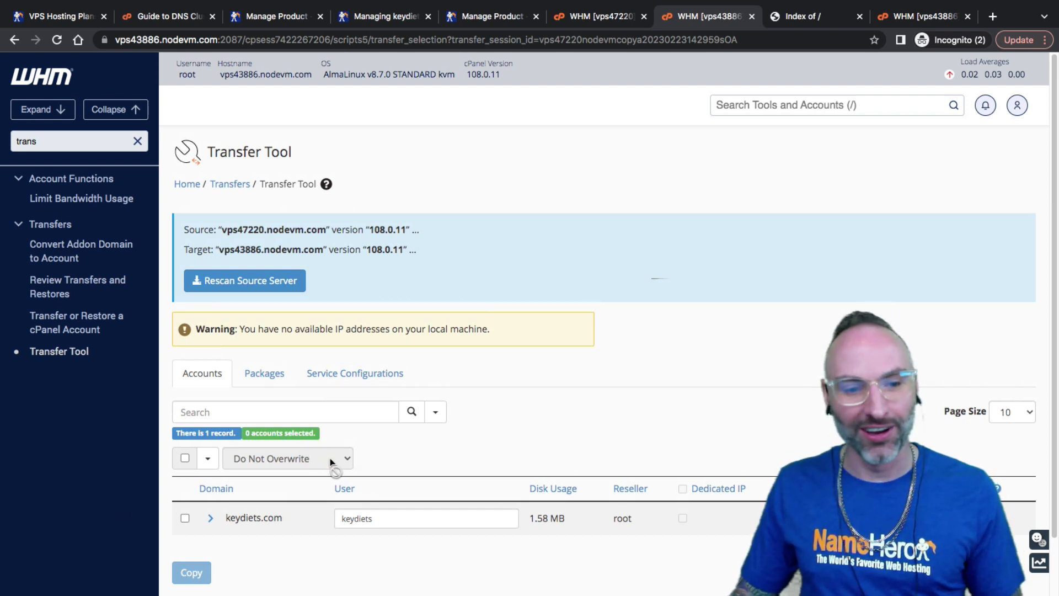
scroll(322, 464, down, 1)
scroll(322, 470, down, 1)
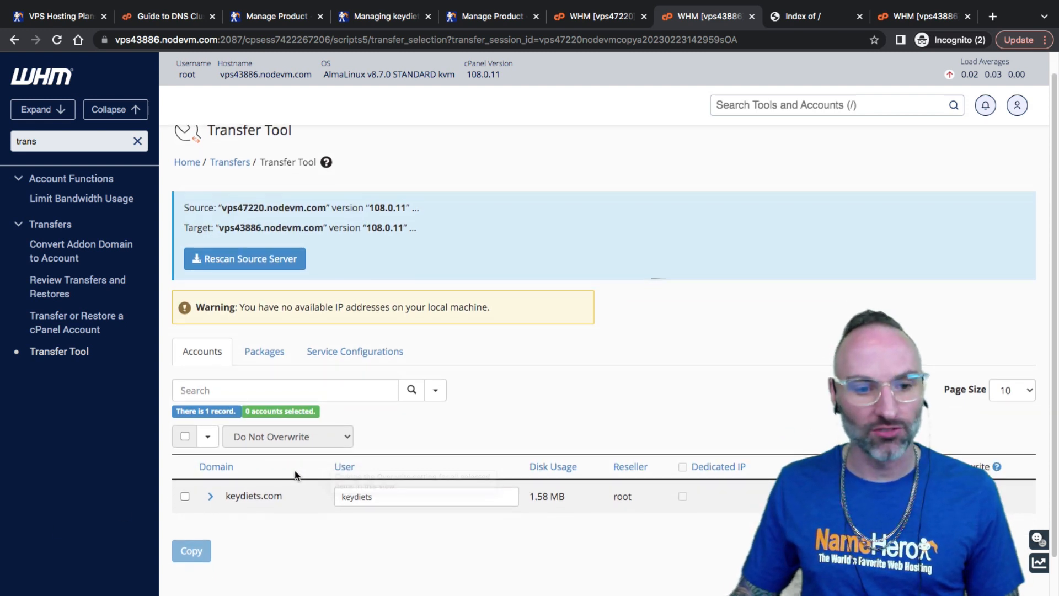
click(184, 495)
scroll(204, 495, down, 2)
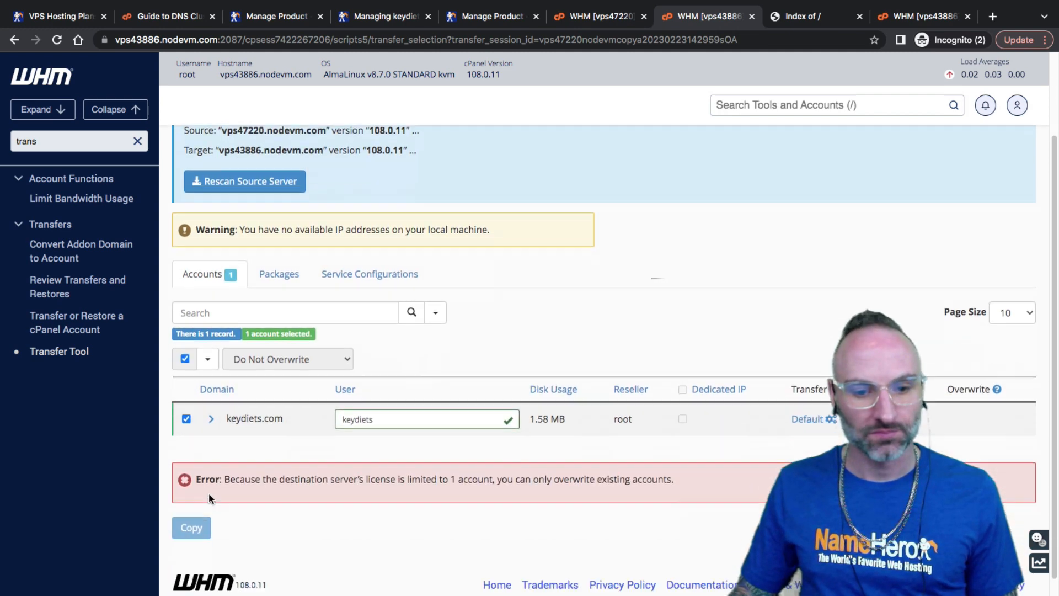
click(187, 403)
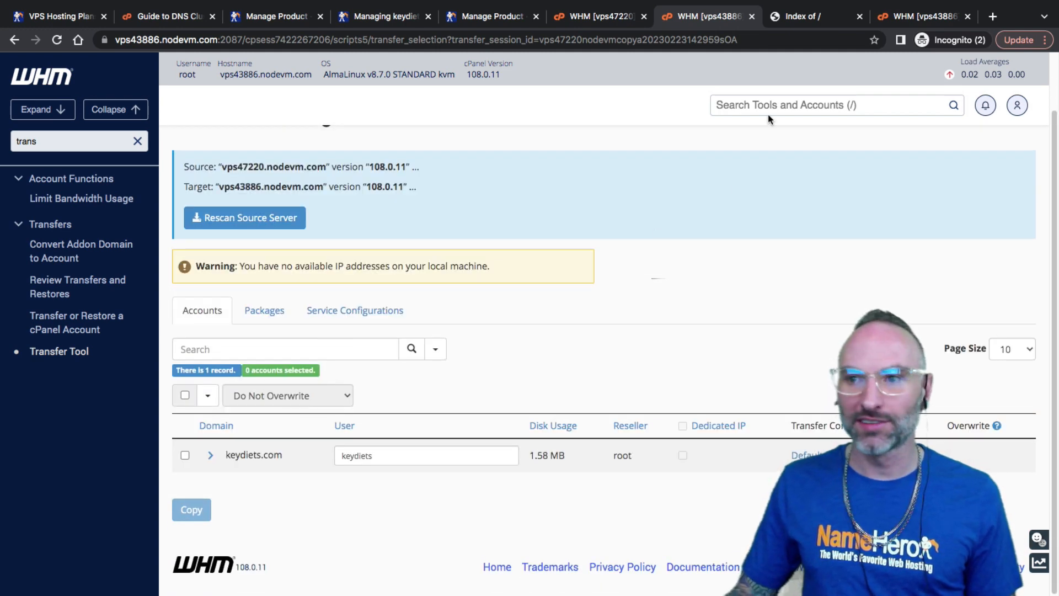
Find List Accounts via 'list acc' and log into cPanel for dpmaparun.com
double_click(65, 142)
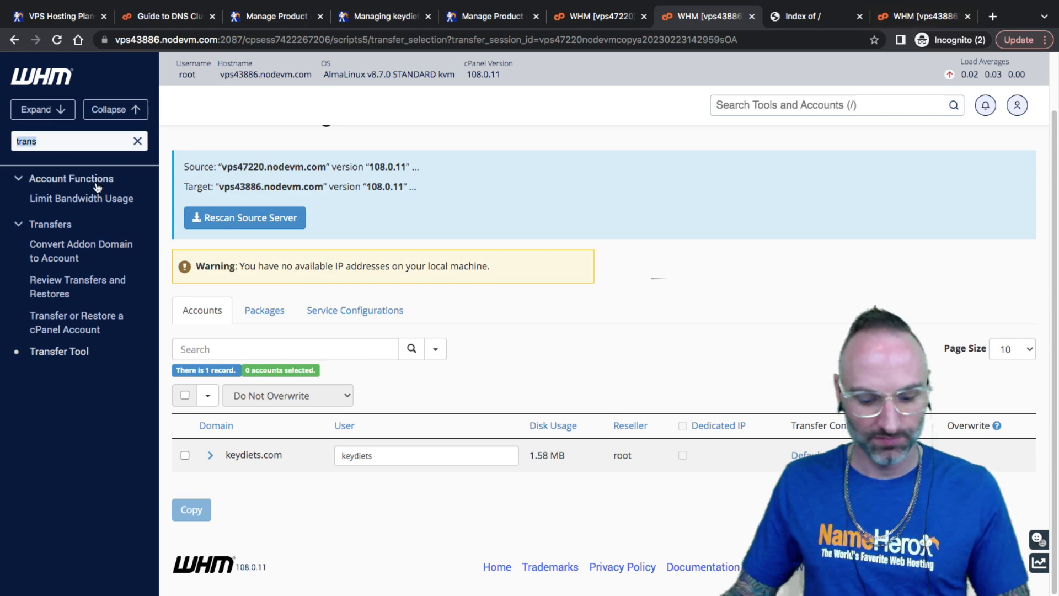
text(list a)
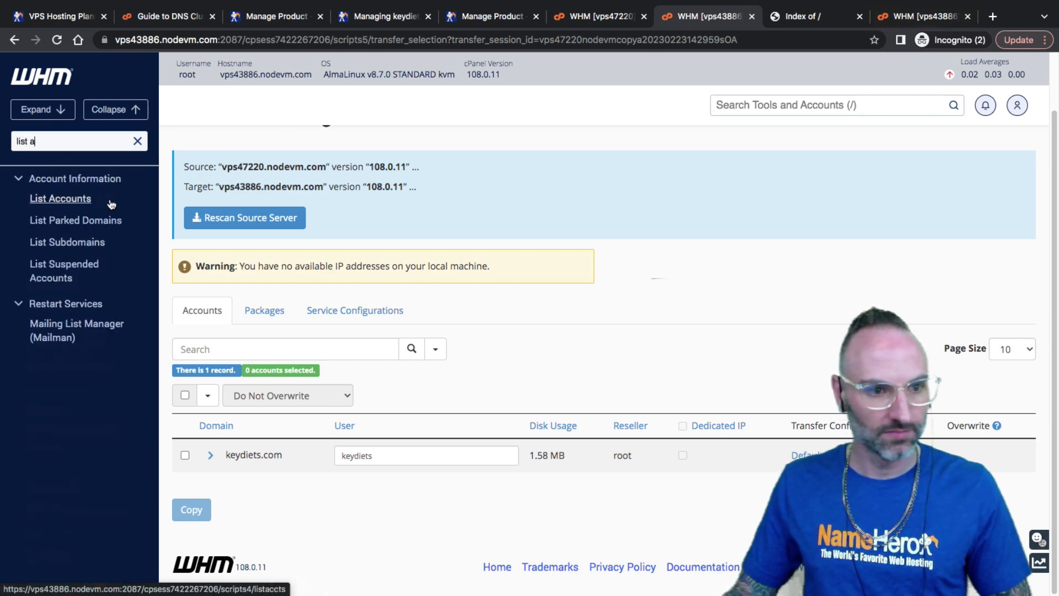
text(cc)
click(61, 243)
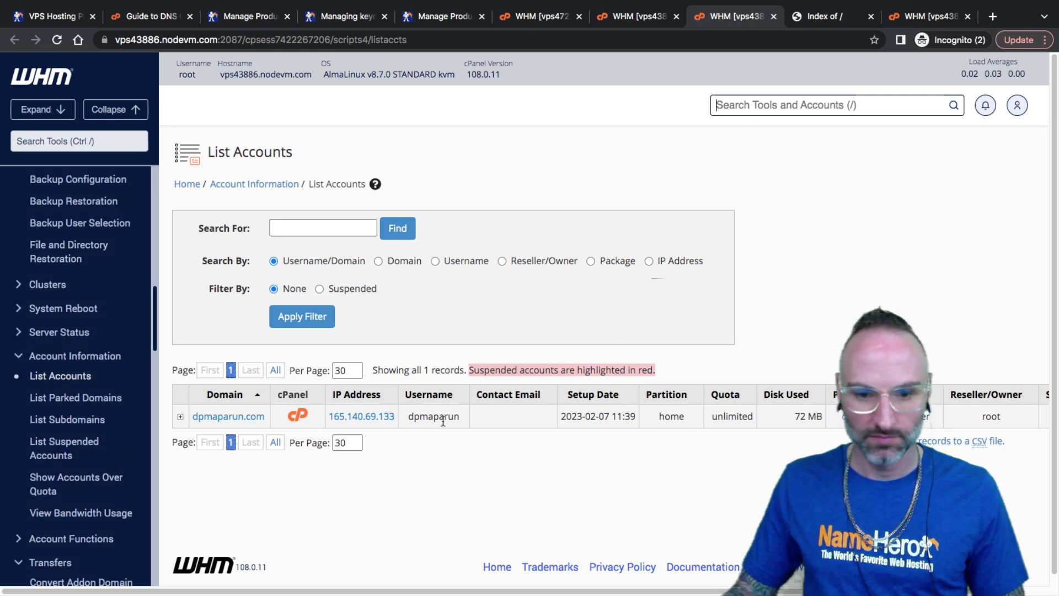
click(298, 415)
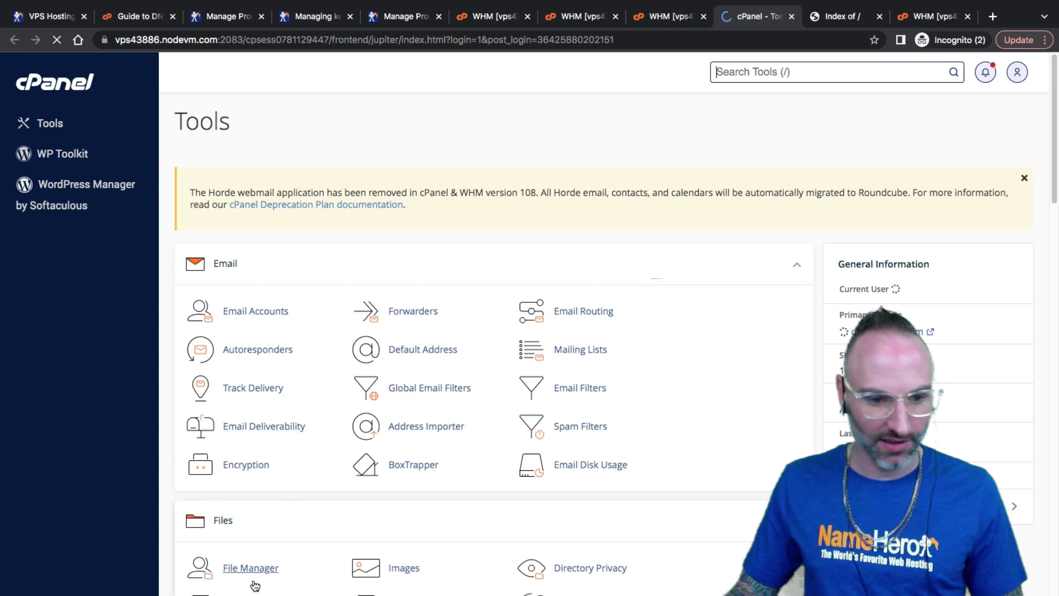
Inspect dpmaparun.com's www folder in File Manager and try visiting the unreachable website
click(255, 584)
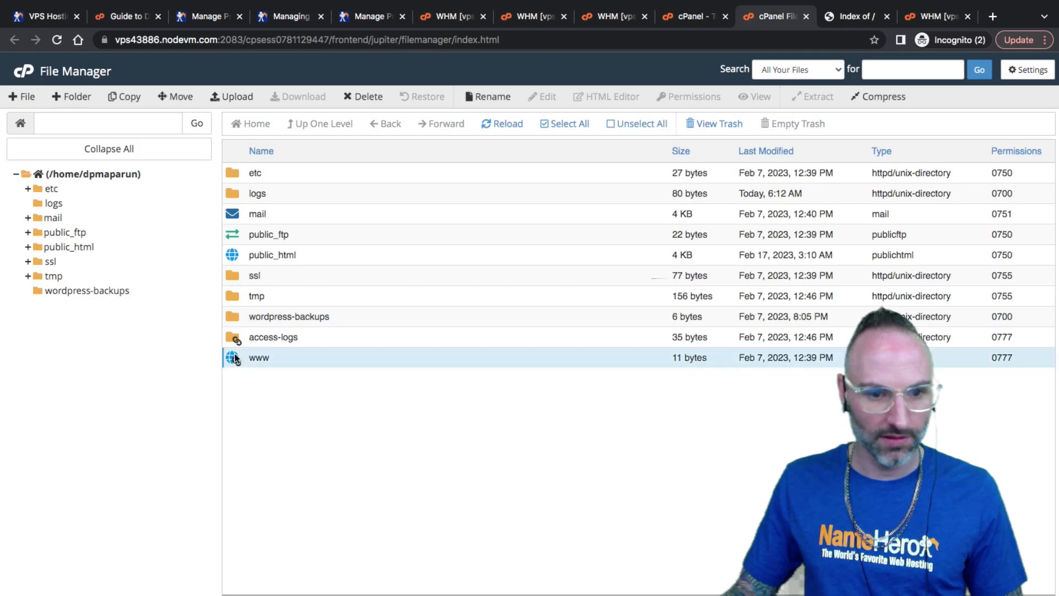
double_click(234, 357)
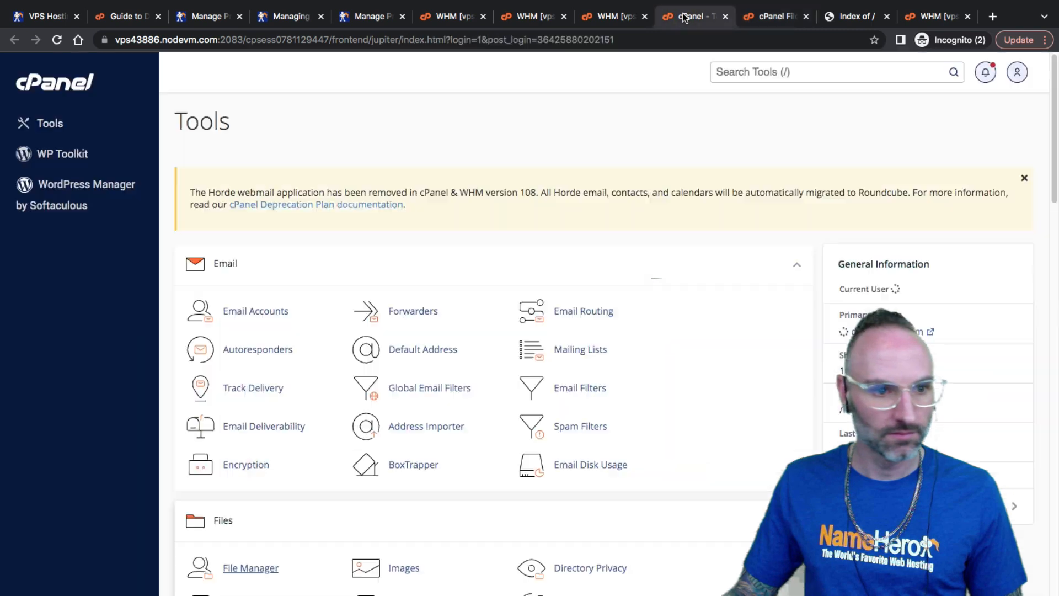
click(693, 16)
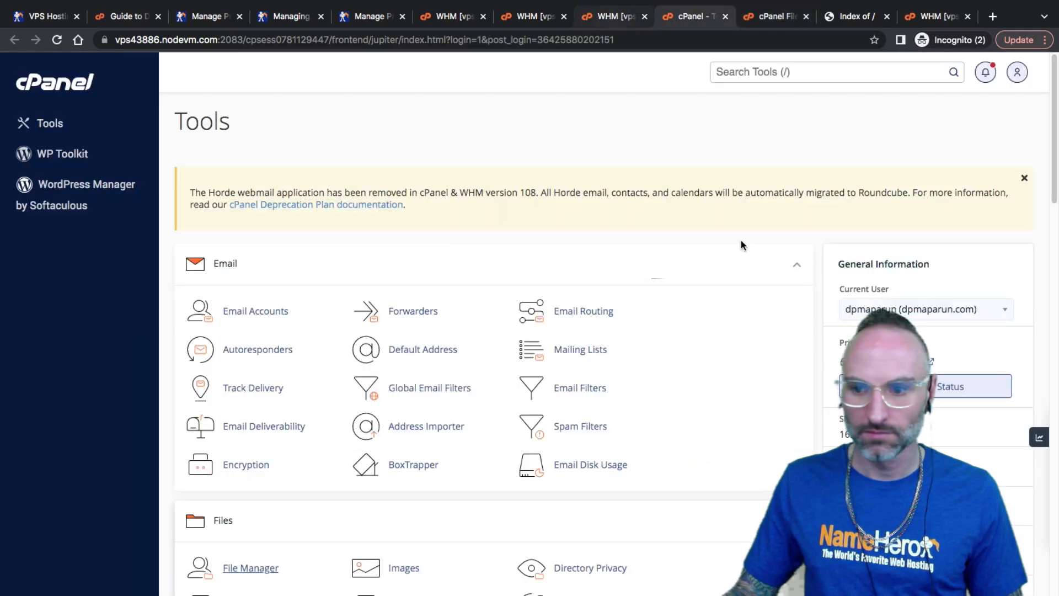
click(883, 362)
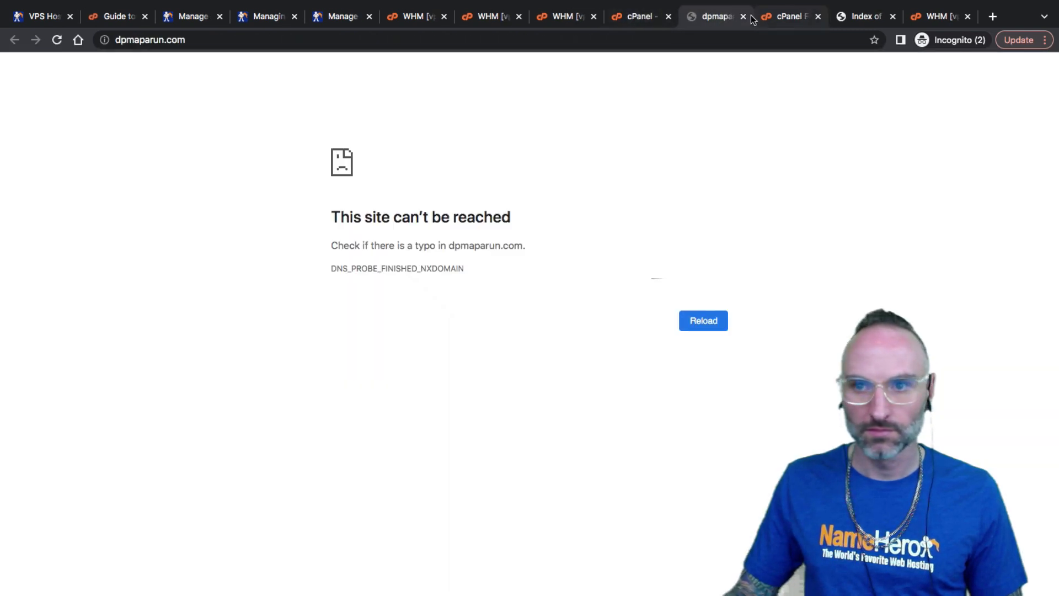
click(744, 16)
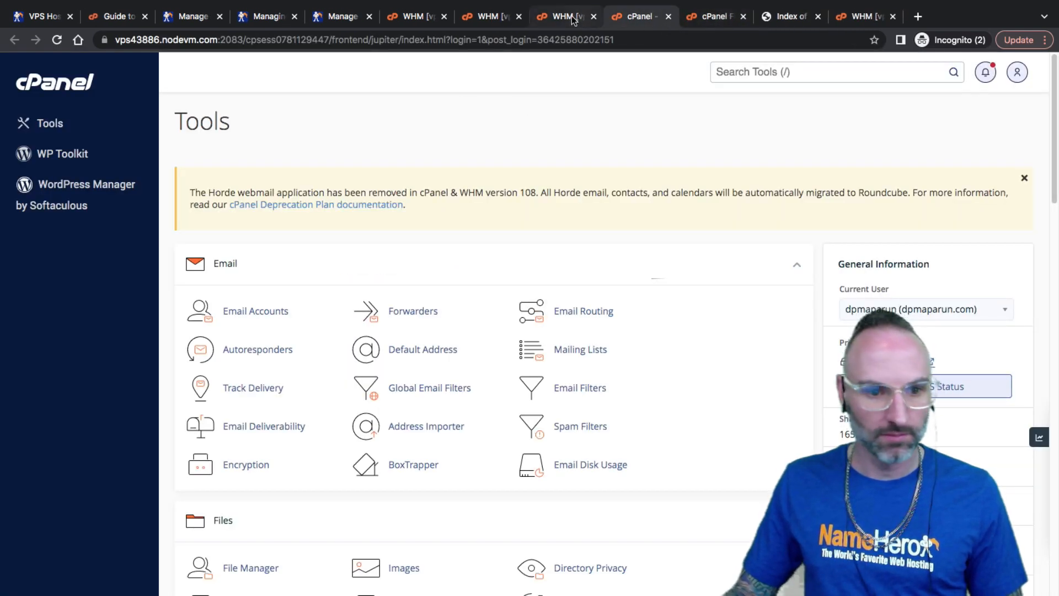
Search cPanel tools for 'backup' and open the Backup tool
click(762, 72)
text(ba)
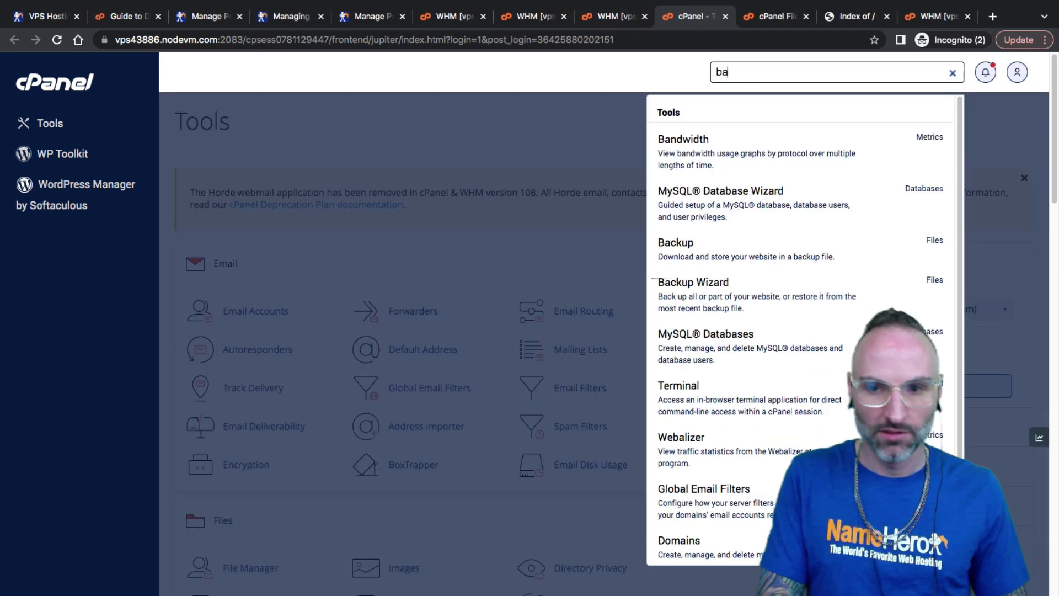
text(ckup)
click(709, 121)
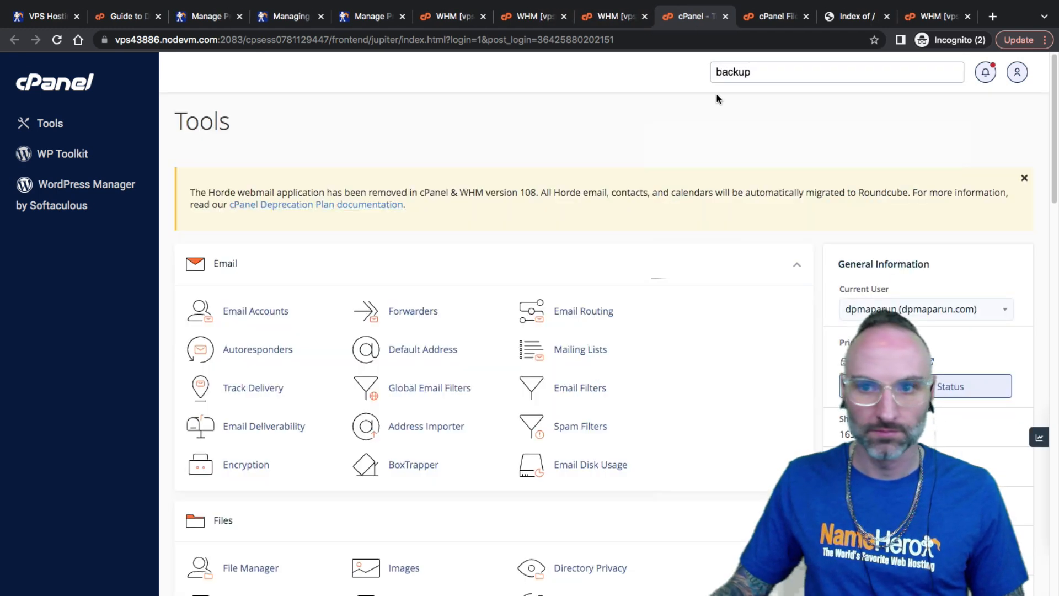
click(739, 73)
click(739, 138)
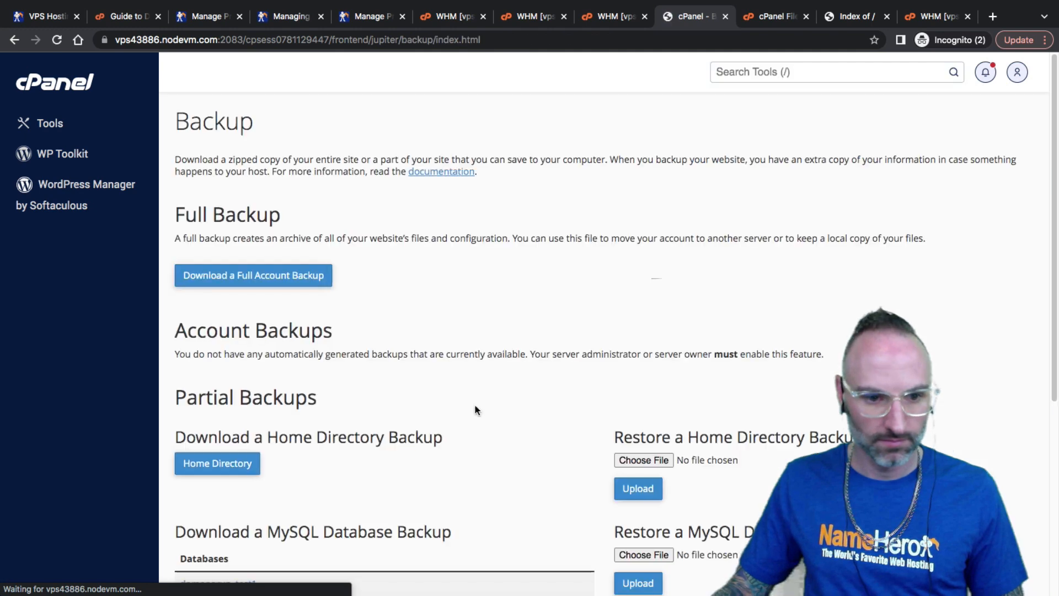
Generate a full account backup, entering a notification e-mail address
click(253, 275)
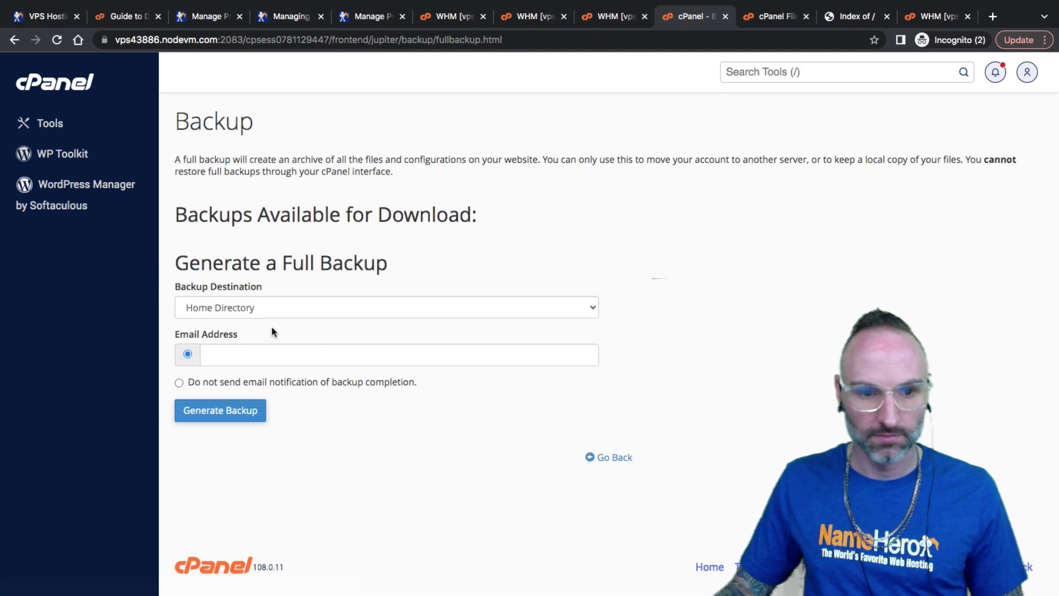
click(225, 411)
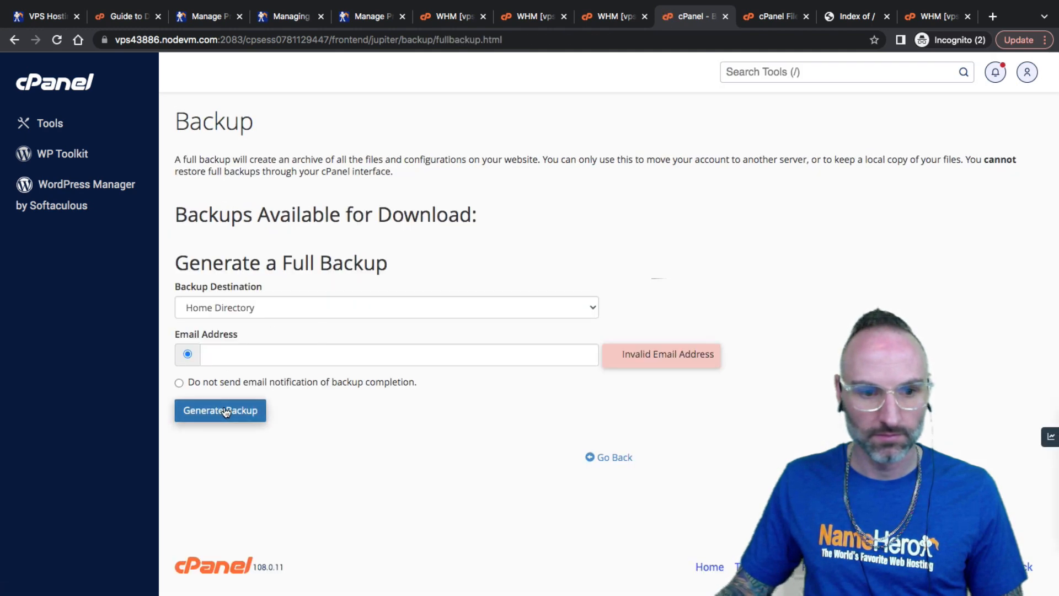
click(324, 354)
text(t)
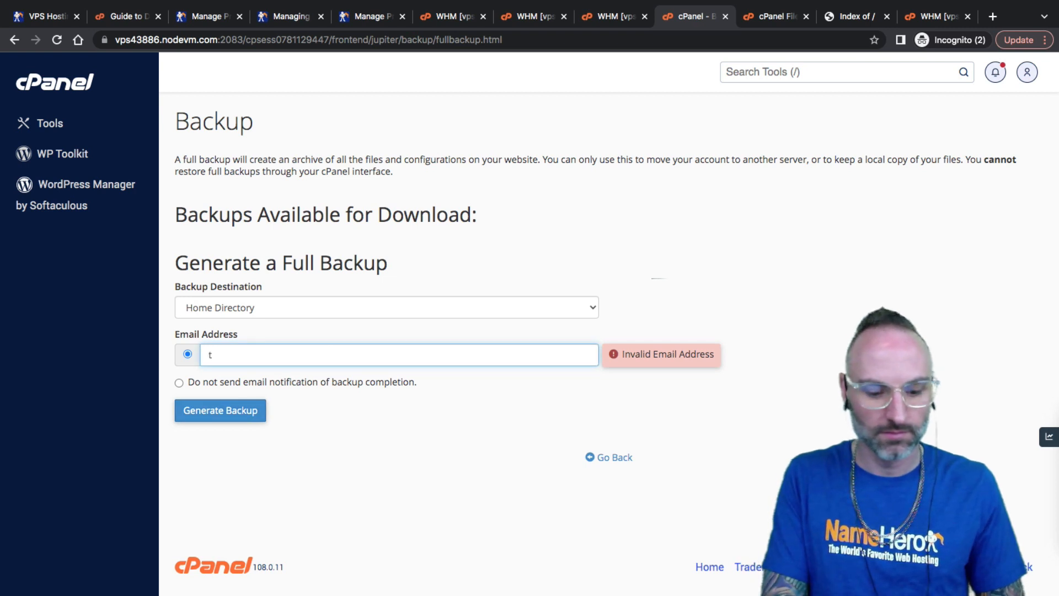
key(BackSpace)
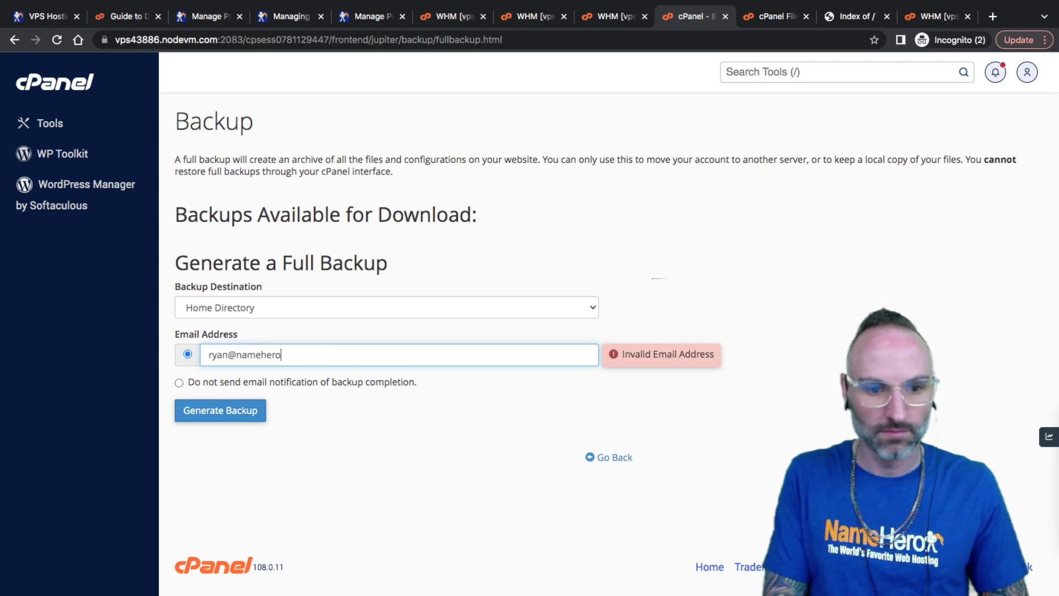
click(232, 418)
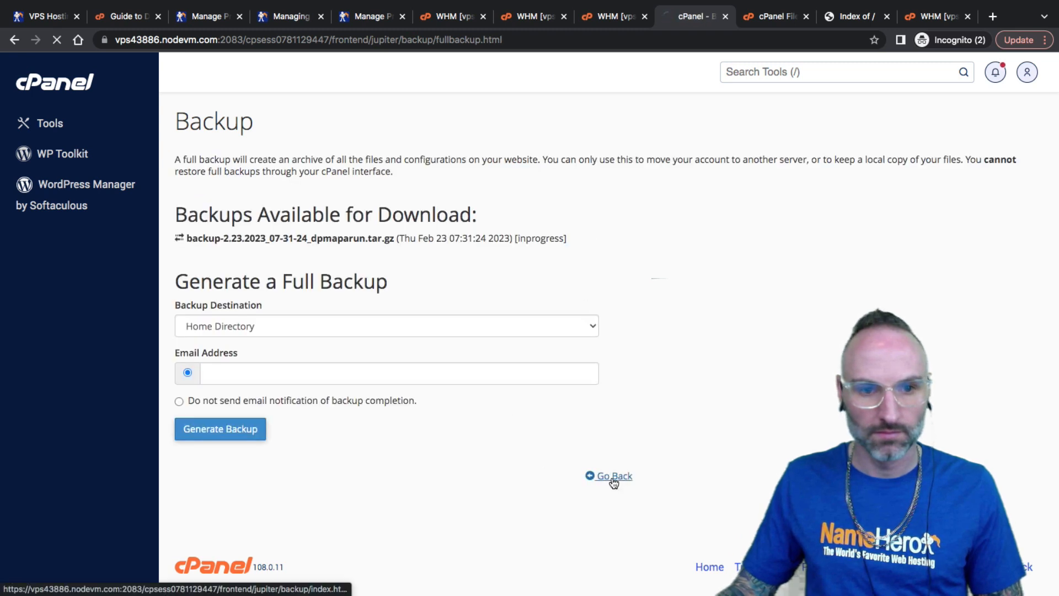
Download the finished backup-2.23.2023_07-31-24_dpmaparun.tar.gz archive and go back to WHM
click(613, 477)
click(249, 282)
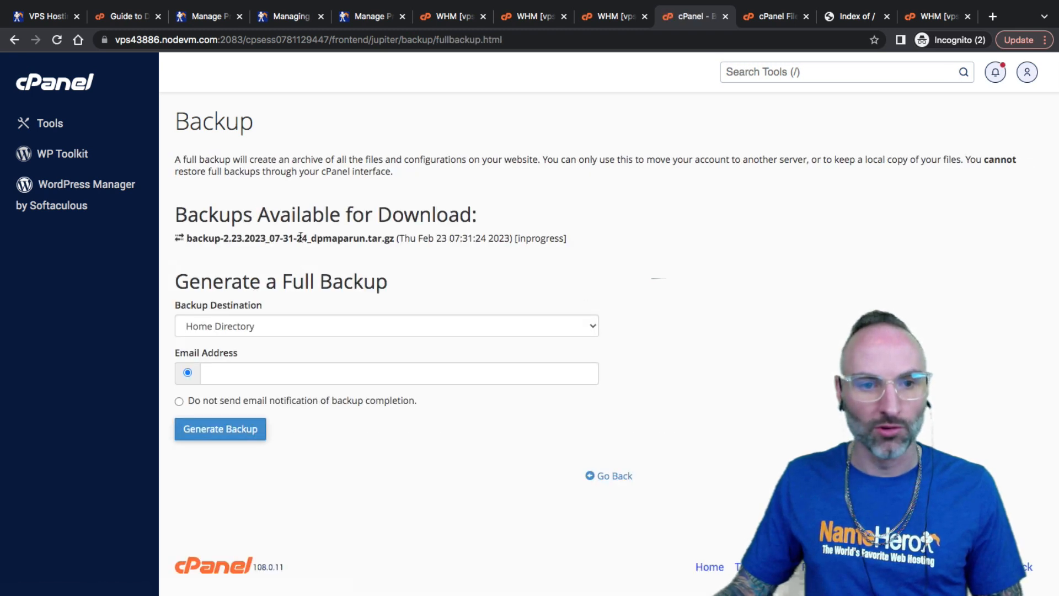
click(614, 476)
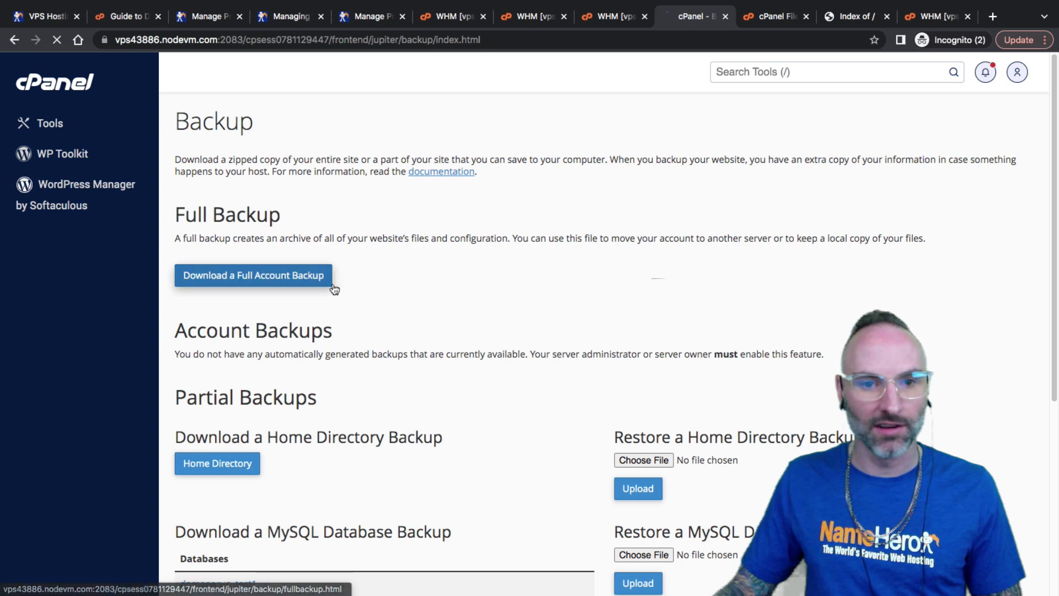
click(326, 282)
click(367, 239)
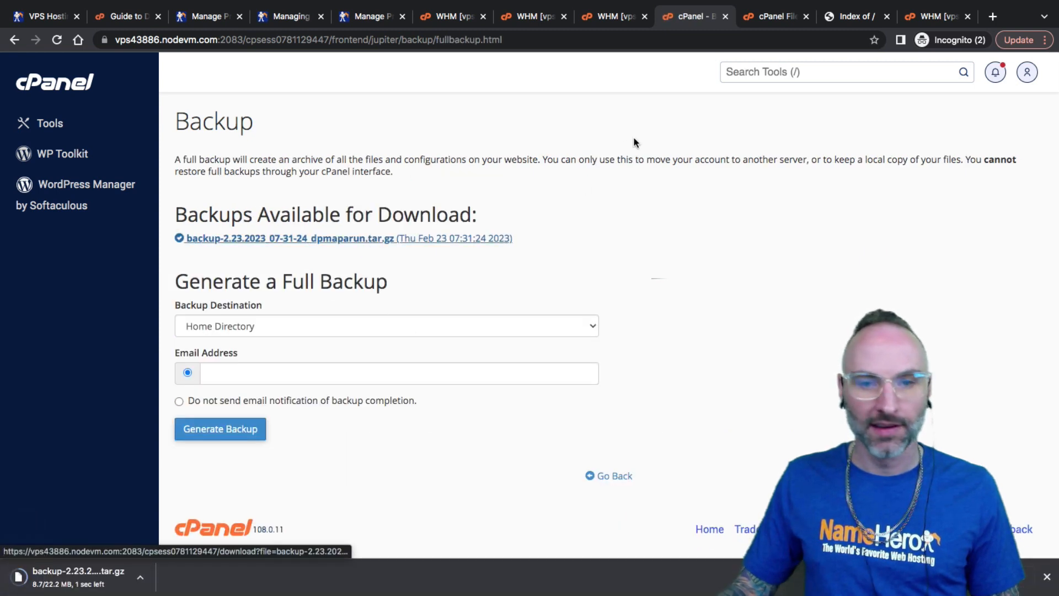
click(635, 15)
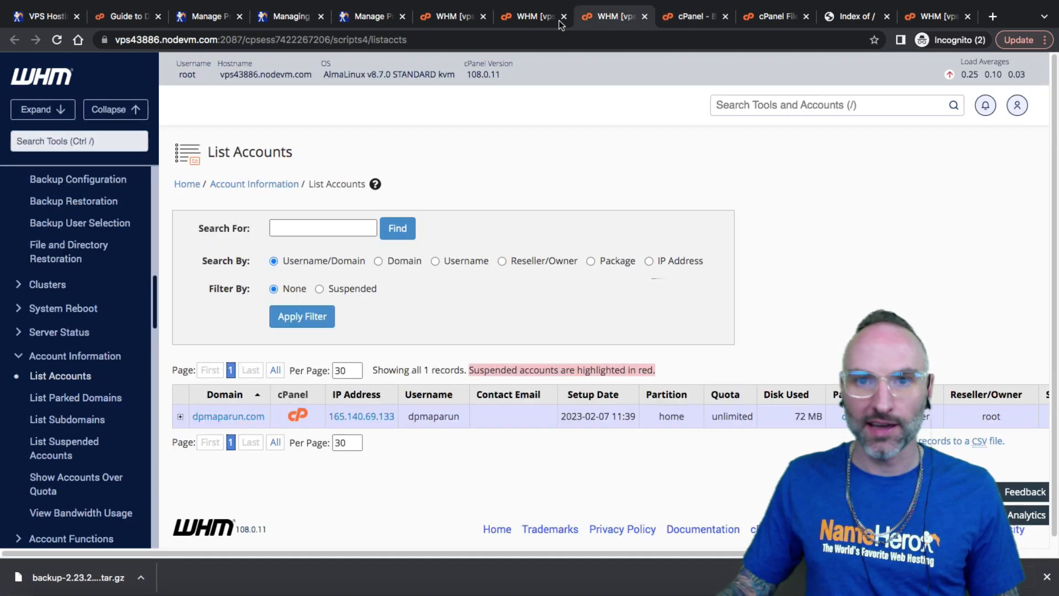
Terminate the dpmaparun.com account on vps43886, confirming permanent removal
click(181, 417)
scroll(690, 383, down, 3)
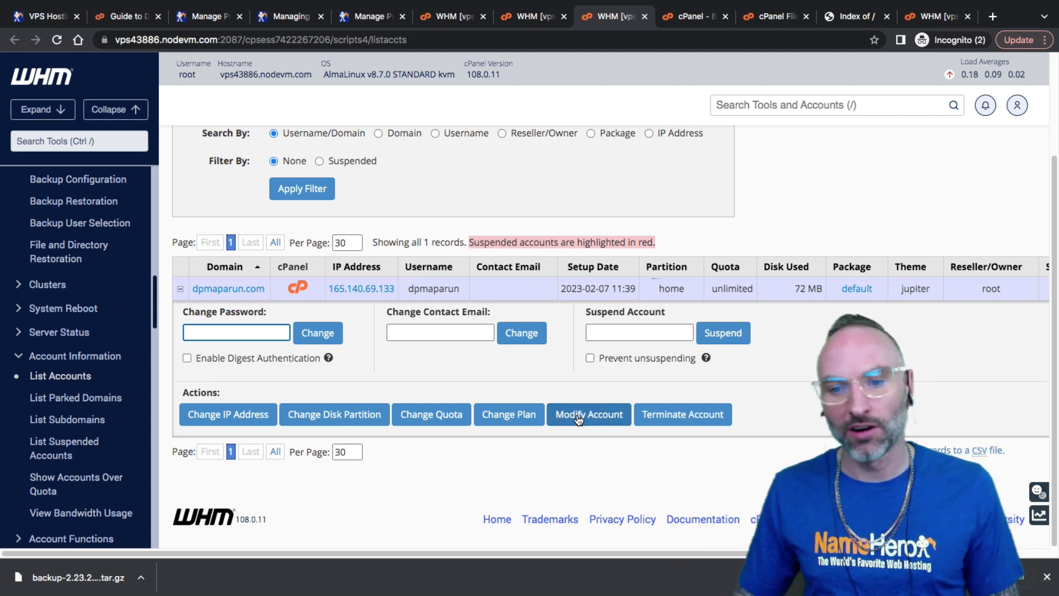
click(666, 417)
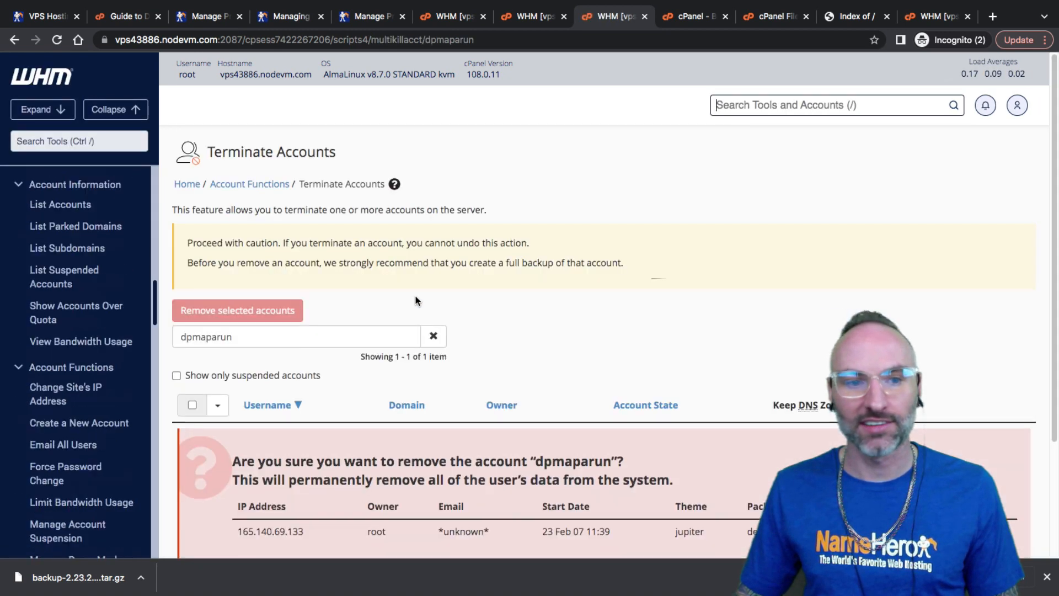
scroll(327, 285, down, 3)
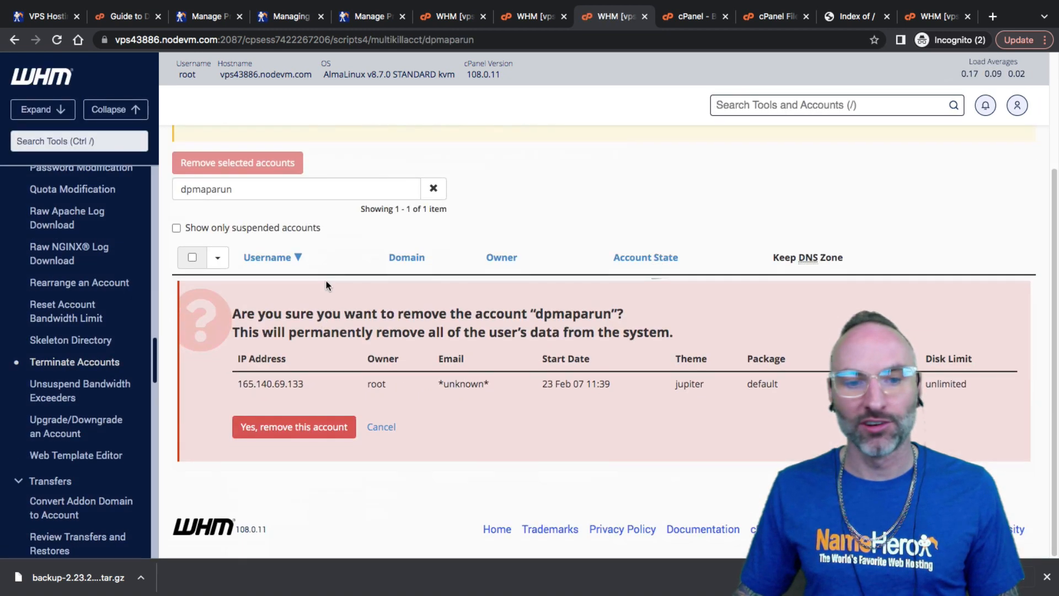
click(308, 424)
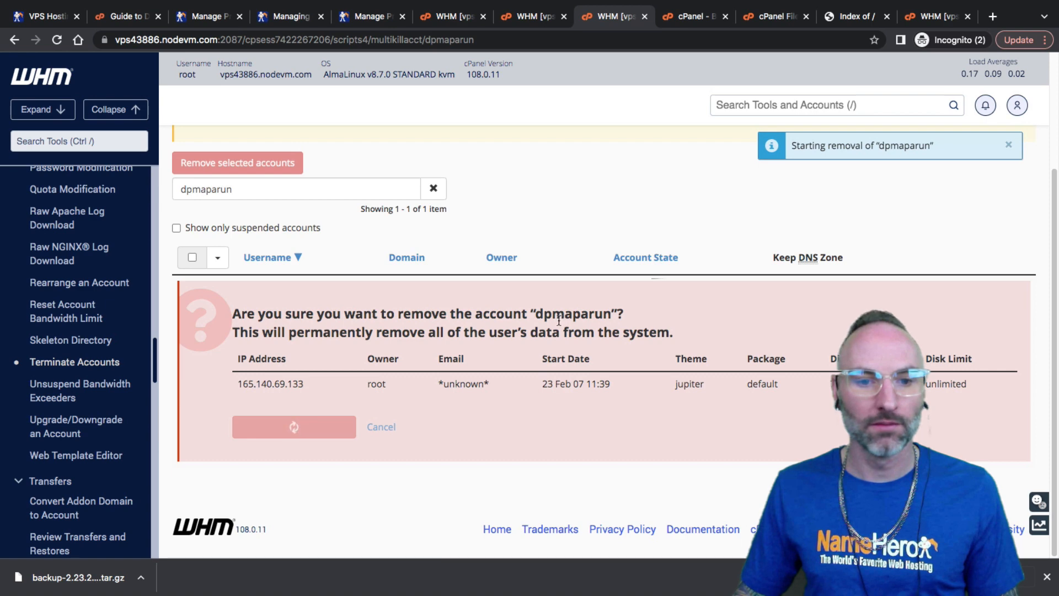
click(535, 17)
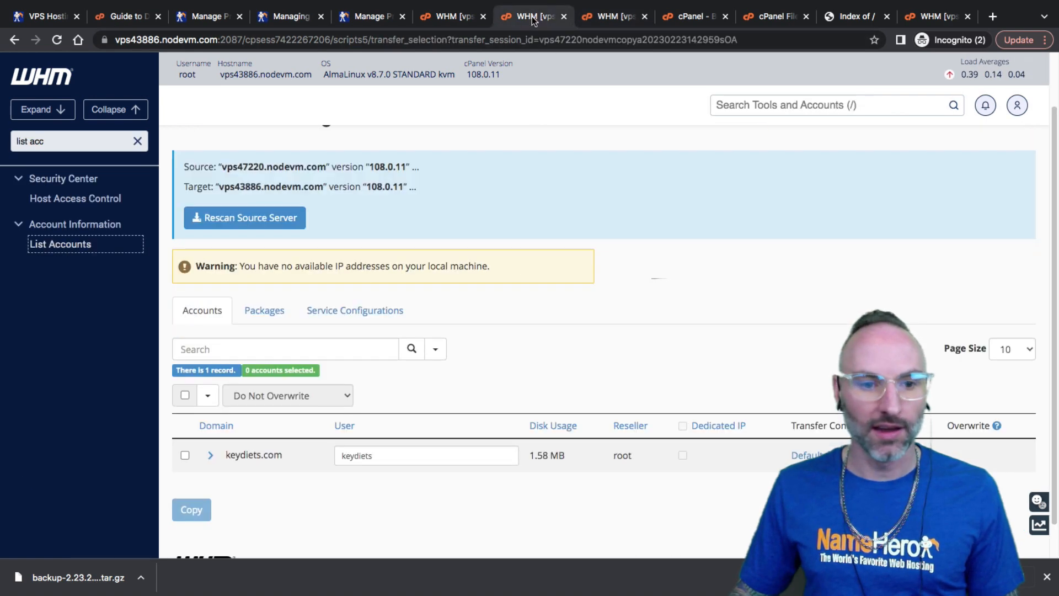
Tick keydiets.com and copy it, finishing with 1 completed, 0 warnings, 0 failed
click(185, 455)
click(186, 455)
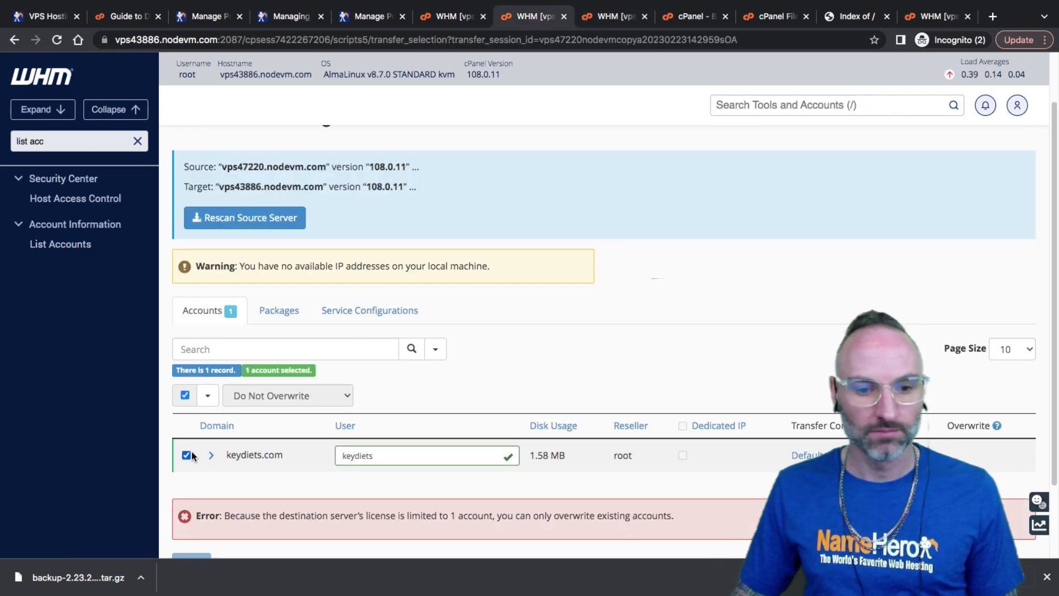
click(225, 218)
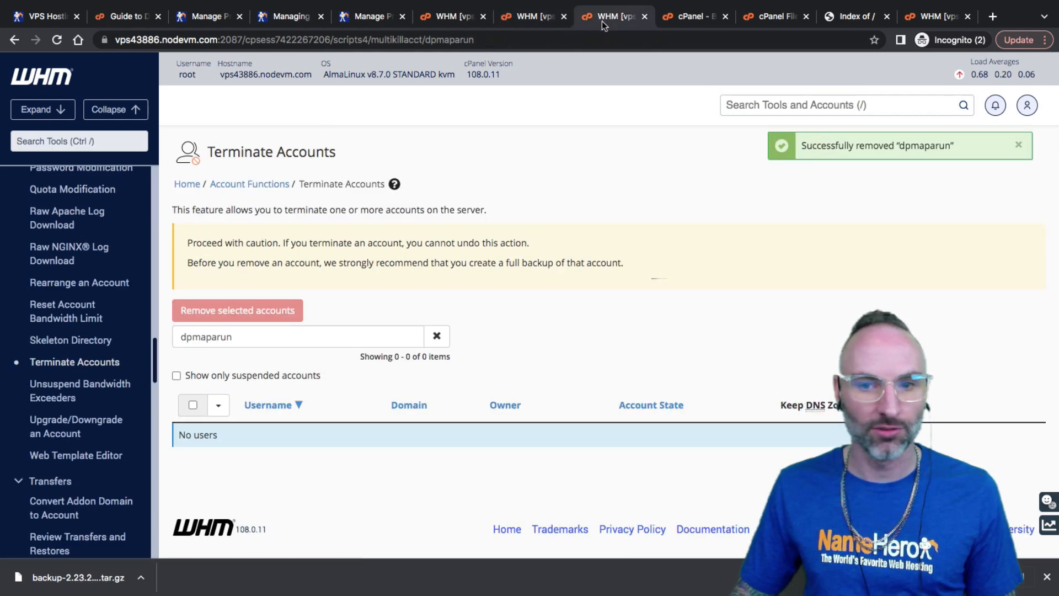
click(529, 16)
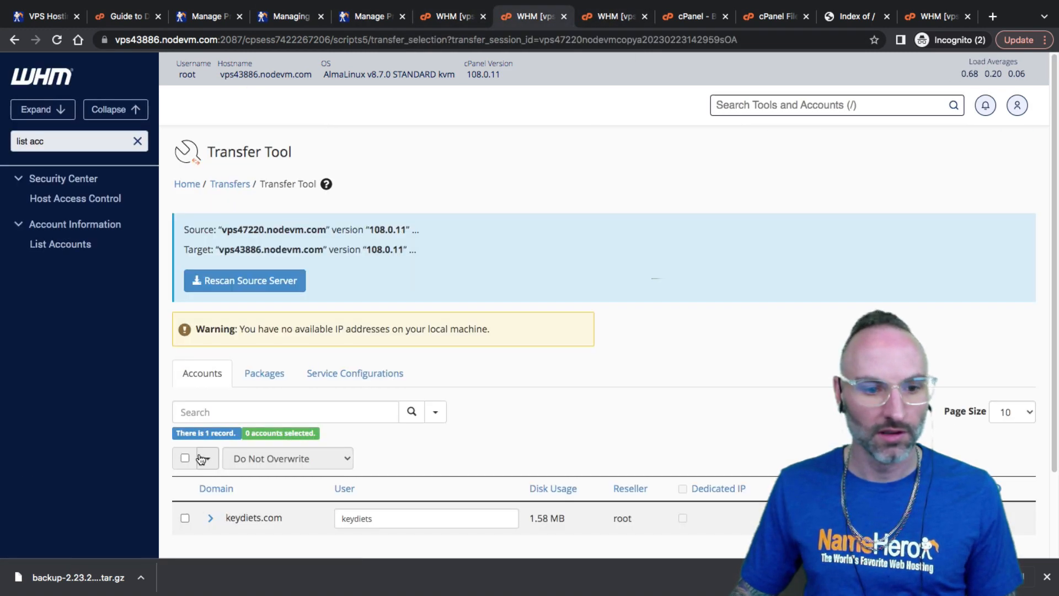
click(185, 517)
scroll(247, 486, down, 2)
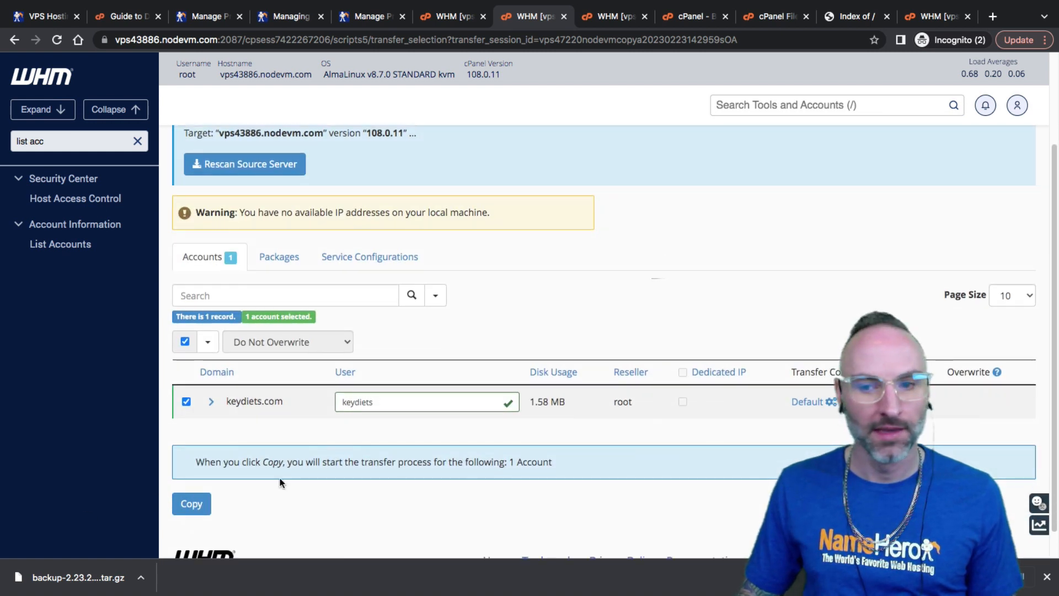
click(191, 504)
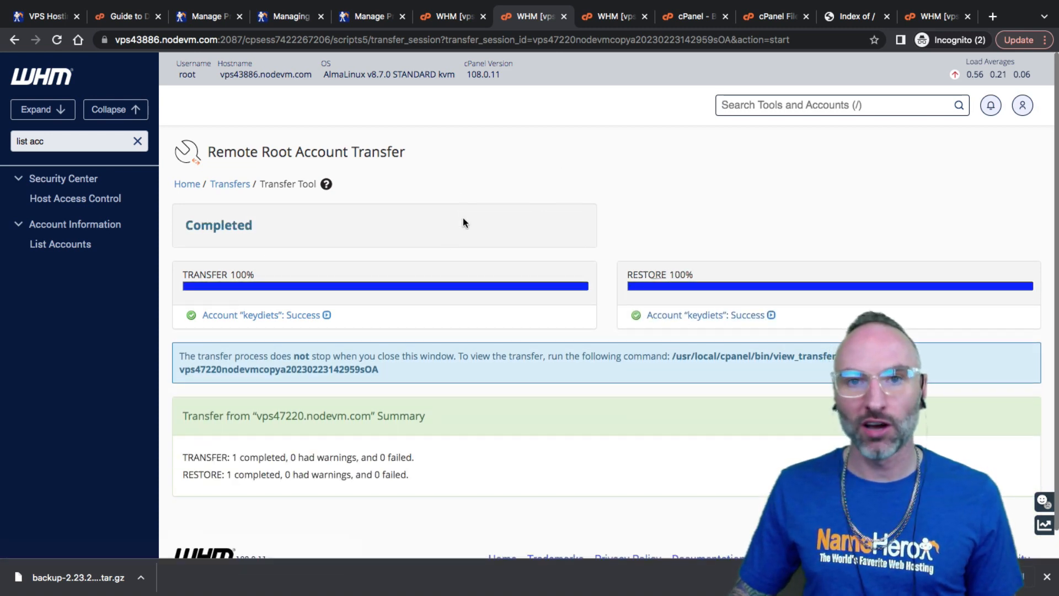
Review the source server vps47220's List Accounts page showing the keydiets account
click(442, 17)
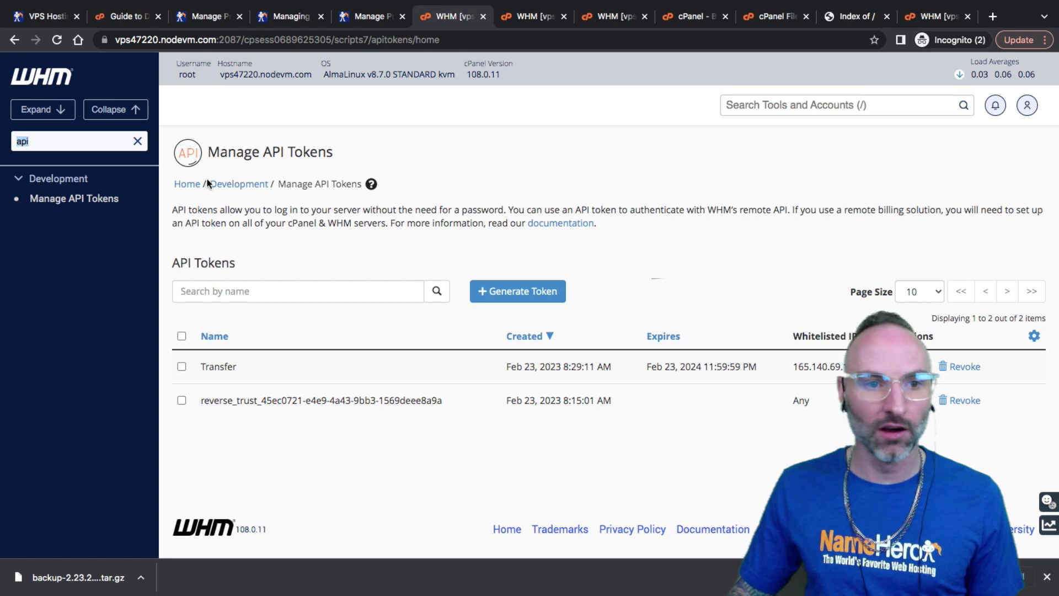
click(187, 184)
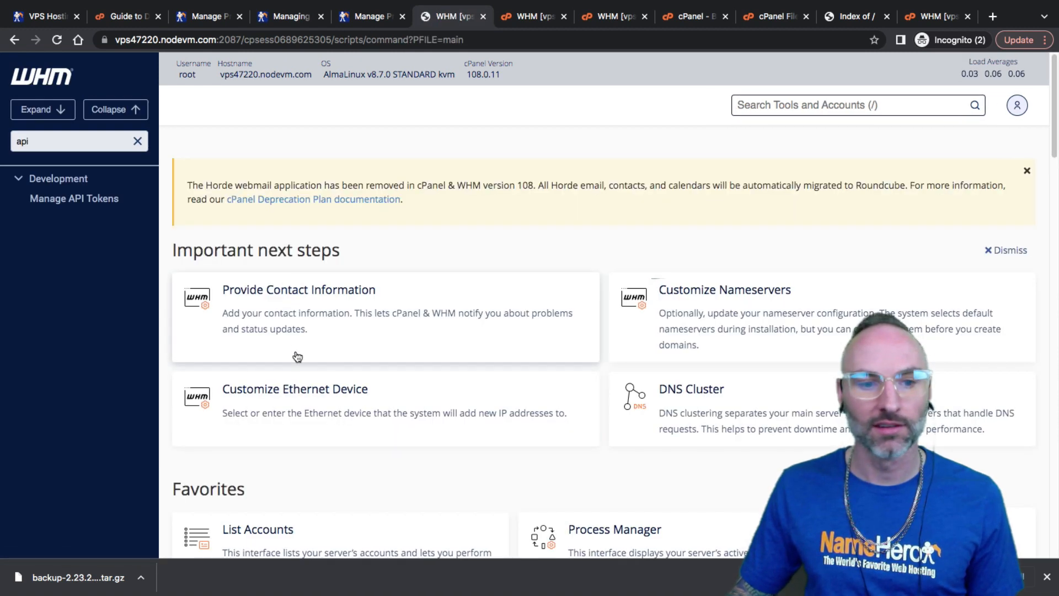
click(354, 502)
scroll(370, 426, down, 1)
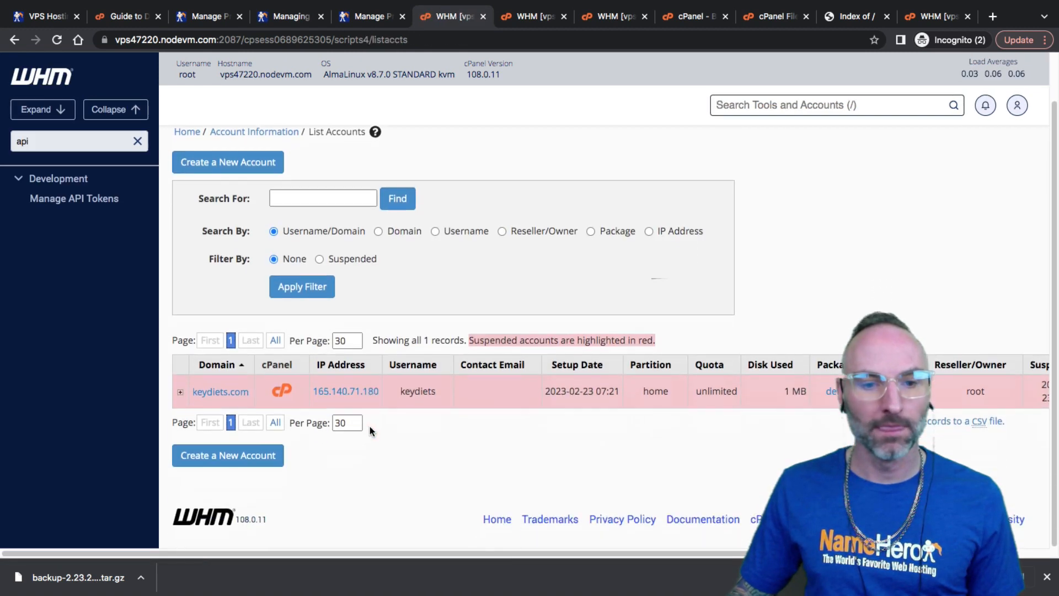
drag(402, 391, 428, 391)
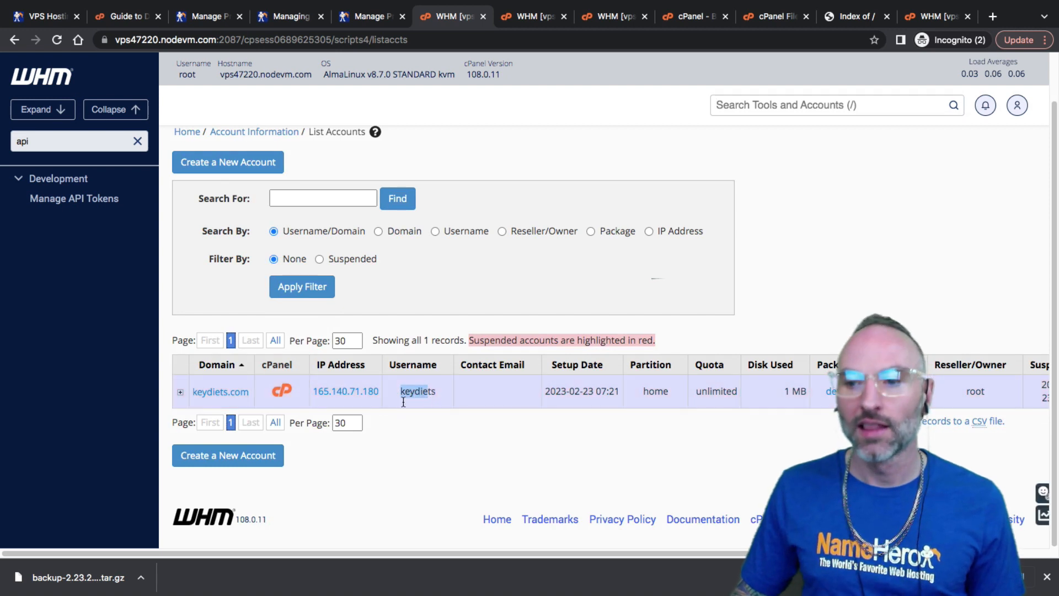
click(452, 281)
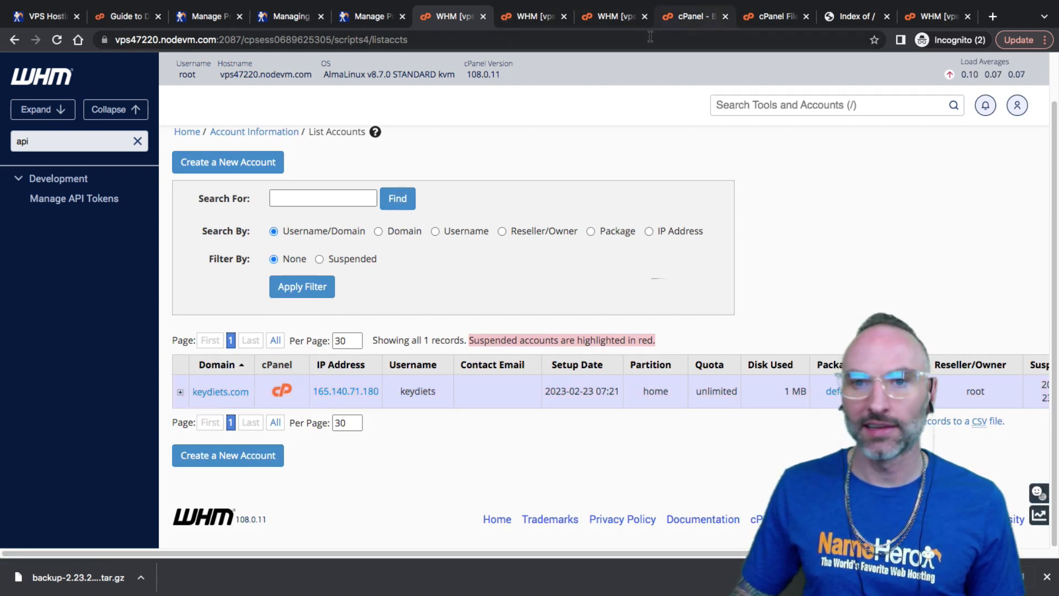
Show vps43886's account list, now holding only keydiets.com at 165.140.69.133
click(618, 22)
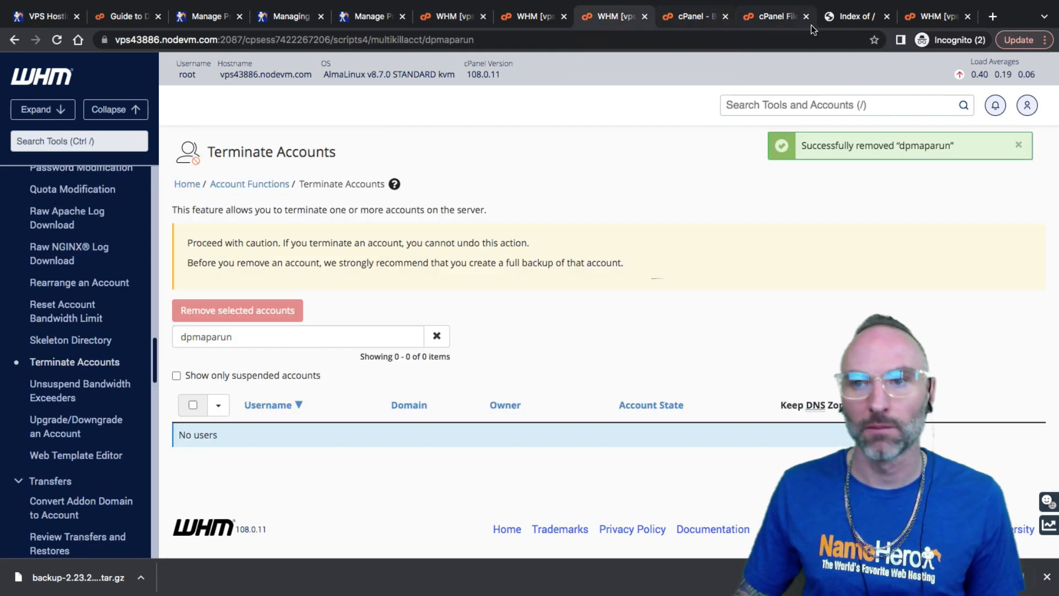
click(787, 18)
click(932, 18)
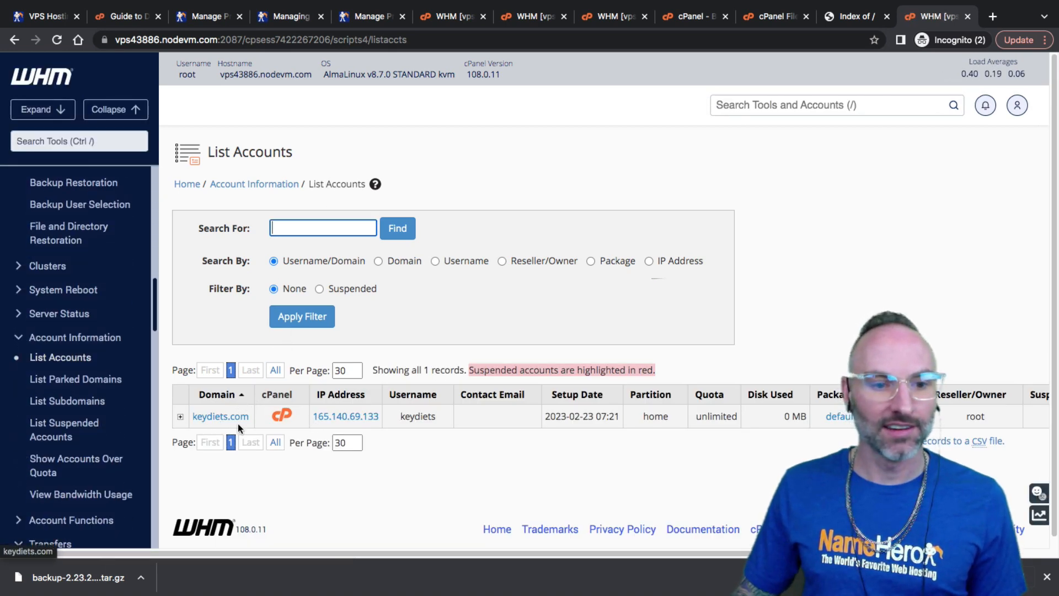
Open keydiets.com in a new tab, see its bare Index of / page, and return to WHM
click(221, 418)
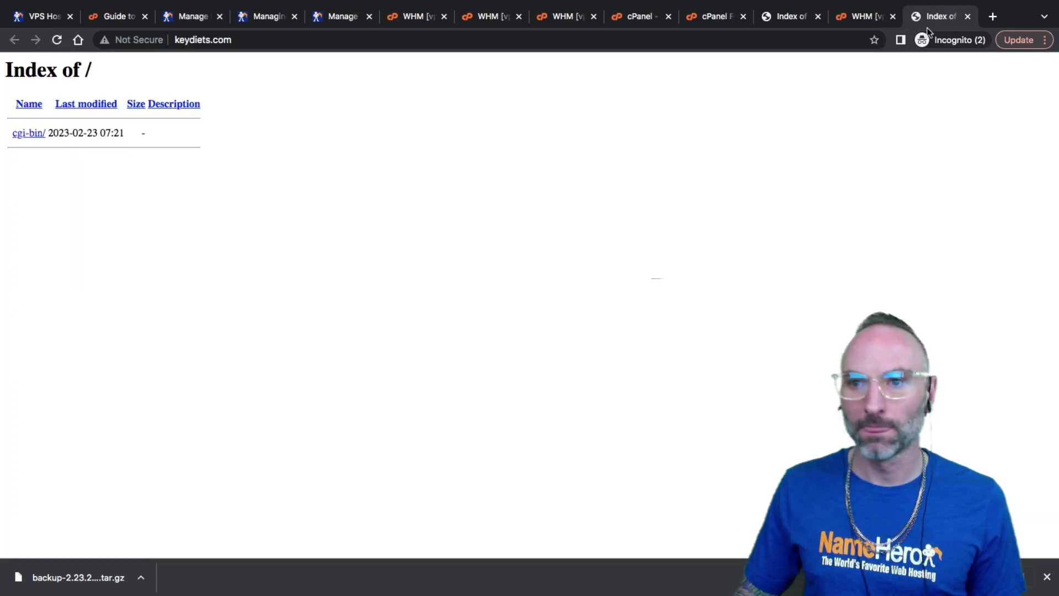
click(862, 20)
click(954, 18)
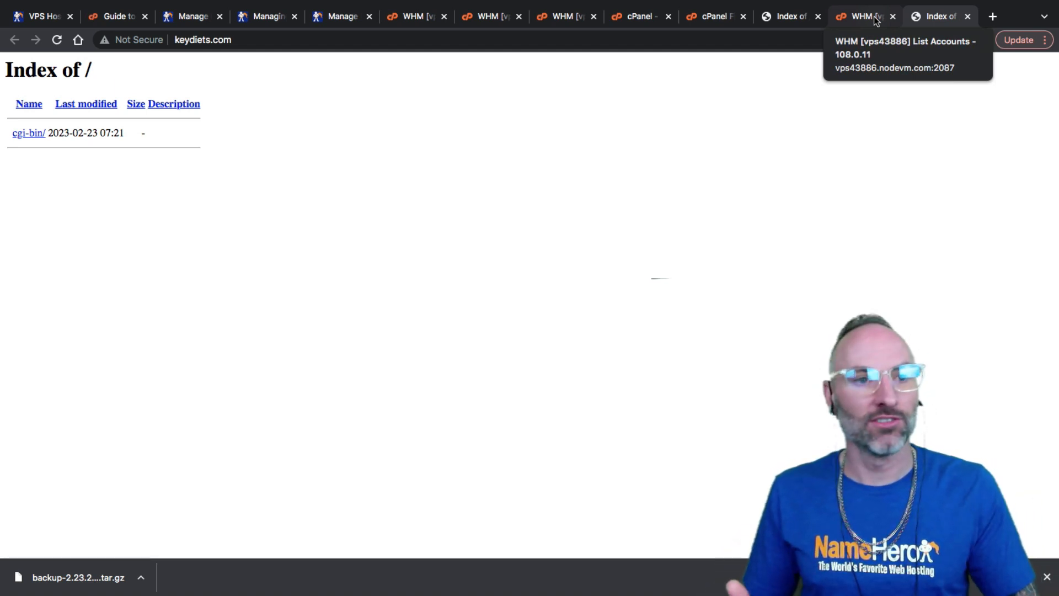
click(876, 20)
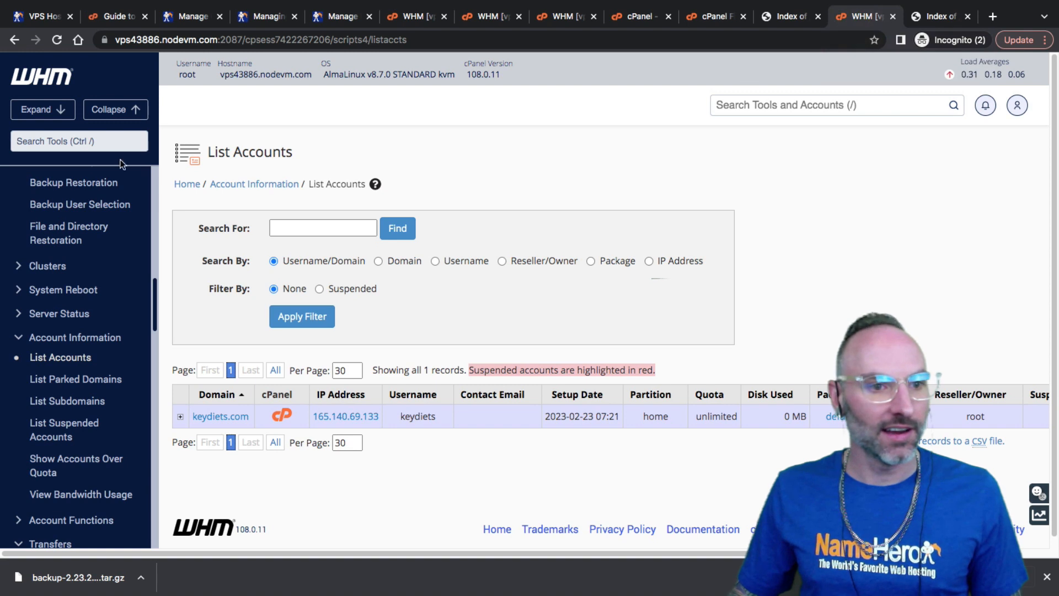
Open DNS Zone Manager on vps43886 and review keydiets.com's zone records
click(114, 142)
text(dns)
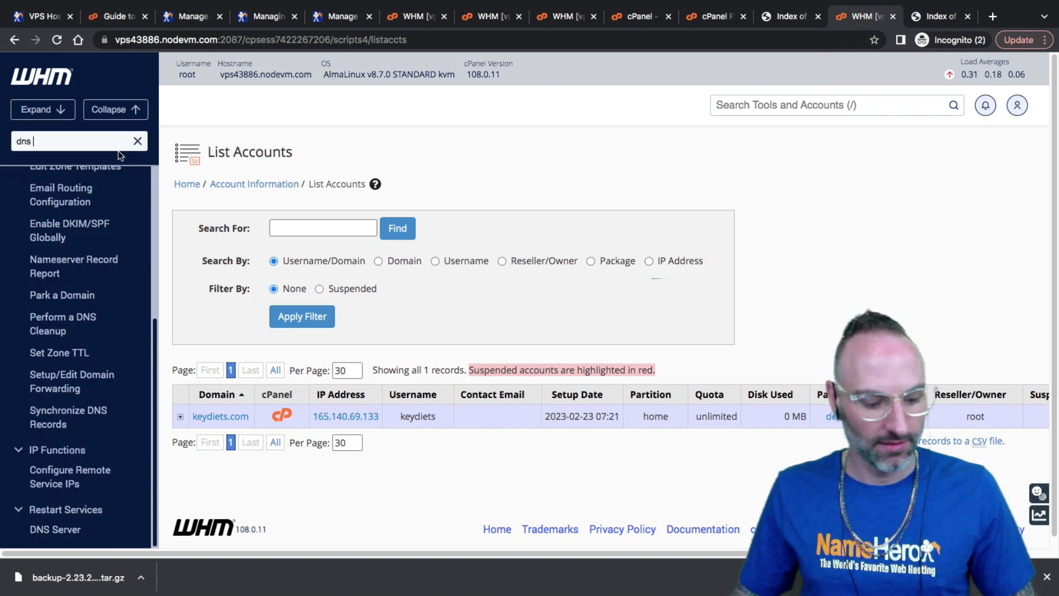
text( z)
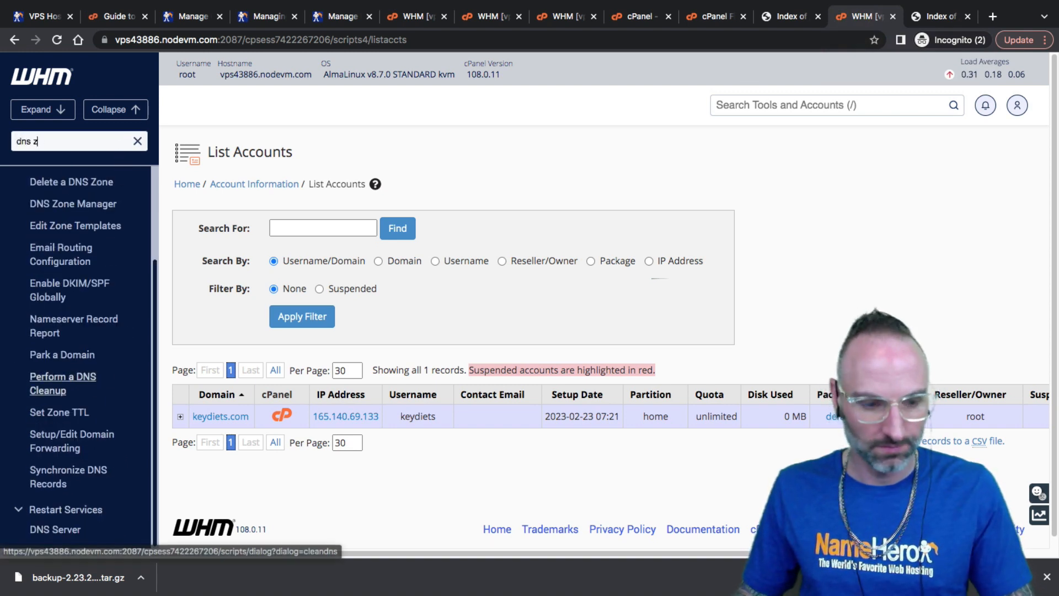
text(o)
click(64, 247)
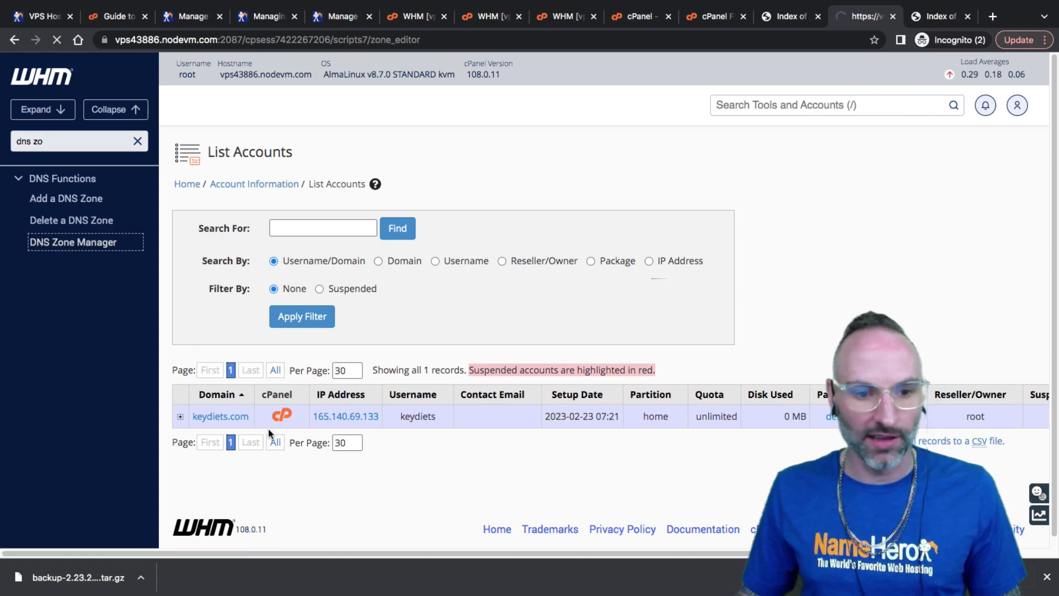
click(718, 369)
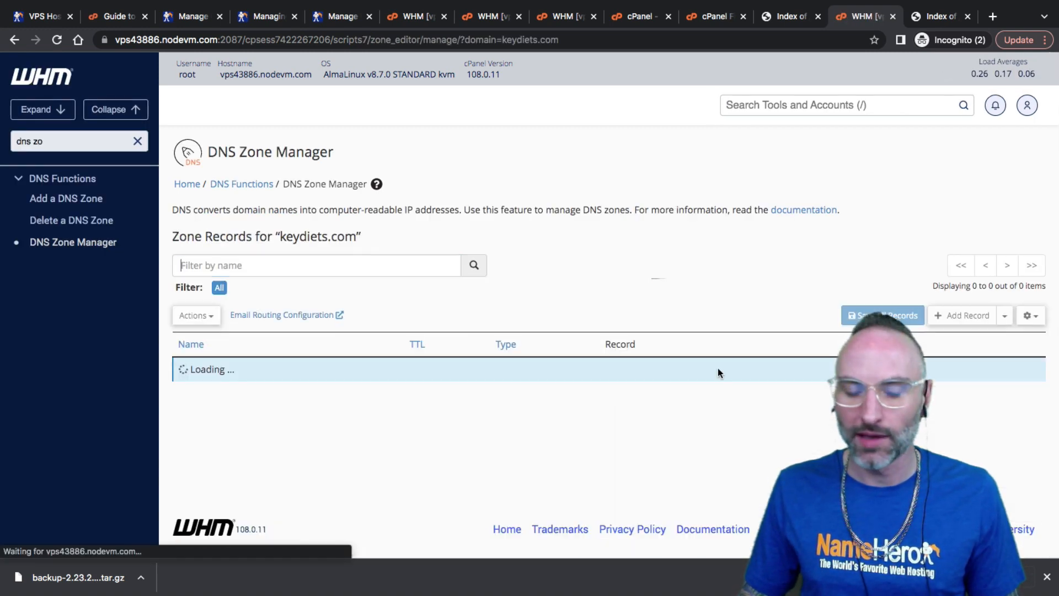
scroll(538, 379, down, 3)
scroll(537, 380, down, 2)
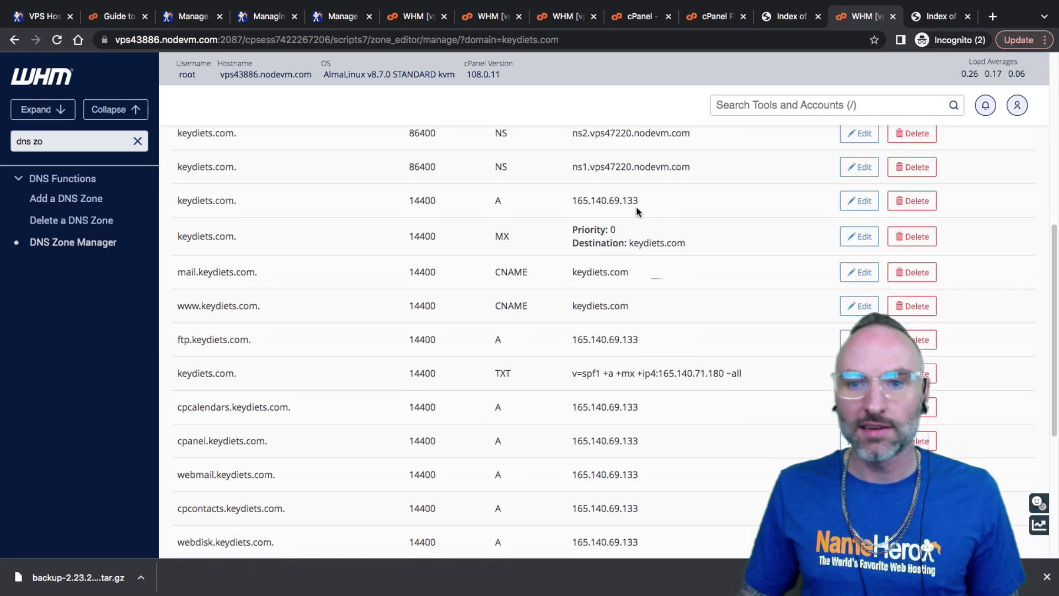
drag(640, 201, 571, 200)
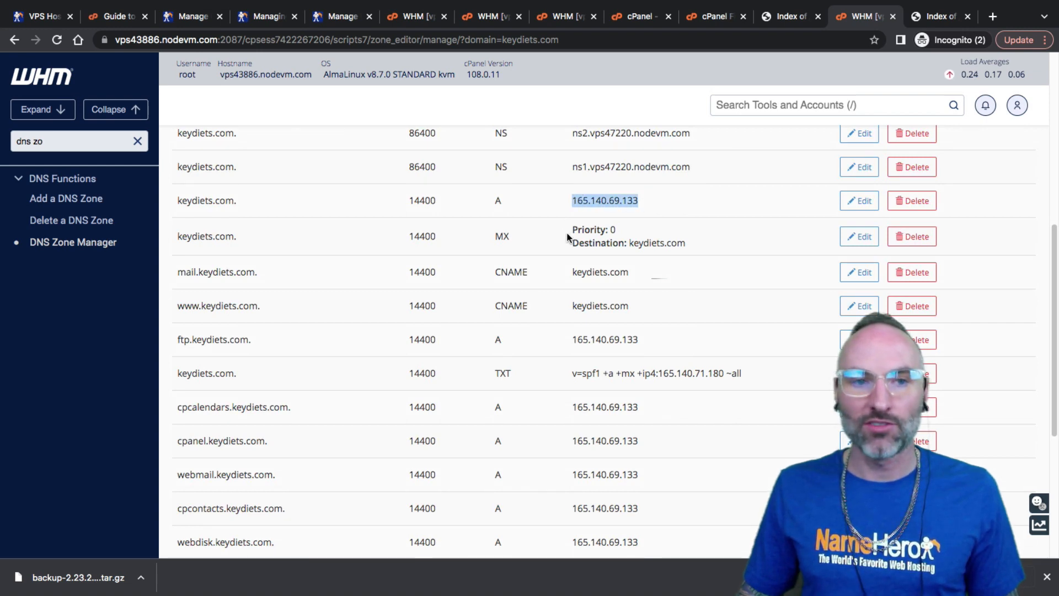
scroll(567, 237, down, 2)
drag(597, 320, 574, 313)
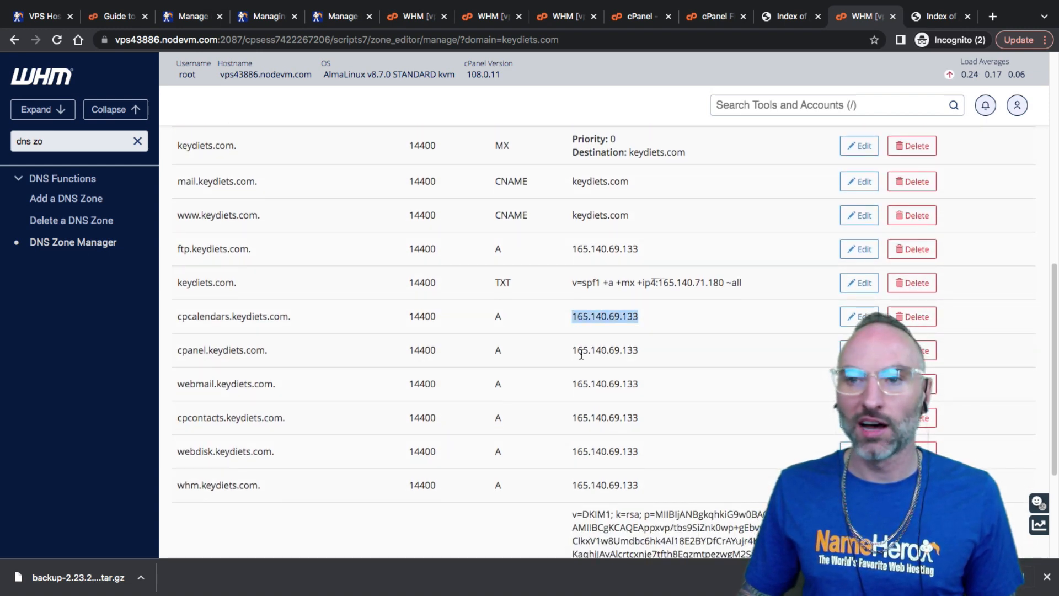
Review keydiets.com's zone on vps47220, confirming A records point to 165.140.69.133
click(547, 19)
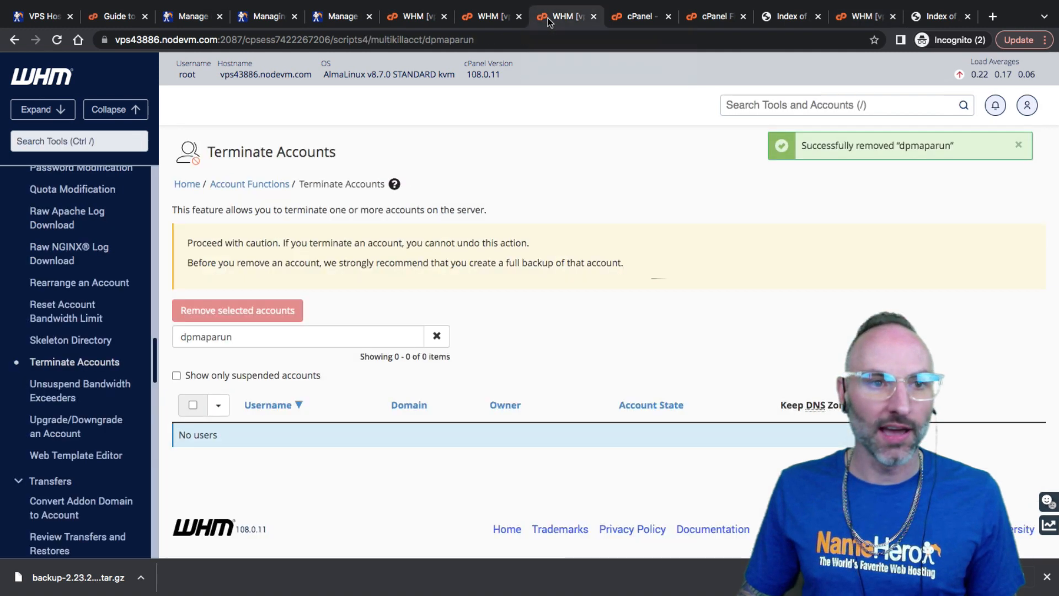
click(482, 15)
click(436, 20)
click(137, 141)
text(dns)
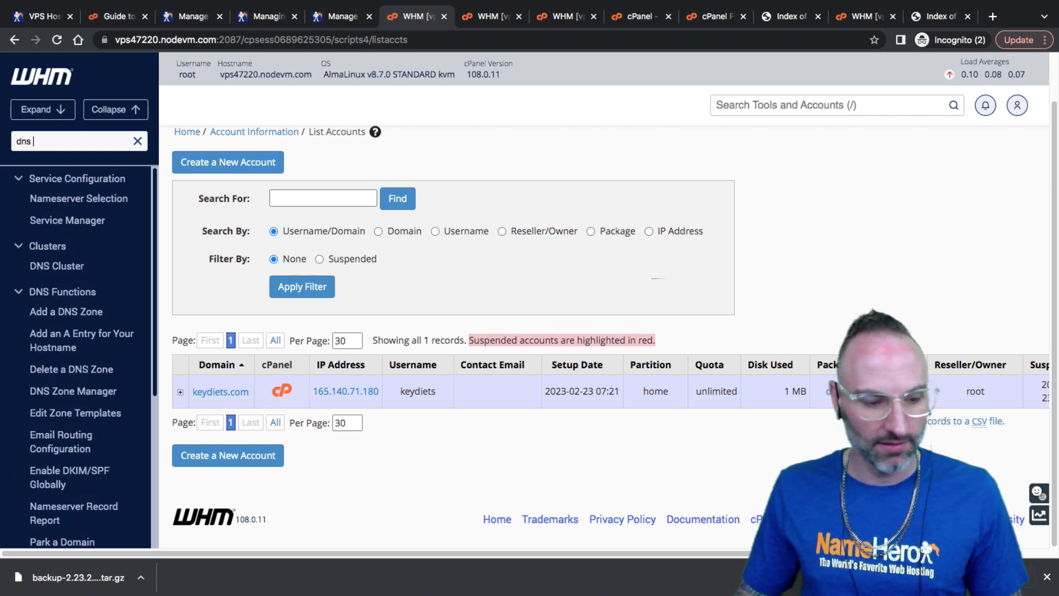
text( zone)
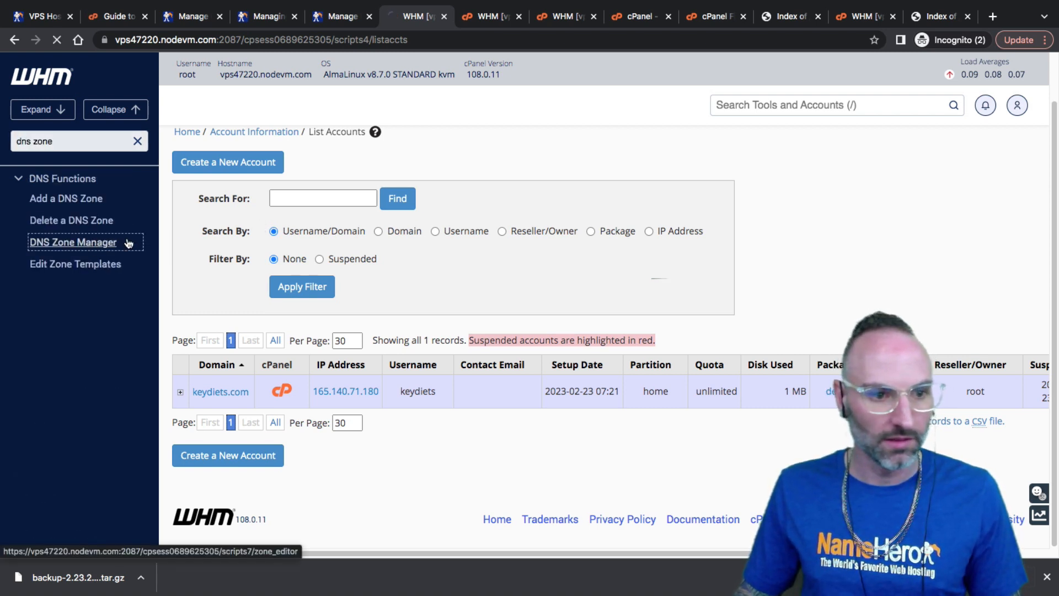
click(94, 243)
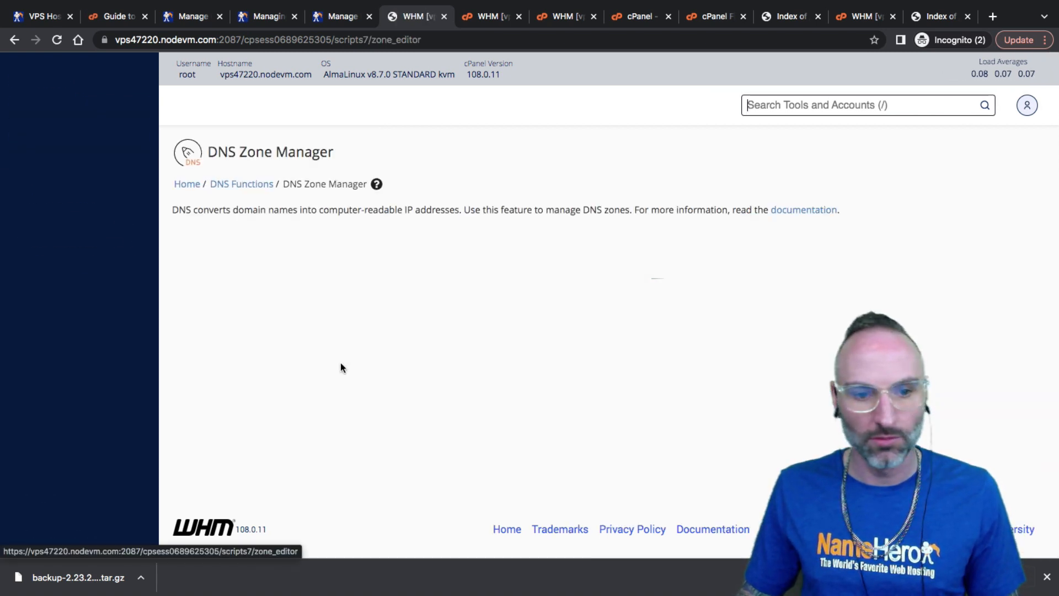
click(734, 369)
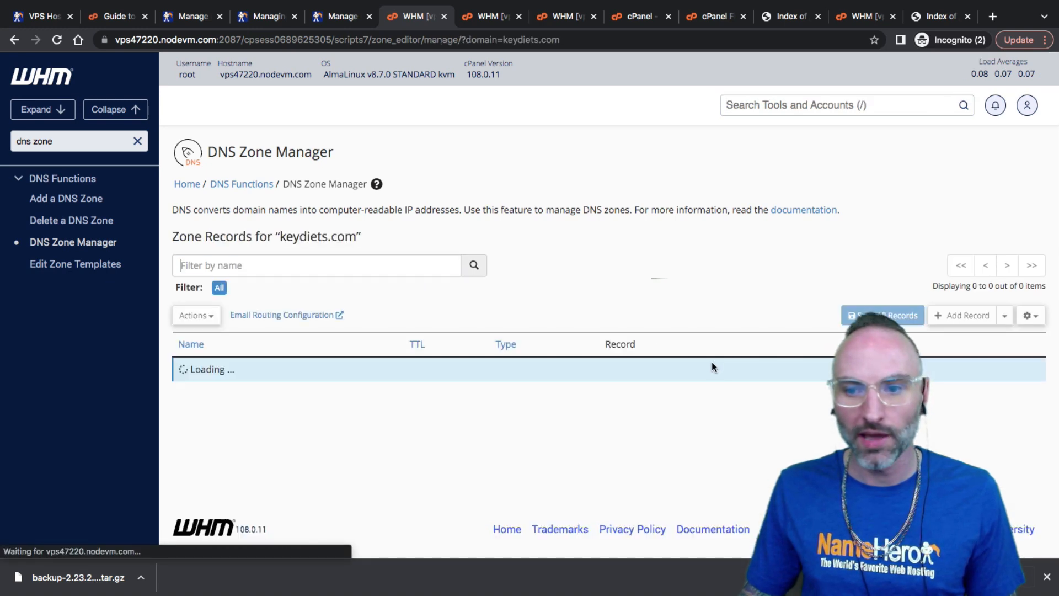
scroll(544, 355, down, 10)
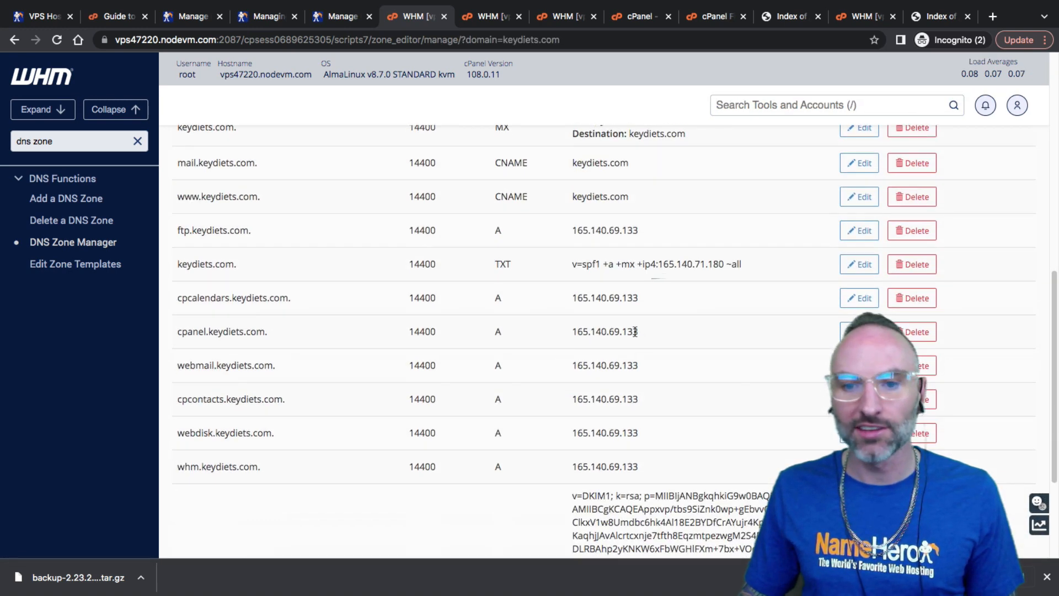
mouse_move(635, 332)
mouse_down()
mouse_move(561, 326)
mouse_move(622, 332)
mouse_up()
click(562, 330)
click(614, 321)
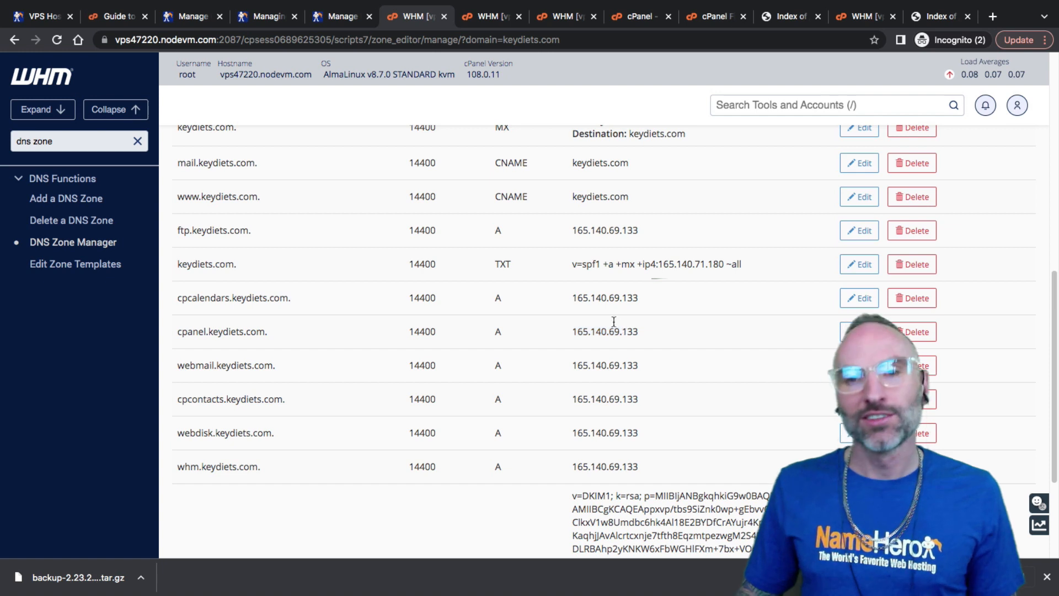
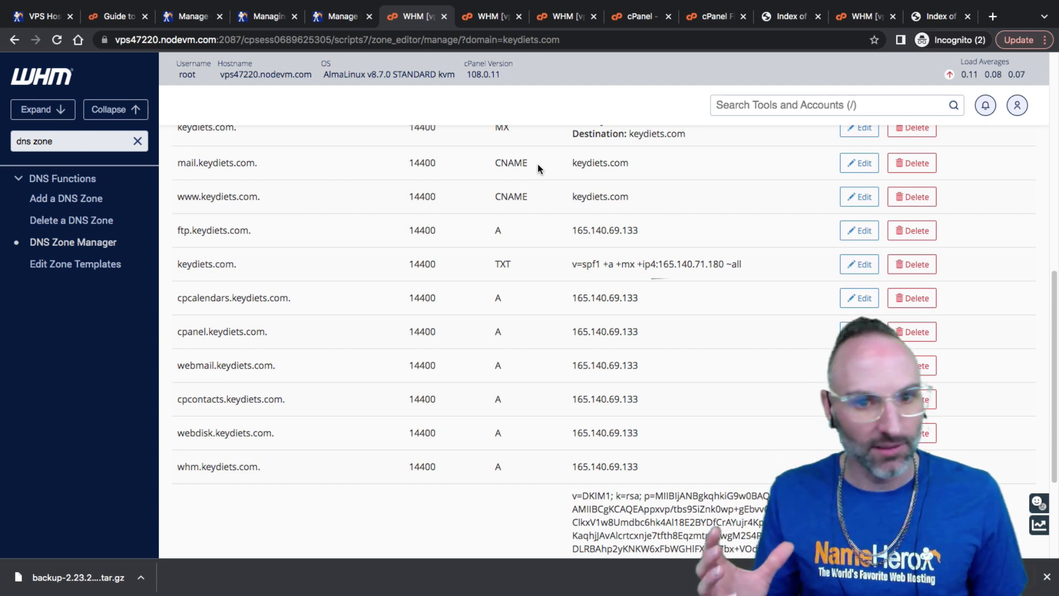
Look over the account transfer and NameHero pricing pages, then return to keydiets.com's zone records
click(704, 17)
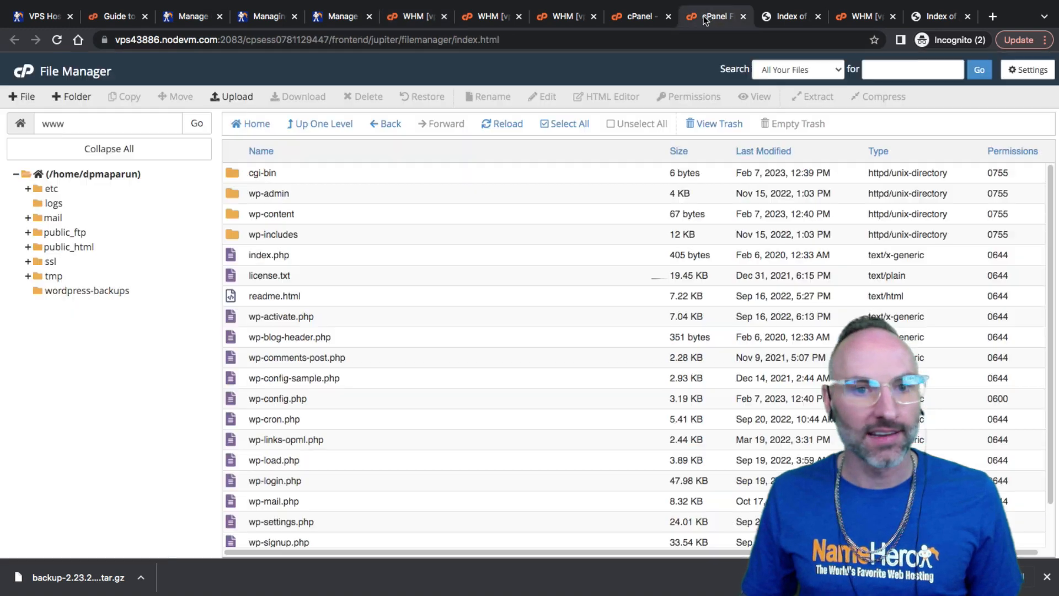
click(635, 16)
click(566, 17)
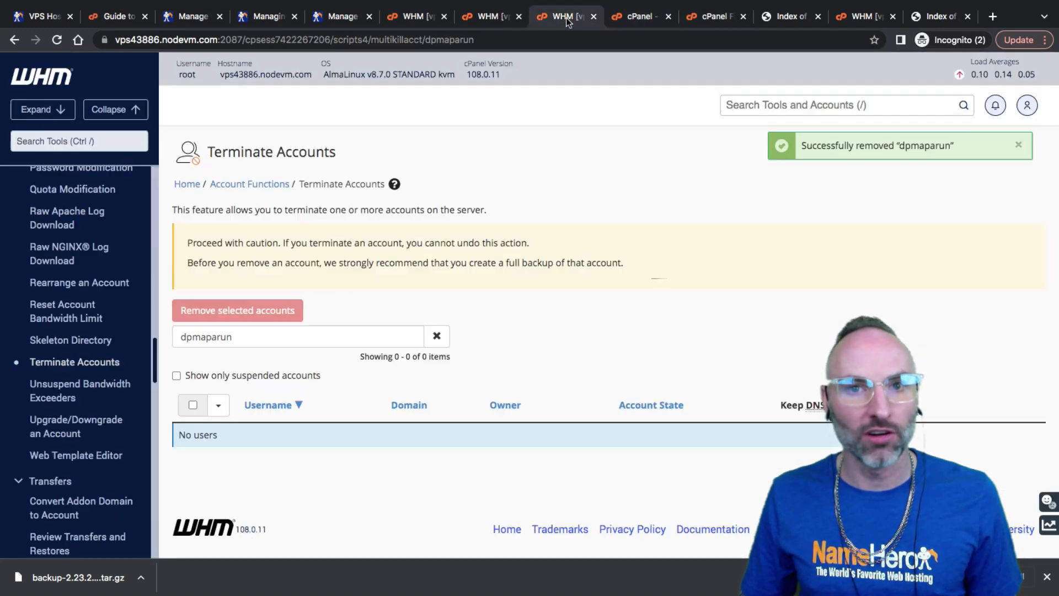
click(490, 18)
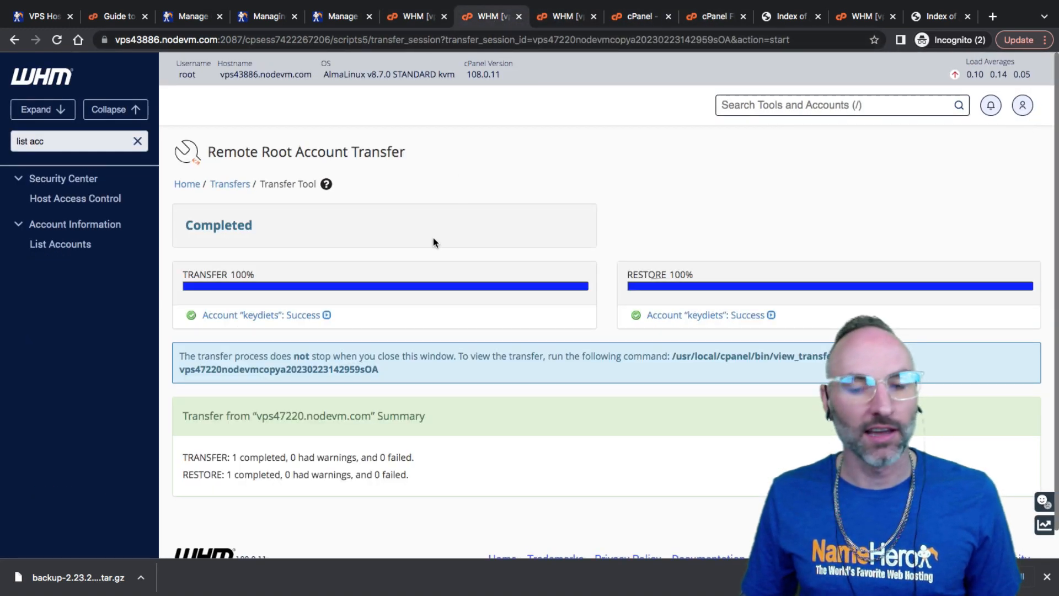
key(slash)
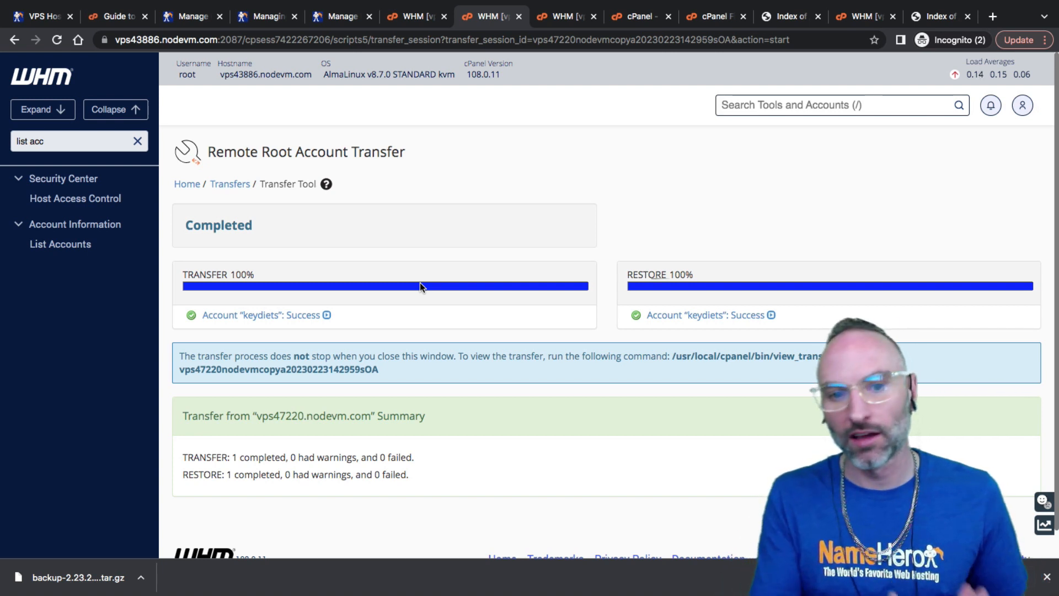
key(slash)
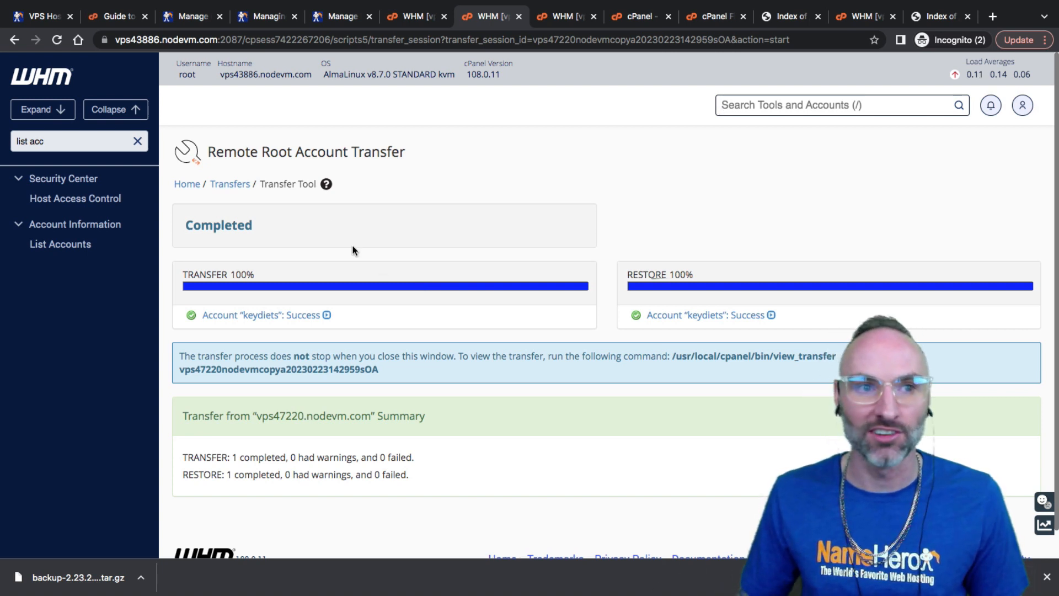
click(40, 16)
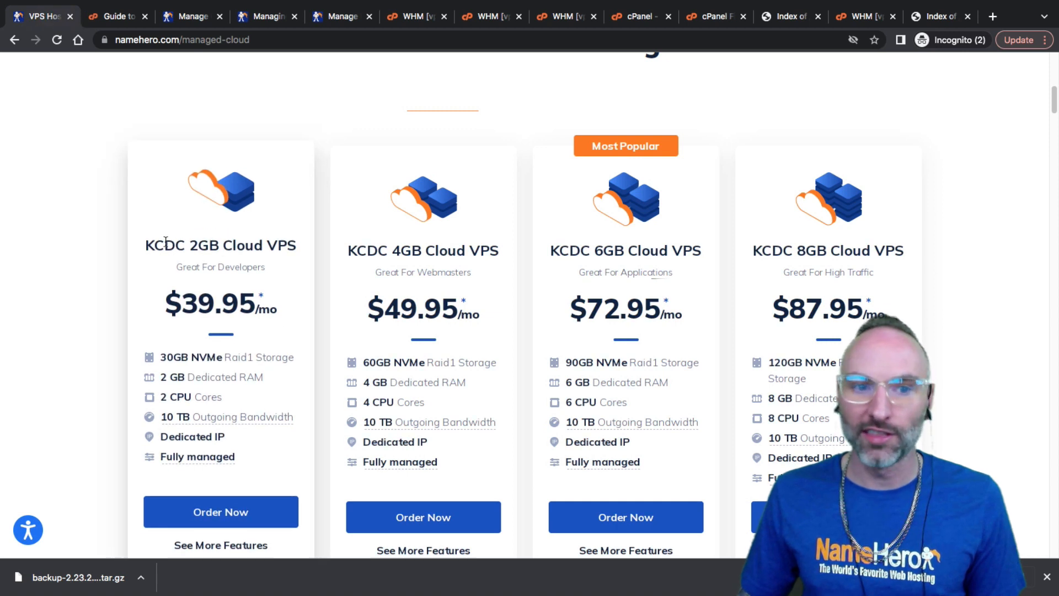
drag(143, 247, 300, 250)
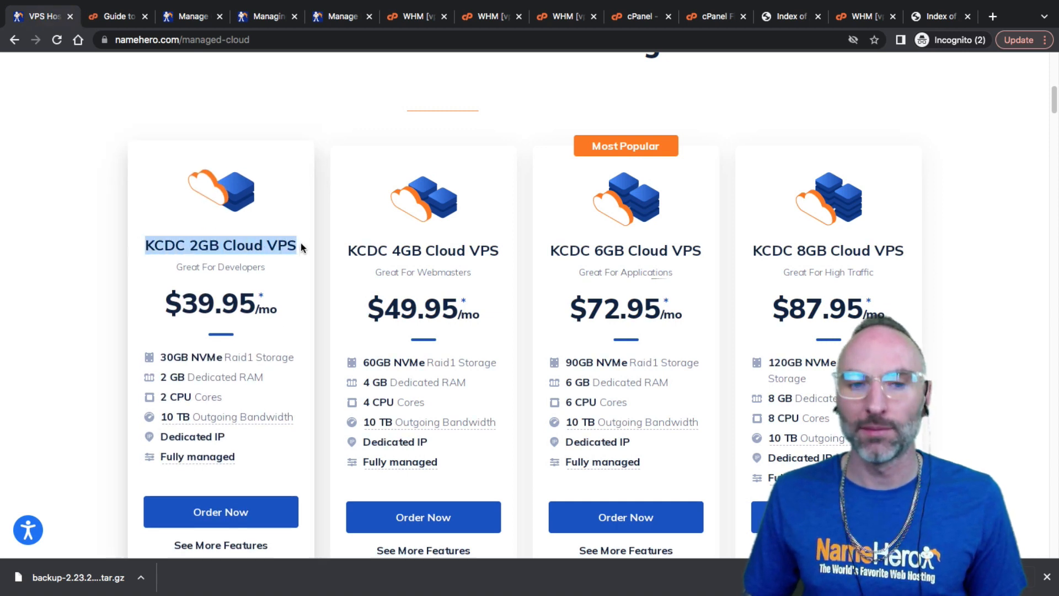
click(557, 17)
click(480, 19)
click(418, 20)
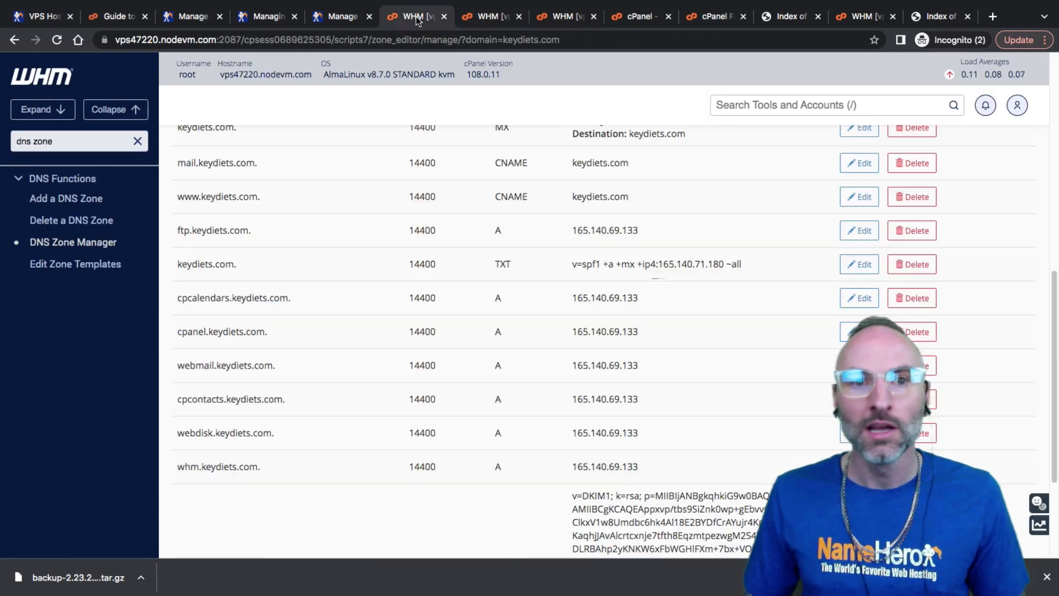
Copy the ftp record's IP address 165.140.69.133 from the keydiets.com zone
scroll(314, 349, up, 10)
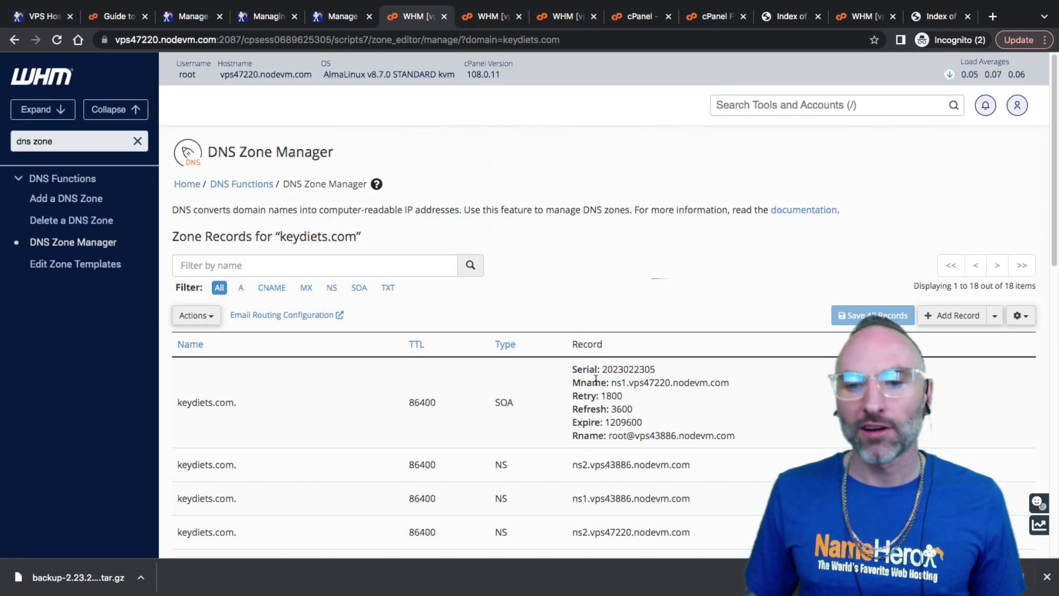
scroll(365, 431, down, 10)
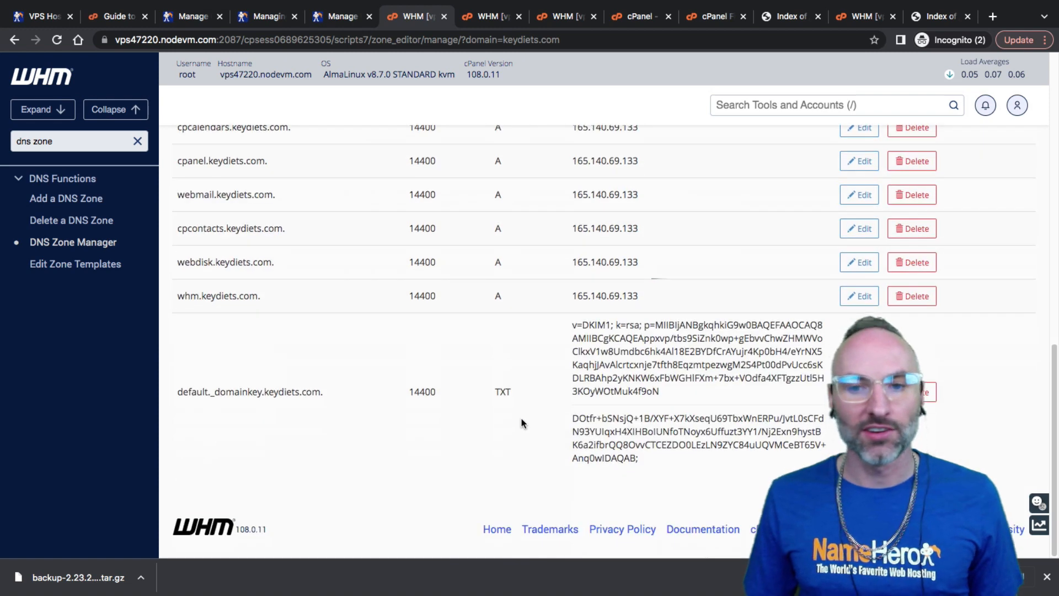
scroll(522, 424, up, 10)
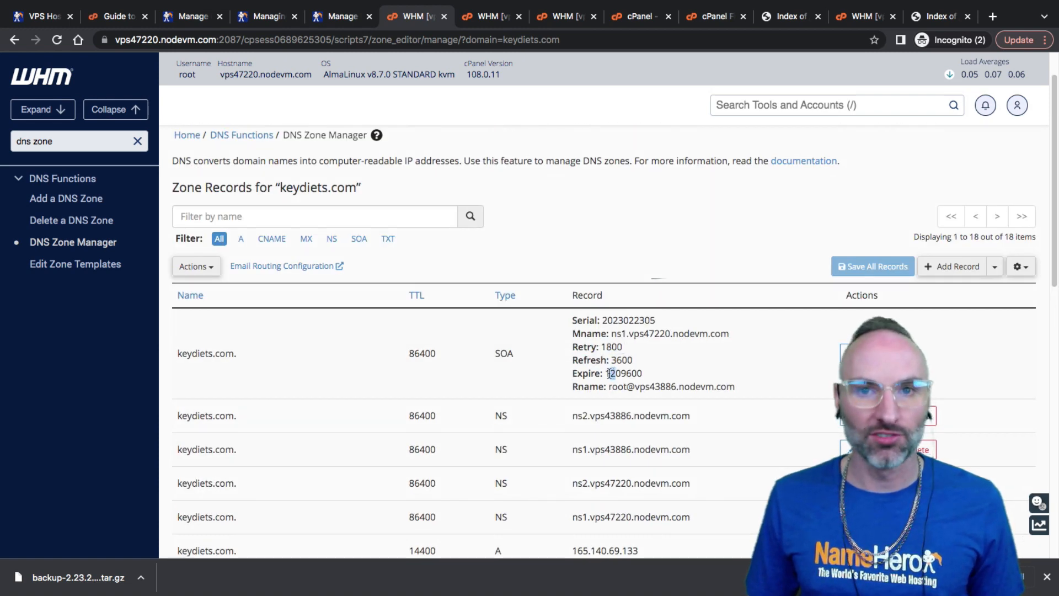
scroll(588, 373, down, 3)
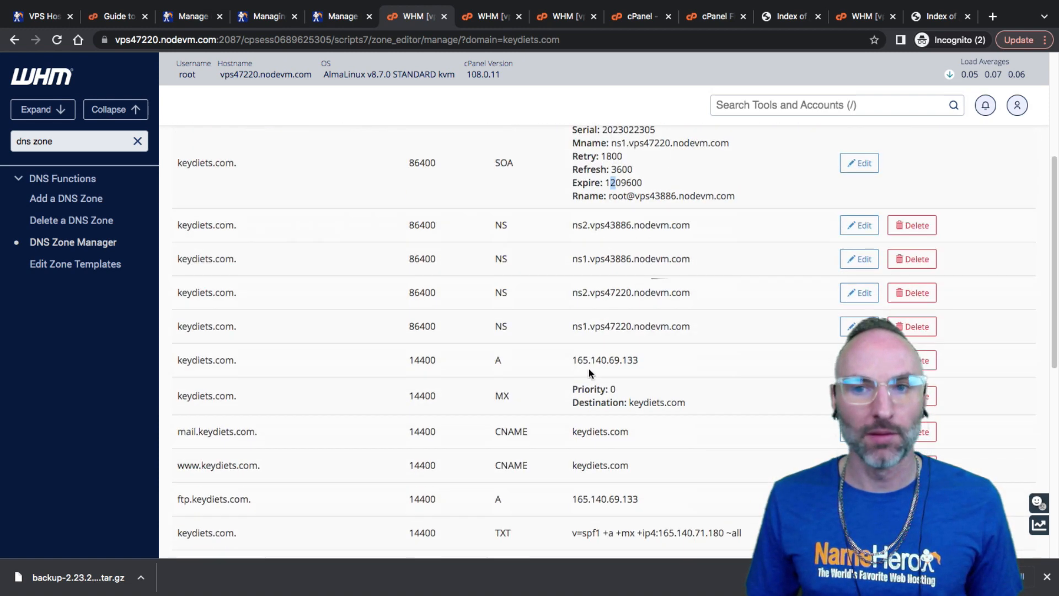
scroll(589, 368, down, 2)
scroll(587, 369, up, 6)
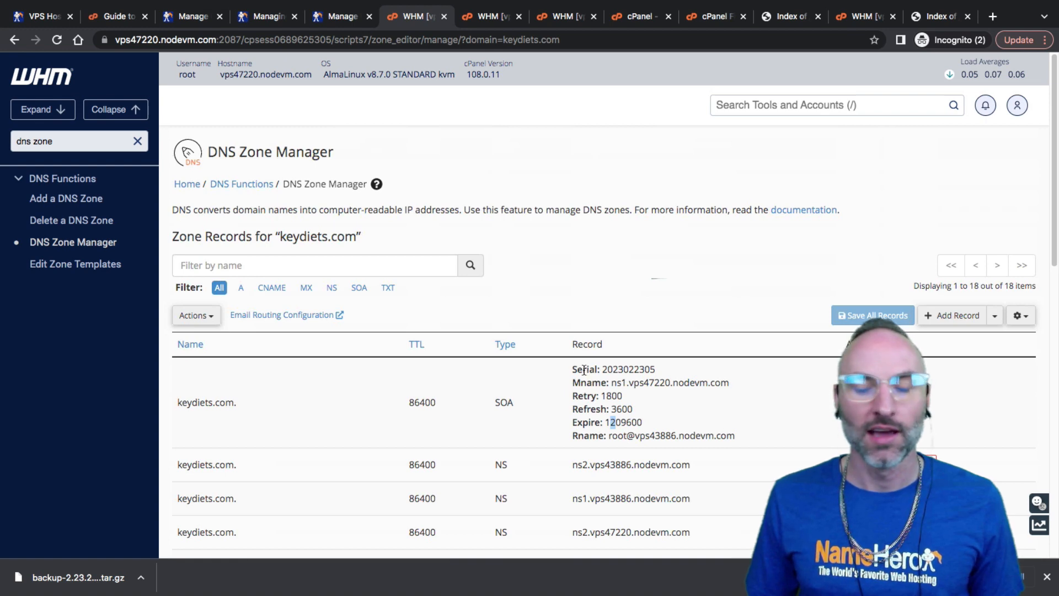
scroll(584, 370, down, 4)
scroll(581, 331, up, 4)
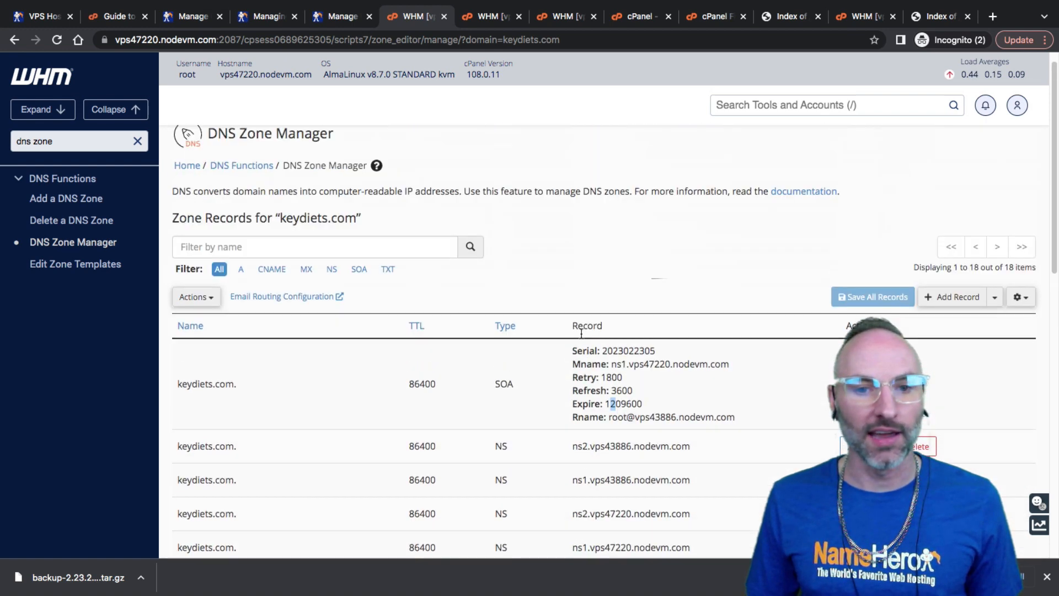
scroll(581, 331, up, 1)
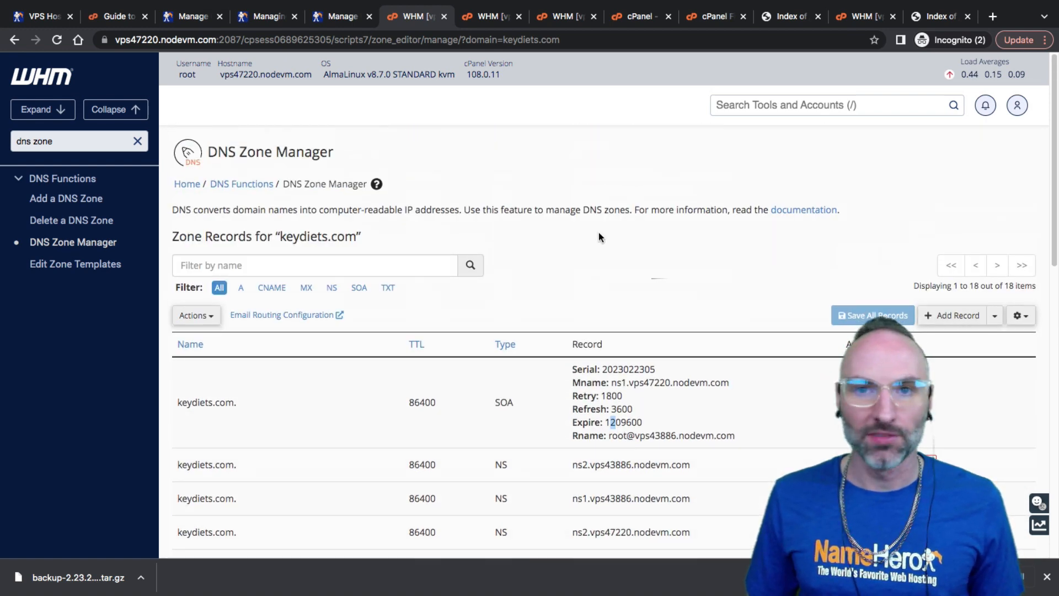
scroll(510, 365, down, 5)
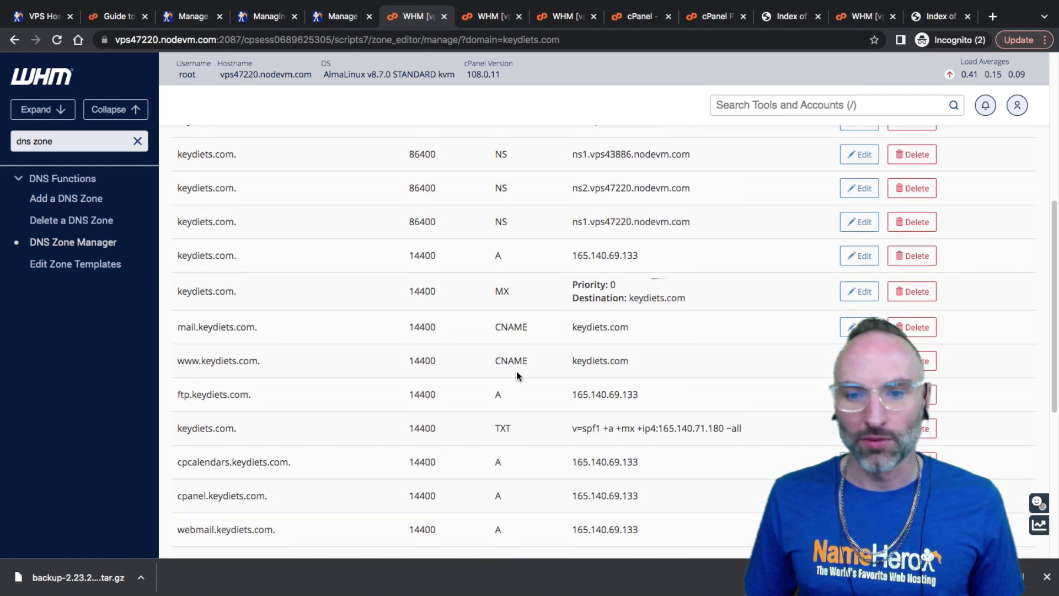
scroll(518, 375, down, 1)
scroll(518, 375, up, 1)
drag(639, 405, 574, 405)
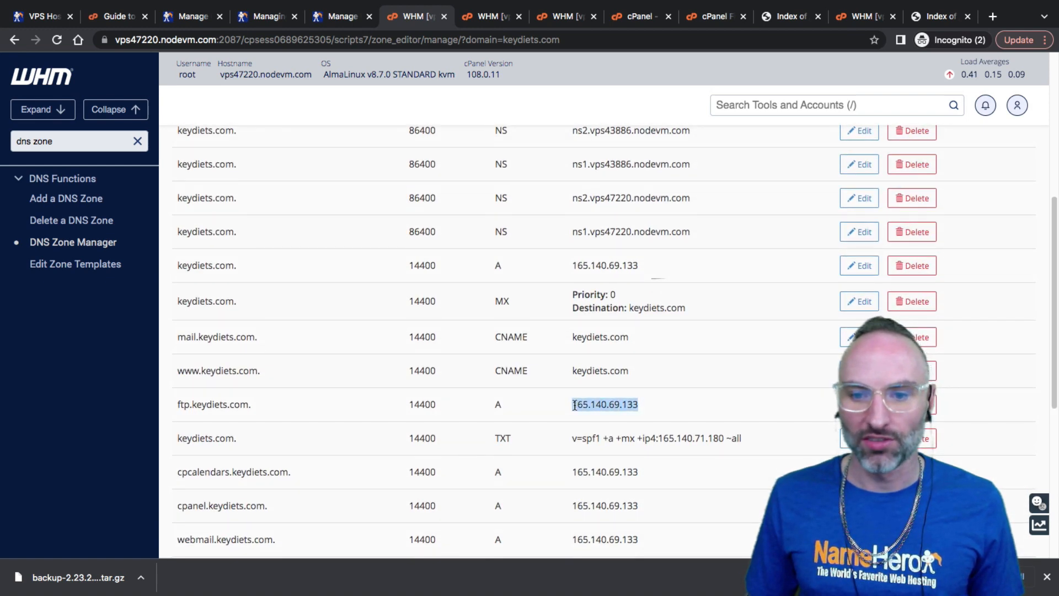
right_click(575, 406)
click(586, 432)
scroll(533, 407, up, 5)
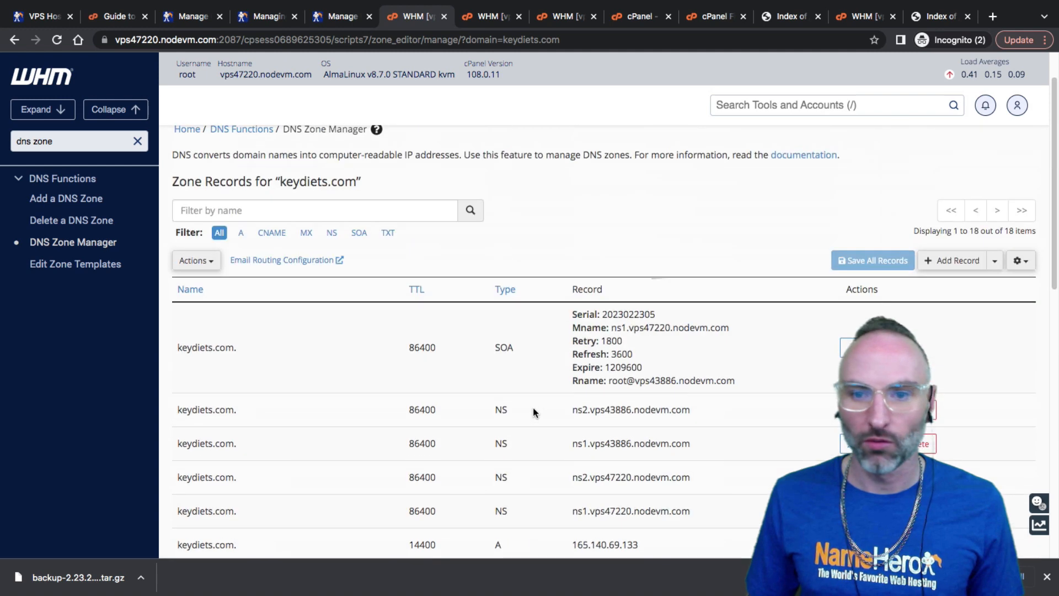
Add an A record named ns1 with value 165.140.69.133 and save it
click(949, 262)
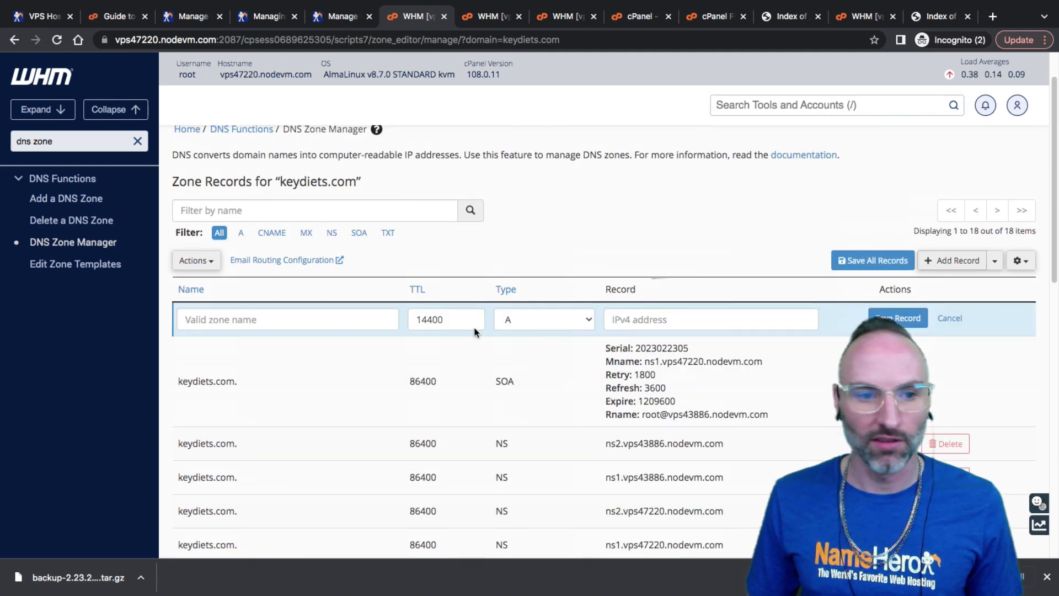
click(355, 319)
text(sn)
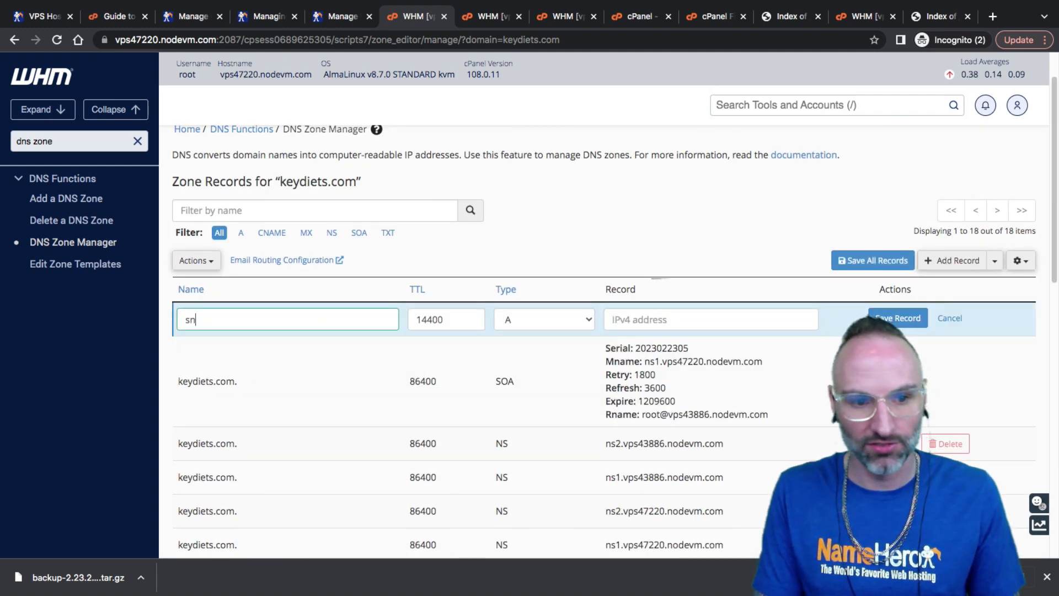
key(BackSpace)
key(BackSpace)
text(ns1)
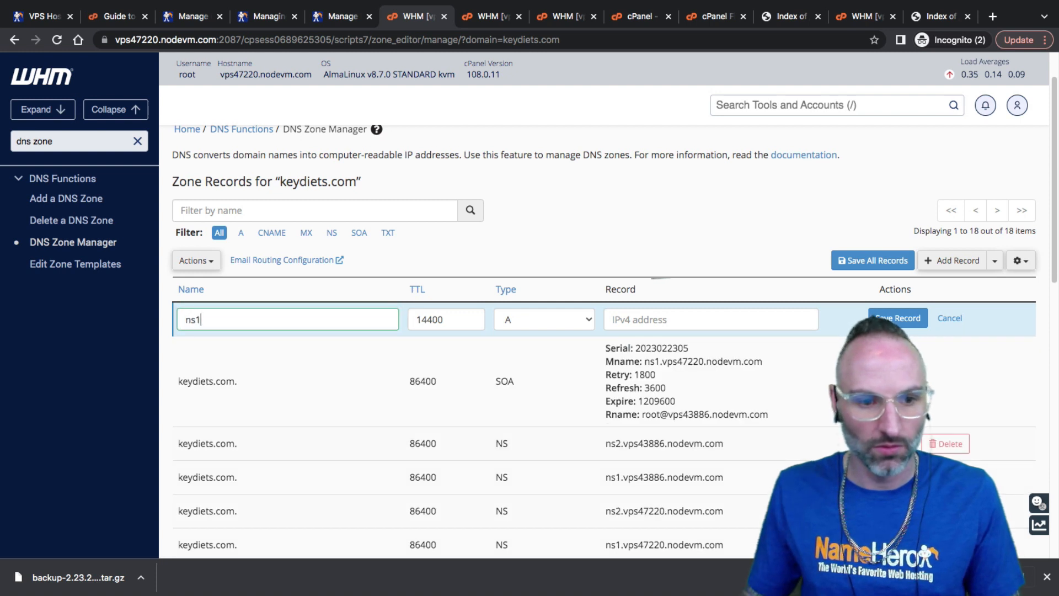
right_click(641, 321)
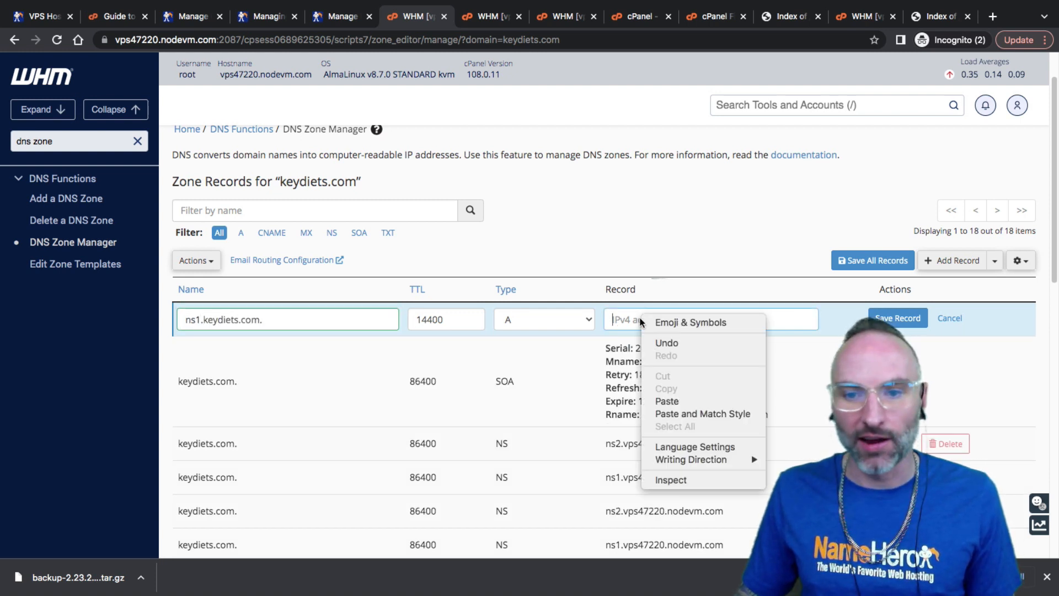
click(667, 401)
click(268, 320)
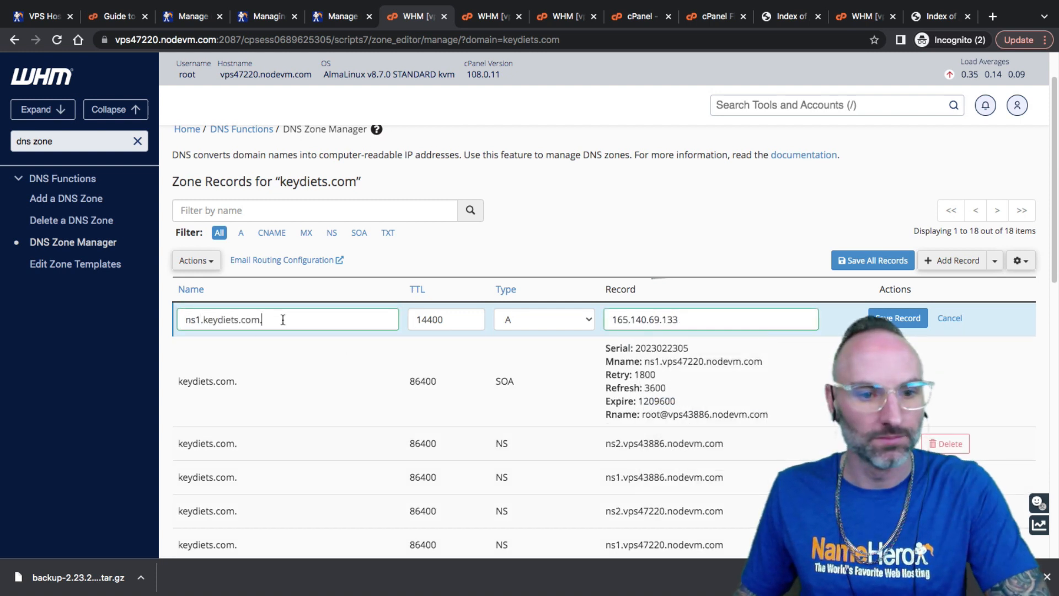
click(883, 319)
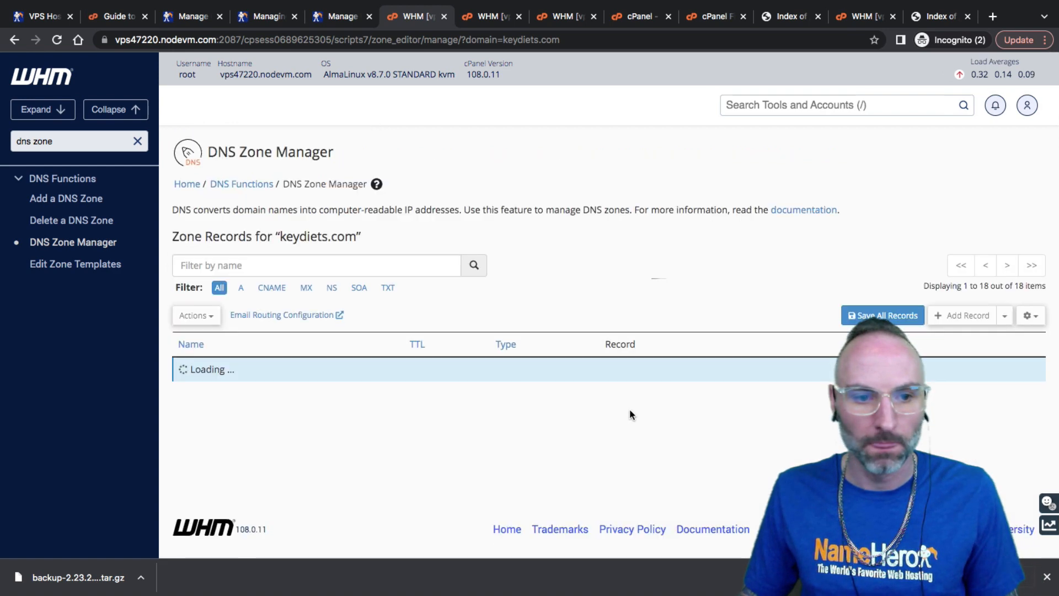
scroll(294, 409, down, 8)
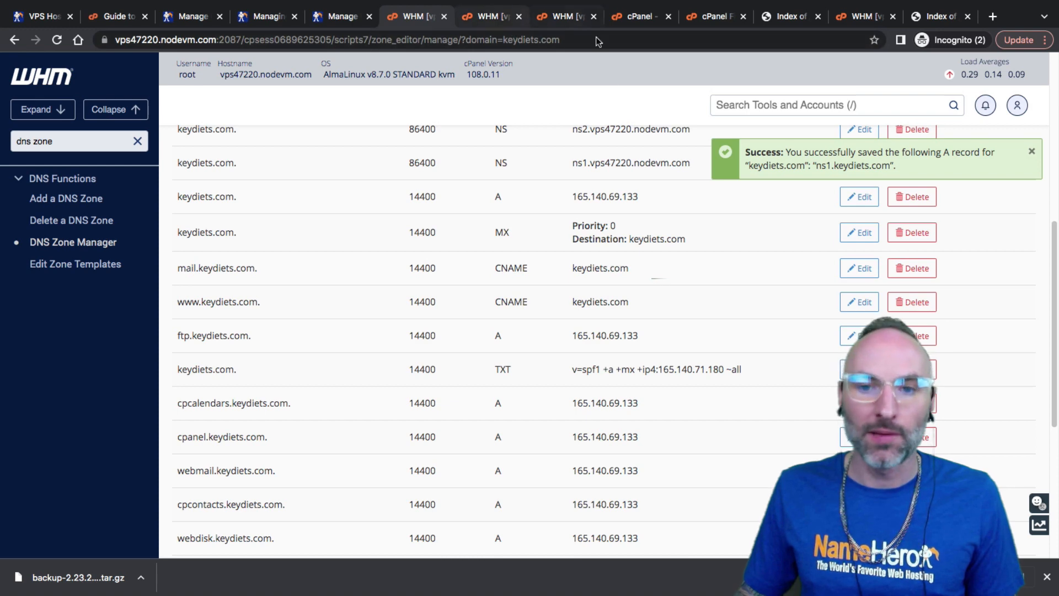
scroll(704, 269, down, 5)
Copy the account's IP address 165.140.71.180 from List Accounts
click(858, 17)
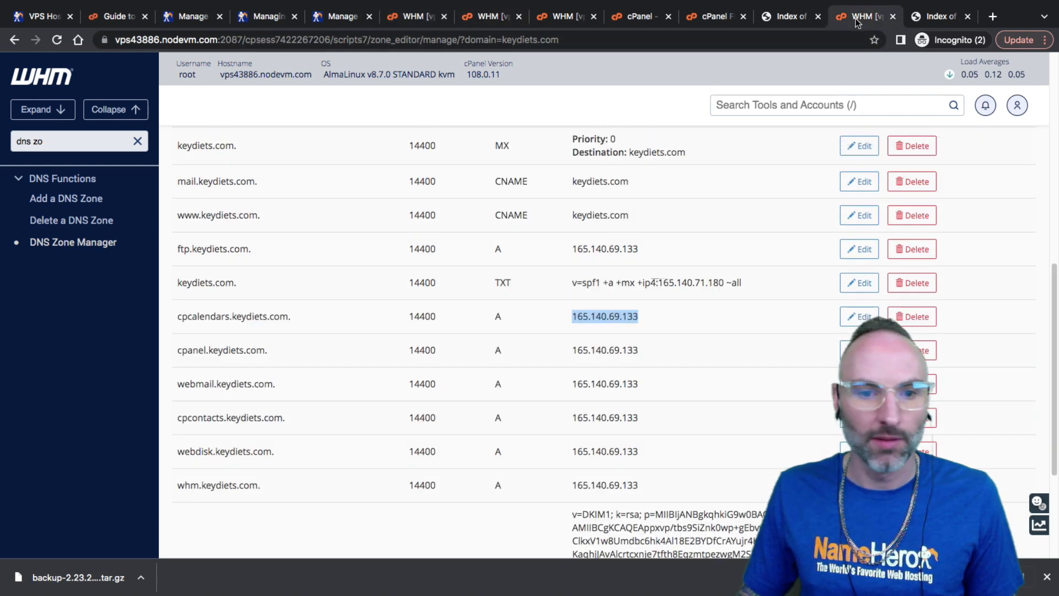
click(446, 10)
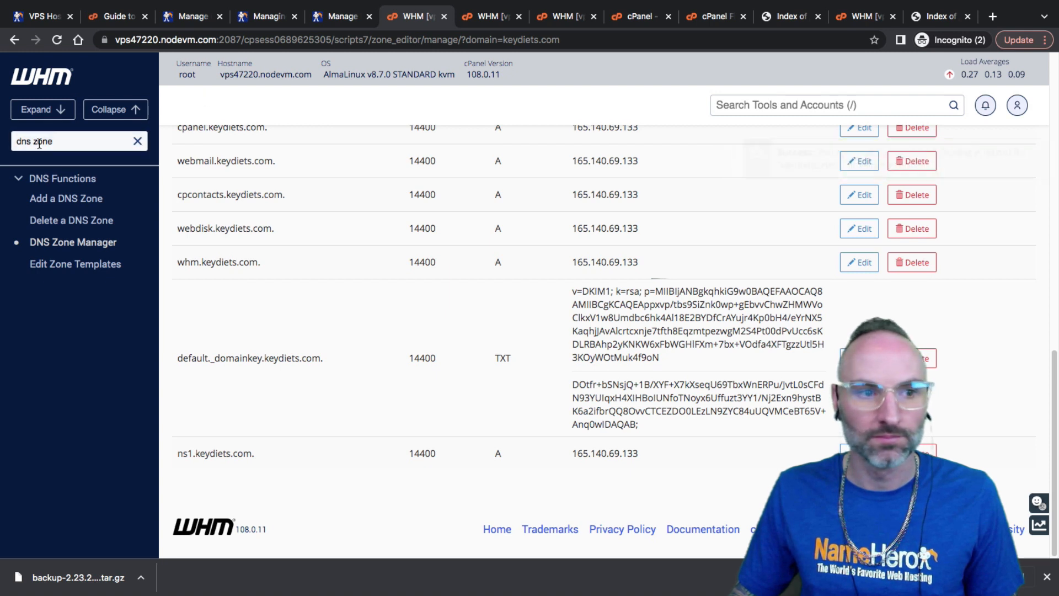
click(137, 144)
text(list )
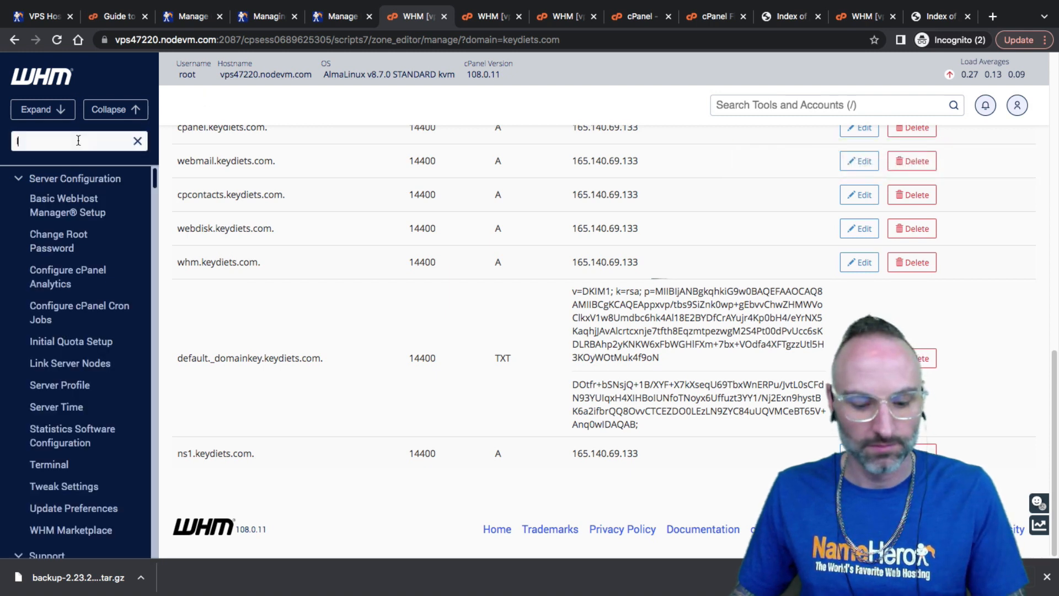
text(acc)
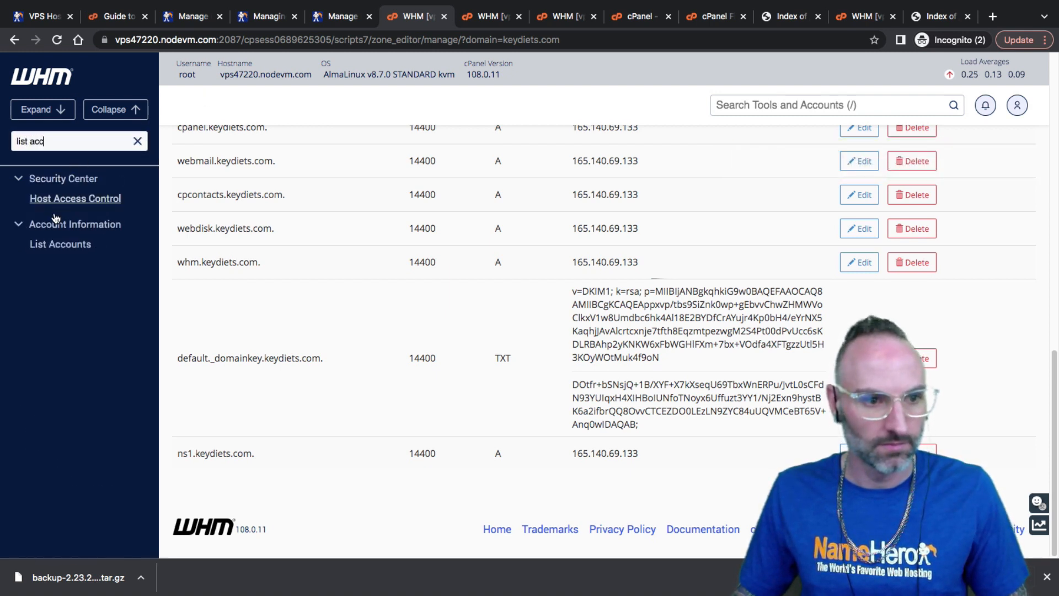
super+click(60, 244)
click(451, 16)
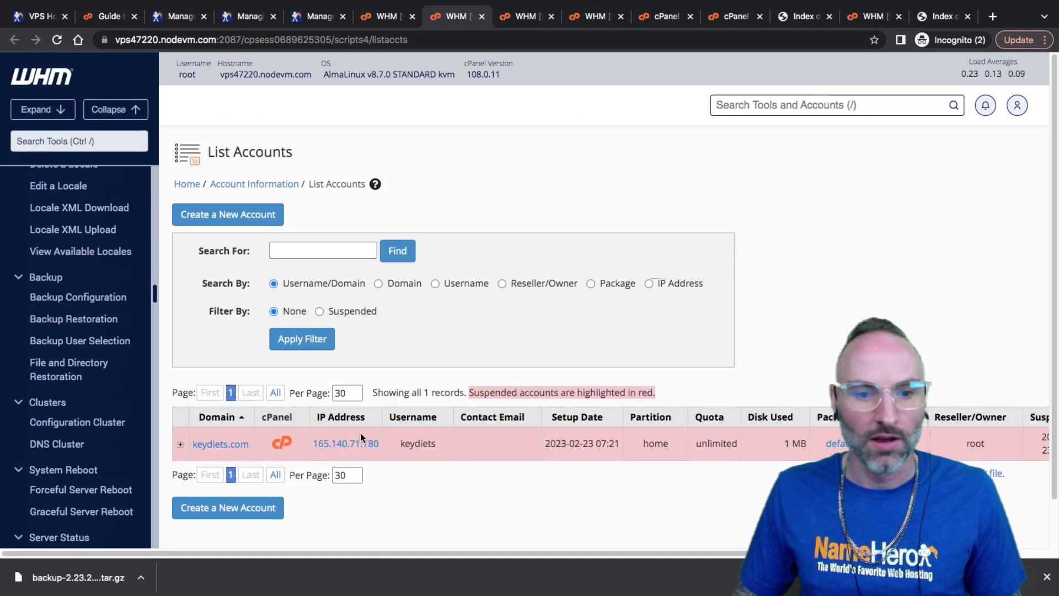
drag(383, 441, 313, 442)
key(ctrl+c)
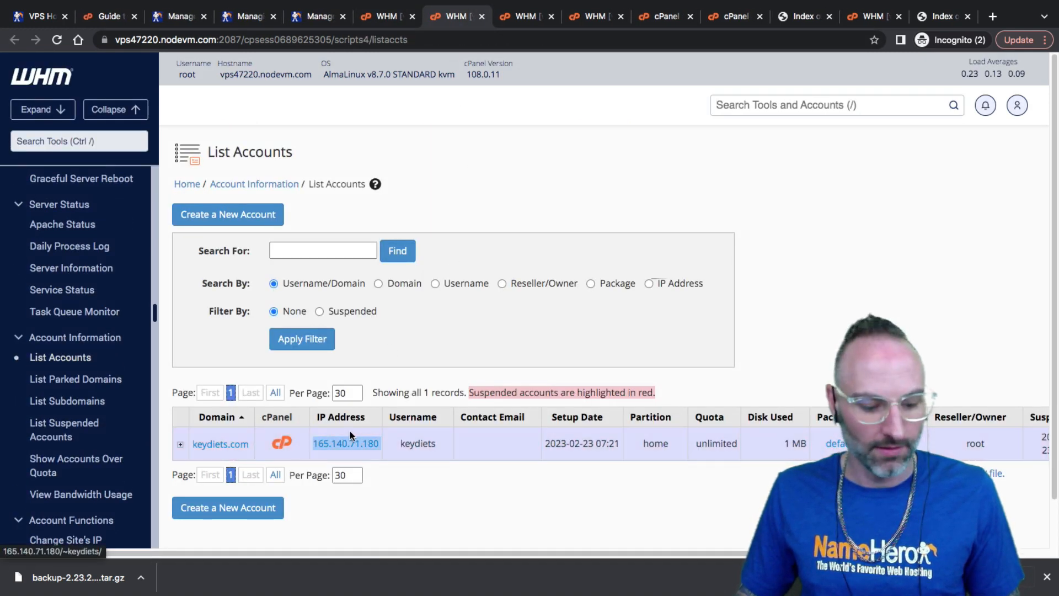
Add an ns2 A record pointing to 165.140.71.180 in keydiets.com's zone and save it
click(384, 25)
scroll(360, 273, up, 10)
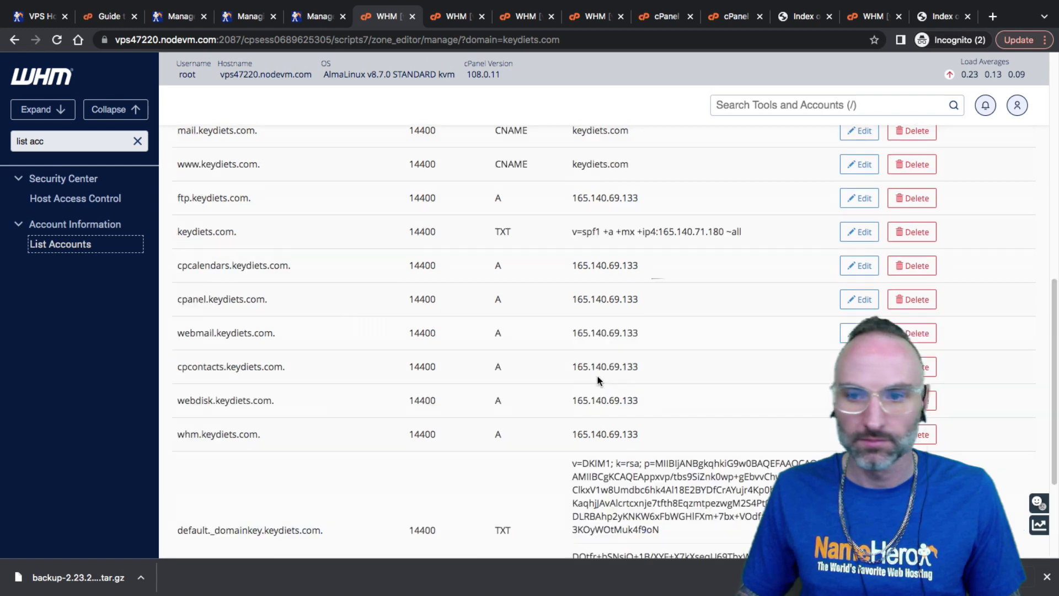
click(951, 315)
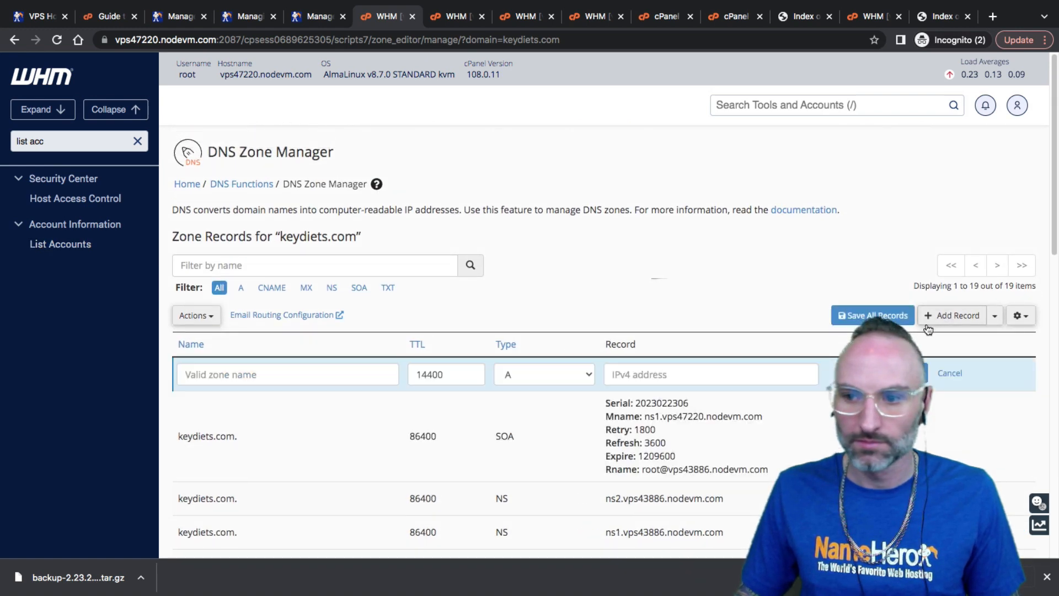
text(ns2)
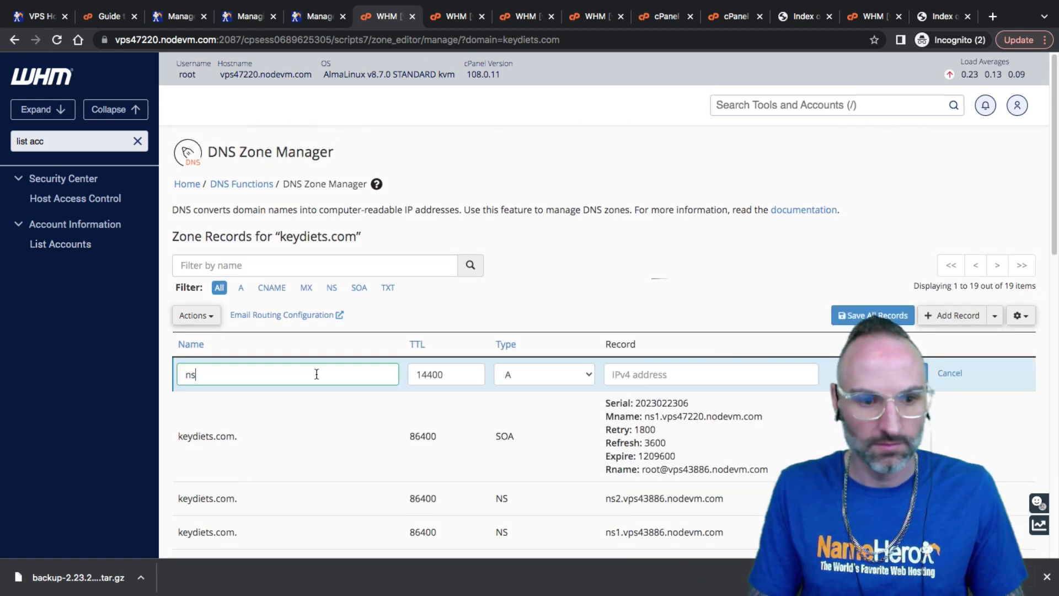
click(638, 374)
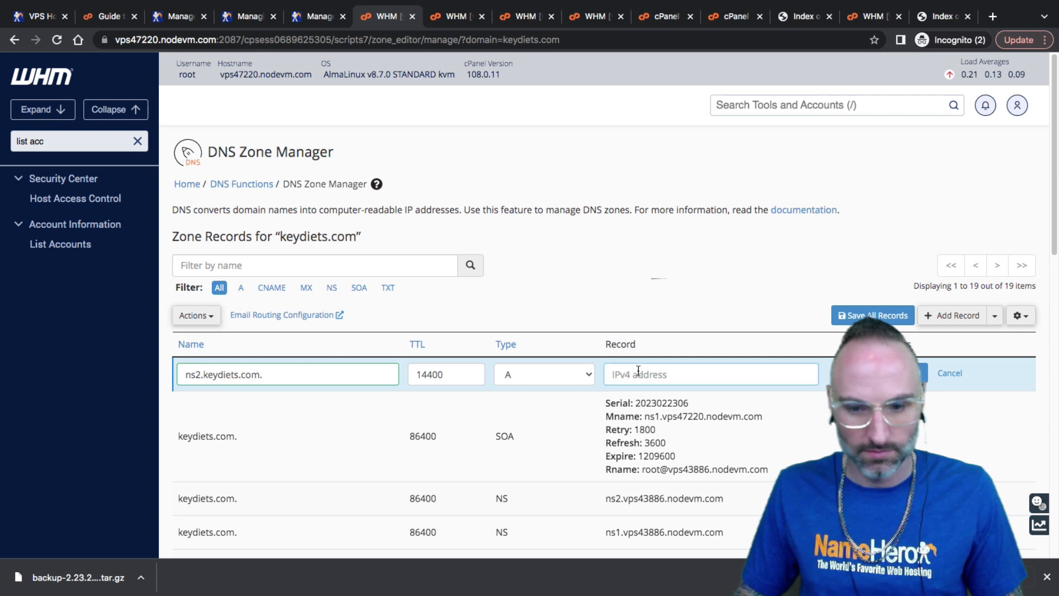
key(ctrl+v)
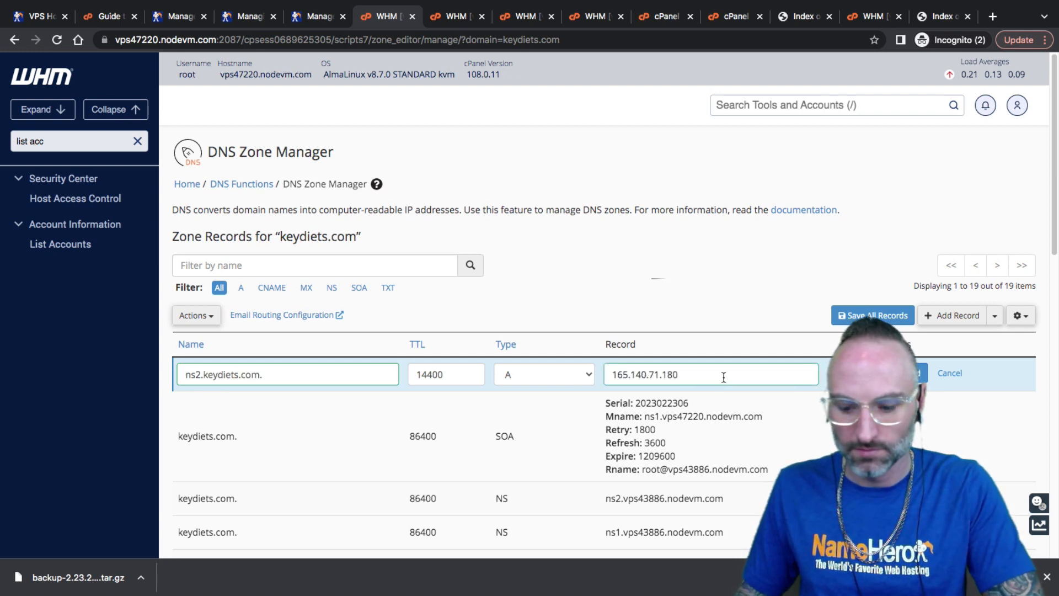
key(BackSpace)
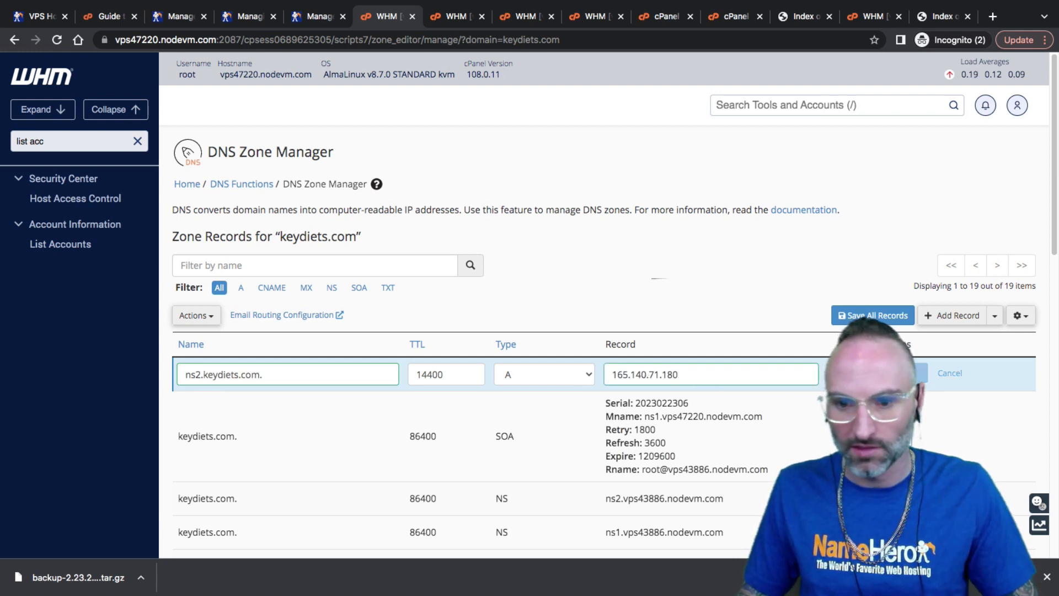
key(Return)
scroll(629, 425, down, 5)
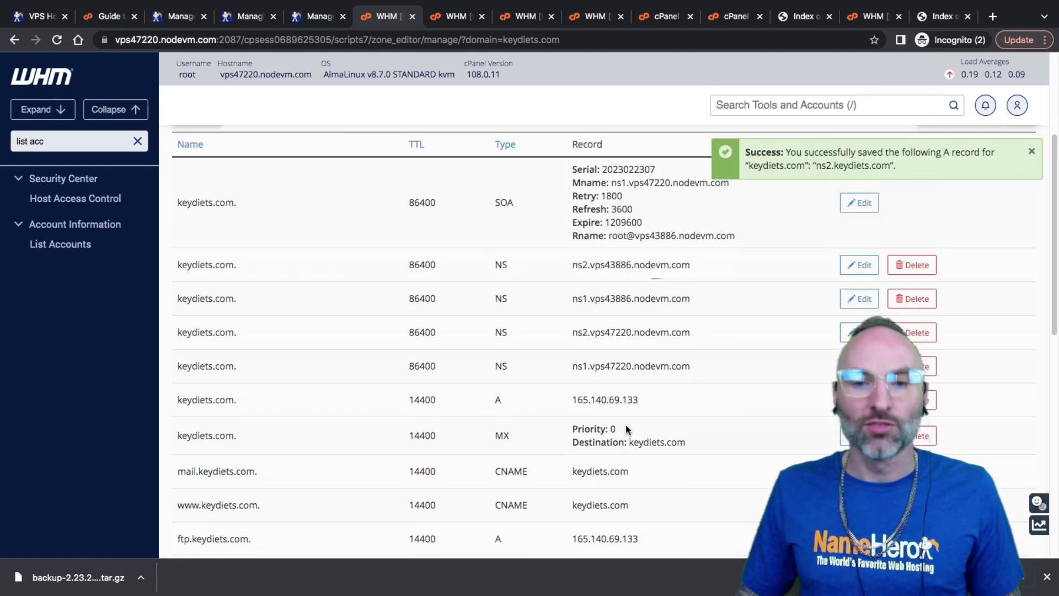
scroll(634, 425, down, 7)
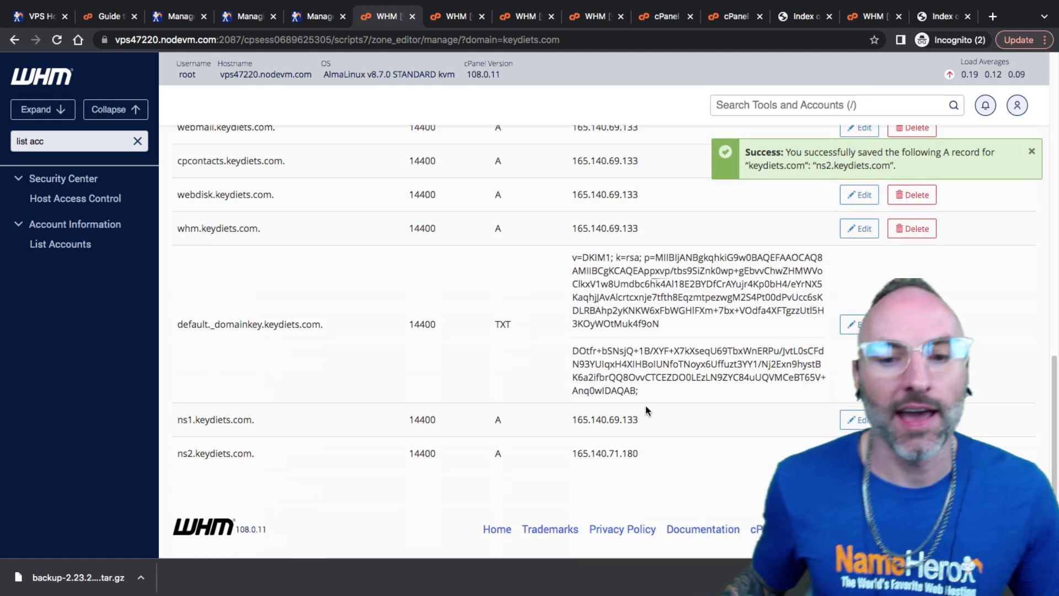
drag(177, 420, 177, 454)
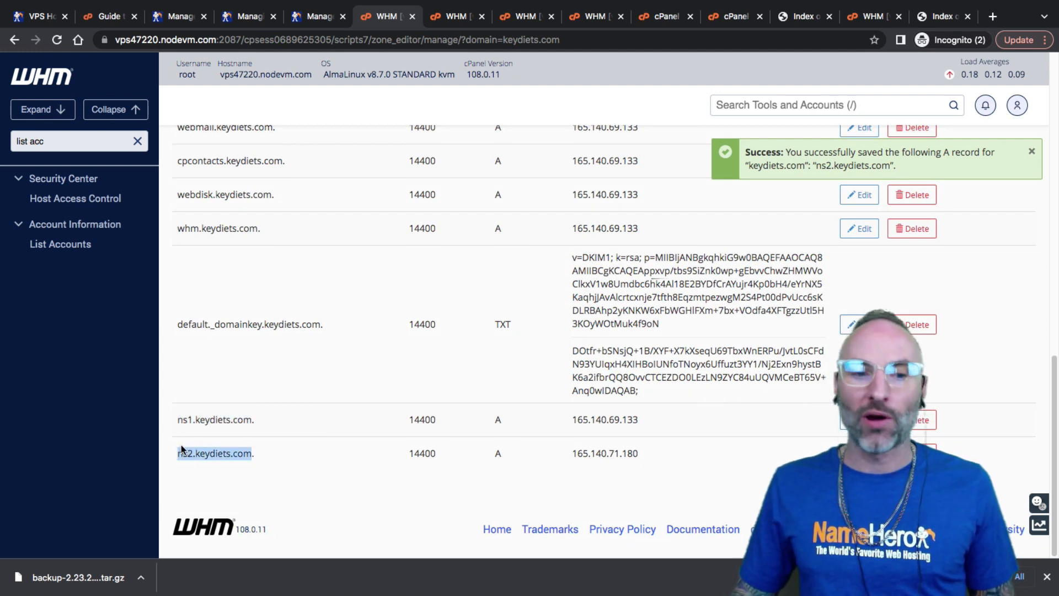
click(246, 417)
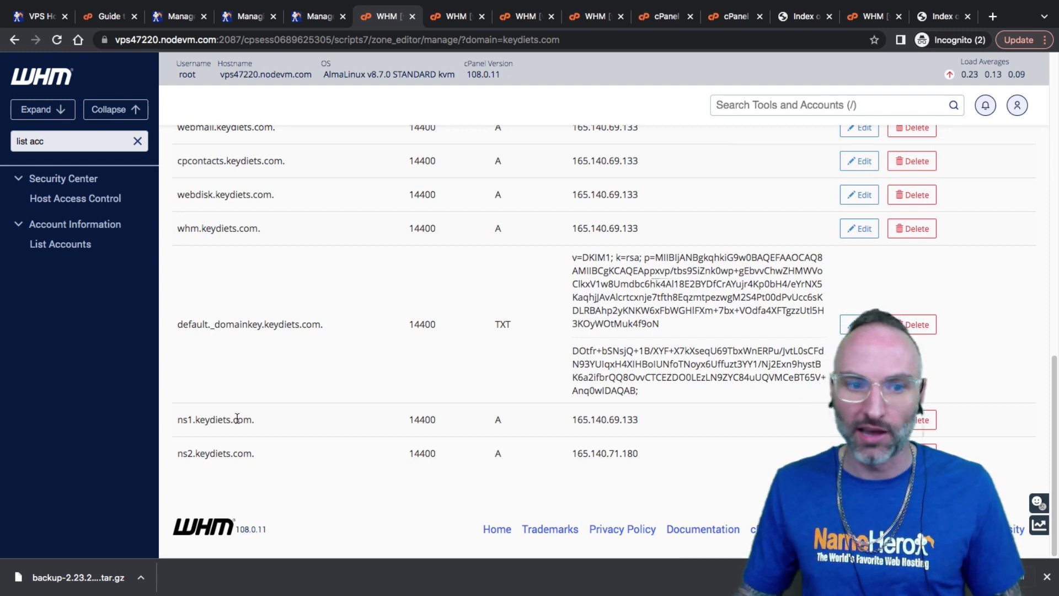
drag(226, 418, 179, 417)
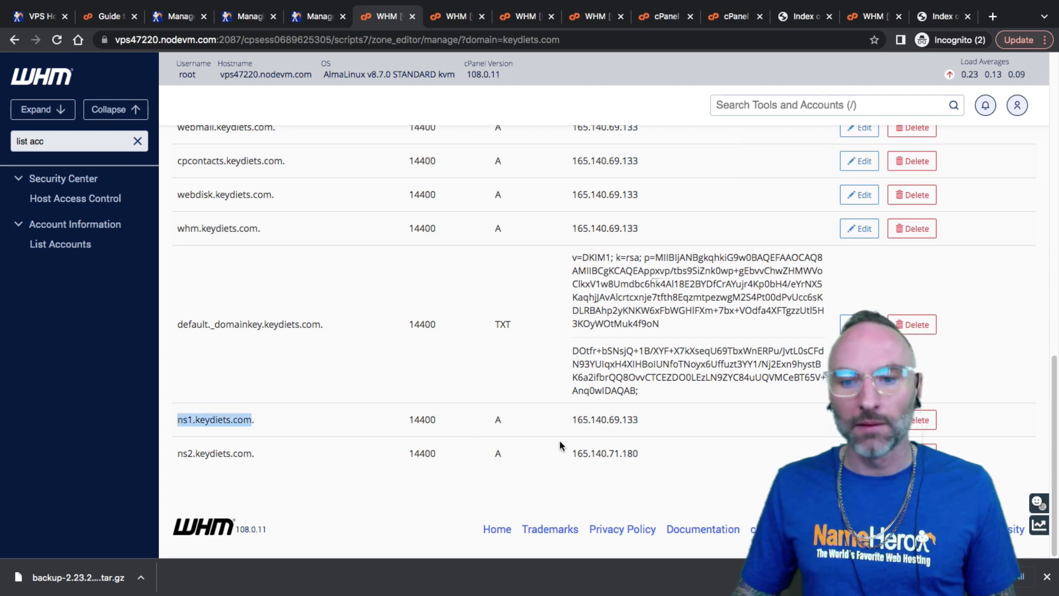
drag(571, 421, 638, 419)
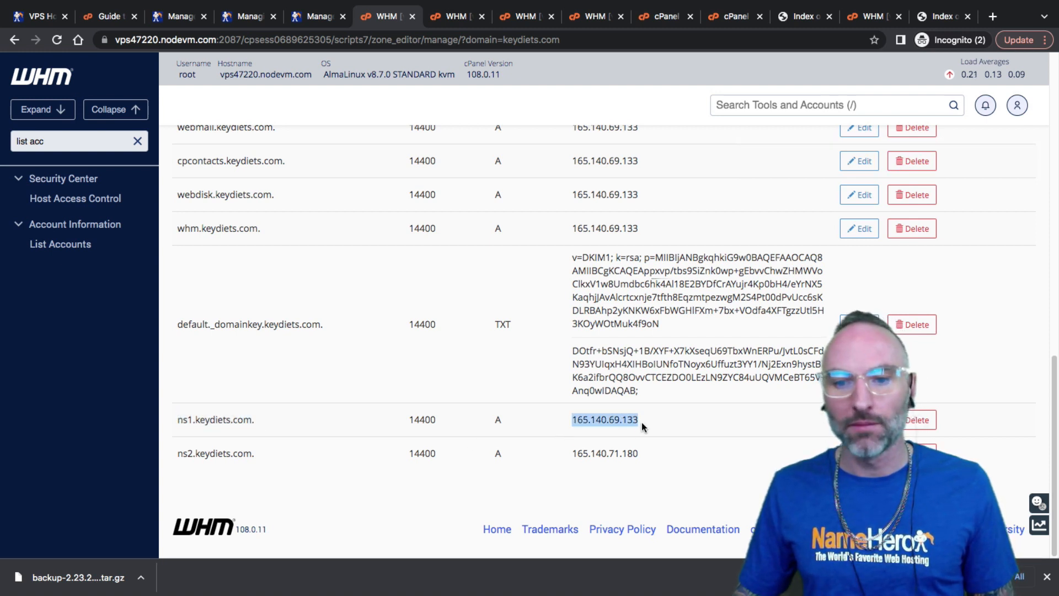
drag(260, 457, 216, 453)
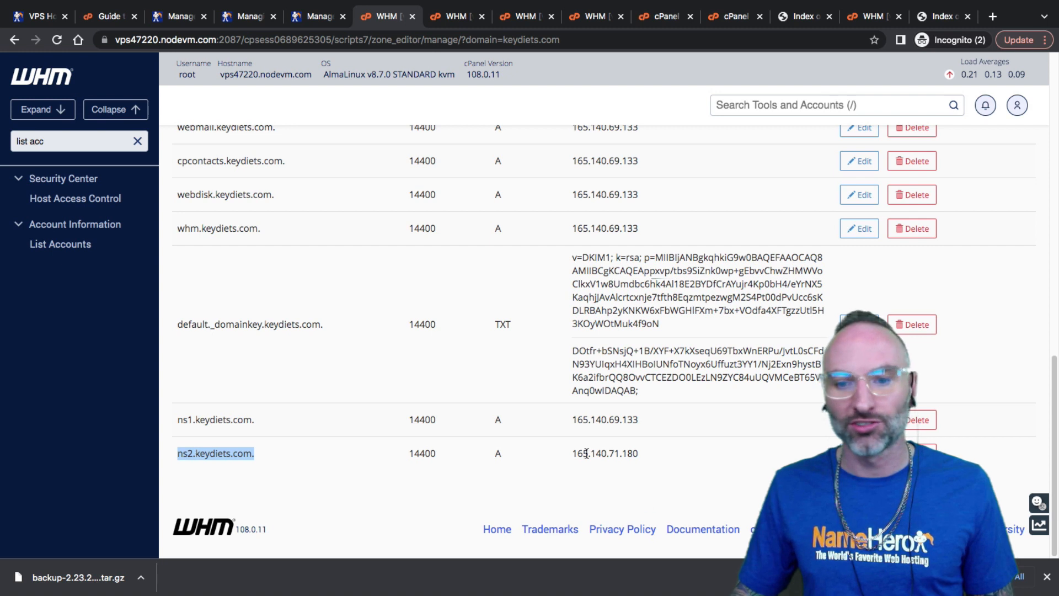
drag(572, 453, 582, 418)
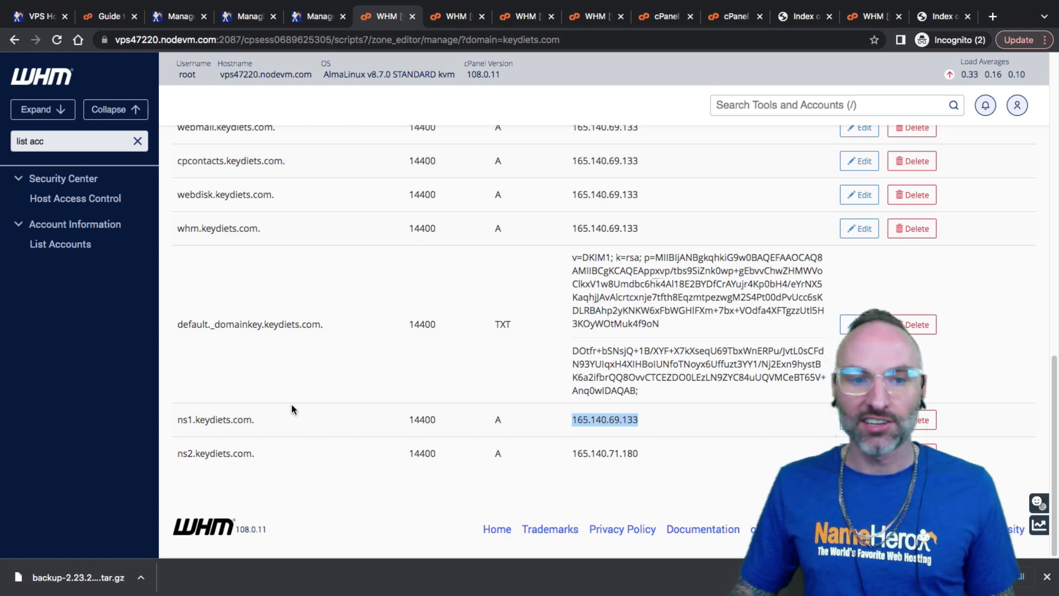
Go to keydiets.com's Nameservers page and choose Private Nameservers to reach Register Nameservers
click(315, 12)
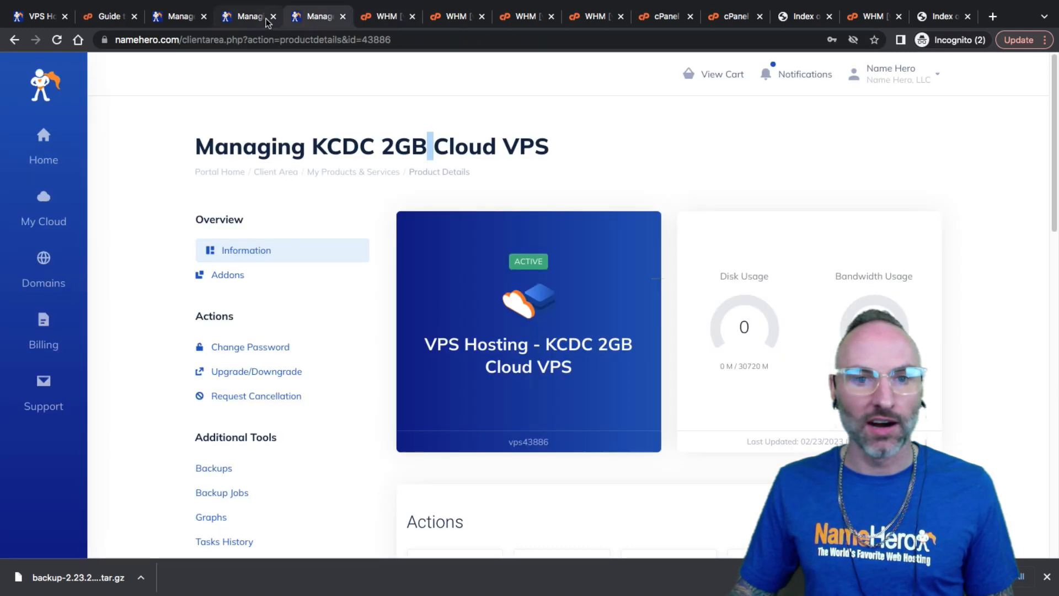
click(175, 16)
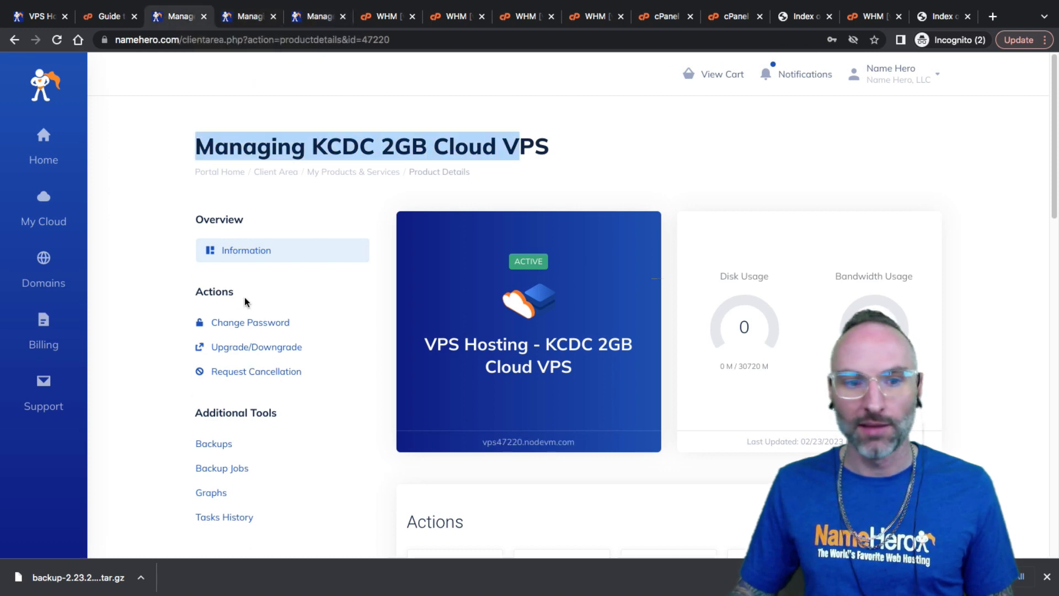
scroll(246, 302, down, 2)
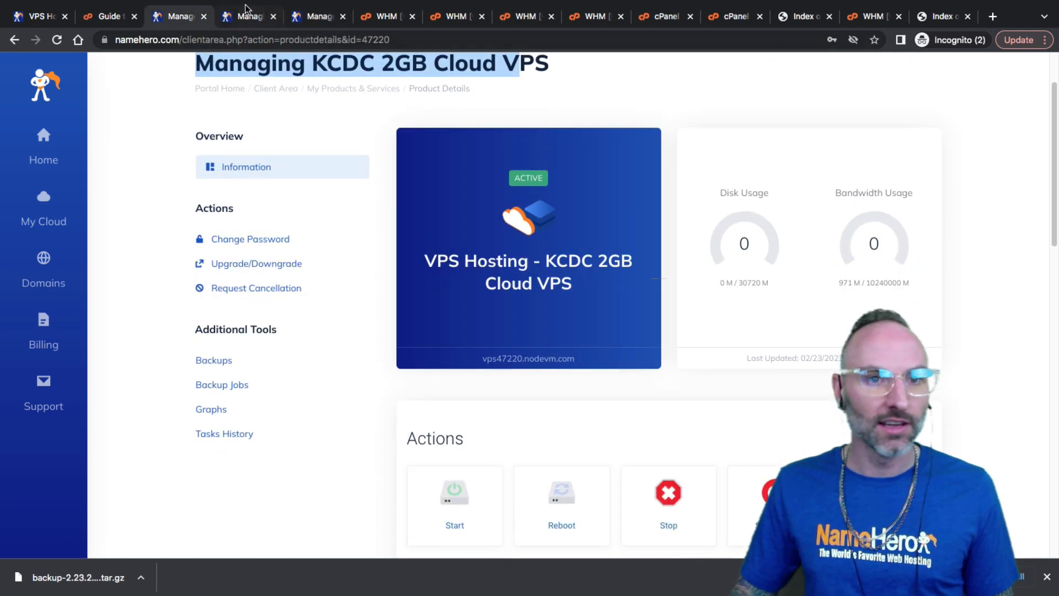
click(312, 16)
click(243, 16)
scroll(264, 373, down, 1)
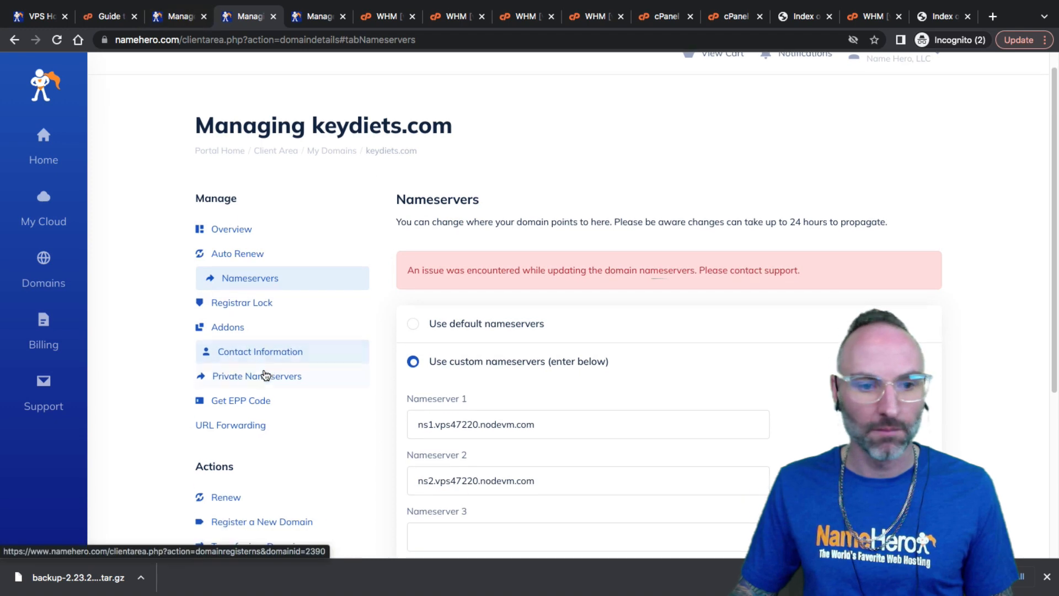
scroll(251, 331, down, 2)
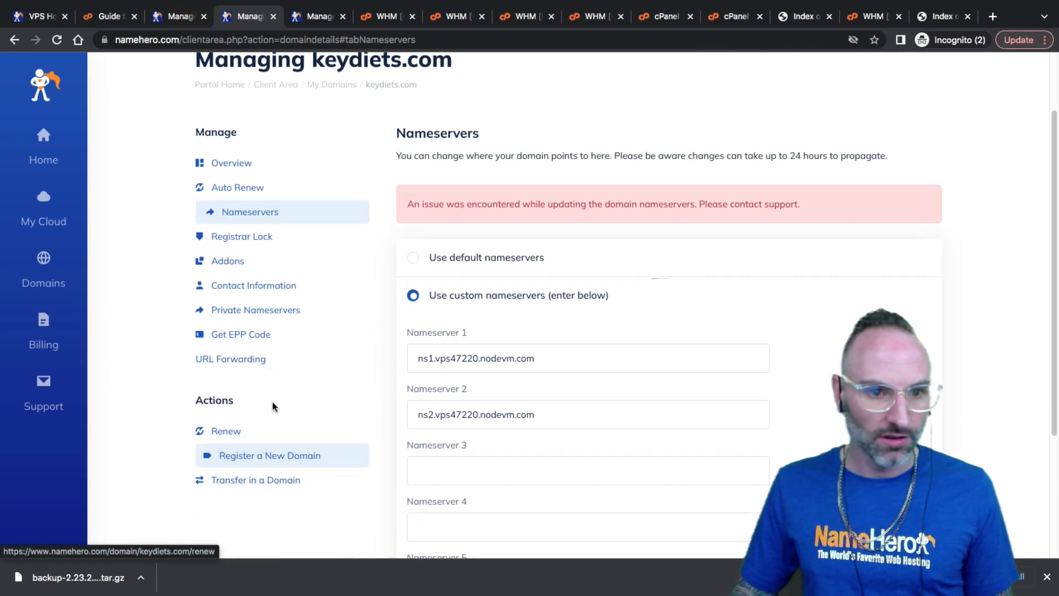
scroll(357, 360, down, 3)
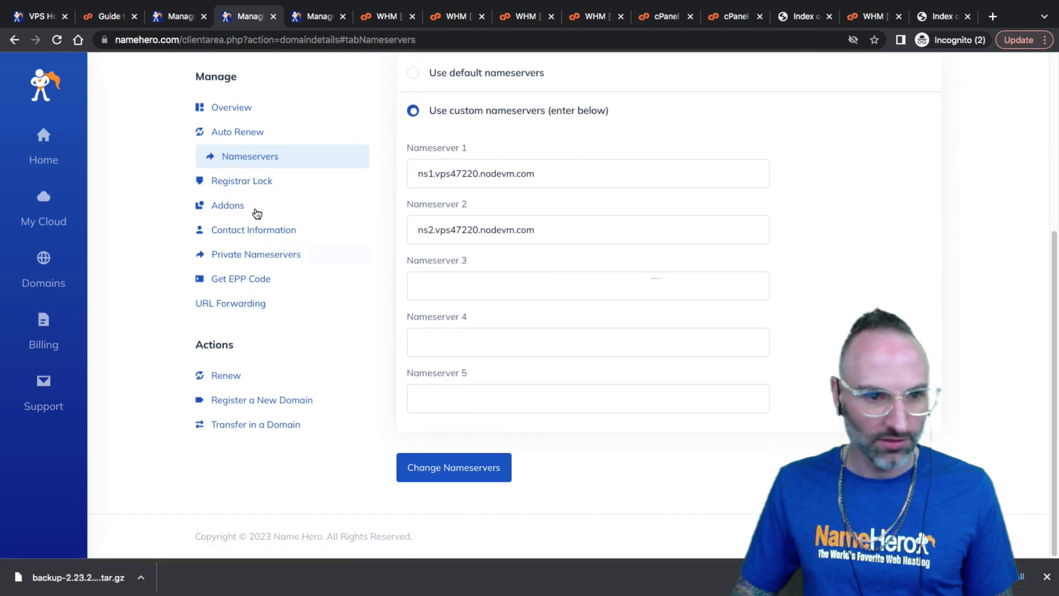
click(253, 258)
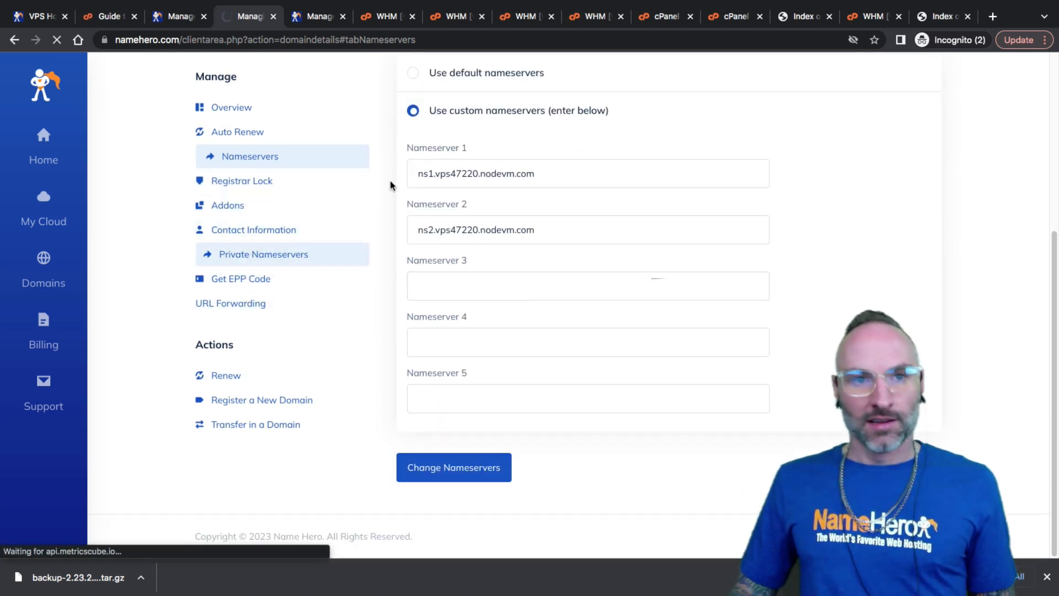
scroll(456, 357, down, 4)
scroll(458, 288, up, 2)
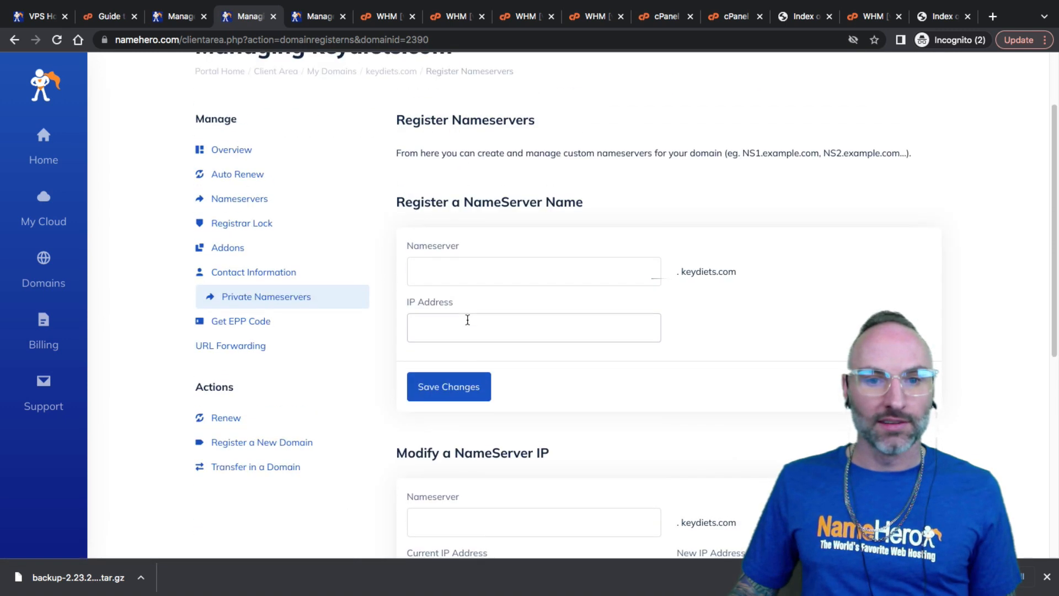
Register private nameserver ns2.keydiets.com with IP 165.140.71.180
click(463, 273)
text(ns1)
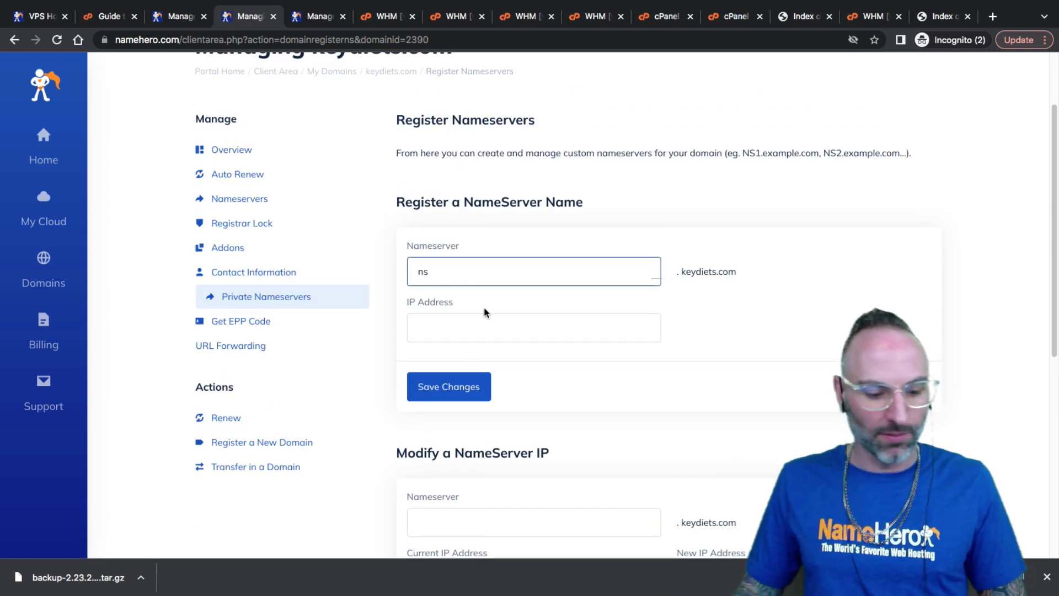
right_click(472, 330)
click(534, 429)
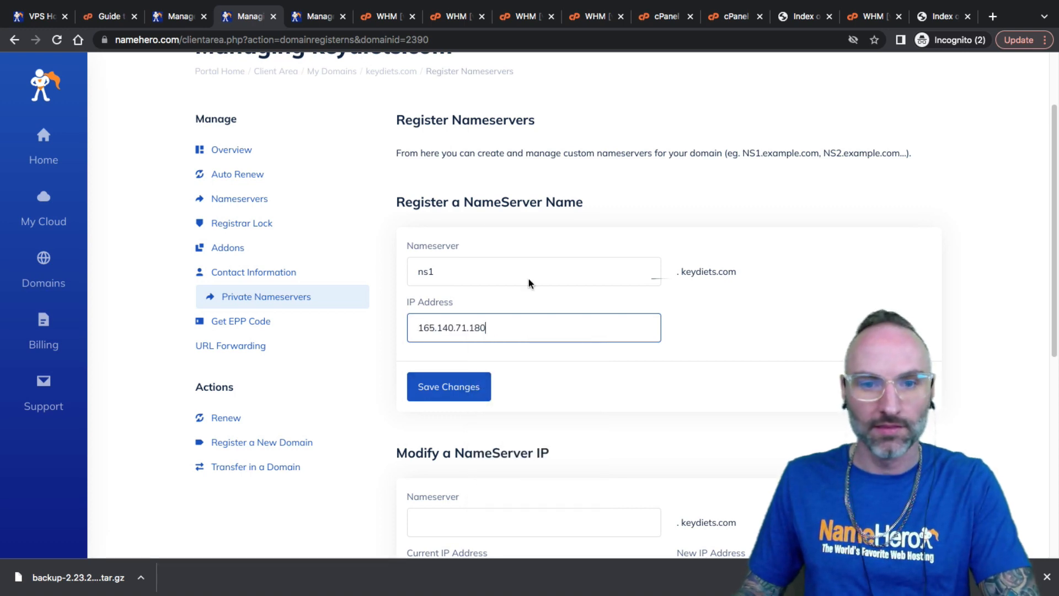
click(390, 22)
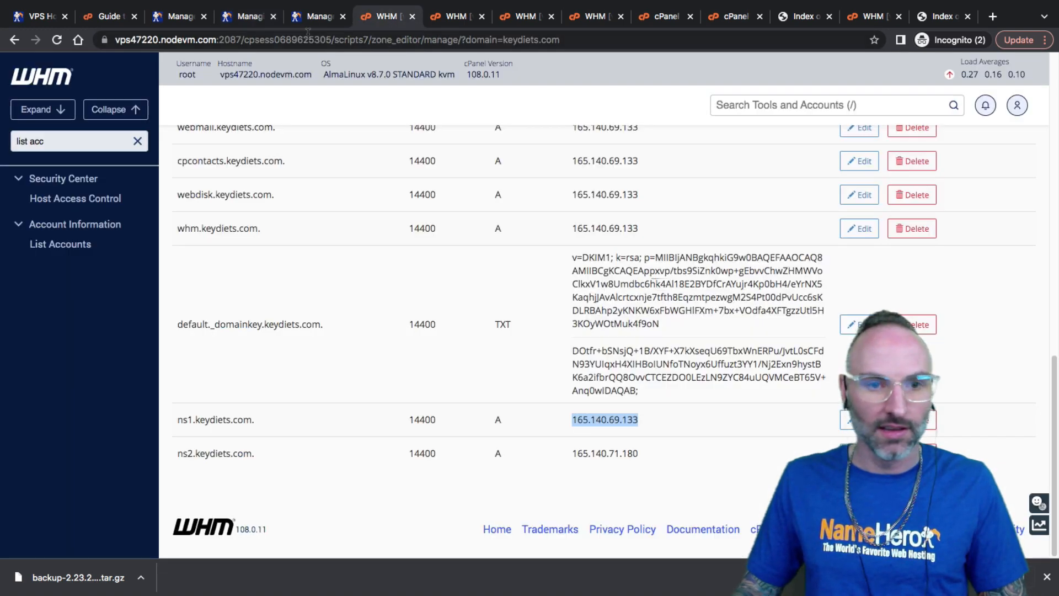
click(237, 19)
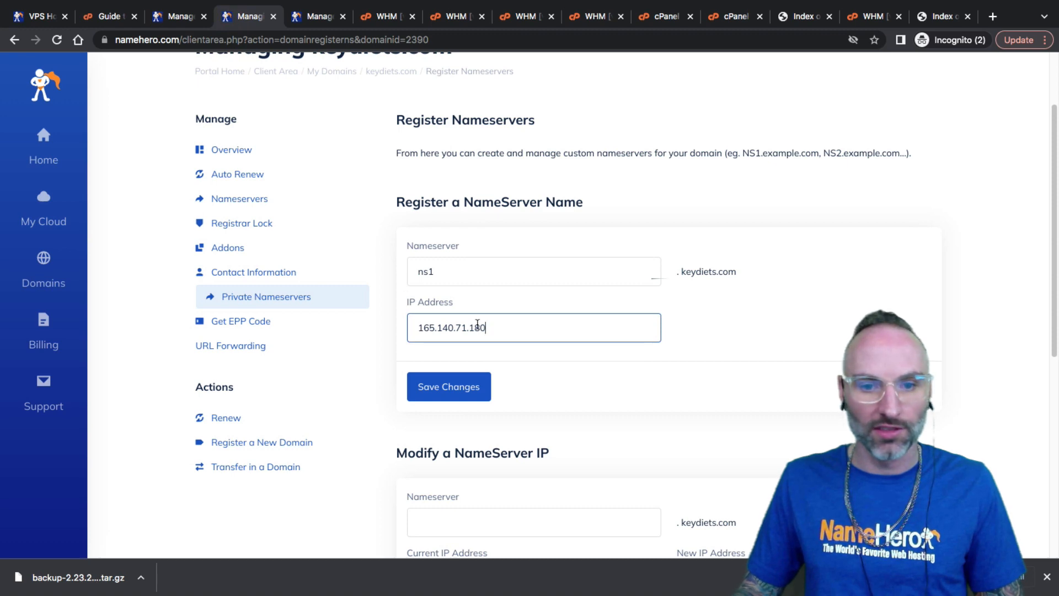
click(387, 17)
right_click(599, 417)
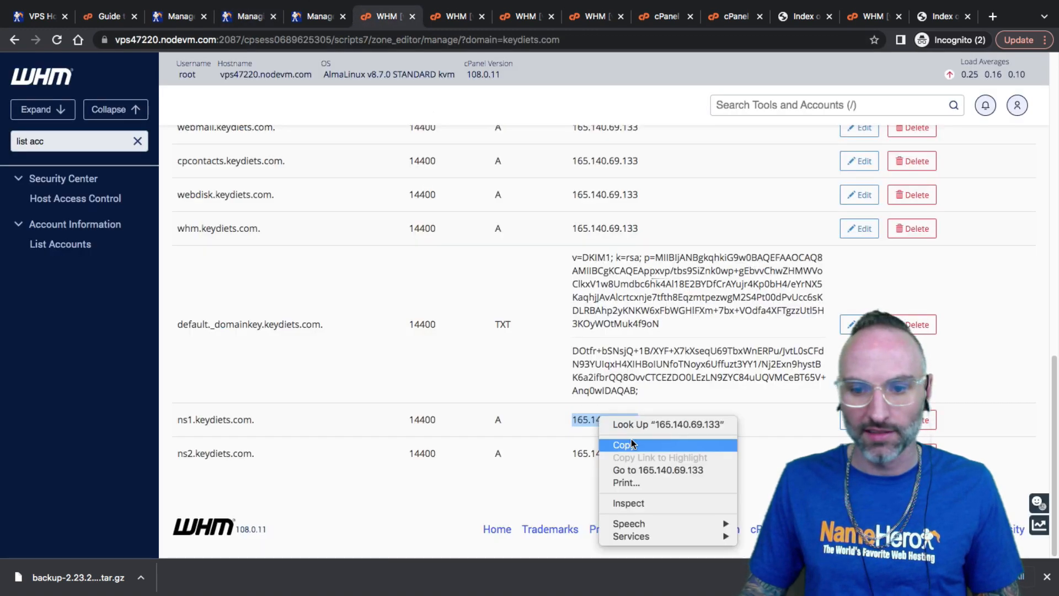
click(624, 444)
click(248, 17)
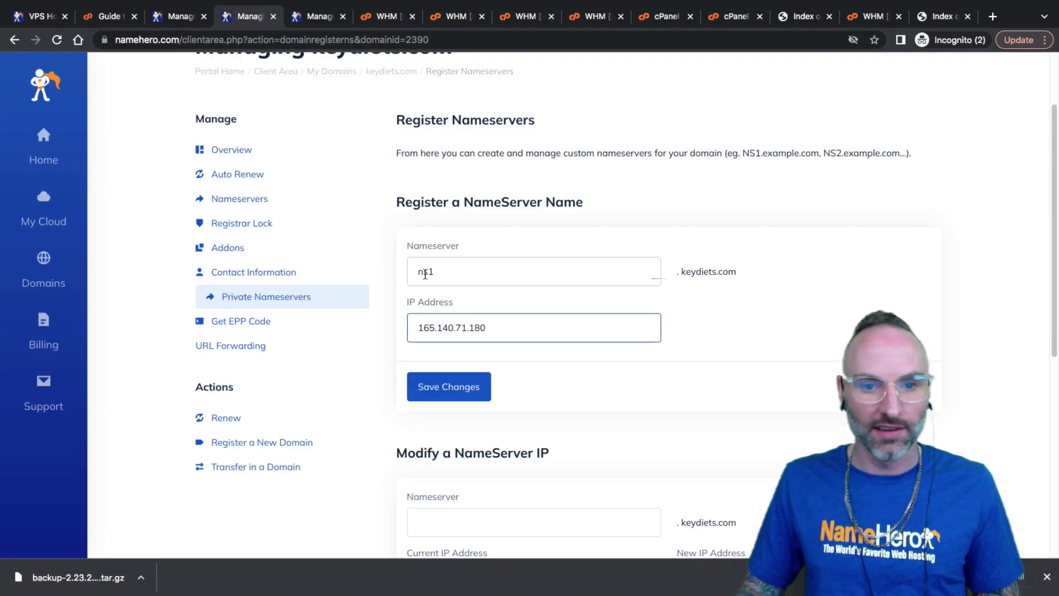
click(435, 272)
click(440, 380)
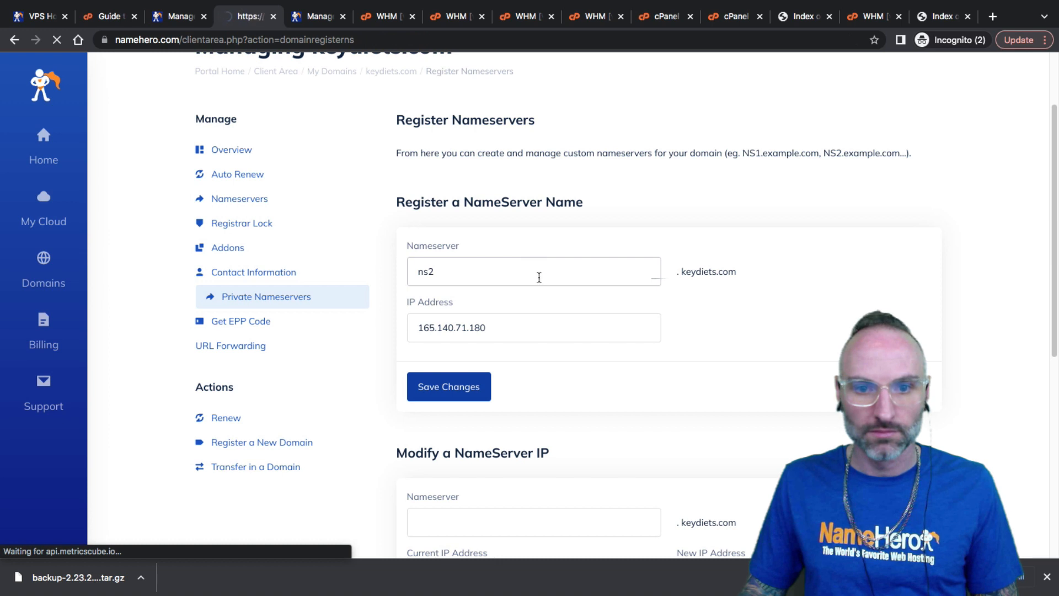
Register private nameserver ns1.keydiets.com with IP 165.140.69.133
click(462, 415)
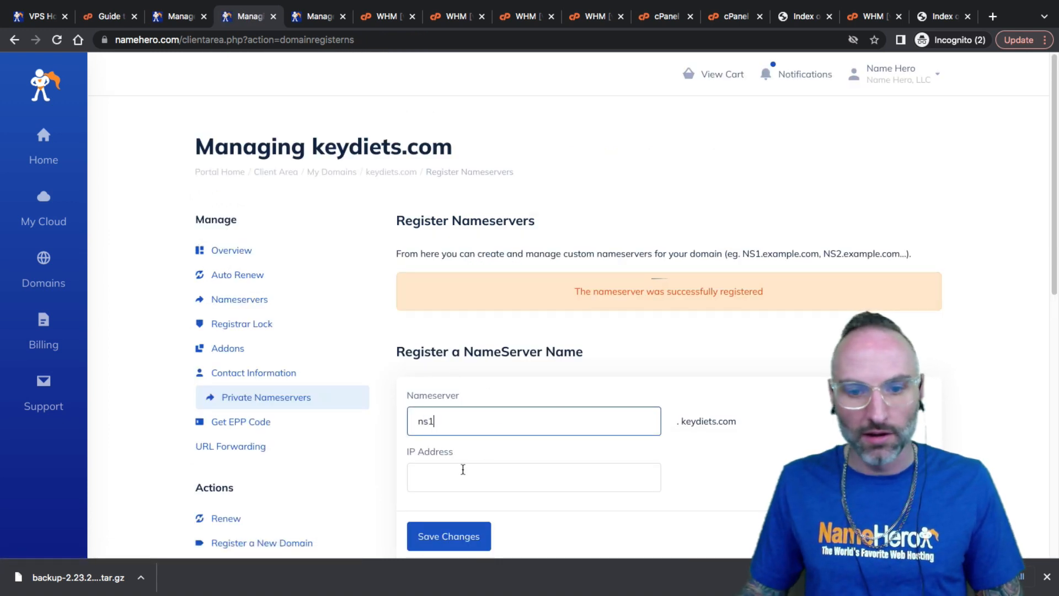
right_click(463, 469)
click(486, 504)
click(469, 535)
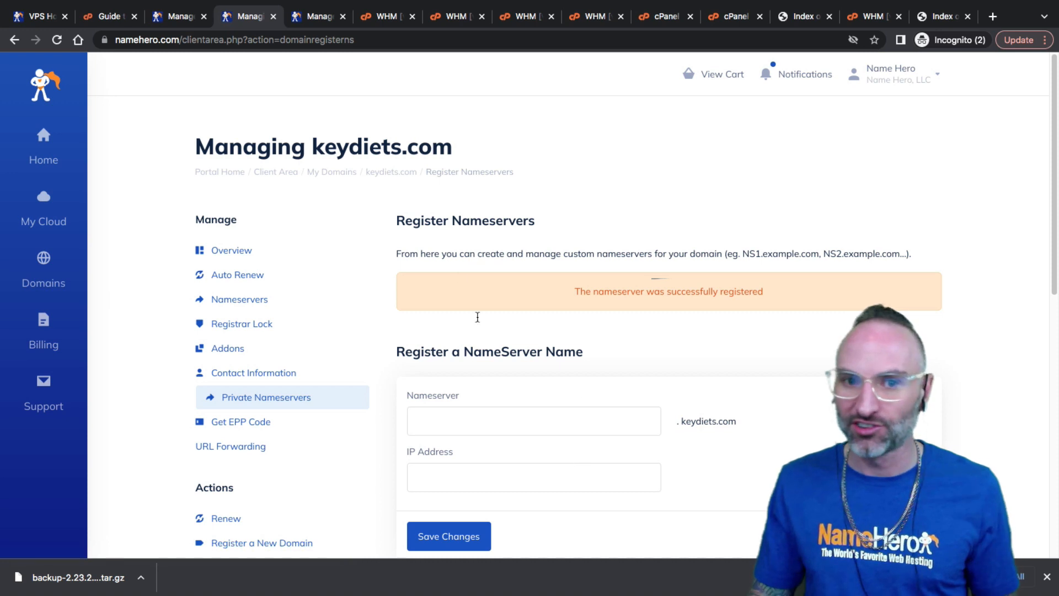
drag(453, 157, 306, 147)
click(384, 146)
drag(385, 146, 311, 146)
click(313, 148)
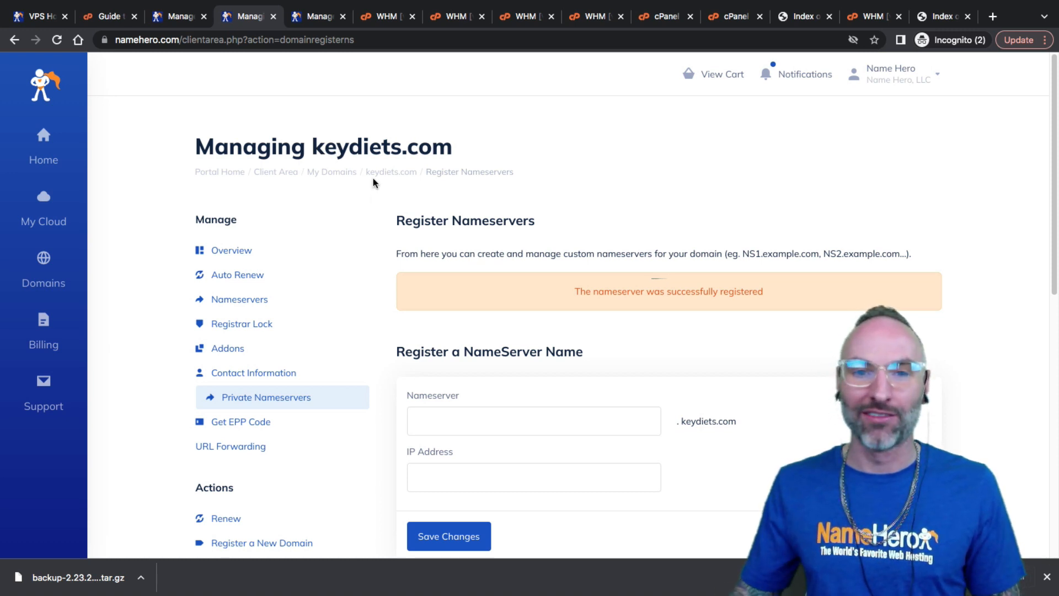
drag(444, 253, 396, 253)
click(419, 251)
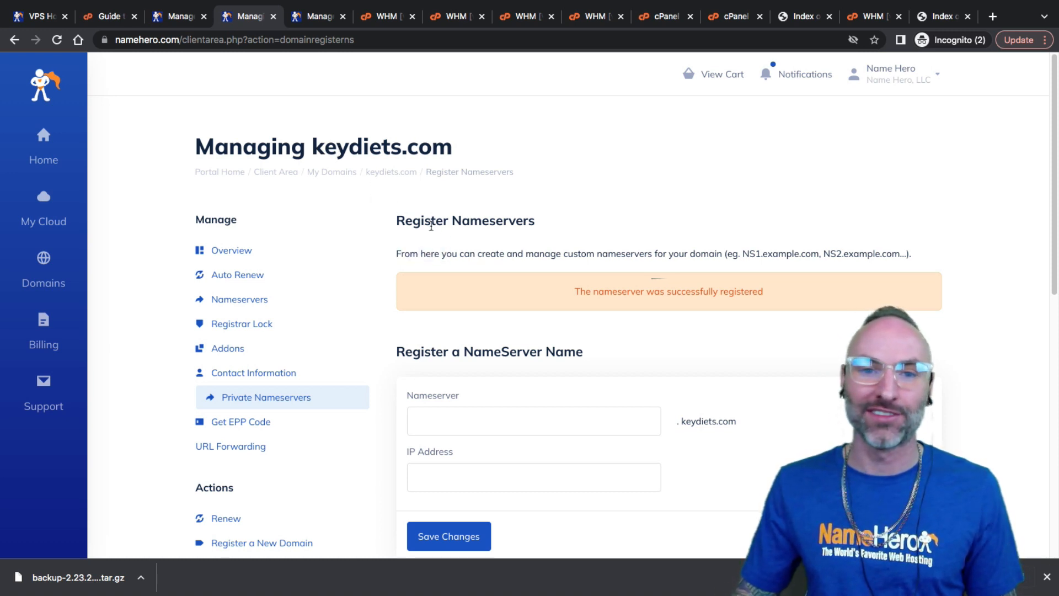
double_click(421, 221)
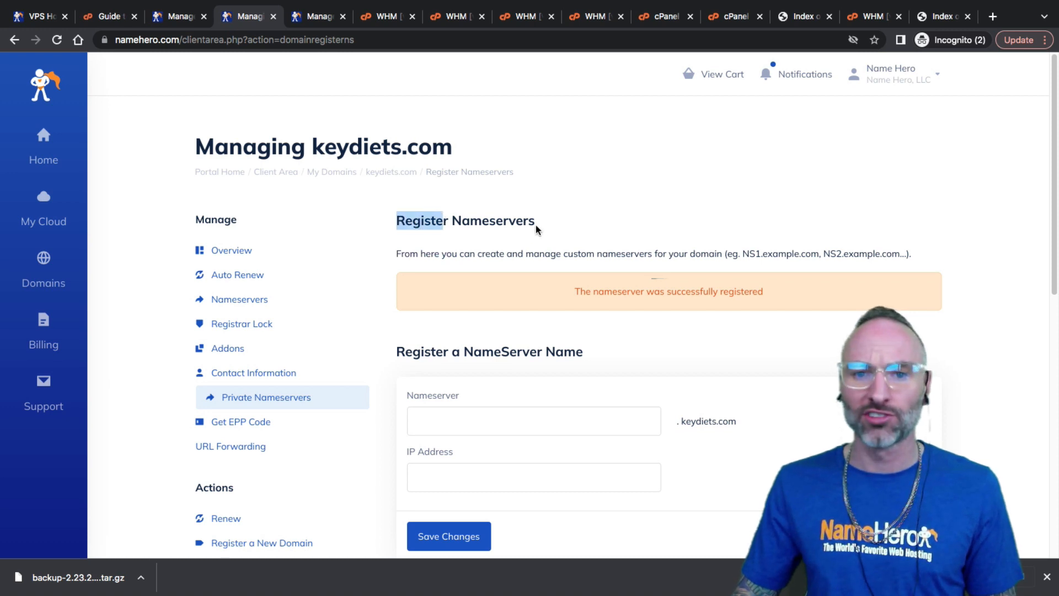
click(470, 214)
drag(453, 218, 475, 217)
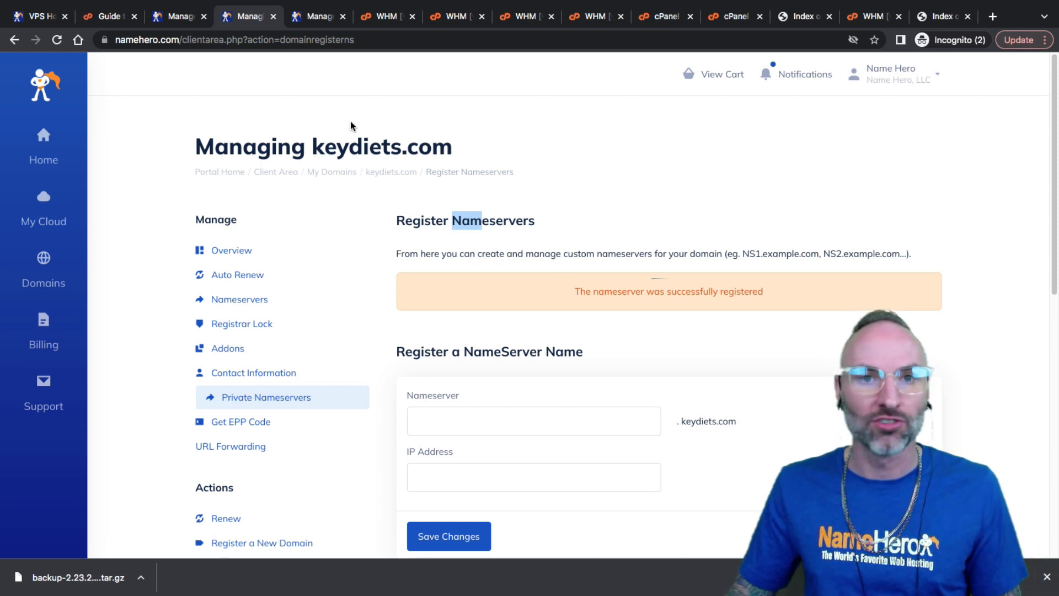
click(872, 16)
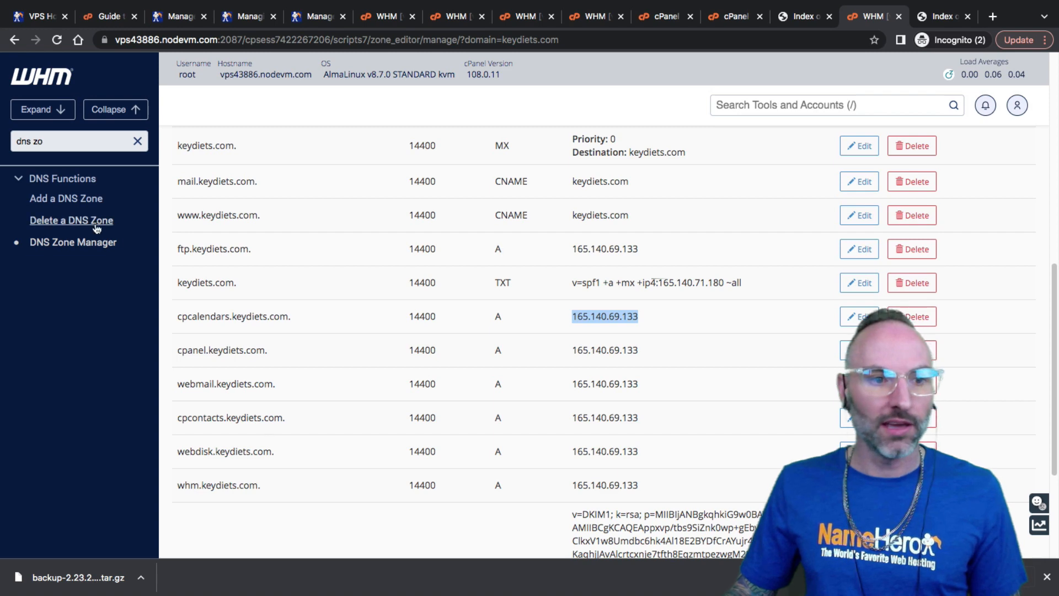
click(127, 246)
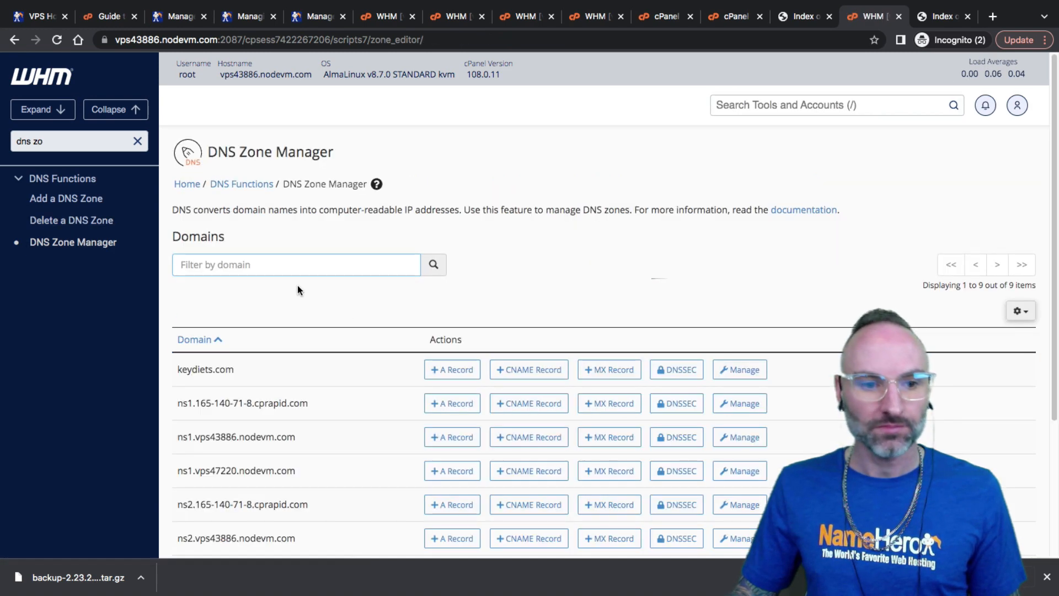
click(740, 370)
scroll(634, 402, down, 10)
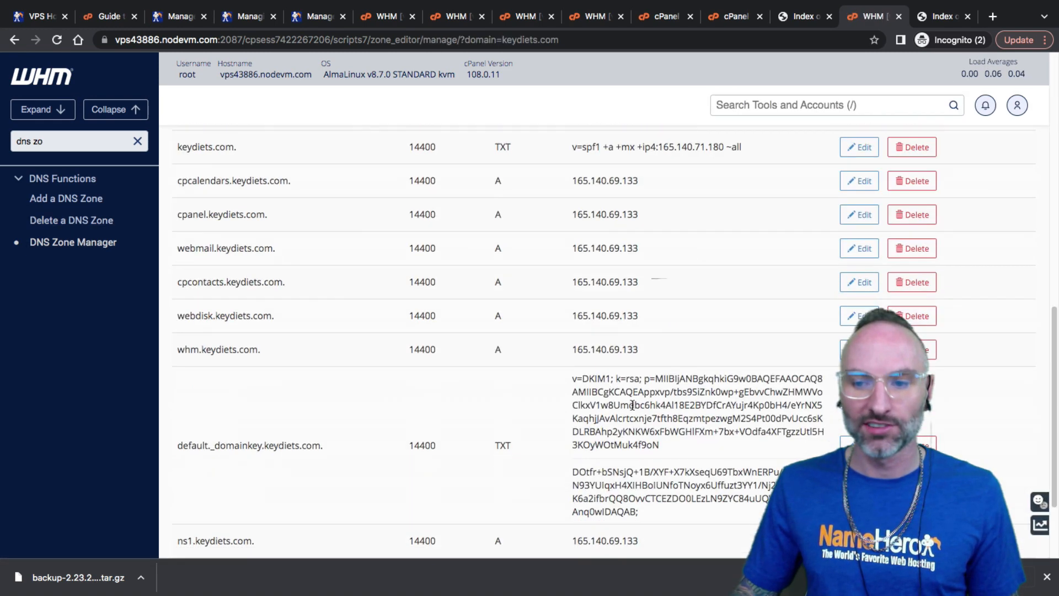
drag(198, 419, 265, 421)
click(176, 426)
click(265, 421)
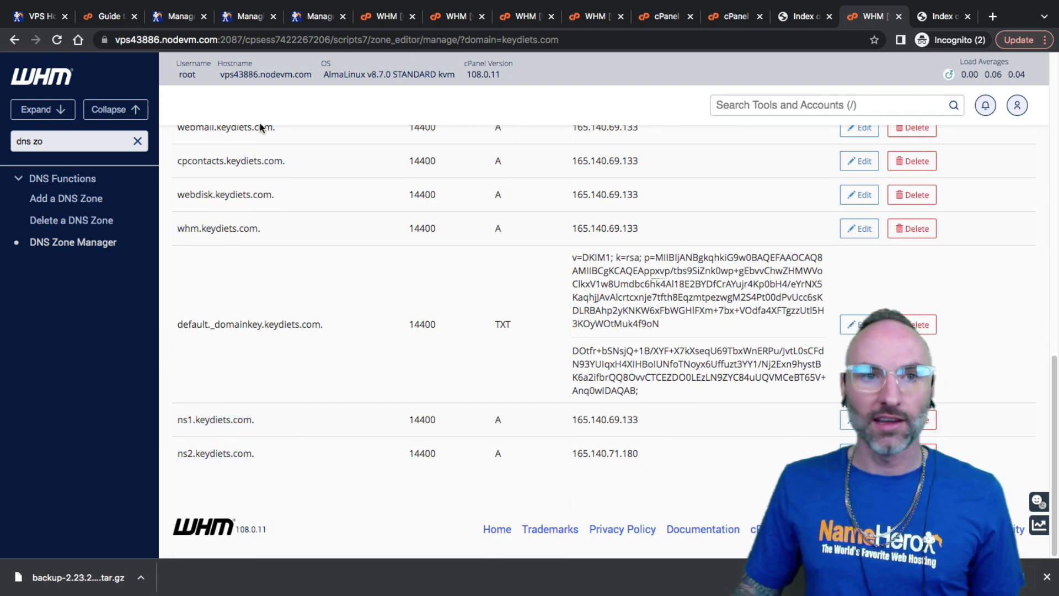
click(256, 23)
scroll(298, 298, down, 1)
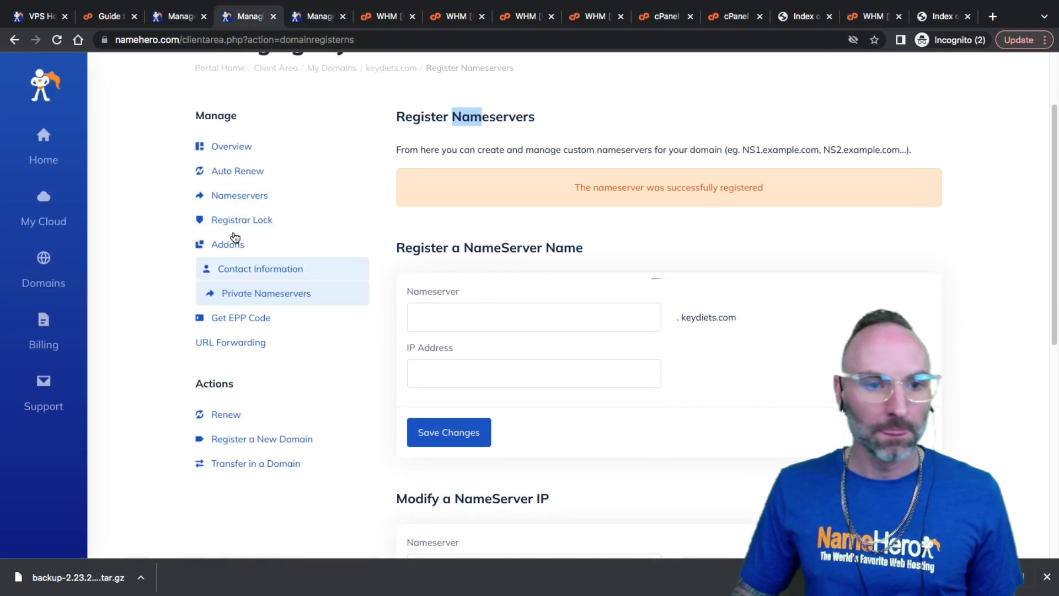
Replace the Nameserver 1 and 2 values with ns1.keydiets.com and ns2.keydiets.com
click(229, 196)
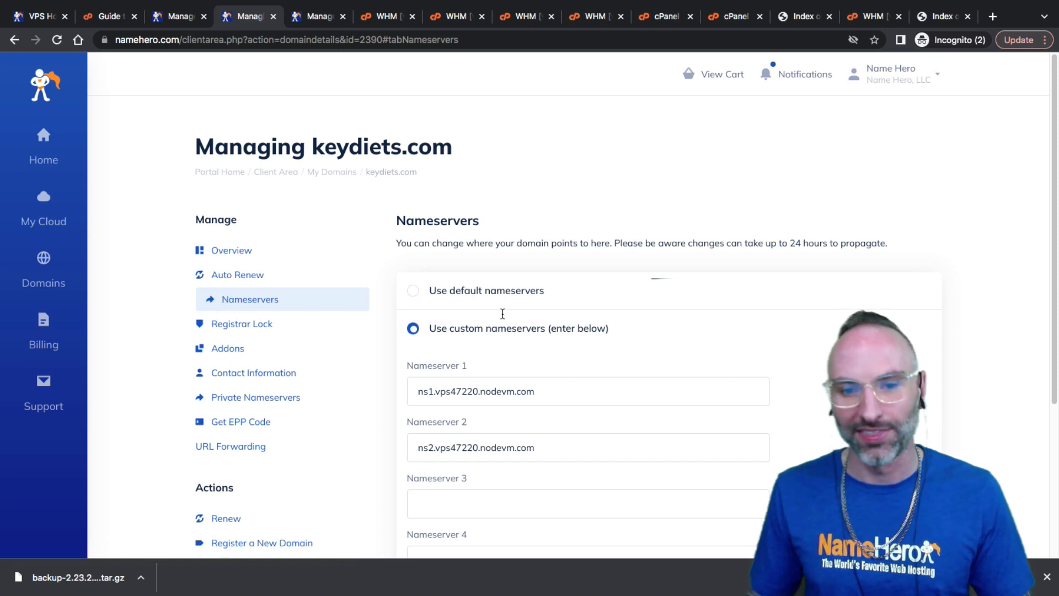
drag(435, 393, 538, 397)
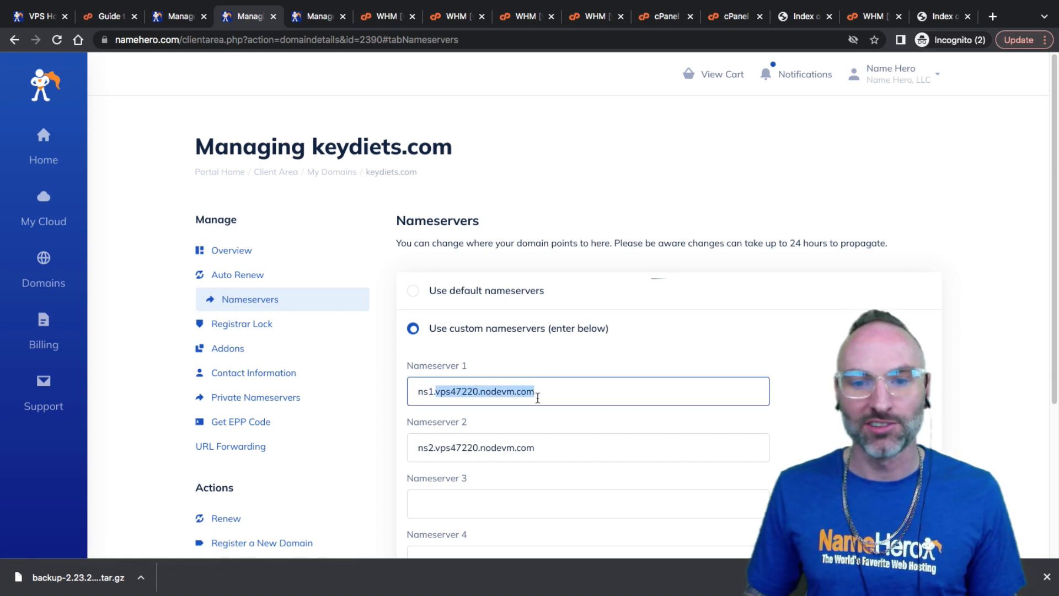
text(keydiet)
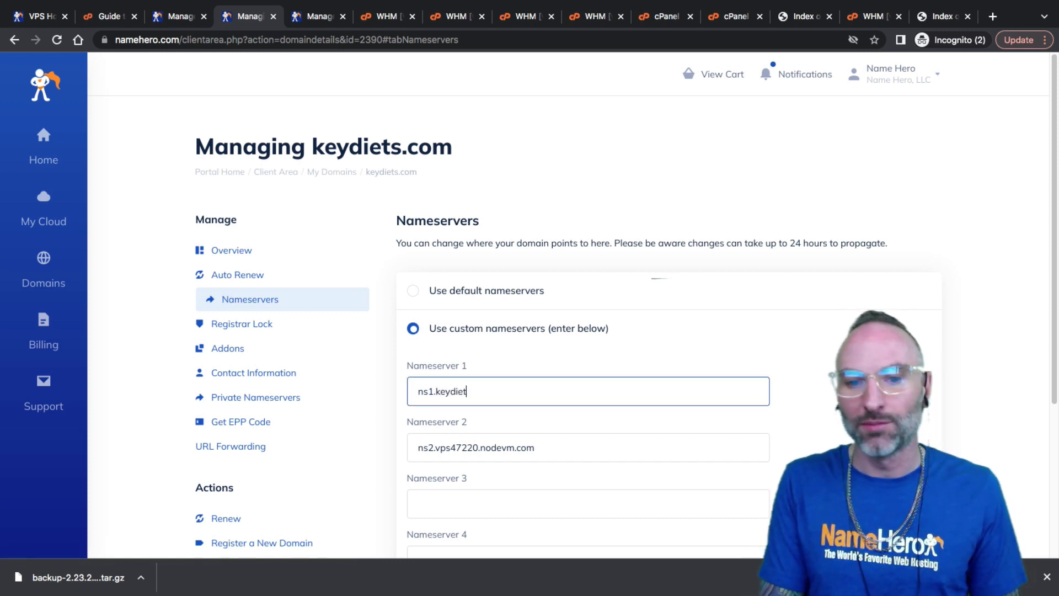
drag(490, 390, 365, 375)
key(ctrl+c)
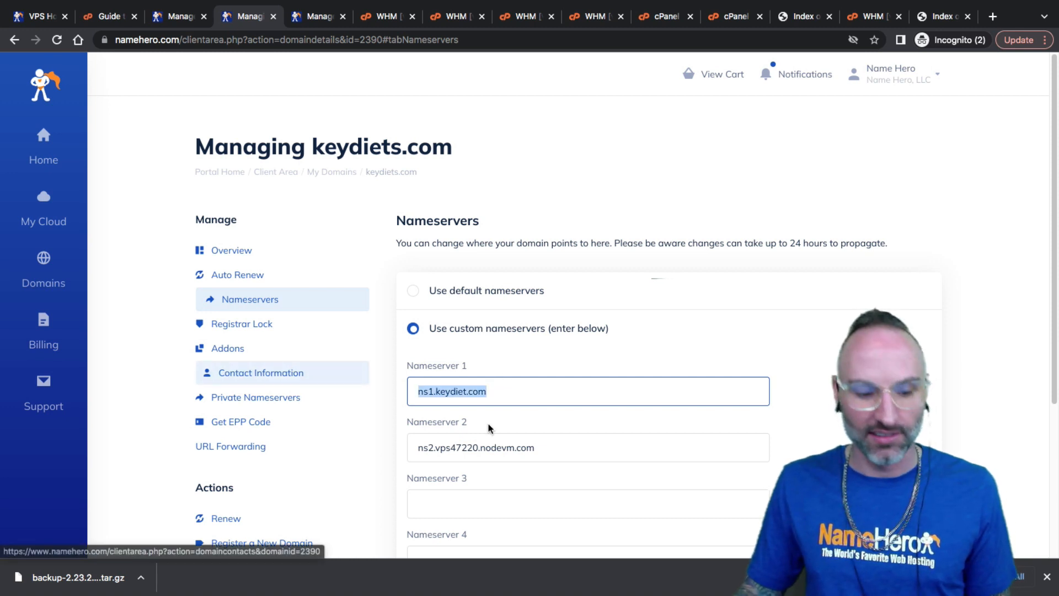
drag(547, 453, 276, 422)
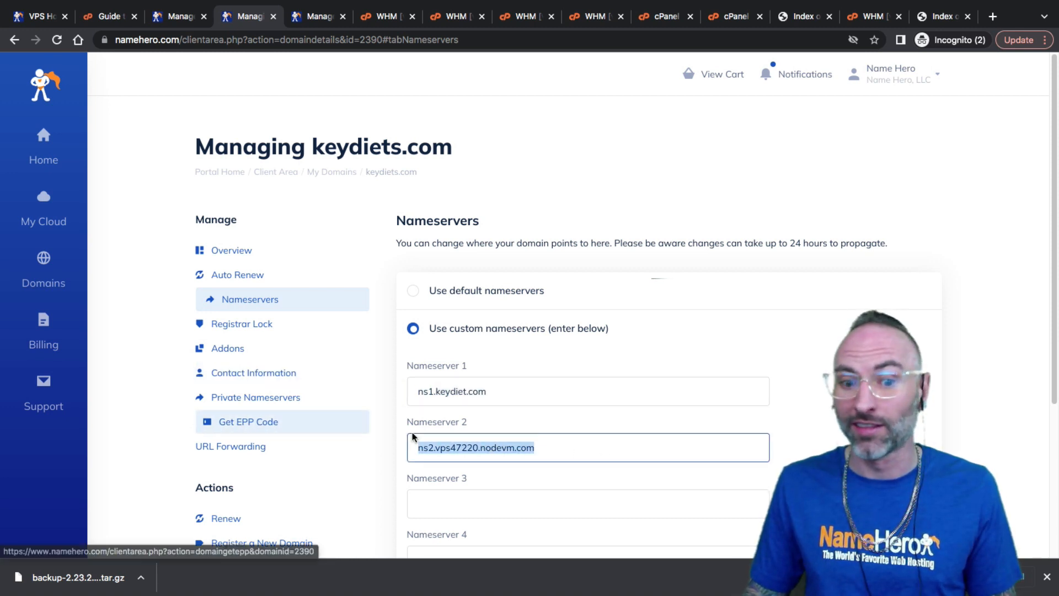
key(ctrl+v)
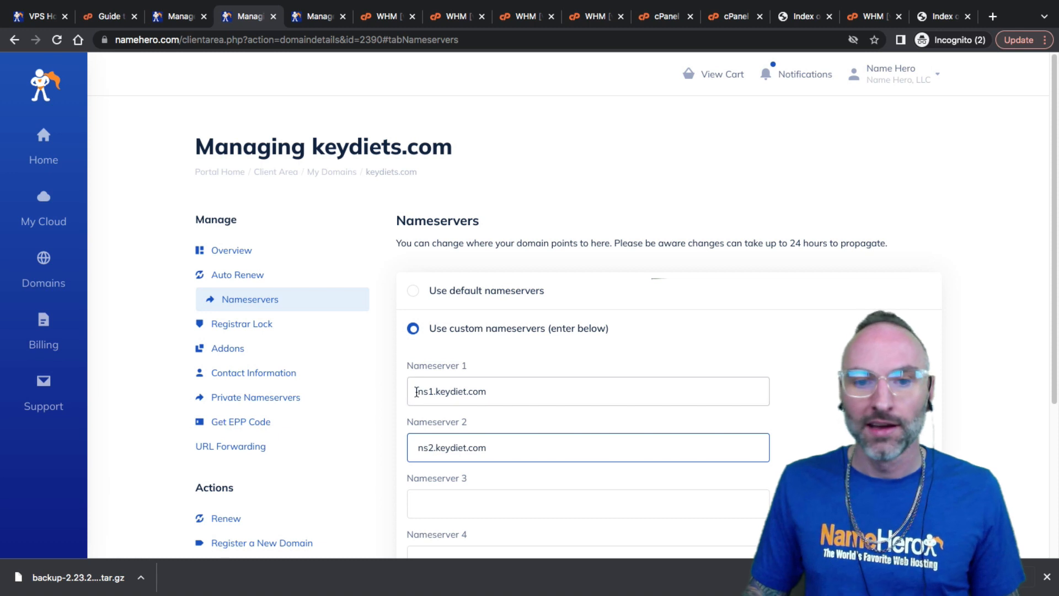
key(shift+Tab)
key(Tab)
key(shift+Tab)
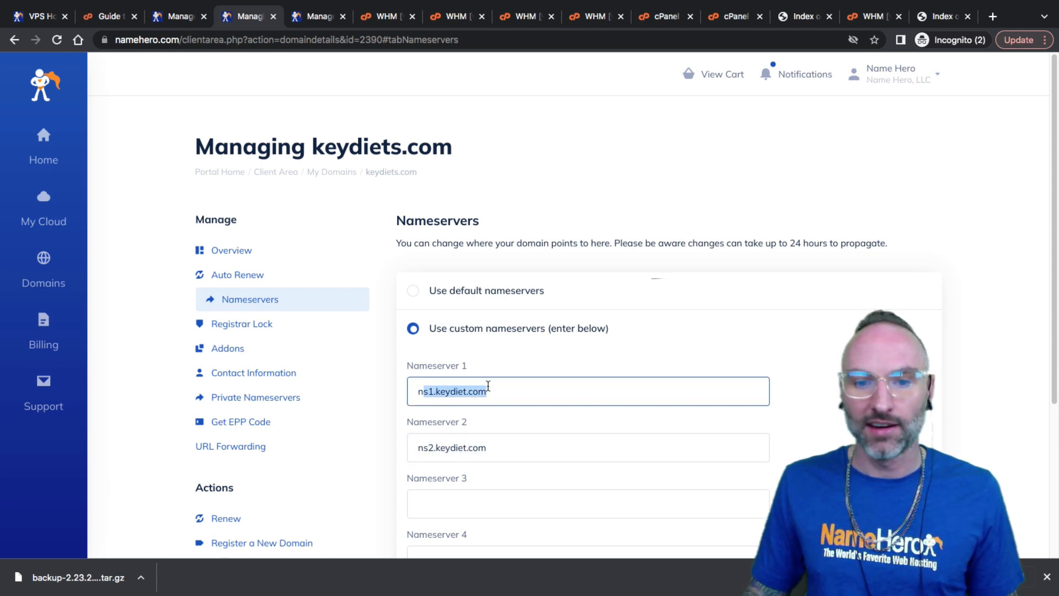
key(Right)
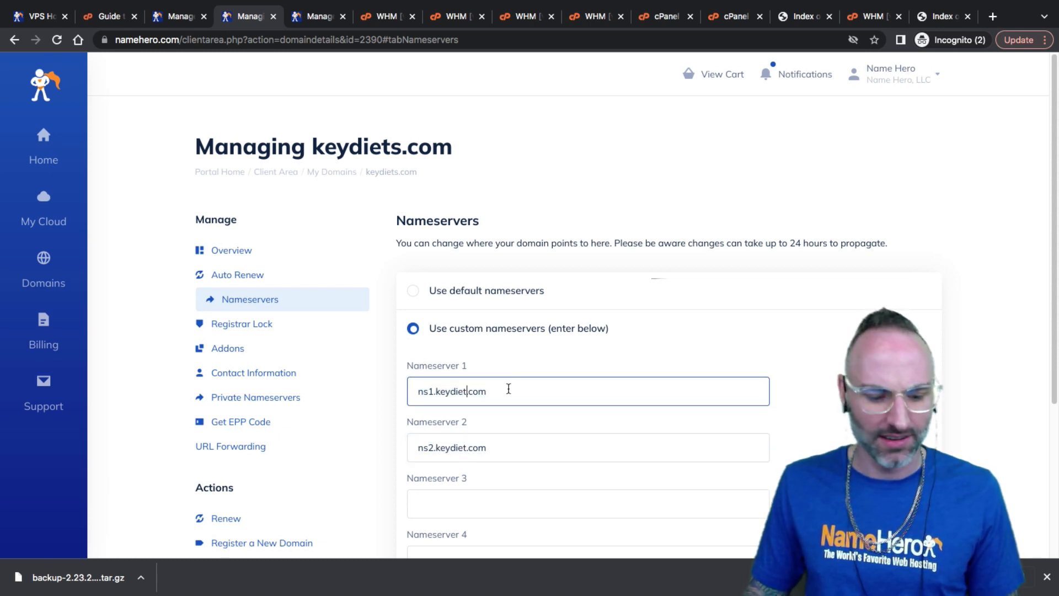
text(s)
click(465, 448)
text(s)
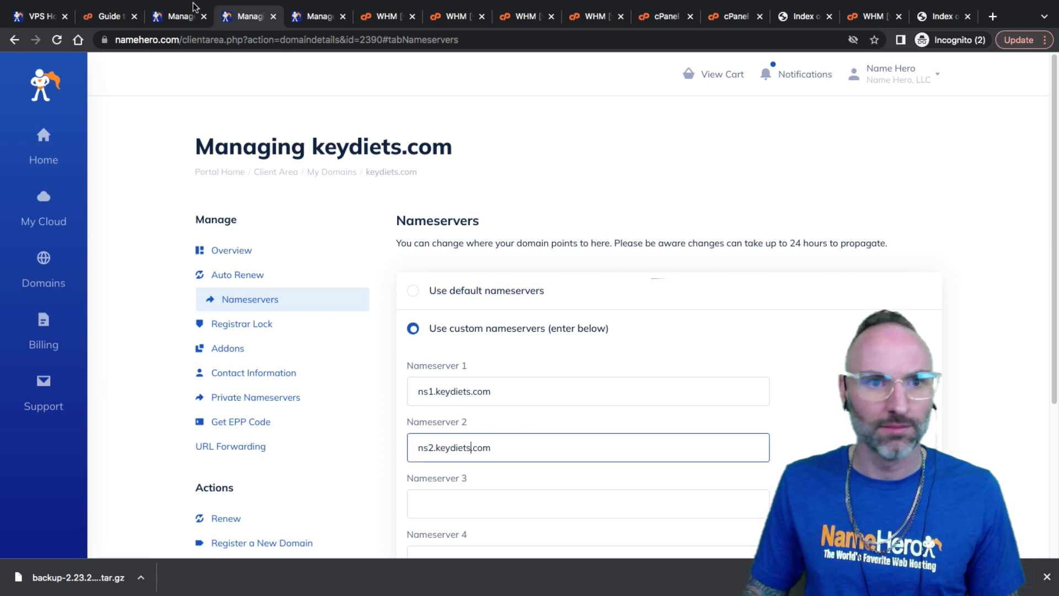
Save the ns1/ns2.keydiets.com nameserver change and review the success message
click(367, 18)
click(251, 17)
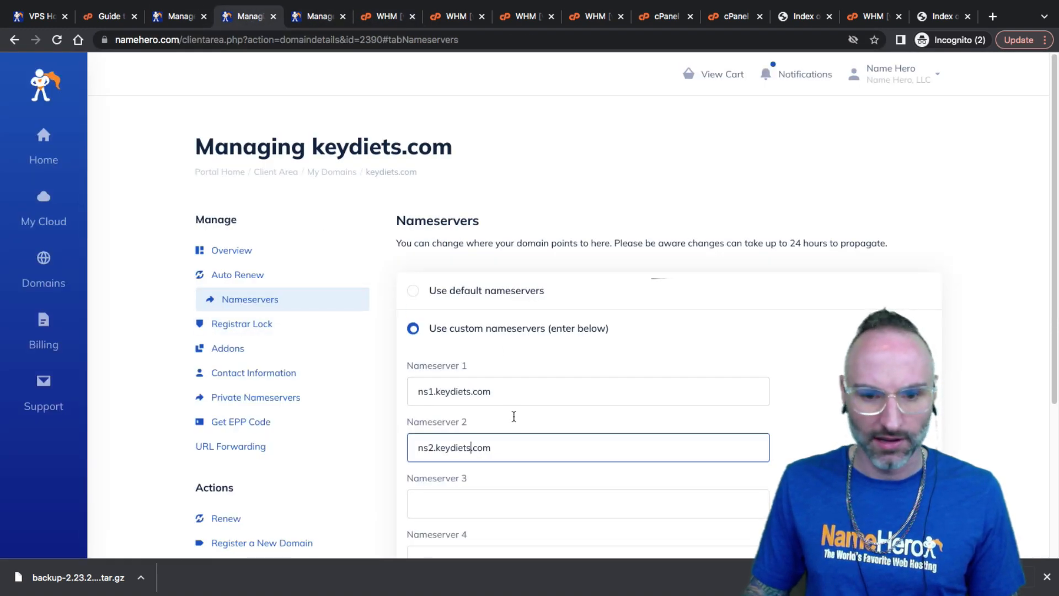
scroll(530, 395, down, 4)
click(416, 467)
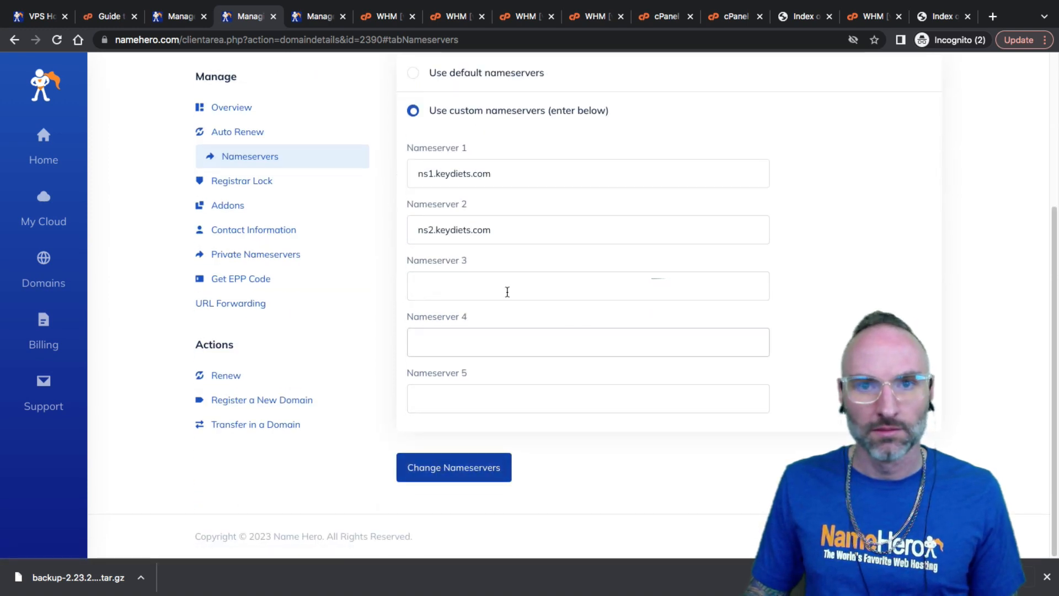
scroll(456, 293, up, 4)
scroll(458, 303, down, 4)
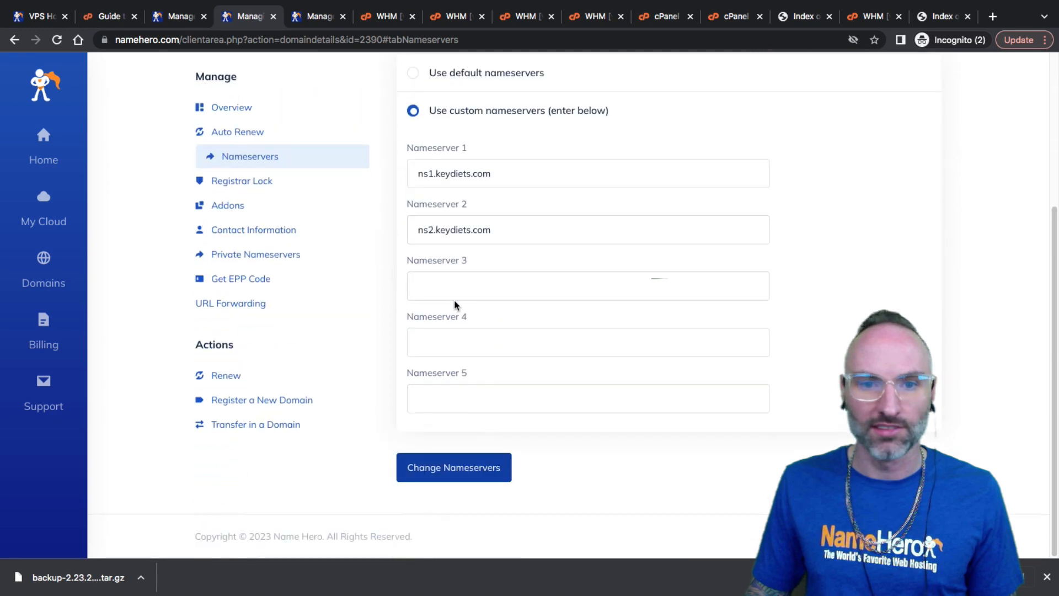
scroll(460, 438, up, 4)
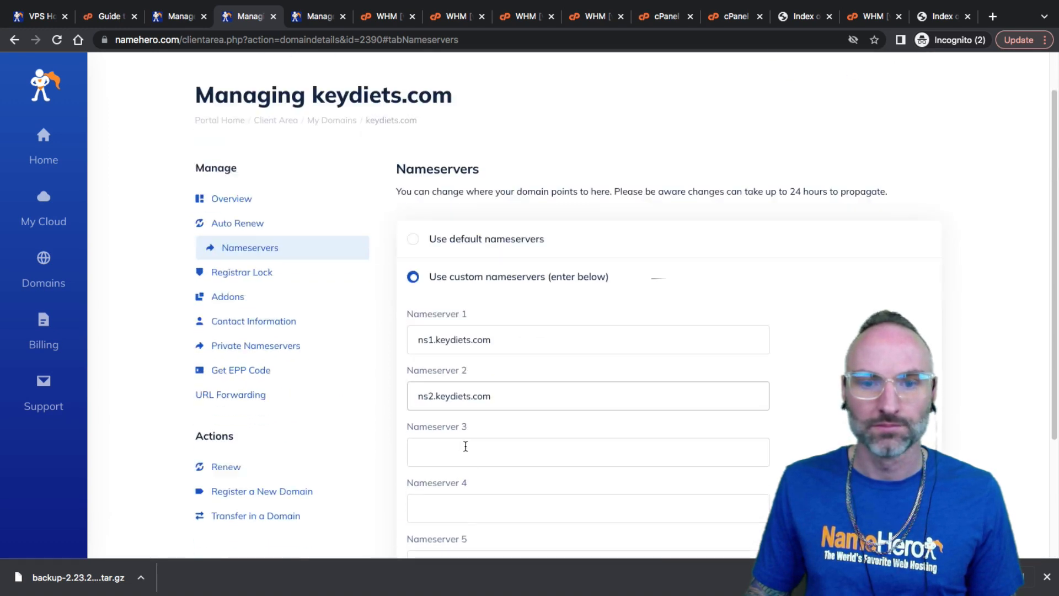
scroll(465, 452, down, 4)
scroll(454, 400, up, 2)
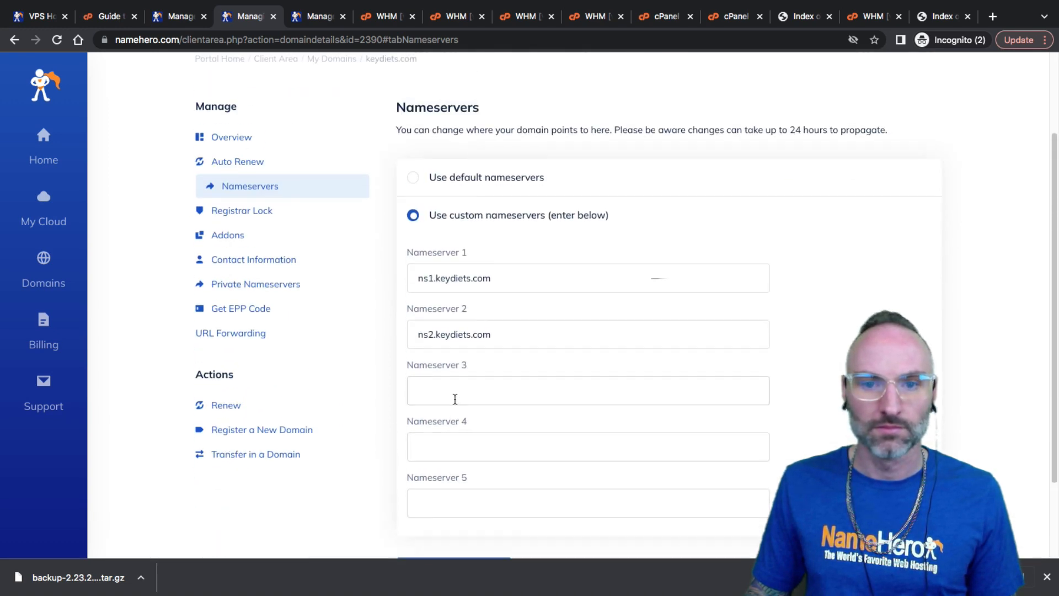
scroll(465, 314, up, 2)
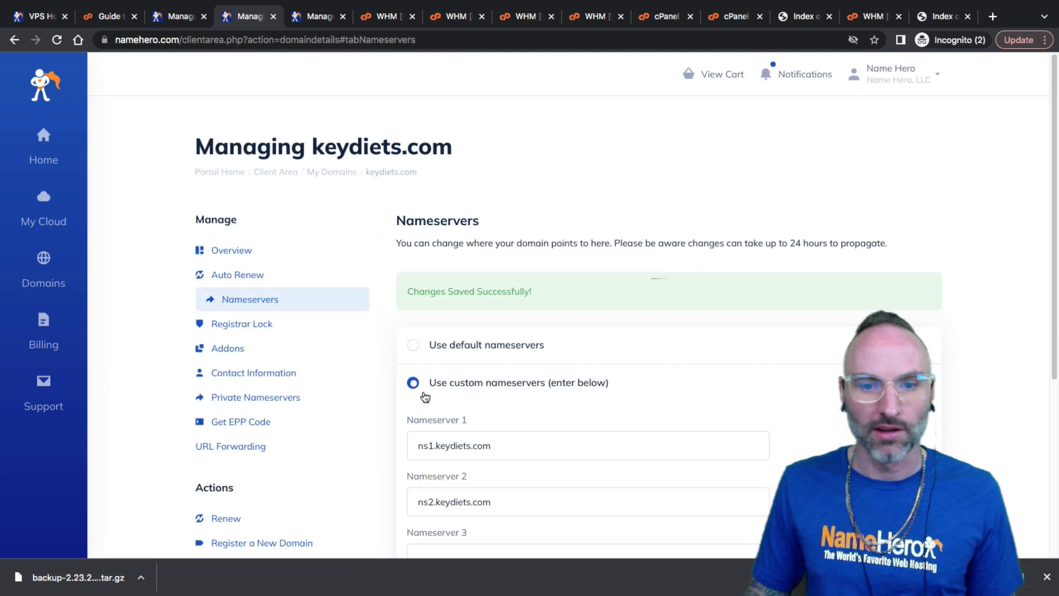
scroll(424, 397, down, 2)
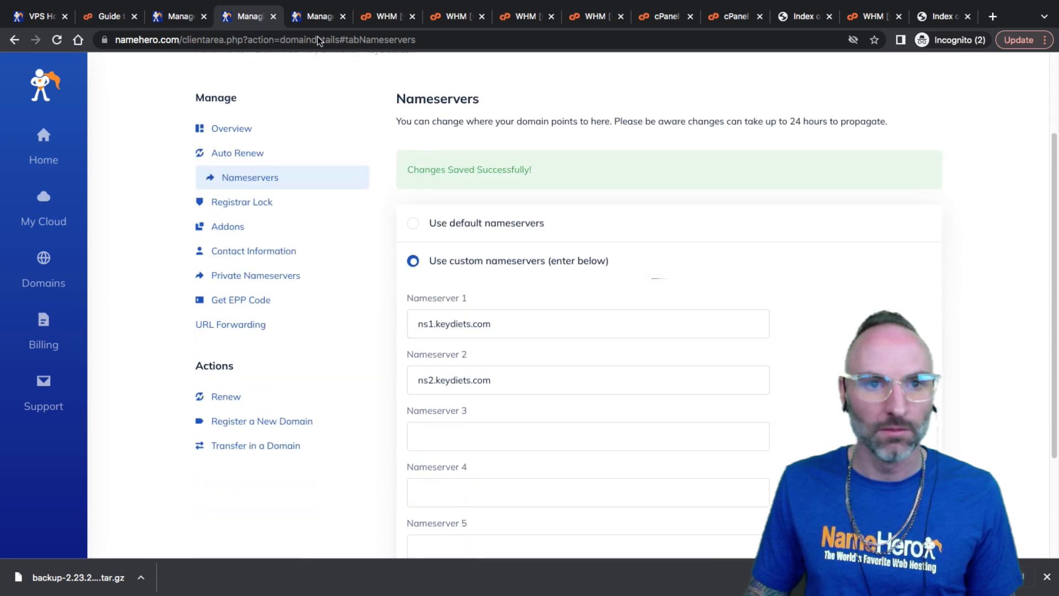
Edit keydiets.com's SOA record to set the primary nameserver to ns1.keydiets.com and save
click(387, 16)
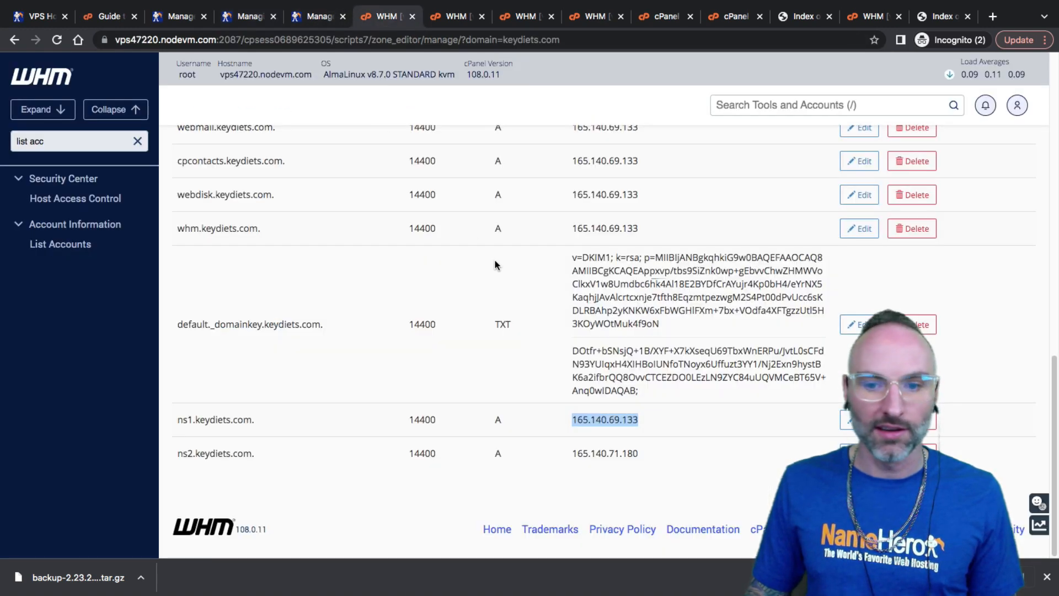
scroll(528, 312, up, 15)
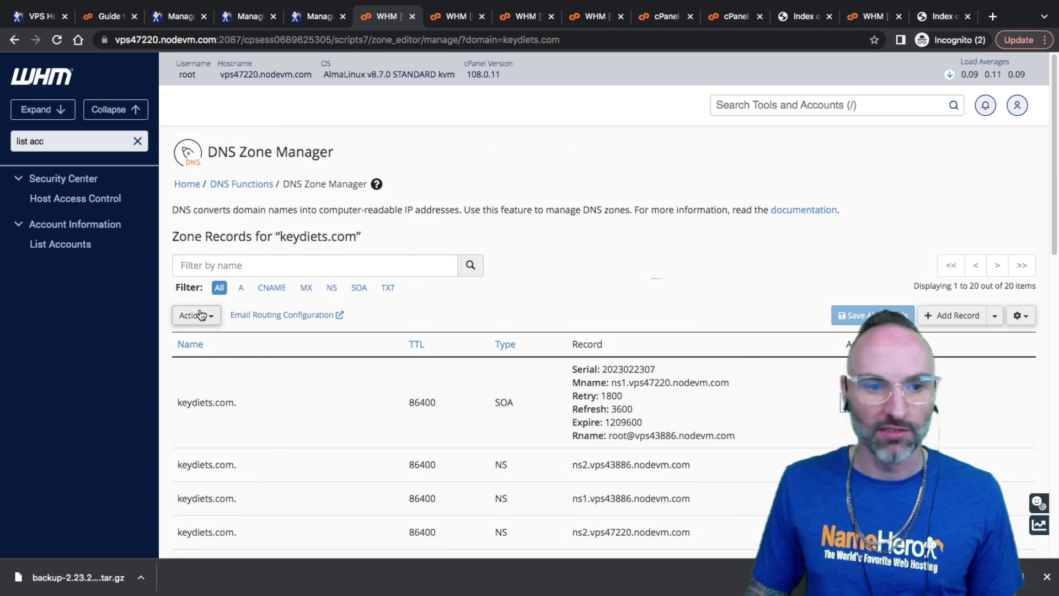
click(342, 184)
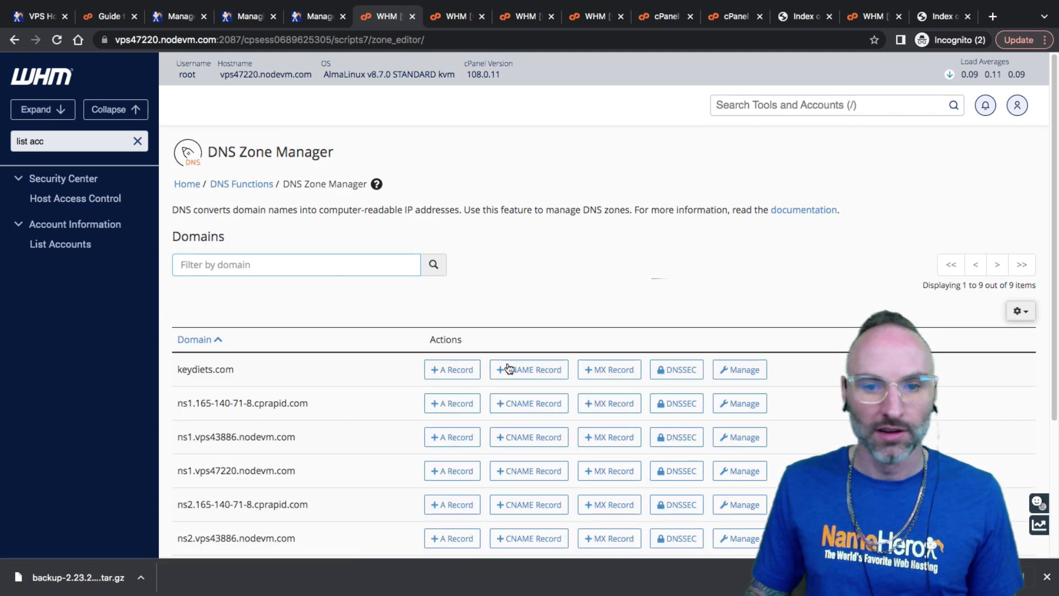
click(740, 370)
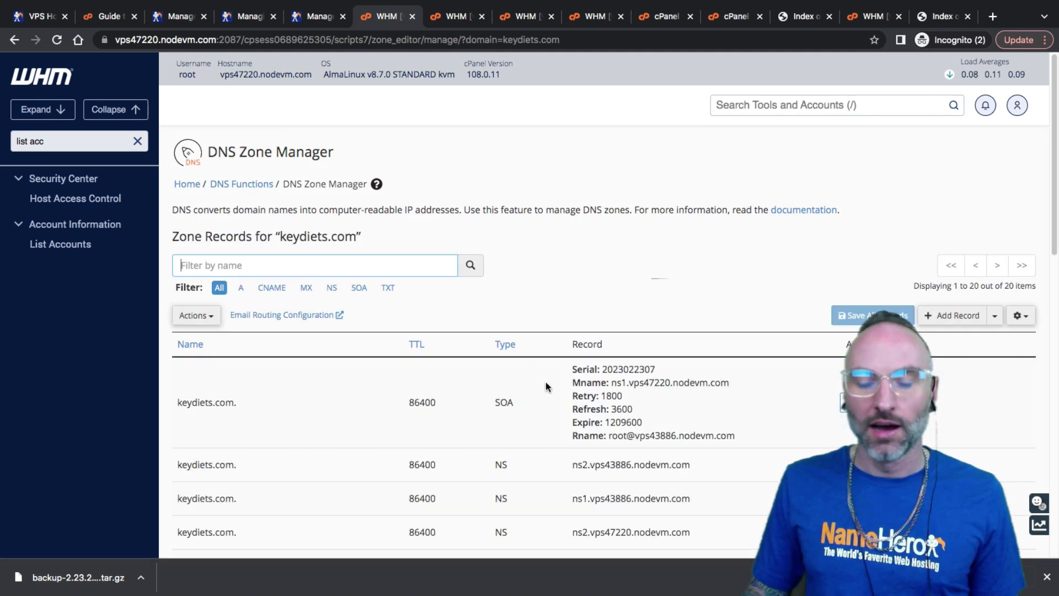
drag(611, 383, 743, 385)
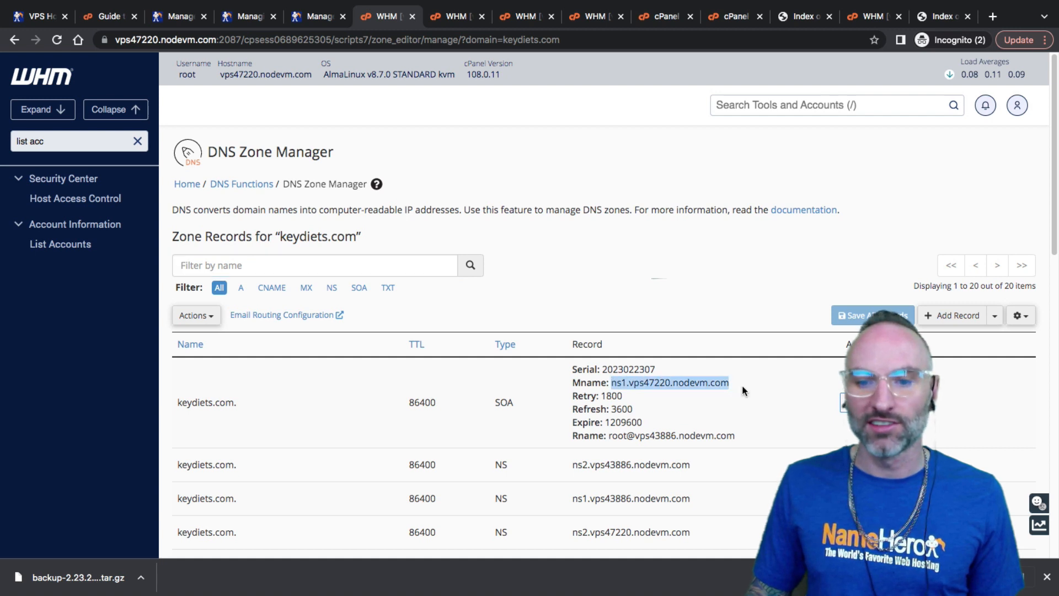
click(842, 403)
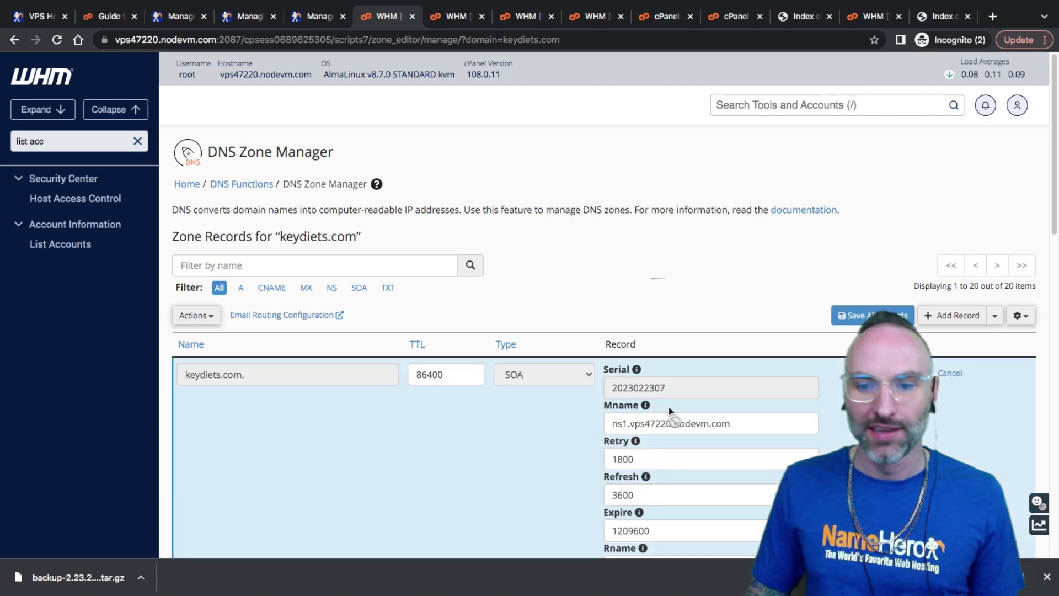
drag(630, 424, 750, 423)
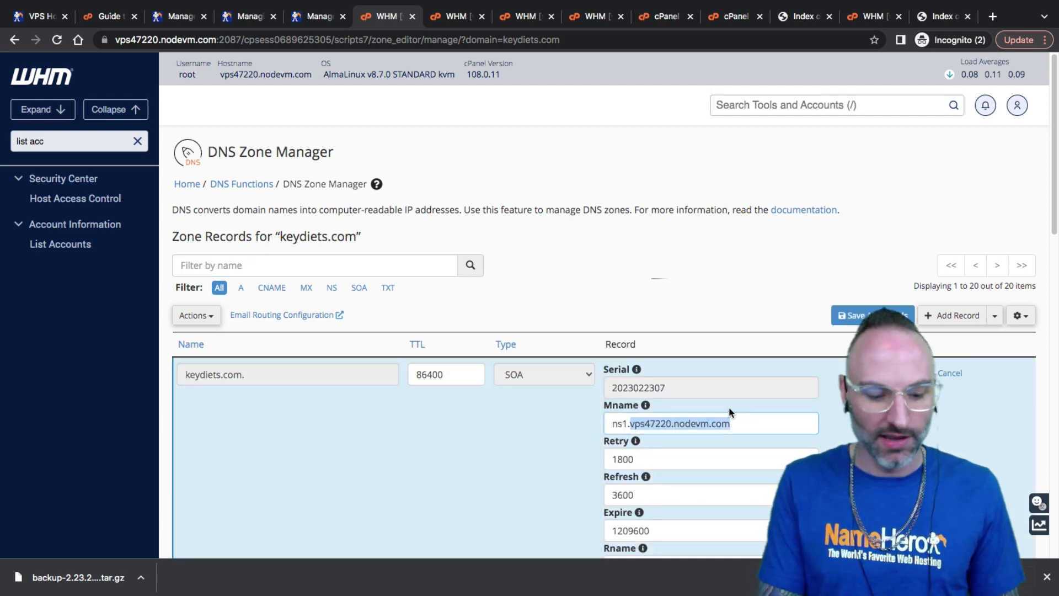
text(keydiets.com)
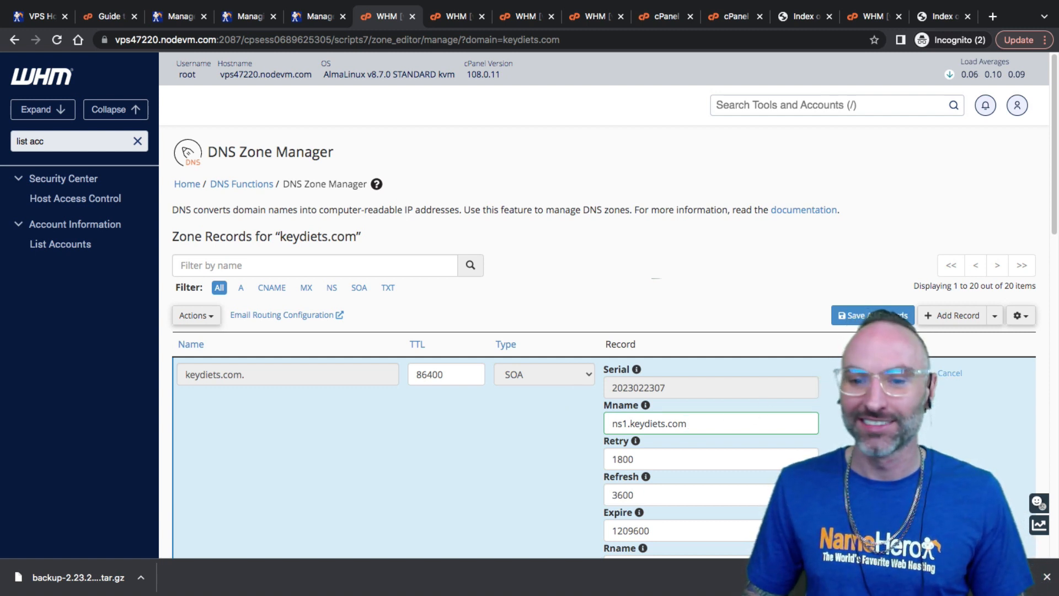
click(873, 315)
Review the zone's NS records, which still list the old server names
scroll(635, 381, down, 4)
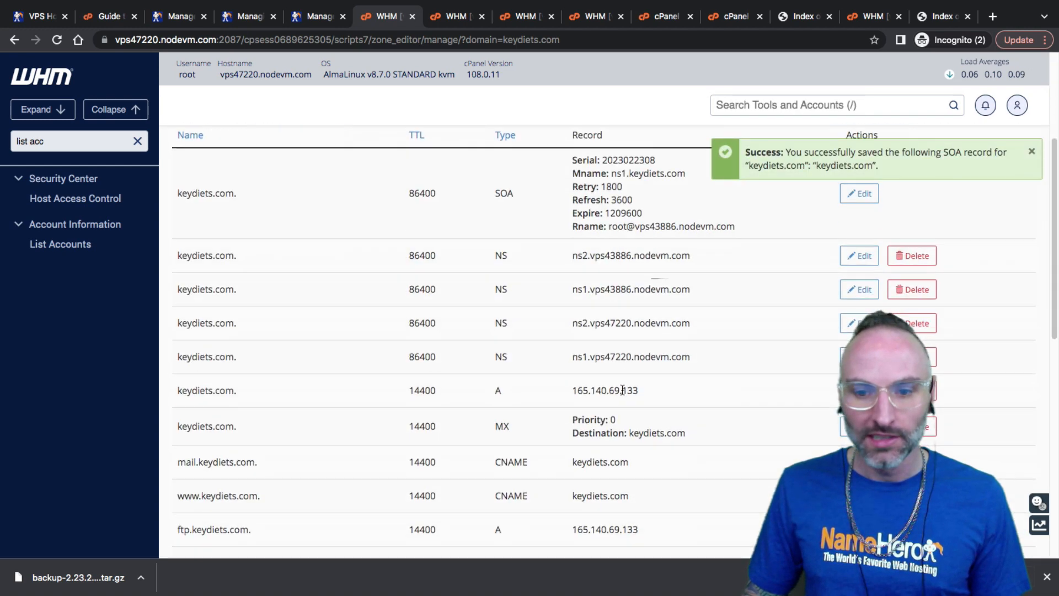
drag(583, 255, 691, 256)
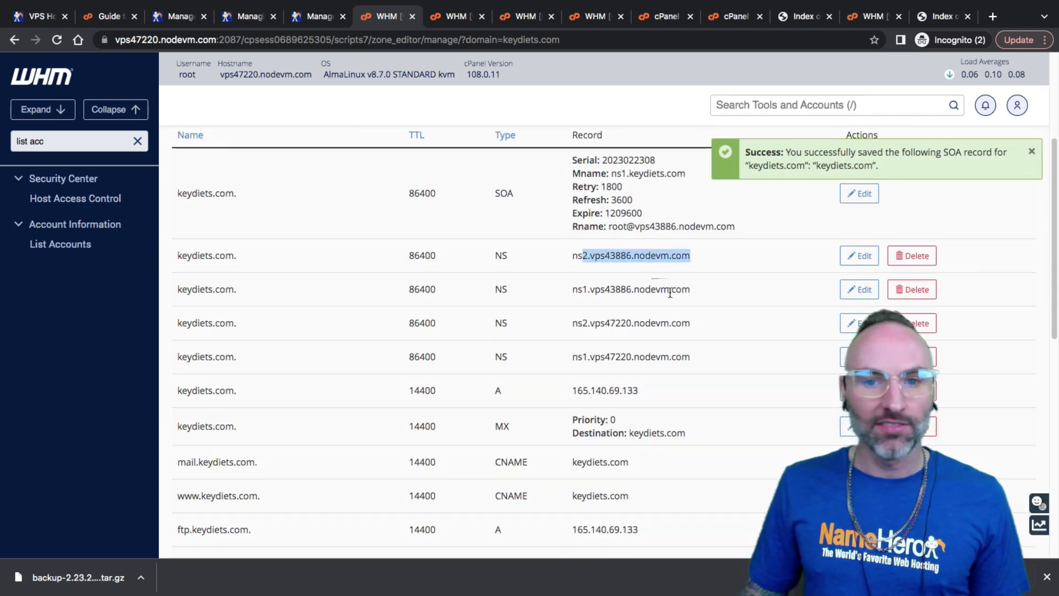
click(576, 289)
drag(671, 293, 651, 259)
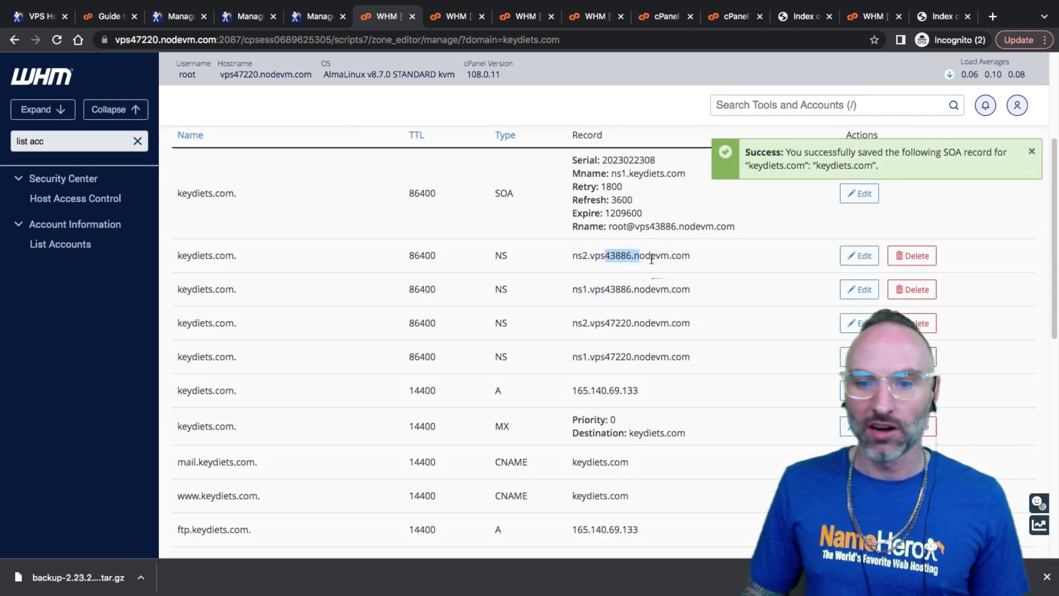
scroll(595, 313, down, 5)
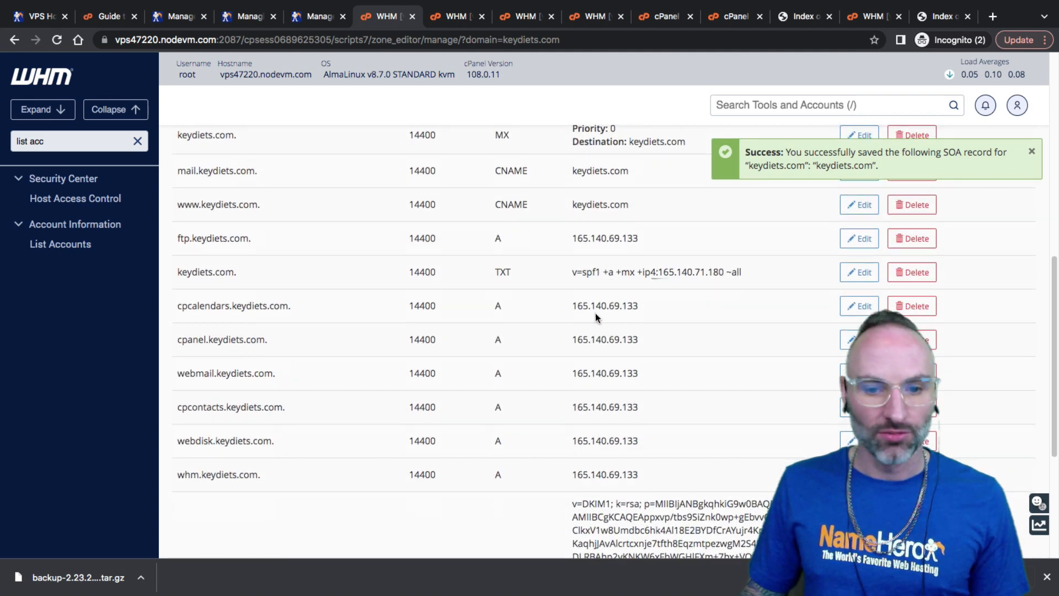
scroll(595, 313, down, 4)
scroll(566, 416, up, 4)
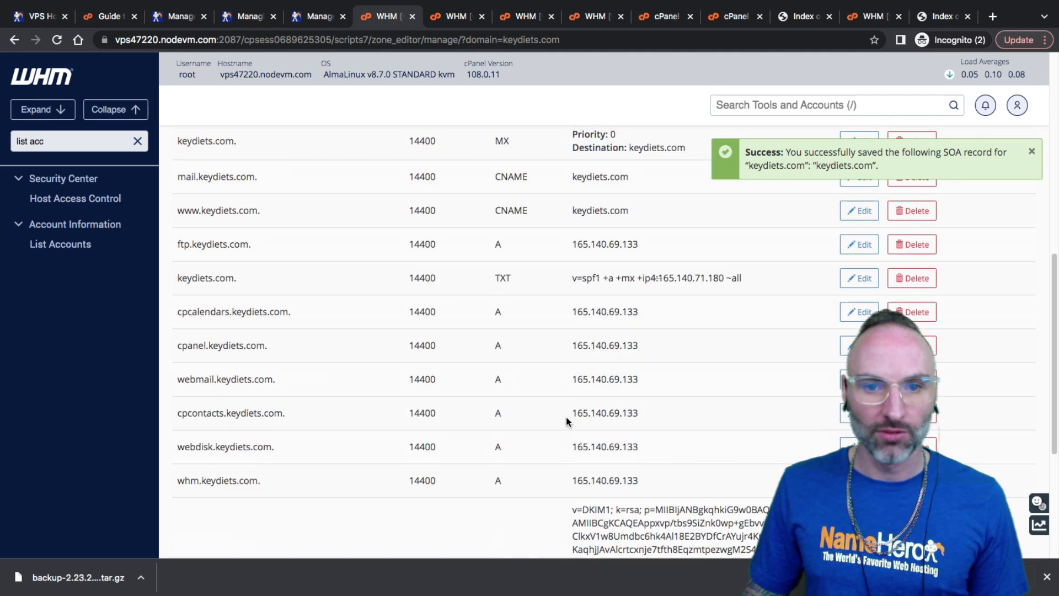
scroll(566, 421, up, 5)
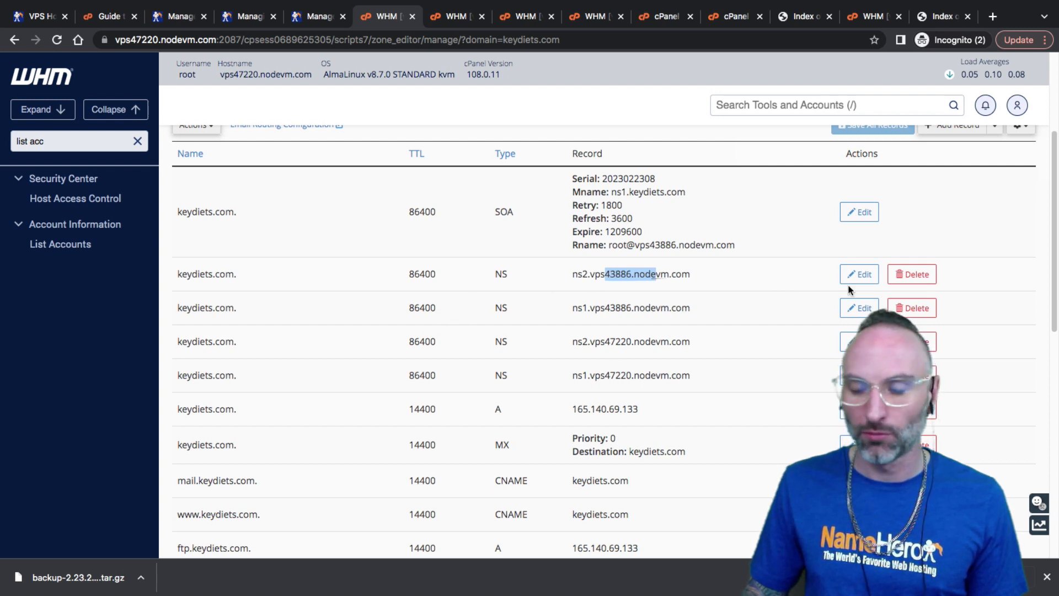
Change the ns2.vps43886.nodevm.com NS record to ns1.keydiets.com and save it
click(861, 274)
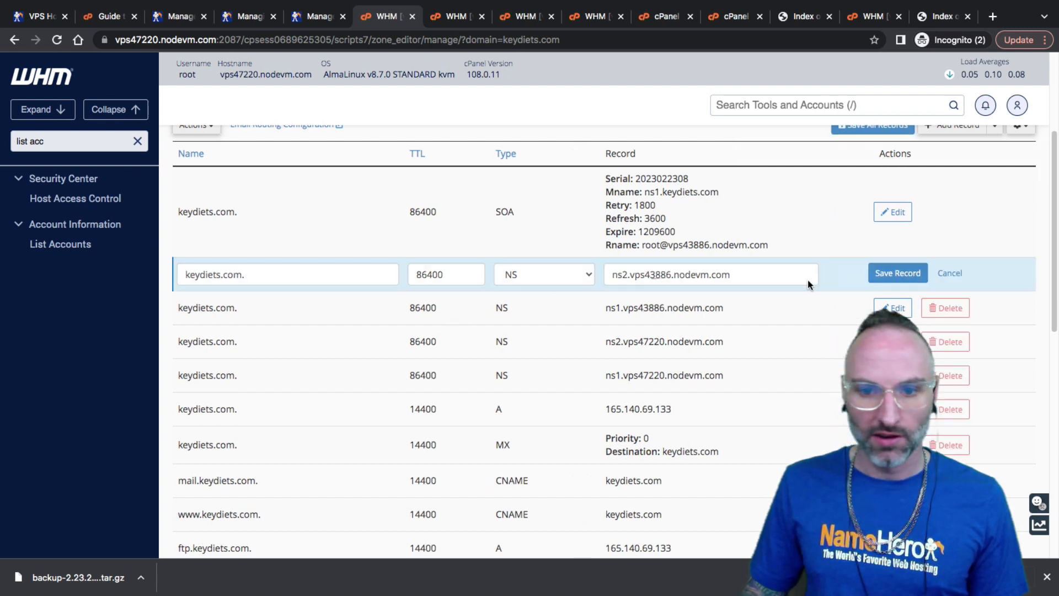
mouse_move(734, 275)
mouse_down()
mouse_move(613, 274)
mouse_move(753, 275)
mouse_up()
click(612, 275)
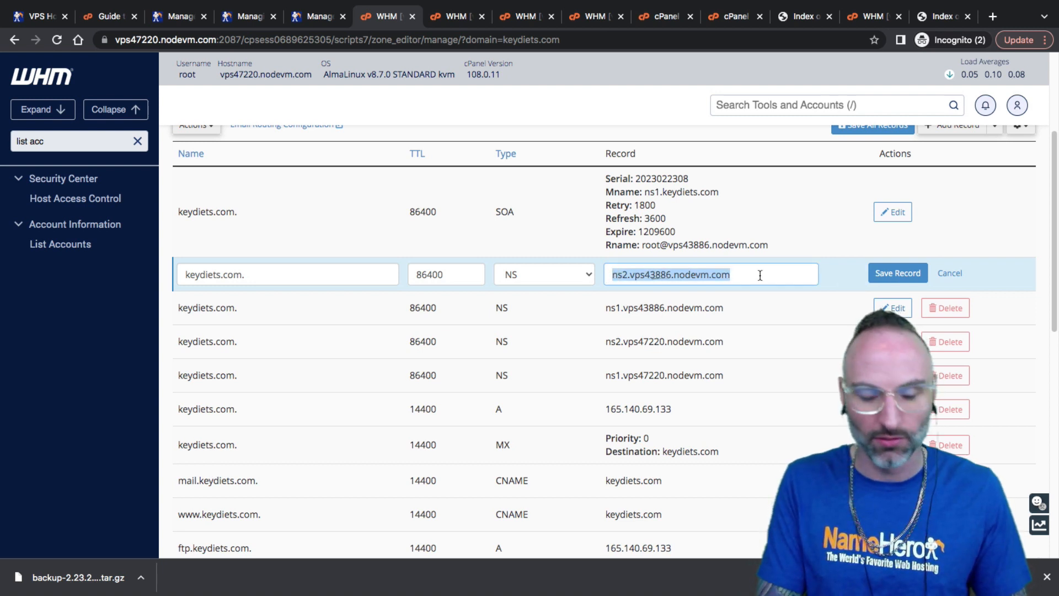
text(ns1.key)
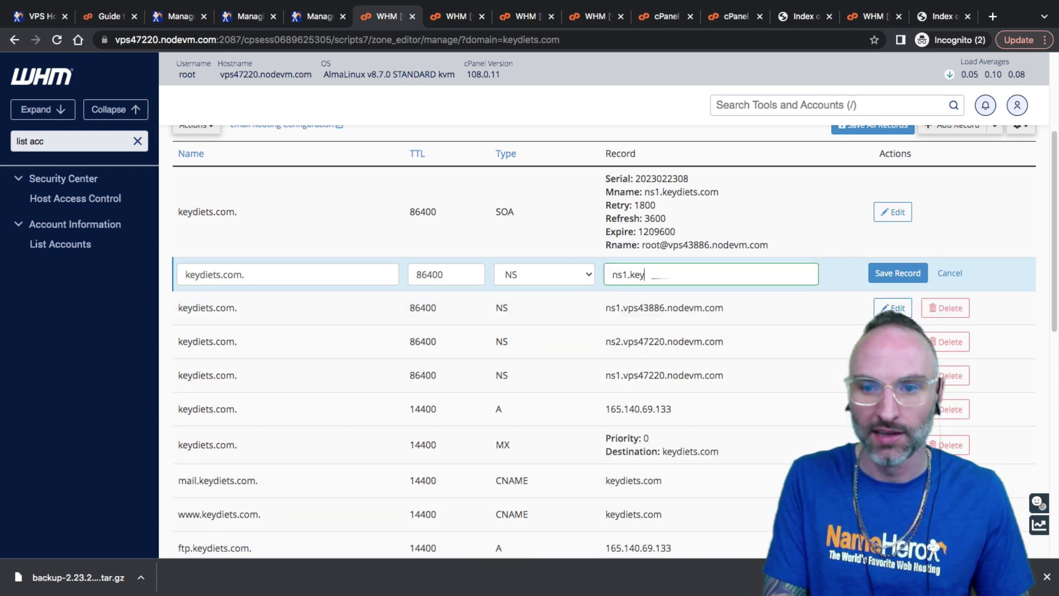
text(diets.com)
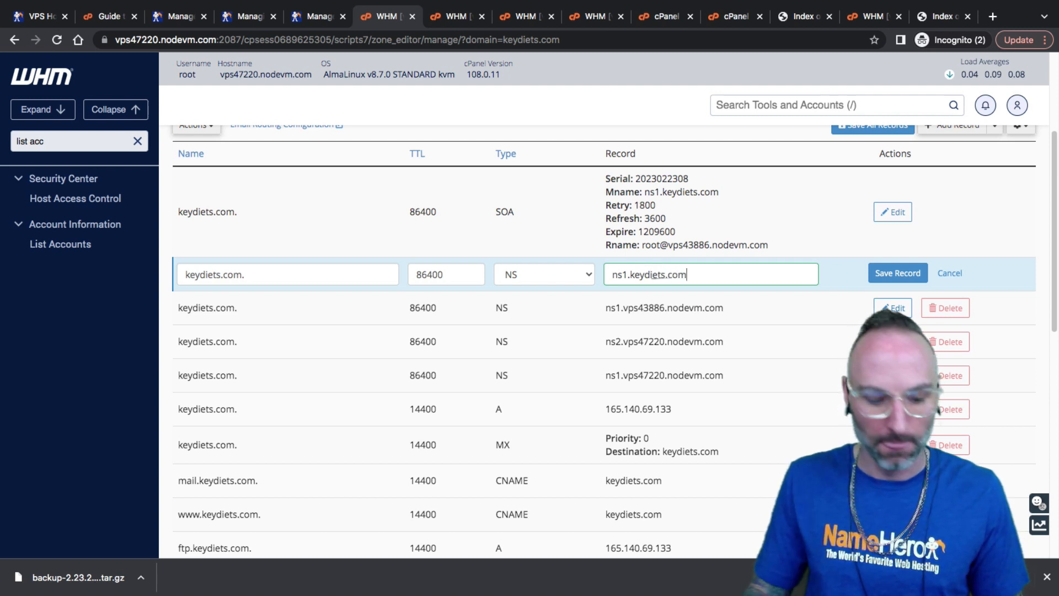
key(ctrl+a)
key(ctrl+c)
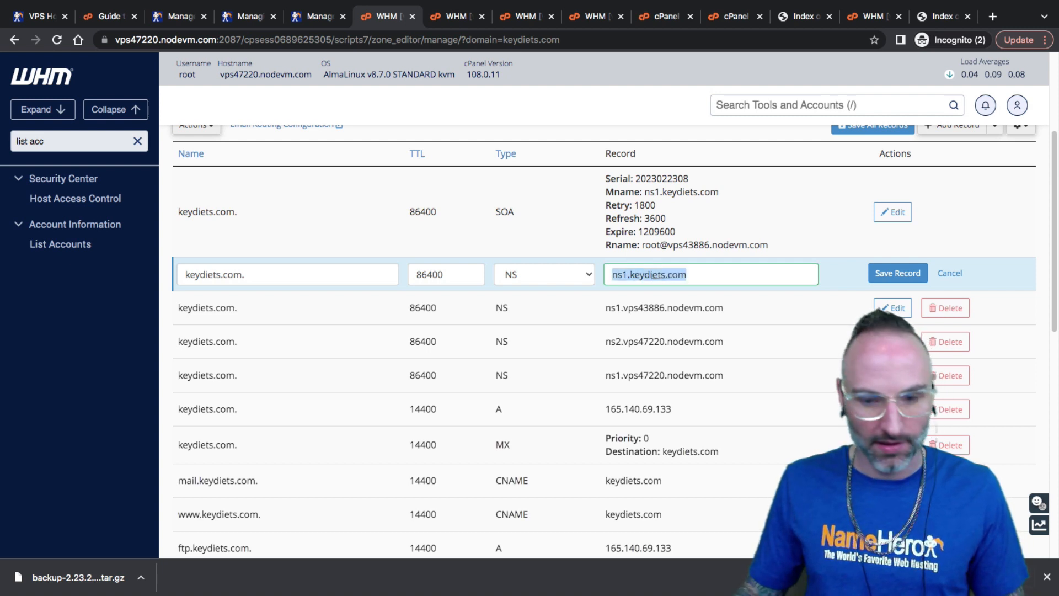
click(897, 274)
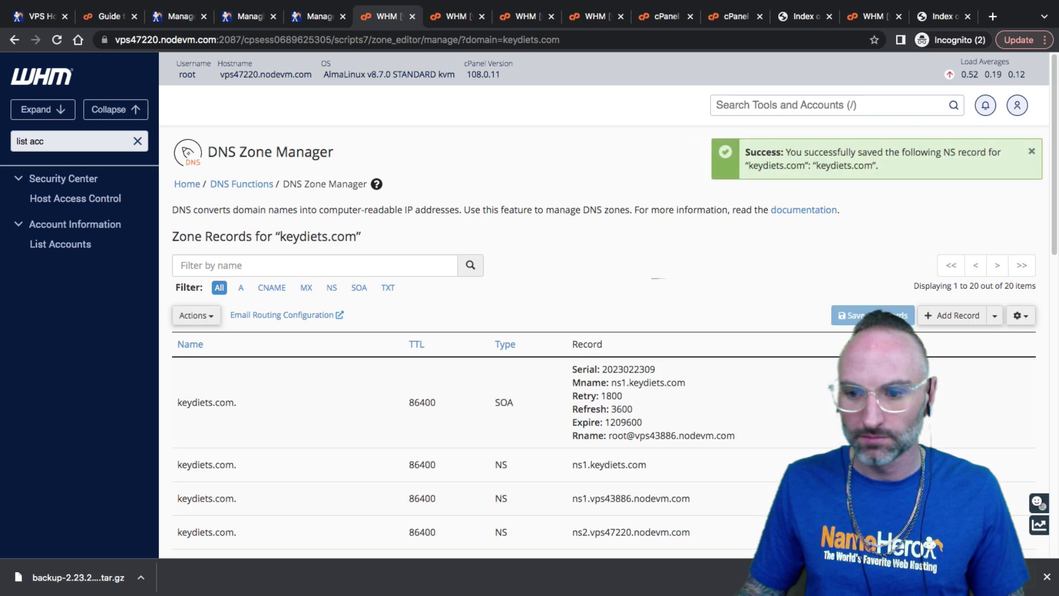
Change the ns1.vps43886.nodevm.com NS record to ns2.keydiets.com and save it
scroll(607, 331, down, 2)
click(891, 383)
triple_click(790, 382)
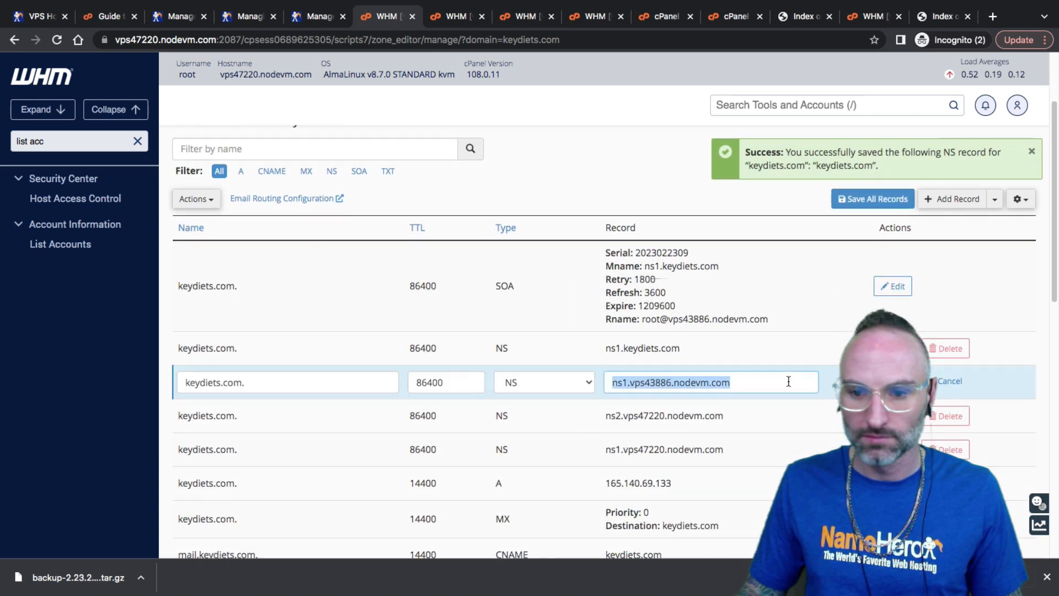
key(ctrl+v)
click(628, 383)
key(BackSpace)
text(2)
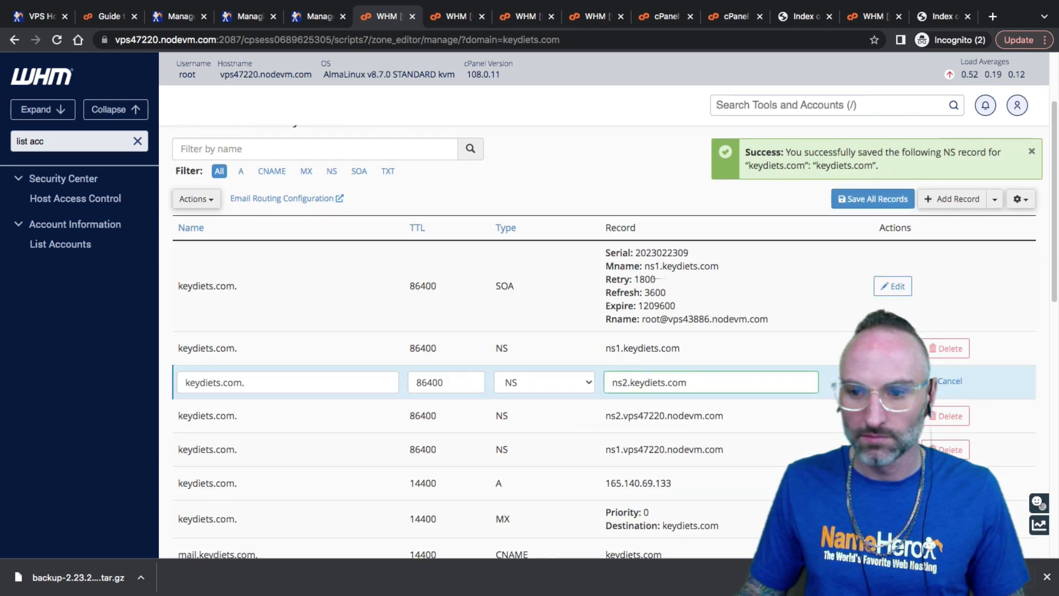
click(889, 382)
Delete the ns2 and ns1.vps47220.nodevm.com NS records, confirming each deletion
scroll(804, 397, down, 4)
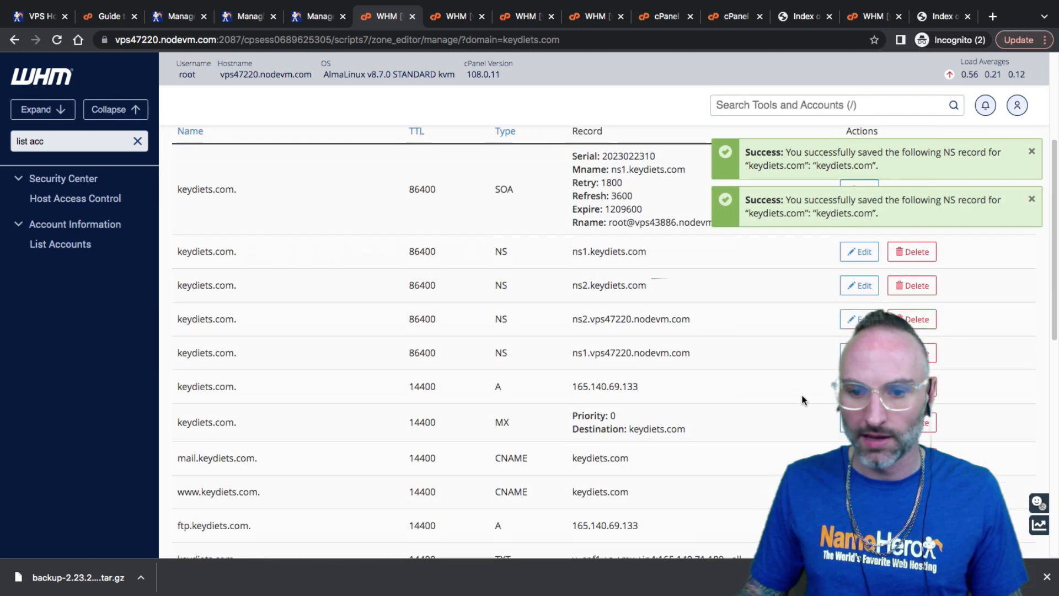
click(913, 319)
click(614, 178)
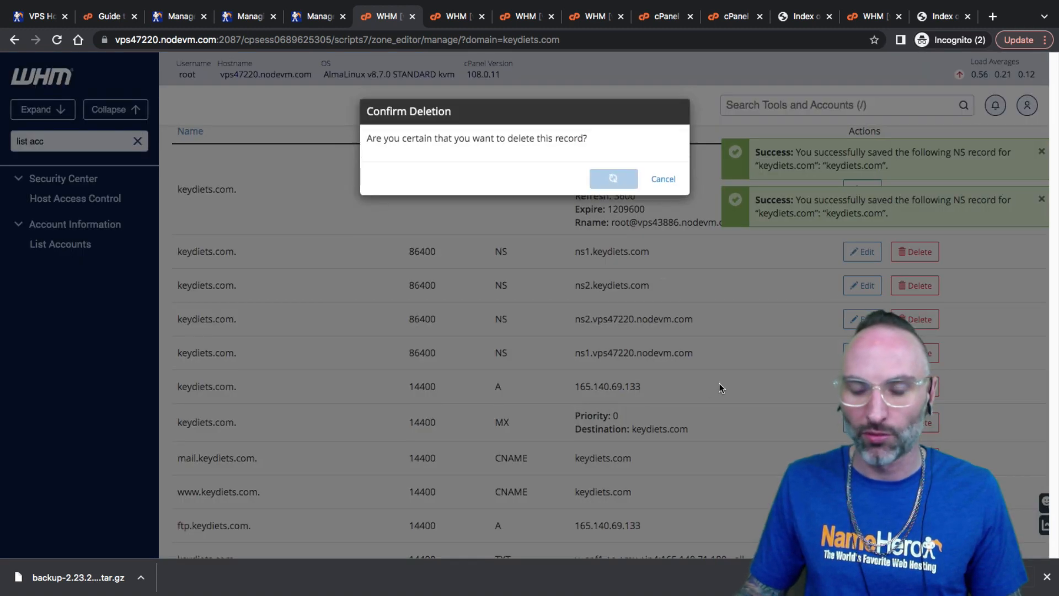
scroll(881, 291, down, 5)
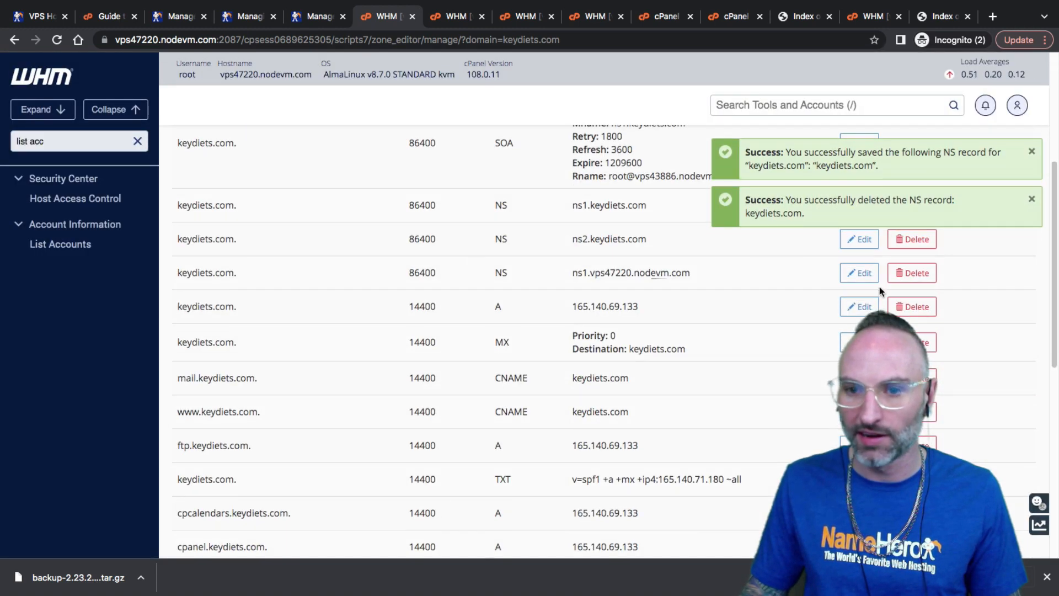
click(912, 272)
click(614, 178)
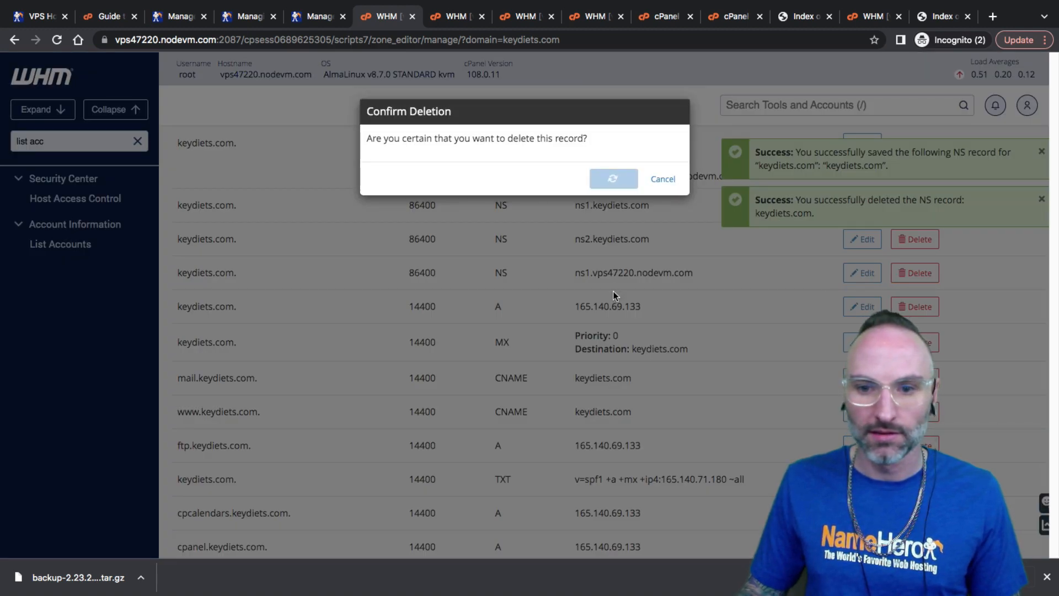
Copy the keydiets.com domain text from the ns1 record
scroll(615, 392, down, 5)
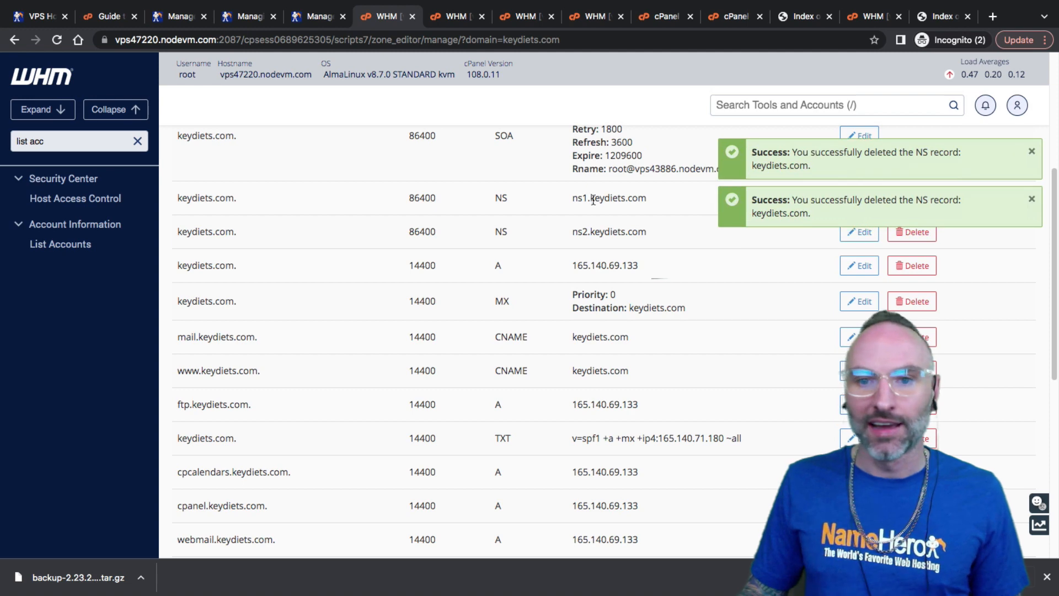
drag(592, 199, 646, 199)
right_click(645, 199)
click(662, 224)
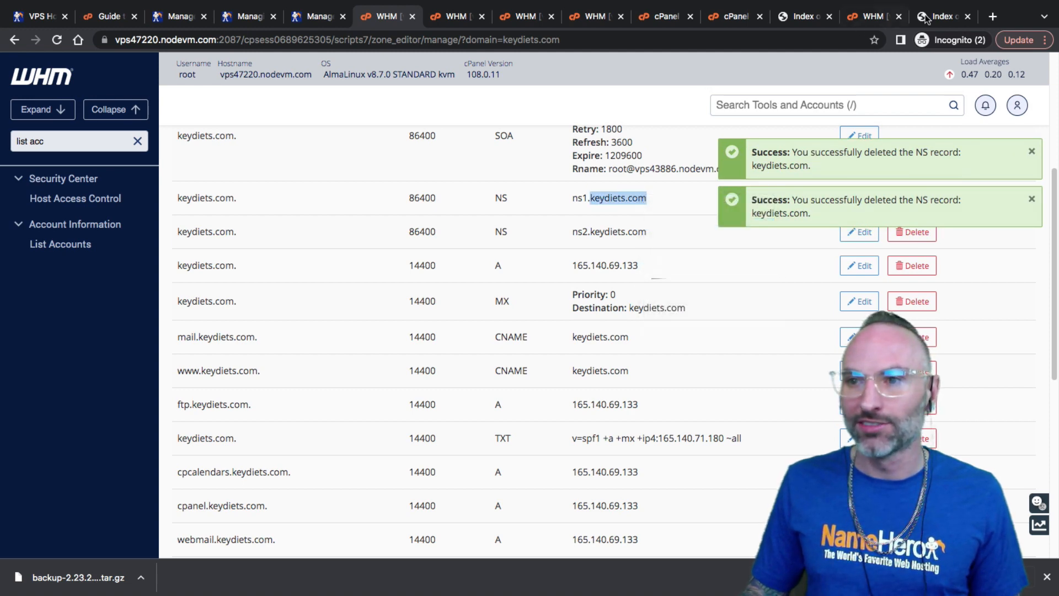
click(927, 19)
Load the dnshero.com homepage in the browser
click(480, 40)
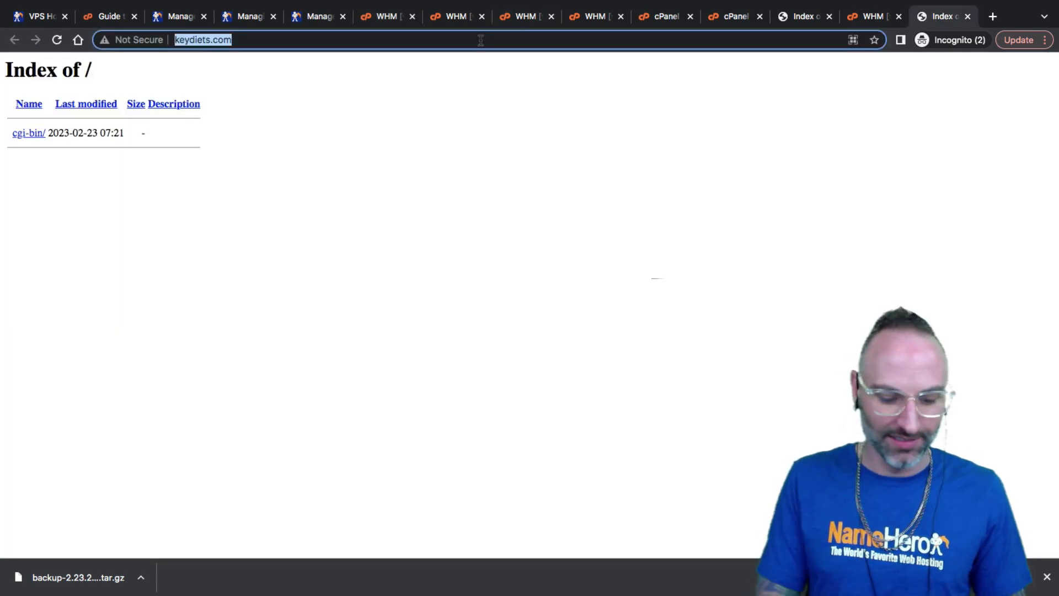
text(dnshero)
key(Return)
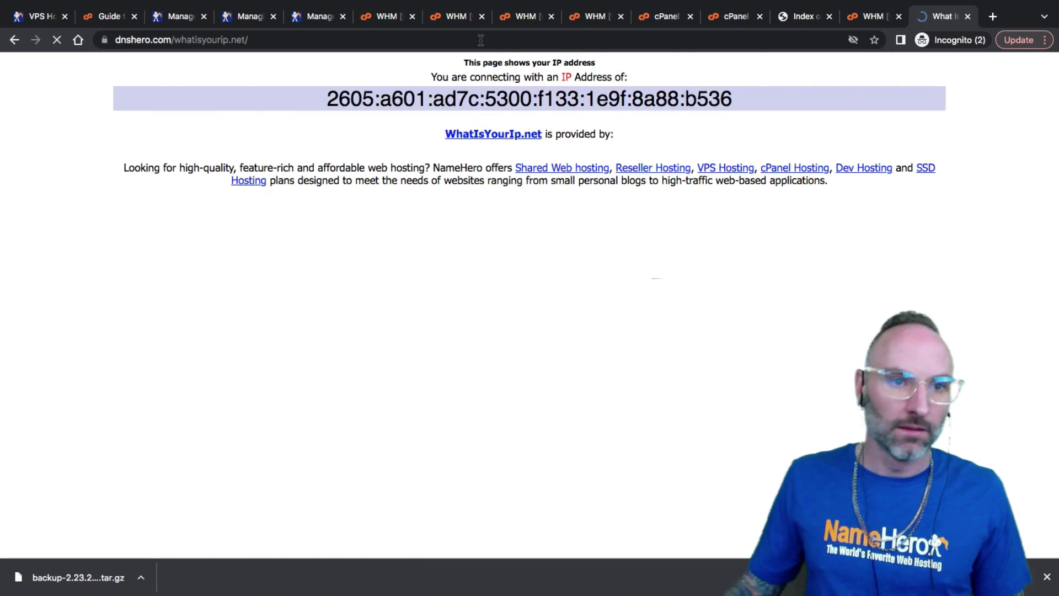
click(327, 45)
text(dnshero.com)
key(Delete)
key(Return)
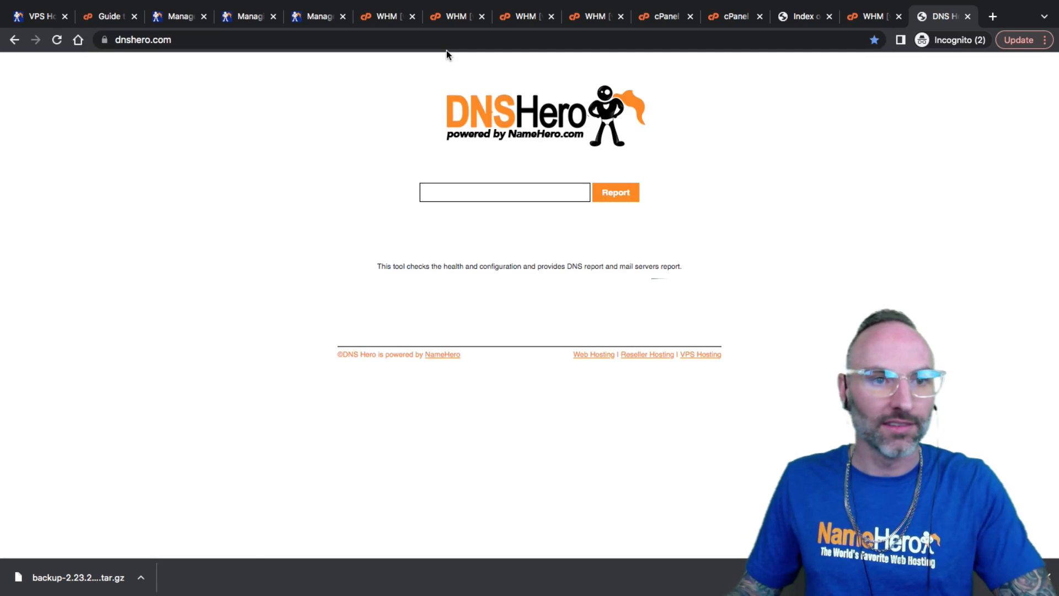
Paste keydiets.com into the Report box and run the DNS report
right_click(463, 189)
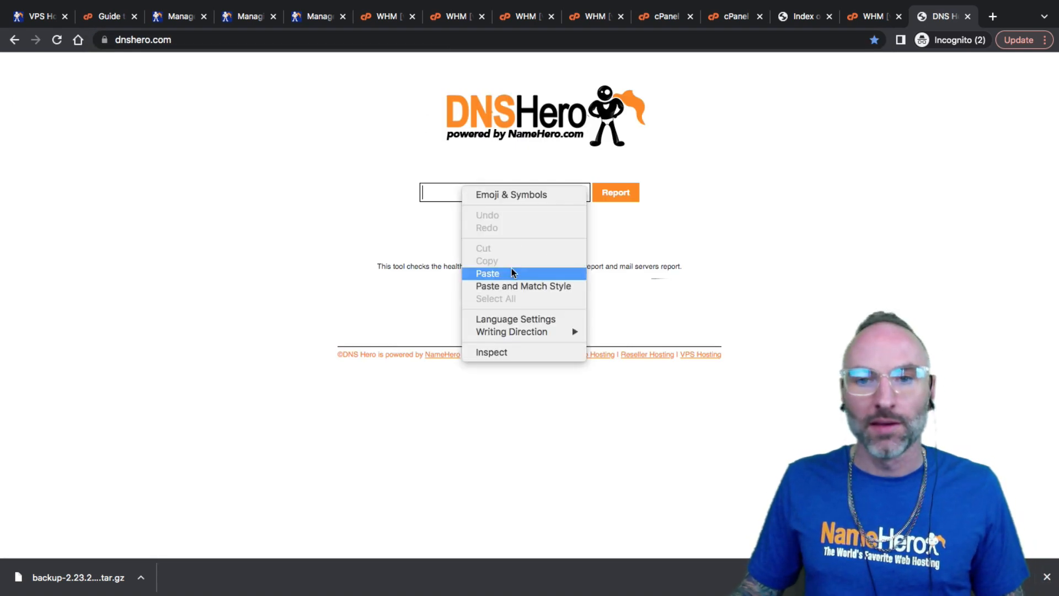
click(513, 274)
key(Return)
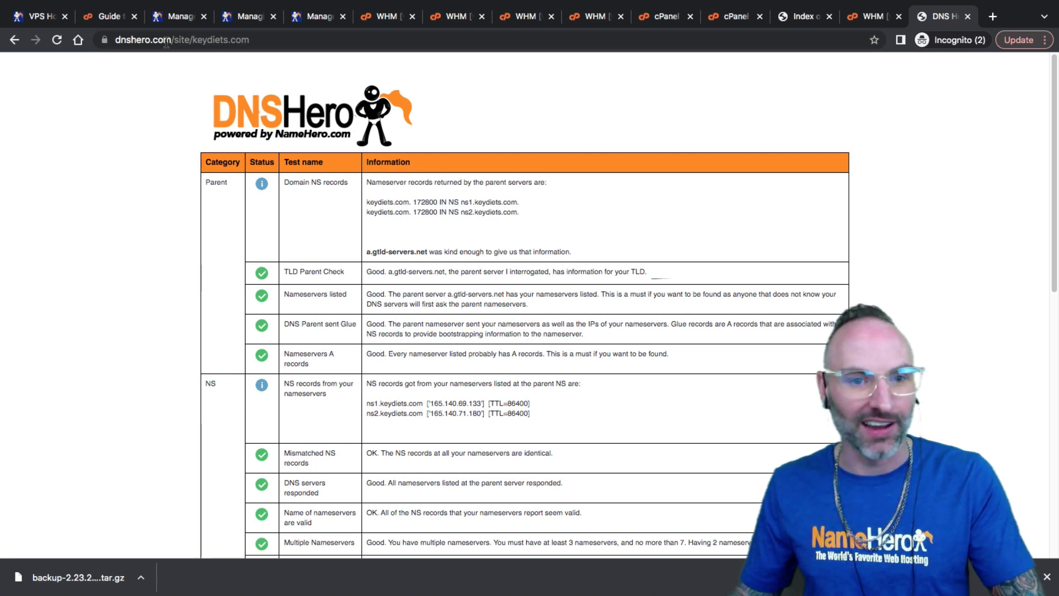
scroll(463, 383, down, 10)
scroll(467, 382, up, 10)
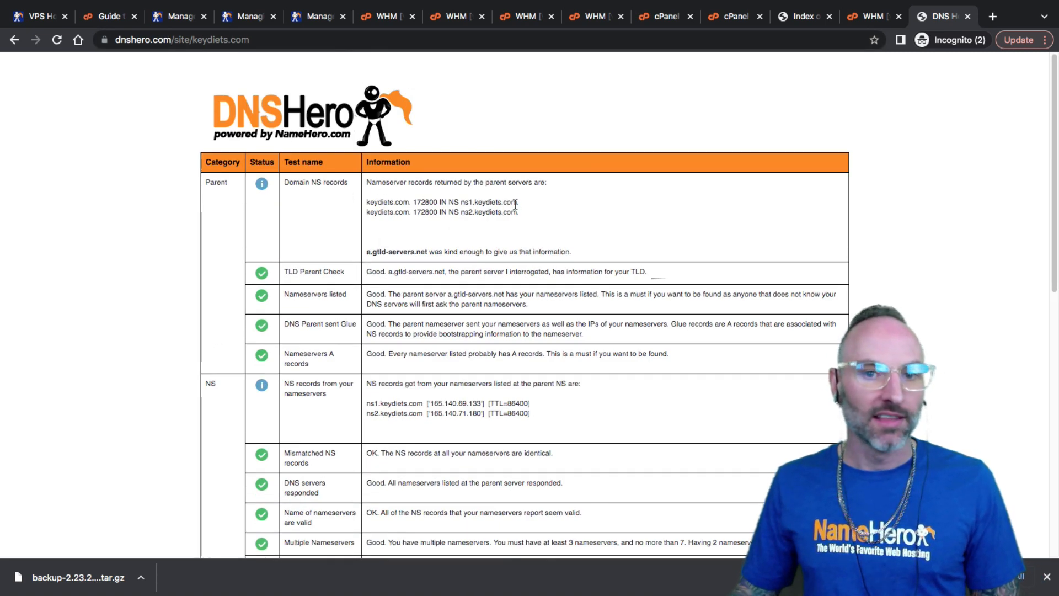
Review the report's parent nameservers ns1/ns2.keydiets.com and the SOA EXPIRE value
click(453, 215)
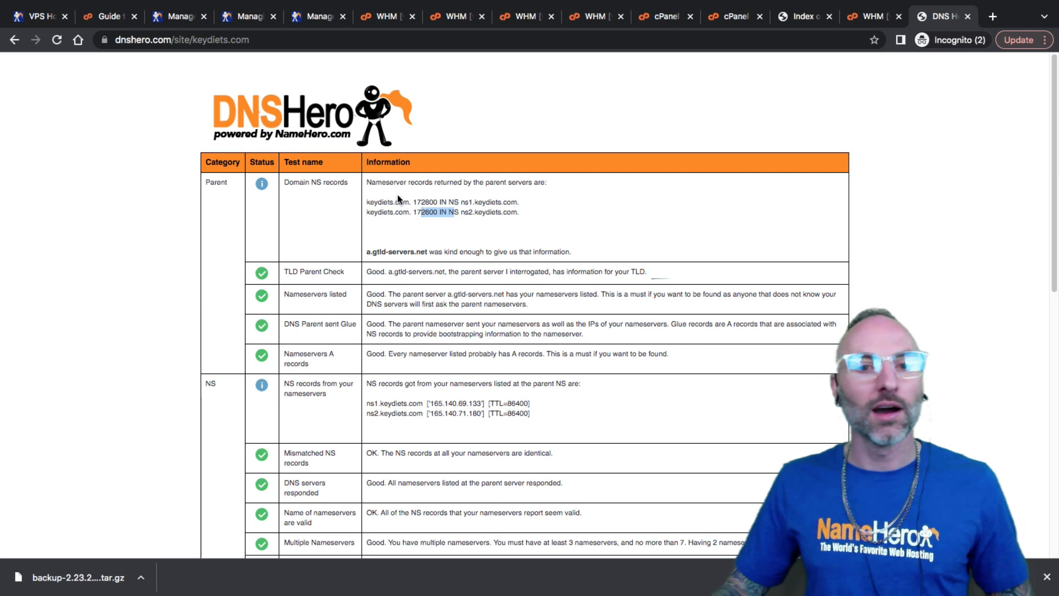
drag(368, 200, 554, 221)
click(515, 219)
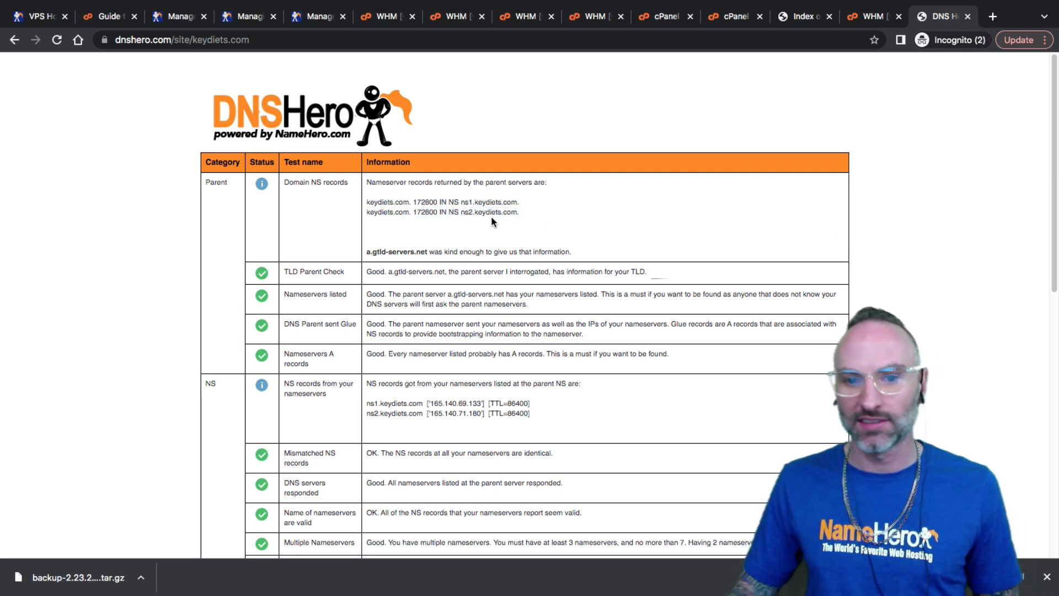
scroll(492, 221, down, 7)
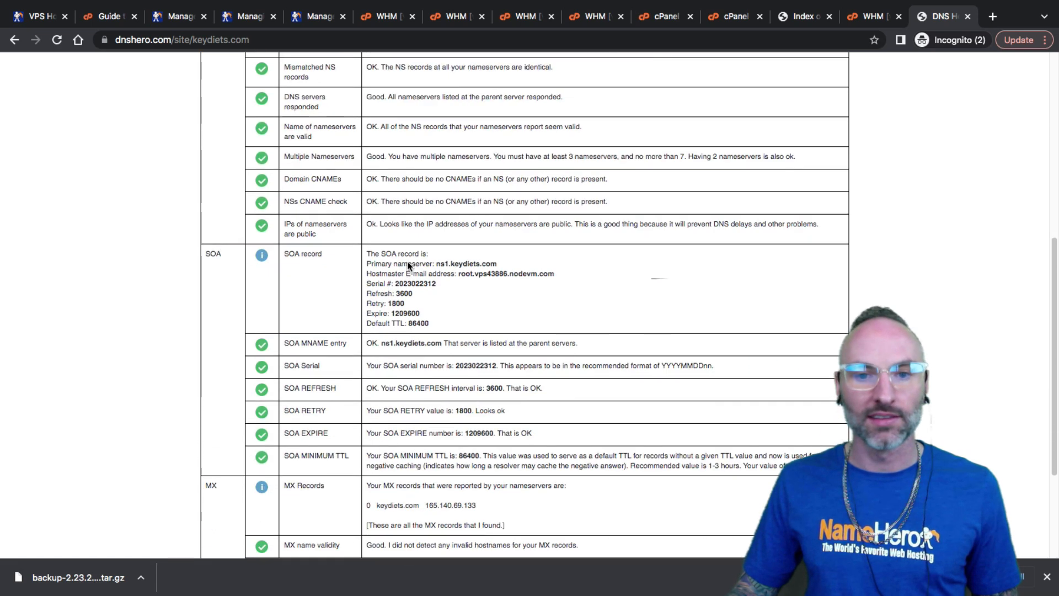
scroll(408, 265, down, 3)
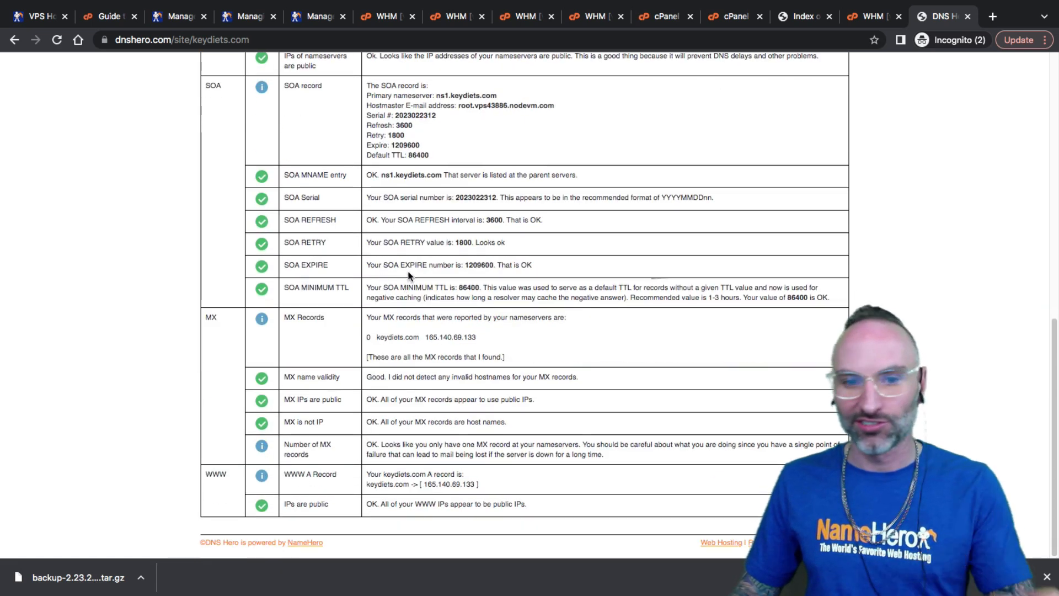
drag(437, 265, 476, 264)
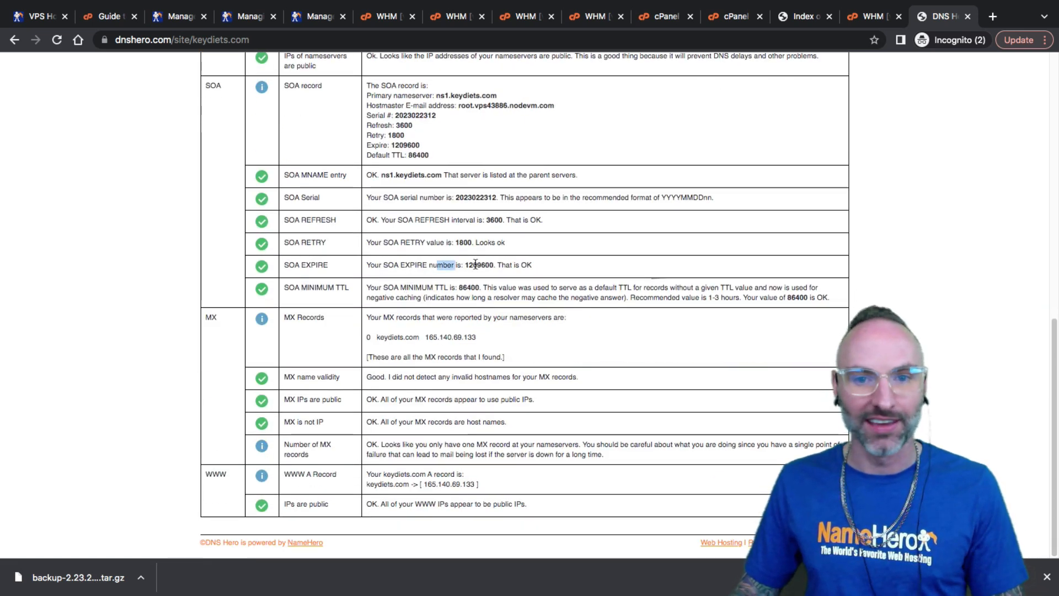
scroll(435, 243, up, 10)
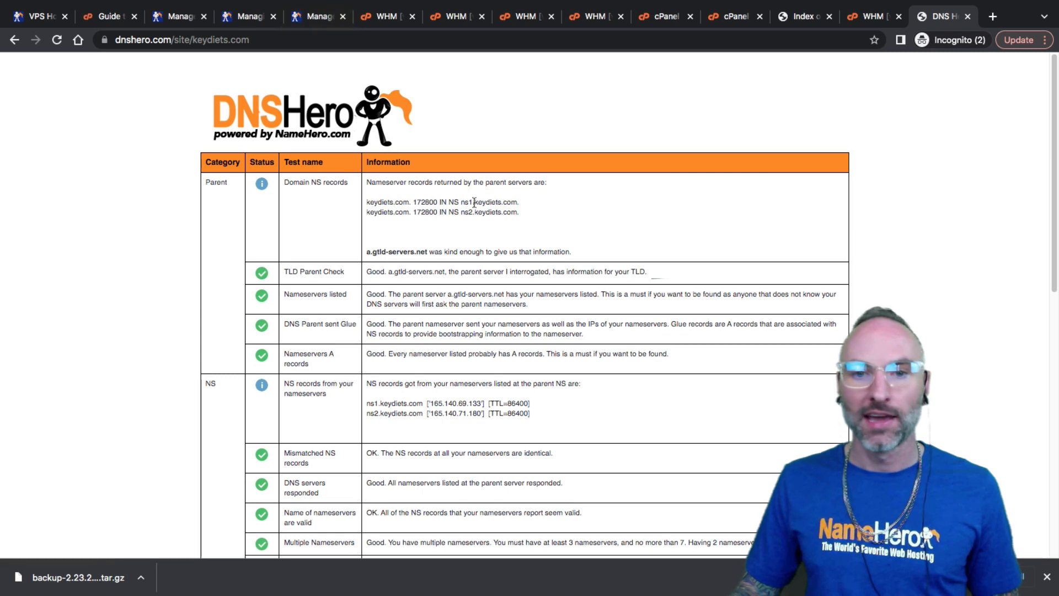
scroll(430, 331, down, 10)
scroll(422, 378, up, 10)
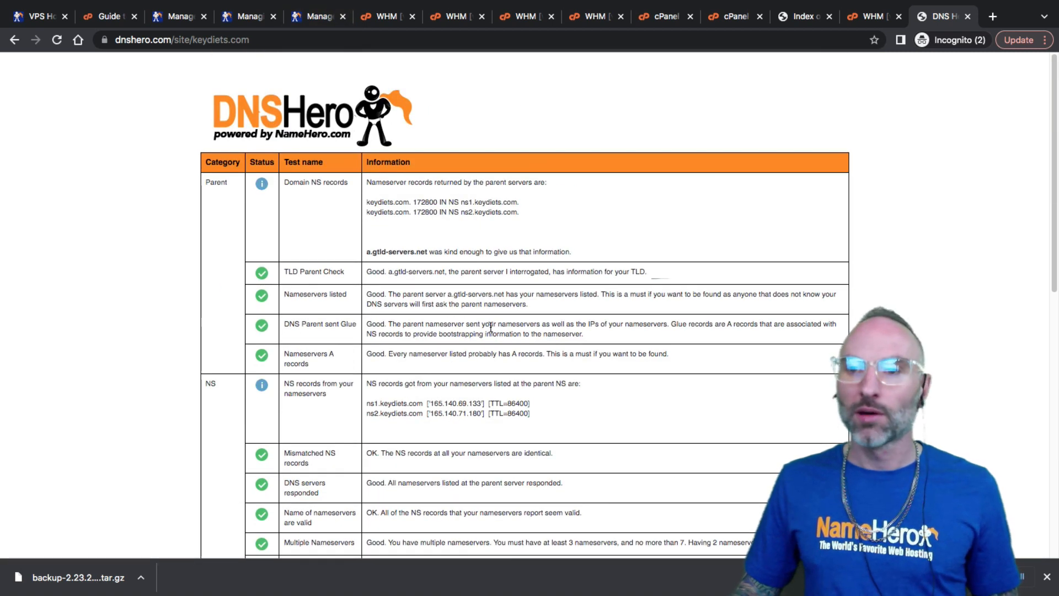
click(785, 17)
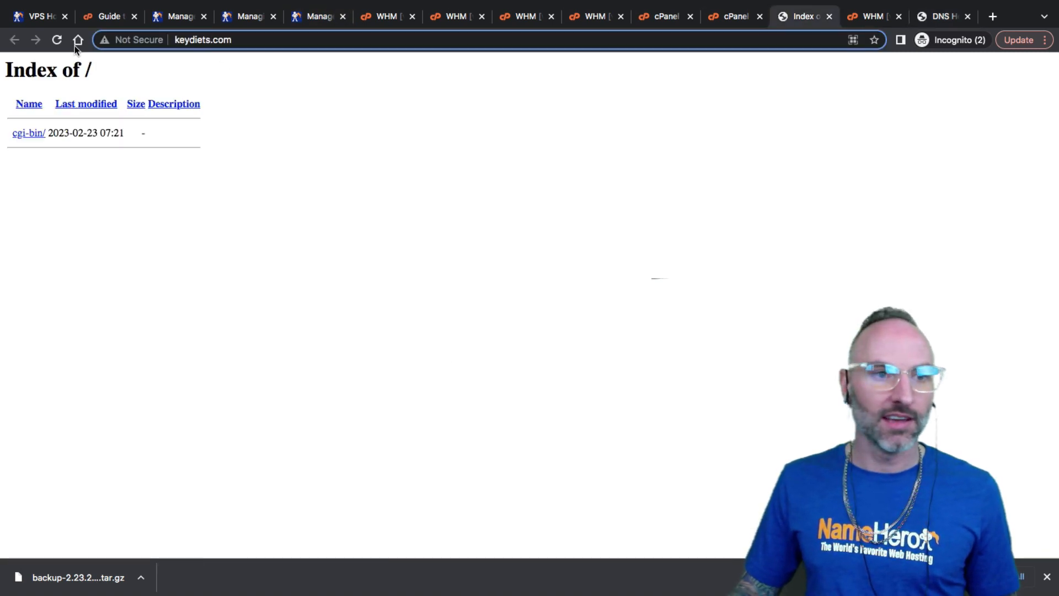
Reload the keydiets.com site, still an empty listing, then return to the DNSHero report
click(57, 40)
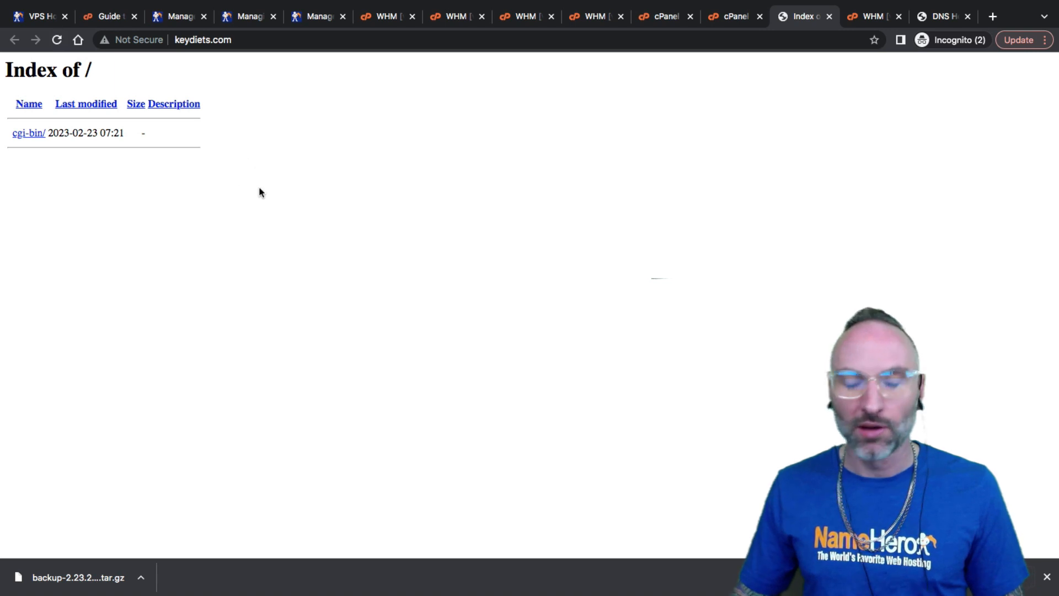
click(932, 22)
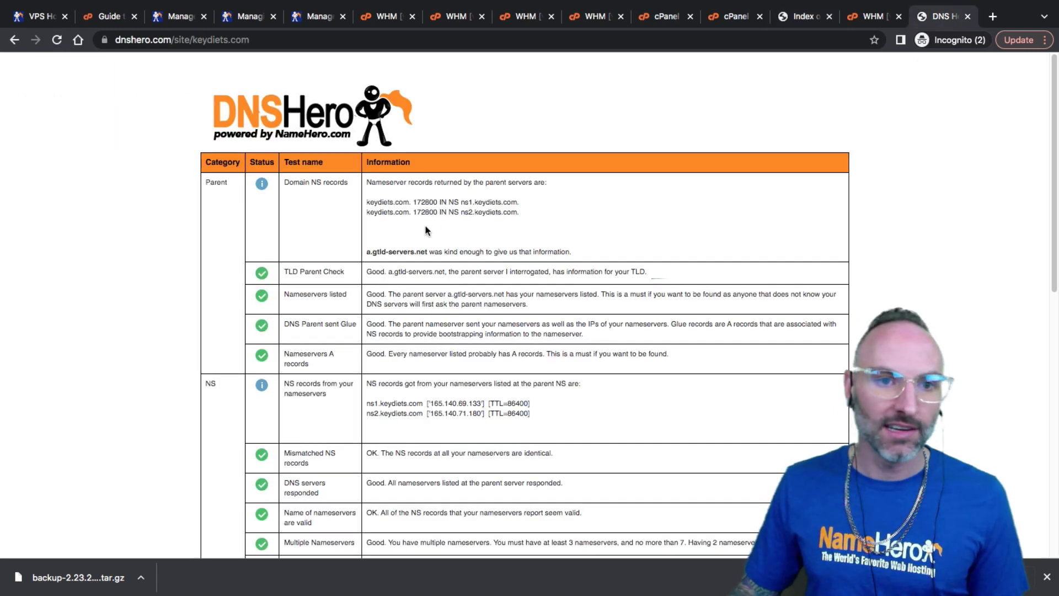
Inspect the parent nameserver records for ns1/ns2.keydiets.com in the DNSHero report
drag(418, 212, 492, 211)
click(403, 202)
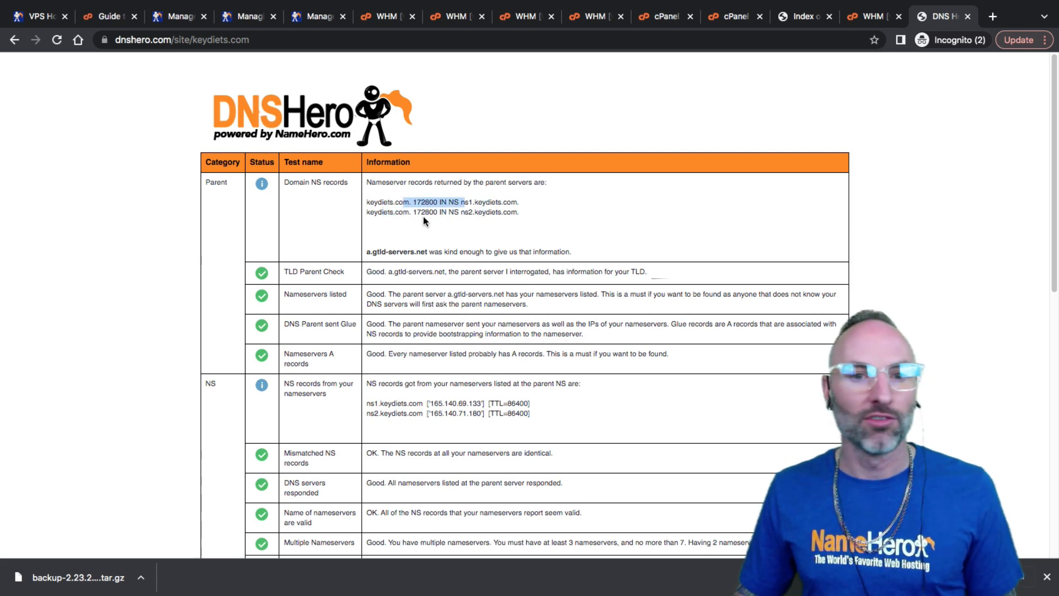
drag(492, 213, 414, 212)
scroll(435, 249, down, 10)
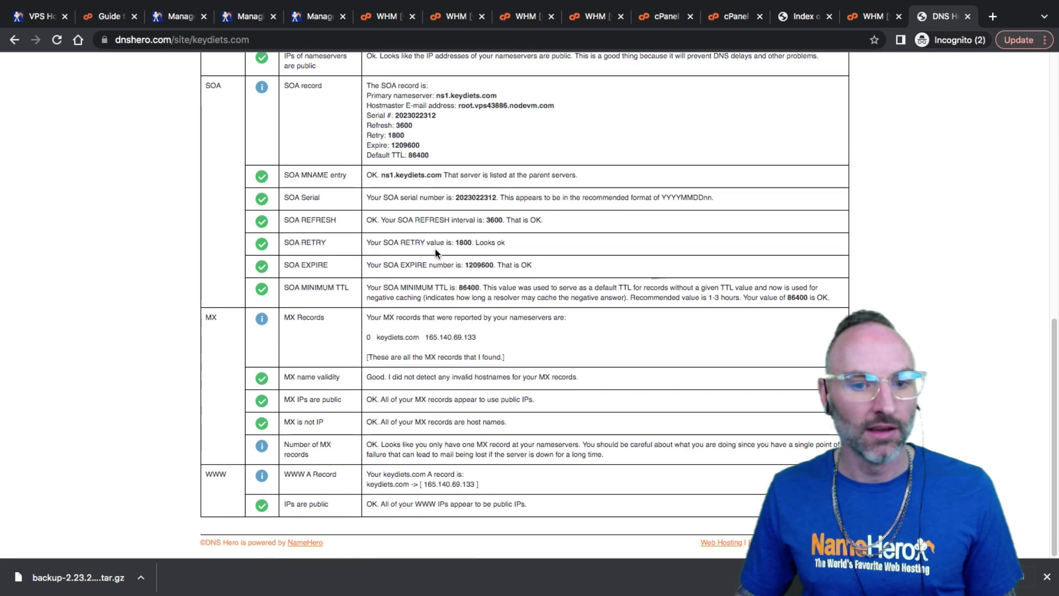
scroll(435, 249, up, 10)
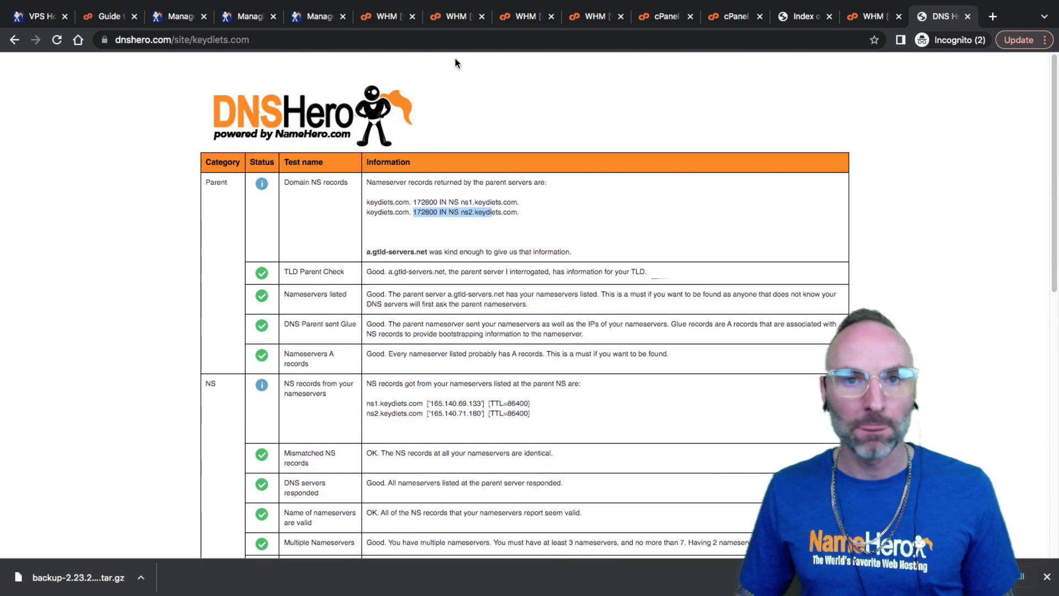
Check WHM's account list and the a.gtld-servers.net note, then view keydiets.com's WHM zone records
click(455, 17)
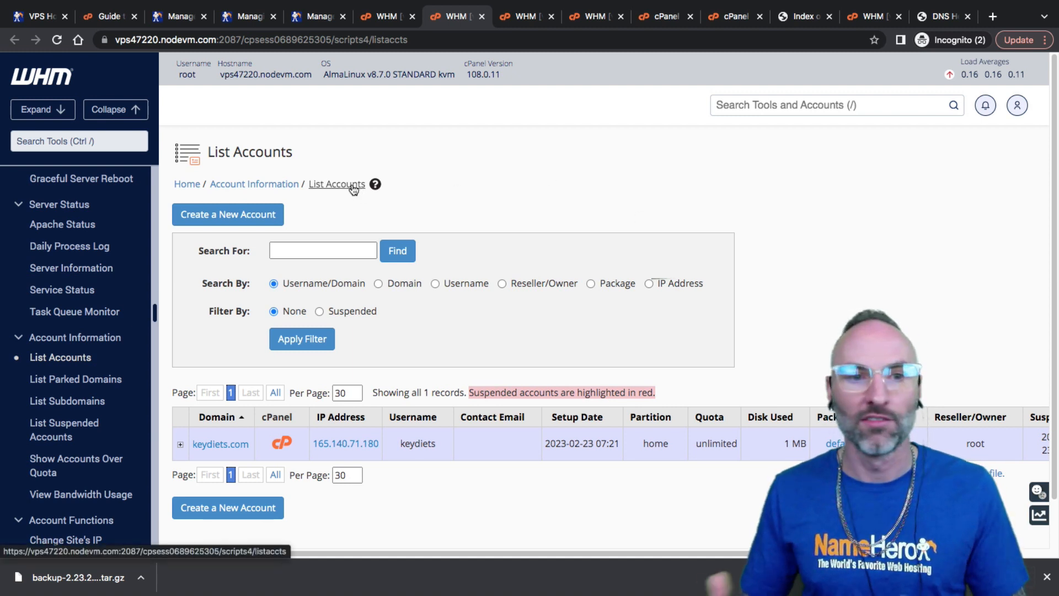
click(932, 14)
click(536, 236)
scroll(538, 438, down, 10)
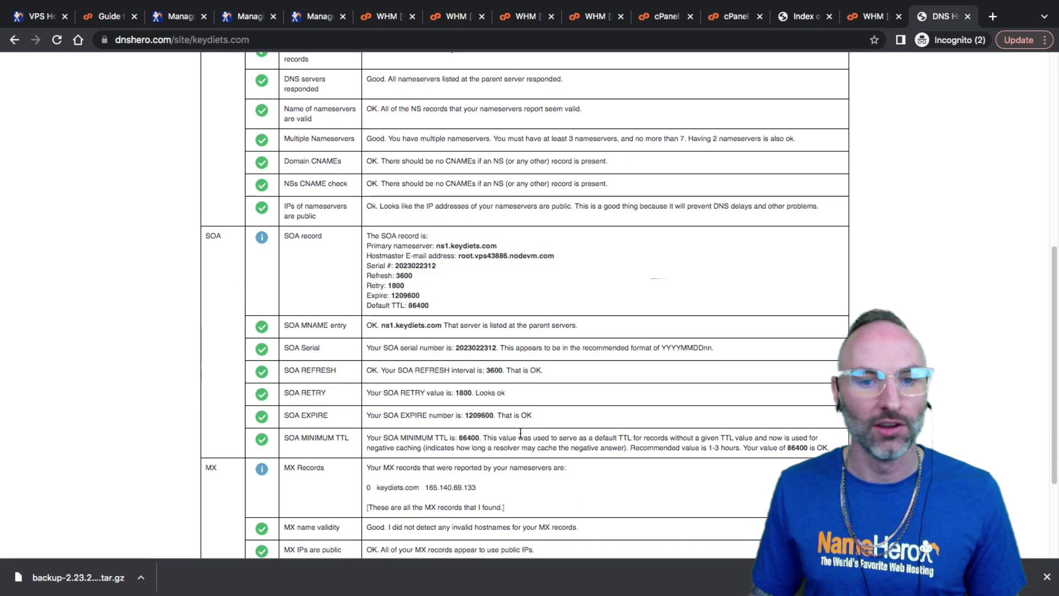
scroll(536, 276, up, 10)
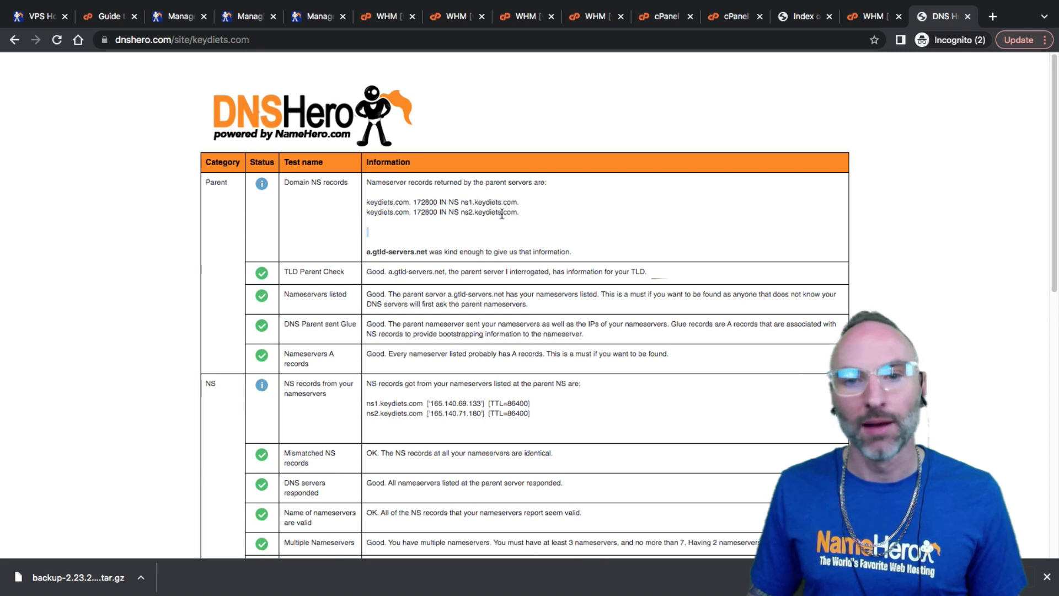
drag(447, 246, 573, 273)
click(576, 276)
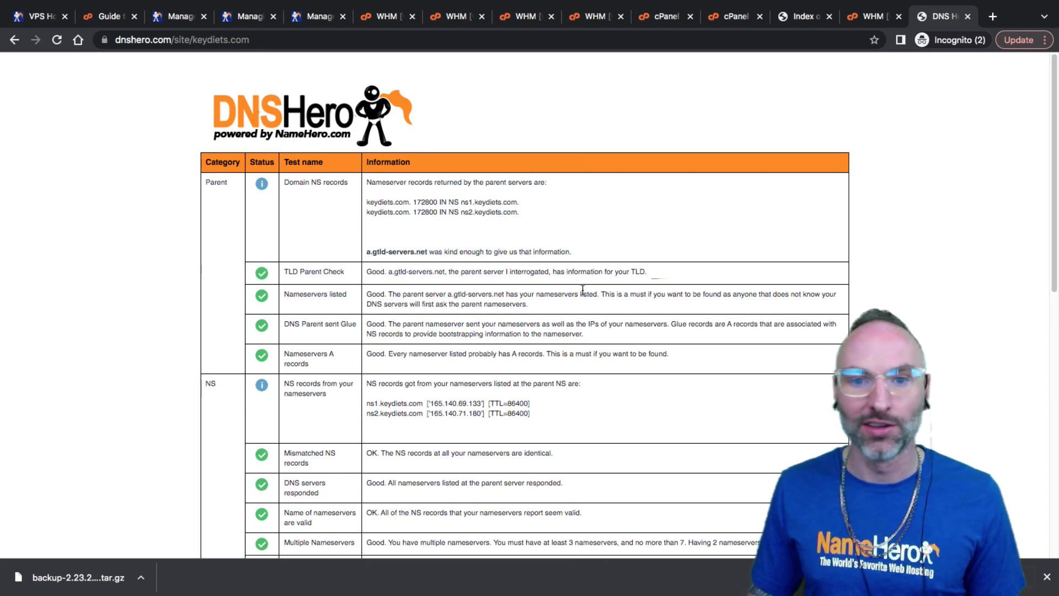
click(373, 20)
scroll(383, 248, up, 5)
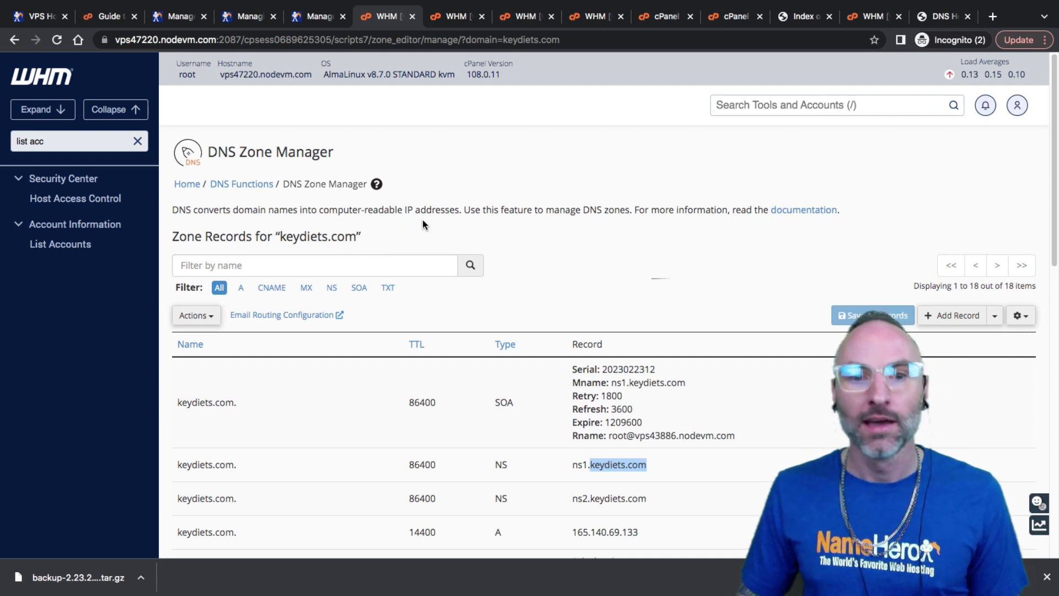
click(442, 237)
scroll(443, 237, down, 3)
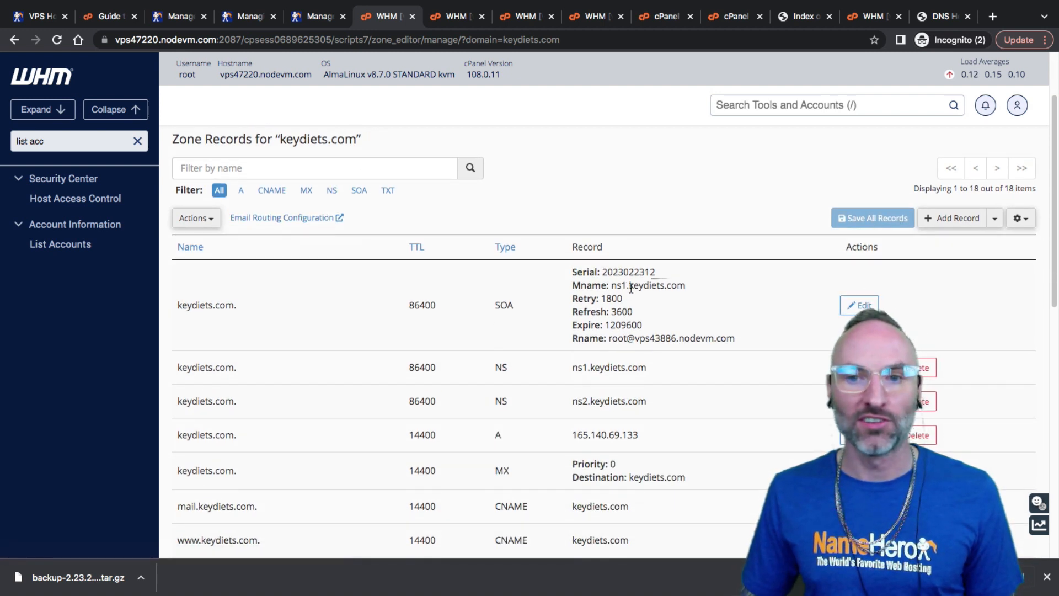
drag(612, 285, 589, 292)
click(590, 293)
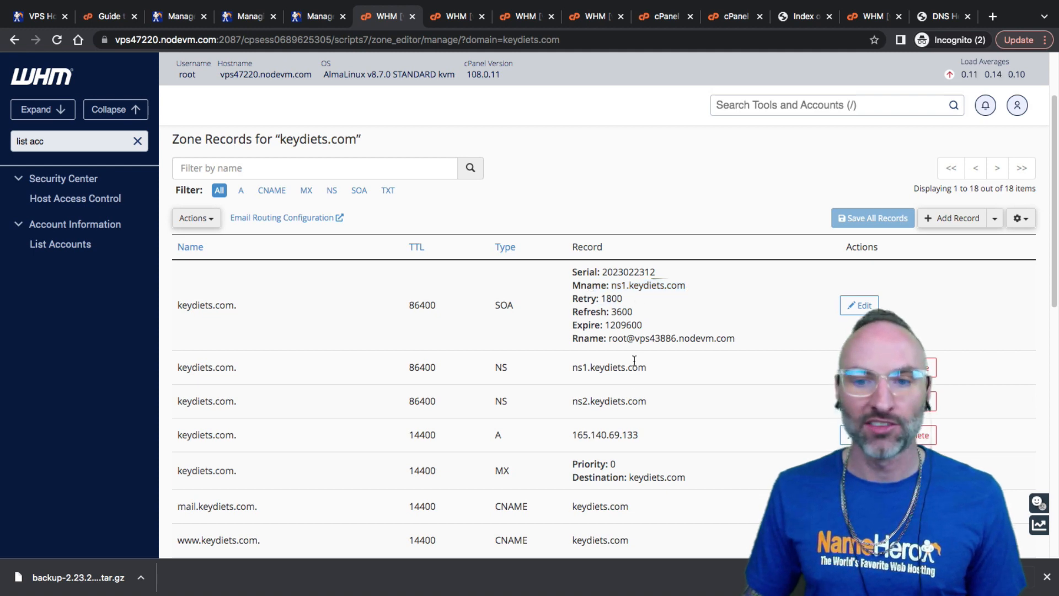
scroll(640, 405, down, 5)
scroll(659, 423, down, 8)
scroll(678, 421, up, 15)
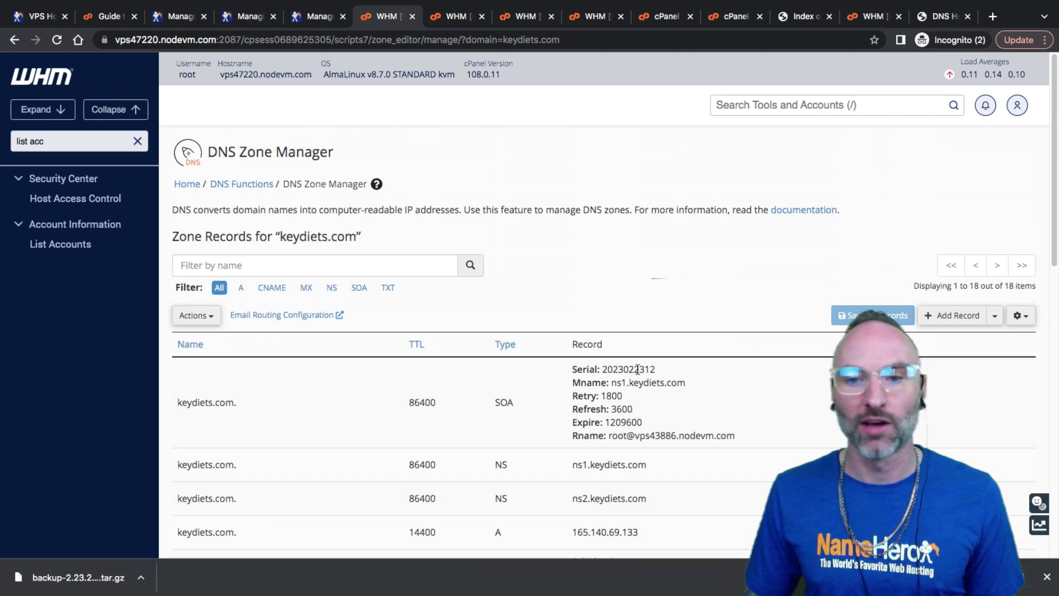